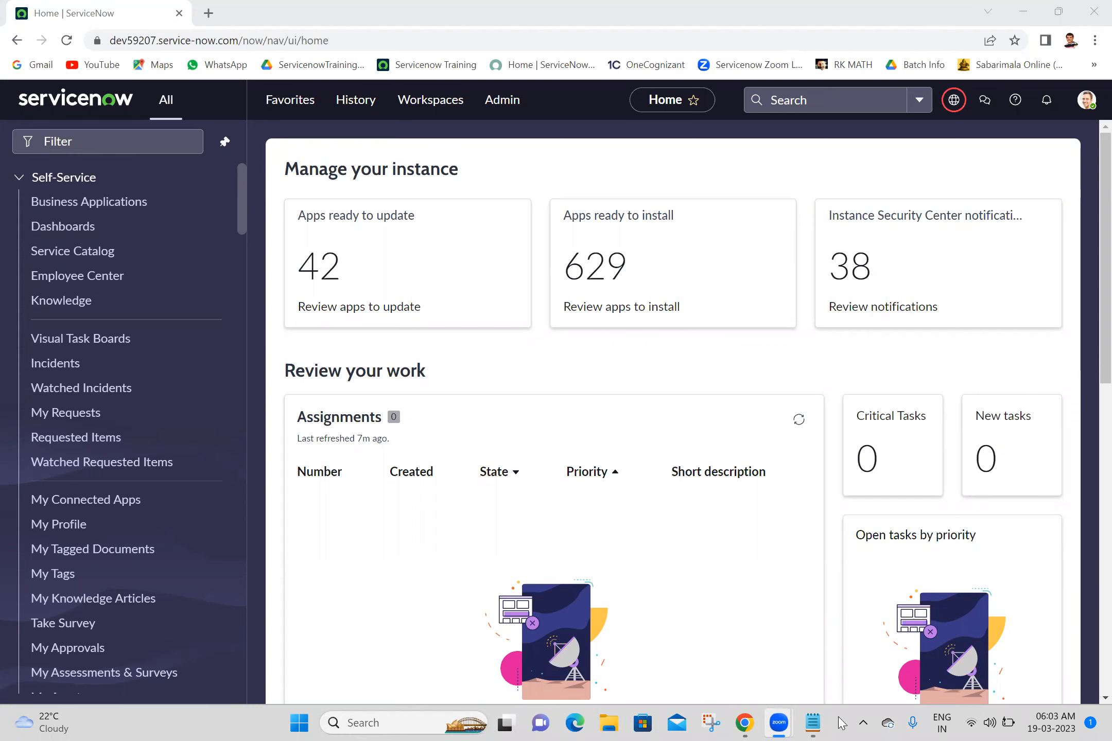
# Step: Switch to the Batch 18 notes in Notepad and add a dash-underlined "Lookup Rules:" heading under 19-03-2023
pyautogui.click(815, 723)
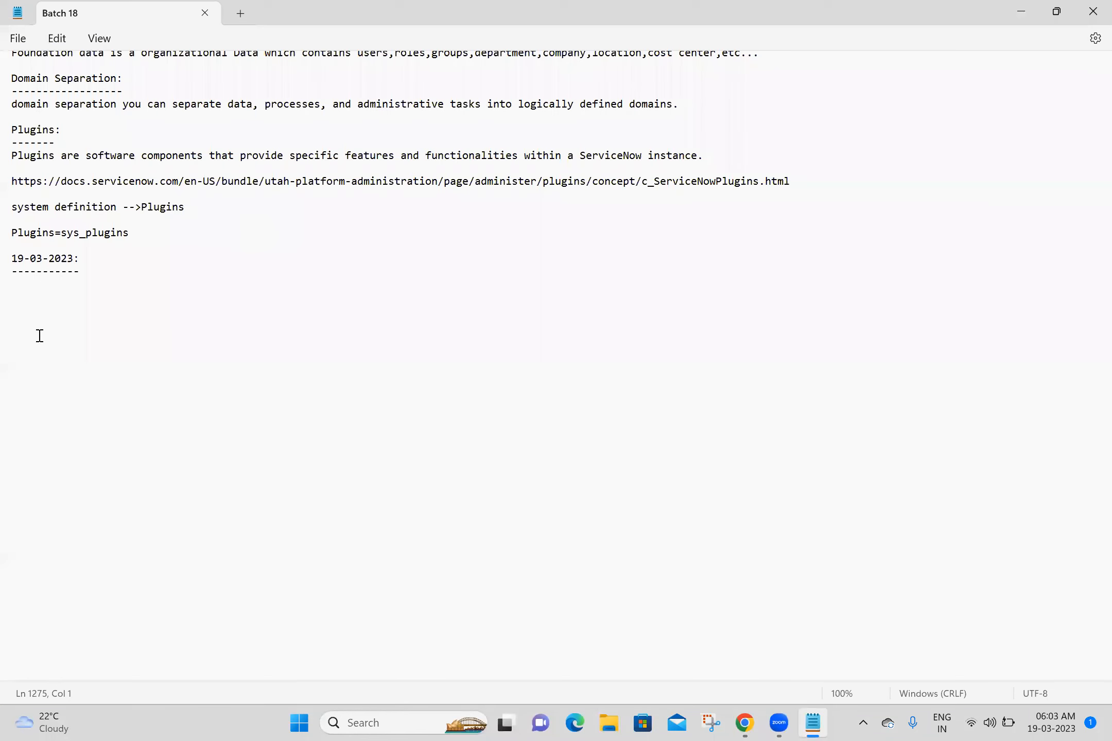
pyautogui.write('Looku')
pyautogui.write('p Ru')
pyautogui.write('les: ')
pyautogui.write('-------------')
pyautogui.press('Return')
# Step: List "1. Priority Lookup Rules", "2. Assignment Lookup Rules" and "3. Data Lookup Definitions" under the heading and save the notes
pyautogui.write('1. Priority')
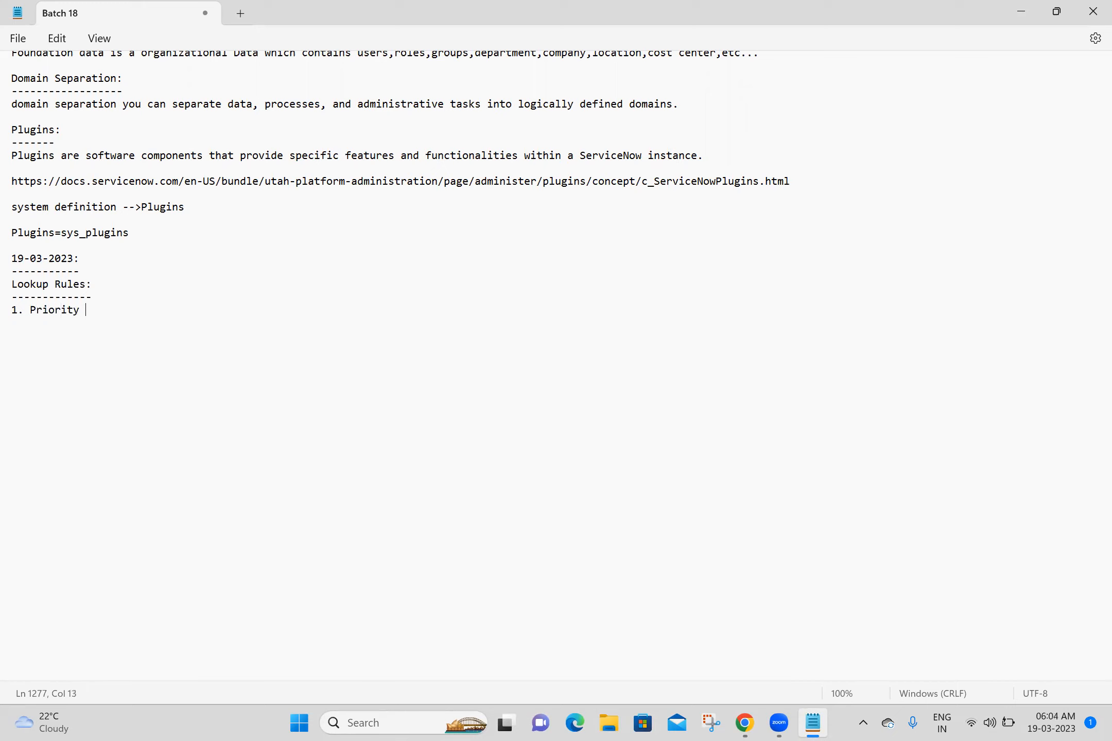
pyautogui.write(' Lookup Rules')
pyautogui.press('Return')
pyautogui.write('2. Assignment ')
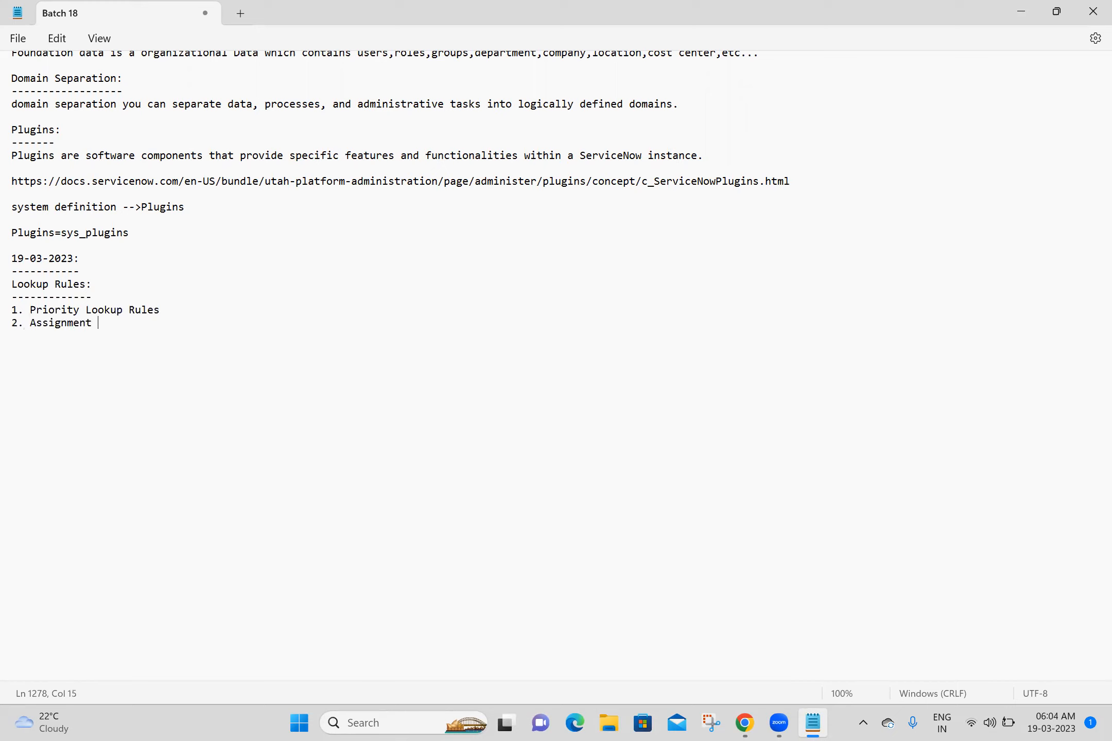
pyautogui.write('Lookup Rules')
pyautogui.press('Return')
pyautogui.write('3. Data Lookup Definitions')
pyautogui.press('Return')
pyautogui.press('Return')
pyautogui.hotkey('ctrl', 's')
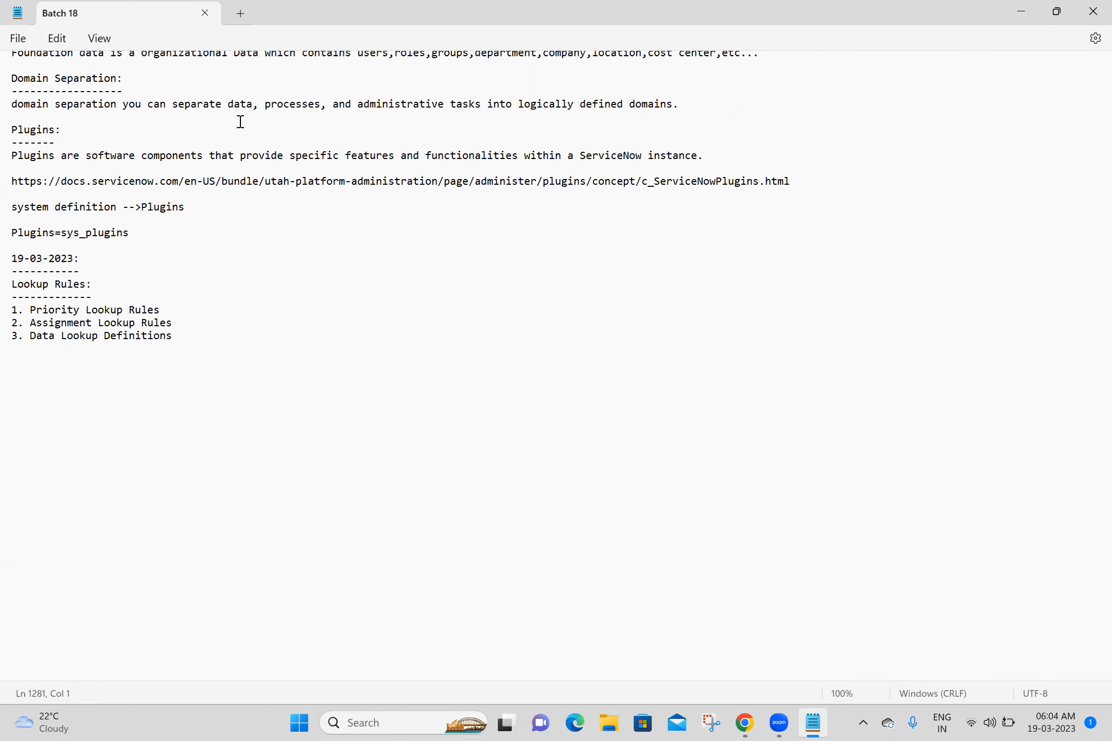
# Step: Add a "Priority Lookup Rules:" line below the numbered list and save the notes
pyautogui.press('Return')
pyautogui.press('Return')
pyautogui.click(554, 296)
pyautogui.click(58, 362)
pyautogui.write('Priority Lookup Rules:')
pyautogui.press('Return')
pyautogui.press('Return')
pyautogui.hotkey('ctrl', 's')
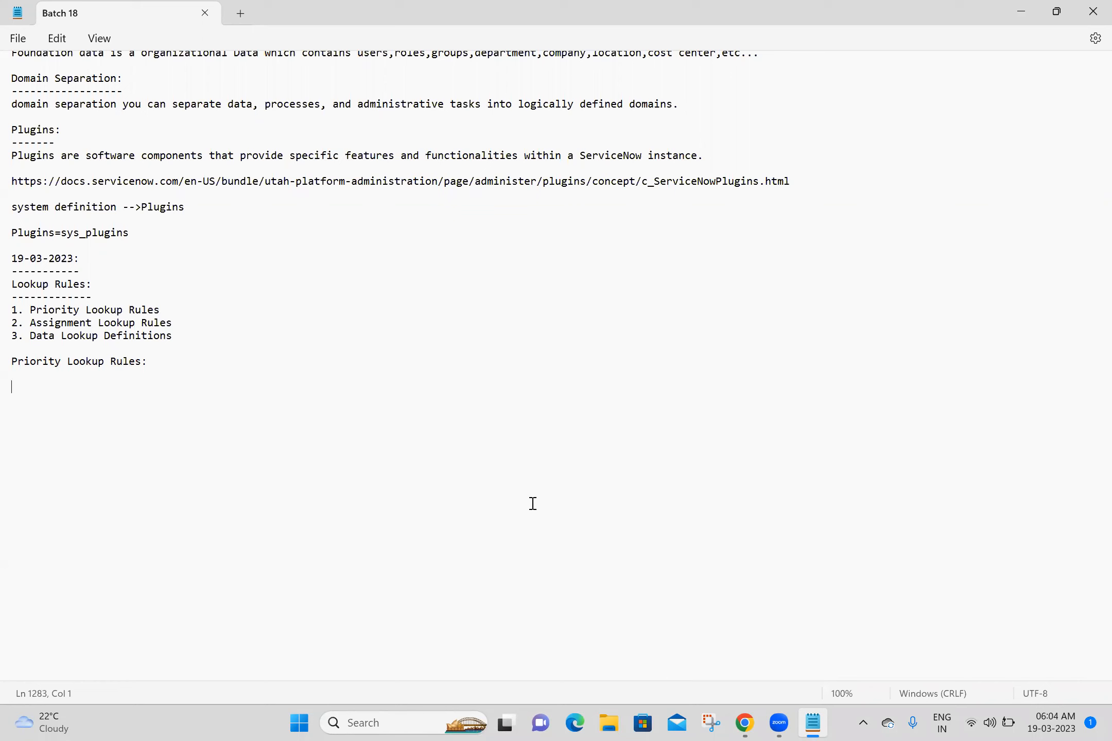
# Step: Switch to ServiceNow in Chrome and filter the navigator for "priority"
pyautogui.click(743, 723)
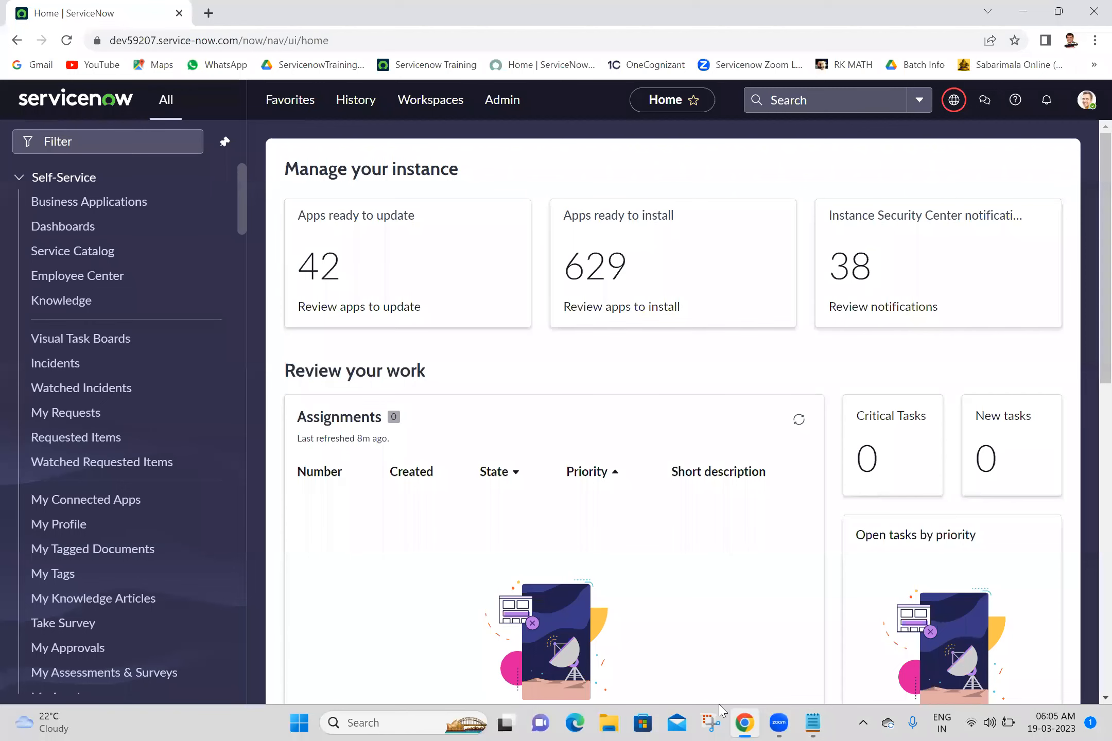
pyautogui.click(119, 143)
pyautogui.write('priority')
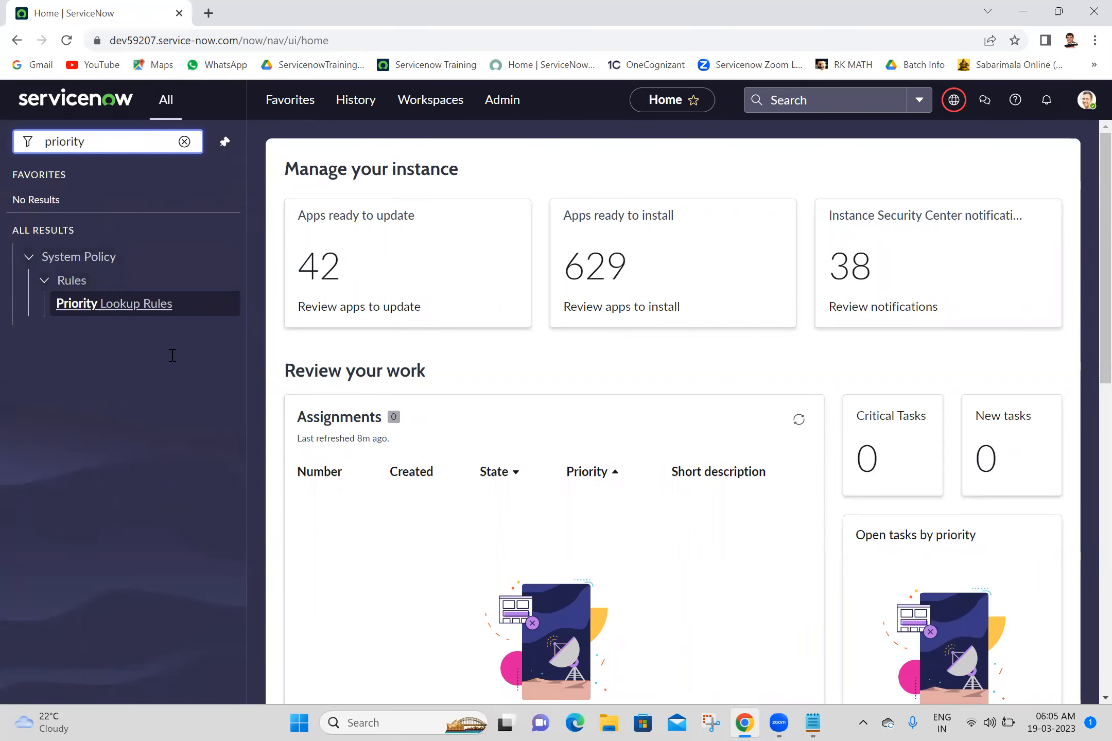
# Step: Return to the Notepad notes and extend the last line to read "System Policy -->Rules -->Priority Lookup Rules"
pyautogui.hotkey('alt', 'Tab')
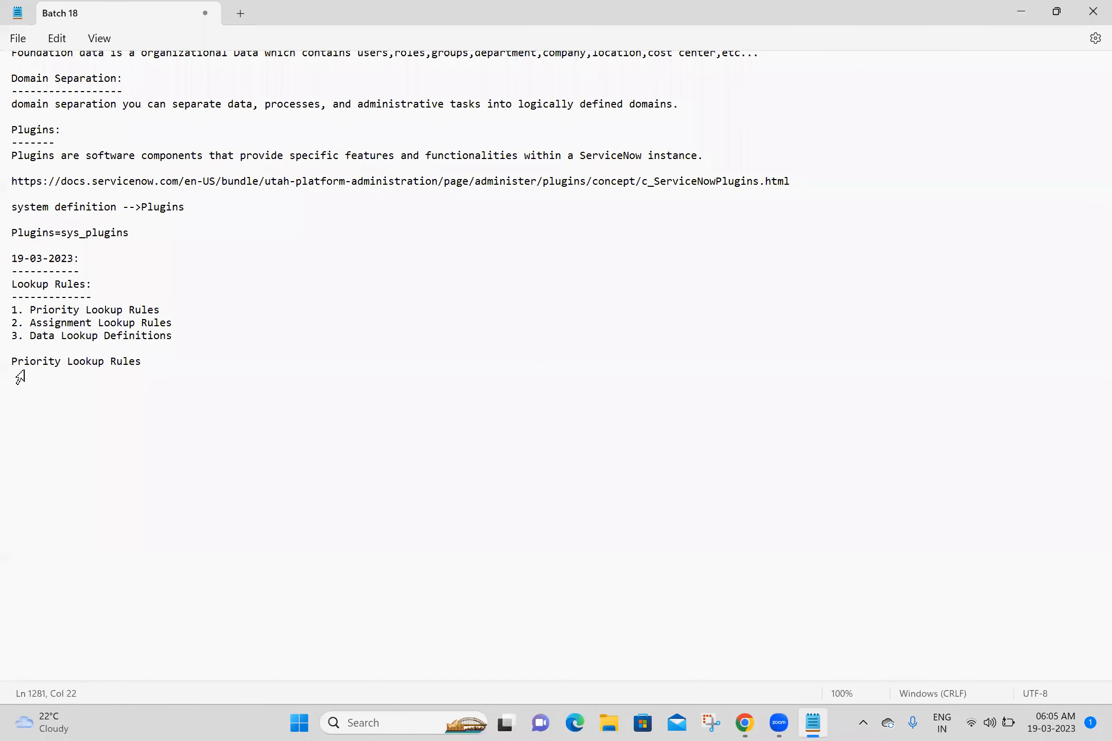
pyautogui.click(13, 363)
pyautogui.write('System ')
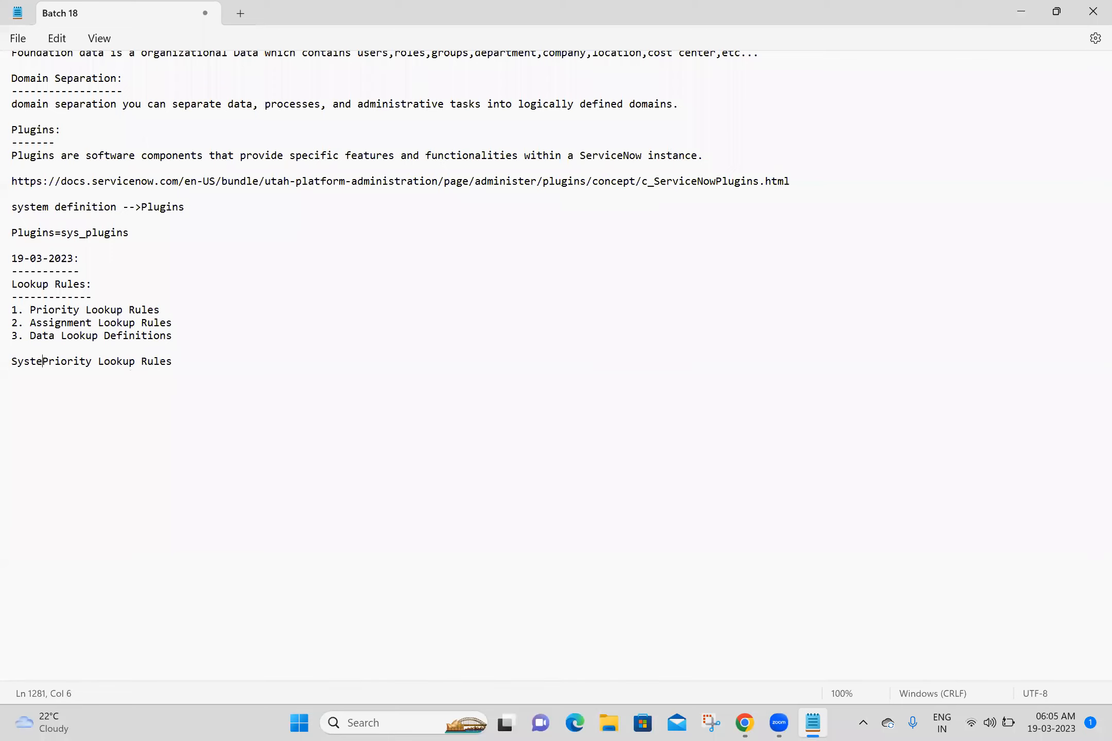
pyautogui.write('Policy ')
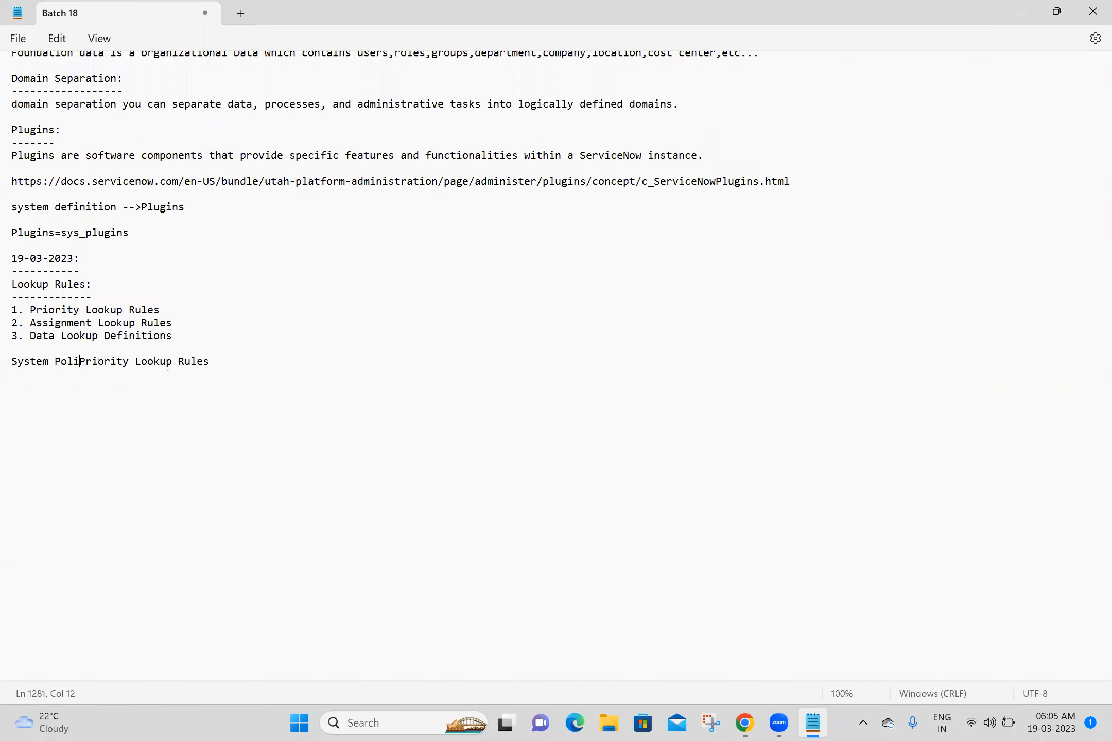
pyautogui.write('-->')
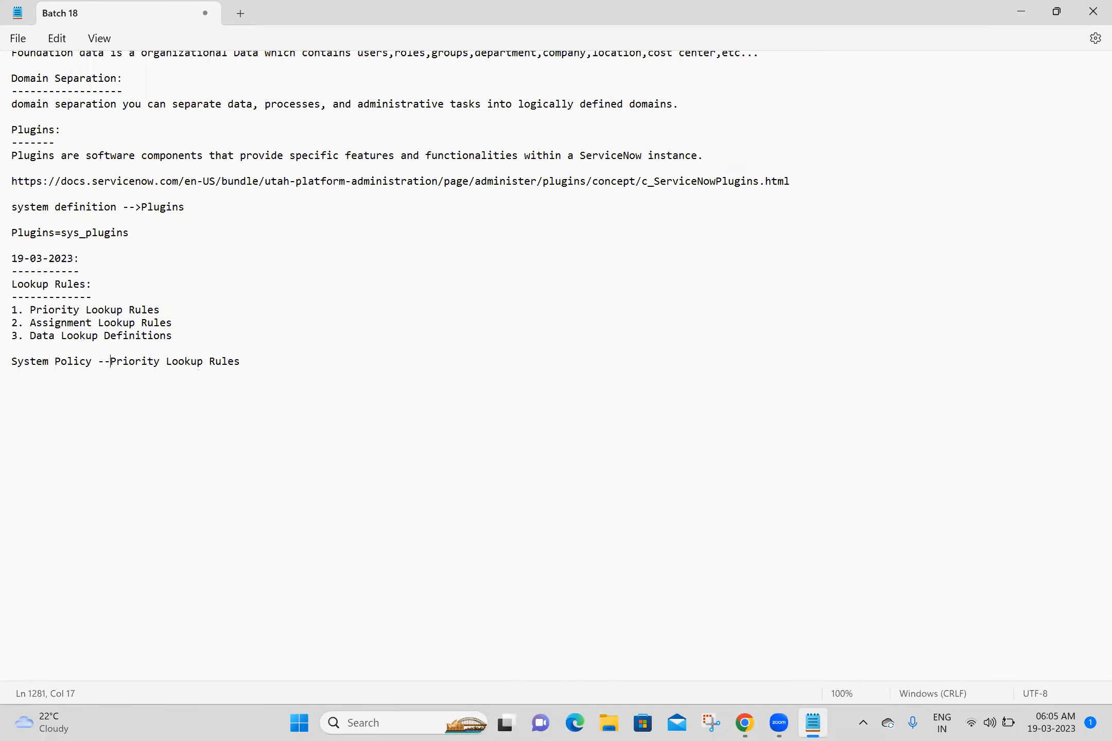
pyautogui.write('Rules ')
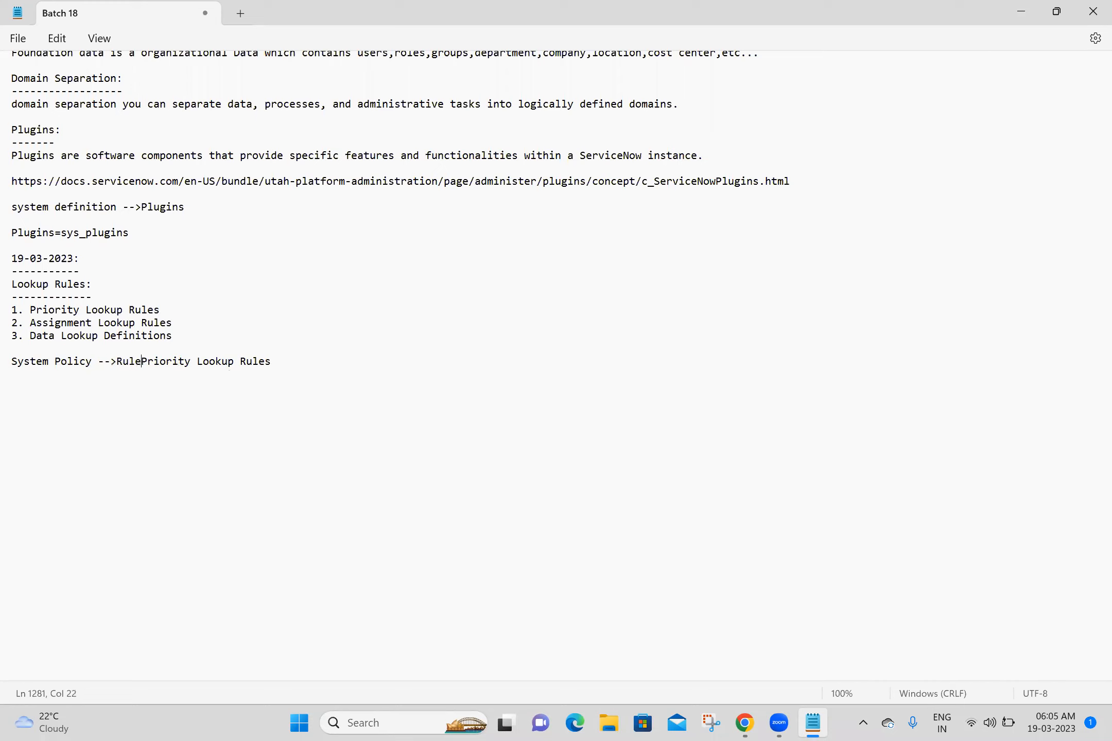
pyautogui.write('-->')
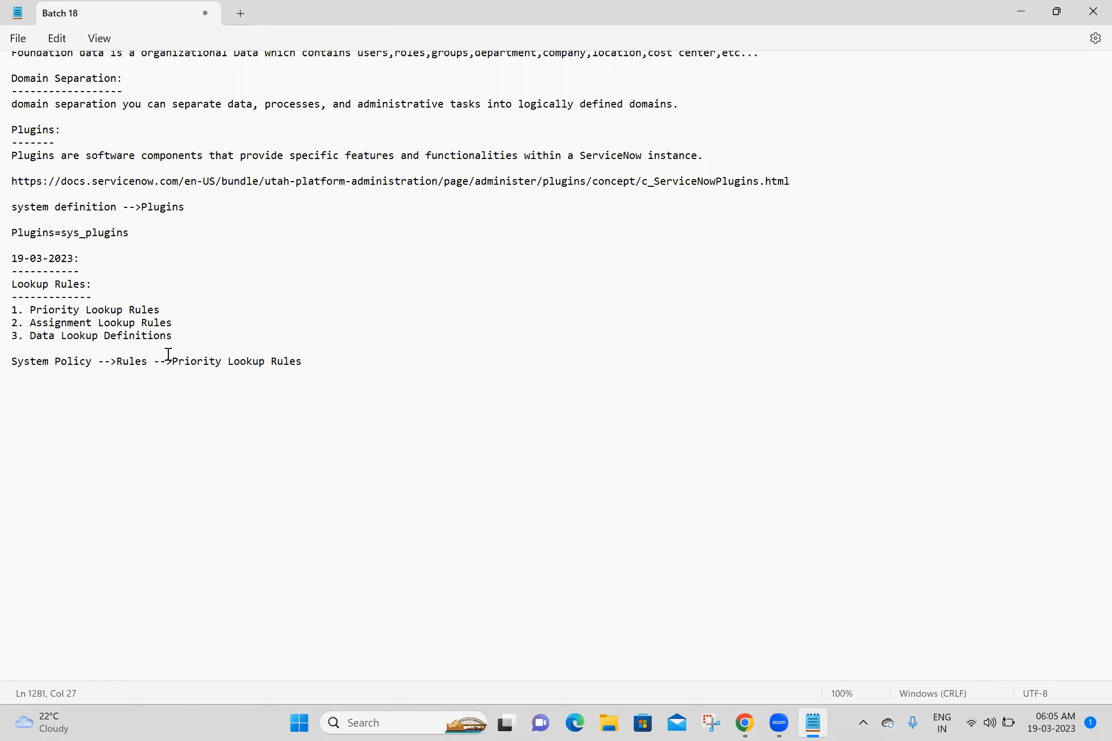
# Step: Copy "Priority Lookup Rules" from the path onto a new line below, add "=" after it and save the notes
pyautogui.moveTo(173, 356); pyautogui.dragTo(301, 358)
pyautogui.hotkey('ctrl', 'c')
pyautogui.press('End')
pyautogui.press('Return')
pyautogui.press('Return')
pyautogui.hotkey('ctrl', 'v')
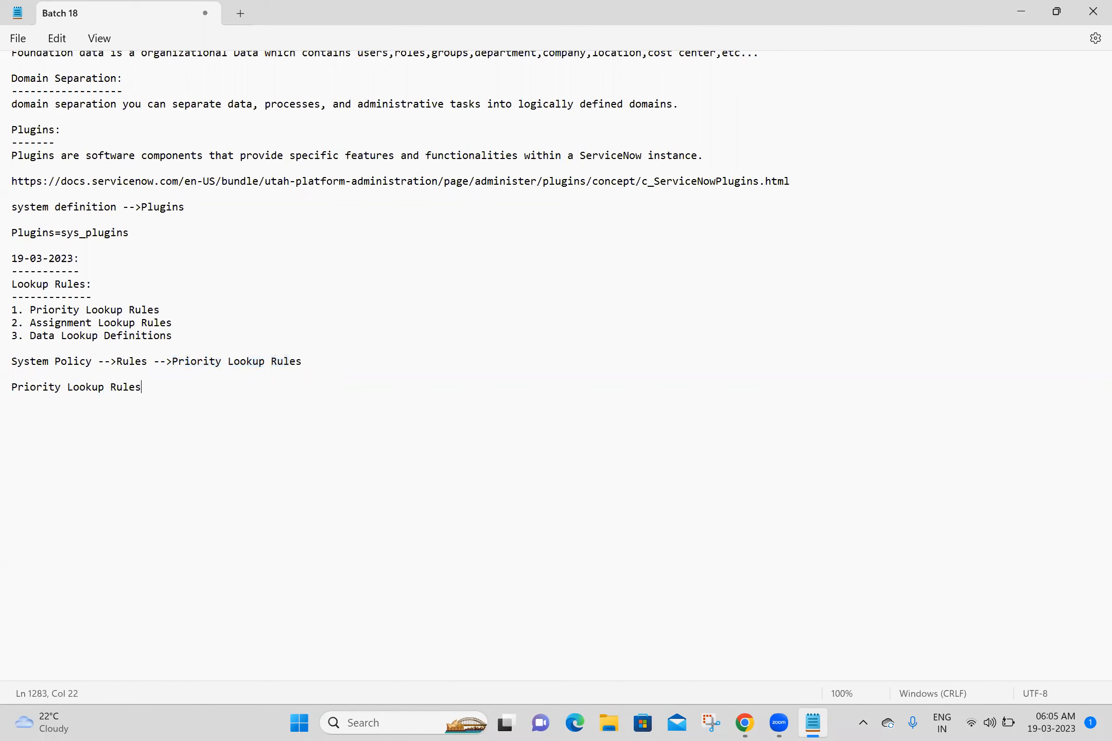
pyautogui.write('=')
pyautogui.hotkey('ctrl', 's')
# Step: Open ServiceNow's Priority Lookup Rules in a new tab and copy the table name dl_u_priority from its URL into the notes
pyautogui.click(745, 723)
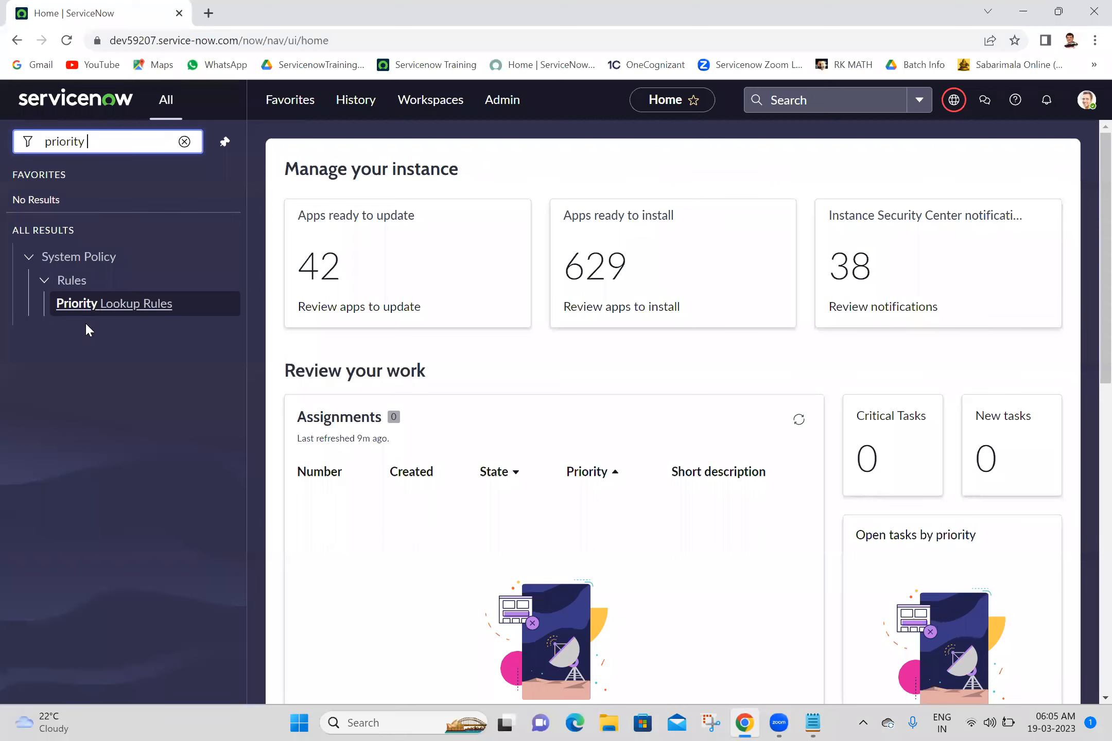
pyautogui.click(110, 312)
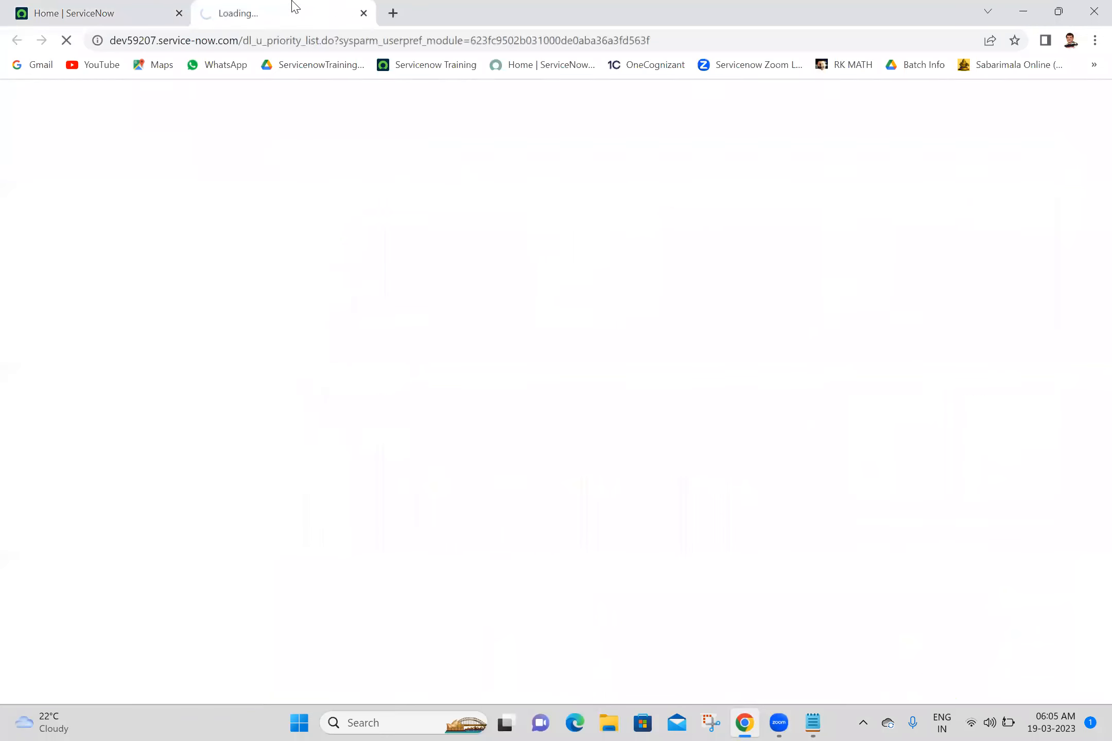
pyautogui.moveTo(243, 40); pyautogui.dragTo(301, 41)
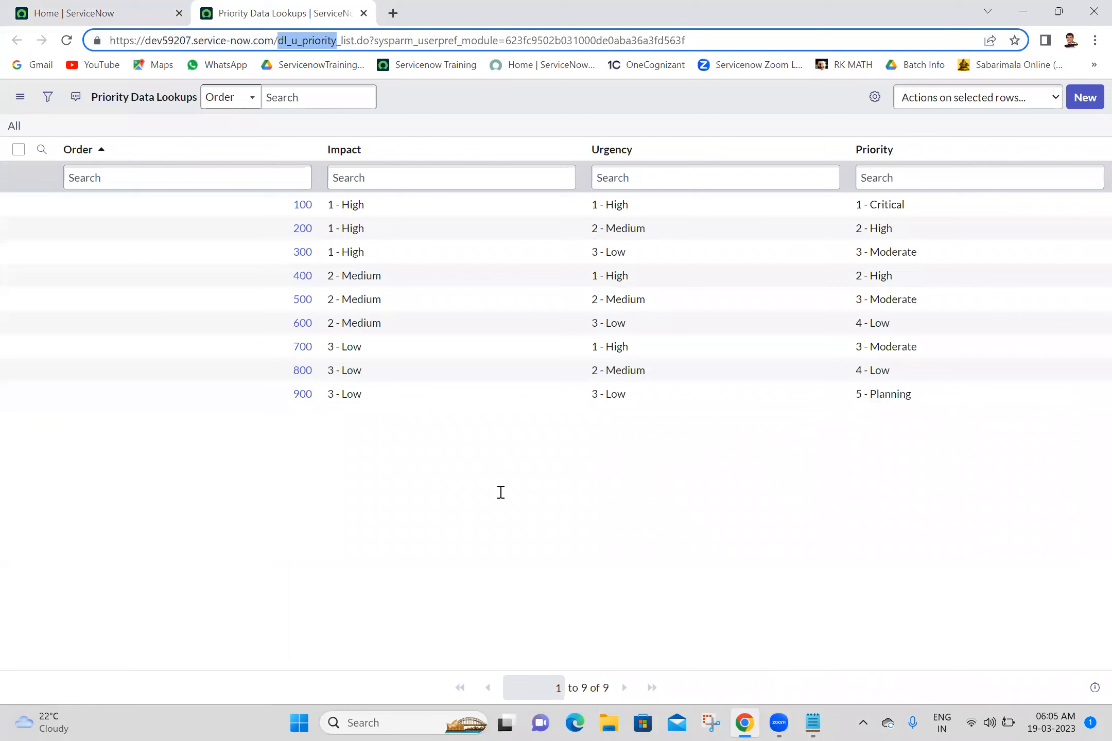
pyautogui.hotkey('alt', 'Tab')
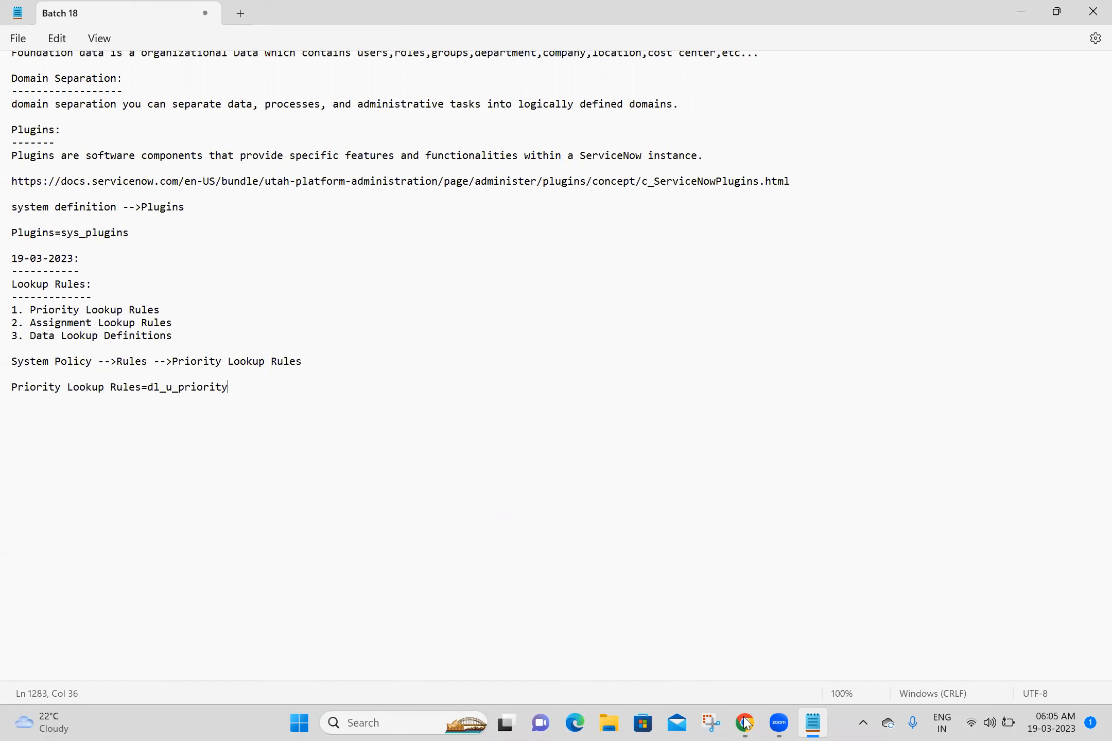
# Step: Go back to the ServiceNow home page and open a new incident form with the navigator entry "incident.FORM"
pyautogui.hotkey('alt', 'Tab')
pyautogui.click(129, 133)
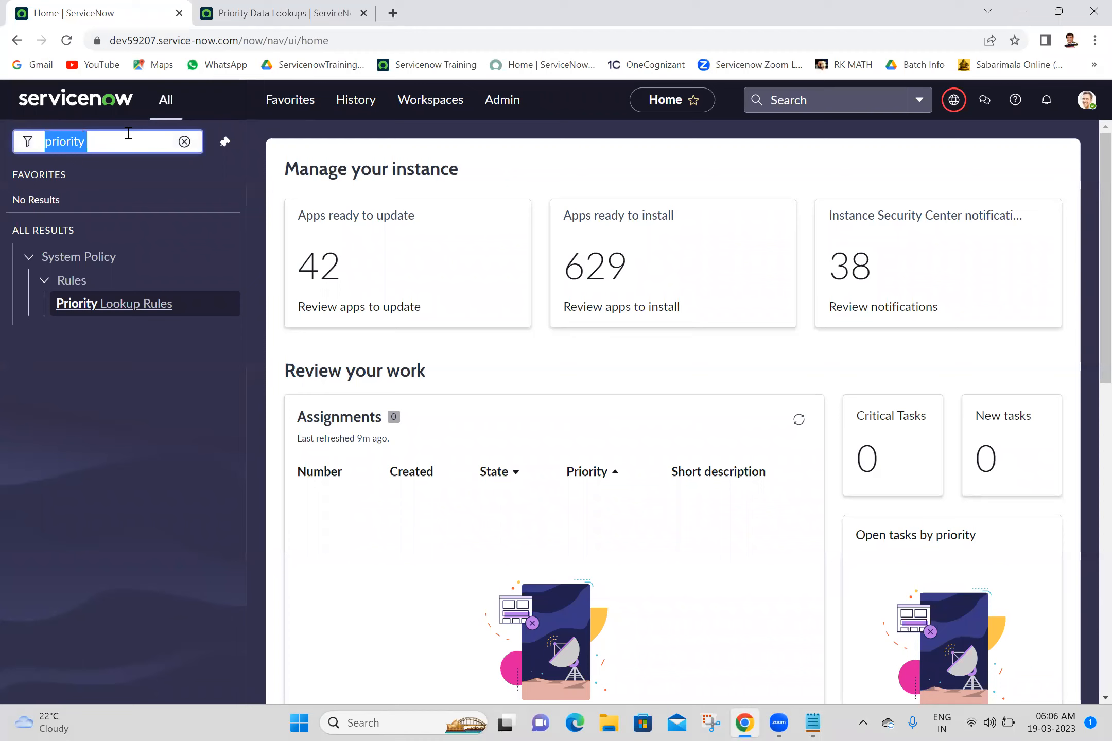
pyautogui.write('i')
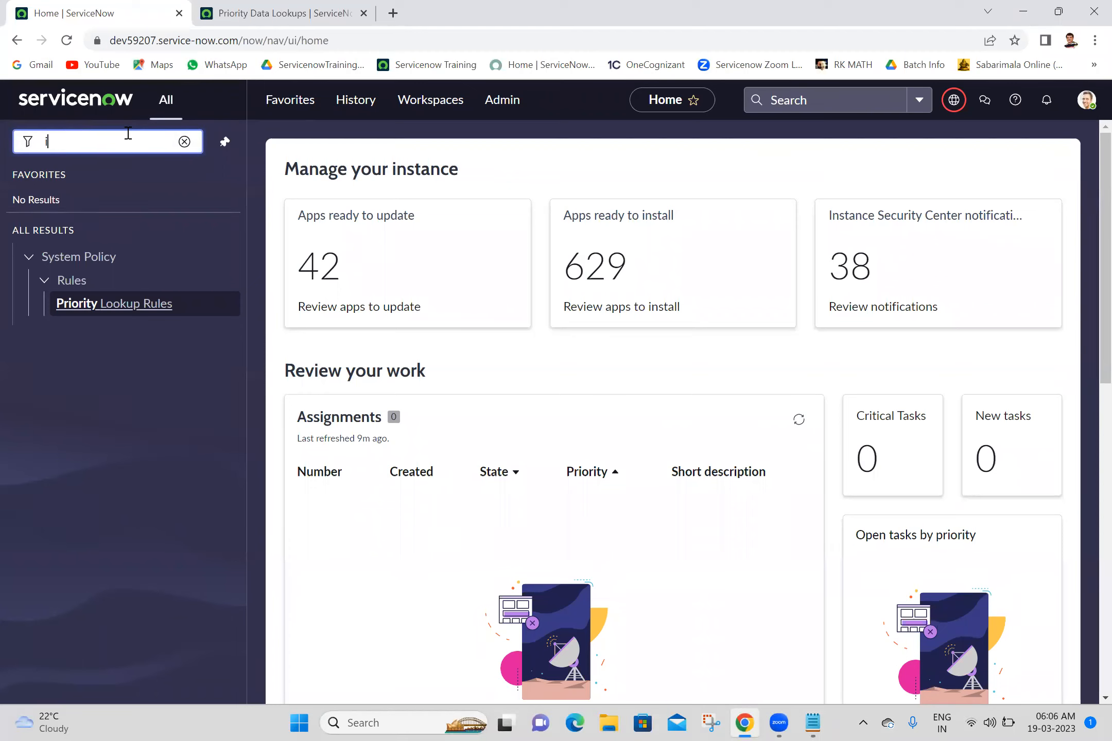
pyautogui.write('ncident.')
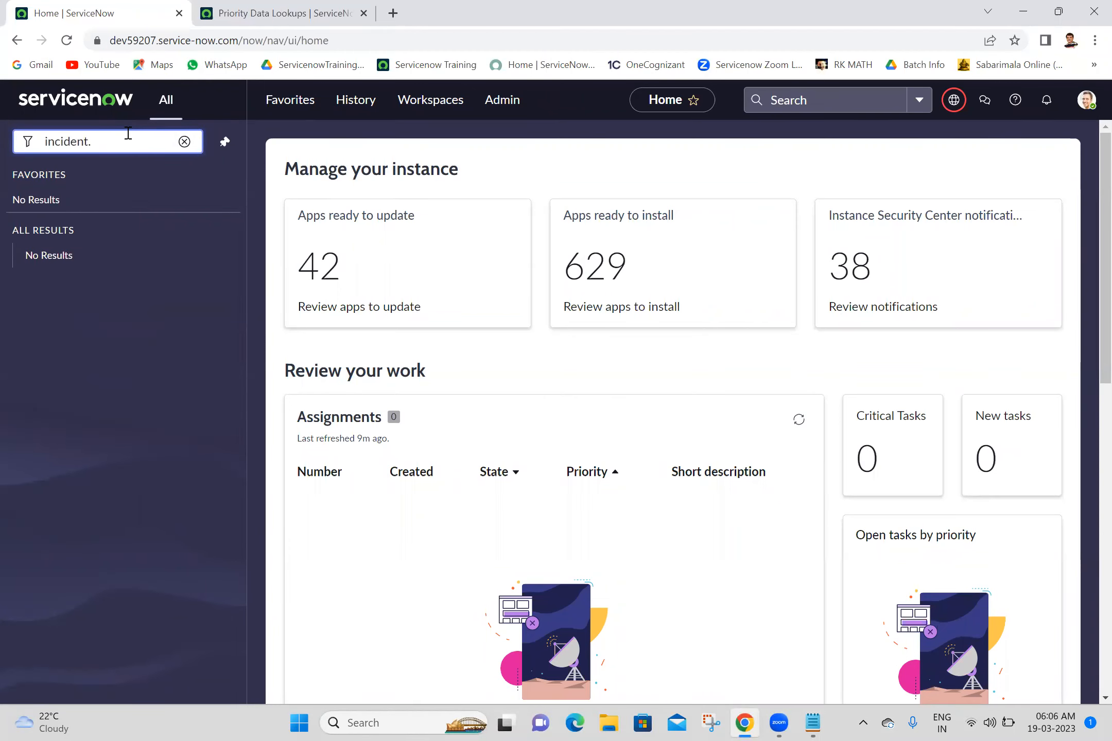
pyautogui.write('LIST')
pyautogui.press('BackSpace')
pyautogui.press('BackSpace')
pyautogui.press('BackSpace')
pyautogui.press('BackSpace')
pyautogui.write('FORM')
pyautogui.press('Return')
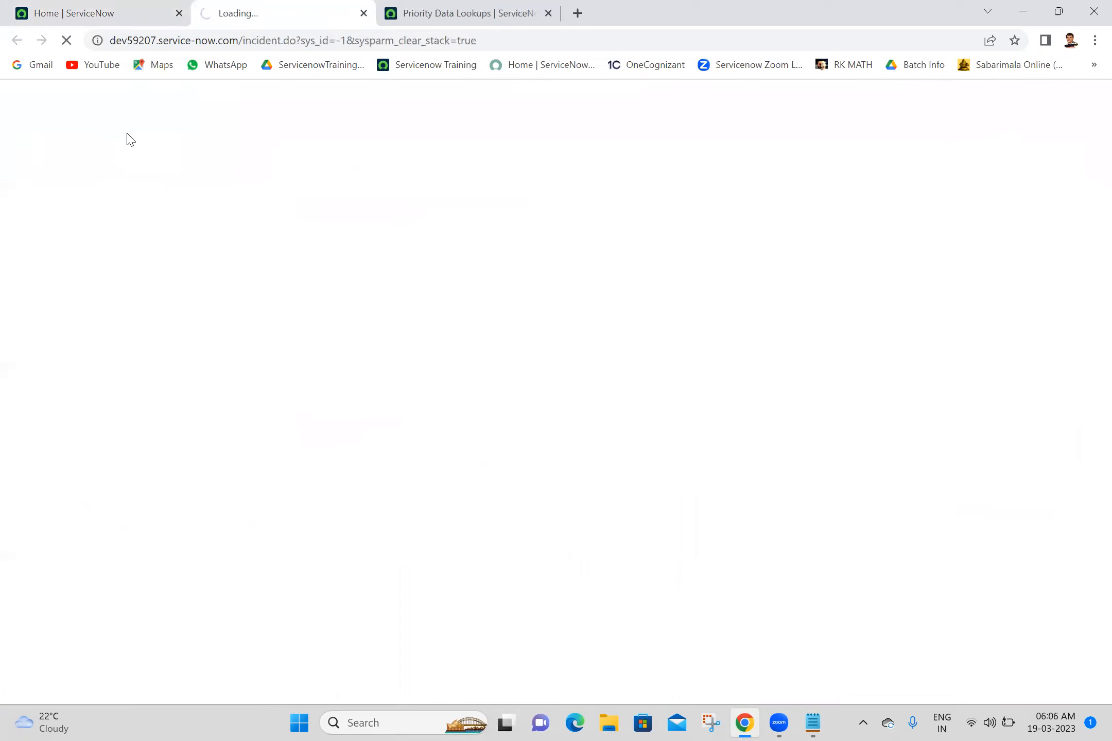
# Step: Compare the new incident's default impact, urgency and priority with the Priority Data Lookups list
pyautogui.click(395, 10)
pyautogui.click(297, 6)
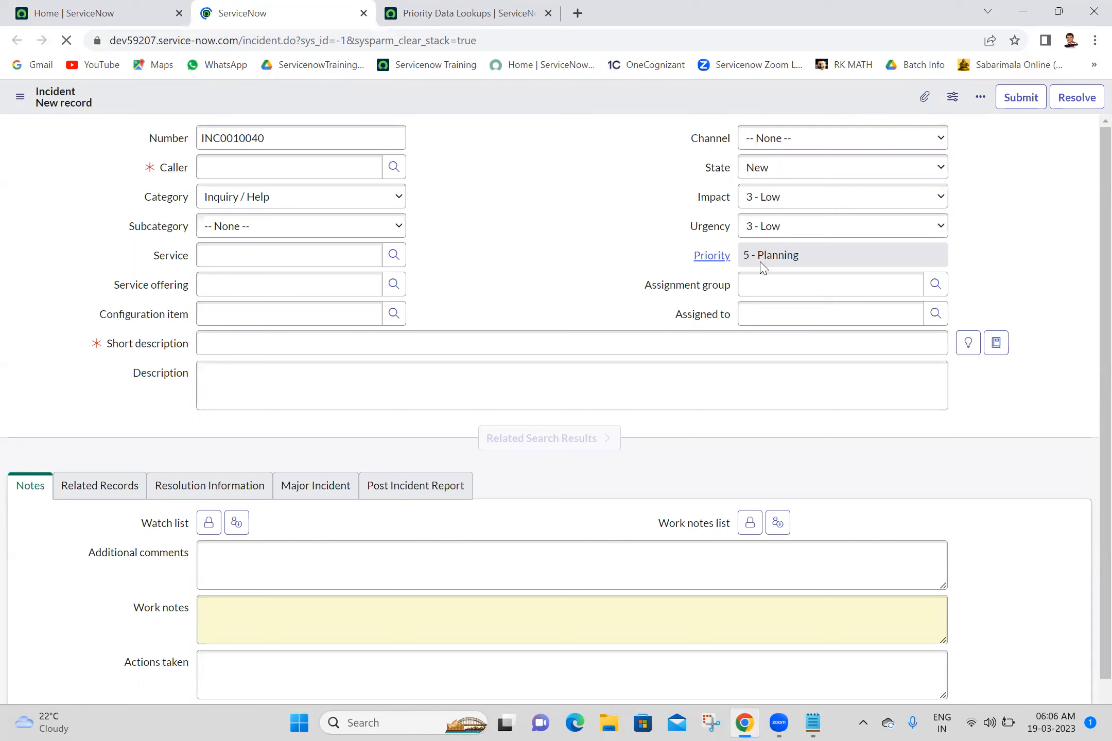
pyautogui.click(447, 12)
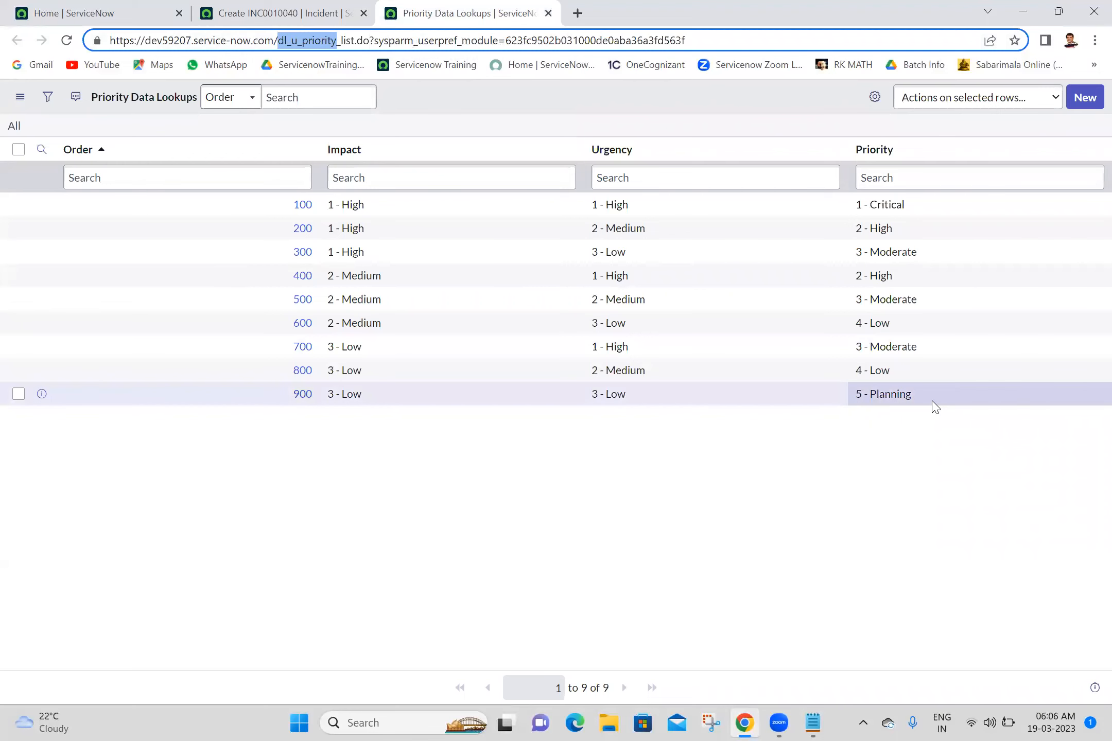
pyautogui.click(241, 10)
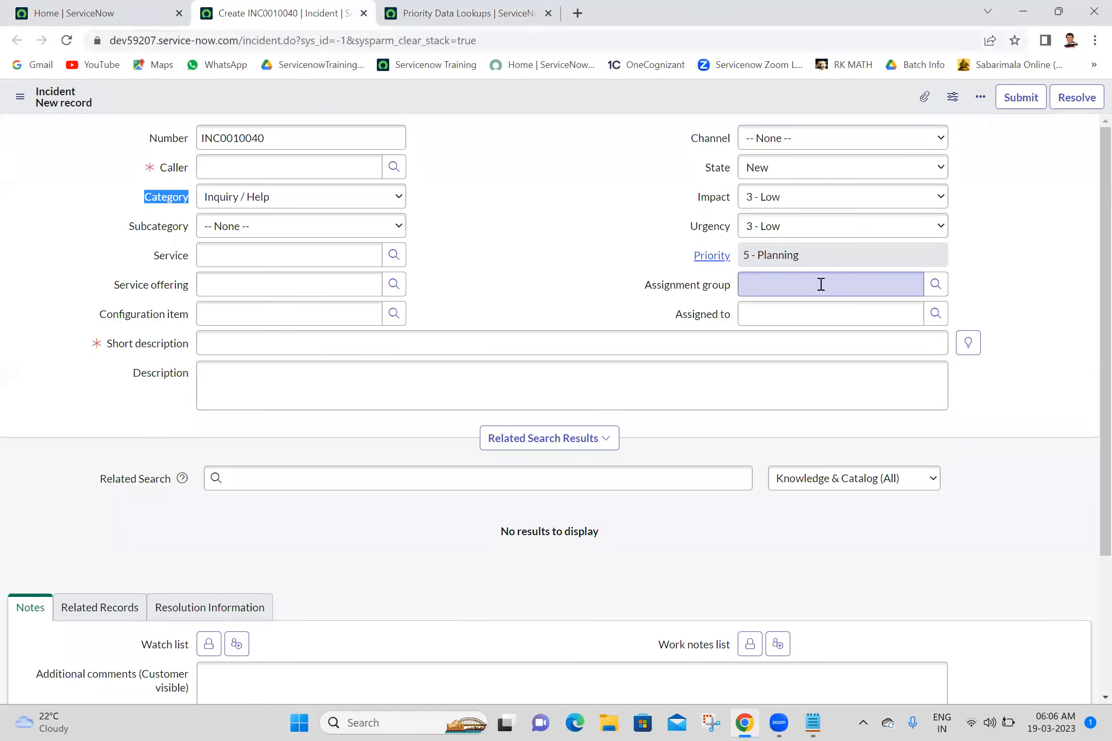
# Step: Set the incident's impact and urgency to 1 - High and check the resulting priority against the Priority Data Lookups list
pyautogui.click(805, 196)
pyautogui.click(805, 197)
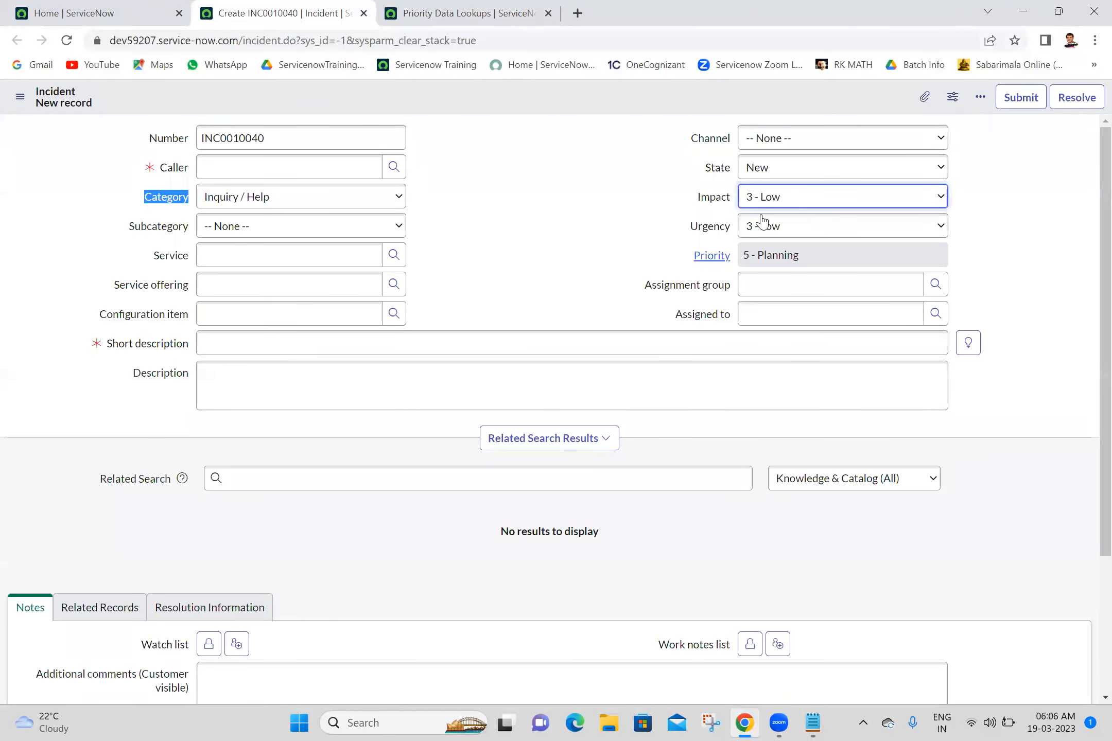
pyautogui.click(768, 219)
pyautogui.click(772, 229)
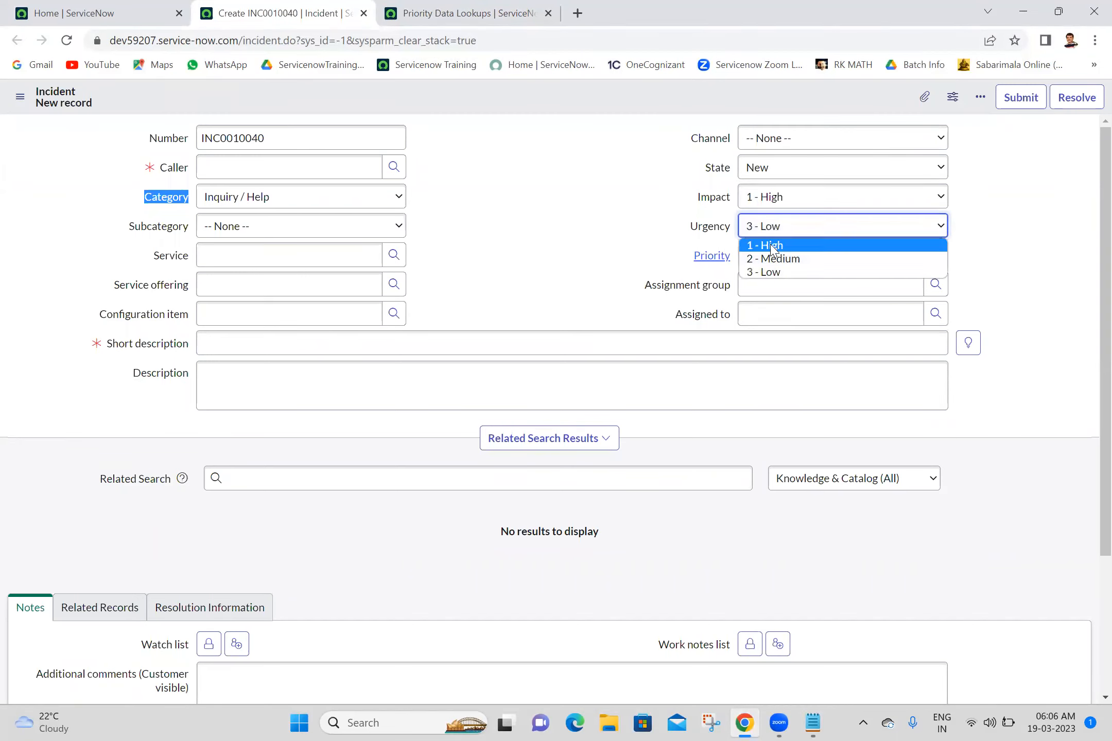
pyautogui.click(772, 246)
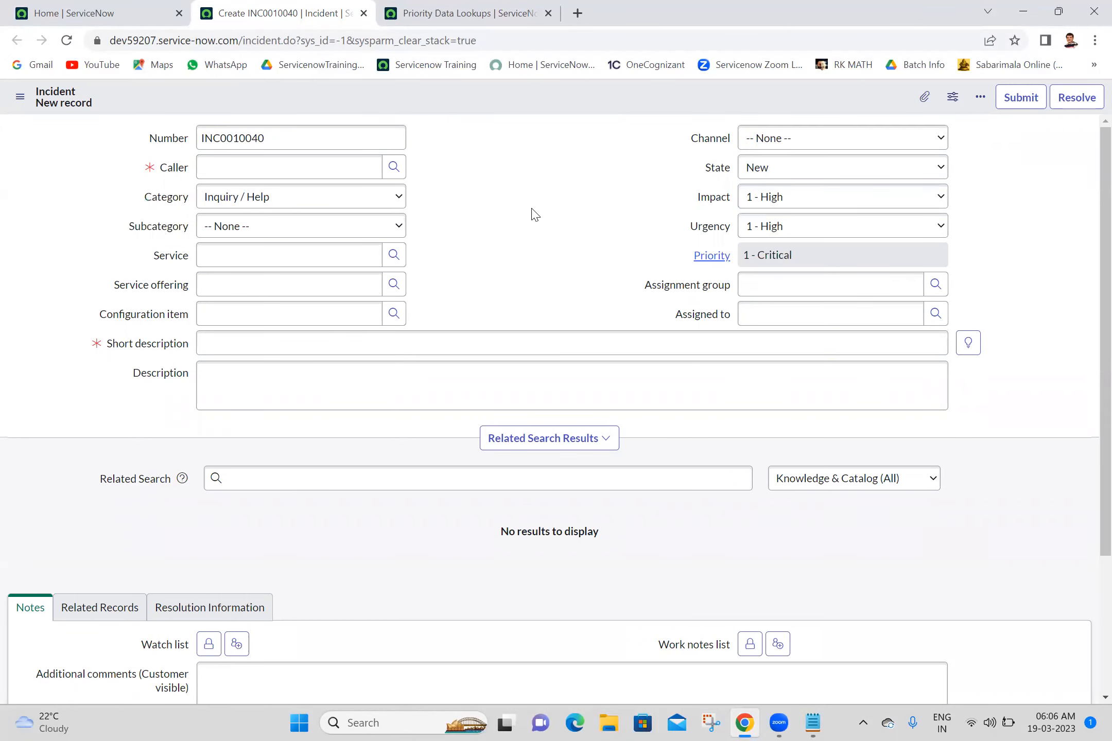
pyautogui.click(430, 12)
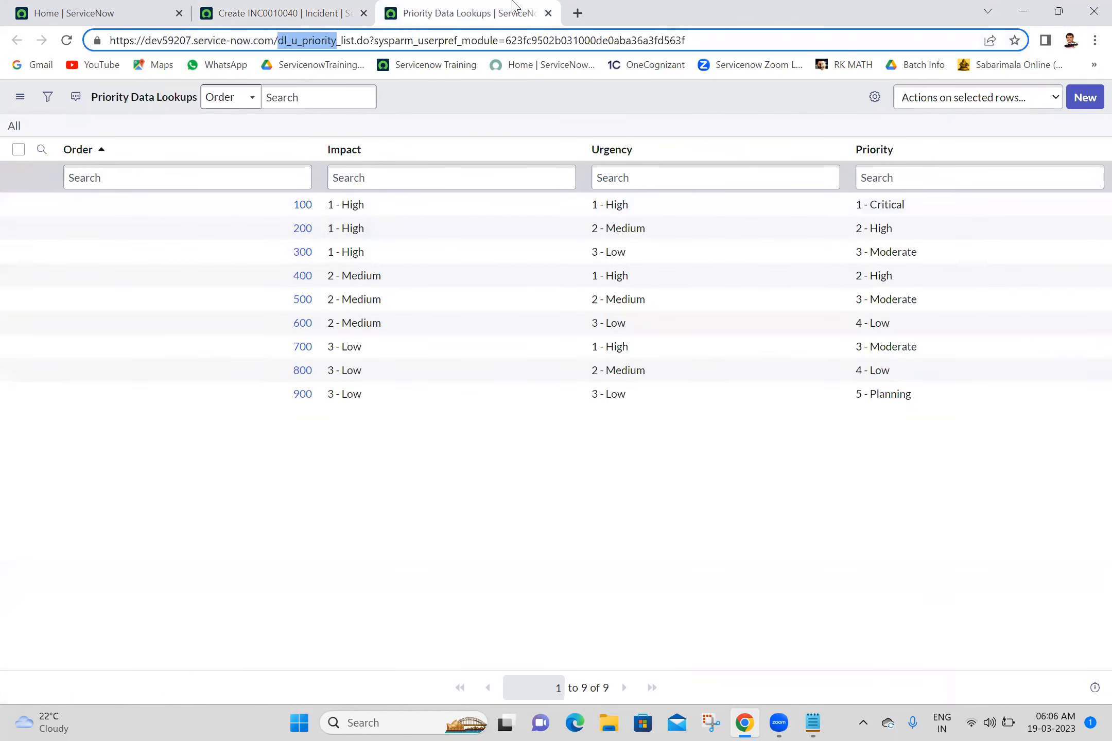
pyautogui.click(234, 8)
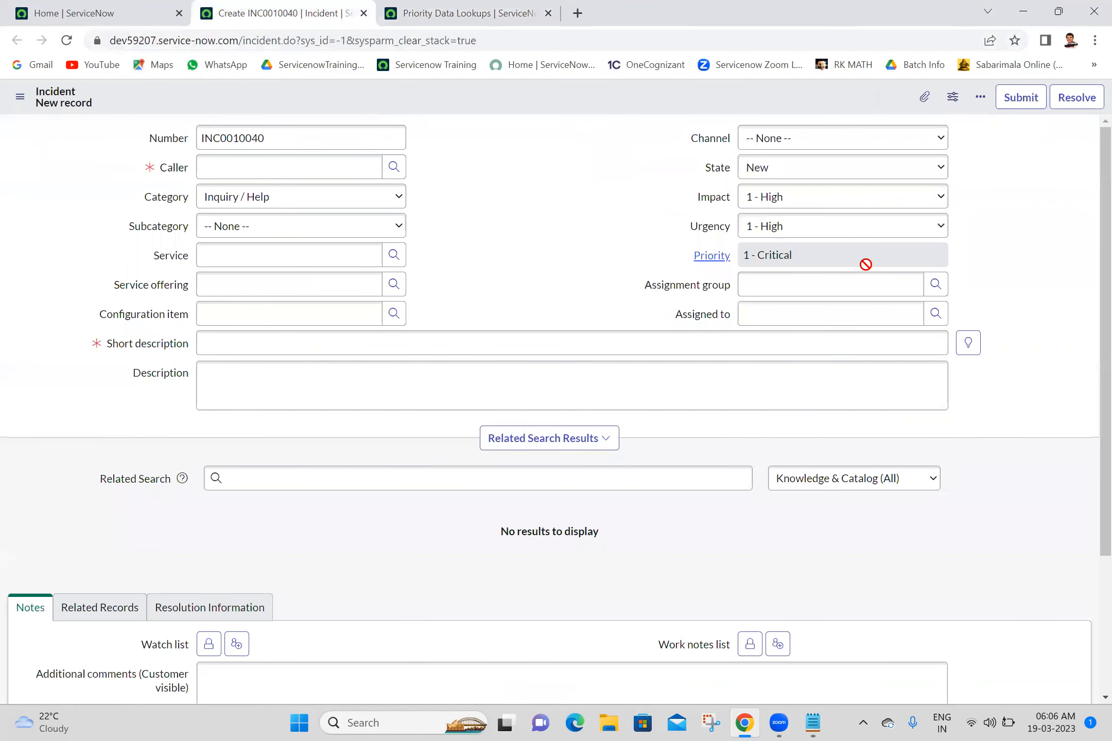
# Step: Set the incident's urgency to 2 - Medium and compare its priority with the matching Priority Data Lookups rule
pyautogui.click(826, 230)
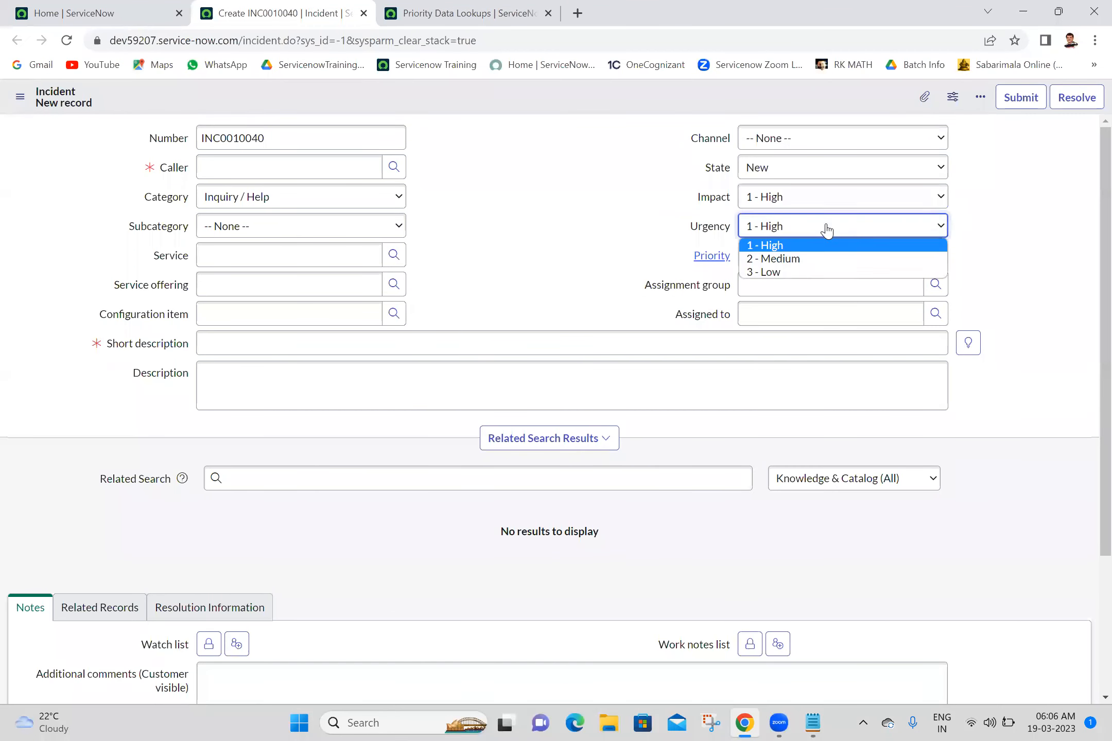
pyautogui.click(757, 259)
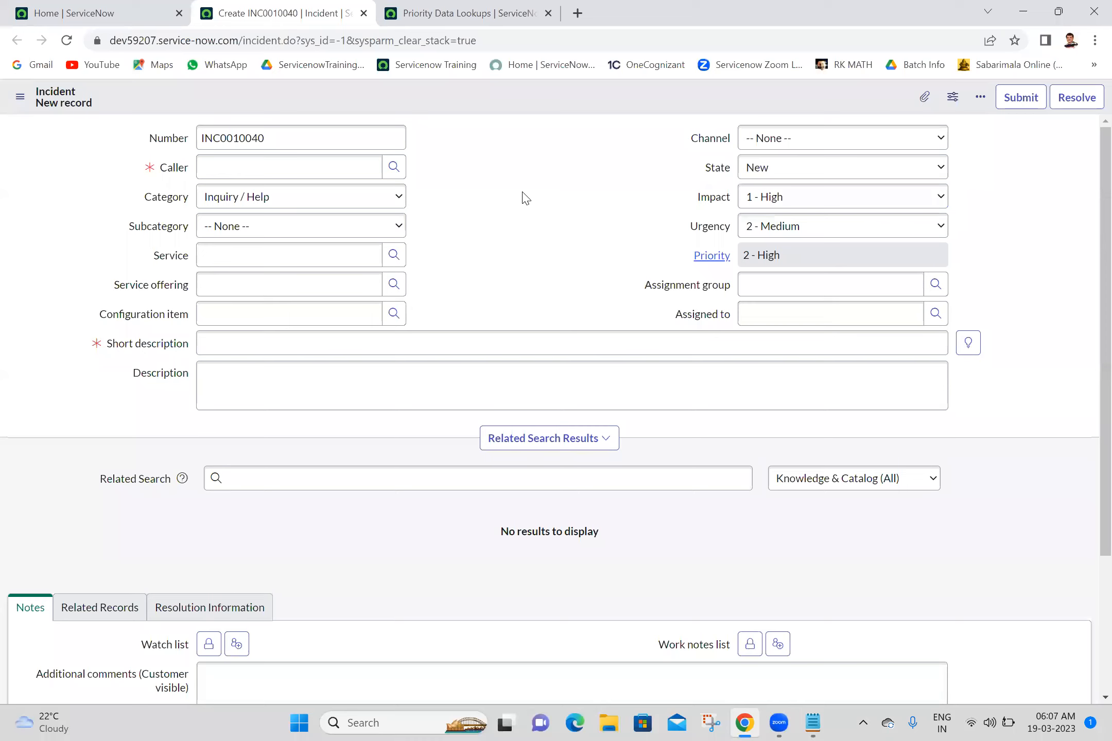
pyautogui.click(472, 18)
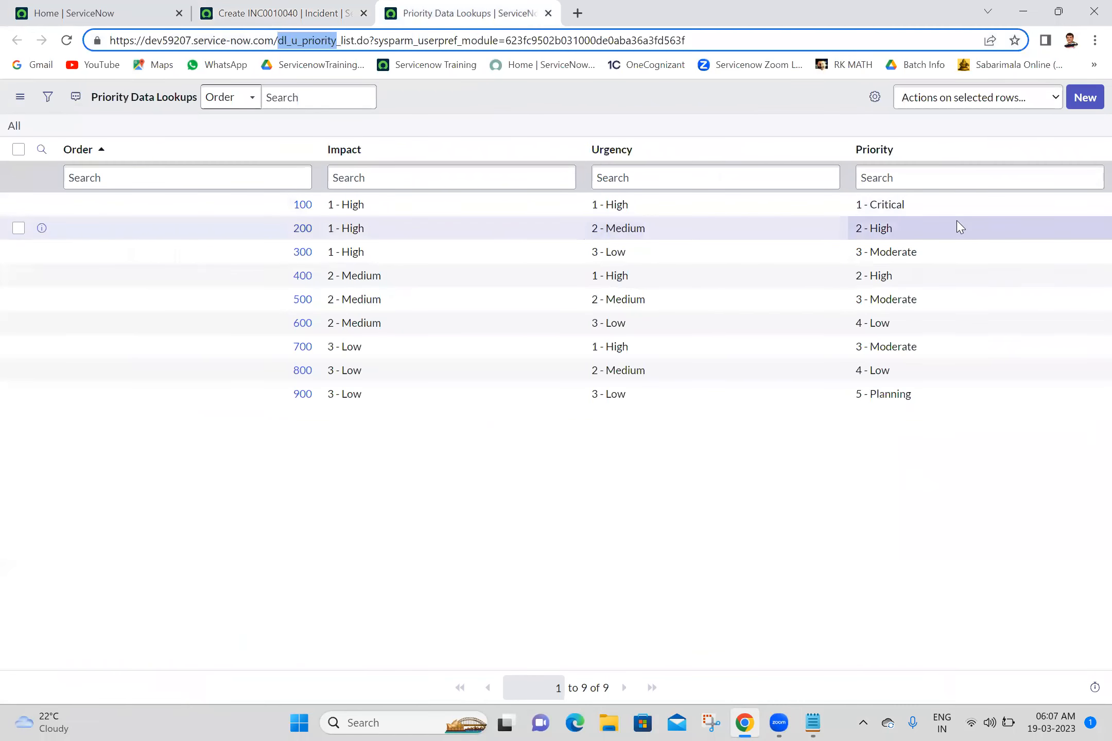
pyautogui.click(319, 6)
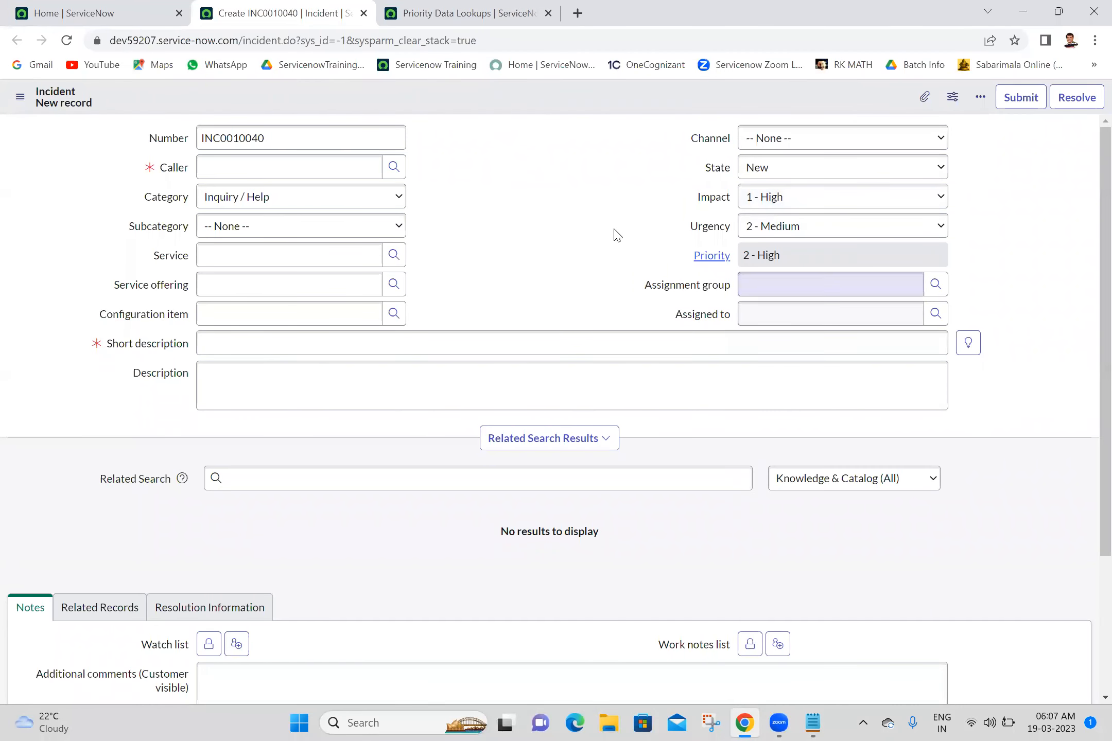
pyautogui.doubleClick(589, 203)
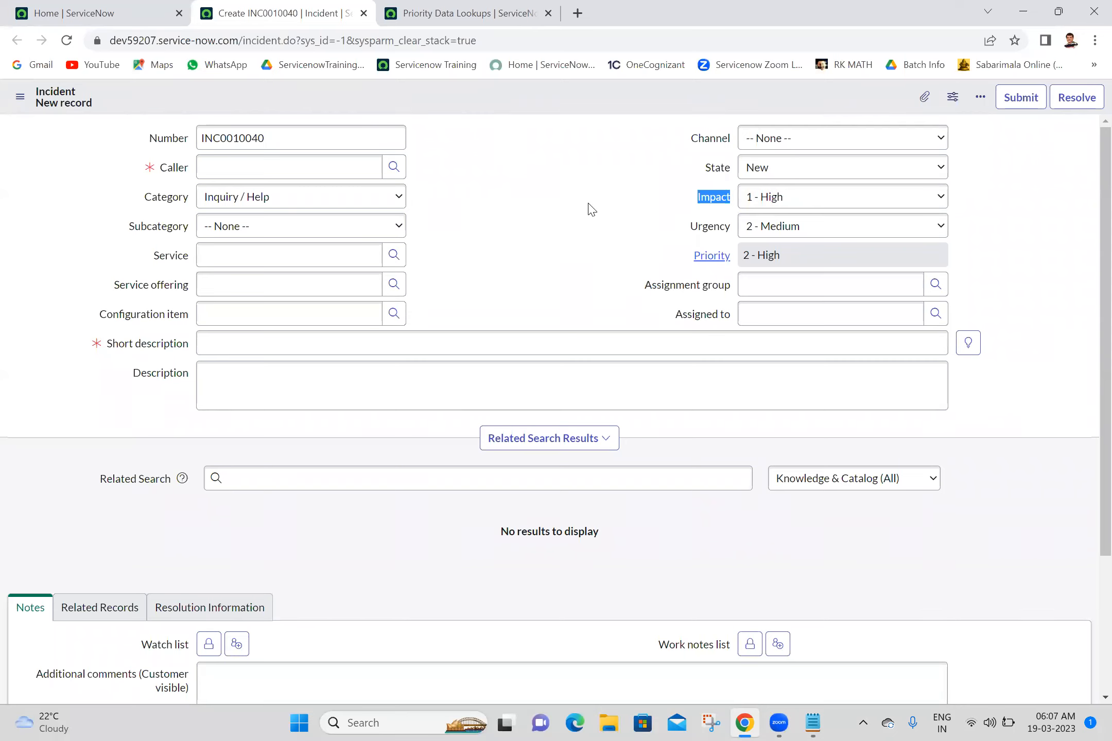
# Step: Compare the new incident's impact, urgency and priority with the rules in the Priority Data Lookups list
pyautogui.click(589, 203)
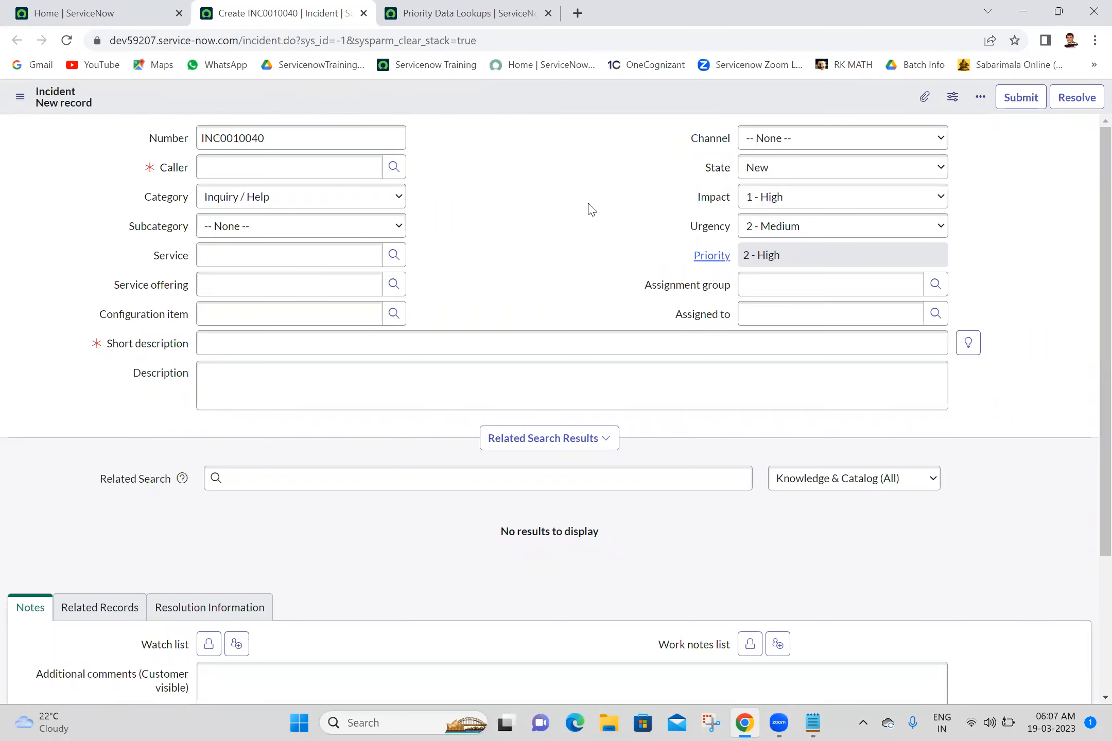
pyautogui.click(442, 8)
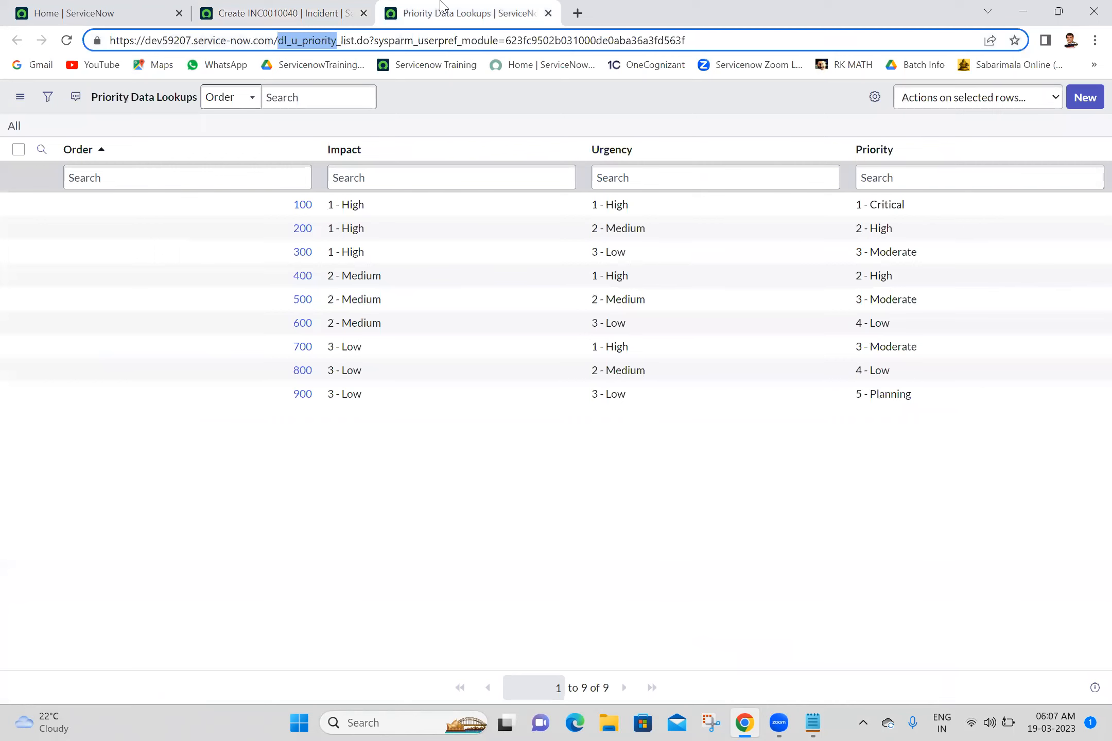
pyautogui.click(478, 120)
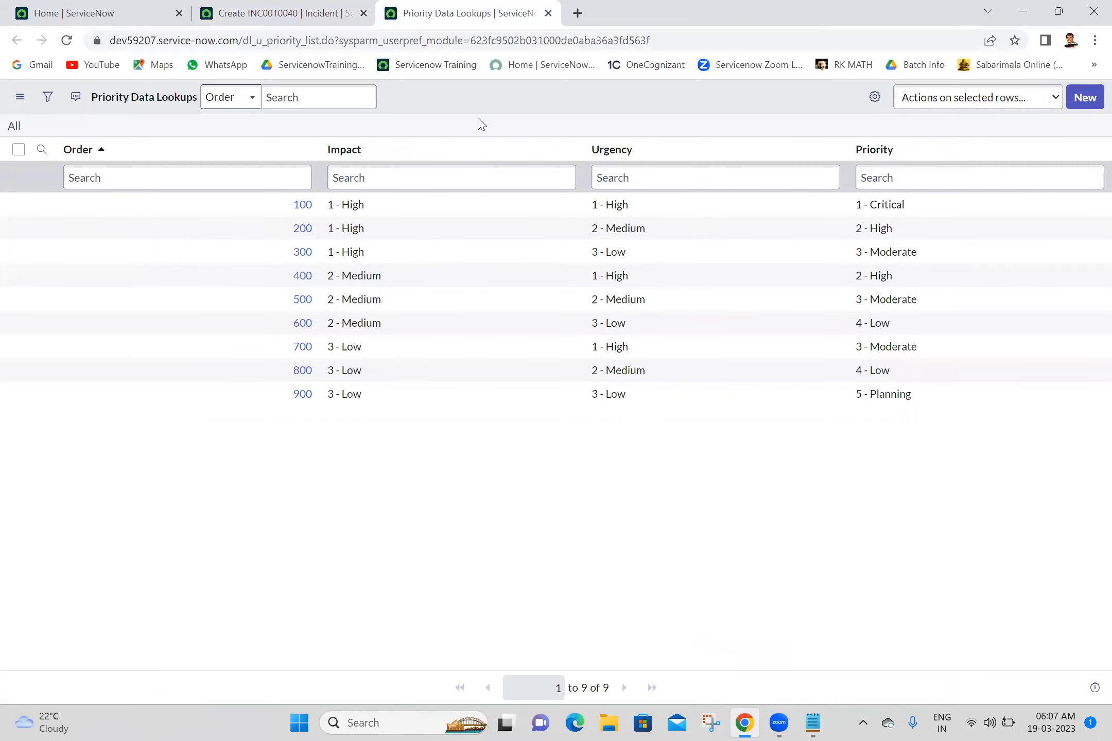
pyautogui.click(291, 7)
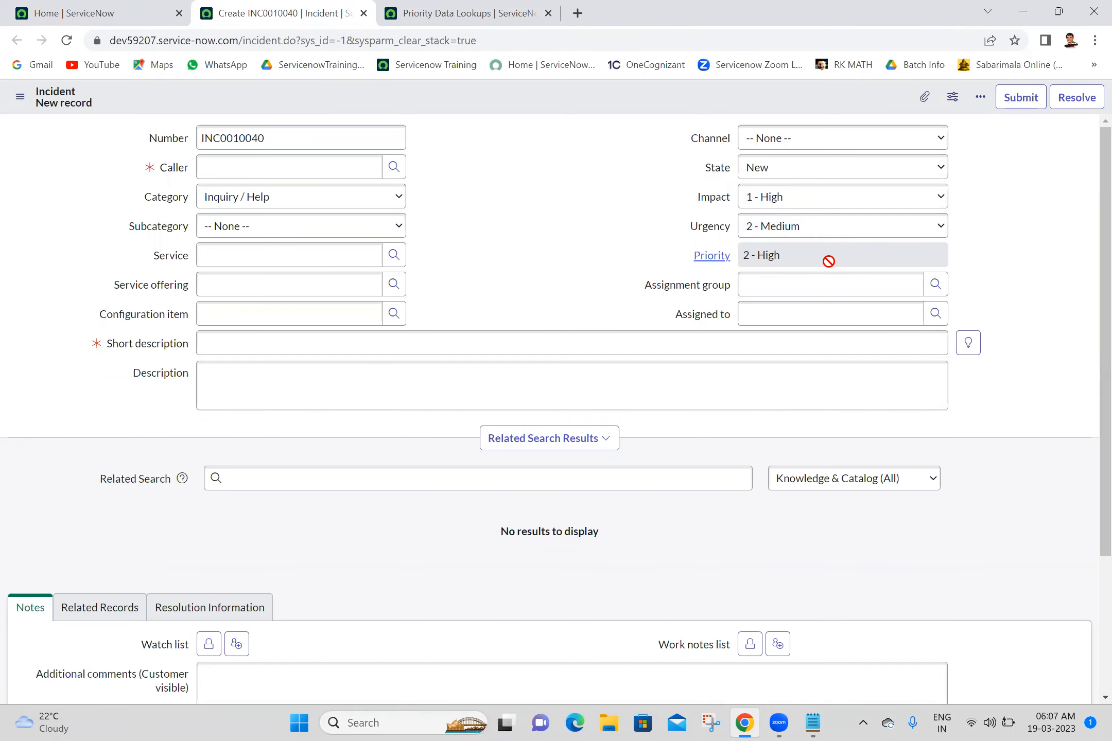
pyautogui.click(552, 156)
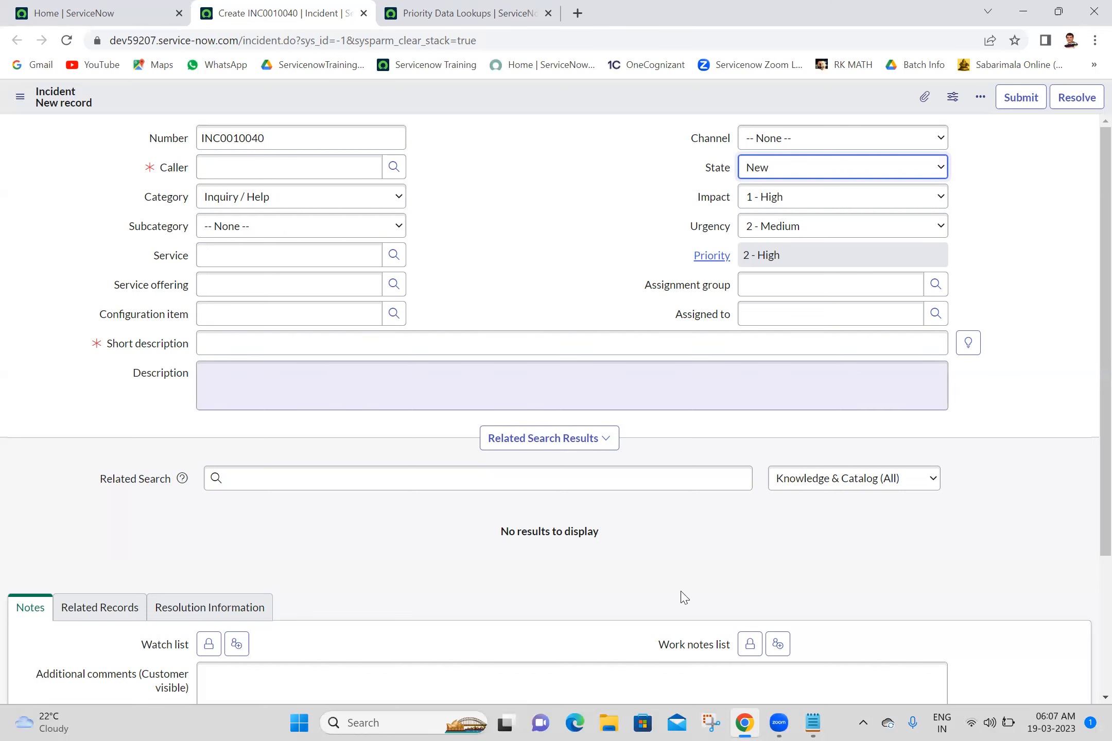
# Step: Switch to the Notepad class notes, add the line "Priority=impact+urgency-1" below the priority table name, and save
pyautogui.click(814, 723)
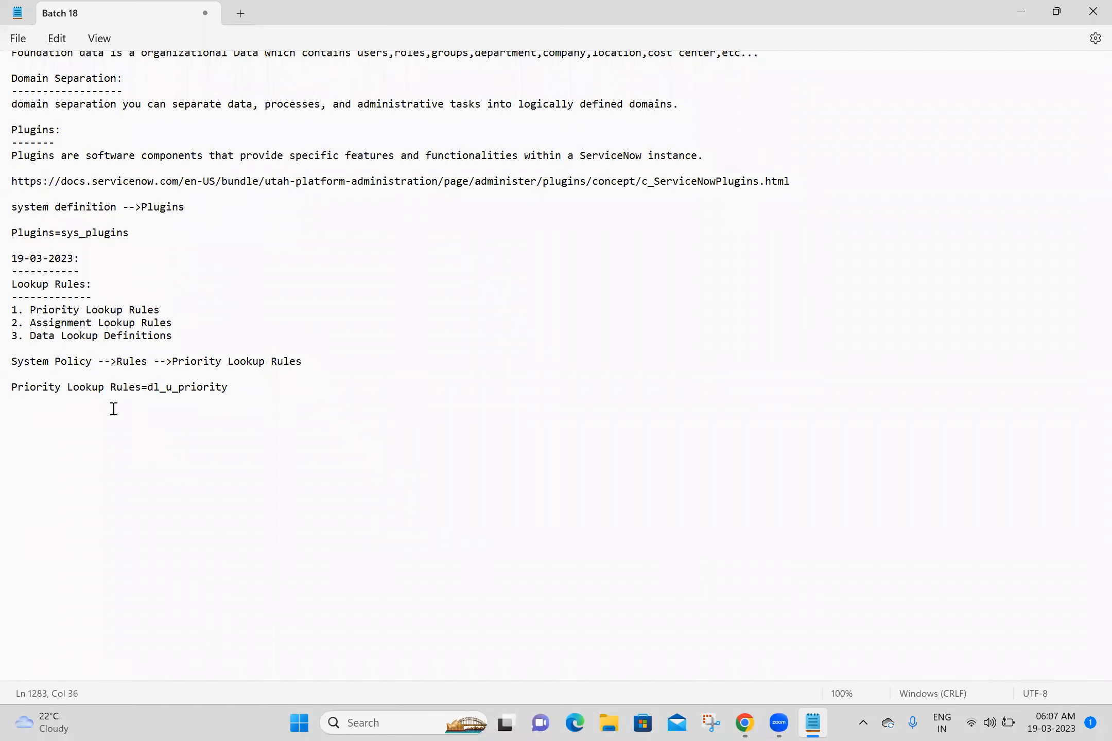
pyautogui.press('Return')
pyautogui.press('Return')
pyautogui.write('Priority=impact+urgency-1')
pyautogui.press('Return')
pyautogui.press('Return')
pyautogui.hotkey('ctrl', 's')
# Step: Review the "Priority=impact+urgency-1" formula in the class notes
pyautogui.click(197, 415)
pyautogui.tripleClick(198, 415)
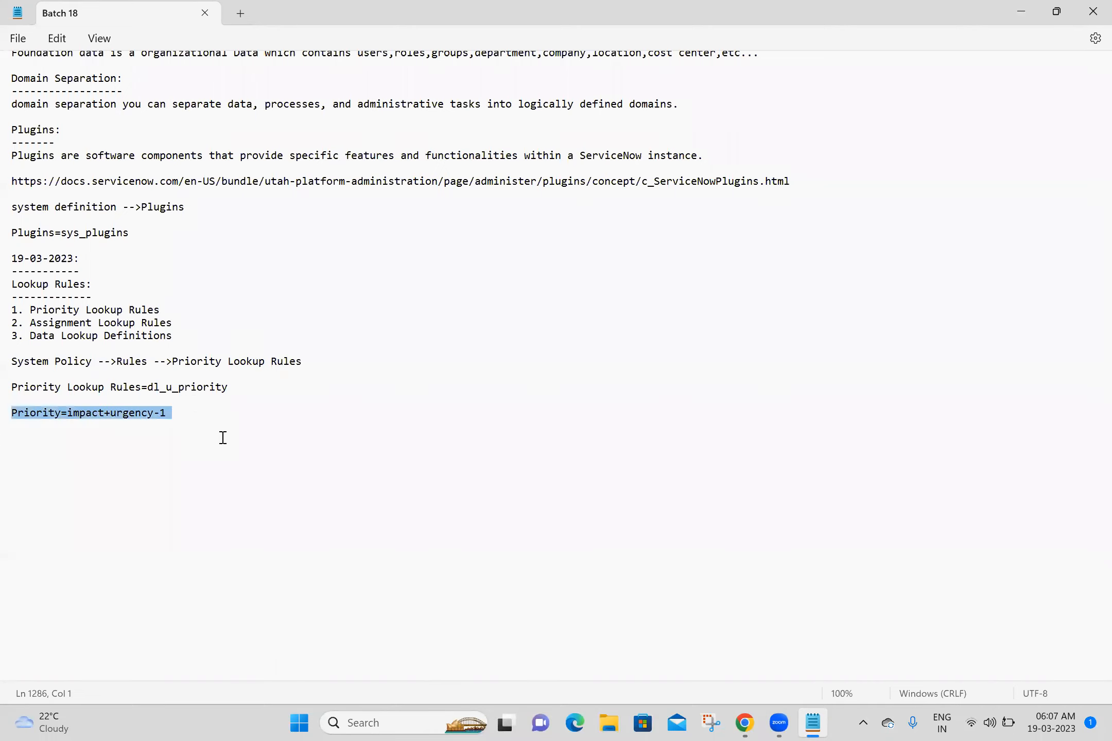
pyautogui.click(221, 437)
pyautogui.click(182, 414)
pyautogui.tripleClick(183, 416)
pyautogui.click(122, 436)
pyautogui.tripleClick(170, 412)
pyautogui.click(170, 412)
pyautogui.click(102, 445)
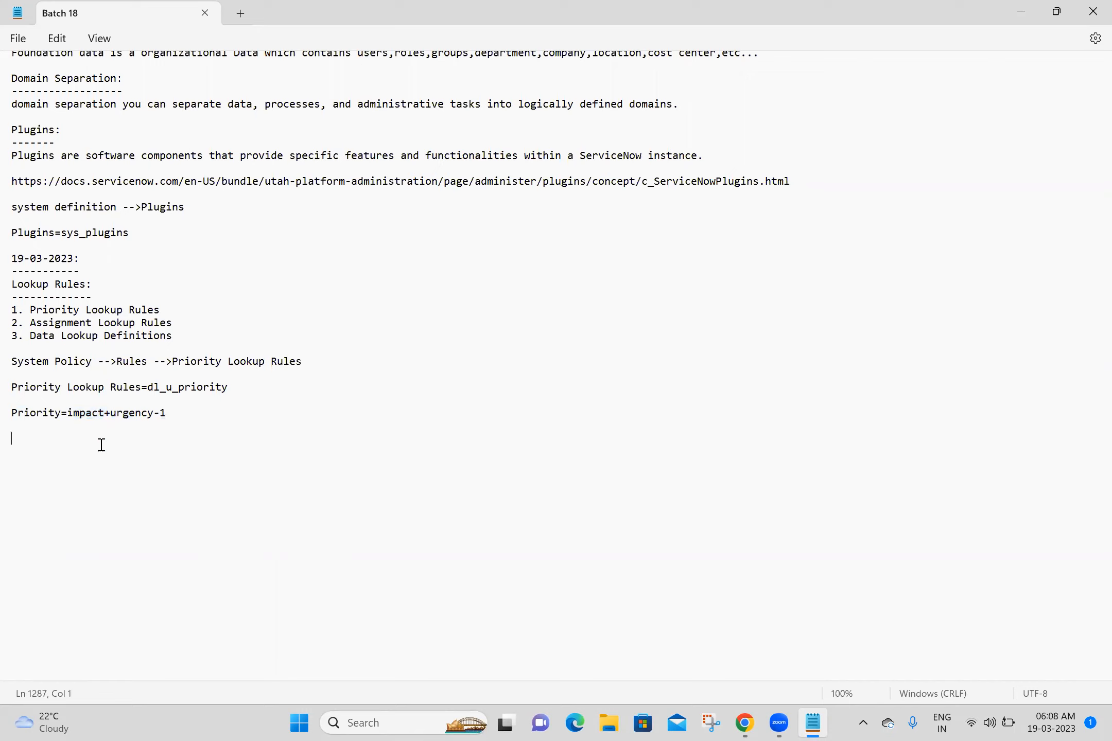
pyautogui.click(204, 408)
# Step: Return to ServiceNow in Chrome and check the formula against the impact, urgency and priority of the Priority Data Lookups rules
pyautogui.click(745, 721)
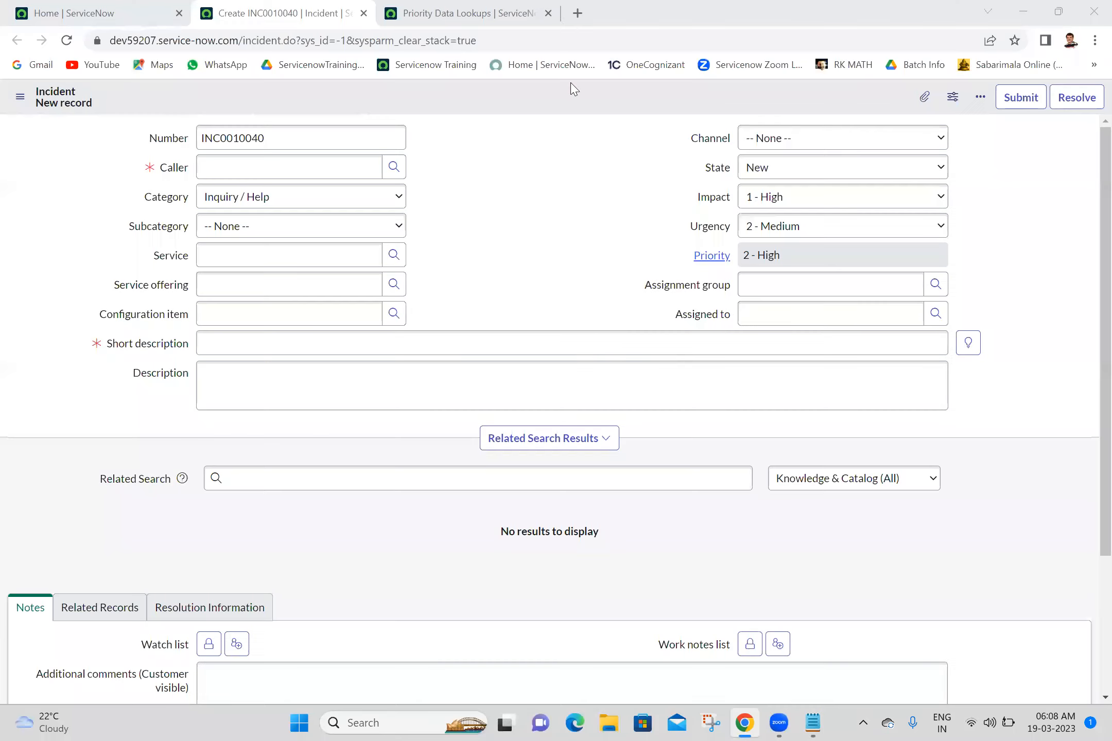
pyautogui.click(471, 10)
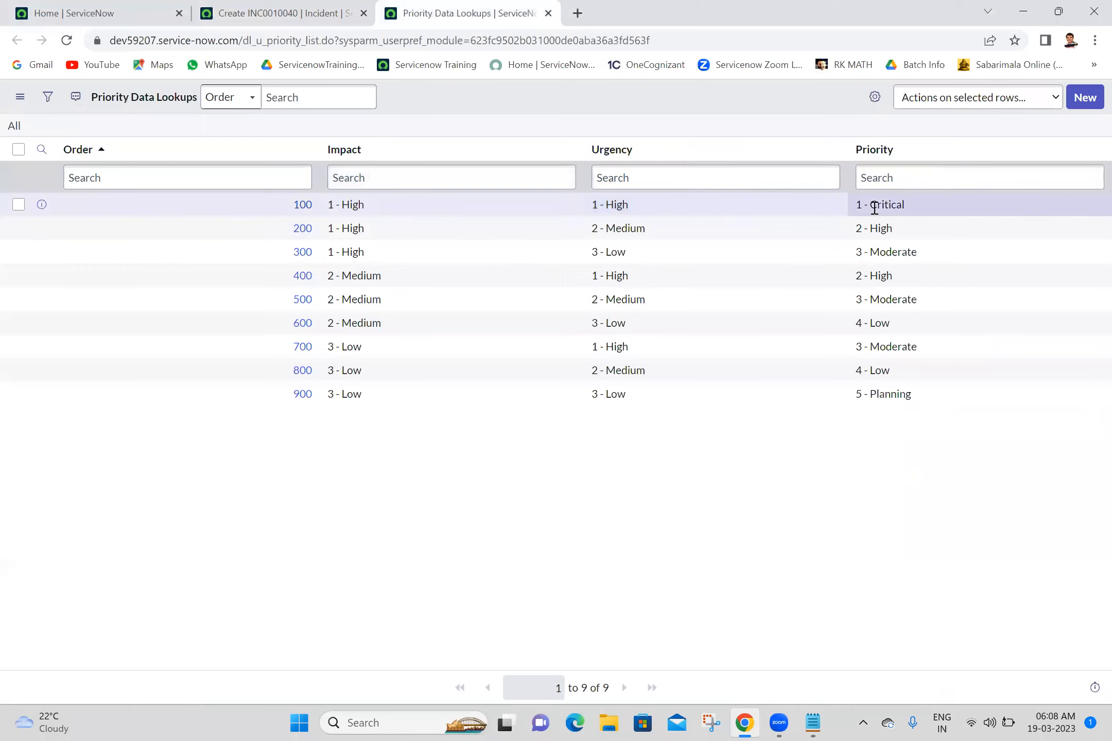
pyautogui.click(623, 228)
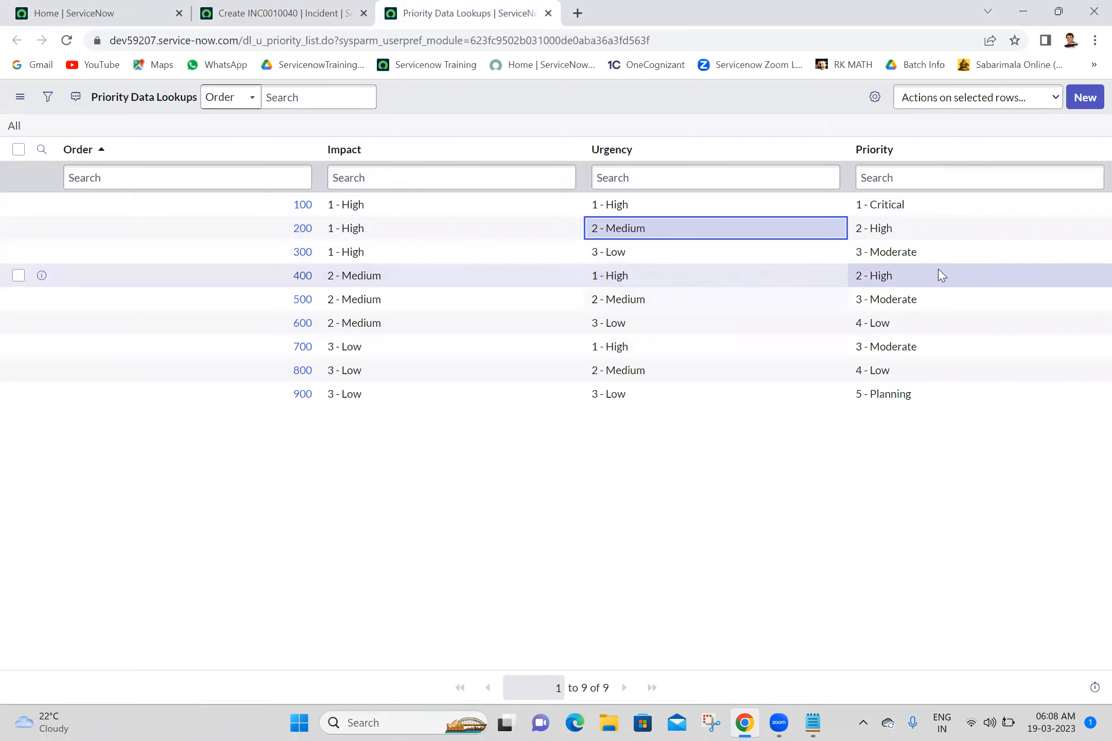
pyautogui.click(557, 301)
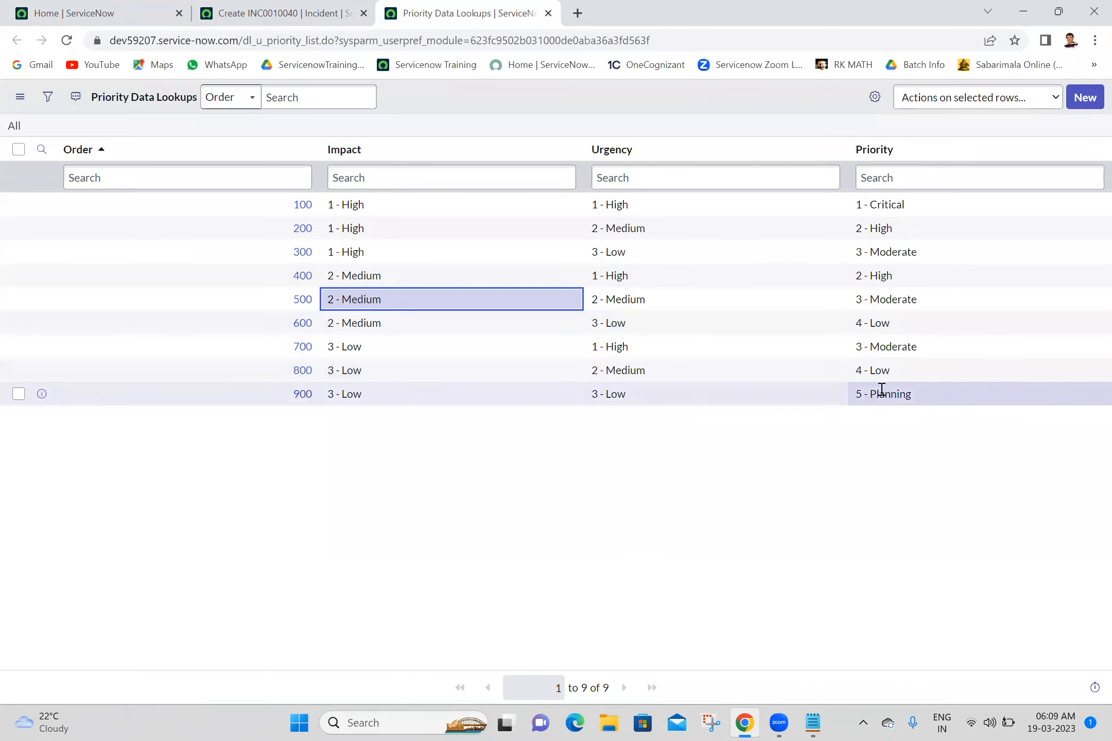
pyautogui.click(724, 393)
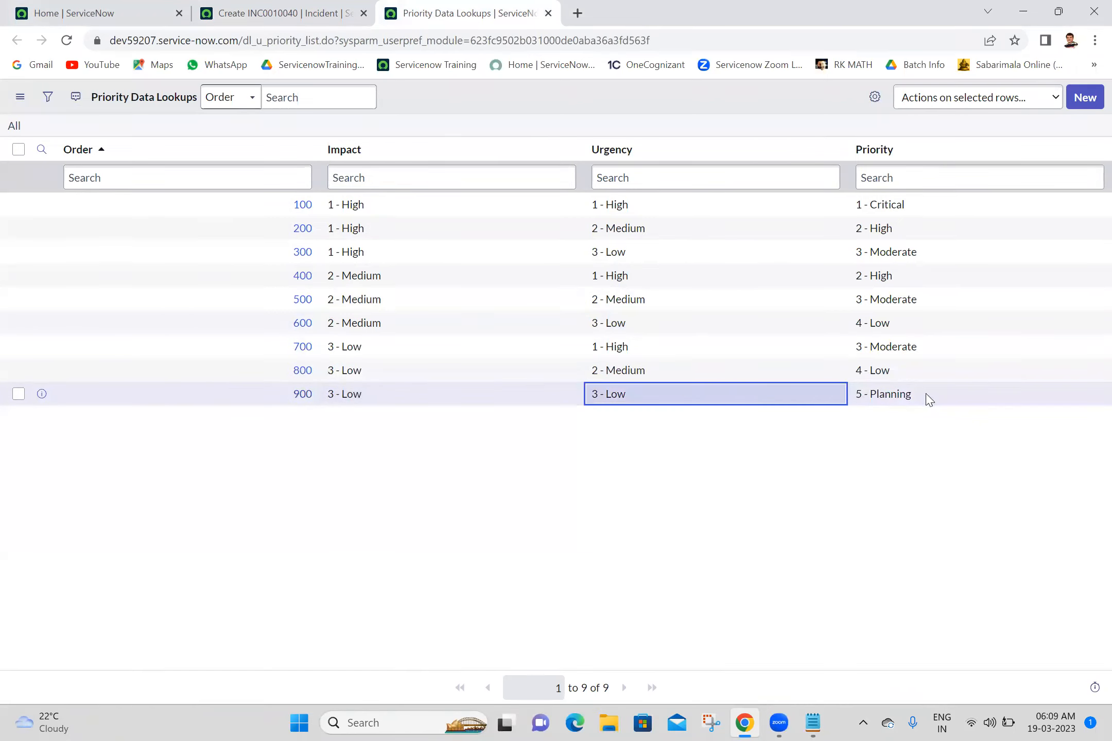
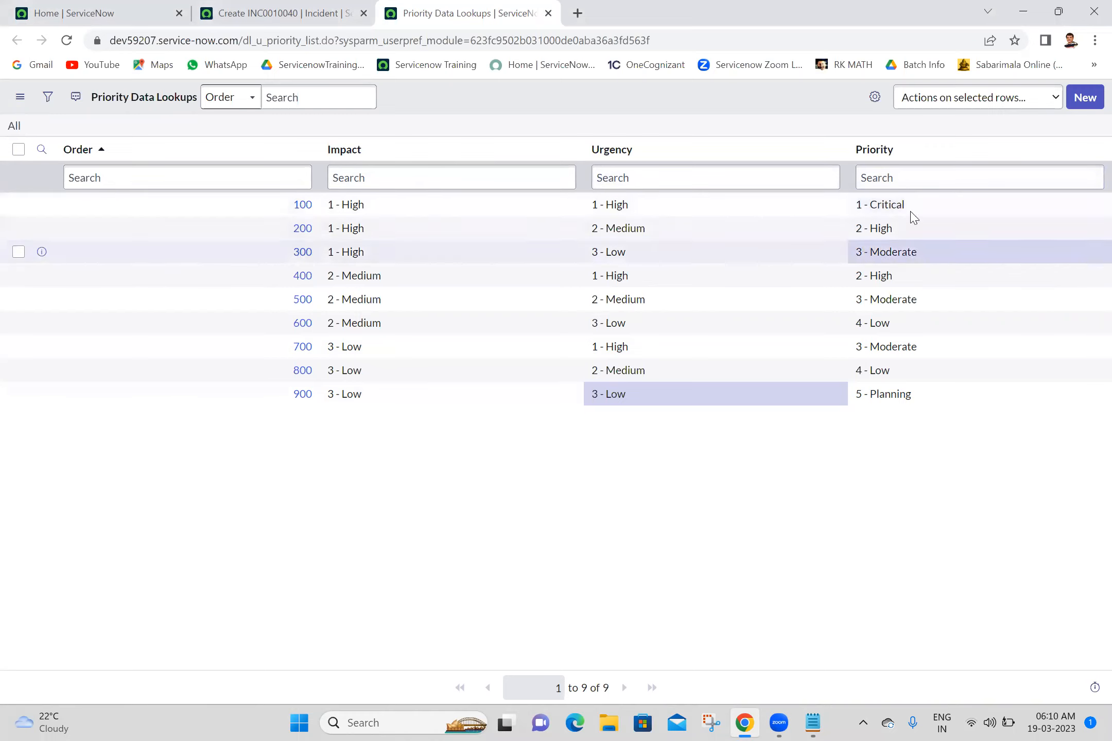
# Step: View the priority choices available for the order 100 lookup rule and cancel the inline edit
pyautogui.click(945, 211)
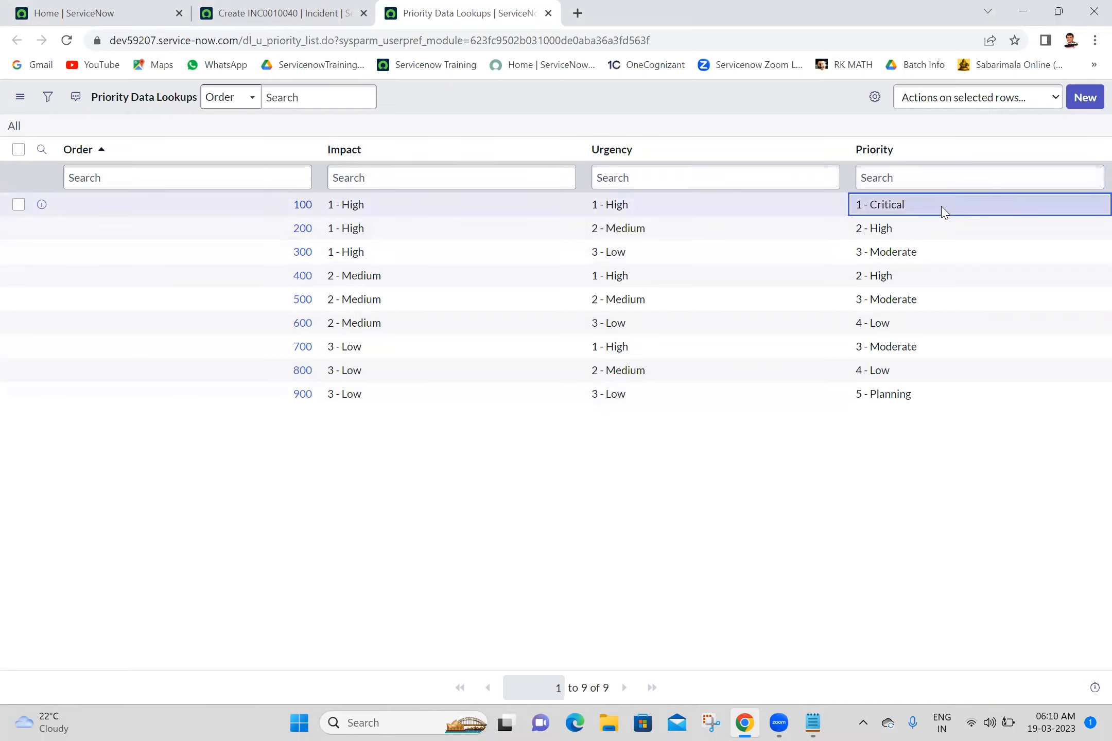
pyautogui.doubleClick(944, 211)
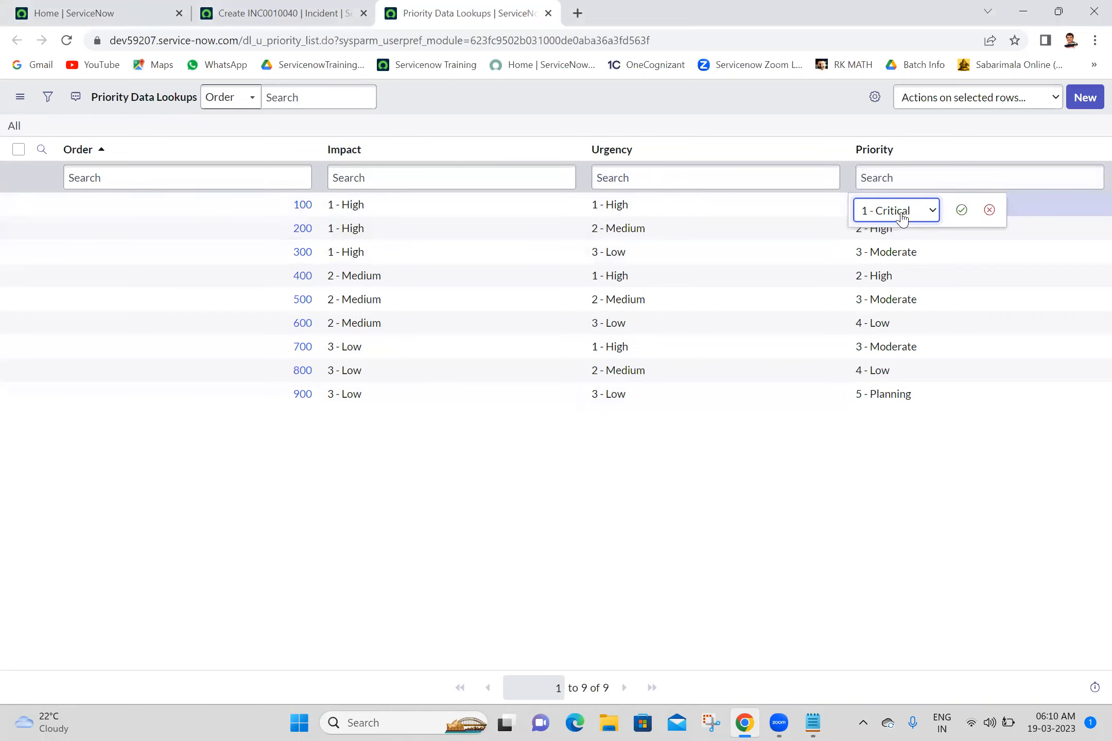
pyautogui.click(896, 216)
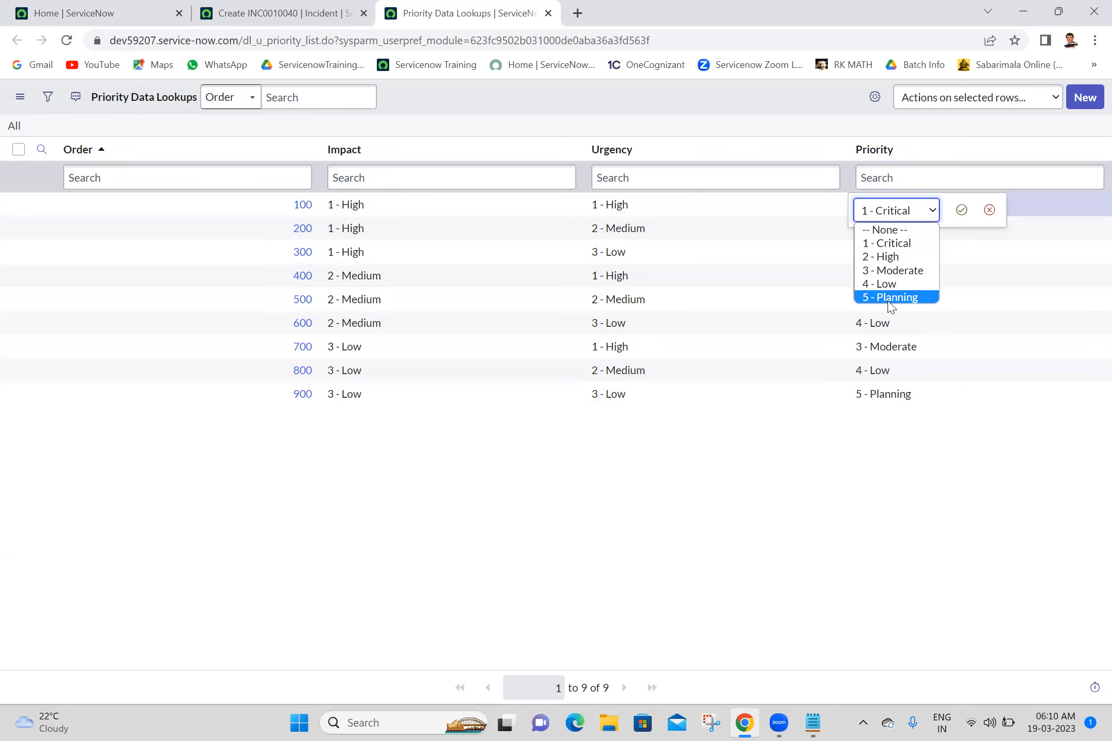
pyautogui.click(989, 211)
pyautogui.click(989, 210)
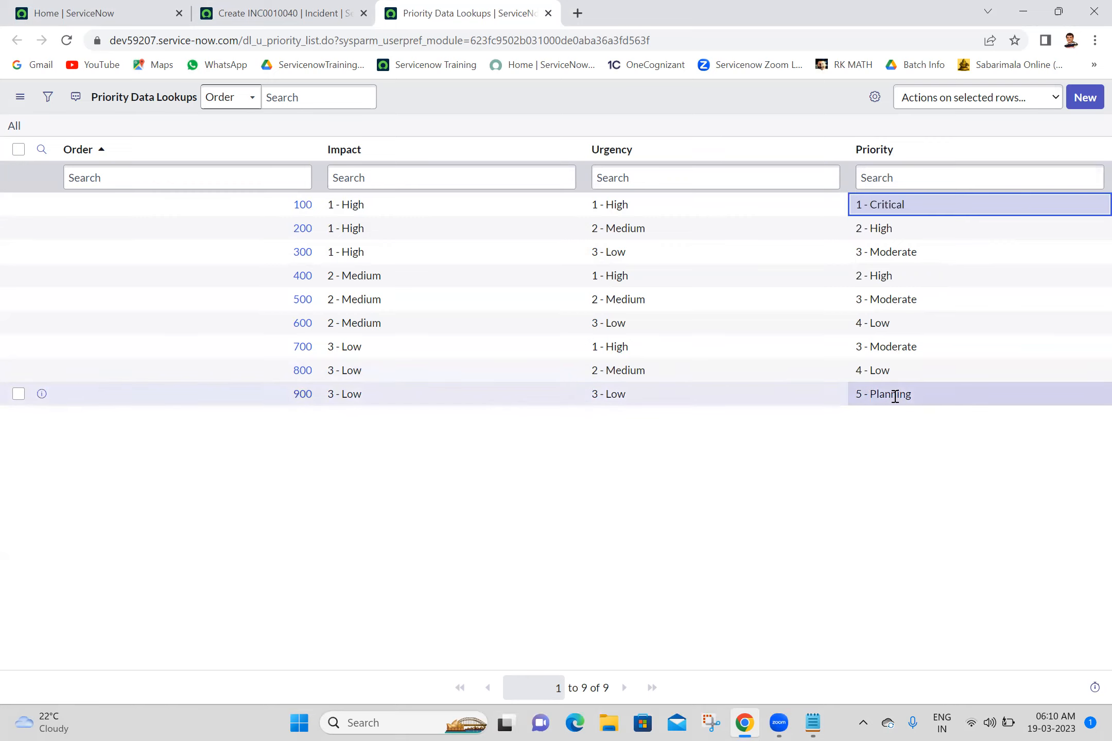
# Step: View the priority choices available for the order 900 lookup rule and cancel the inline edit
pyautogui.click(933, 399)
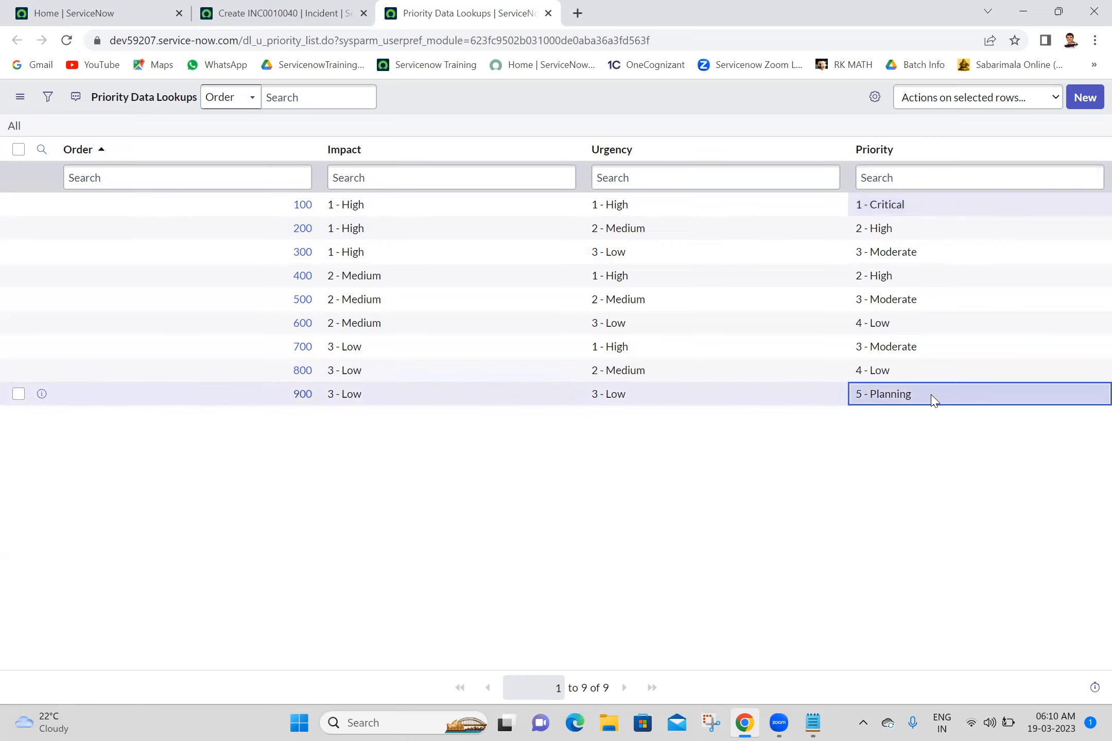
pyautogui.doubleClick(933, 400)
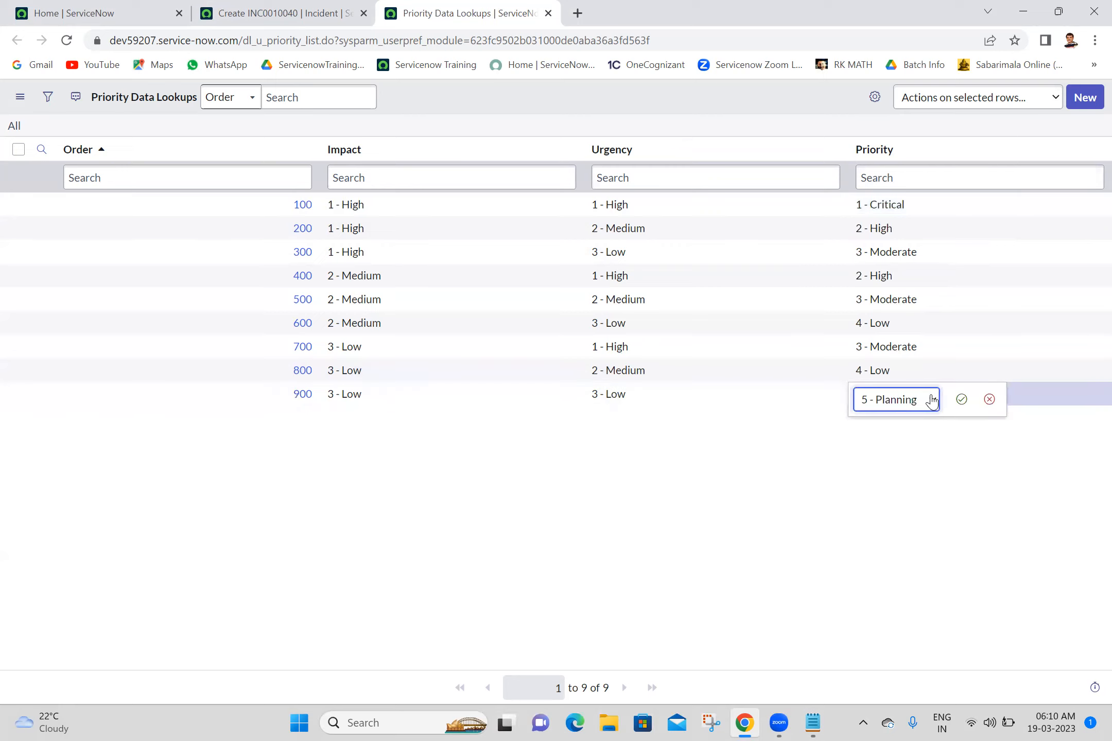
pyautogui.click(931, 400)
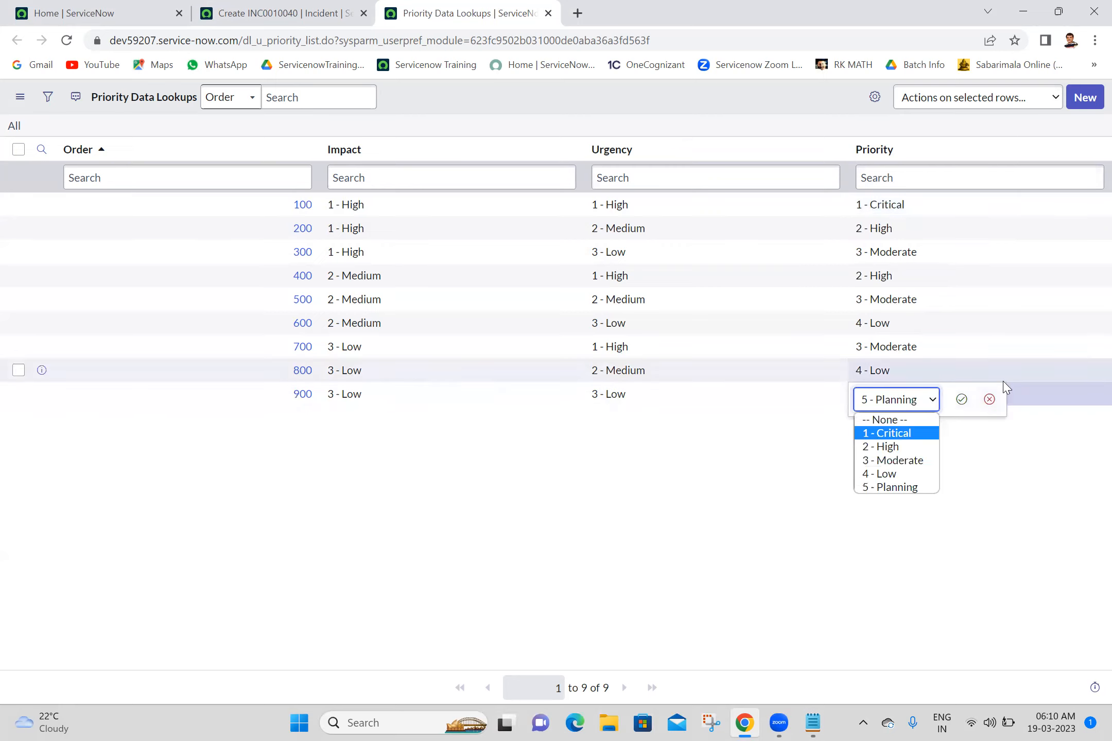
pyautogui.click(989, 400)
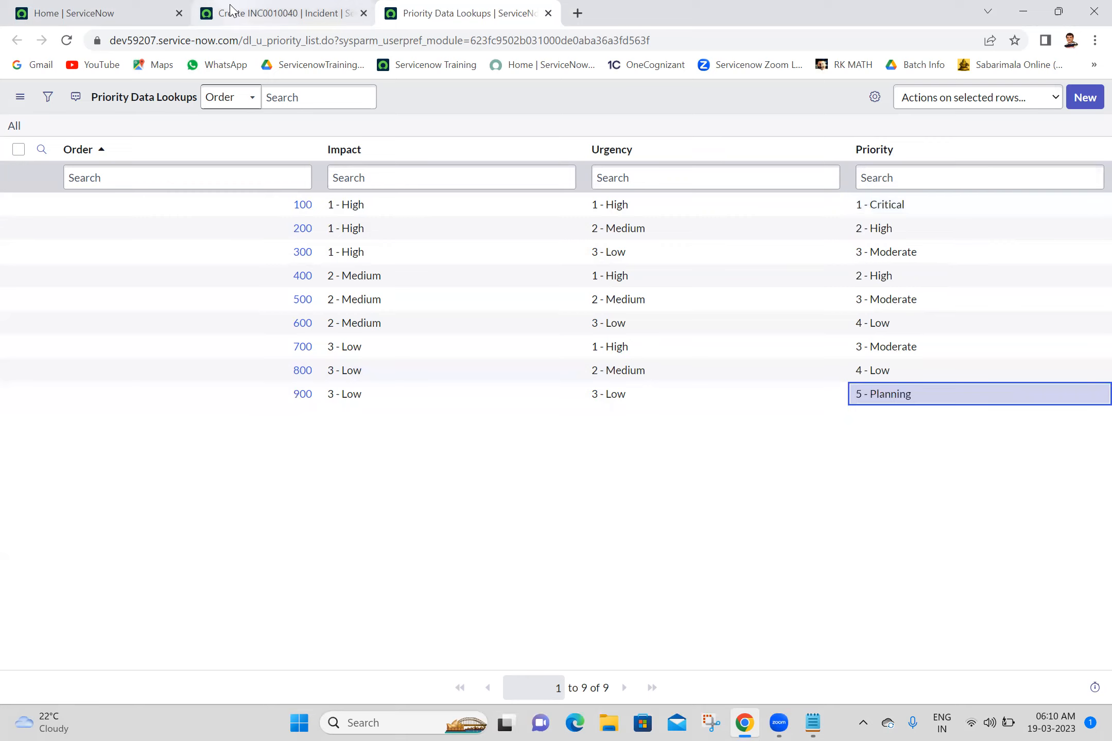
pyautogui.click(277, 7)
pyautogui.click(460, 7)
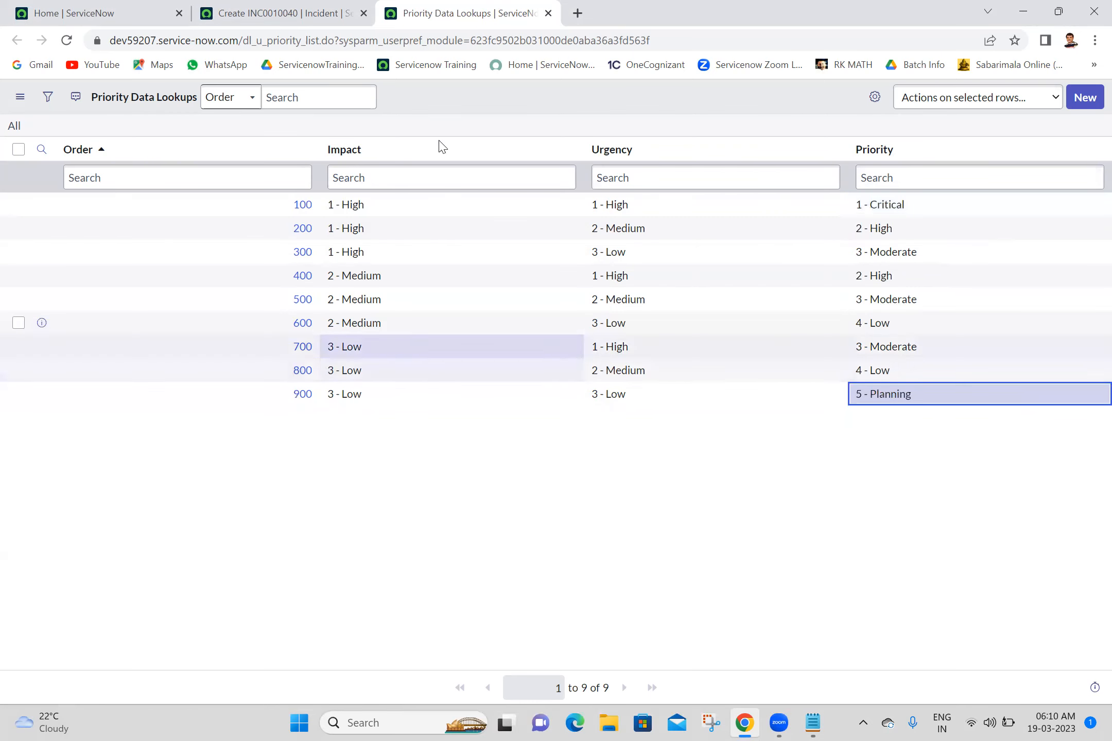
pyautogui.click(634, 434)
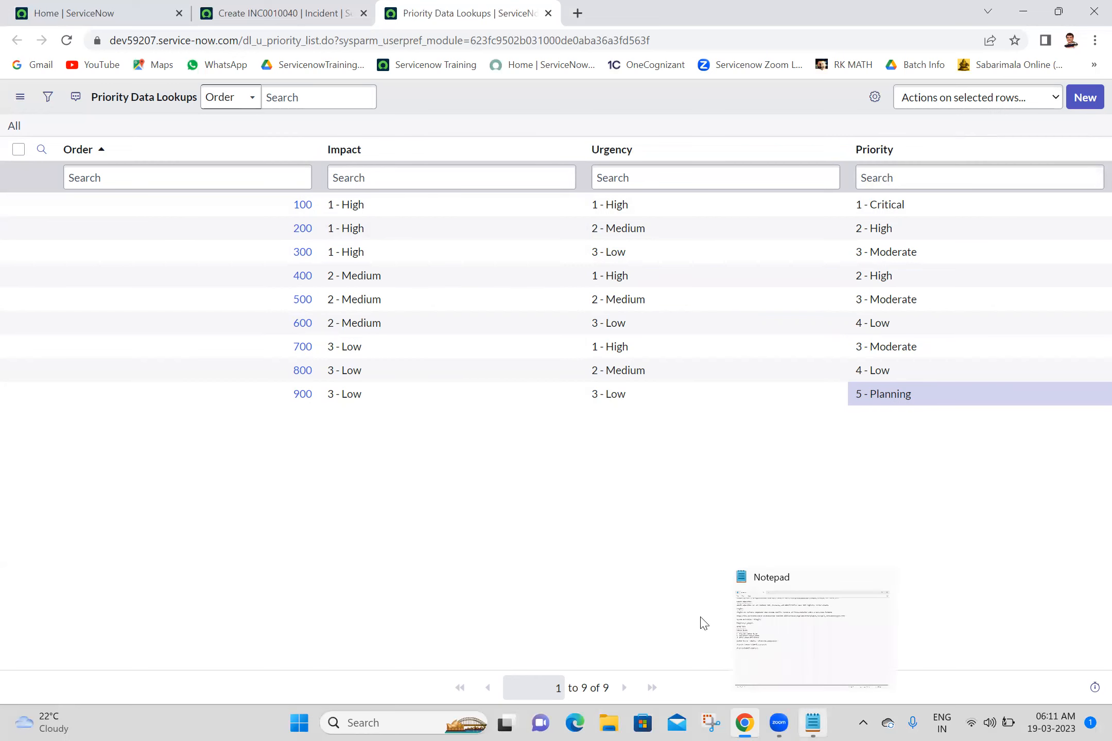
# Step: Go back to the ServiceNow home page and search the navigator for "assignment look"
pyautogui.click(254, 9)
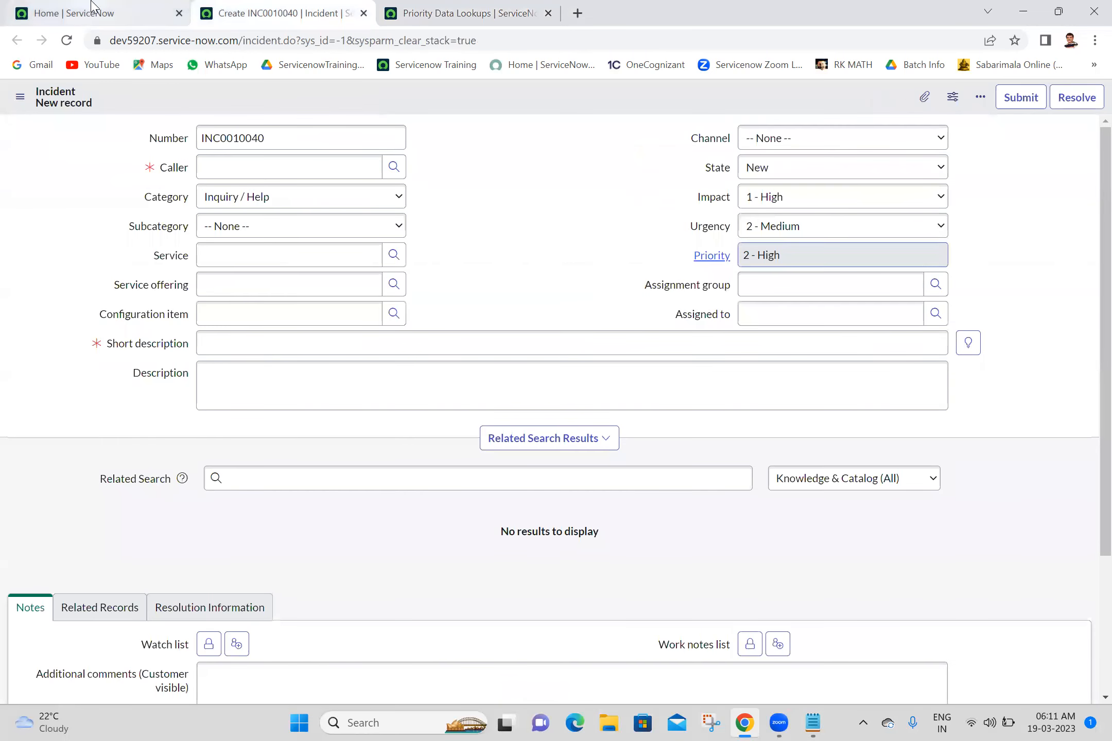
pyautogui.click(136, 10)
pyautogui.click(111, 132)
pyautogui.write('a')
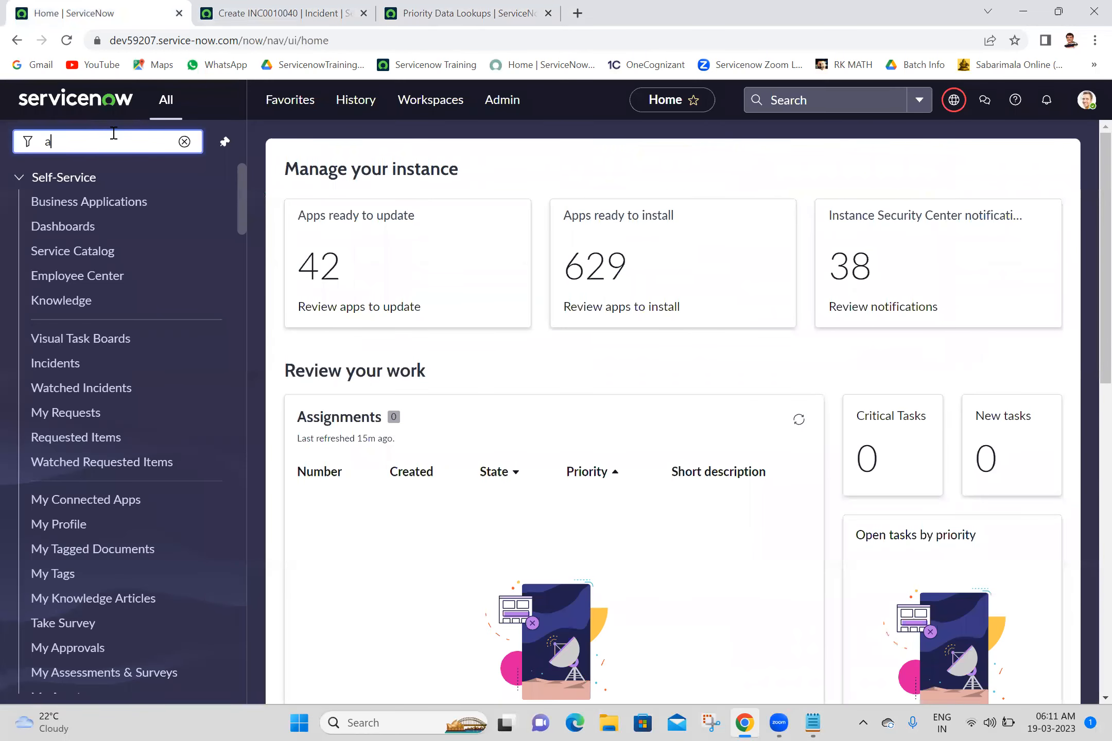
pyautogui.write('ssignment ')
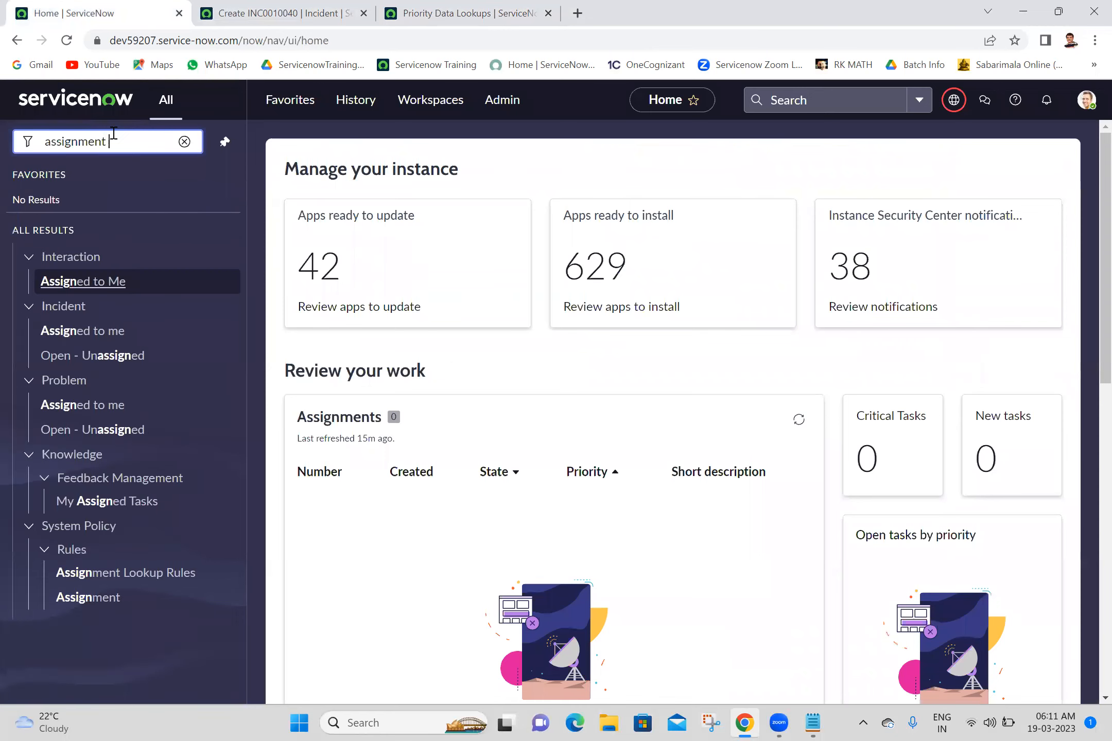
pyautogui.write('look')
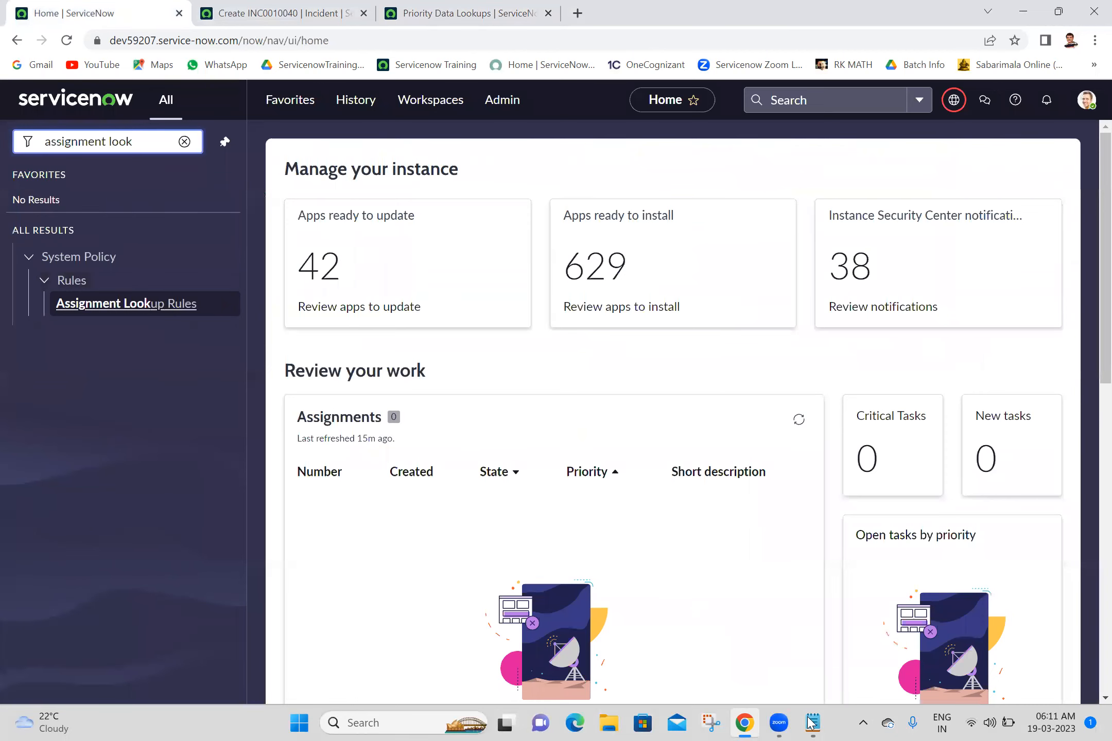
# Step: In the Notepad notes, duplicate the System Policy path line below the formula and change it to "System Policy -->Rules -->Assignment Lookup Rules"
pyautogui.hotkey('alt', 'Tab')
pyautogui.tripleClick(114, 362)
pyautogui.click(330, 349)
pyautogui.keyDown('shift'); pyautogui.click(325, 361); pyautogui.keyUp('shift')
pyautogui.hotkey('ctrl', 'c')
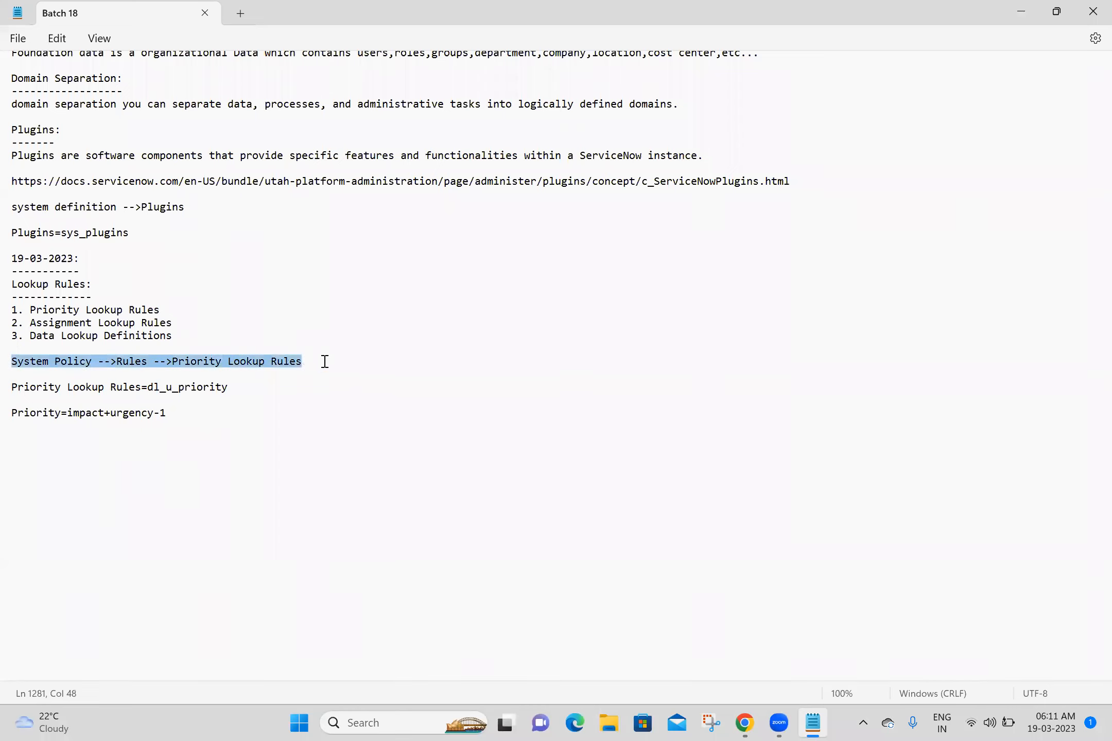
pyautogui.click(75, 441)
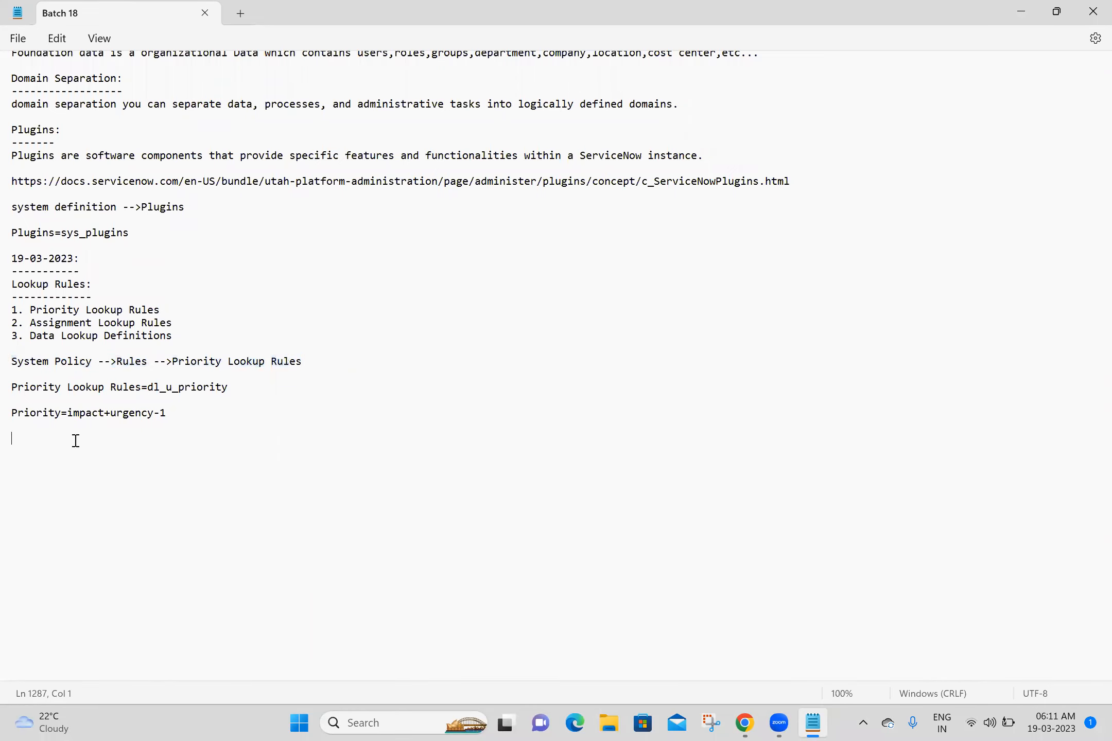
pyautogui.hotkey('ctrl', 'v')
pyautogui.click(221, 438)
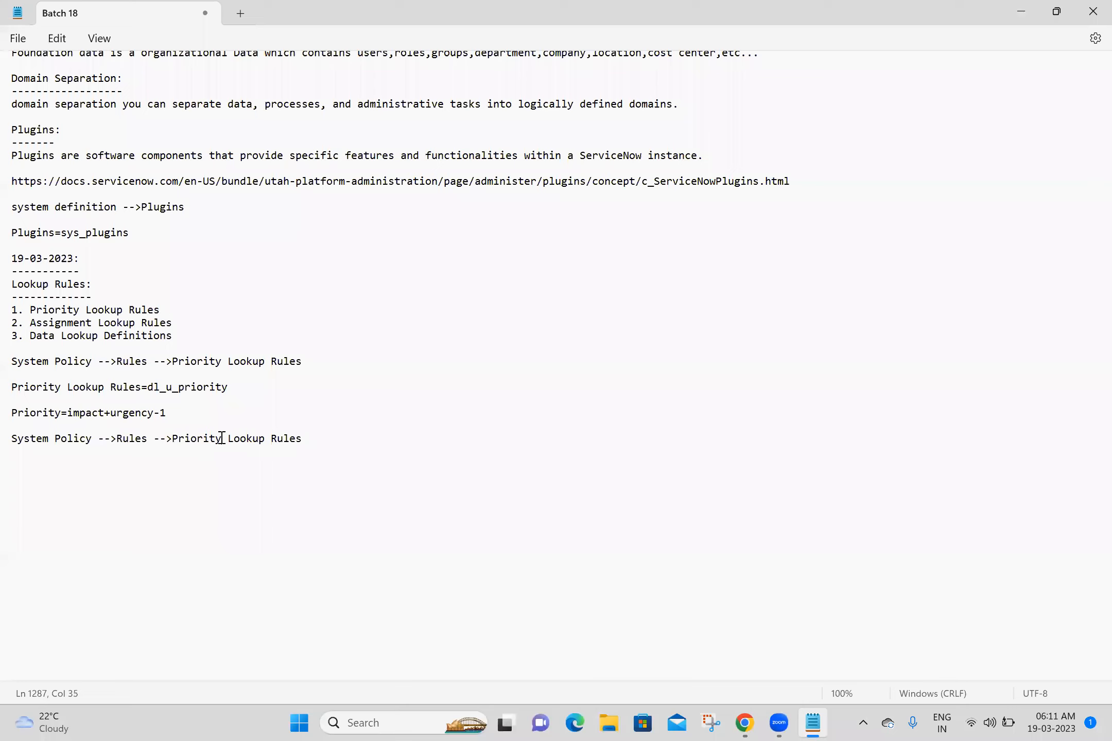
pyautogui.moveTo(221, 438); pyautogui.dragTo(174, 438)
pyautogui.write('Assignment')
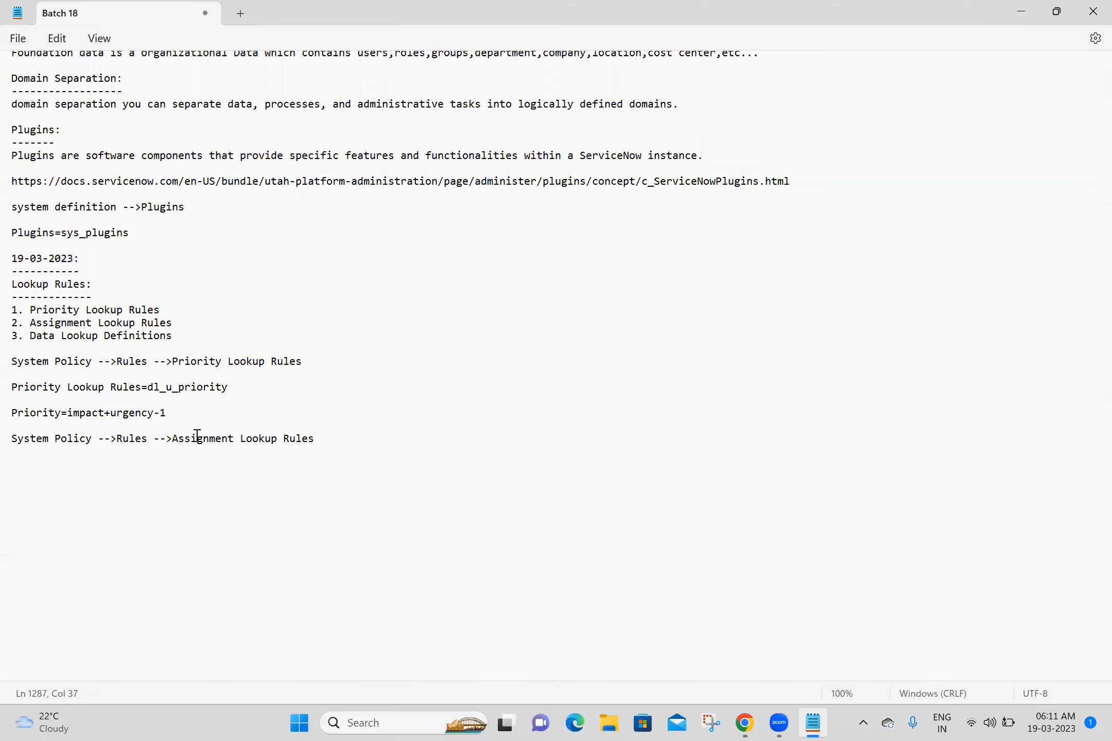
# Step: Add the line "Assignment Lookup Rules=" below the new path, save the notes, and switch back to ServiceNow in Chrome
pyautogui.moveTo(174, 438); pyautogui.dragTo(319, 443)
pyautogui.hotkey('ctrl', 'c')
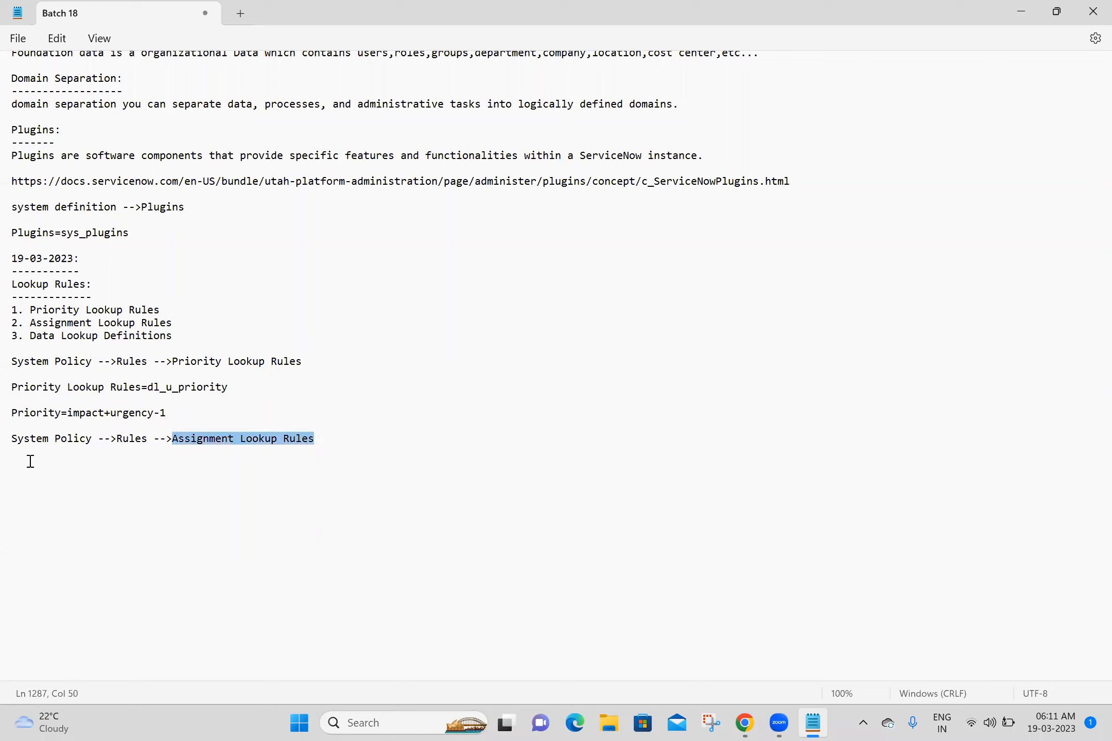
pyautogui.click(30, 460)
pyautogui.hotkey('ctrl', 'v')
pyautogui.write('=')
pyautogui.hotkey('ctrl', 's')
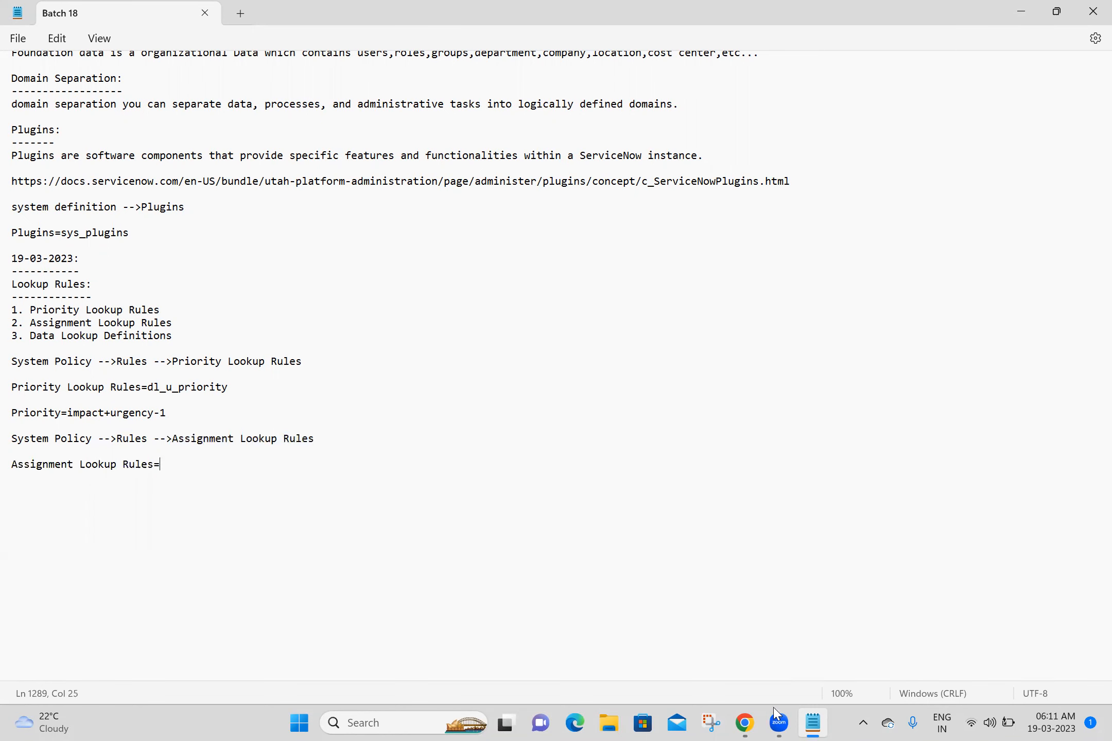
pyautogui.click(744, 723)
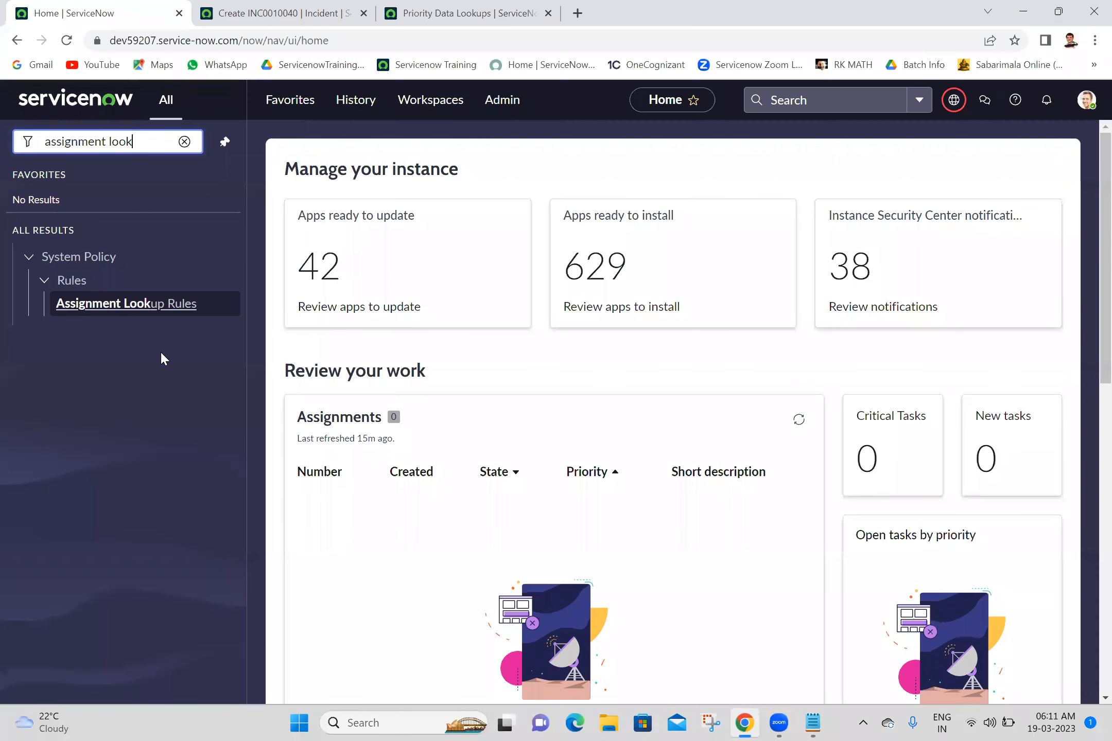
# Step: Open Assignment Lookup Rules in a new browser tab, copy its table name dl_u_assignment into the Notepad notes after "Assignment Lookup Rules=", and return to Chrome
pyautogui.middleClick(159, 305)
pyautogui.click(273, 13)
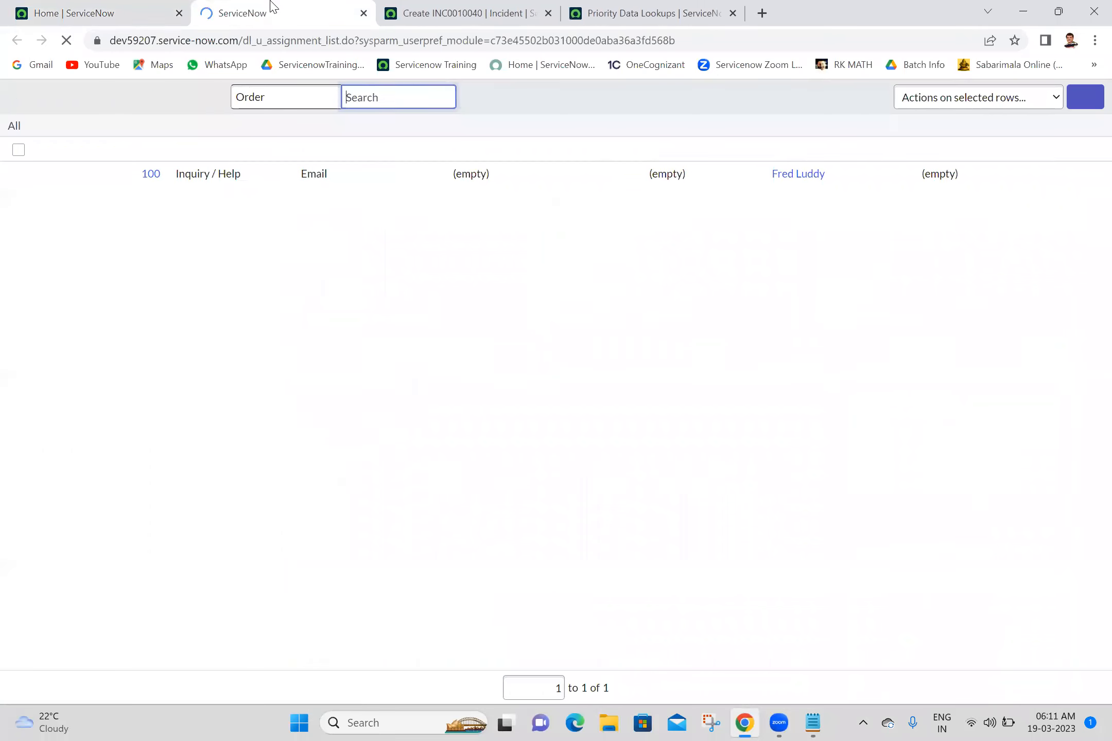
pyautogui.moveTo(243, 41); pyautogui.dragTo(320, 44)
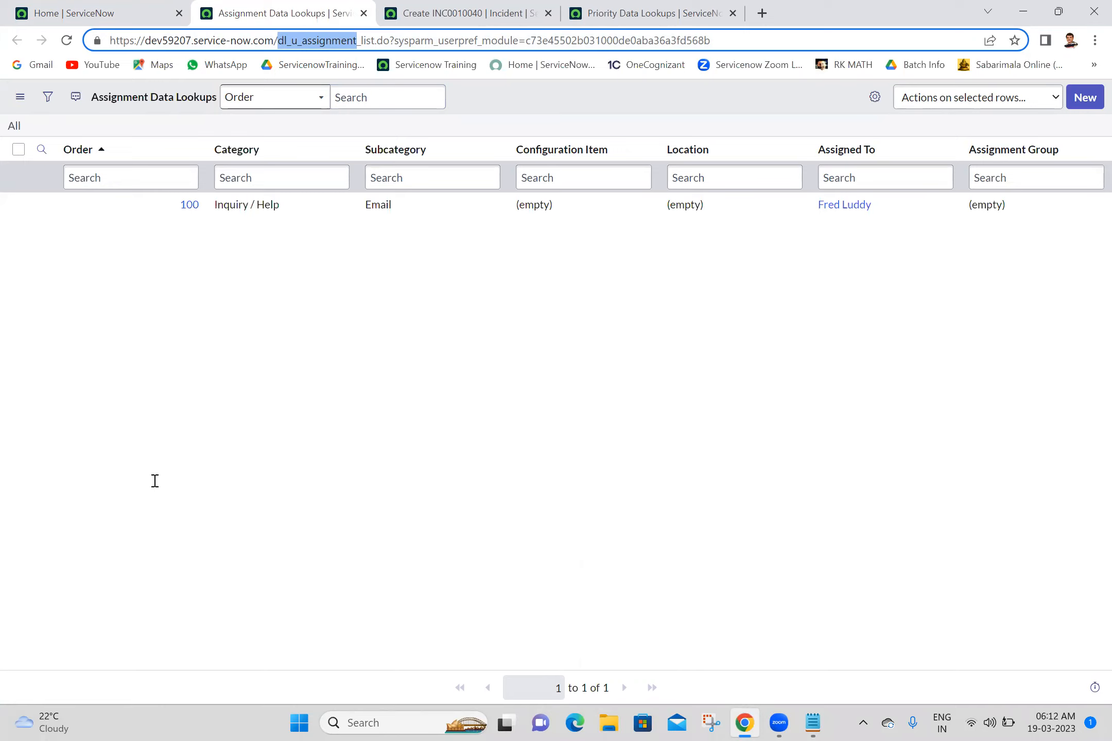
pyautogui.hotkey('alt', 'Tab')
pyautogui.press('Return')
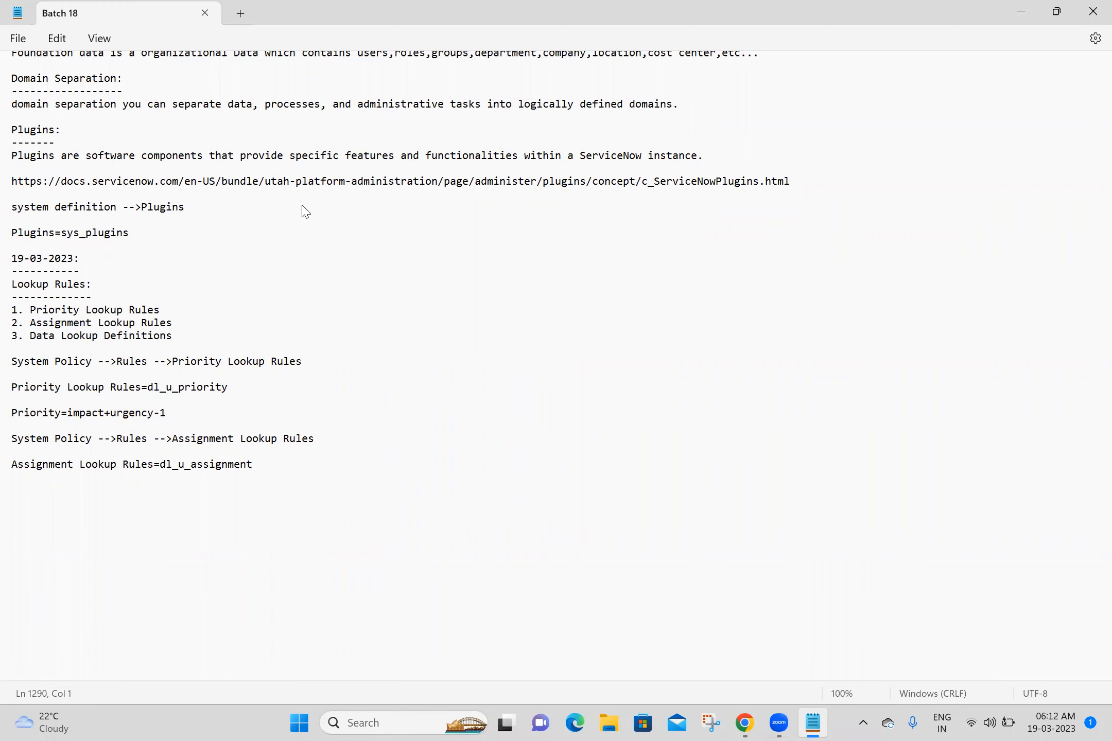
pyautogui.hotkey('alt', 'Tab')
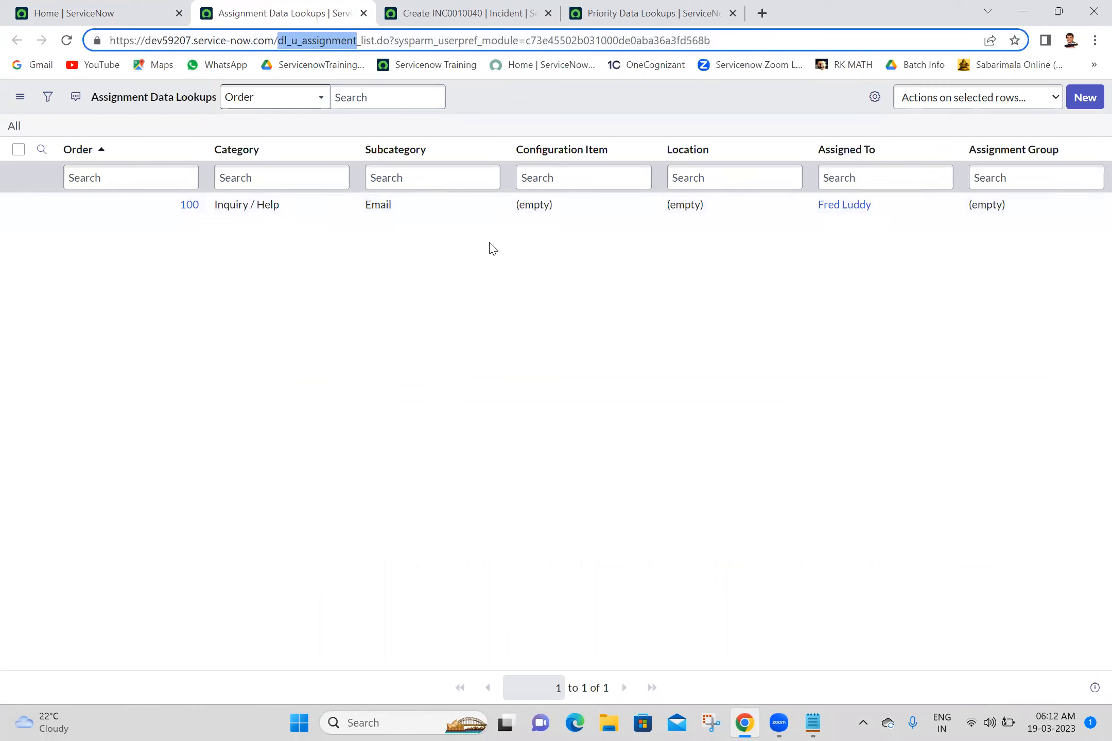
# Step: Close the Priority Data Lookups page and set the new incident's subcategory to Email to test the existing assignment rule
pyautogui.click(901, 215)
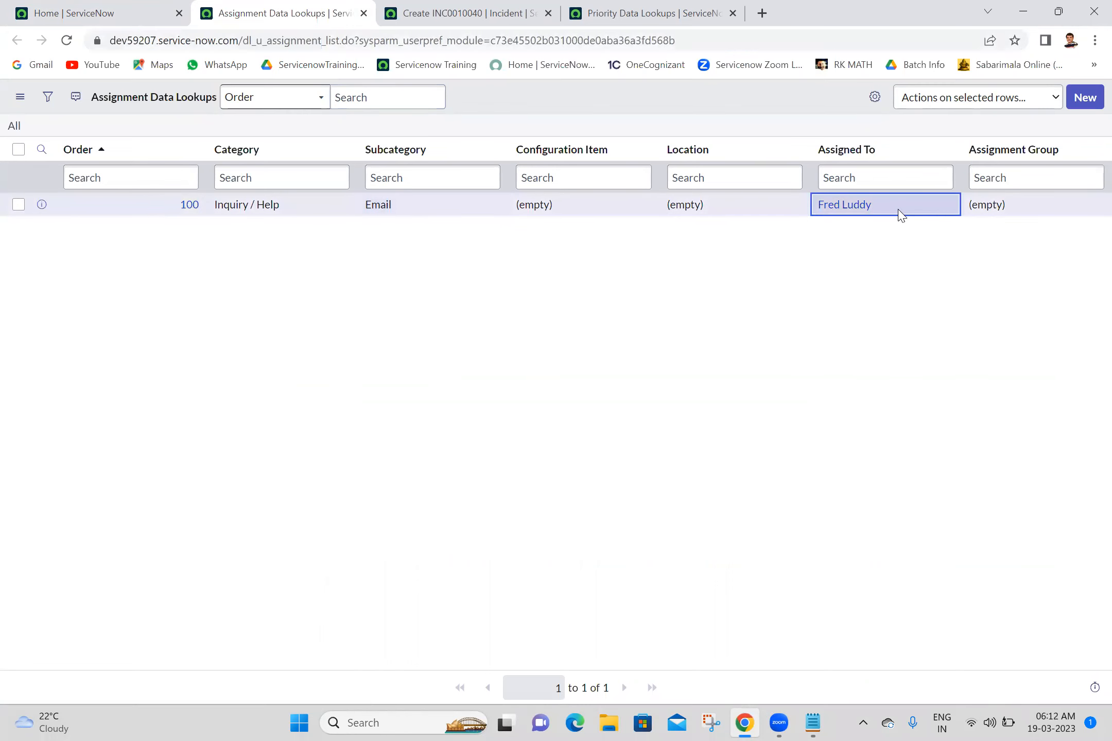
pyautogui.click(654, 13)
pyautogui.click(546, 10)
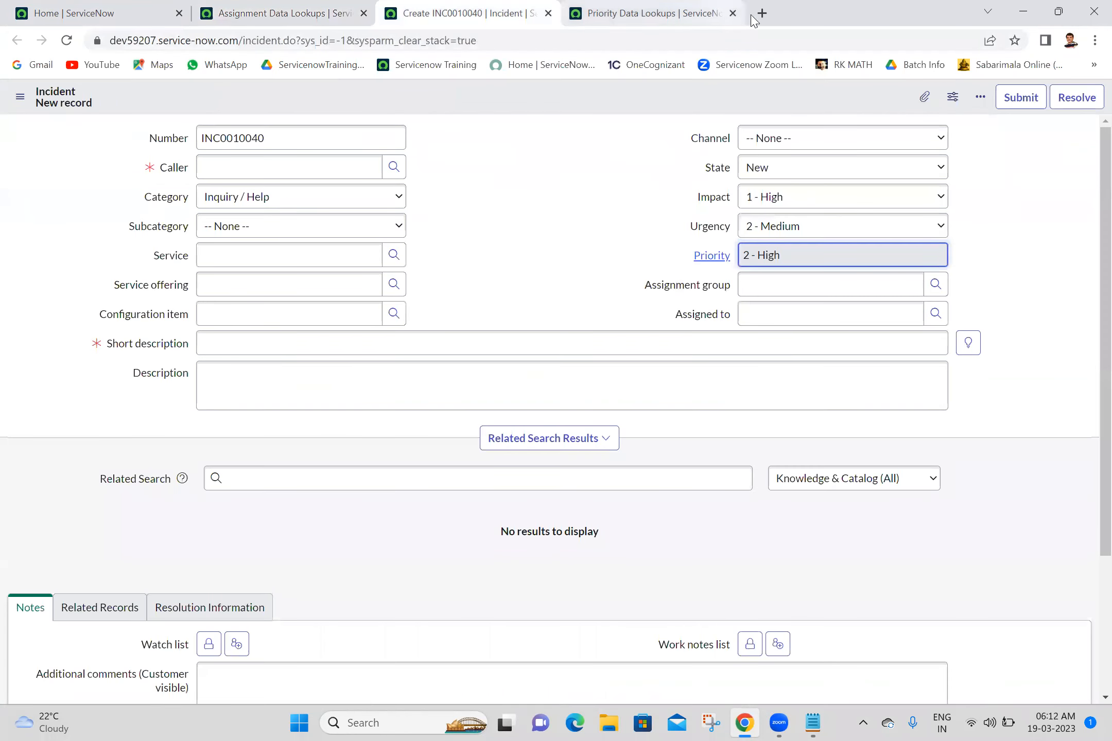
pyautogui.click(733, 13)
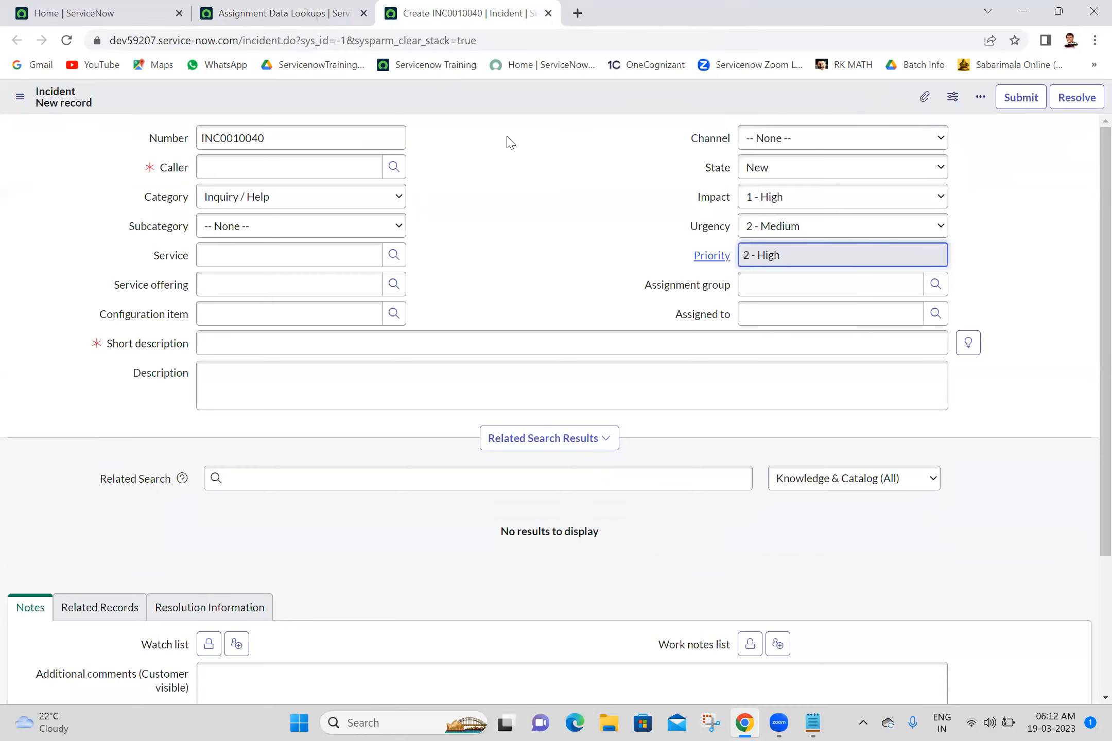
pyautogui.click(357, 224)
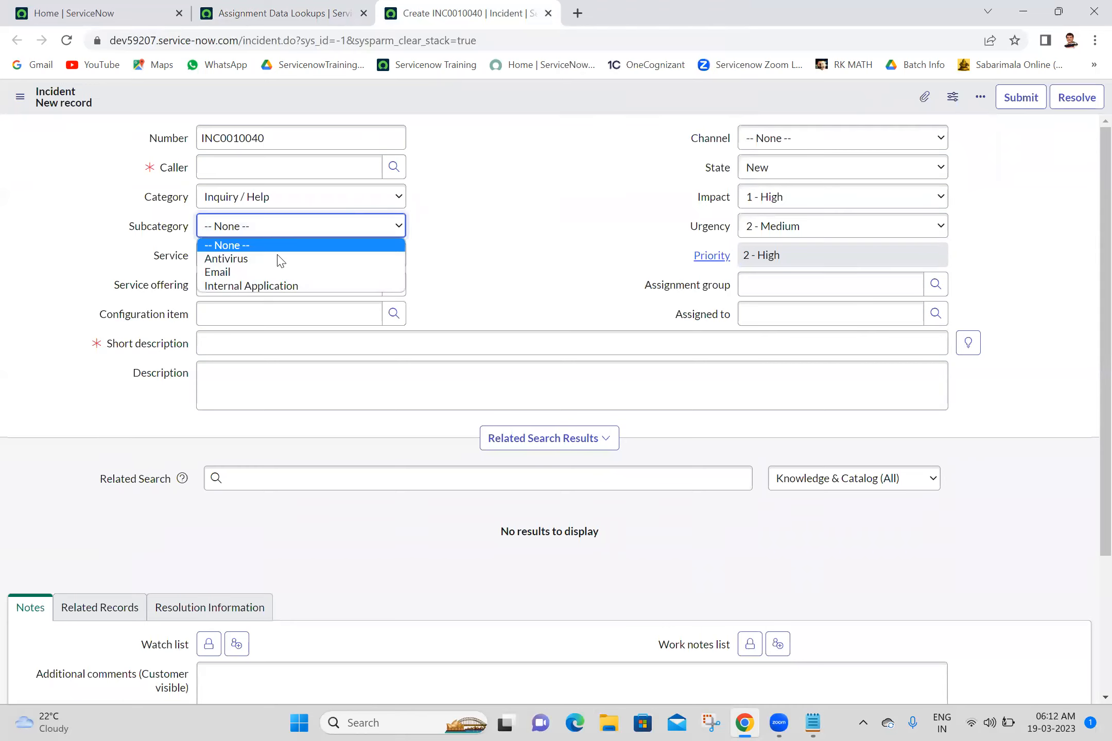
pyautogui.click(247, 272)
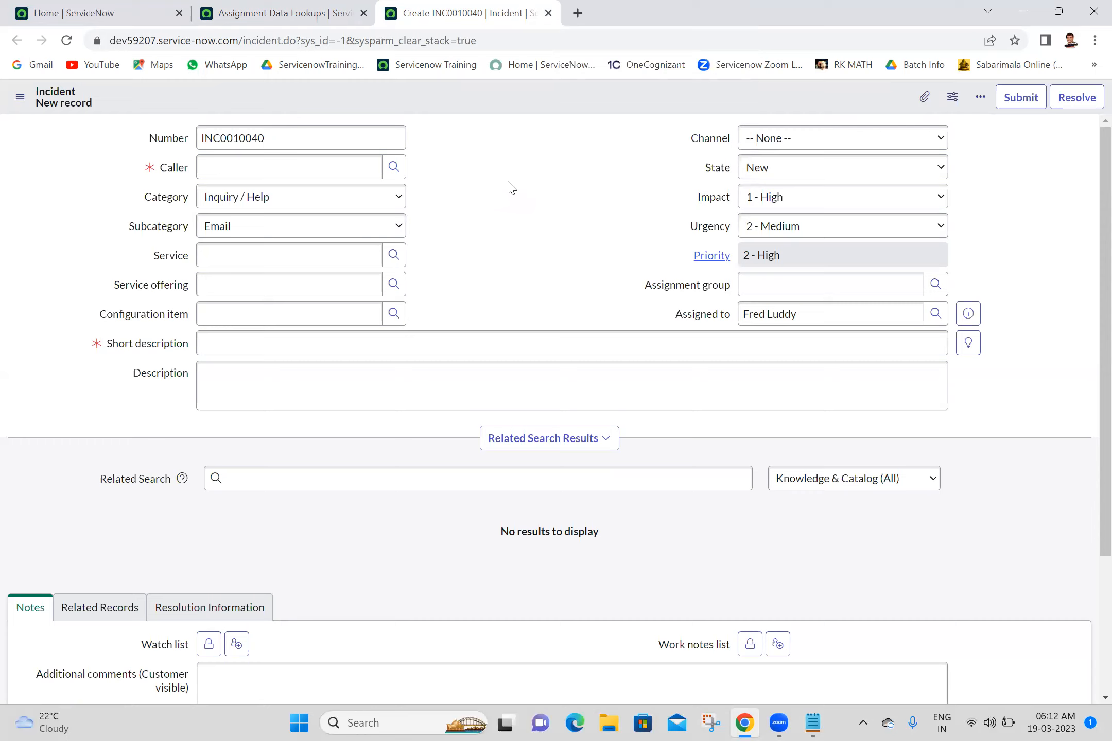
# Step: Change the incident's category to Software and its subcategory to Operating System
pyautogui.click(298, 202)
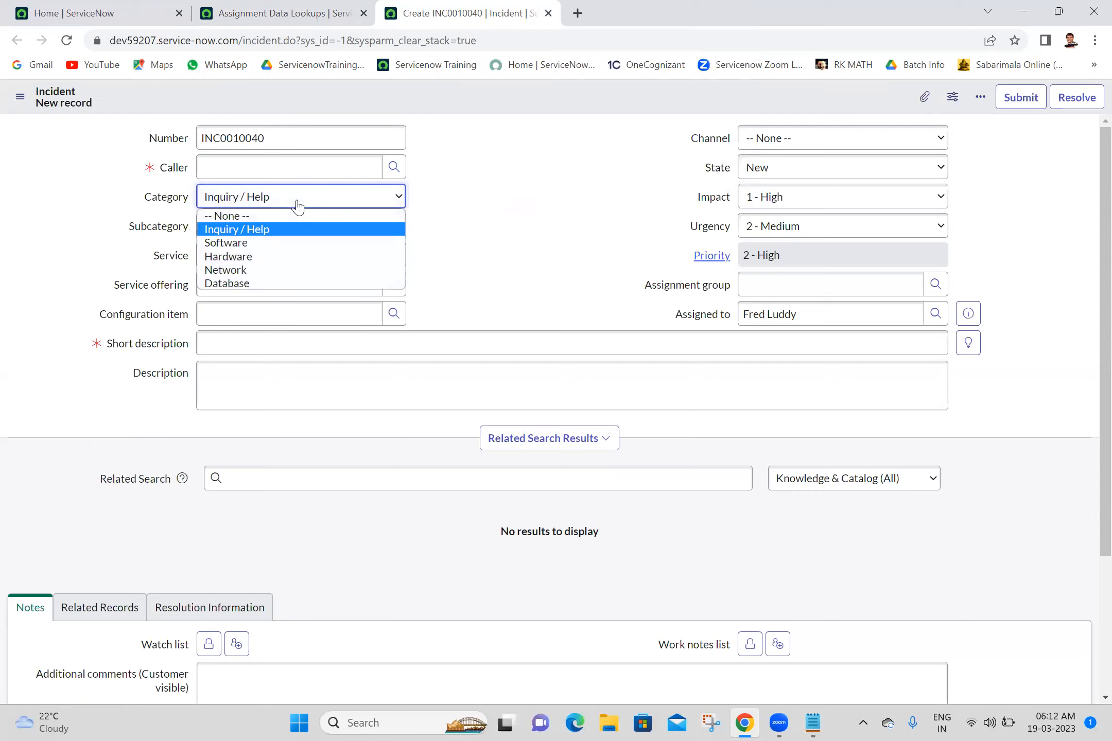
pyautogui.click(234, 250)
pyautogui.click(273, 232)
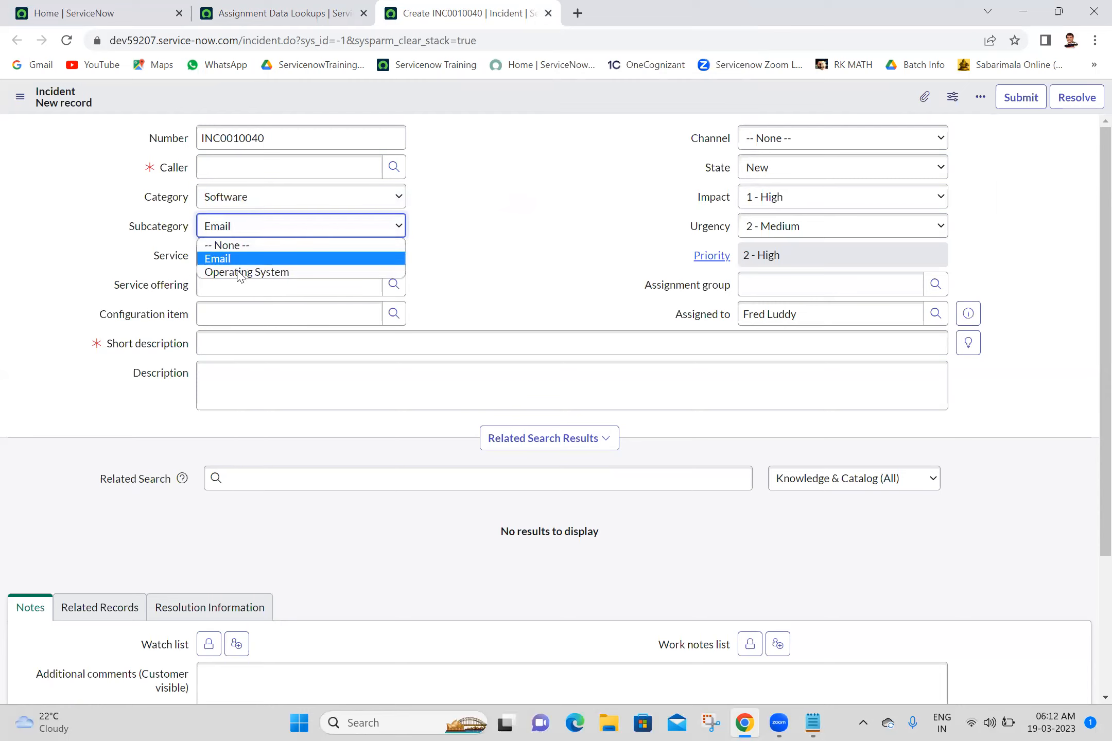
pyautogui.click(235, 273)
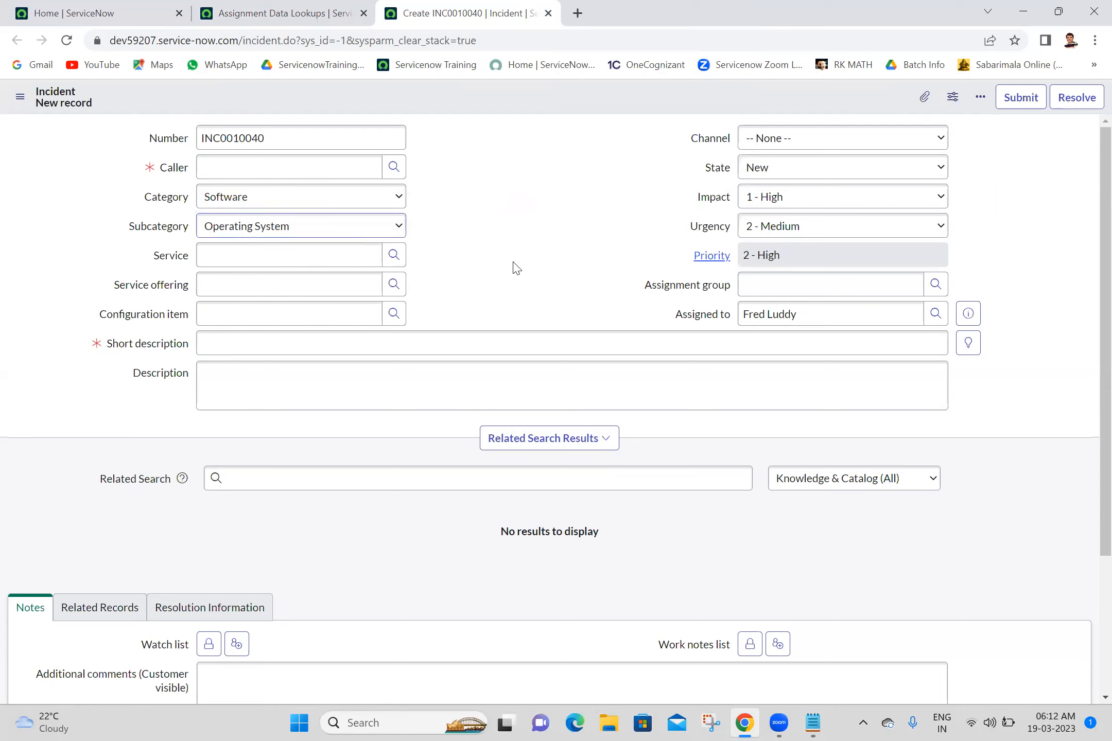
# Step: Manually set the incident's assignment group to Software and replace the assigned-to person with another user
pyautogui.click(828, 296)
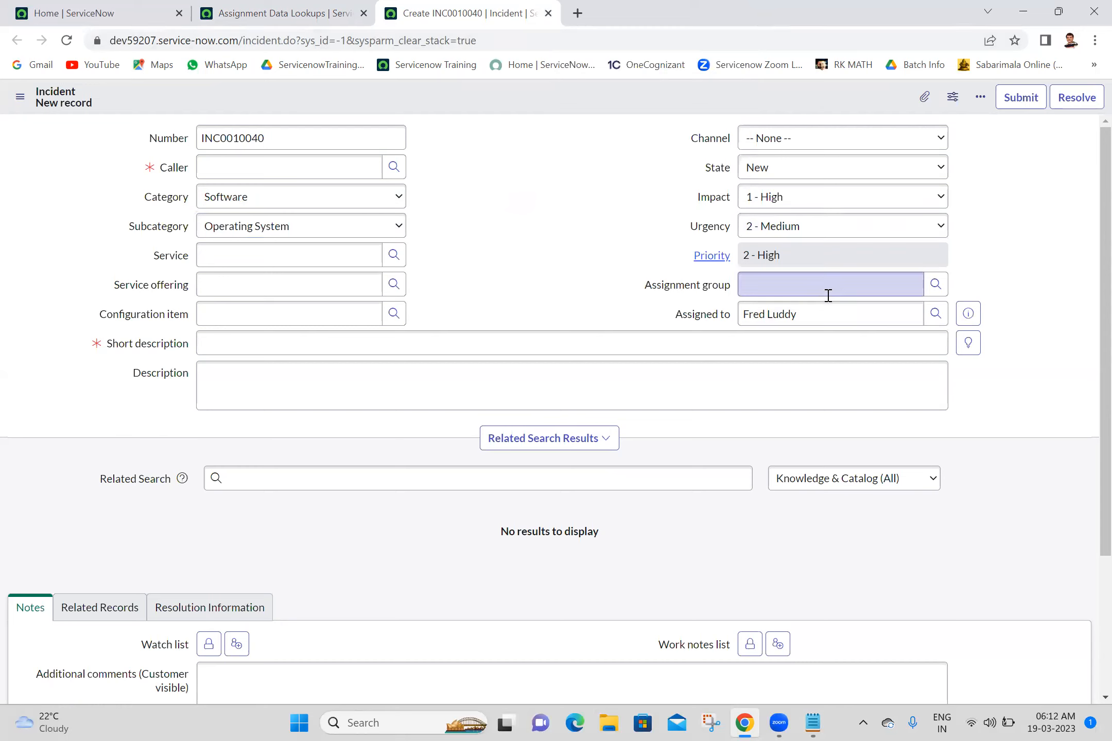
pyautogui.write('so')
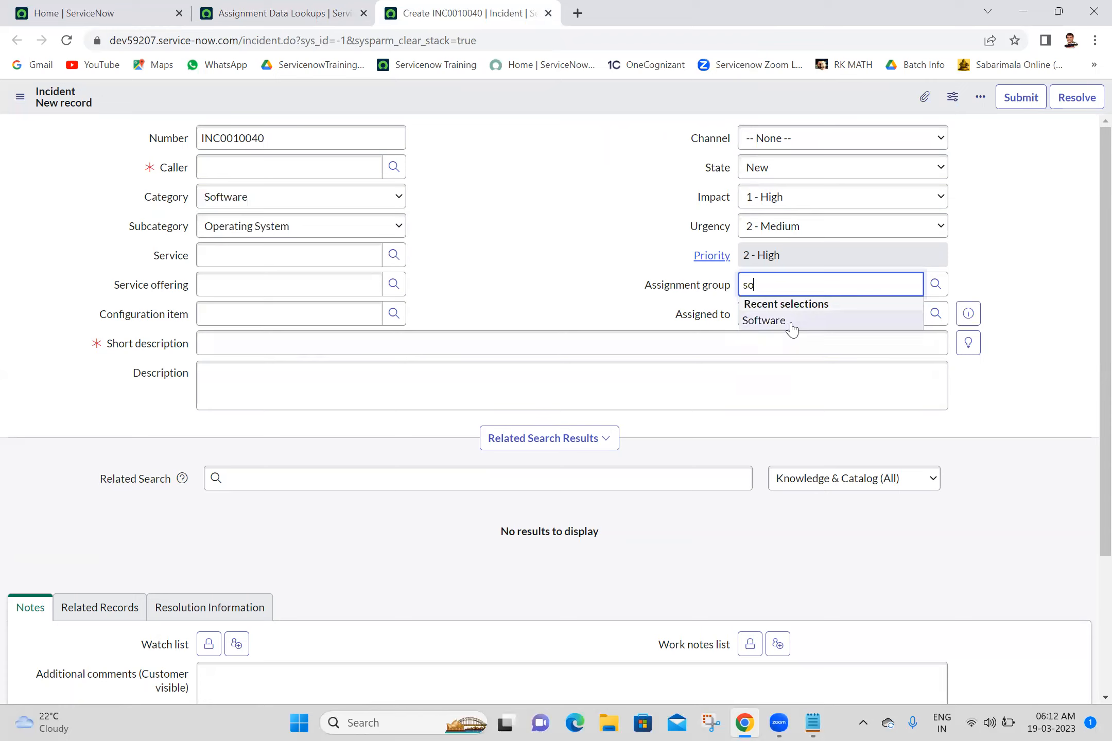
pyautogui.click(791, 322)
pyautogui.tripleClick(792, 318)
pyautogui.click(792, 318)
pyautogui.write('bey')
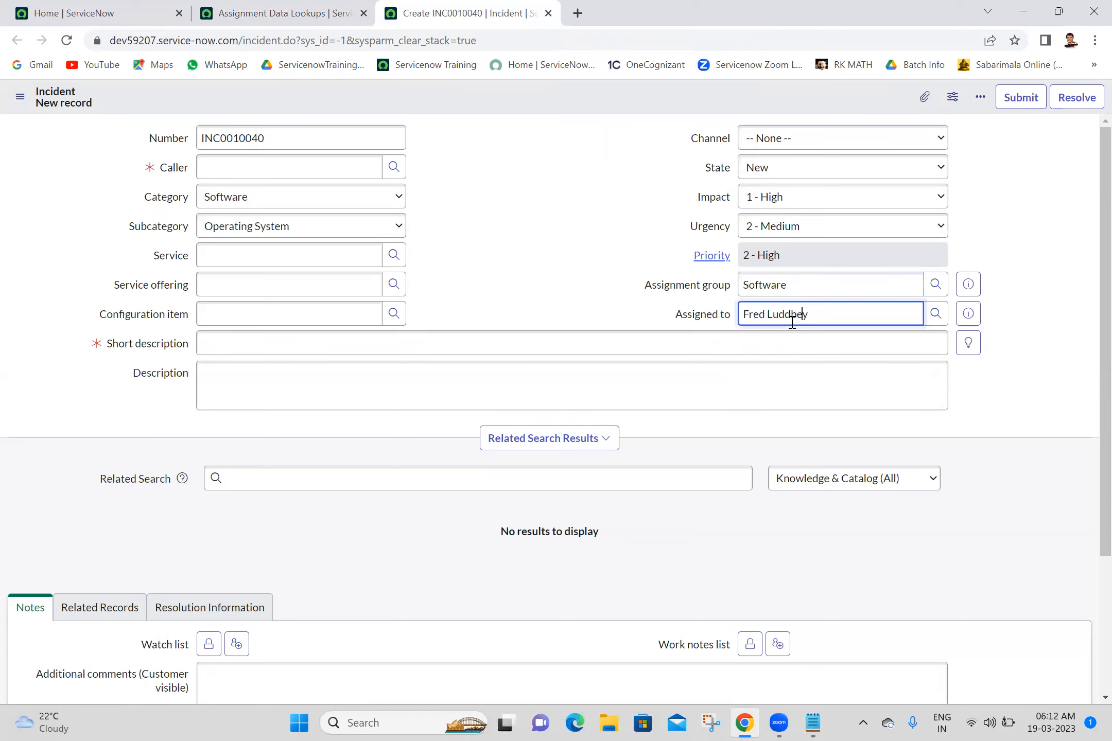
pyautogui.tripleClick(792, 318)
pyautogui.write('be')
pyautogui.click(788, 363)
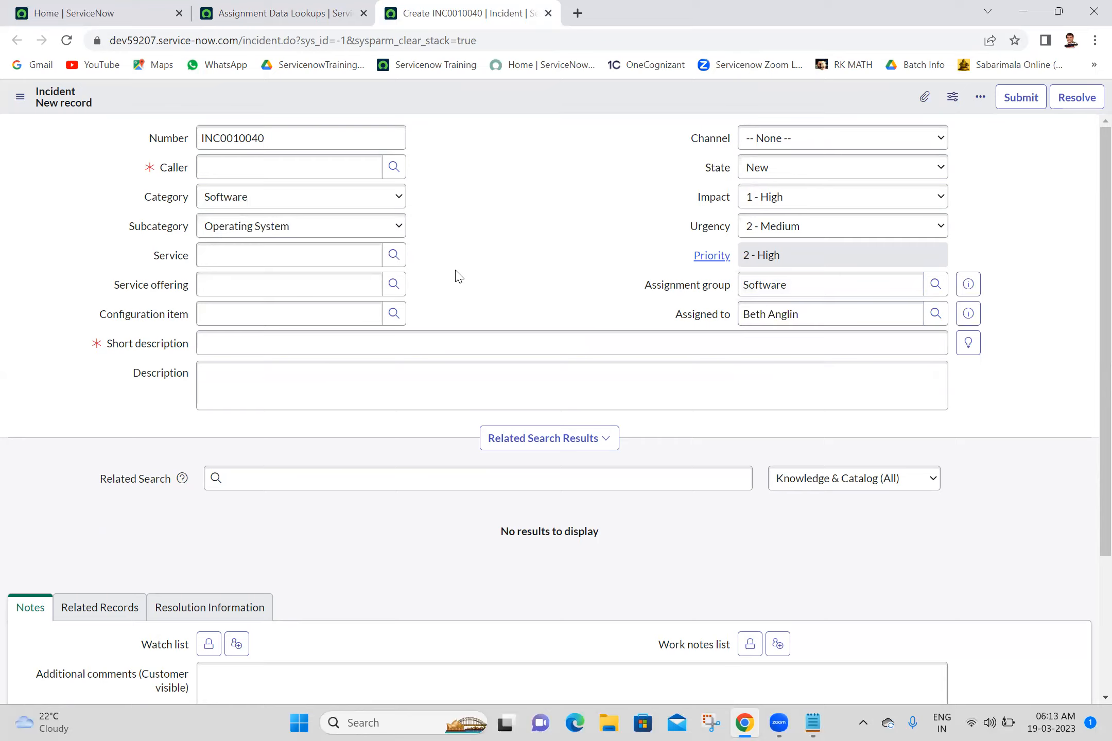
# Step: Start a new assignment data lookup record with category Software and subcategory Operating System
pyautogui.click(304, 7)
pyautogui.click(1079, 102)
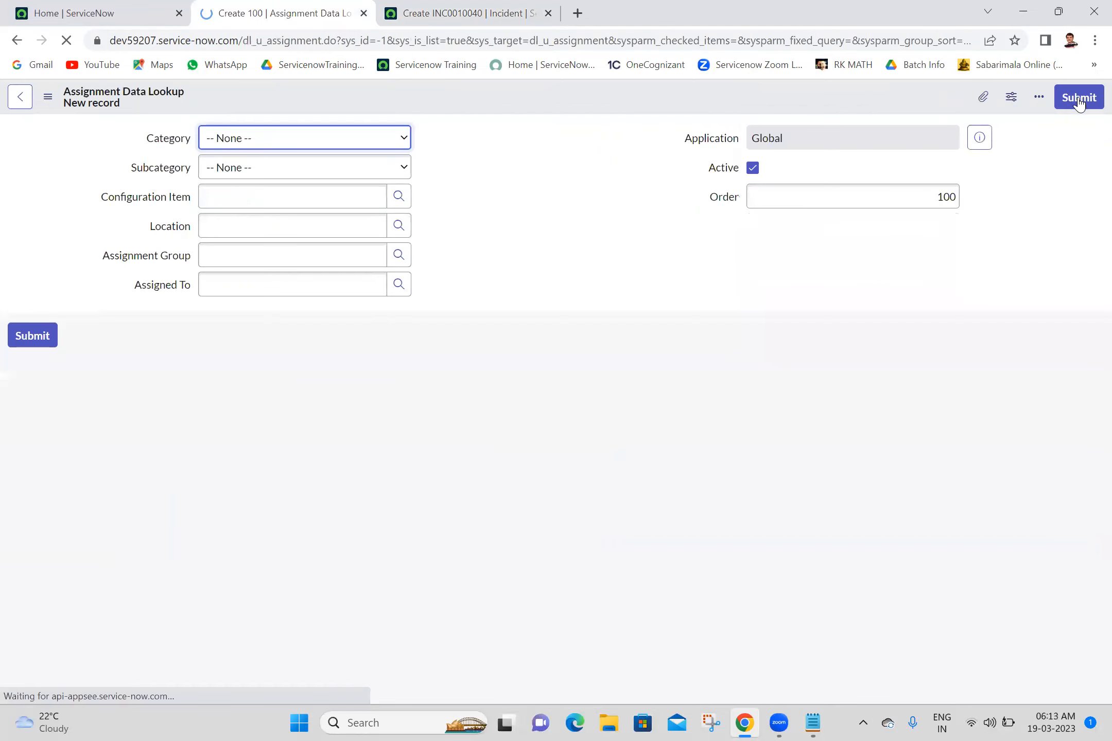
pyautogui.click(269, 142)
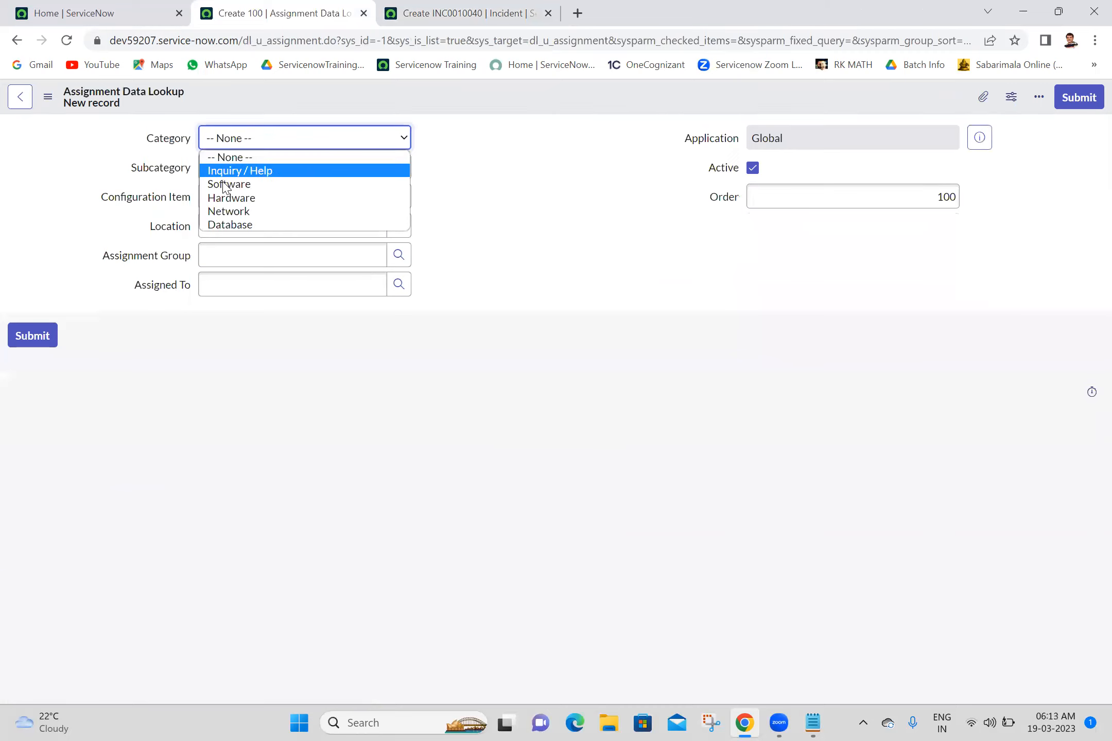
pyautogui.click(229, 181)
pyautogui.click(276, 172)
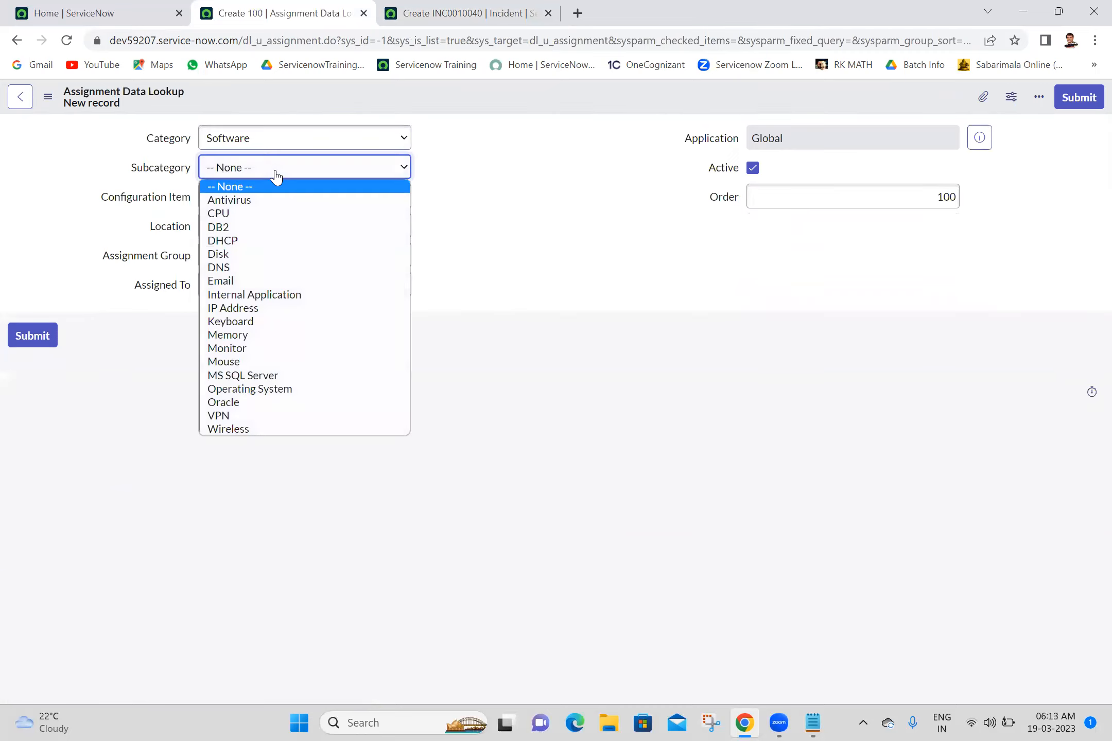
pyautogui.click(242, 390)
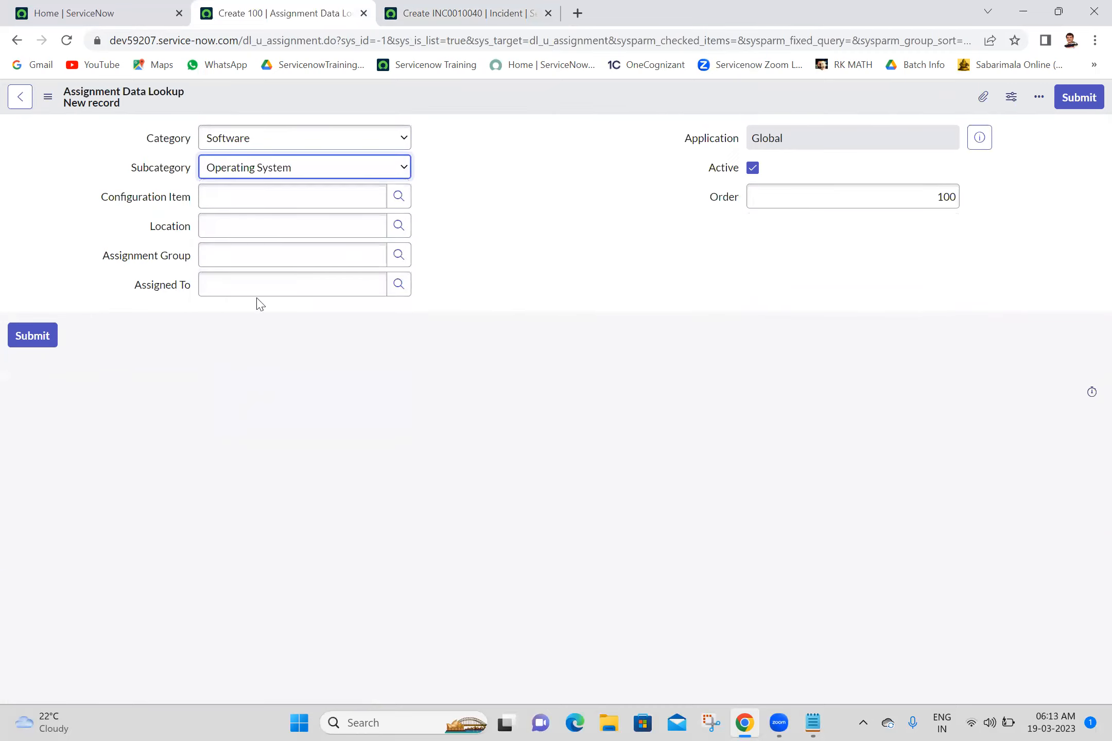
# Step: Set the lookup's assignment group to Software, fill in the same assignee as on the incident, and save the record
pyautogui.click(339, 253)
pyautogui.write('so')
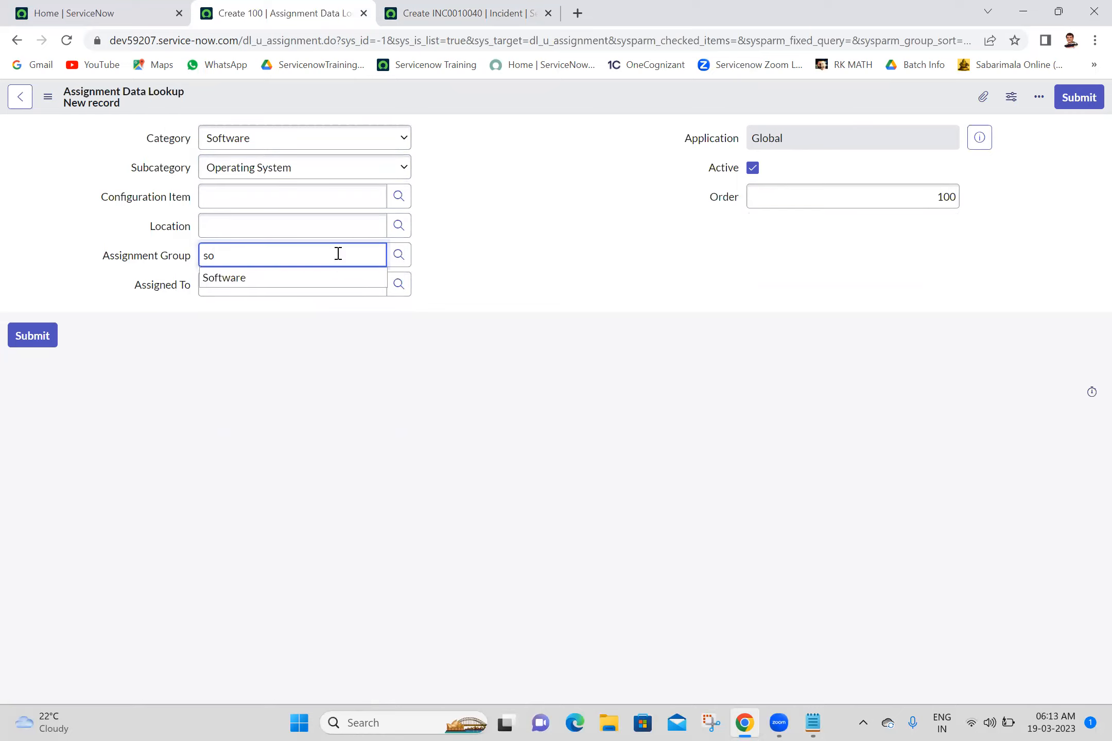
pyautogui.click(267, 278)
pyautogui.write('bet')
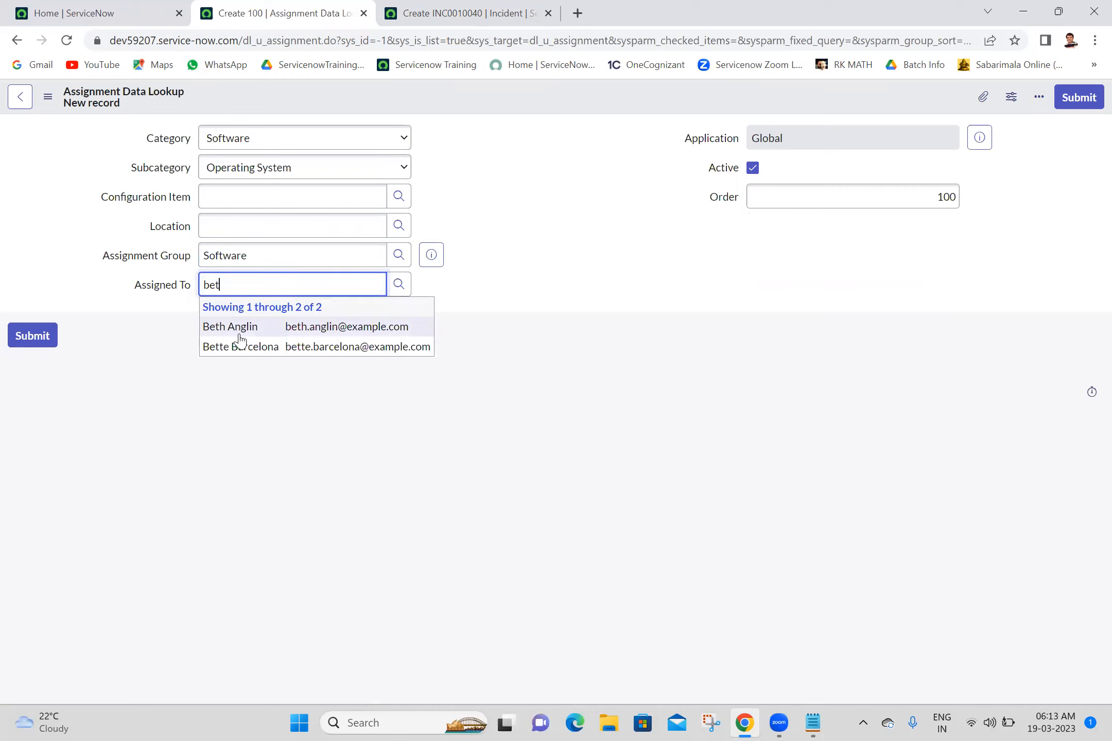
pyautogui.click(239, 332)
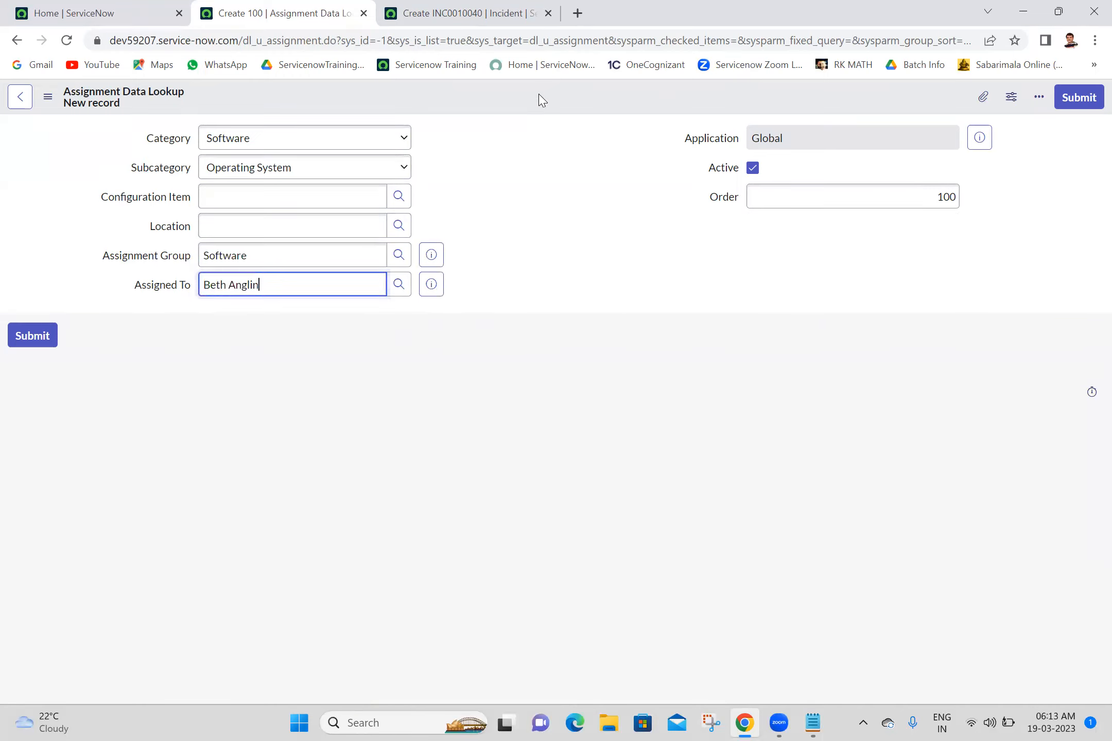
pyautogui.rightClick(540, 97)
pyautogui.click(550, 106)
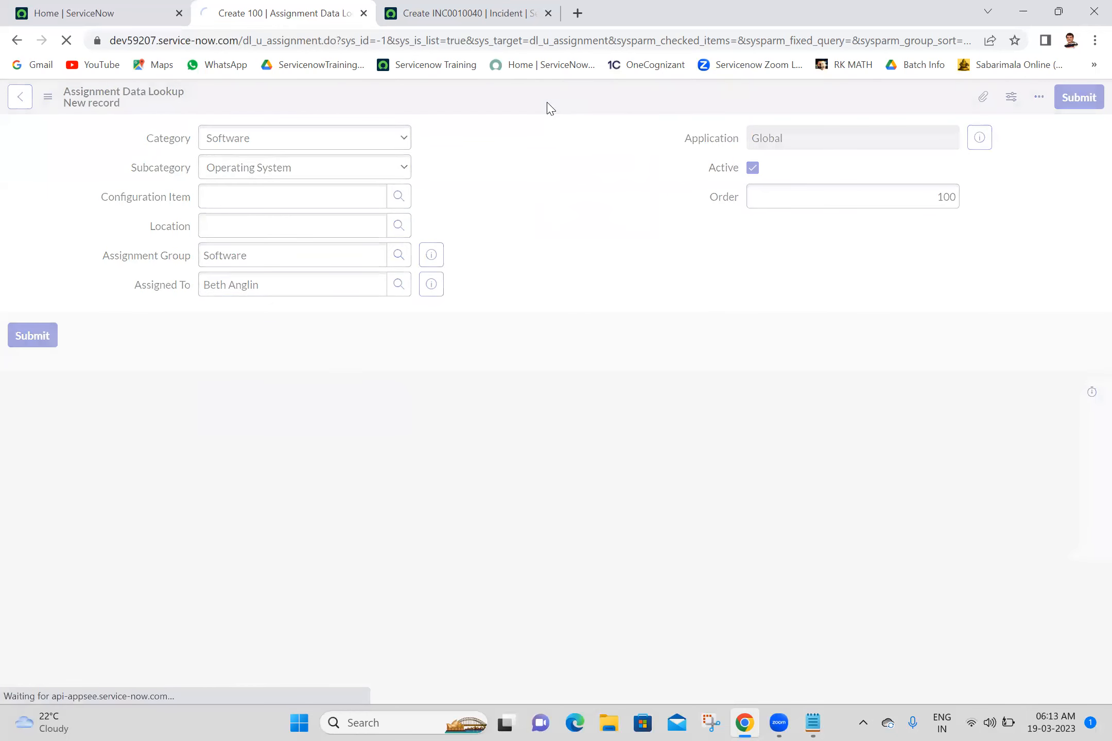
# Step: Reload the new incident form, discarding its changes, and choose category Software with subcategory Operating System to test the new rule
pyautogui.click(471, 13)
pyautogui.click(63, 39)
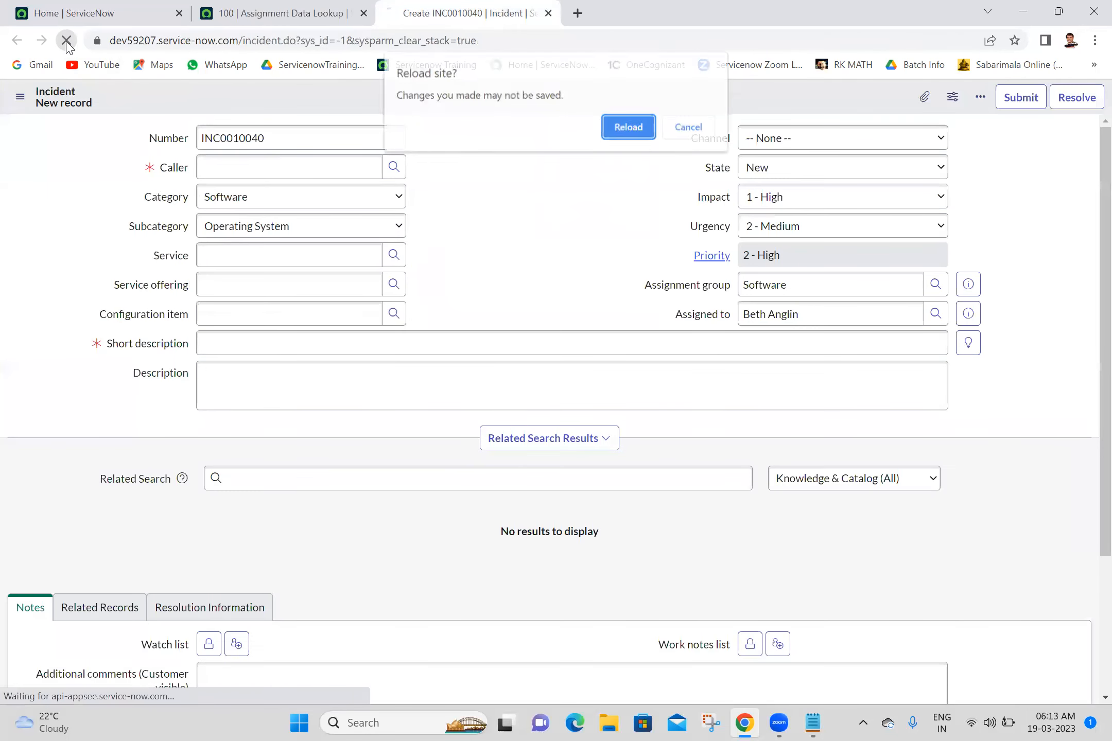
pyautogui.click(618, 130)
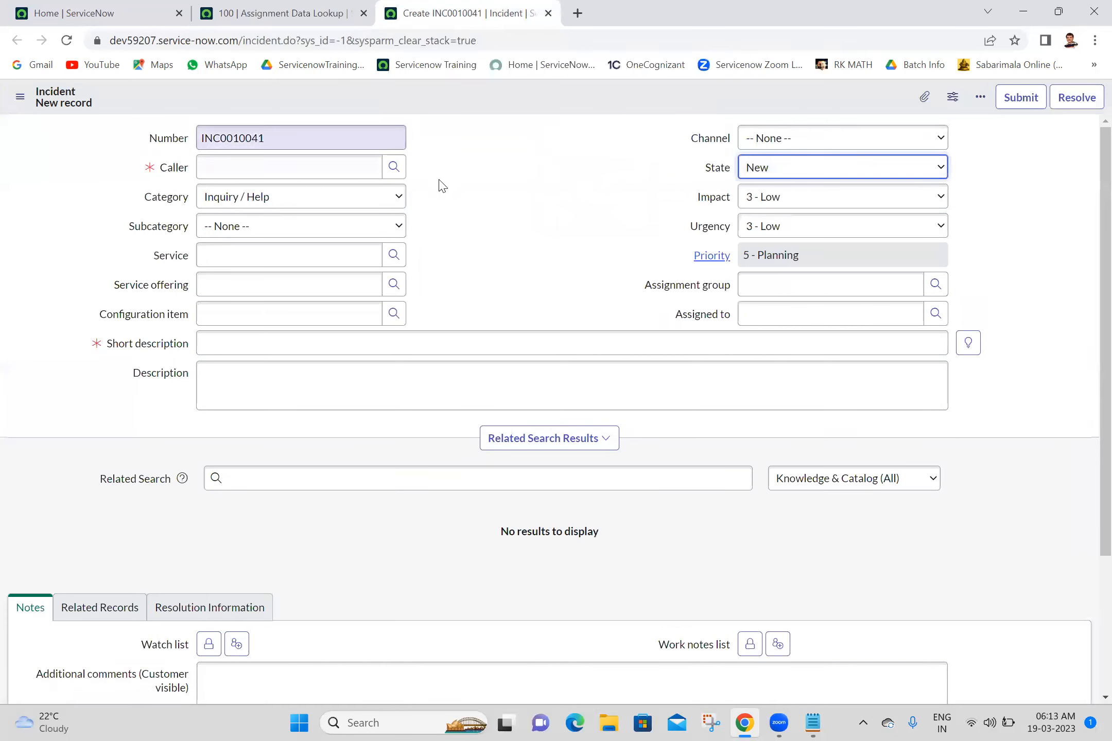
pyautogui.click(315, 199)
pyautogui.click(257, 244)
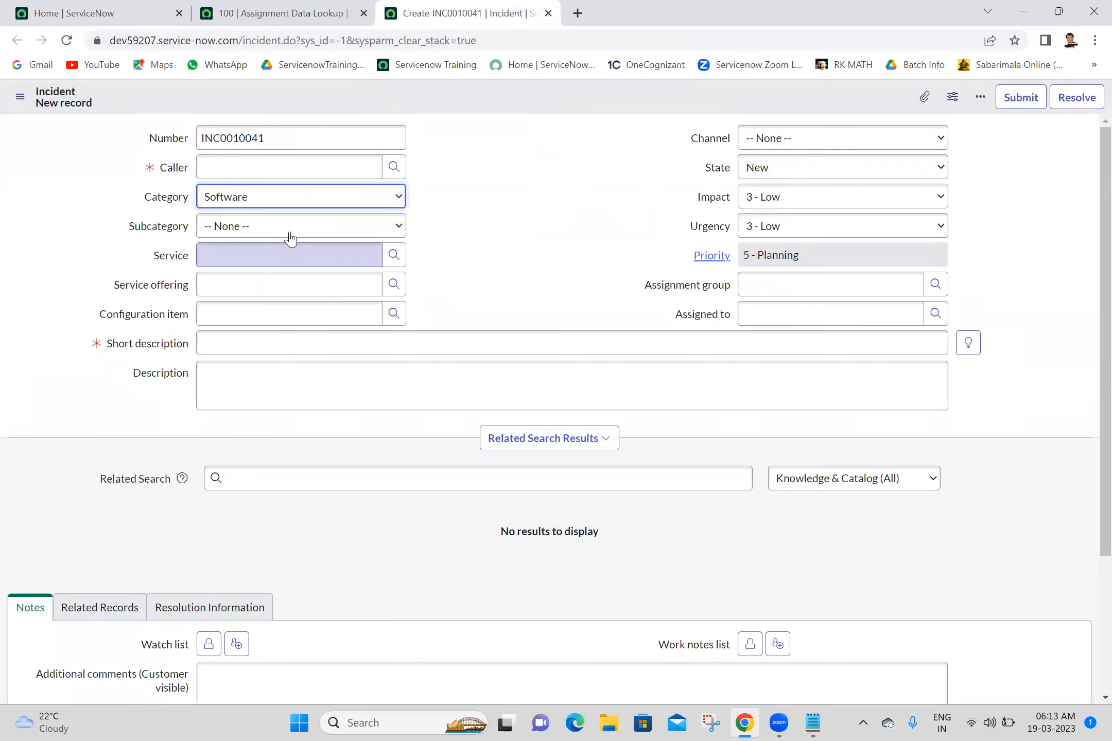
pyautogui.click(294, 231)
pyautogui.click(249, 272)
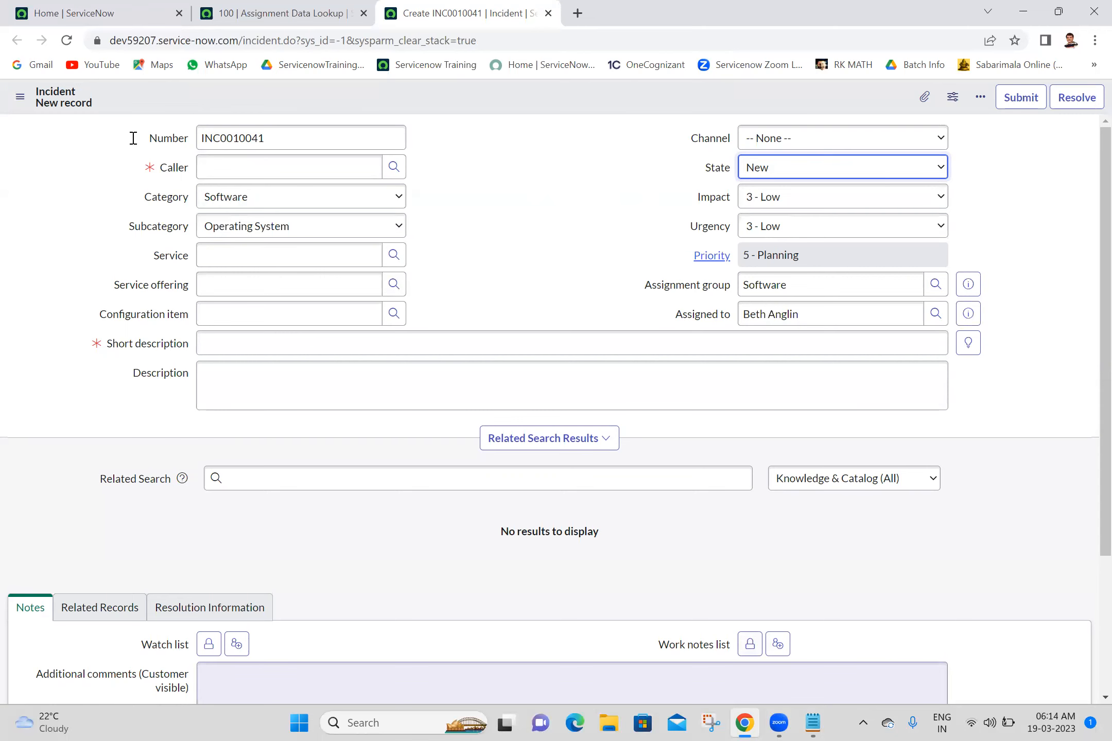
# Step: Go back to the ServiceNow home page and search the navigator for "assignment"
pyautogui.hotkey('ctrl', '1')
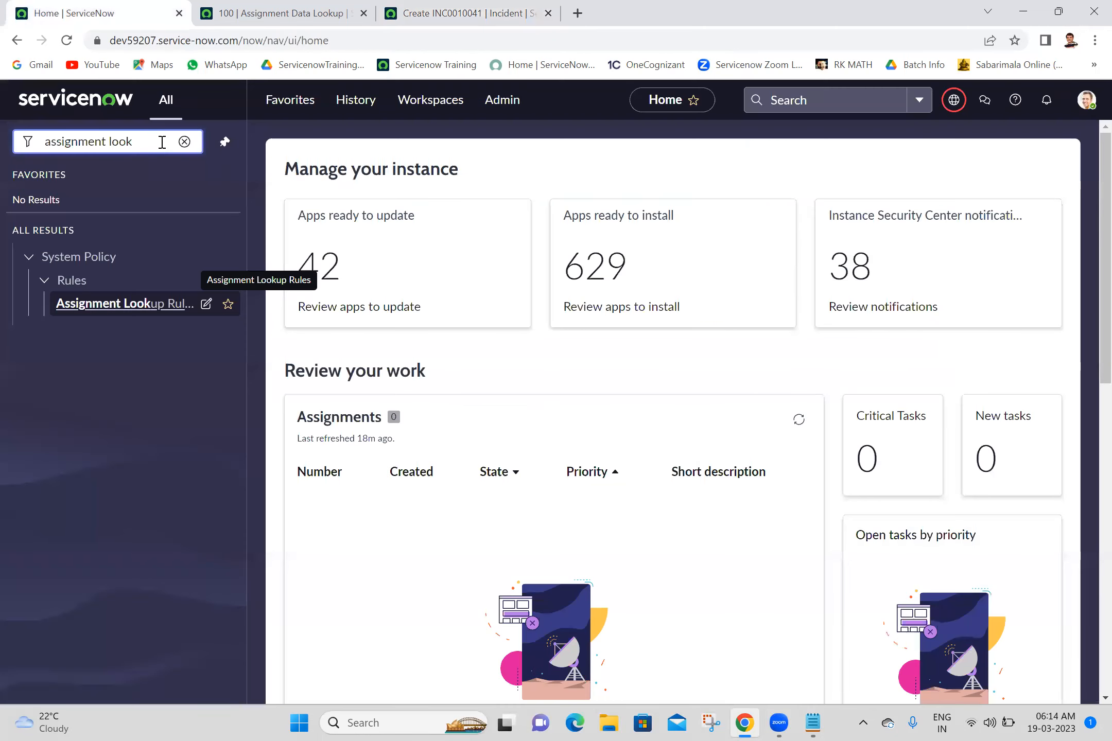
pyautogui.hotkey('ctrl', 'a')
pyautogui.write('assignment')
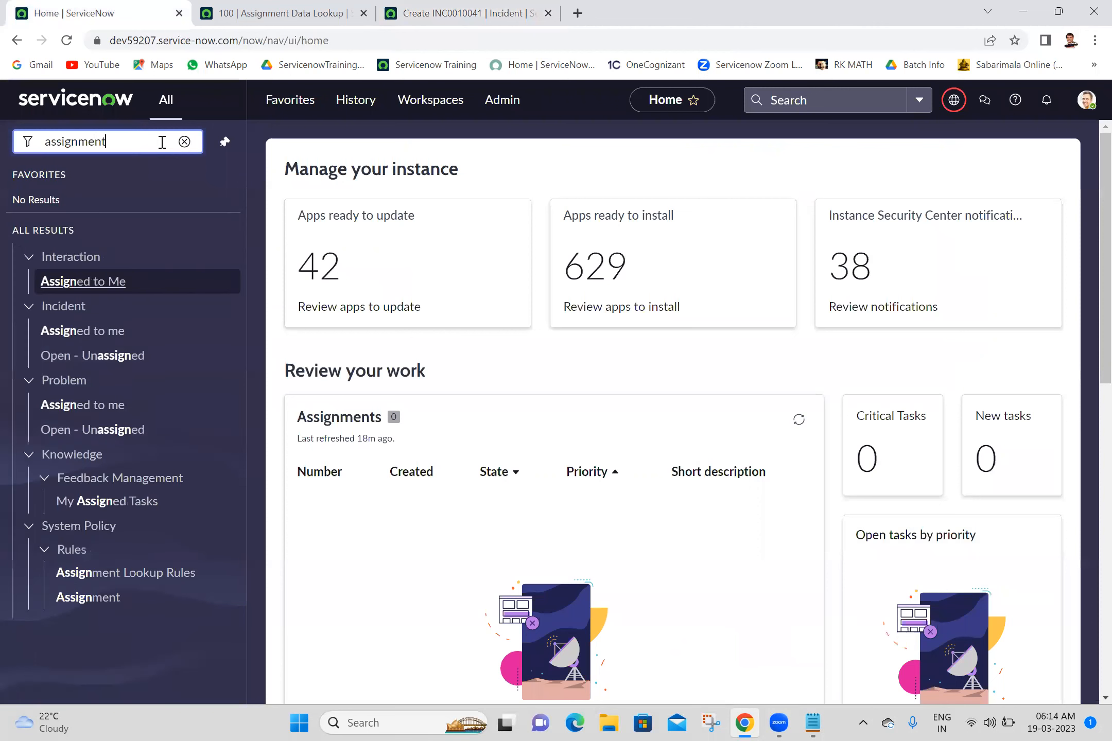
pyautogui.write('s')
pyautogui.press('BackSpace')
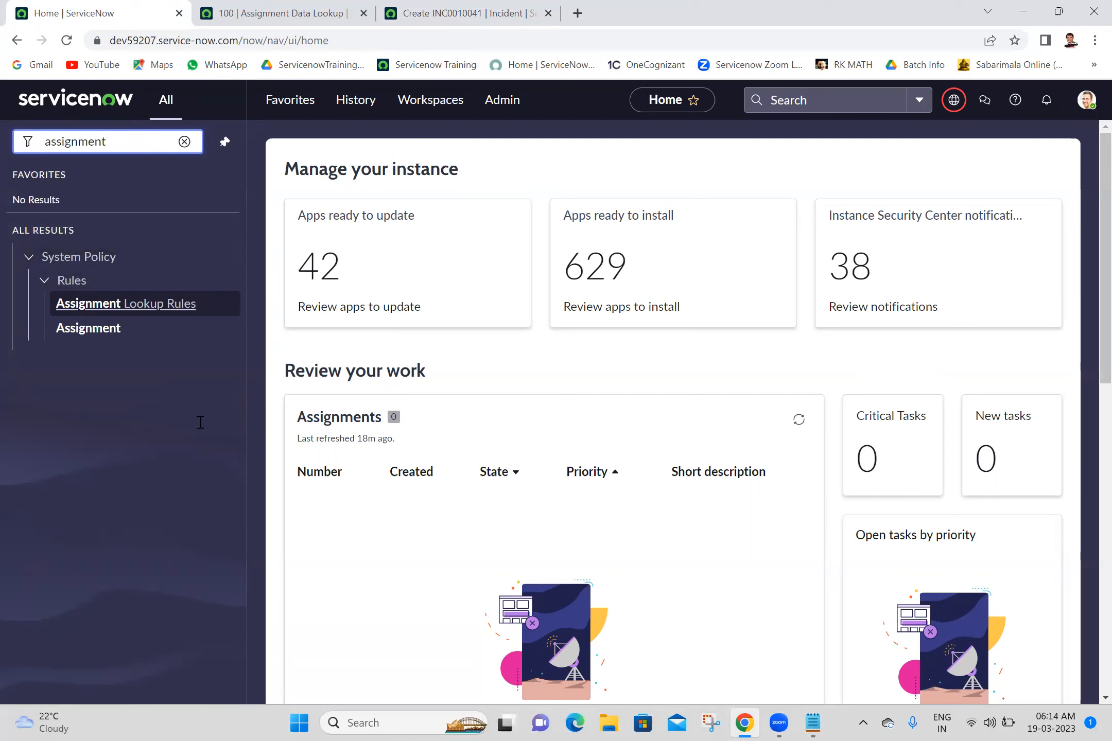
# Step: In the Notepad notes, add the path "System Policy -->Rules -->Assignment" below the dl_u_assignment line by copying the existing path
pyautogui.hotkey('alt', 'Tab')
pyautogui.moveTo(13, 438); pyautogui.dragTo(235, 437)
pyautogui.hotkey('ctrl', 'c')
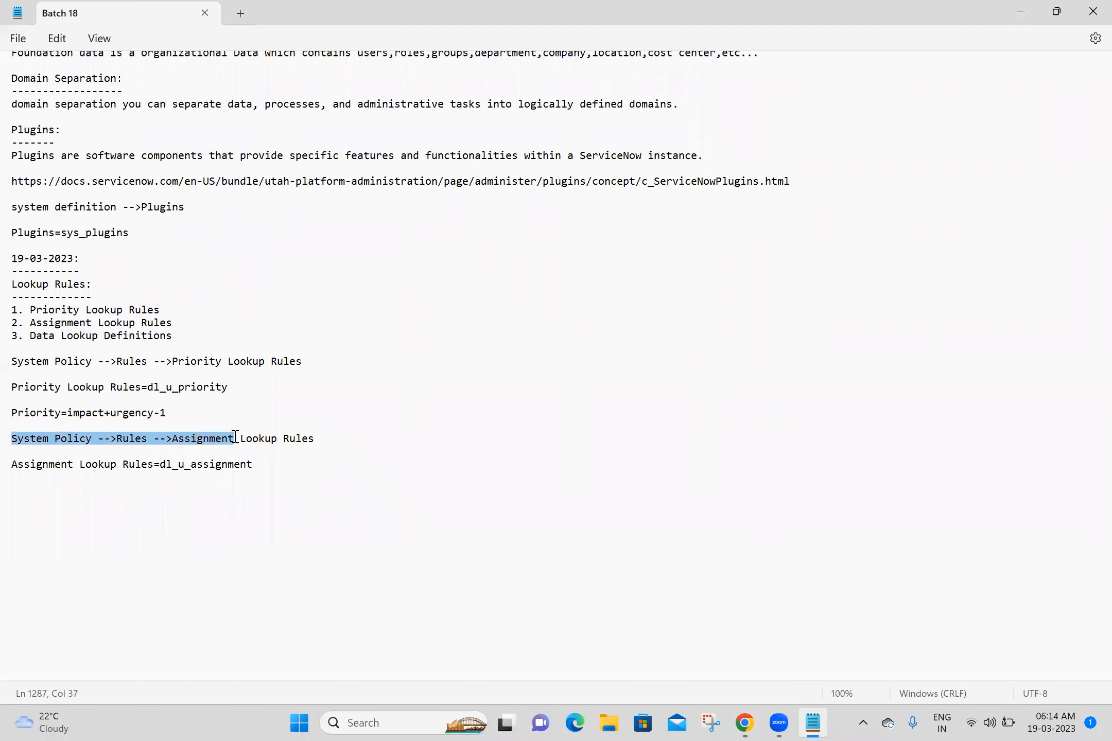
pyautogui.click(191, 489)
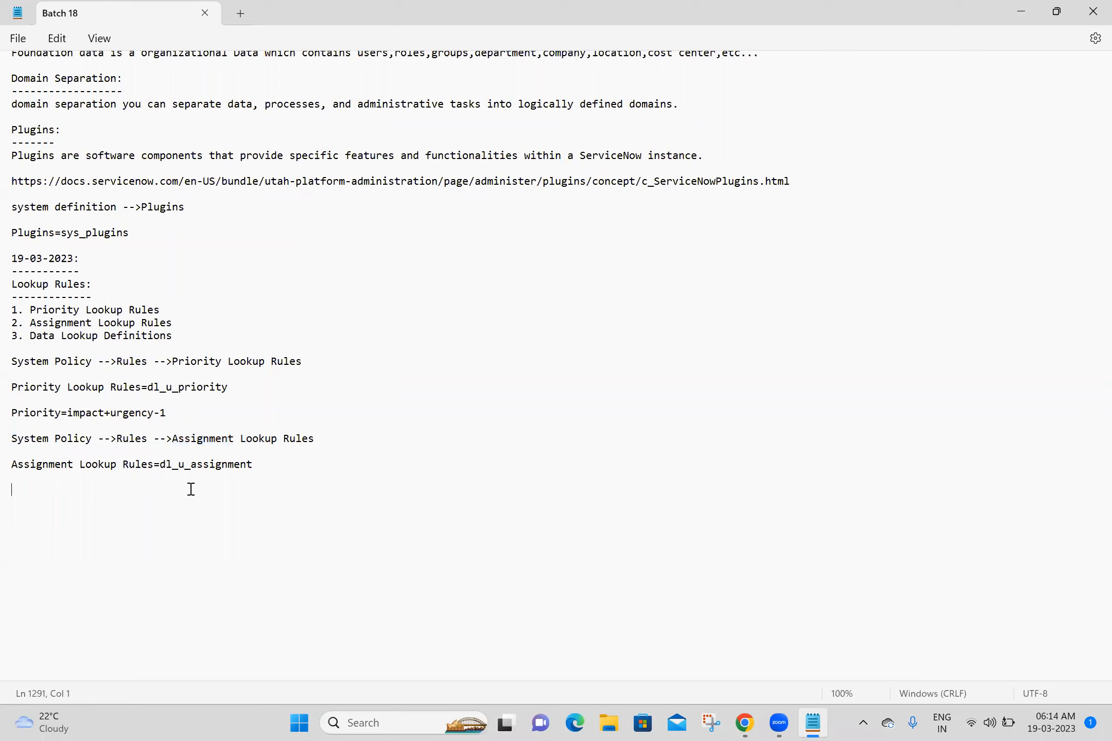
pyautogui.hotkey('ctrl', 'v')
# Step: Add the line "Assignment=" below the new path and save the notes
pyautogui.moveTo(173, 492); pyautogui.dragTo(239, 491)
pyautogui.hotkey('ctrl', 'c')
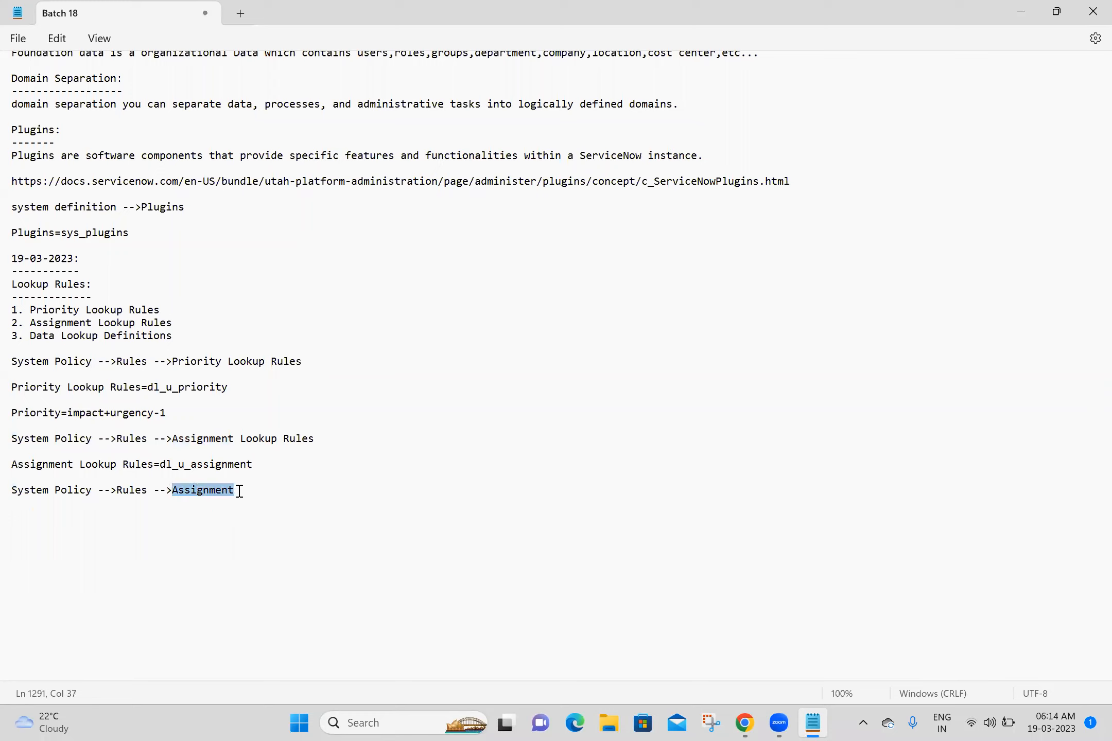
pyautogui.click(100, 517)
pyautogui.hotkey('ctrl', 'v')
pyautogui.write('=')
pyautogui.hotkey('ctrl', 's')
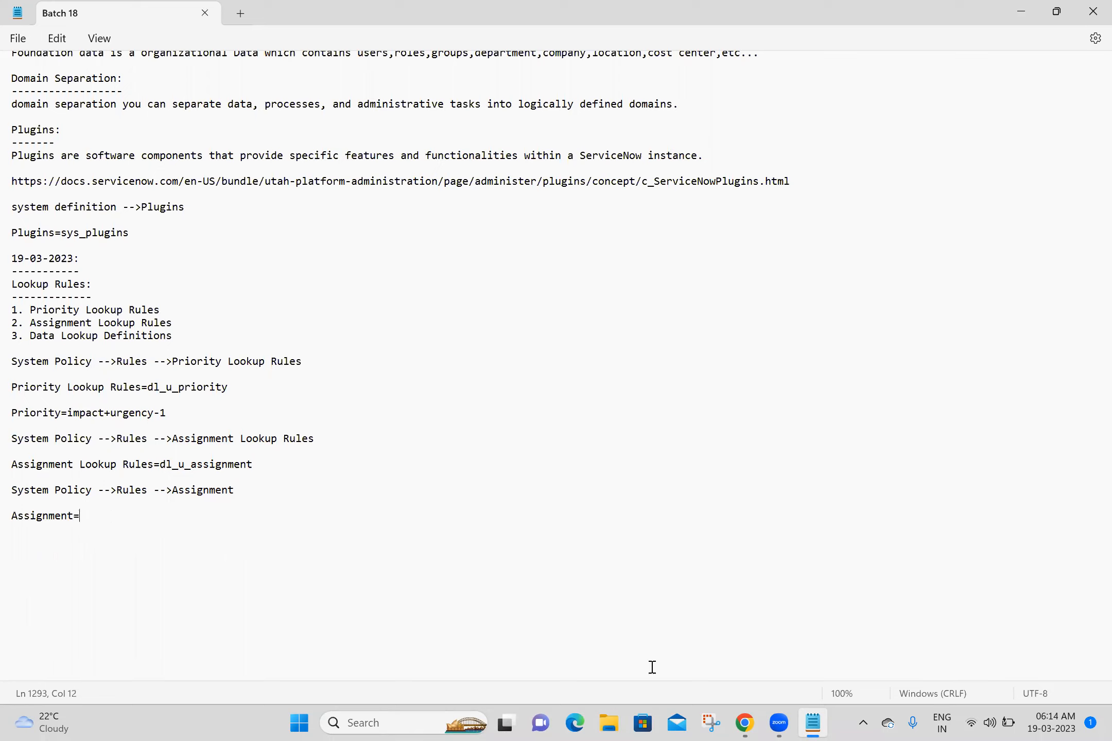
# Step: In ServiceNow, open the Assignment module in a new browser tab and copy the table name sysrule_assignment from its address
pyautogui.click(754, 723)
pyautogui.rightClick(57, 323)
pyautogui.click(66, 332)
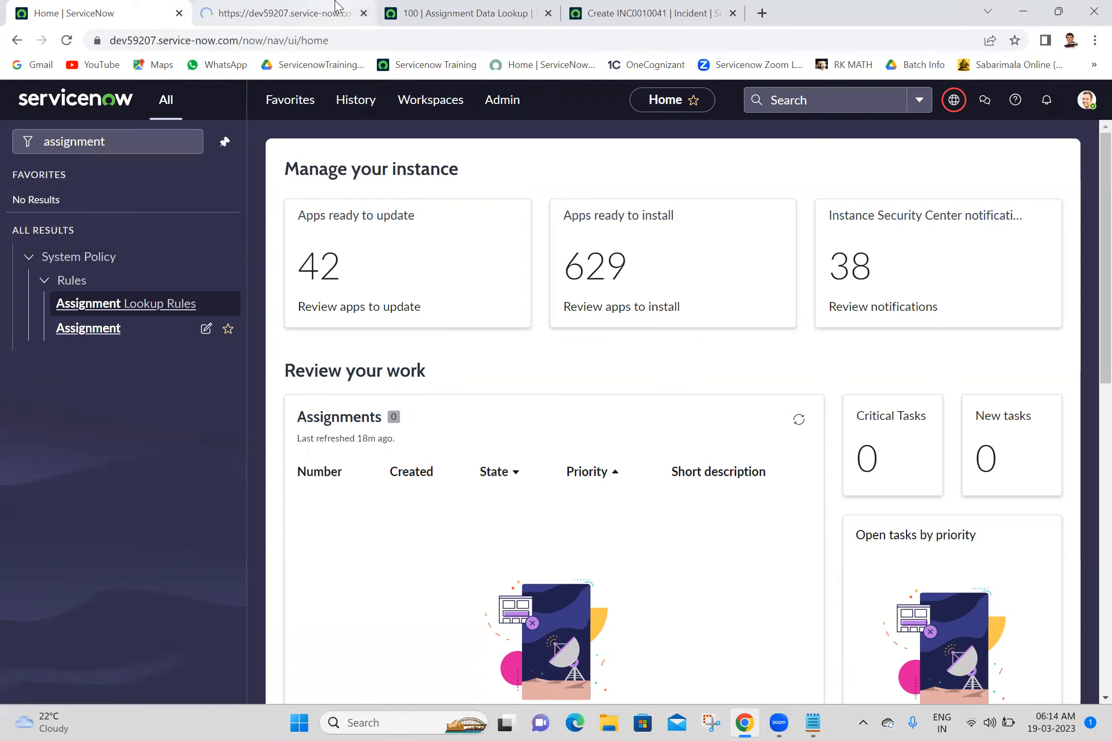
pyautogui.click(336, 7)
pyautogui.moveTo(241, 41); pyautogui.dragTo(332, 42)
pyautogui.hotkey('ctrl', 'c')
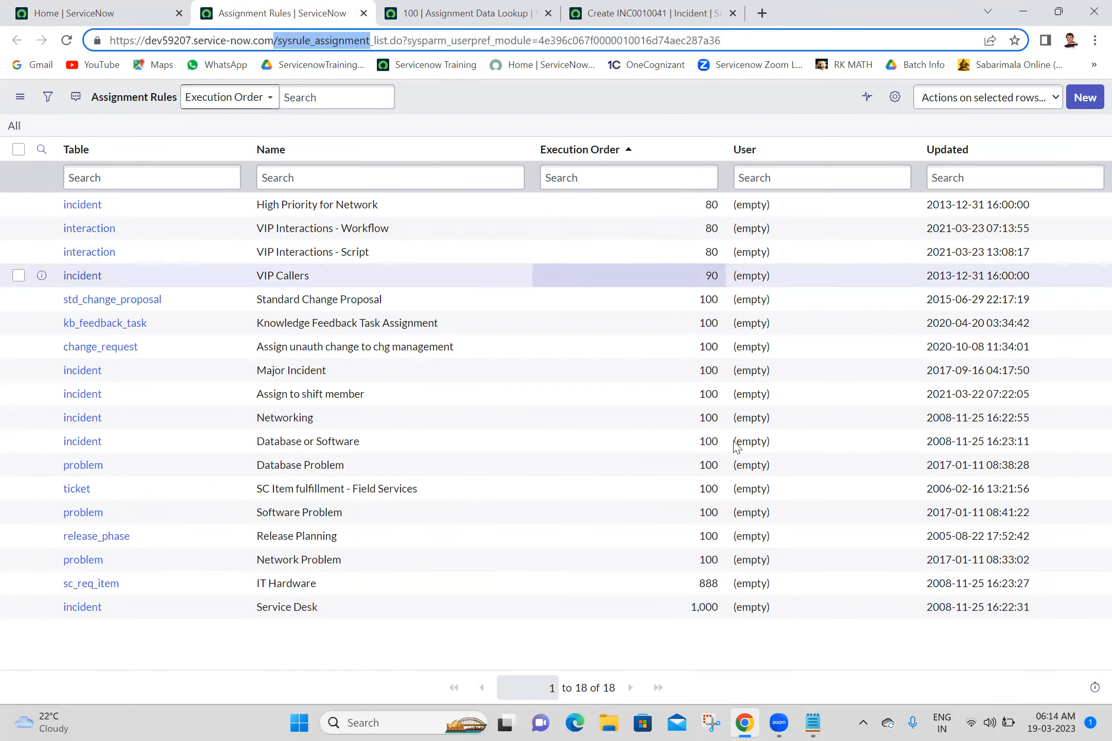
# Step: Complete the "Assignment=" line in the Notepad notes with the copied table name sysrule_assignment and save the notes
pyautogui.click(813, 723)
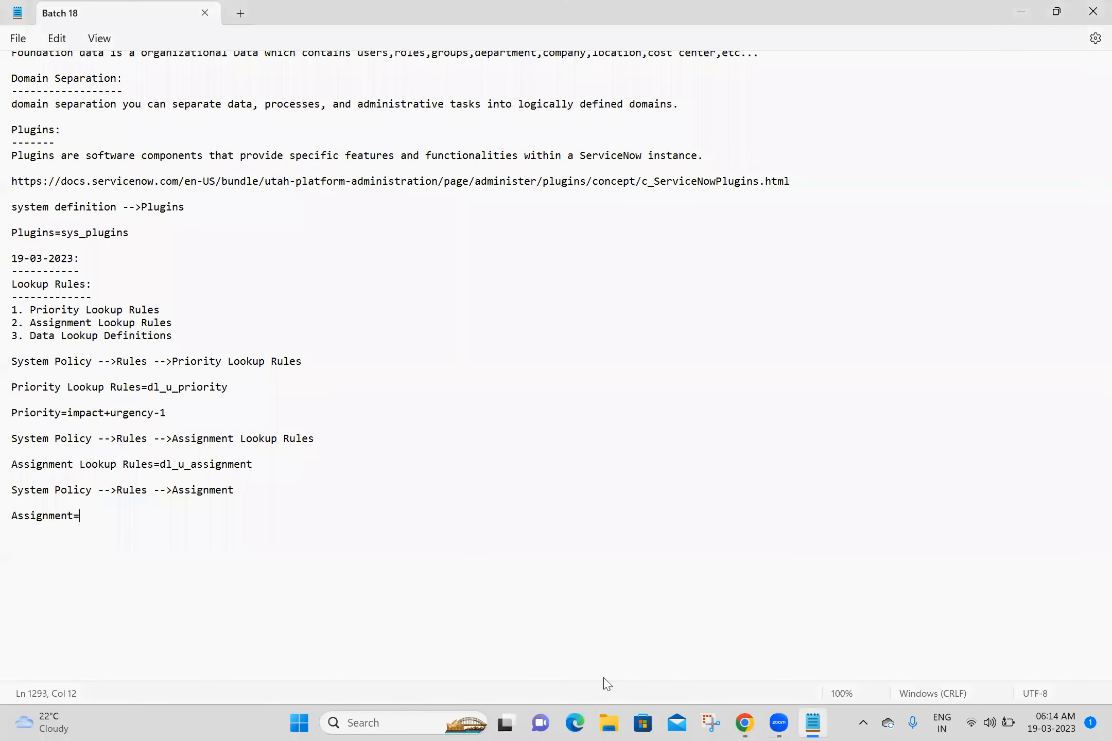
pyautogui.hotkey('ctrl', 'v')
pyautogui.press('BackSpace')
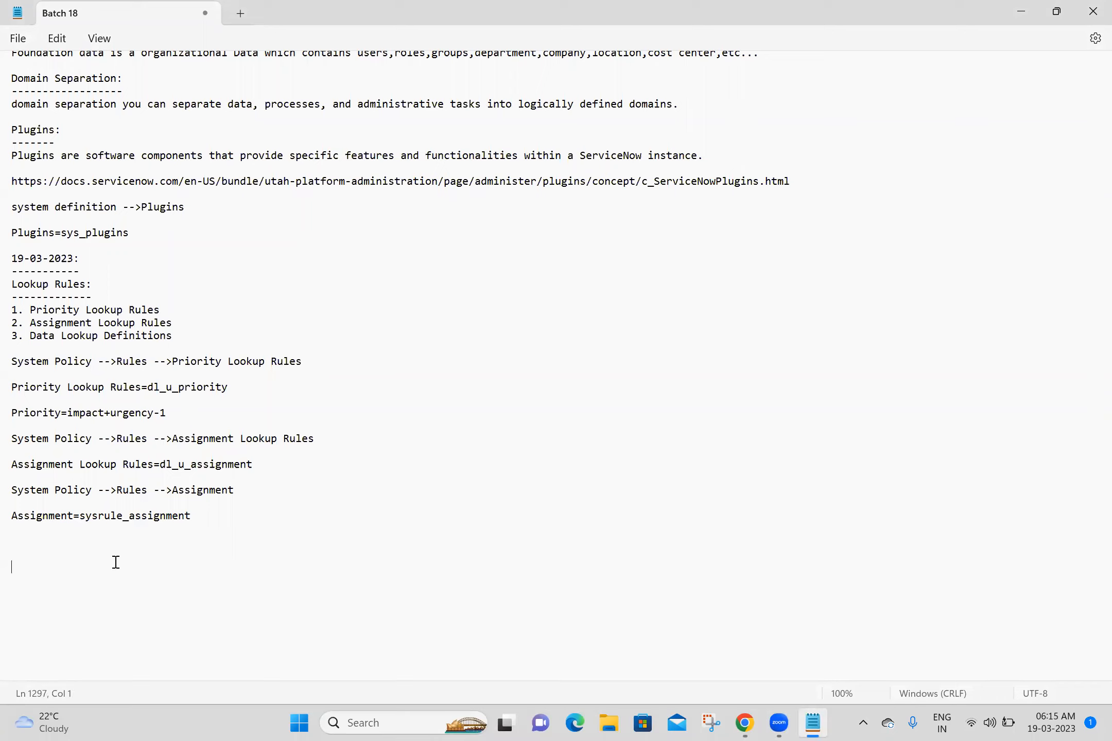
pyautogui.hotkey('ctrl', 's')
# Step: Switch back to ServiceNow, revisit the assignment lookup record and test incident, and start a new record from the Assignment Rules list
pyautogui.hotkey('alt', 'Tab')
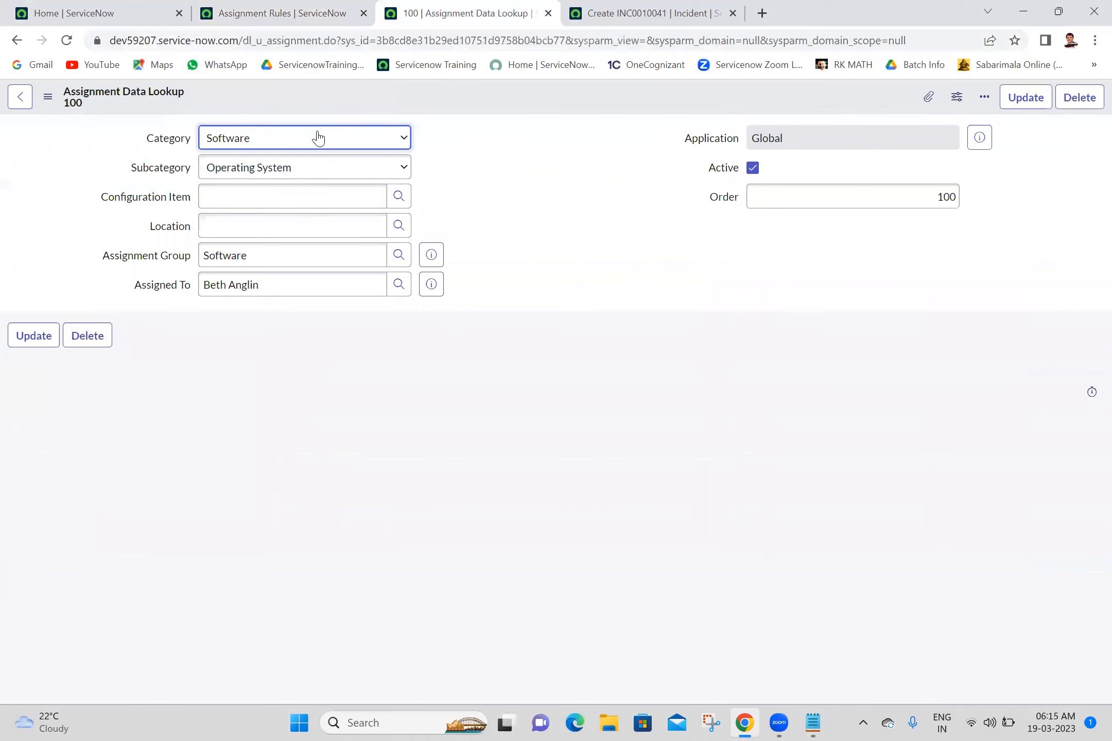
pyautogui.click(667, 13)
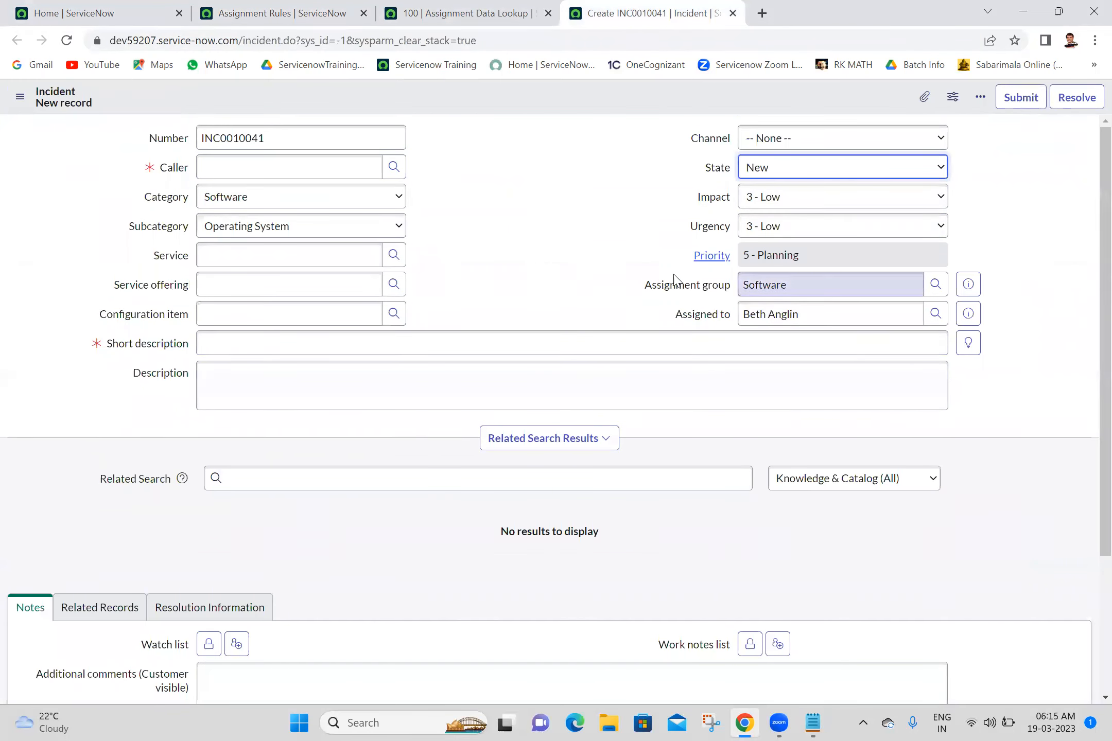
pyautogui.click(497, 7)
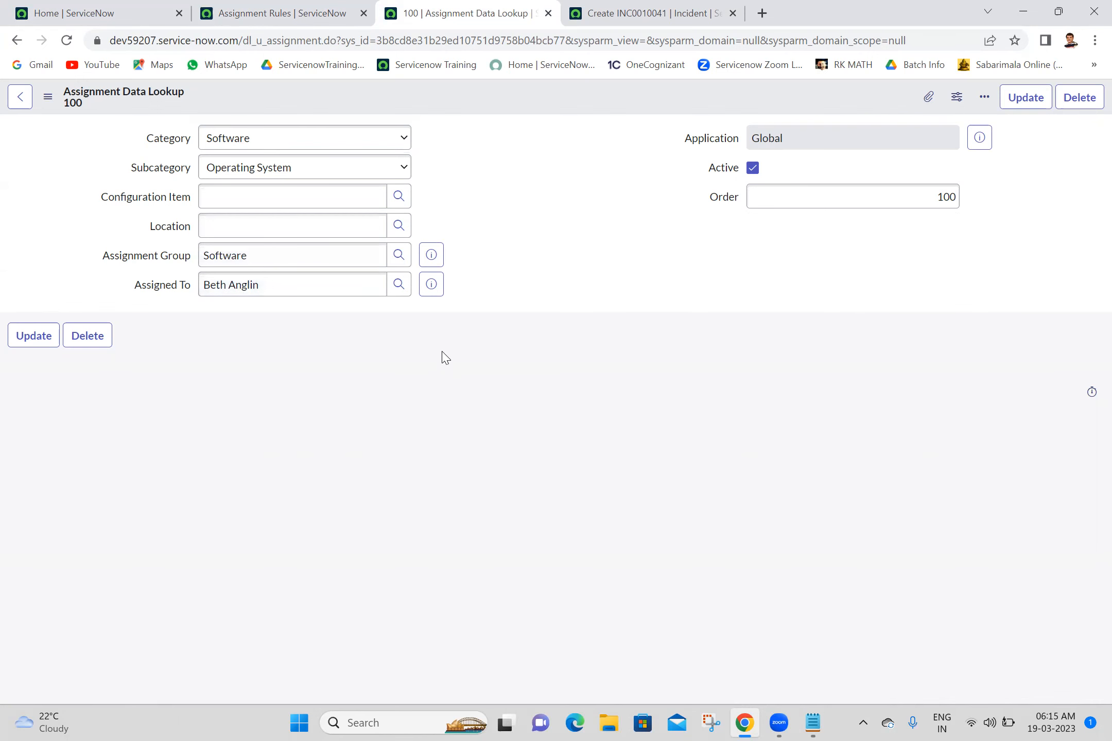
pyautogui.click(307, 11)
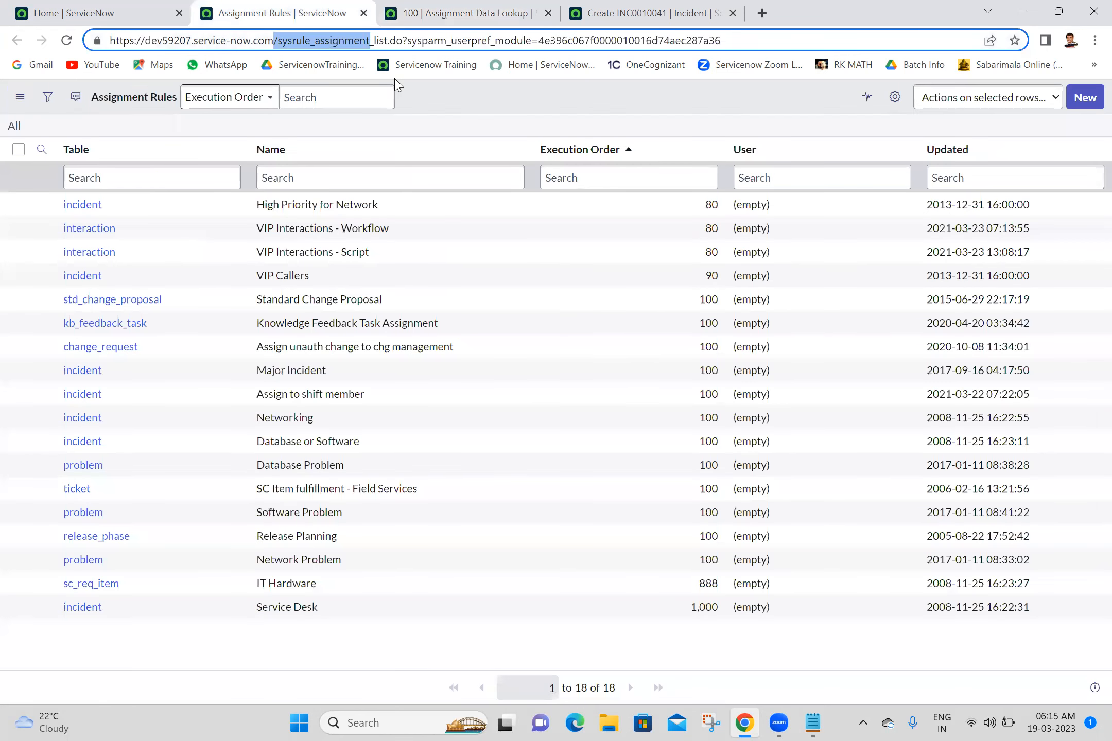
pyautogui.click(529, 126)
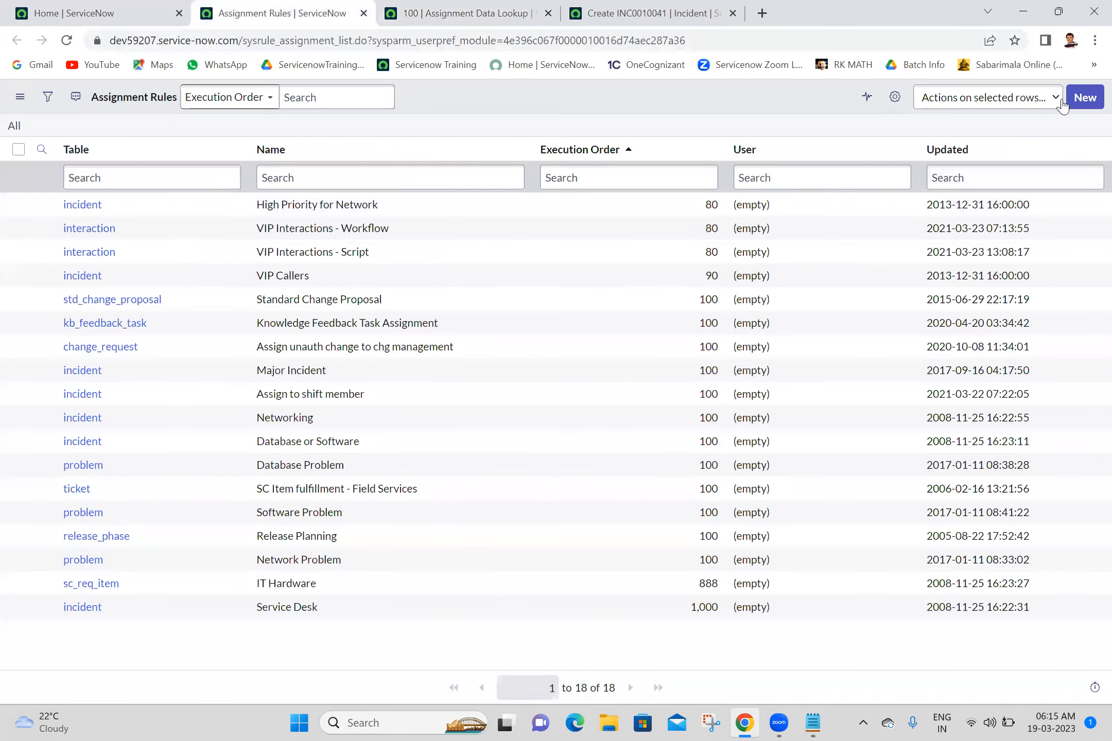
pyautogui.click(1080, 106)
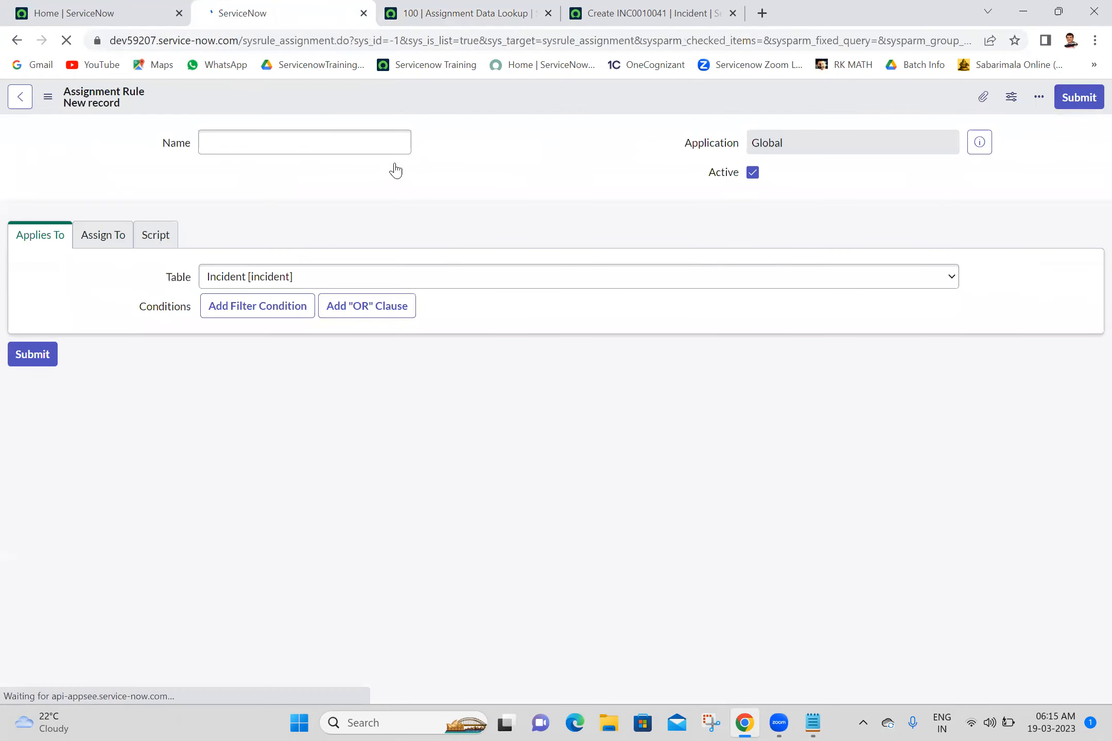
# Step: Name the new rule as s_desc containing the caller's first name, assign to net work, closing the stray help page first
pyautogui.click(356, 151)
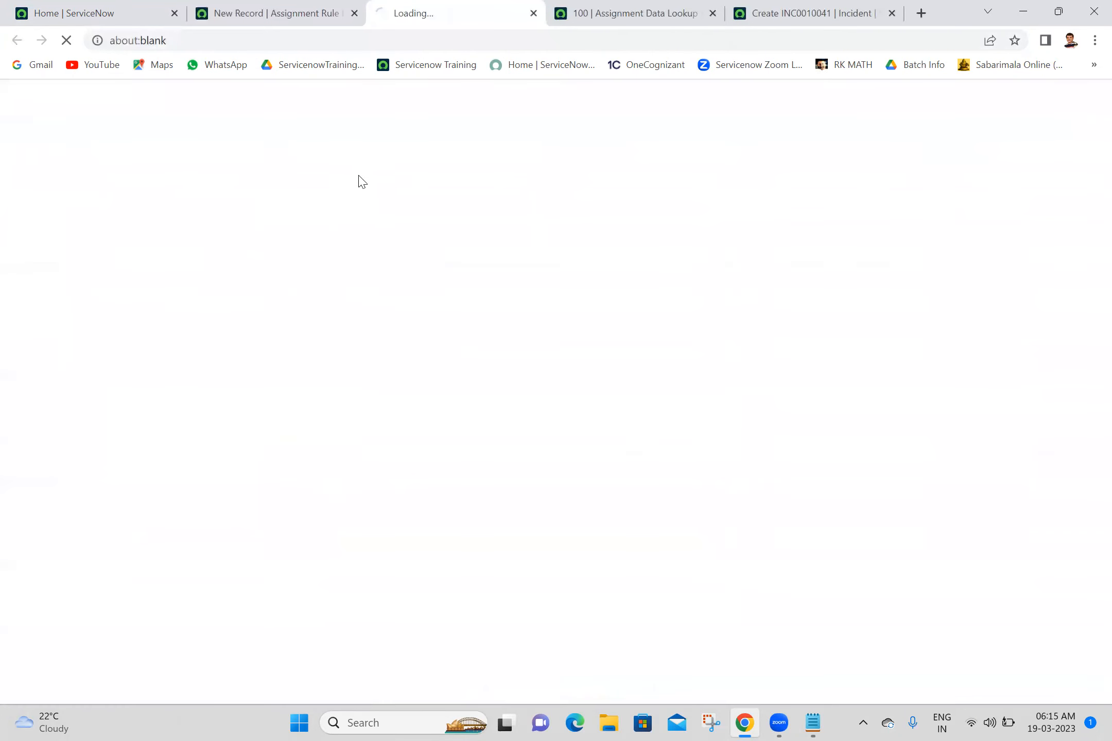
pyautogui.click(534, 14)
pyautogui.click(272, 182)
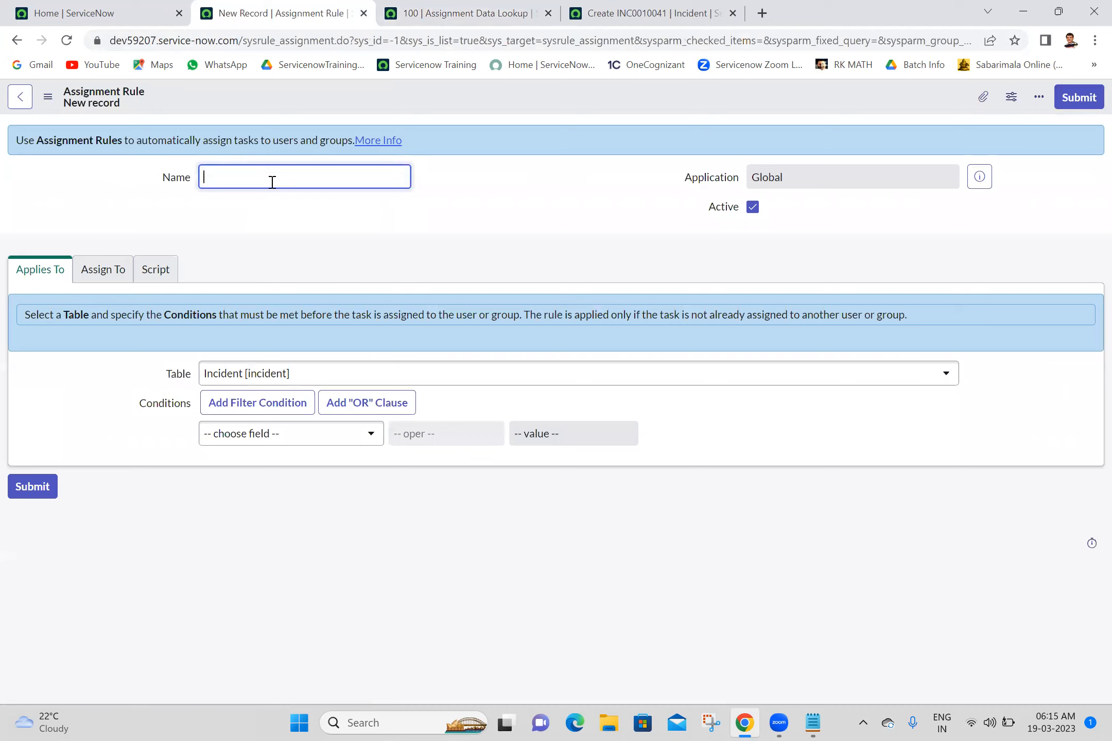
pyautogui.write('sh')
pyautogui.write('desc')
pyautogui.write(' contains')
pyautogui.write(' an')
pyautogui.write('ji assigt')
pyautogui.write('n to n')
pyautogui.write('et work')
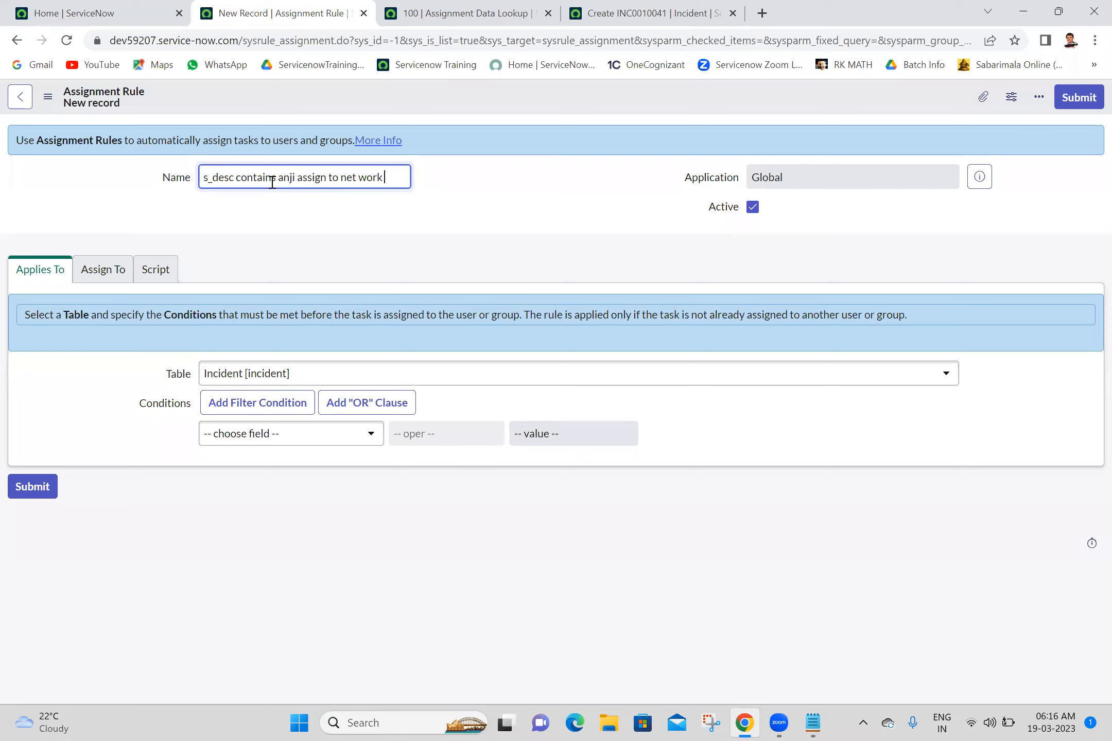
pyautogui.click(563, 235)
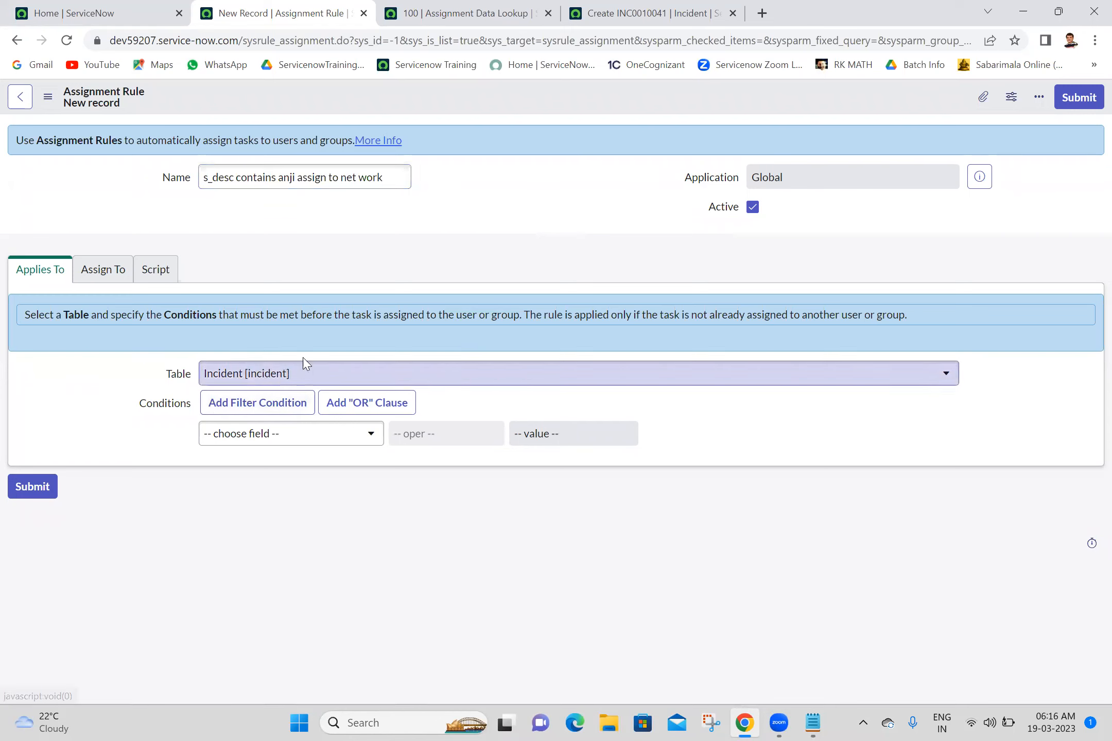
# Step: Add a condition on the Incident table that Short description contains the caller's first name
pyautogui.click(270, 434)
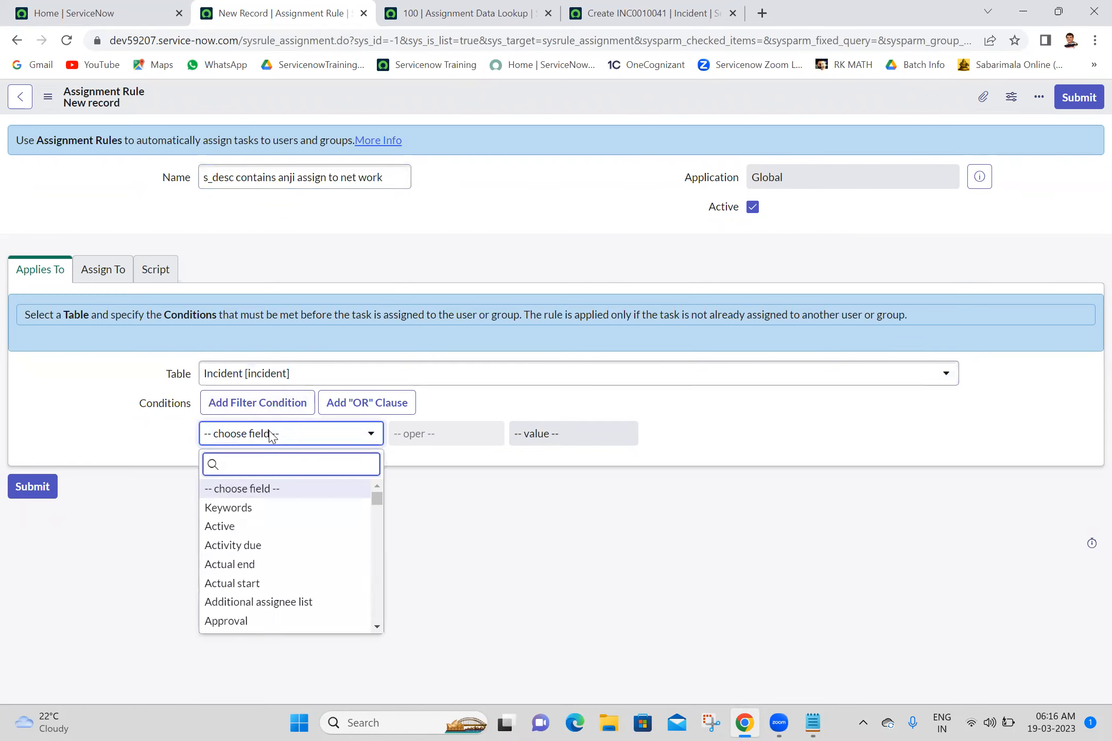
pyautogui.write('shor')
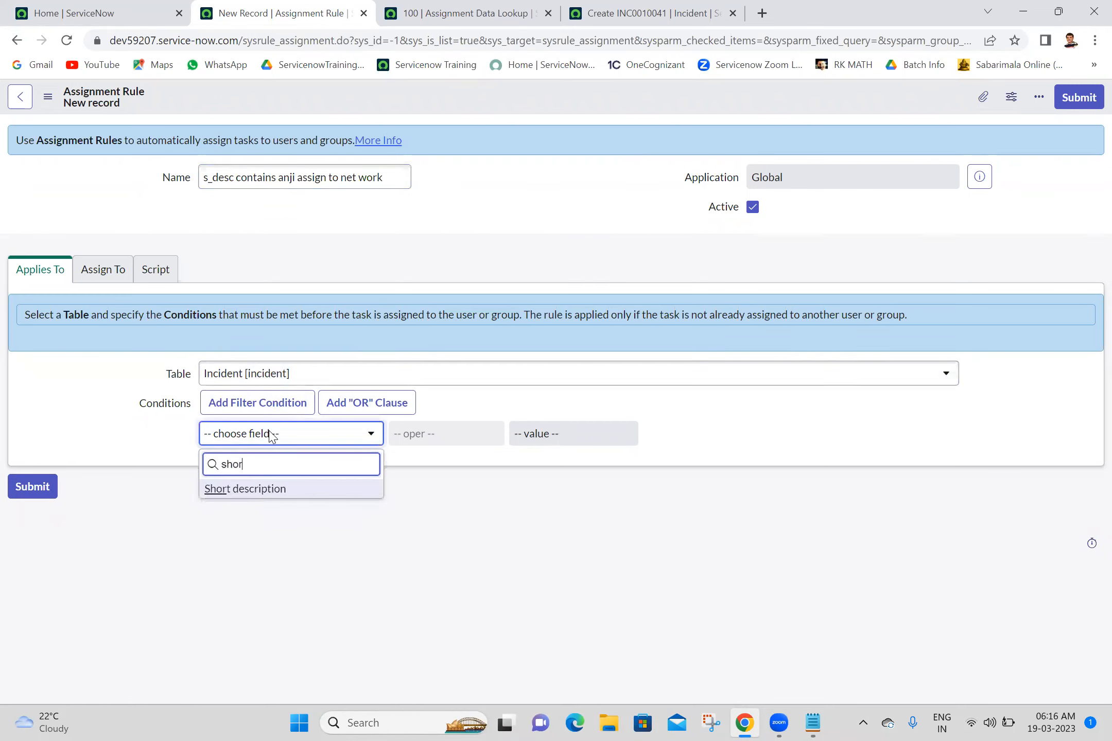
pyautogui.click(274, 489)
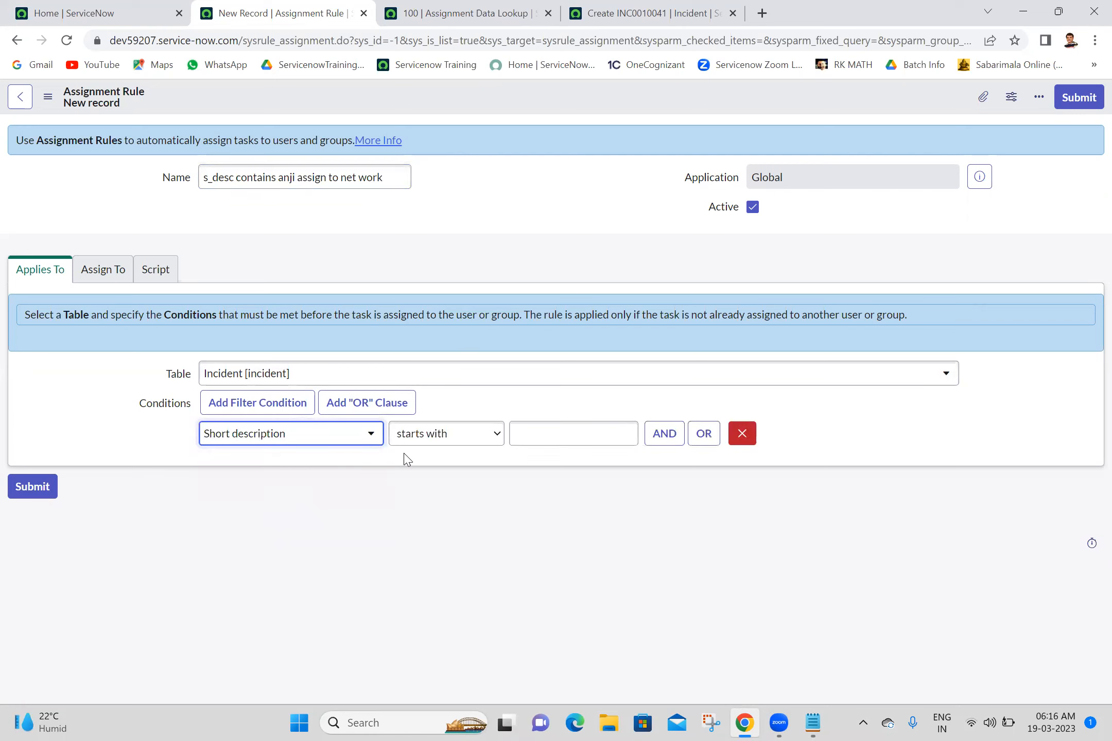
pyautogui.click(495, 437)
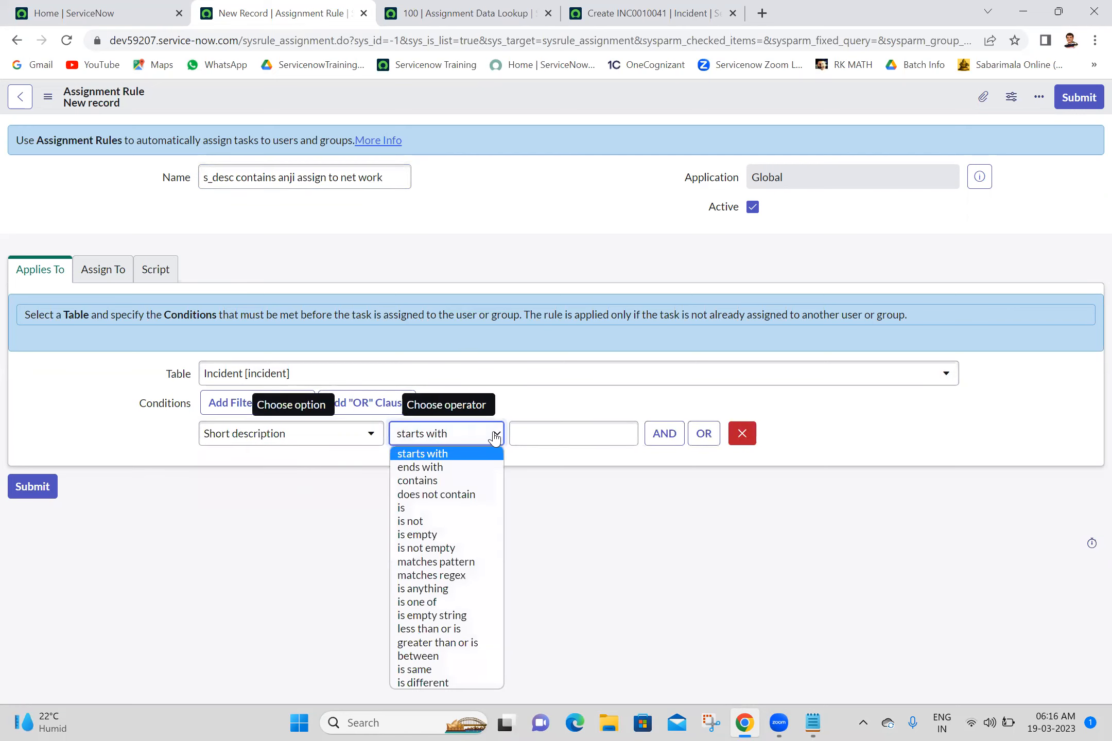
pyautogui.click(436, 482)
pyautogui.click(568, 435)
pyautogui.write('anj')
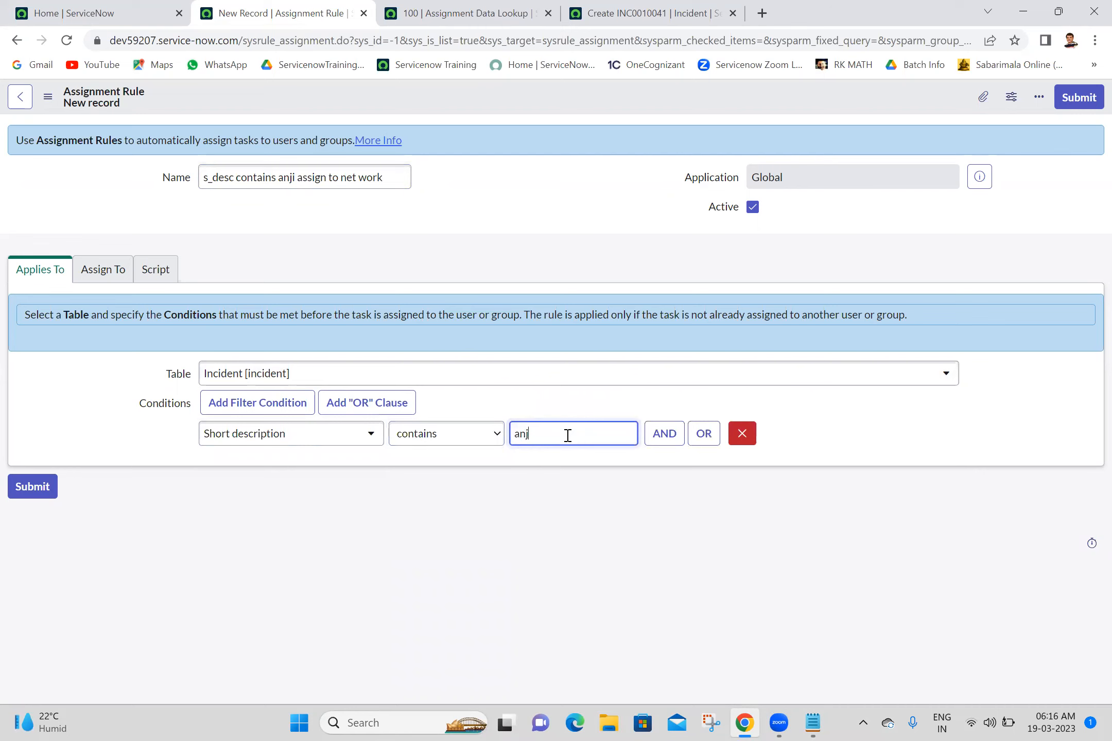
# Step: Set the rule to assign to the Network group and a chosen user, and save the record without leaving the form
pyautogui.click(105, 273)
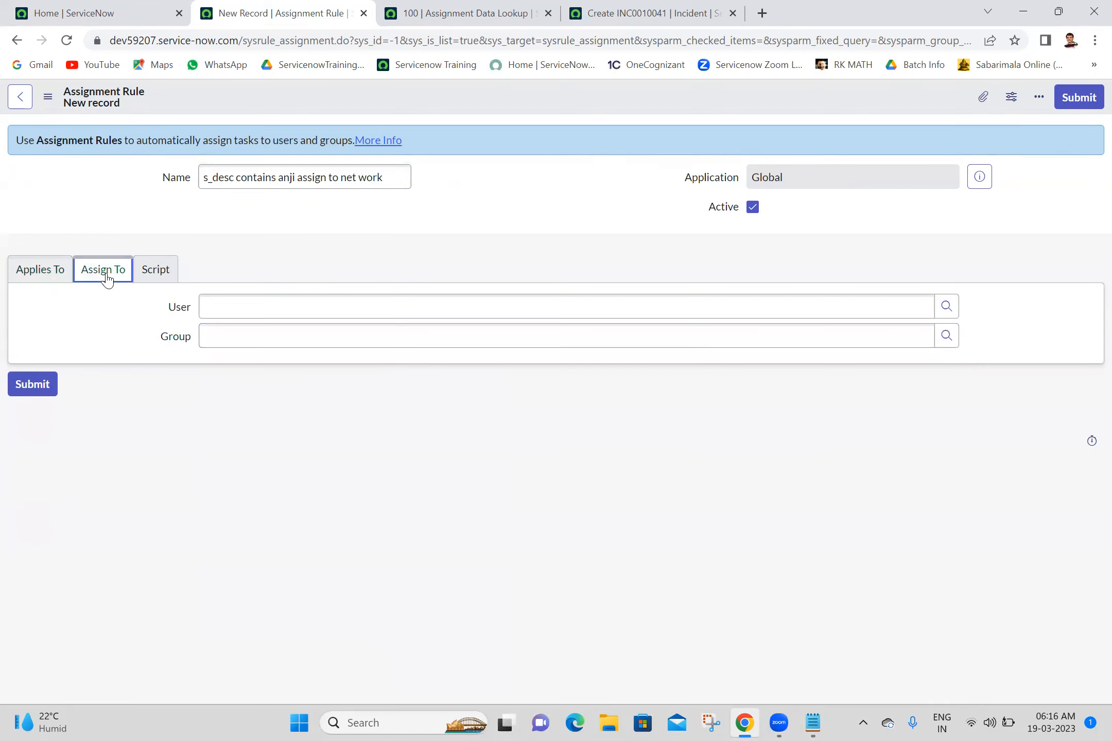
pyautogui.click(255, 342)
pyautogui.write('net')
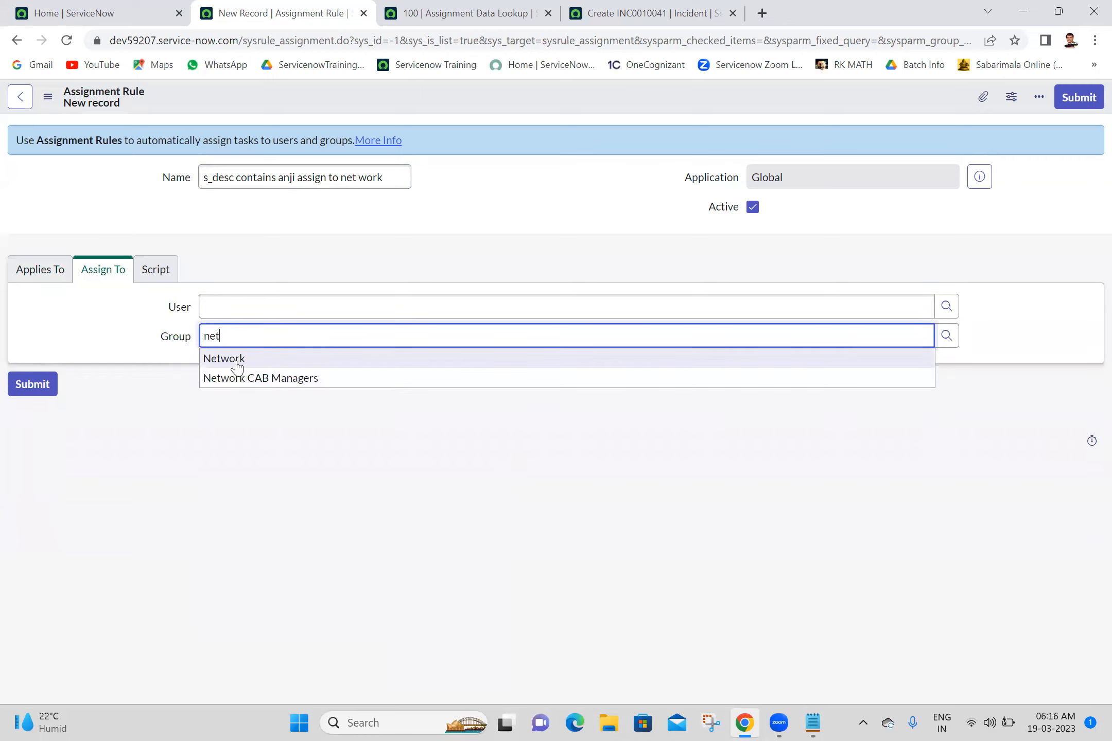
pyautogui.click(237, 363)
pyautogui.click(312, 297)
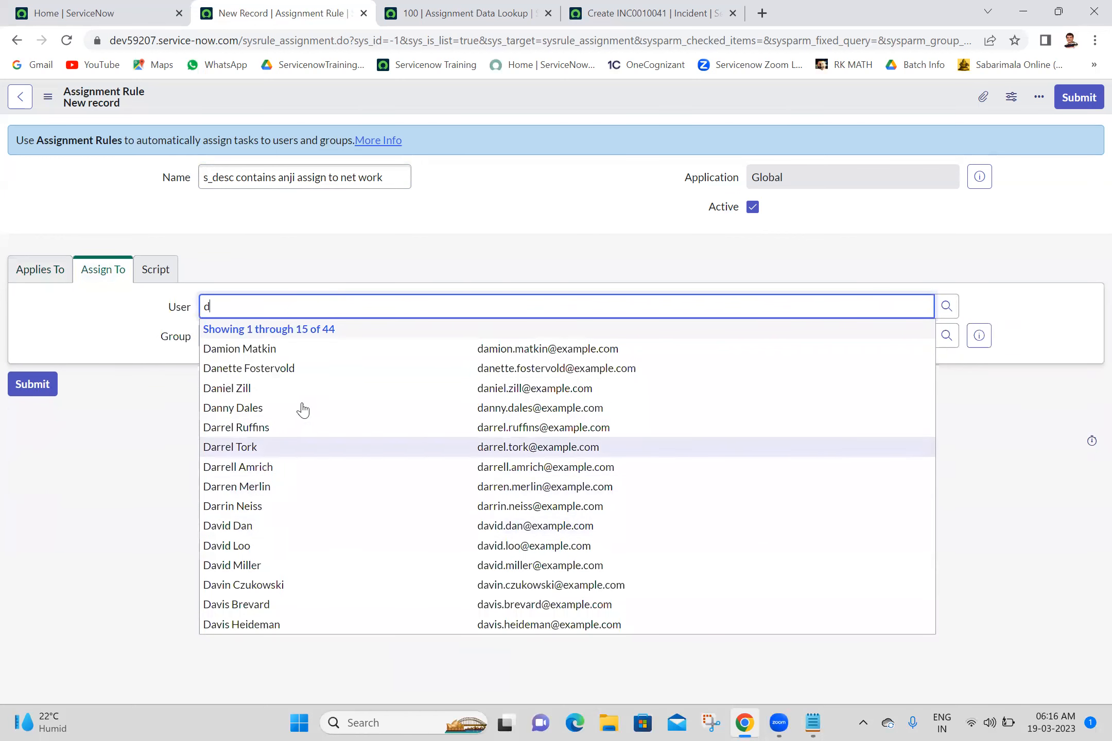
pyautogui.click(243, 548)
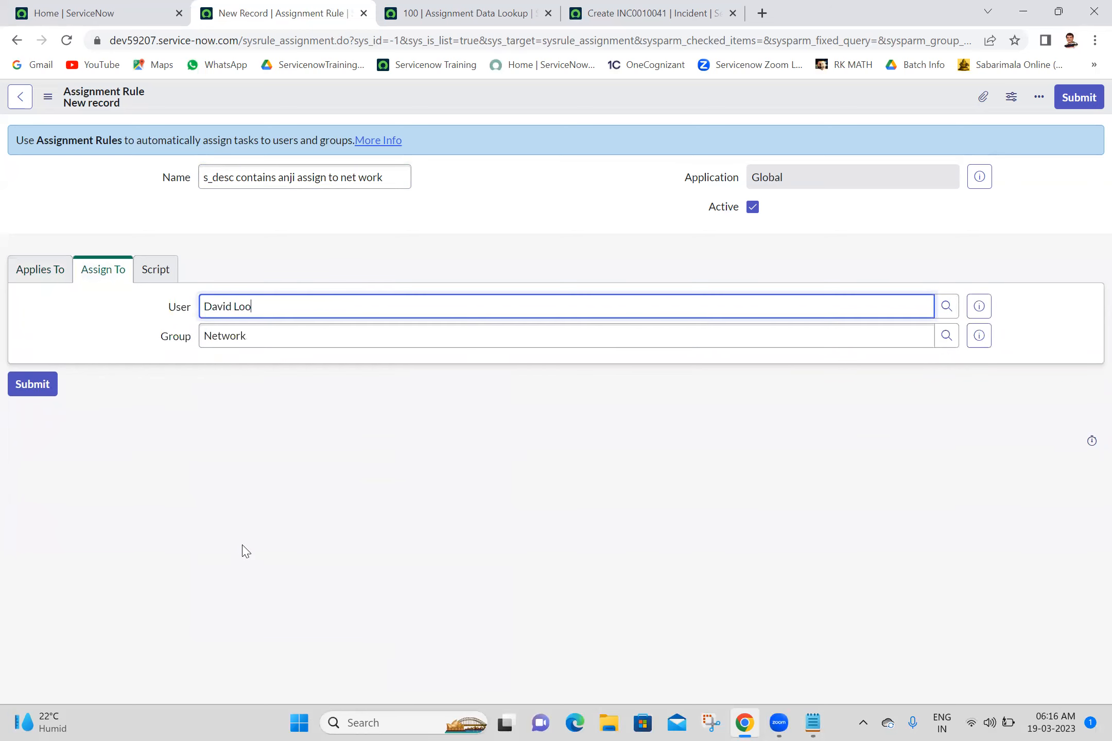
pyautogui.rightClick(507, 101)
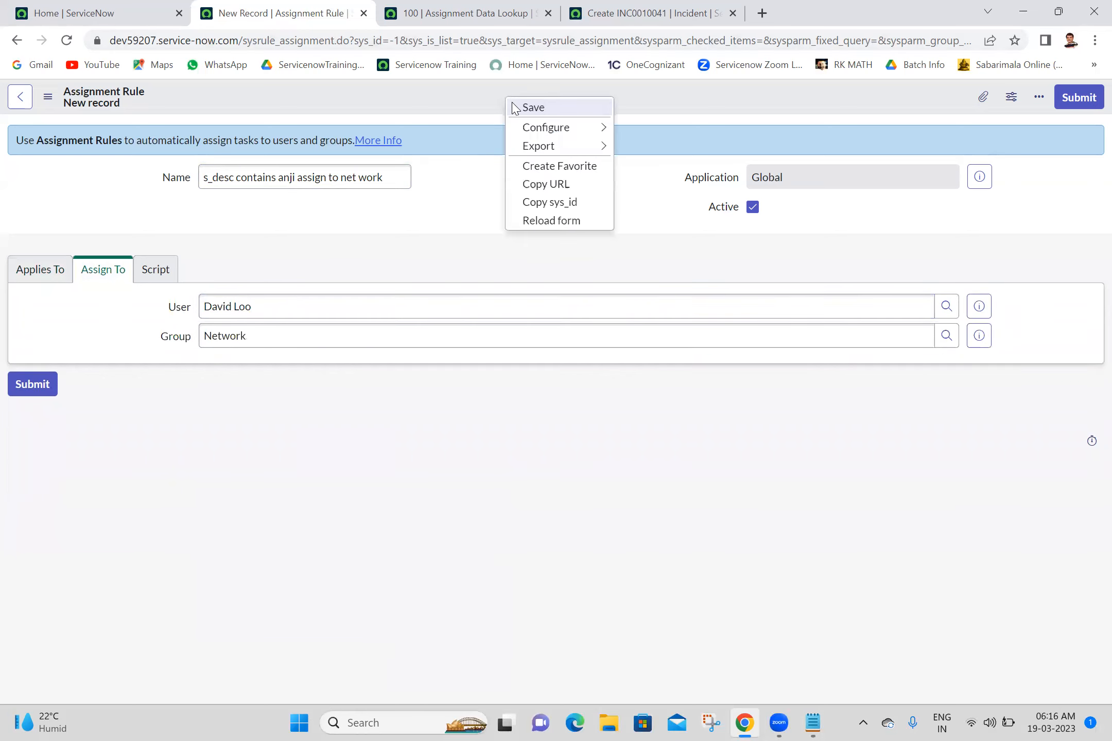
pyautogui.click(530, 107)
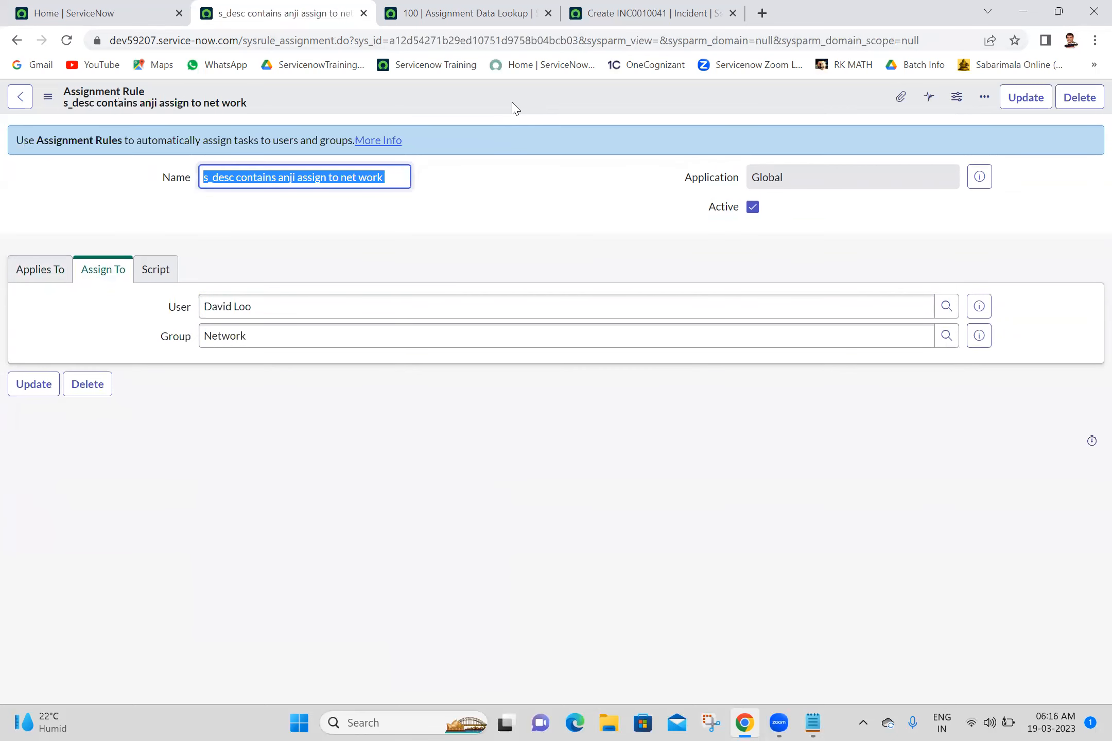
# Step: Add an AND condition to the saved rule requiring that Caller is the chosen user
pyautogui.click(42, 278)
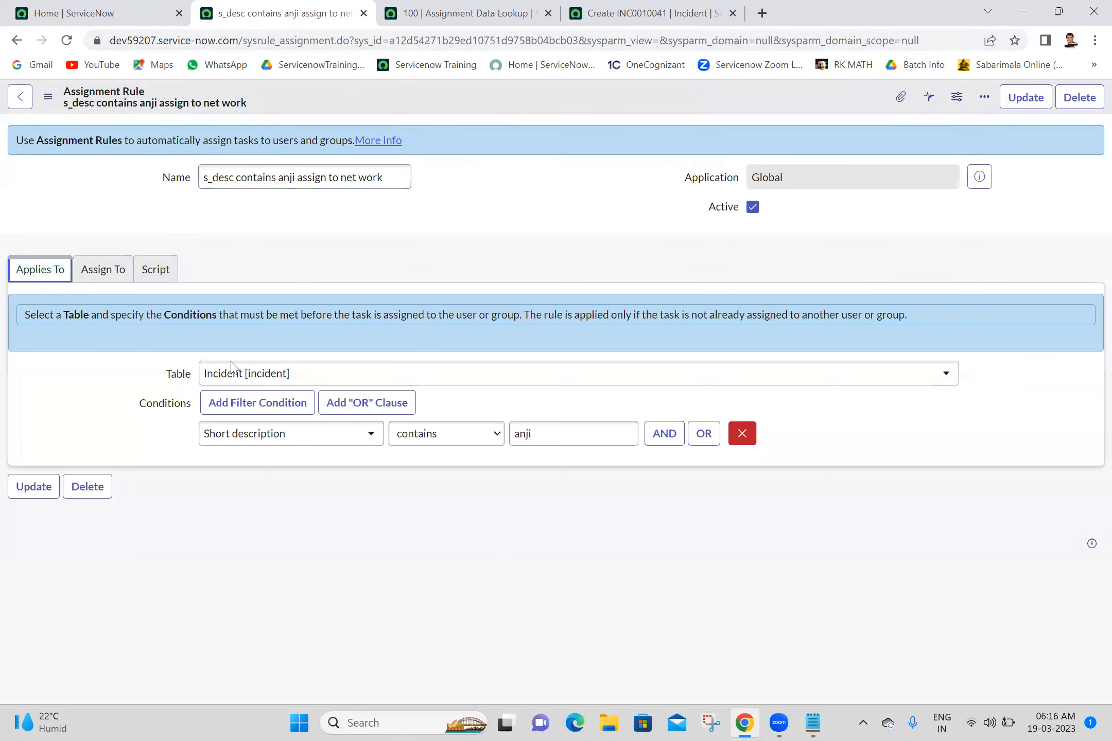
pyautogui.click(661, 439)
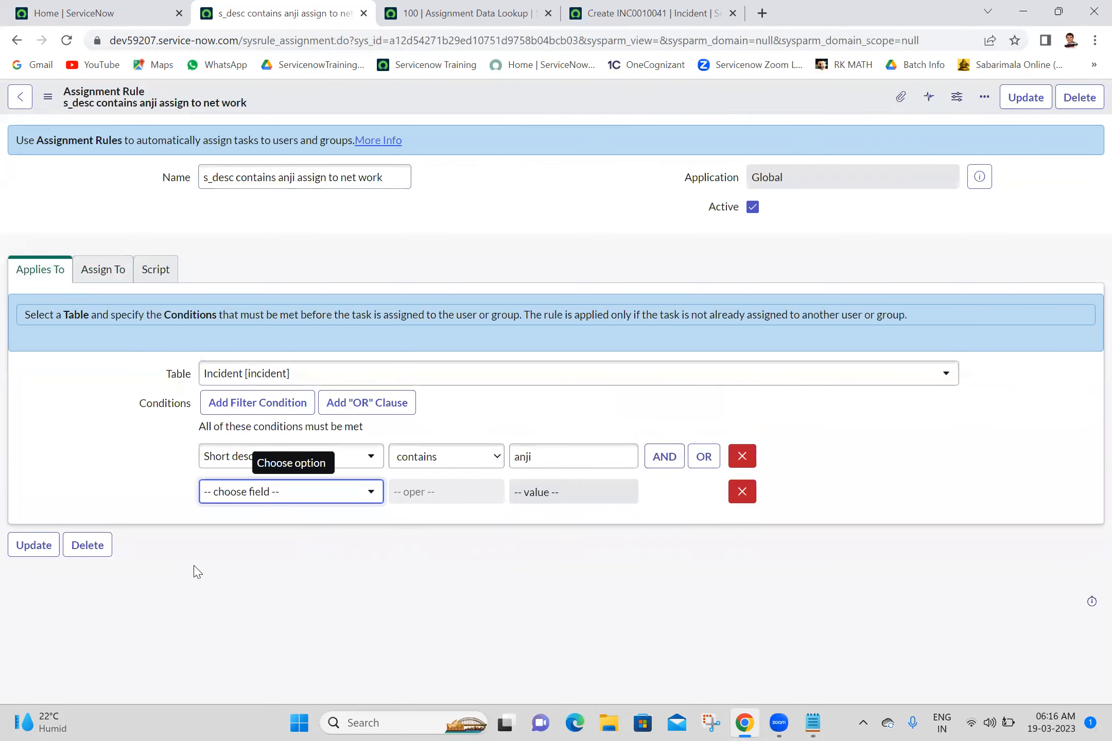
pyautogui.click(266, 495)
pyautogui.write('c')
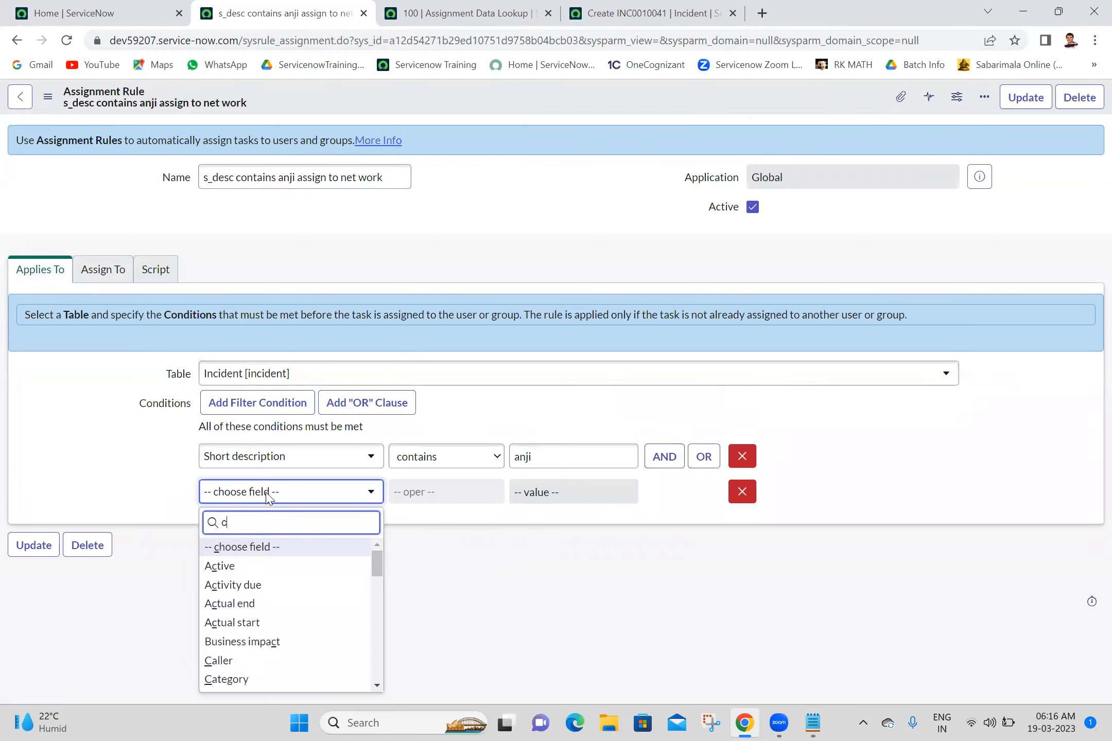
pyautogui.write('aller')
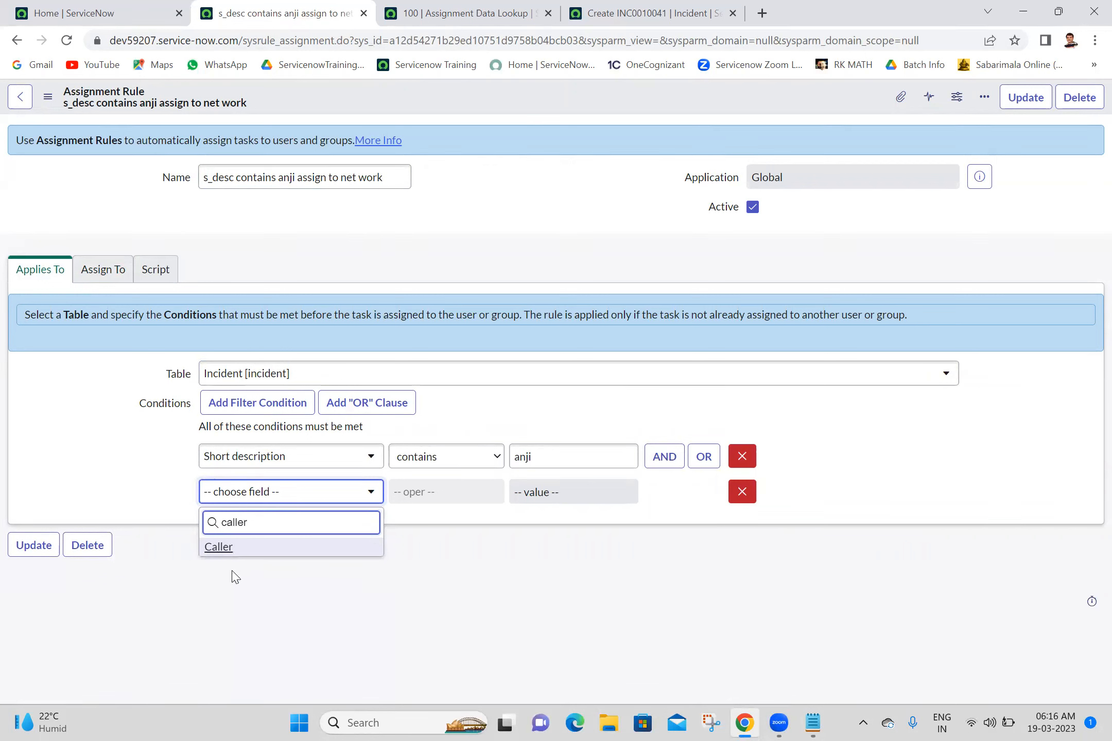
pyautogui.click(271, 550)
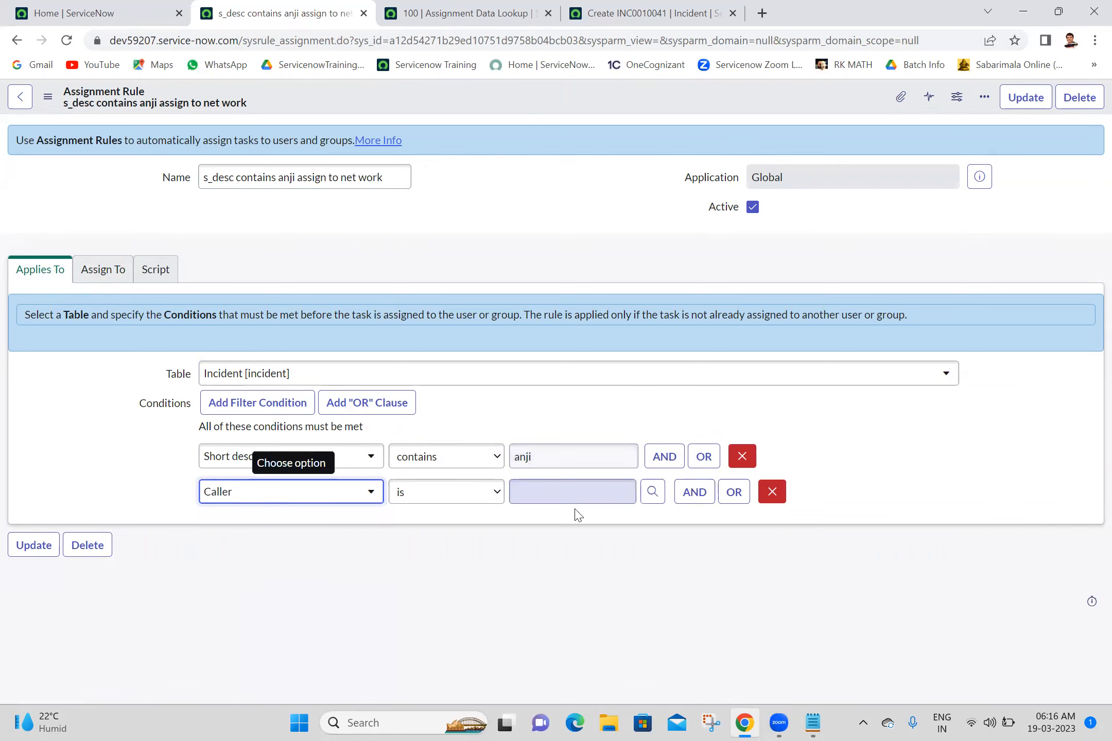
pyautogui.click(534, 495)
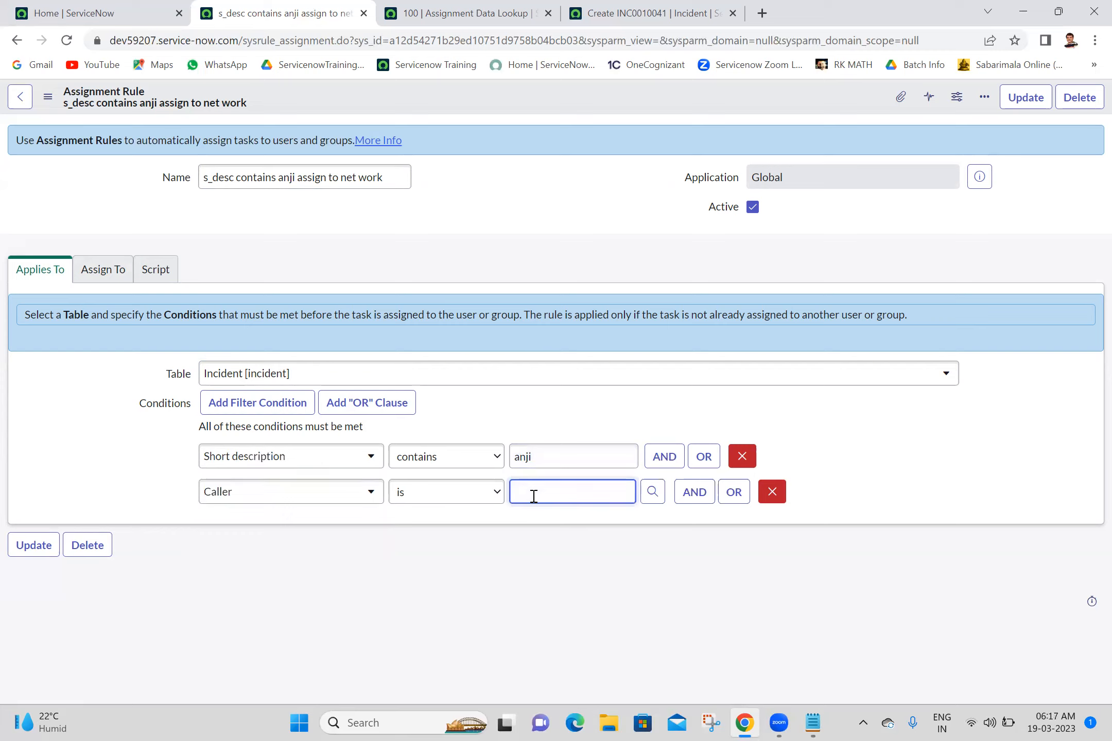
pyautogui.write('anji')
pyautogui.click(557, 523)
# Step: Add a third AND condition to the assignment rule based on the Category field
pyautogui.click(694, 492)
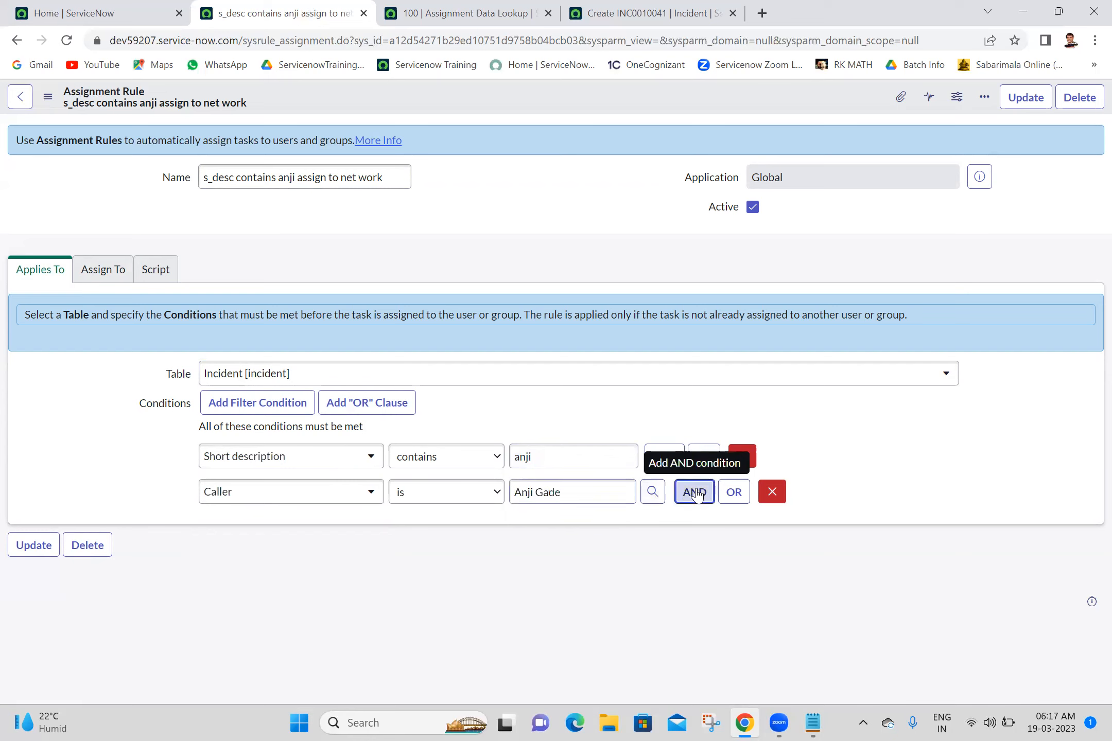
pyautogui.click(347, 529)
pyautogui.write('cate')
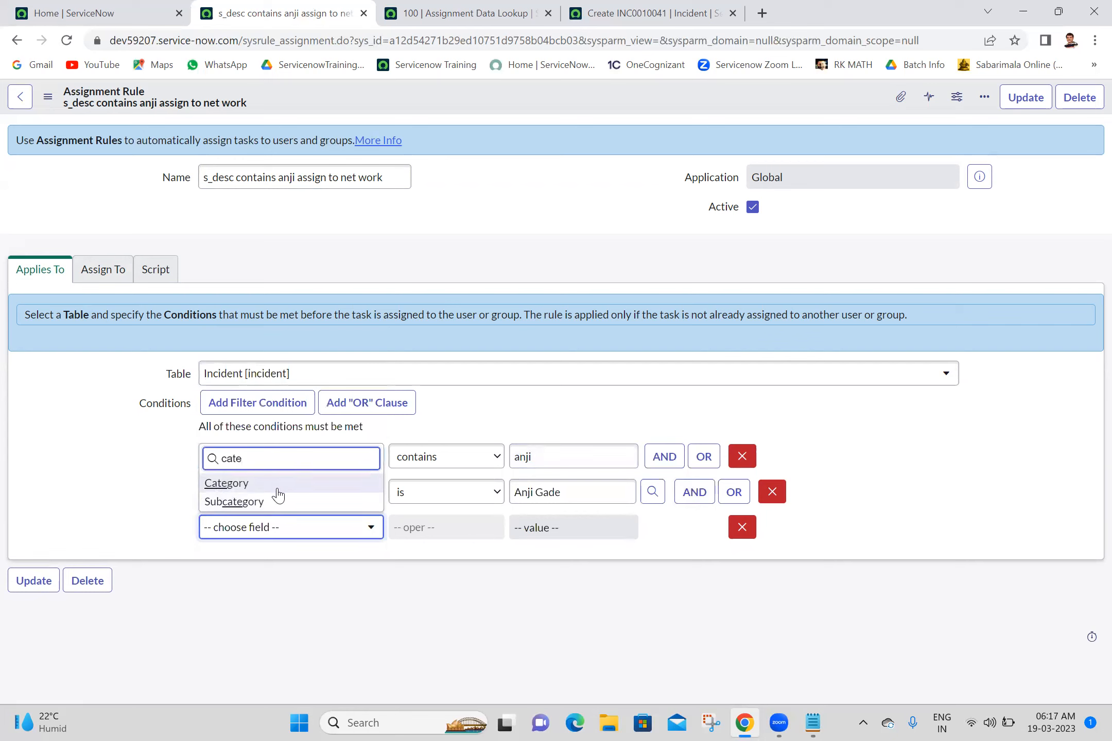
pyautogui.click(277, 487)
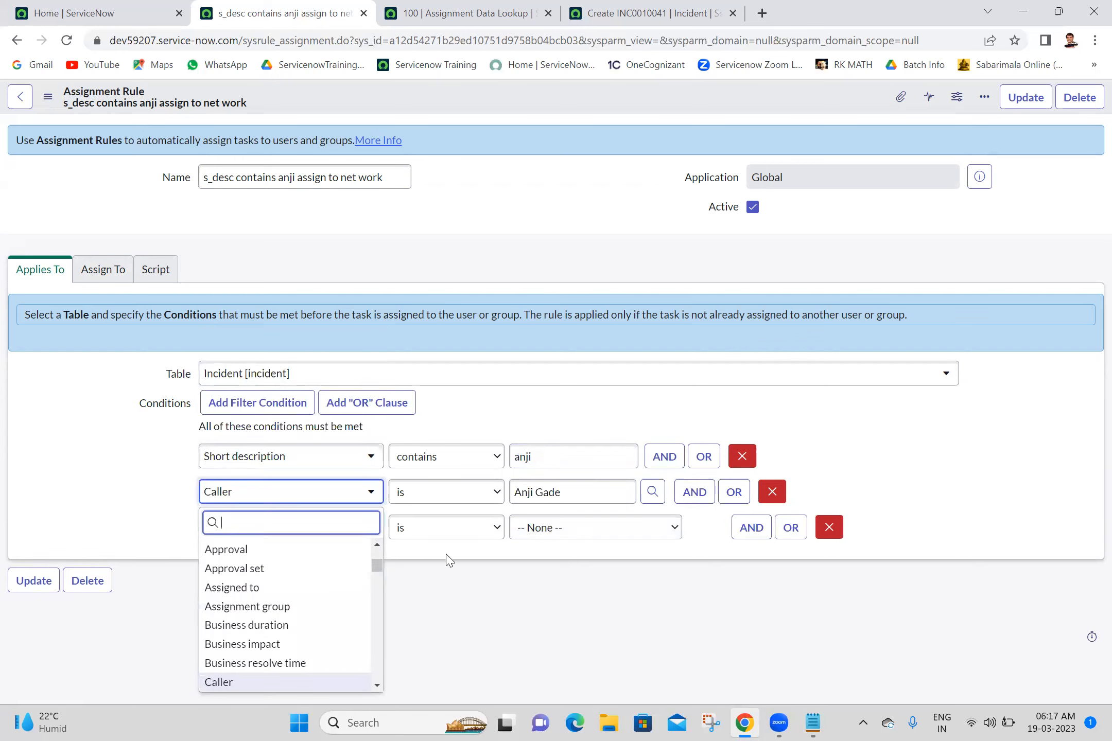
pyautogui.write('cate')
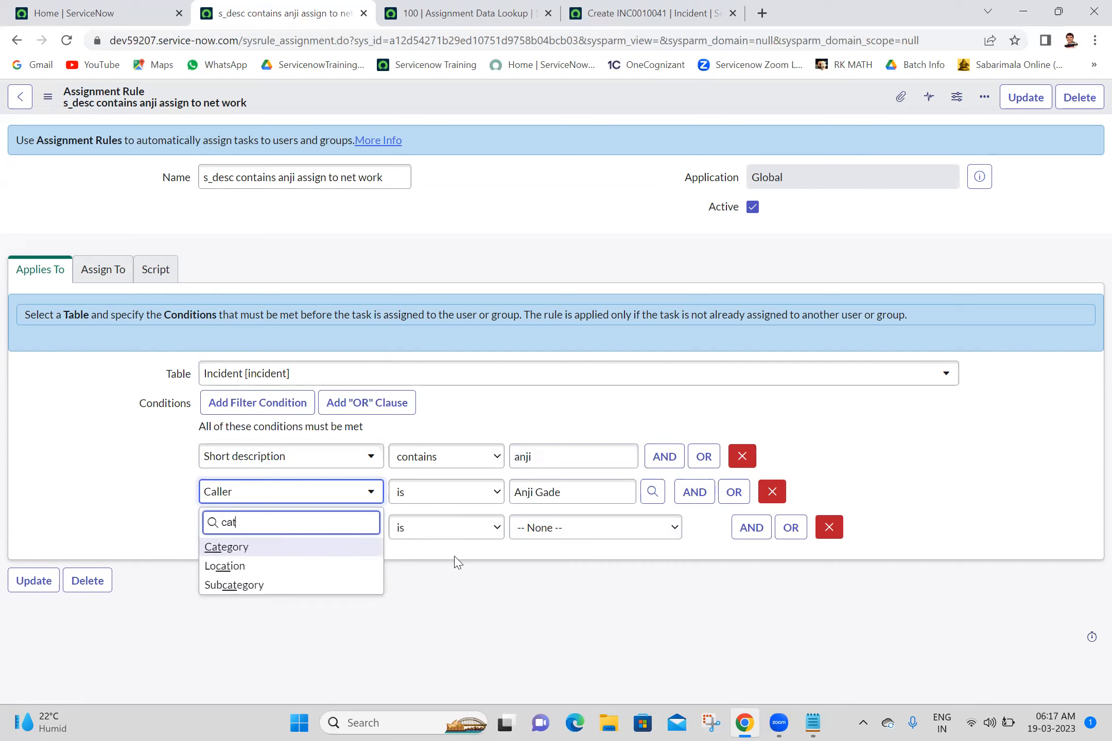
pyautogui.click(297, 550)
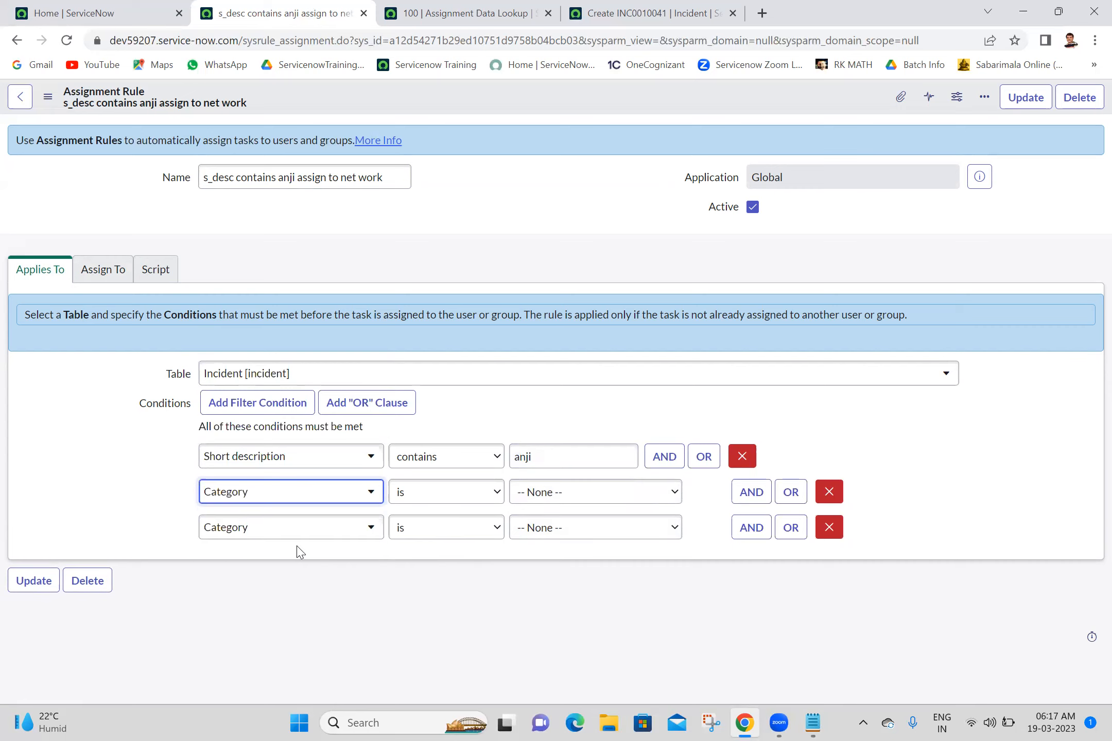
pyautogui.click(357, 503)
pyautogui.write('caller')
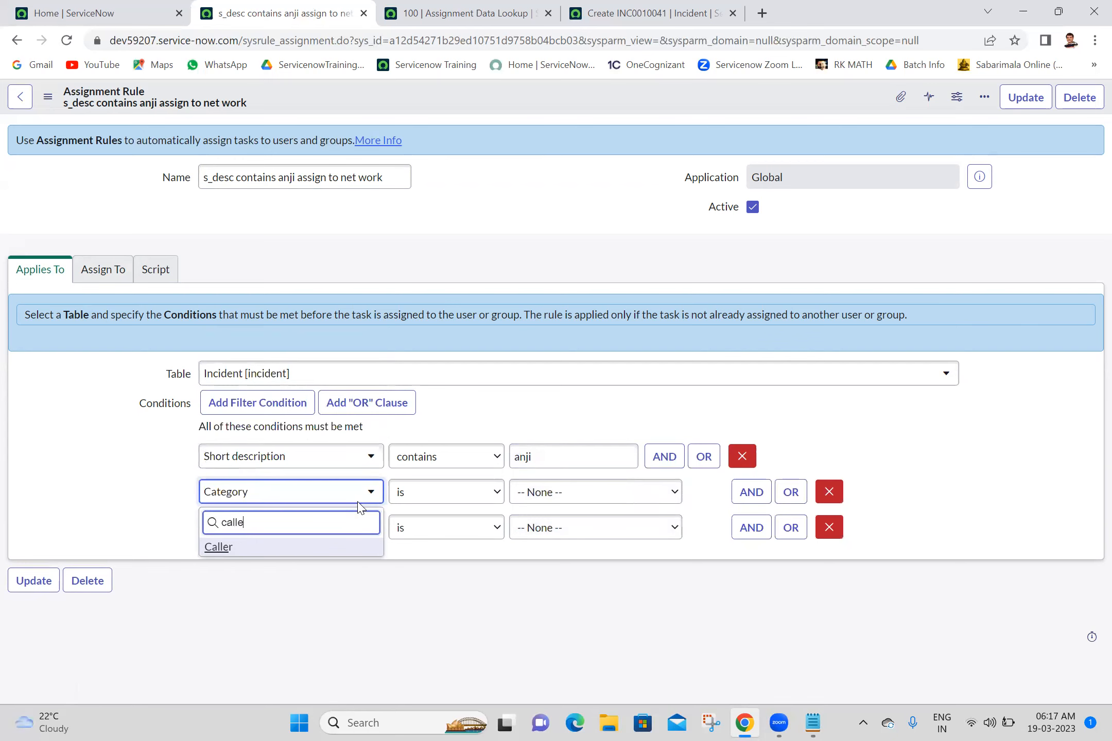
pyautogui.click(290, 549)
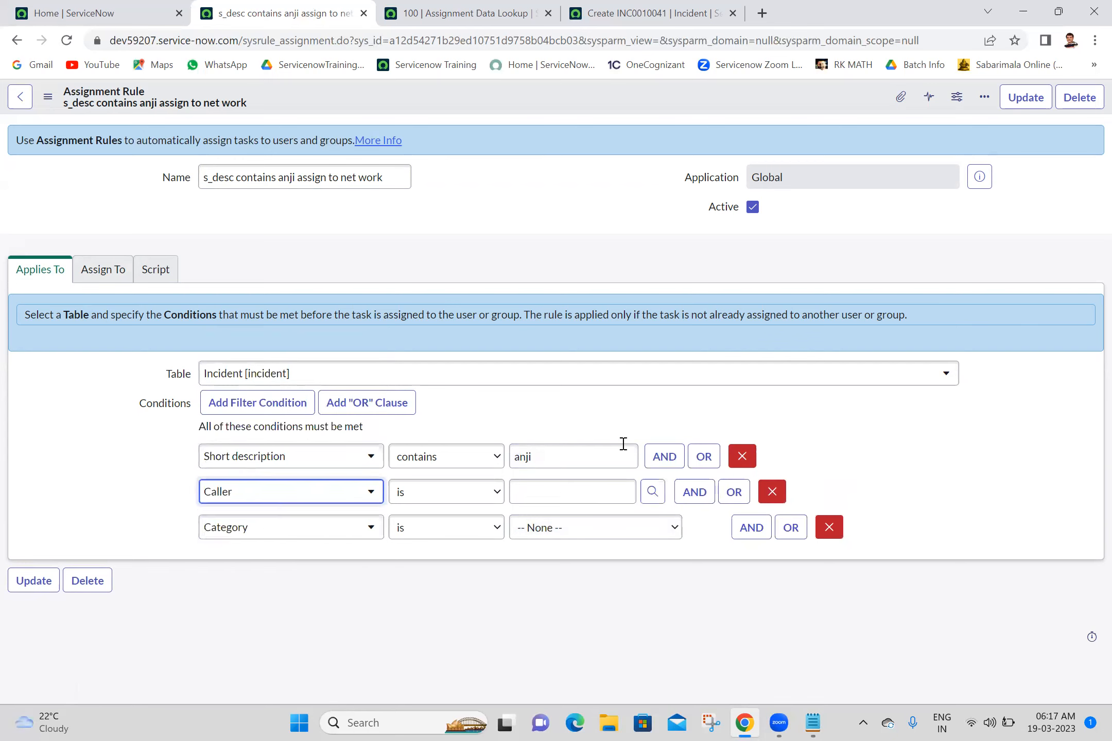
pyautogui.click(611, 492)
pyautogui.write('anji')
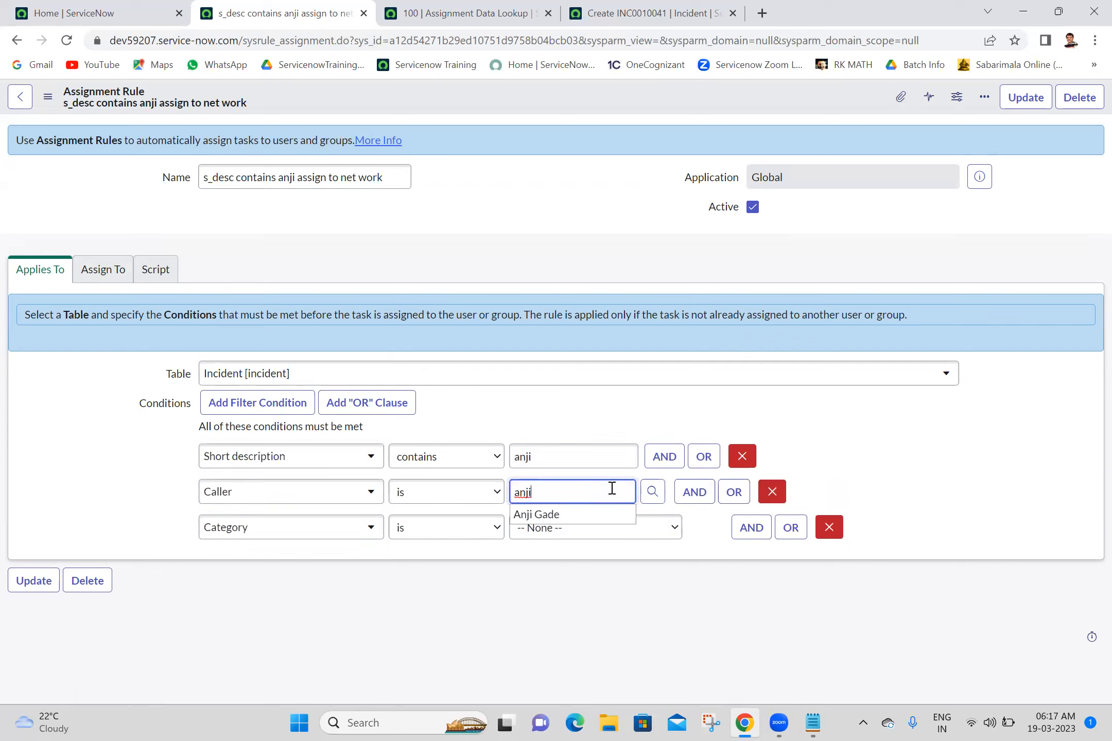
pyautogui.click(569, 517)
# Step: Save the assignment rule in place with Category is Network, and display its user and group assignment settings
pyautogui.click(569, 526)
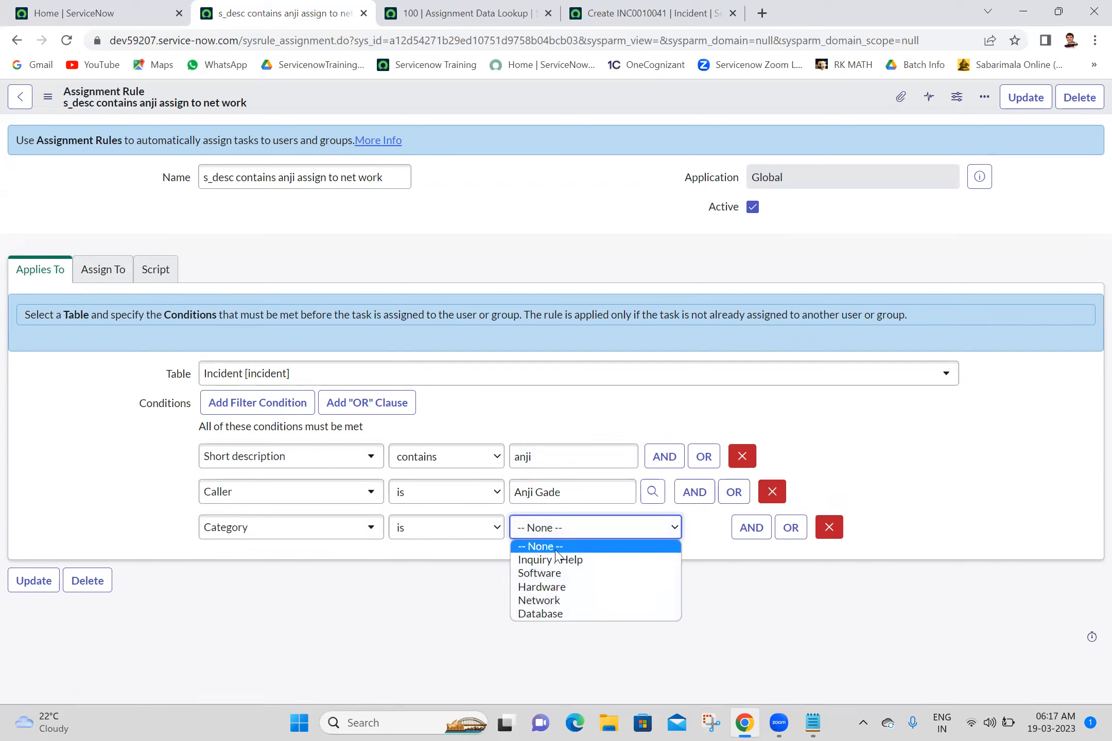
pyautogui.click(525, 600)
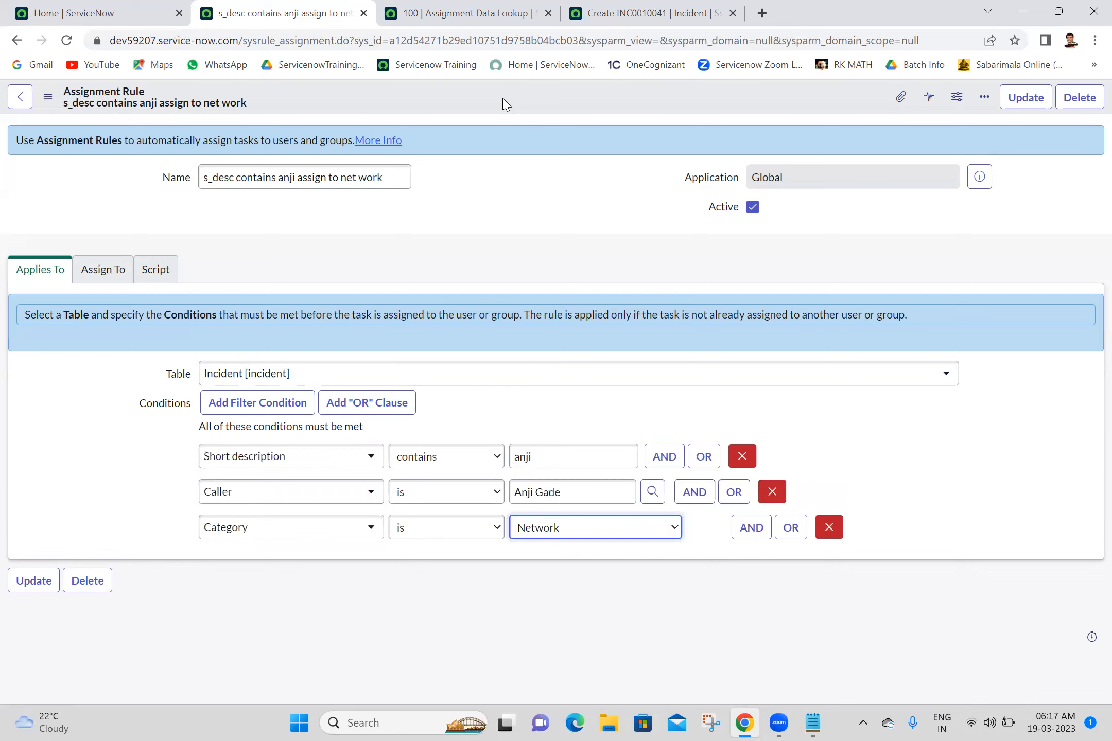
pyautogui.rightClick(503, 103)
pyautogui.click(514, 109)
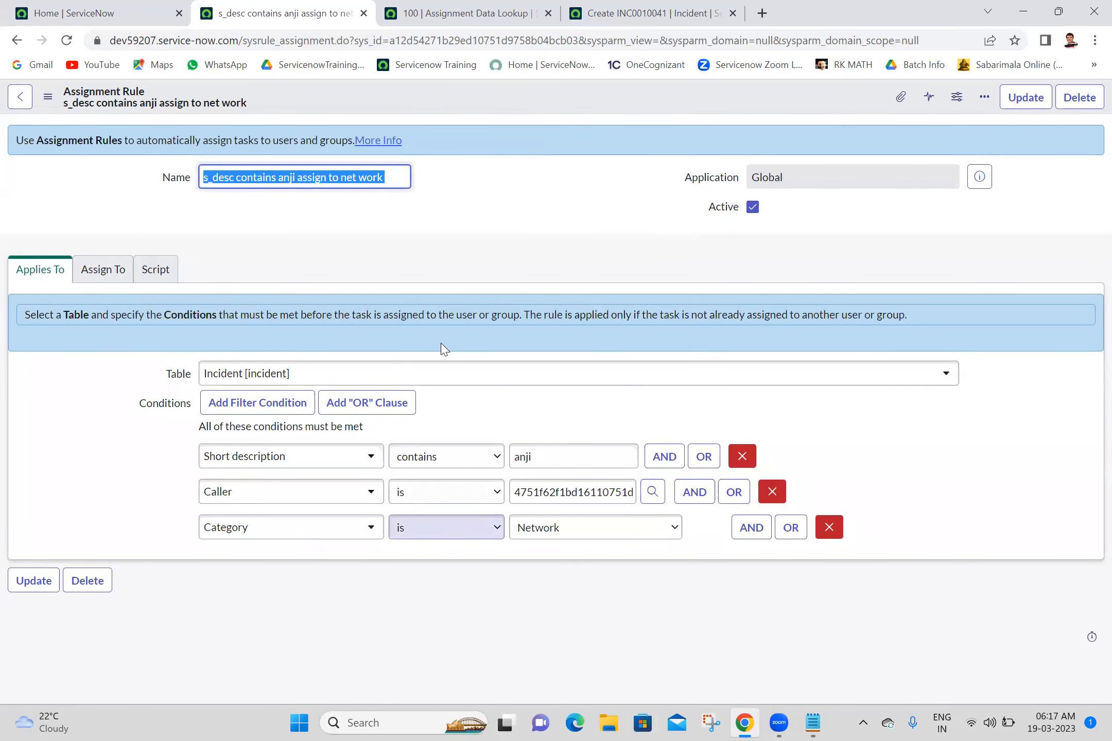
pyautogui.click(99, 272)
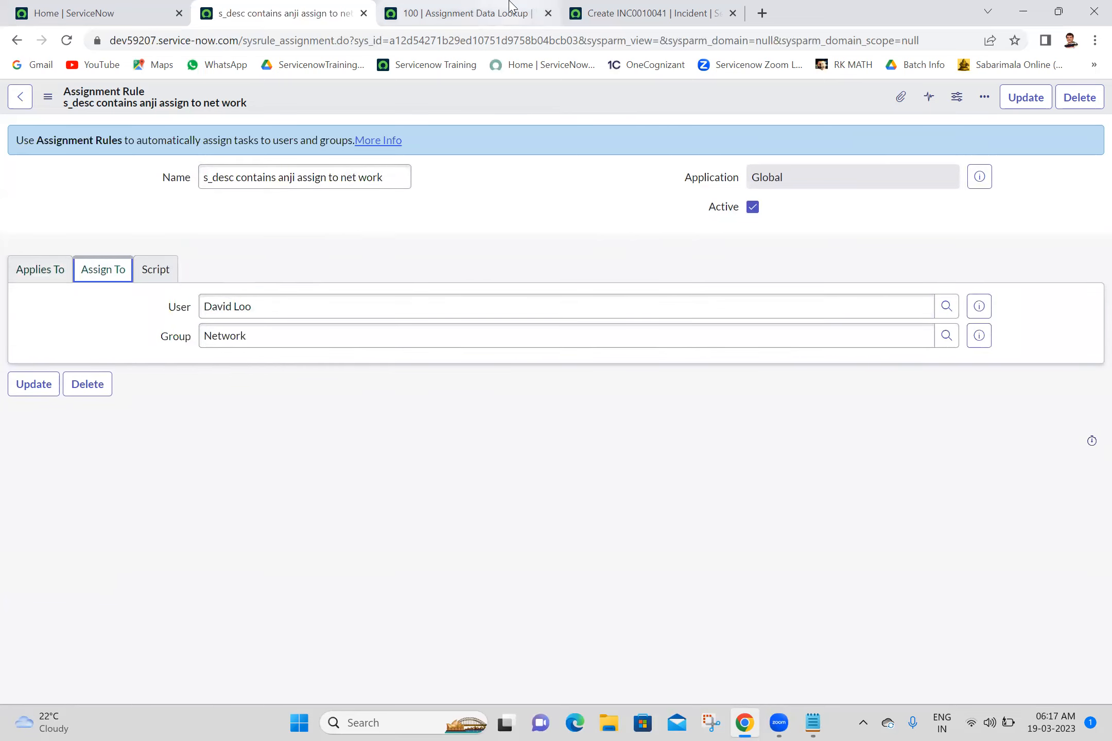
# Step: Reload the new incident form and set Caller to the user named in the rule's condition
pyautogui.click(669, 7)
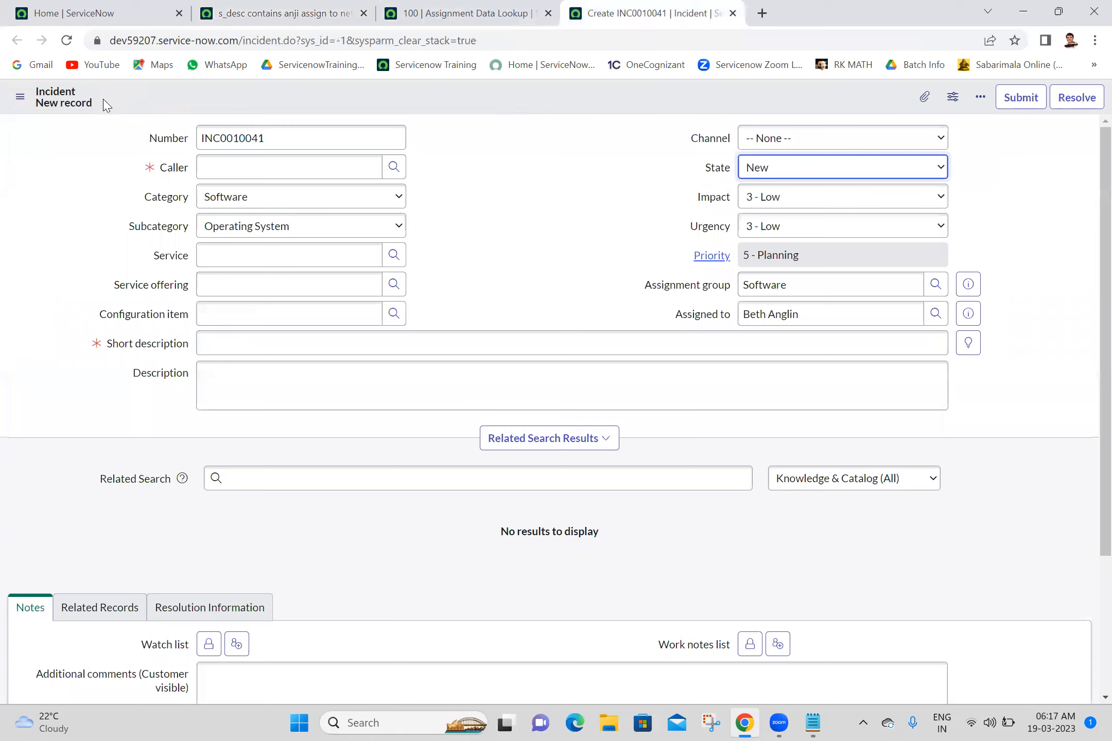
pyautogui.click(66, 41)
pyautogui.click(631, 155)
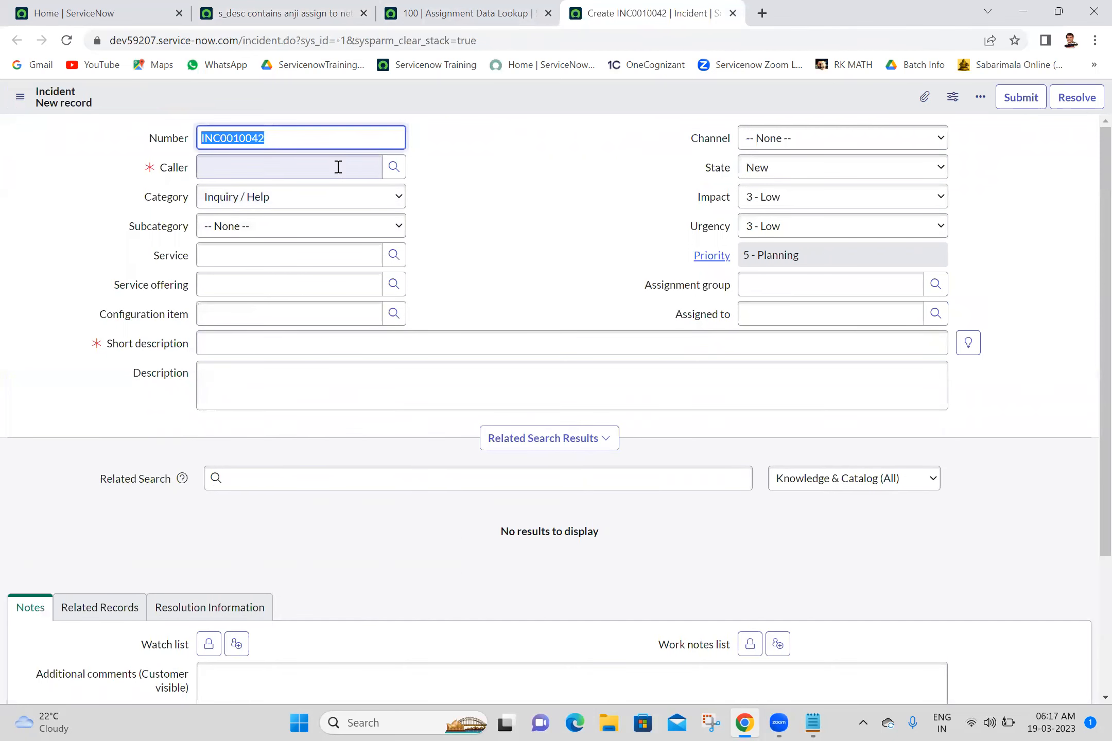
pyautogui.click(338, 167)
pyautogui.write('anji')
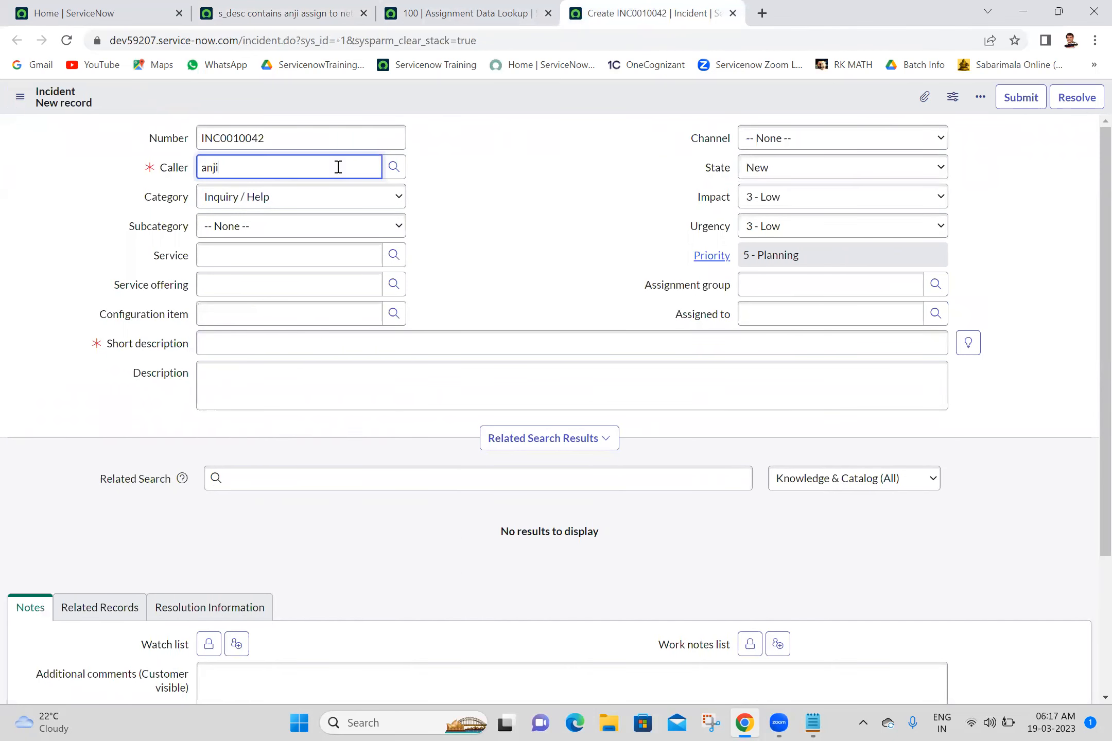
pyautogui.click(243, 208)
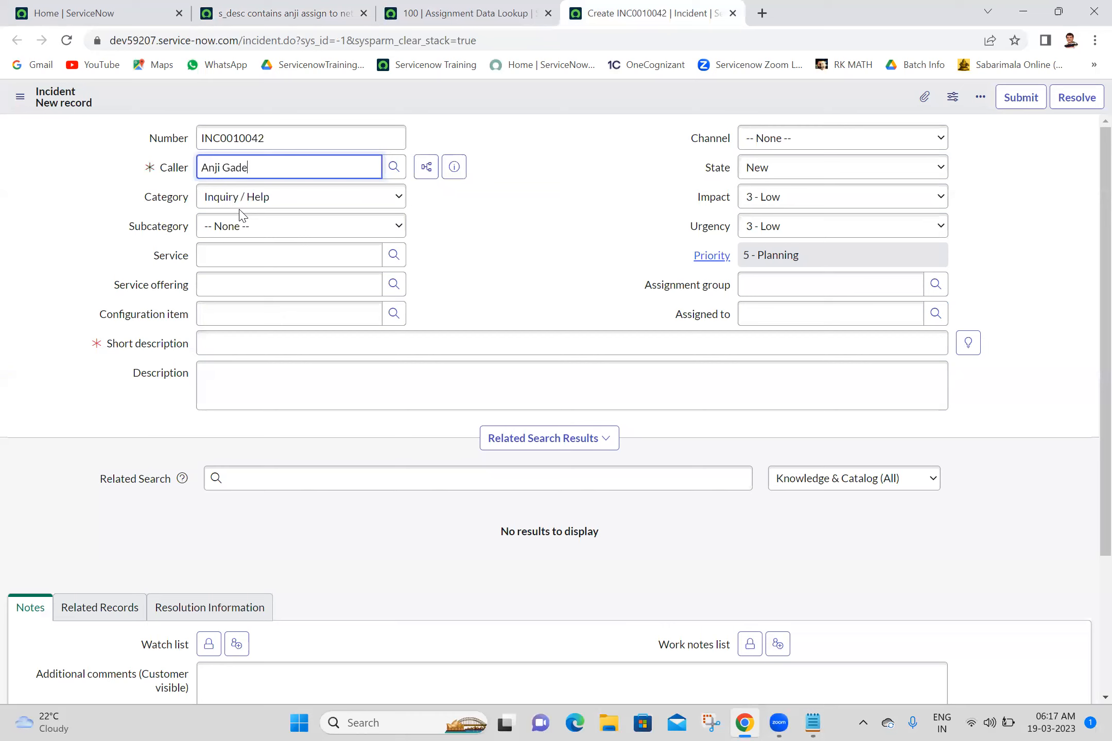
# Step: Enter test followed by the caller's first name as the incident's short description and set Category to Network
pyautogui.click(260, 344)
pyautogui.write('test anji')
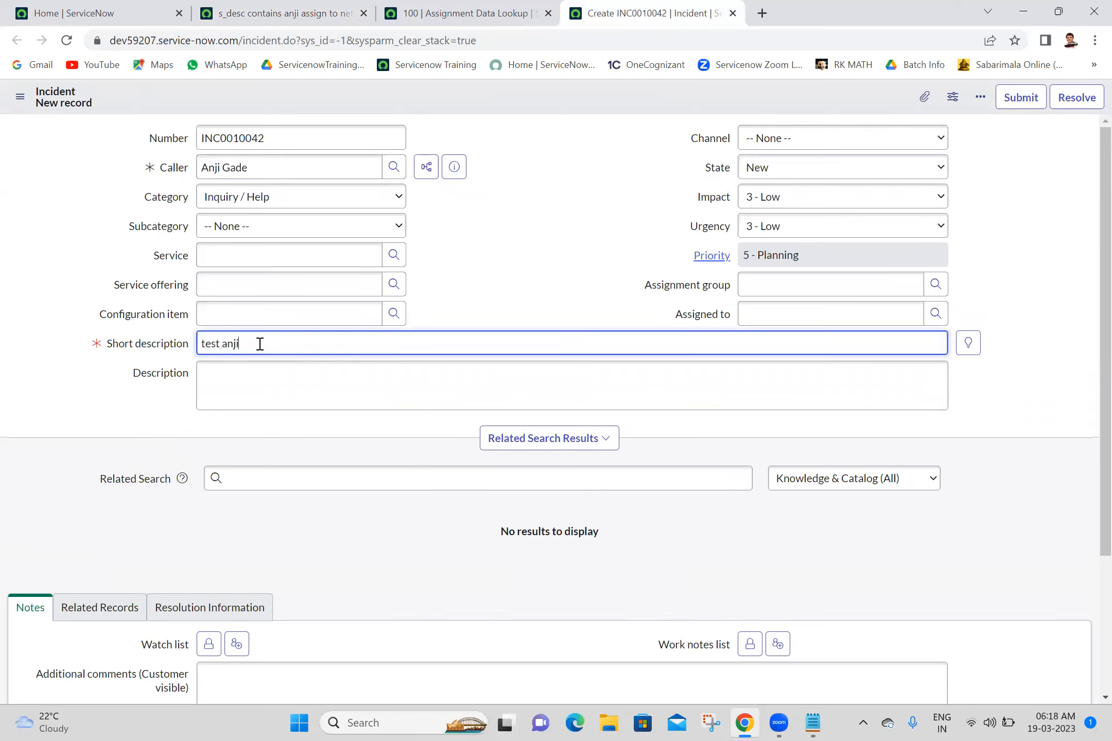
pyautogui.click(298, 193)
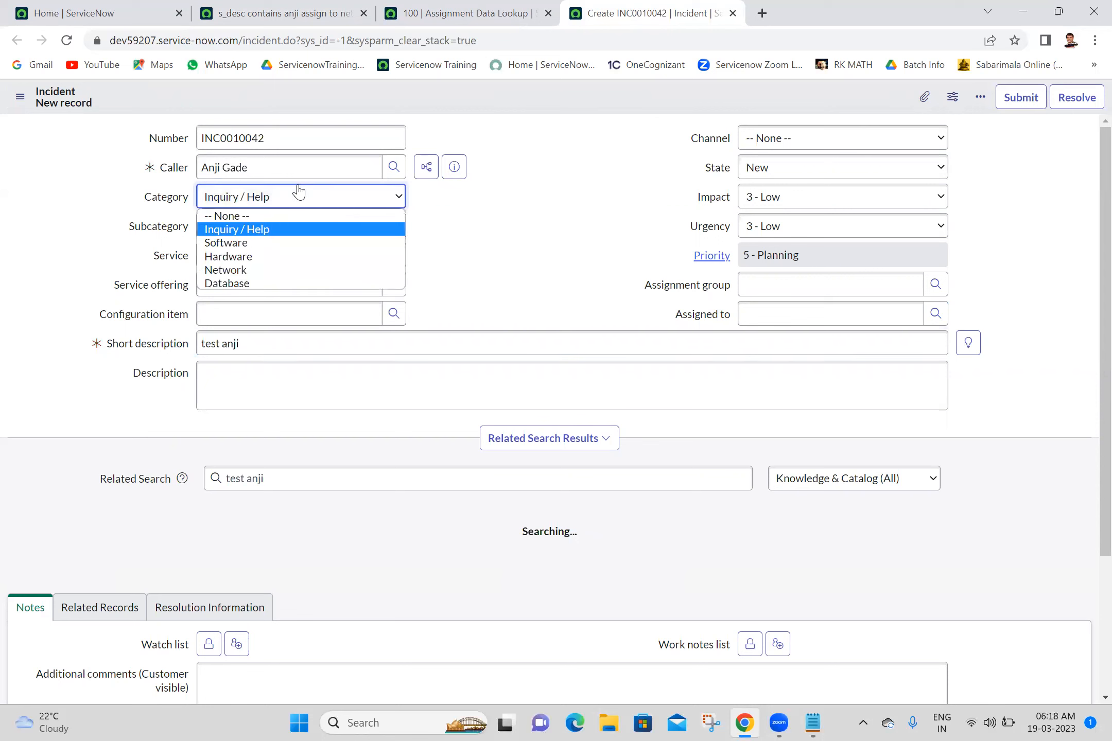
pyautogui.click(218, 273)
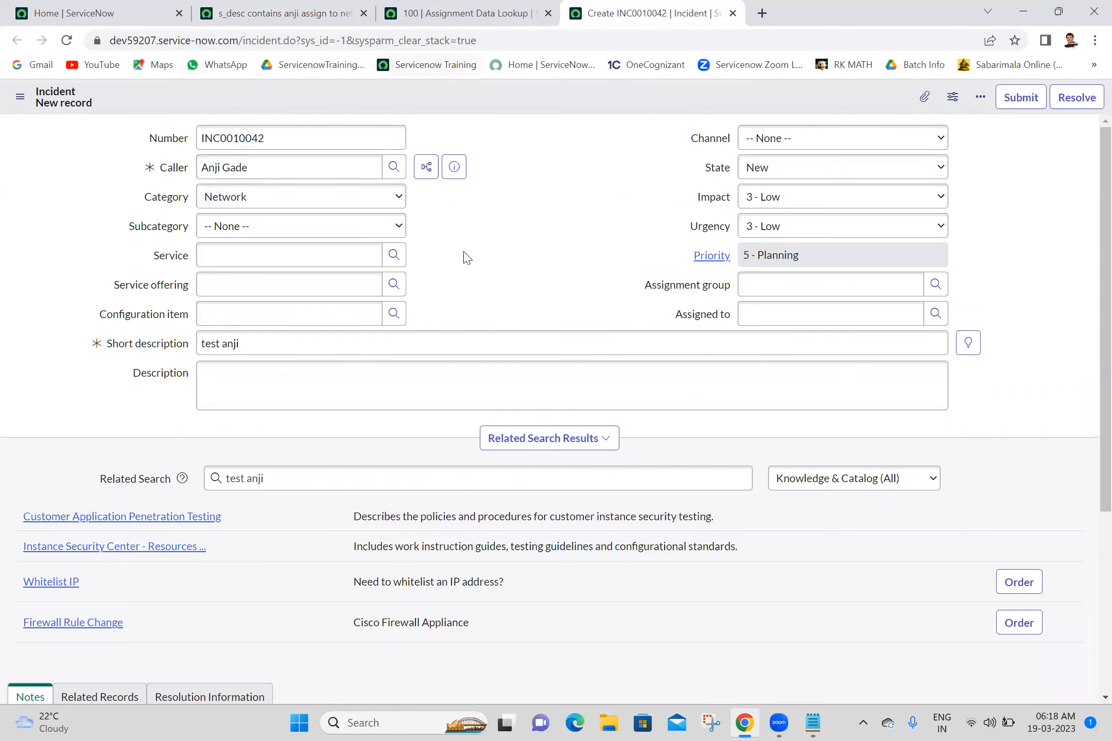
# Step: Check the rule's assignment user and group, and save the new incident without leaving its form
pyautogui.click(273, 11)
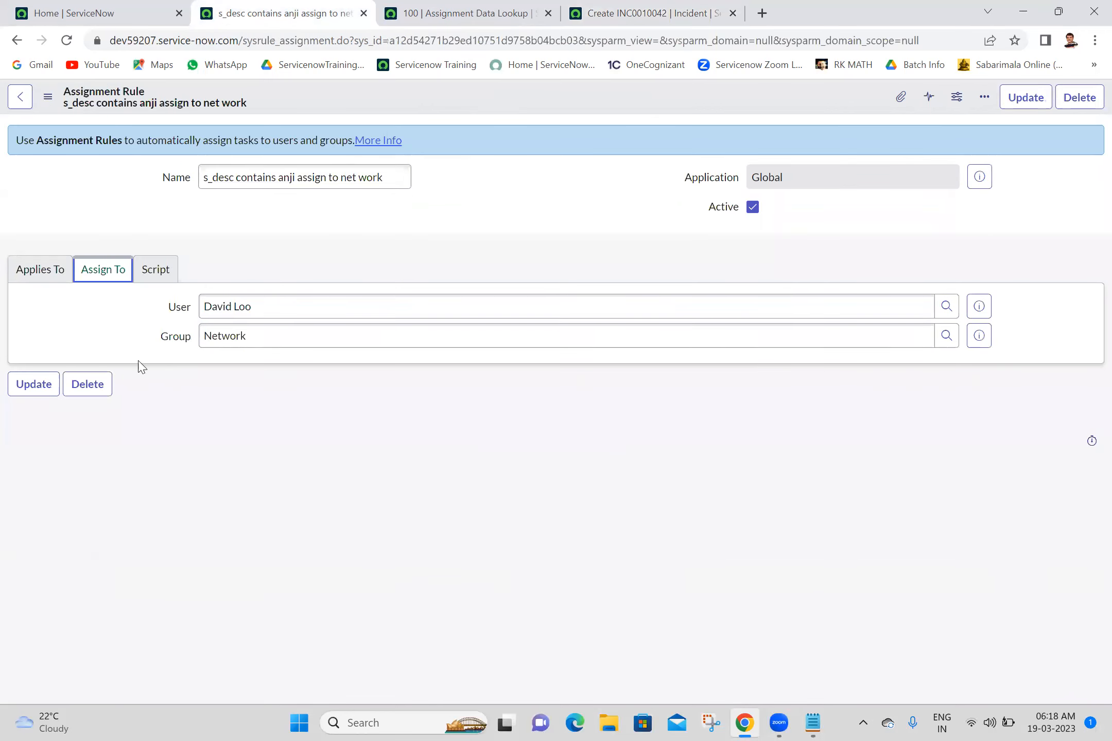
pyautogui.click(586, 8)
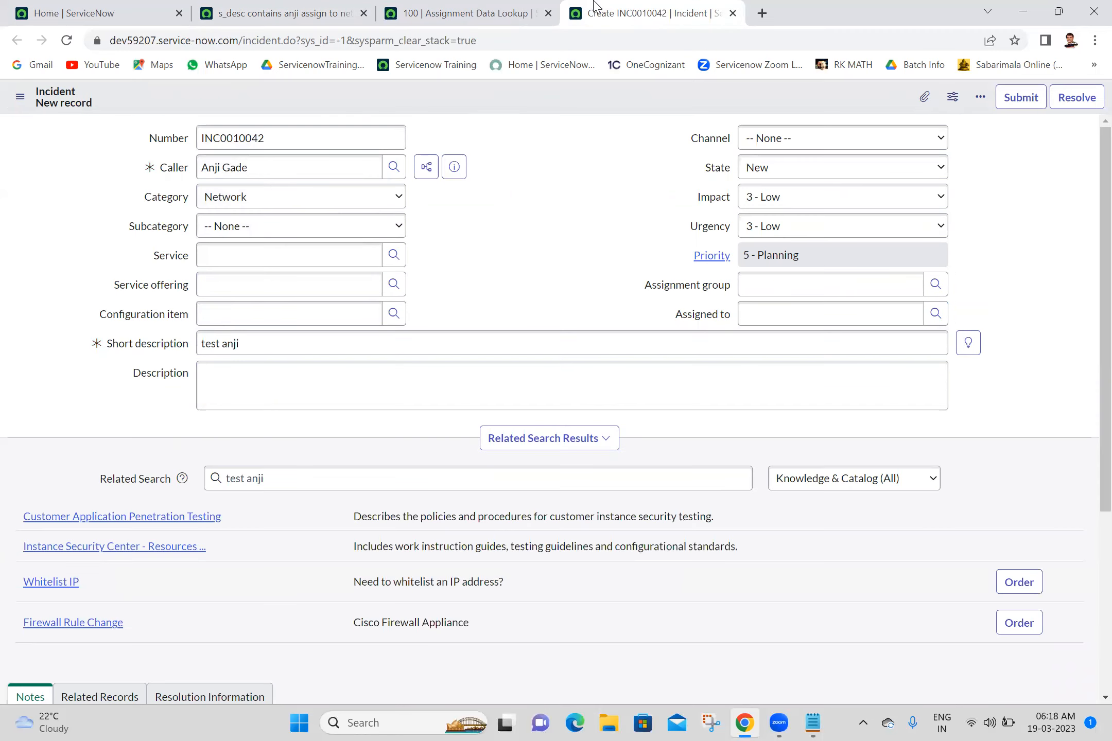
pyautogui.rightClick(472, 91)
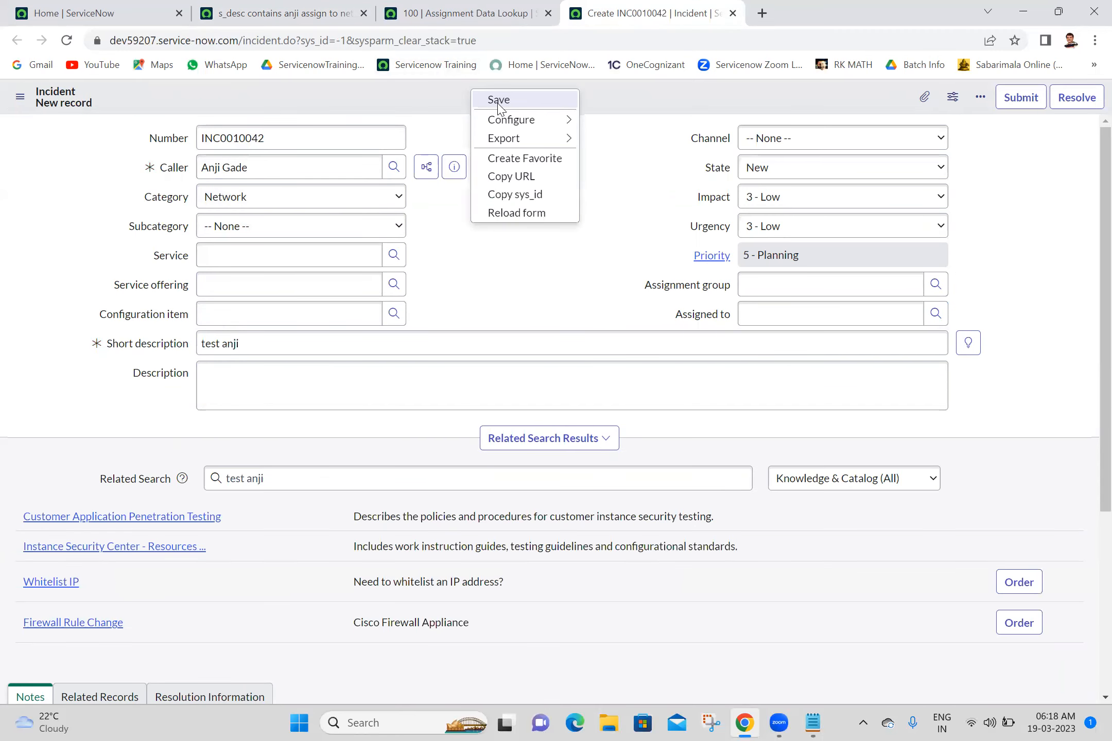
pyautogui.click(498, 101)
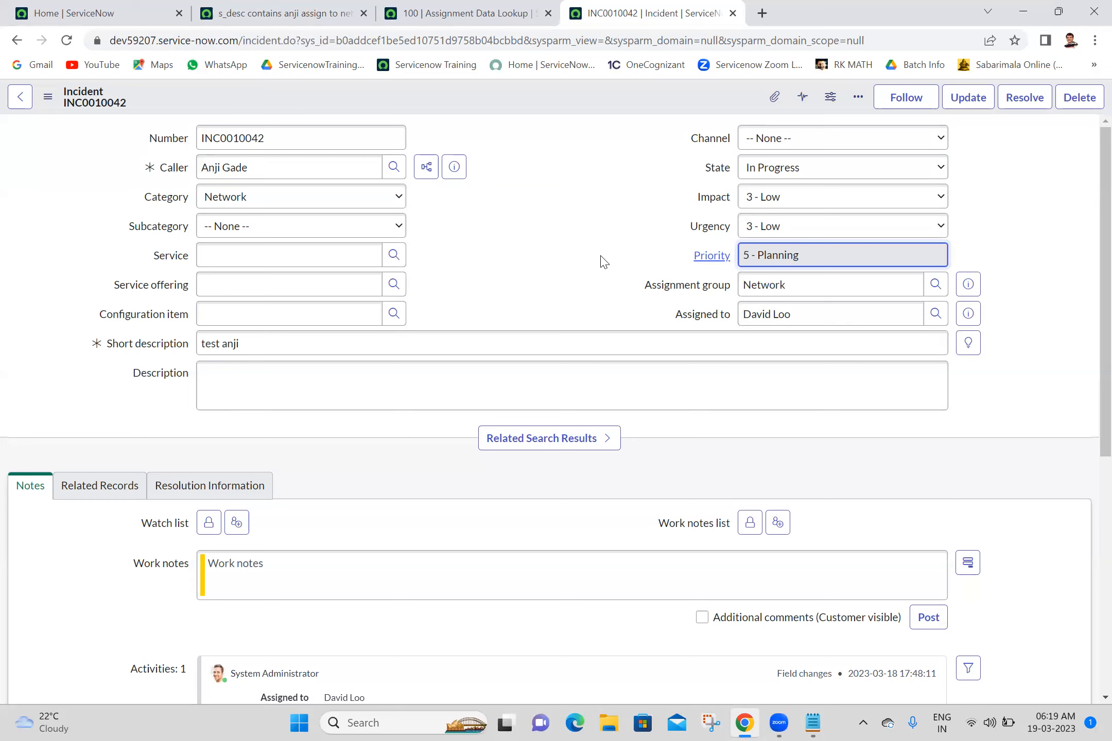
# Step: Revisit the assignment lookup and assignment rule records, and close all browser tabs except the ServiceNow home page
pyautogui.click(525, 9)
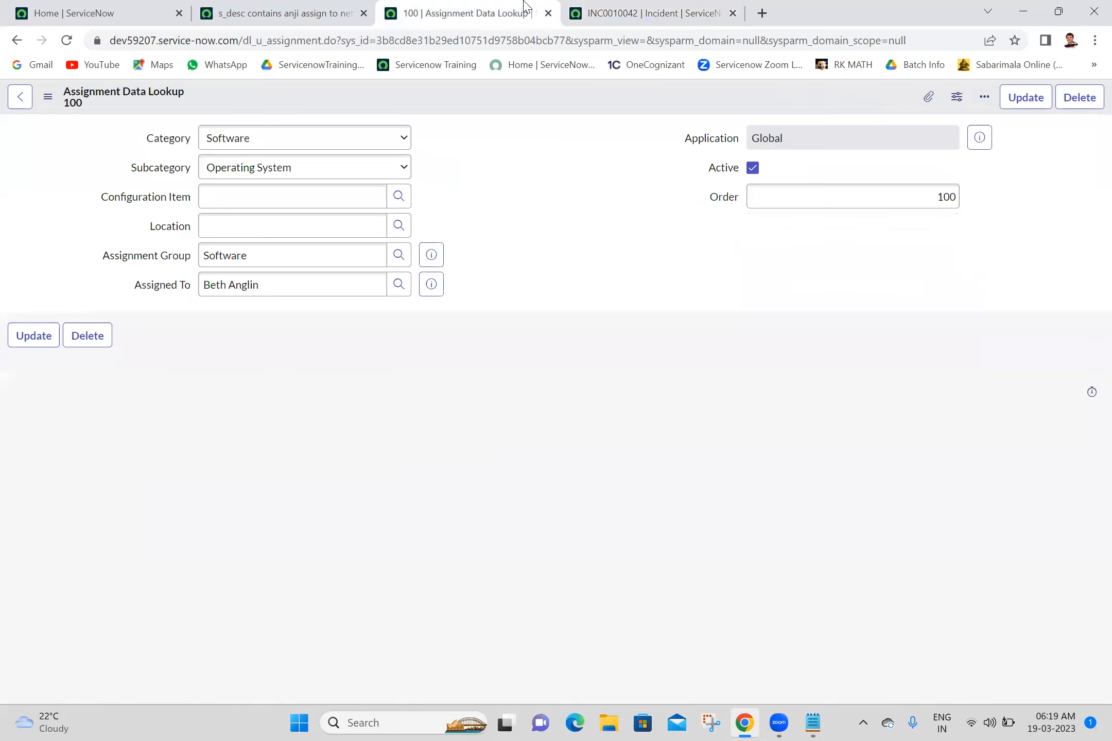
pyautogui.click(318, 11)
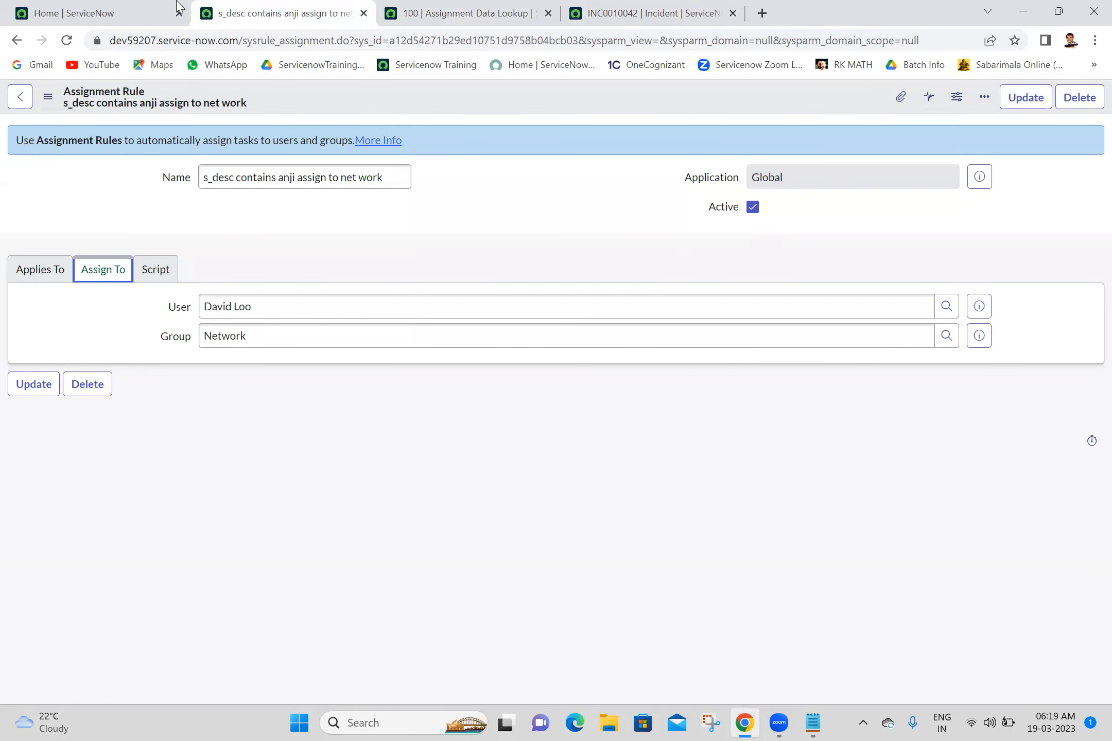
pyautogui.click(50, 7)
pyautogui.rightClick(50, 7)
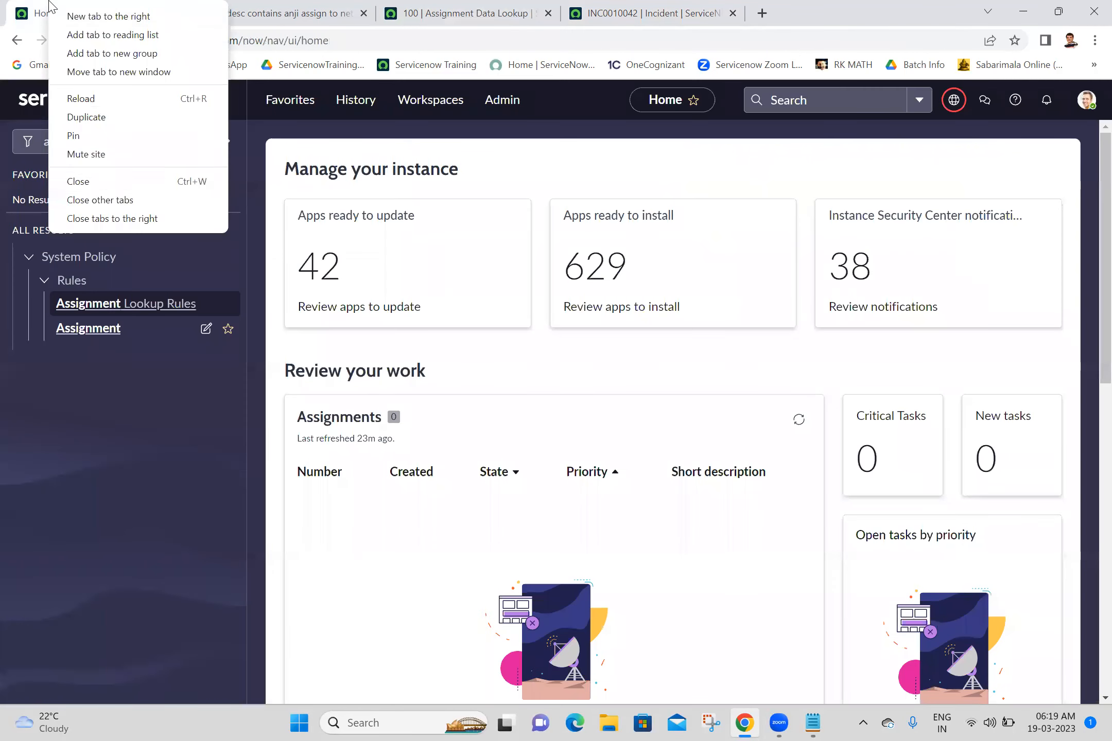
pyautogui.click(187, 218)
pyautogui.click(803, 722)
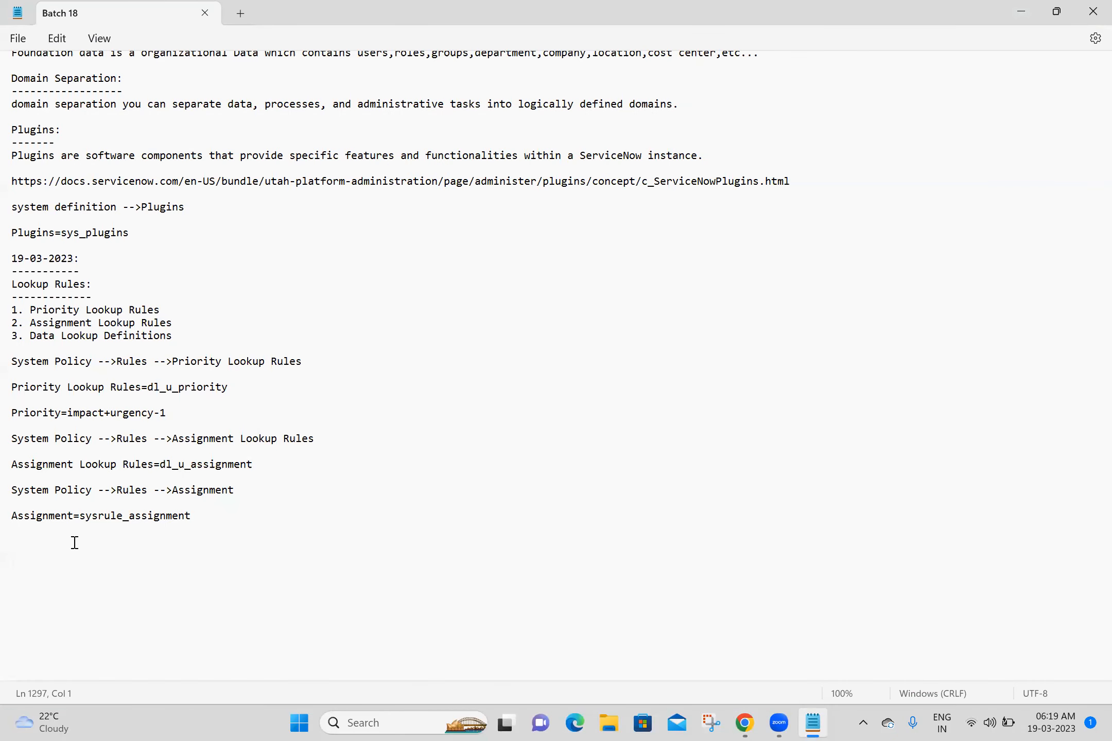
pyautogui.click(75, 542)
pyautogui.write('Data')
pyautogui.press('BackSpace')
pyautogui.press('BackSpace')
pyautogui.press('BackSpace')
pyautogui.press('BackSpace')
pyautogui.click(754, 724)
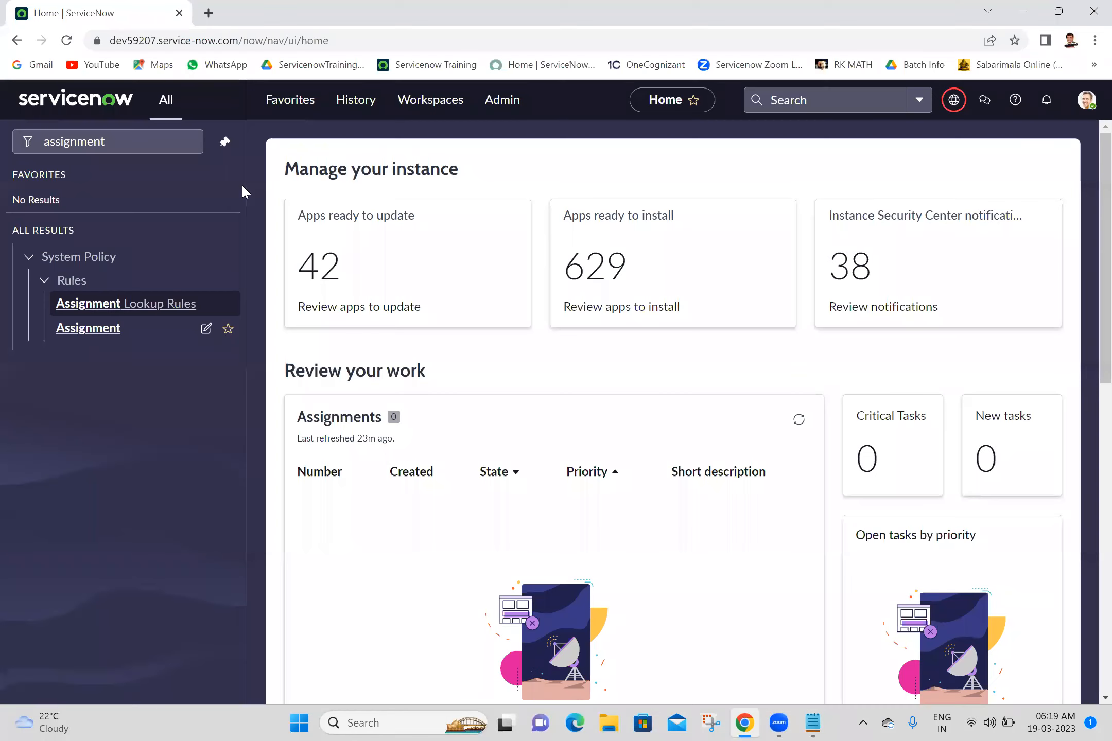
# Step: Filter the ServiceNow application navigator for data look
pyautogui.doubleClick(148, 146)
pyautogui.write('data')
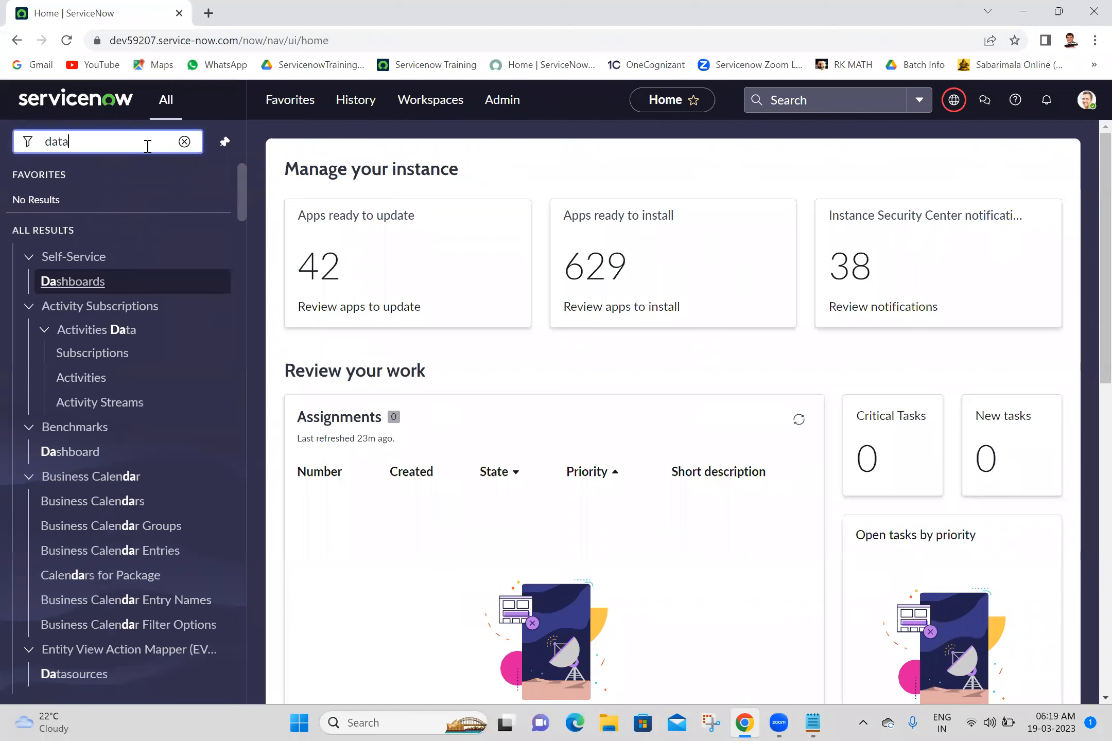
pyautogui.write(' look')
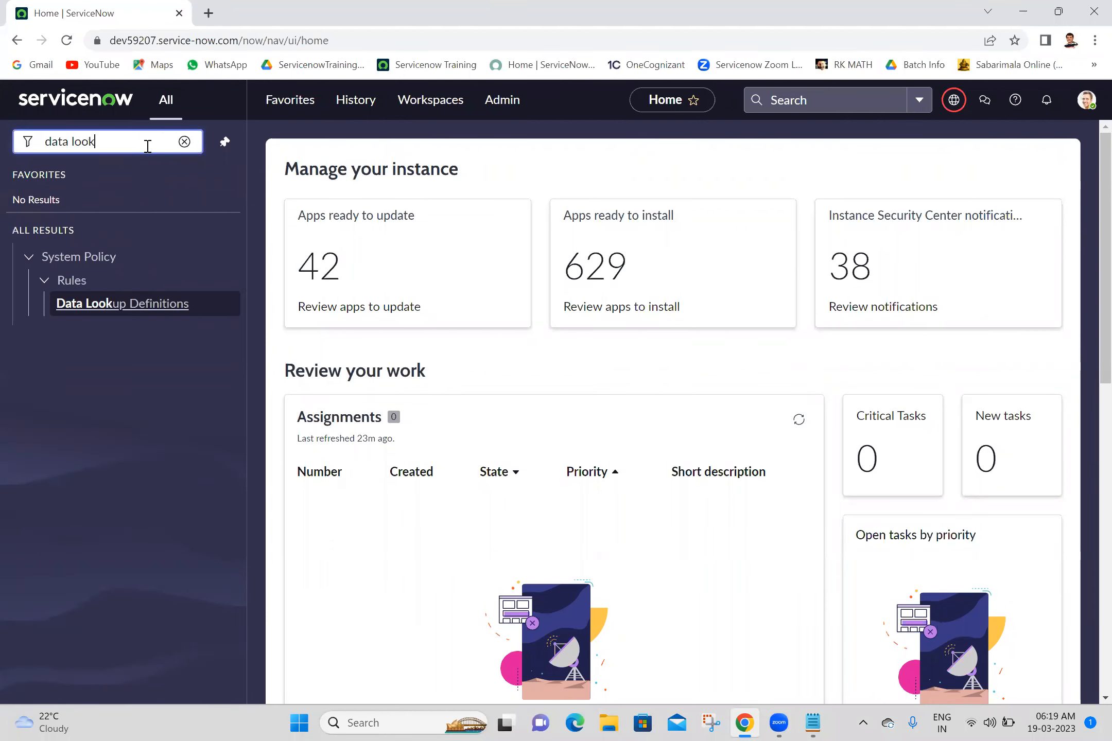
# Step: Switch to the Notepad class notes and add the line System Policy -->Rules -->Data Lookup Definitions, reusing the existing path text
pyautogui.click(812, 723)
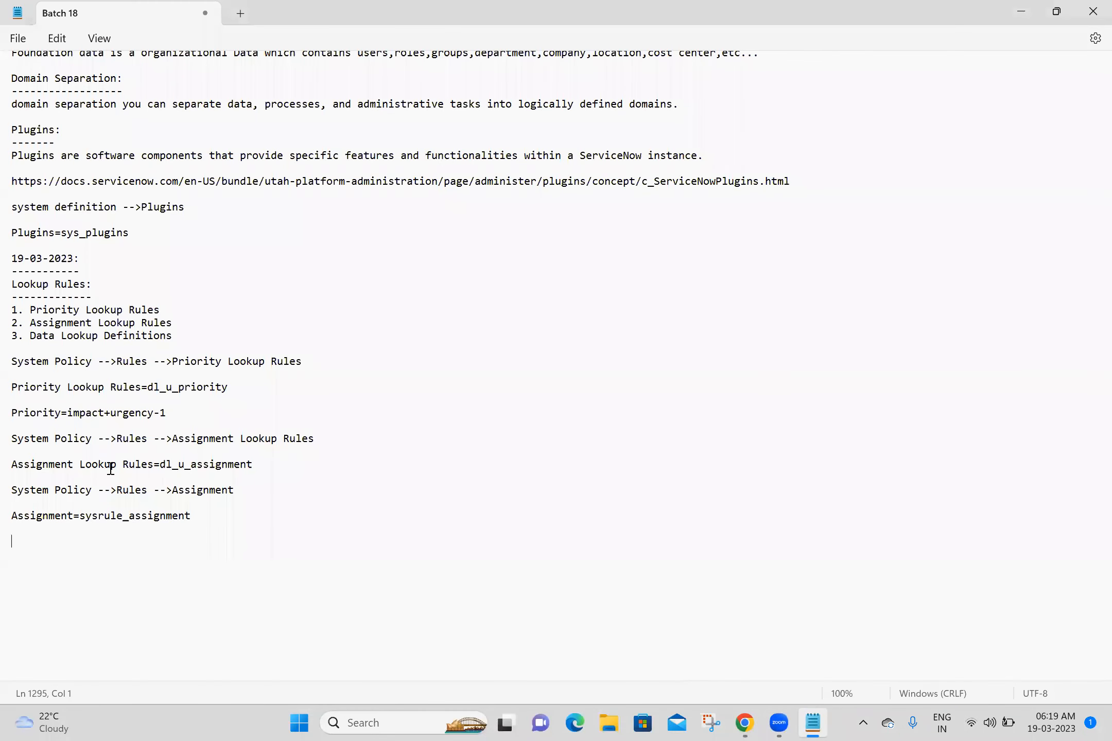
pyautogui.moveTo(12, 490); pyautogui.dragTo(176, 490)
pyautogui.hotkey('ctrl', 'c')
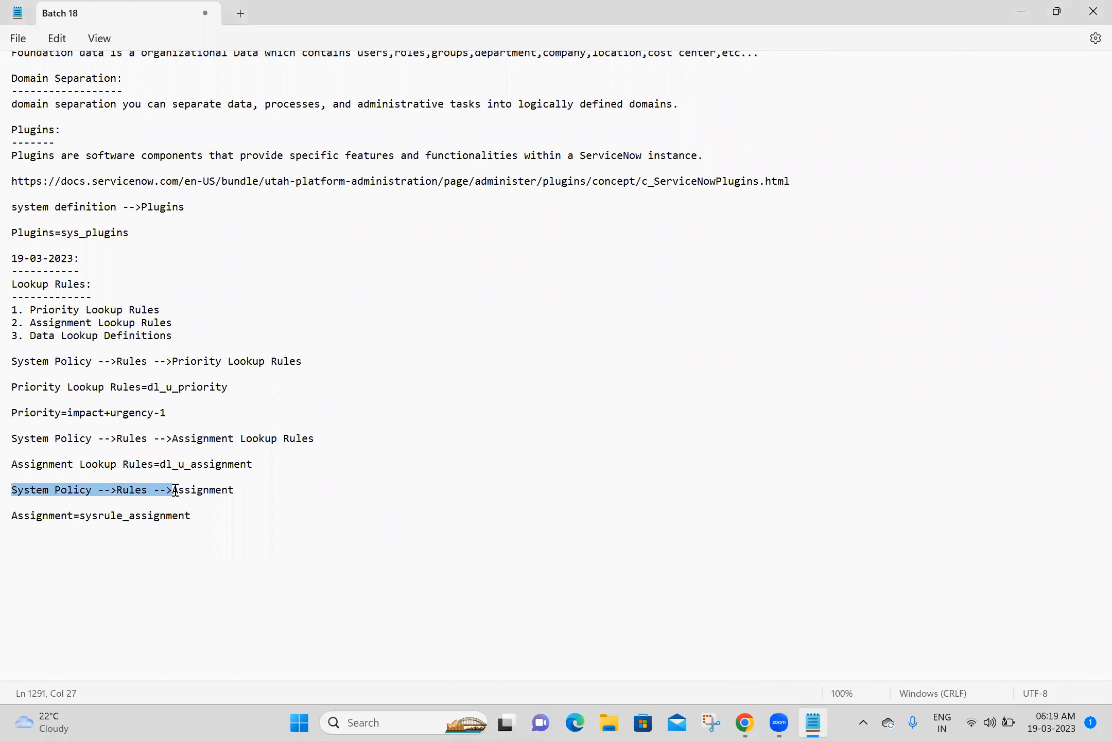
pyautogui.click(96, 537)
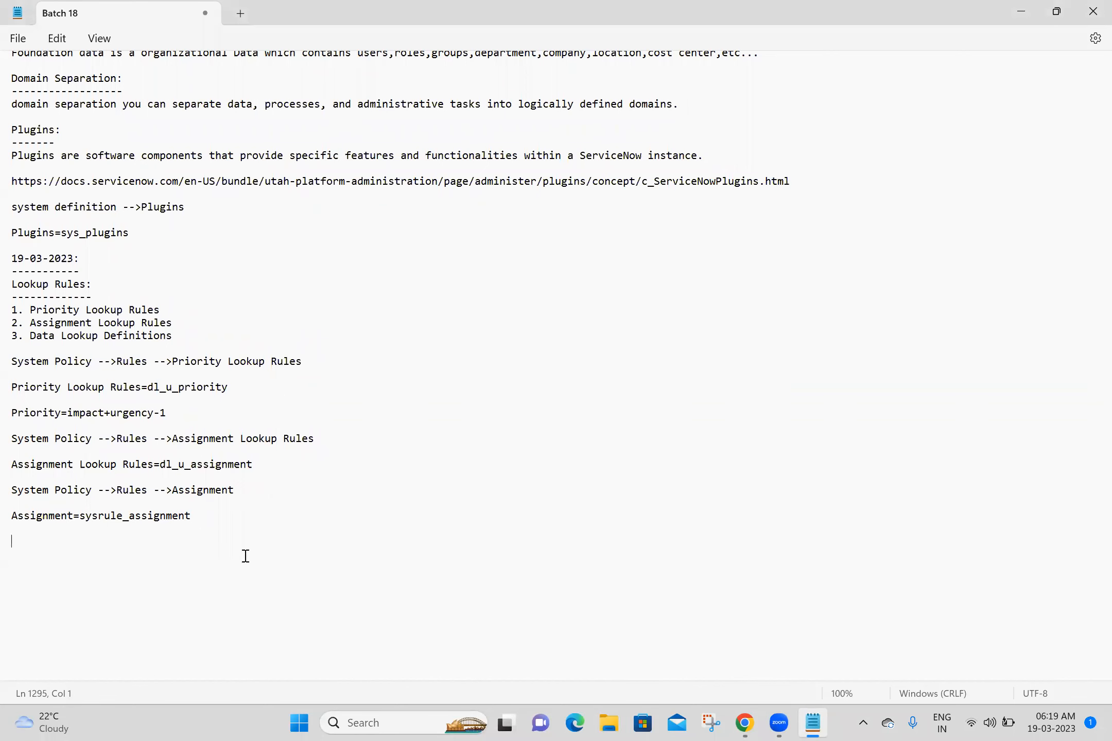
pyautogui.hotkey('ctrl', 'v')
pyautogui.write('D')
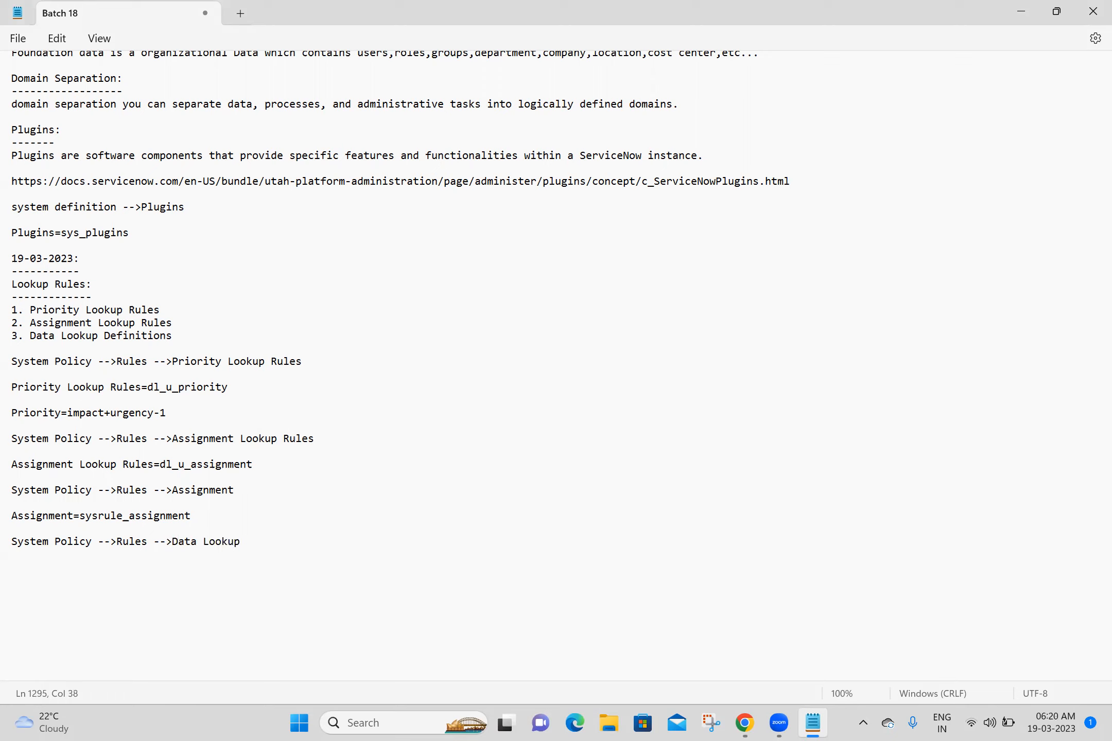
pyautogui.write('Definitions')
# Step: Begin the table name entry with Data Lookup Definitions= below the new path line and save the notes
pyautogui.write('Look')
pyautogui.write('up Definitions')
pyautogui.write('=')
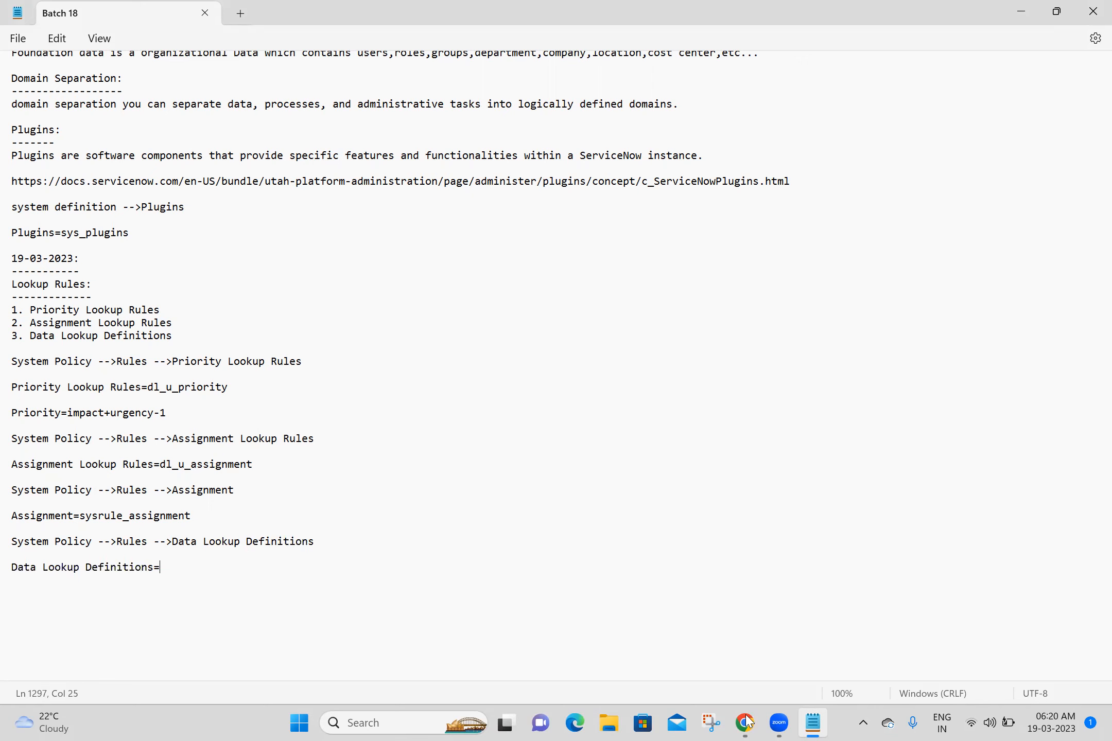
# Step: Switch to ServiceNow, open the Data Lookup Definitions list in a new browser tab and copy its table name dl_definition from the address
pyautogui.keyDown('ctrl'); pyautogui.click(166, 309); pyautogui.keyUp('ctrl')
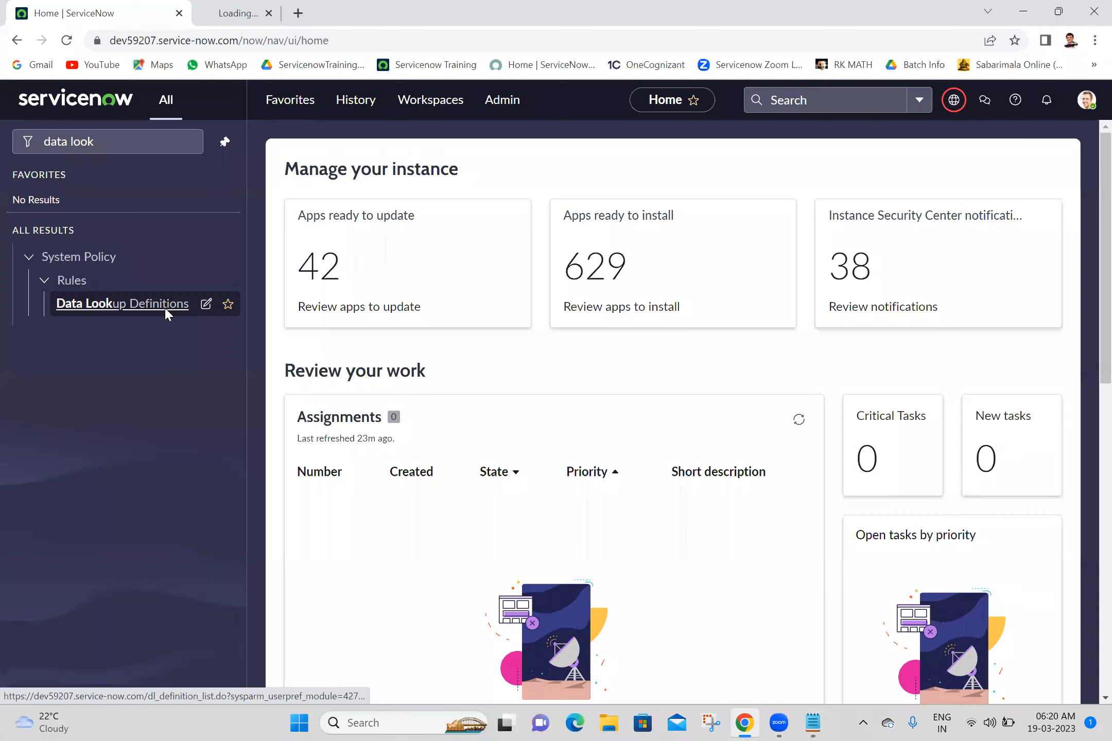
pyautogui.click(329, 6)
pyautogui.moveTo(242, 42); pyautogui.dragTo(302, 45)
pyautogui.hotkey('ctrl', 'c')
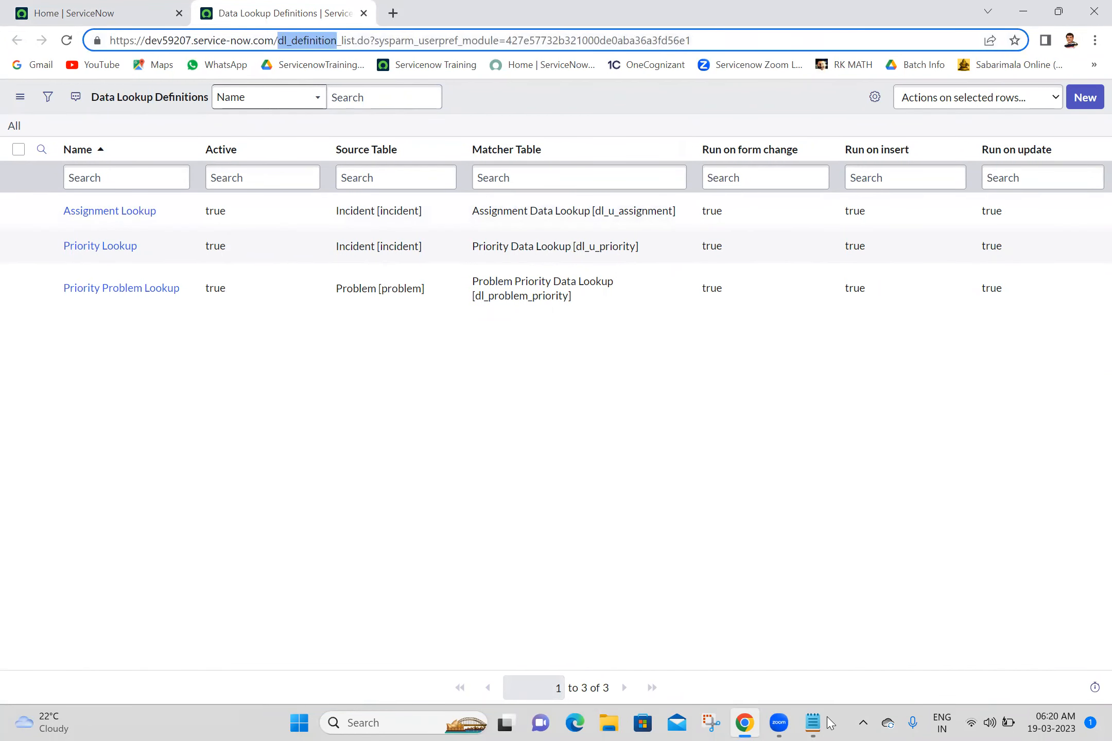
# Step: Switch to the Notepad class notes, complete the Data Lookup Definitions= entry with dl_definition and add blank lines below it
pyautogui.click(813, 723)
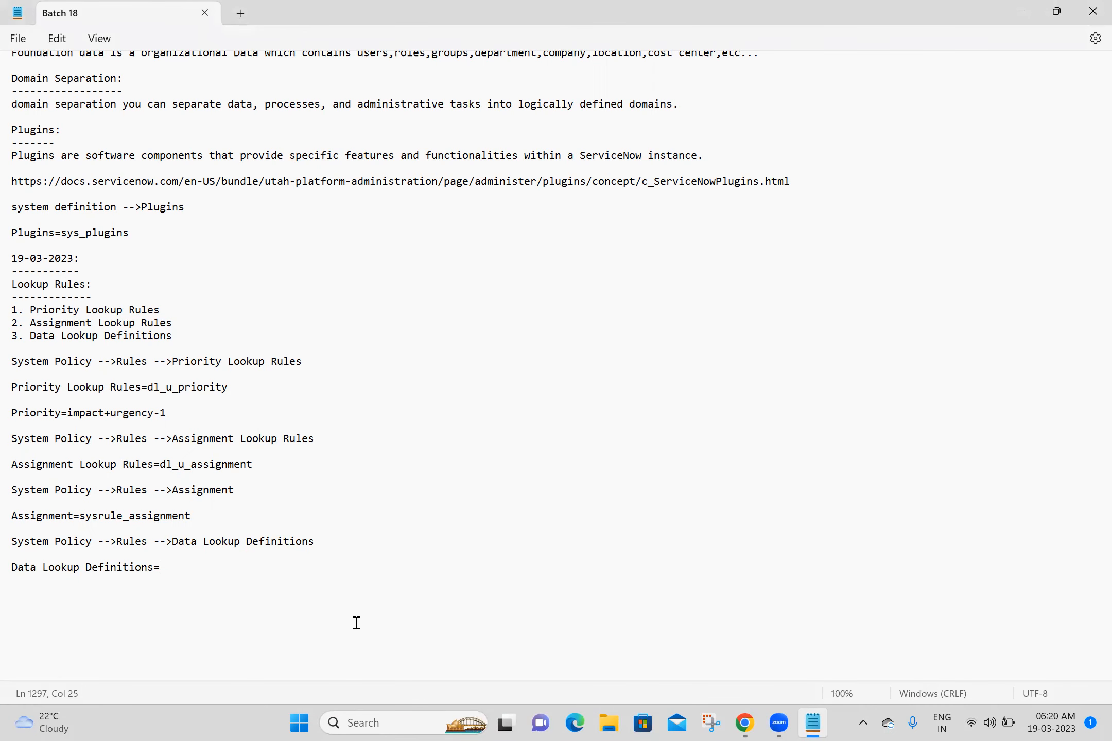
pyautogui.hotkey('ctrl', 'v')
pyautogui.press('Return')
pyautogui.press('Return')
pyautogui.press('Return')
# Step: Switch to ServiceNow, open the Priority Lookup definition in a new browser tab and examine its matcher and setter field definitions
pyautogui.click(744, 723)
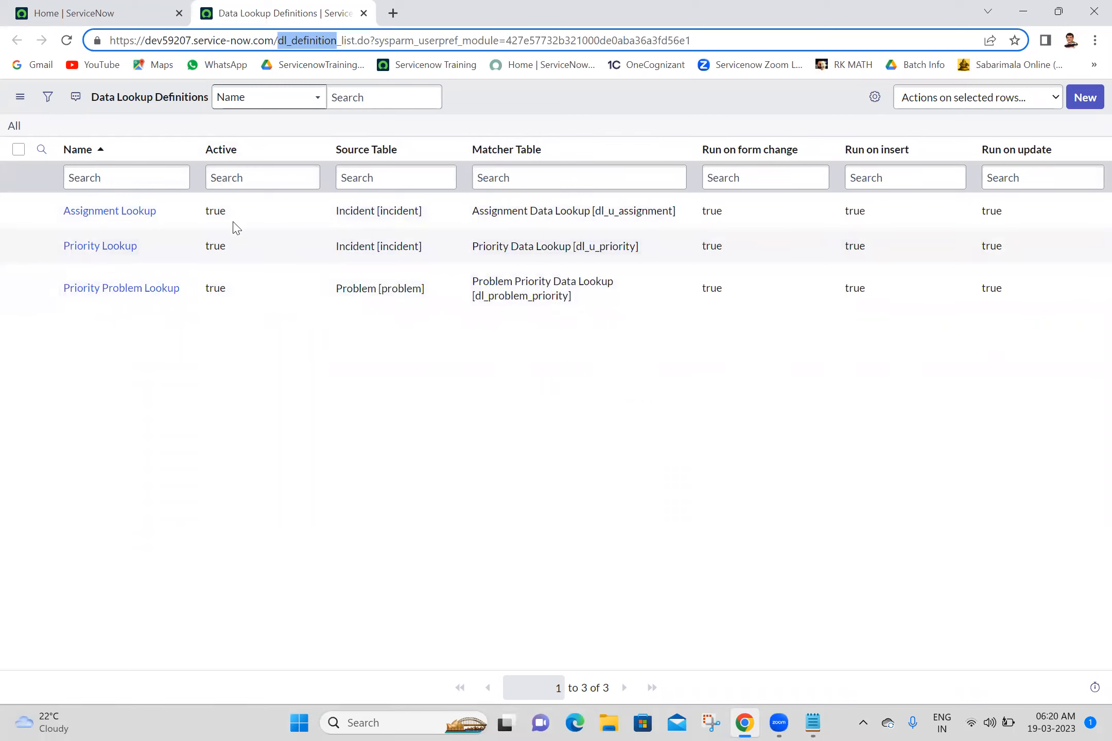
pyautogui.click(252, 417)
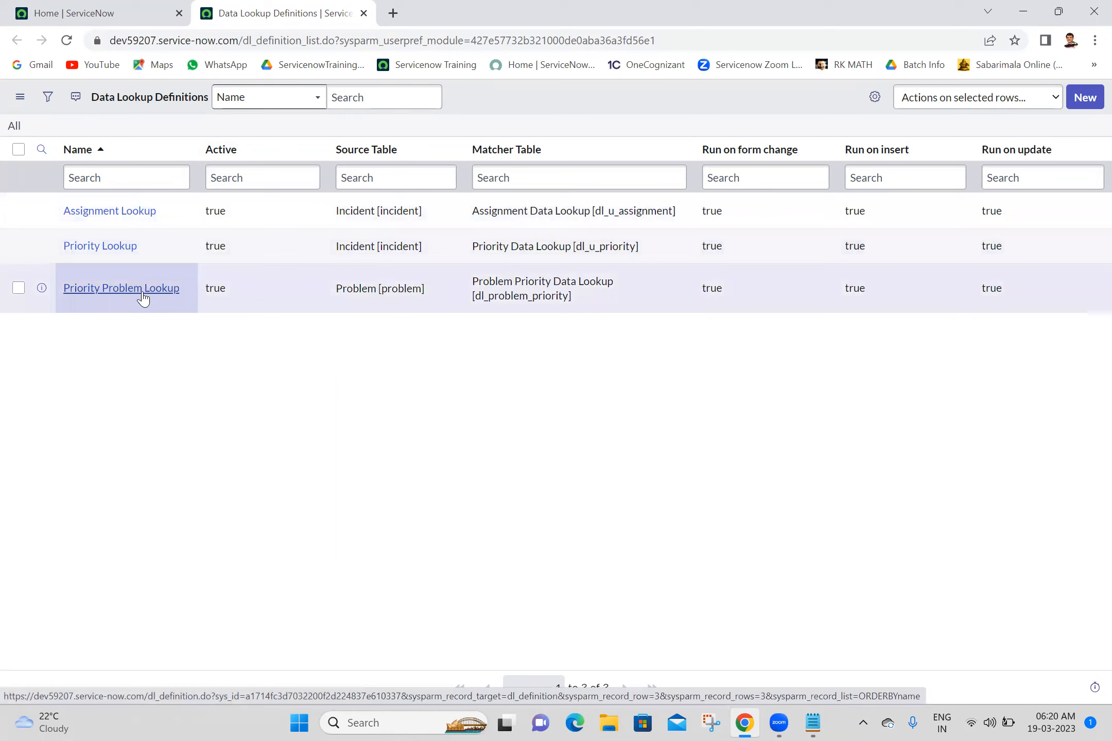
pyautogui.middleClick(128, 248)
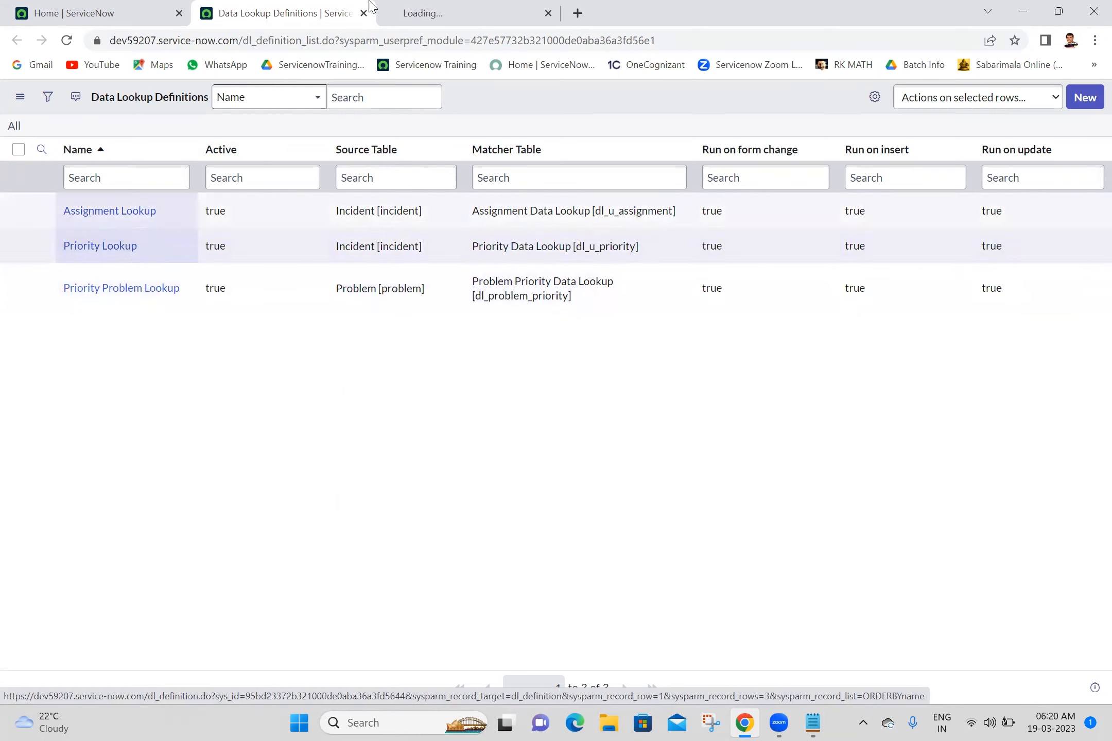
pyautogui.click(425, 8)
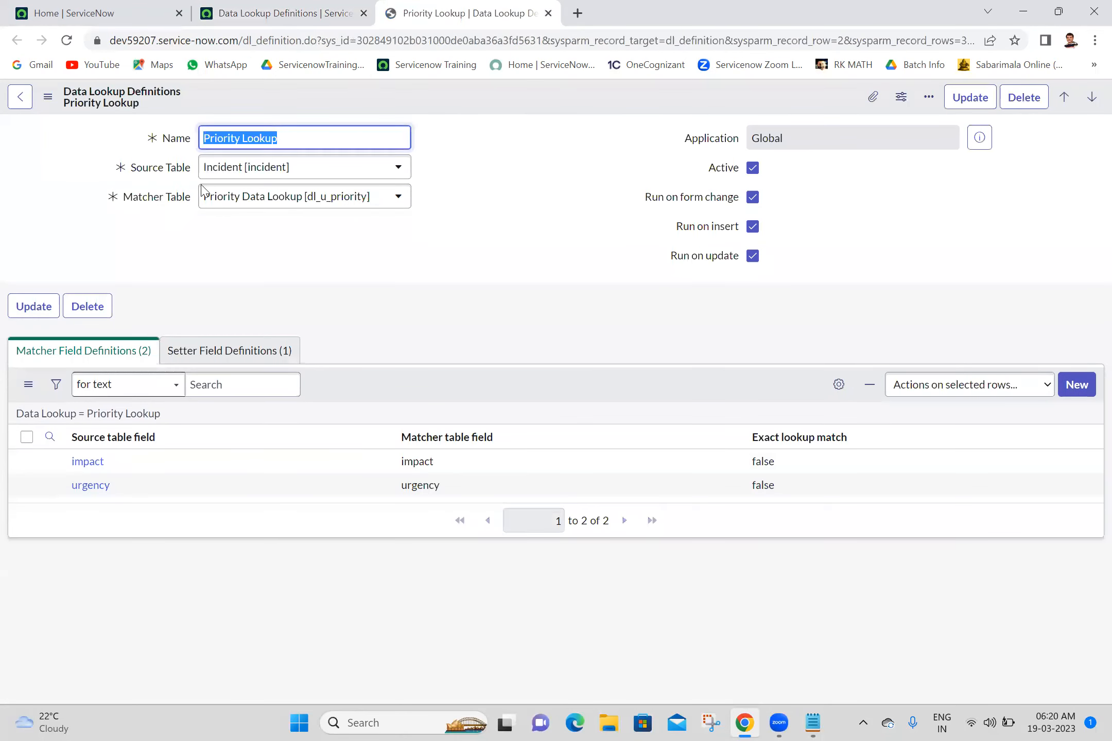
pyautogui.click(498, 159)
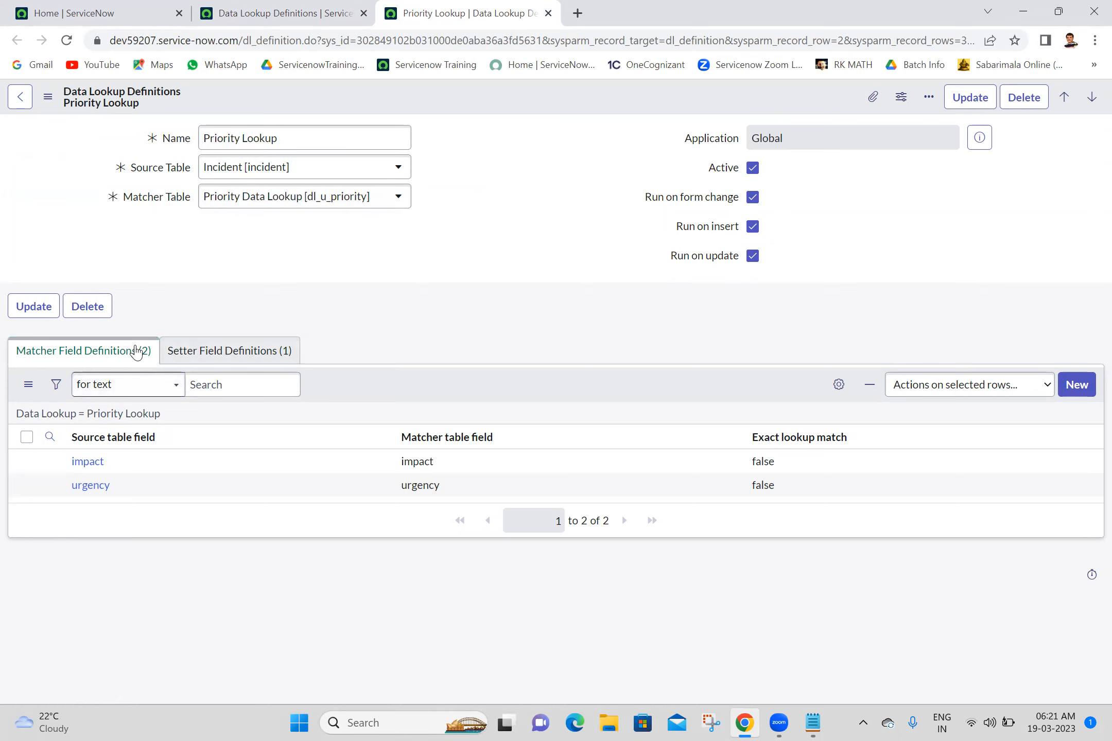
pyautogui.click(227, 353)
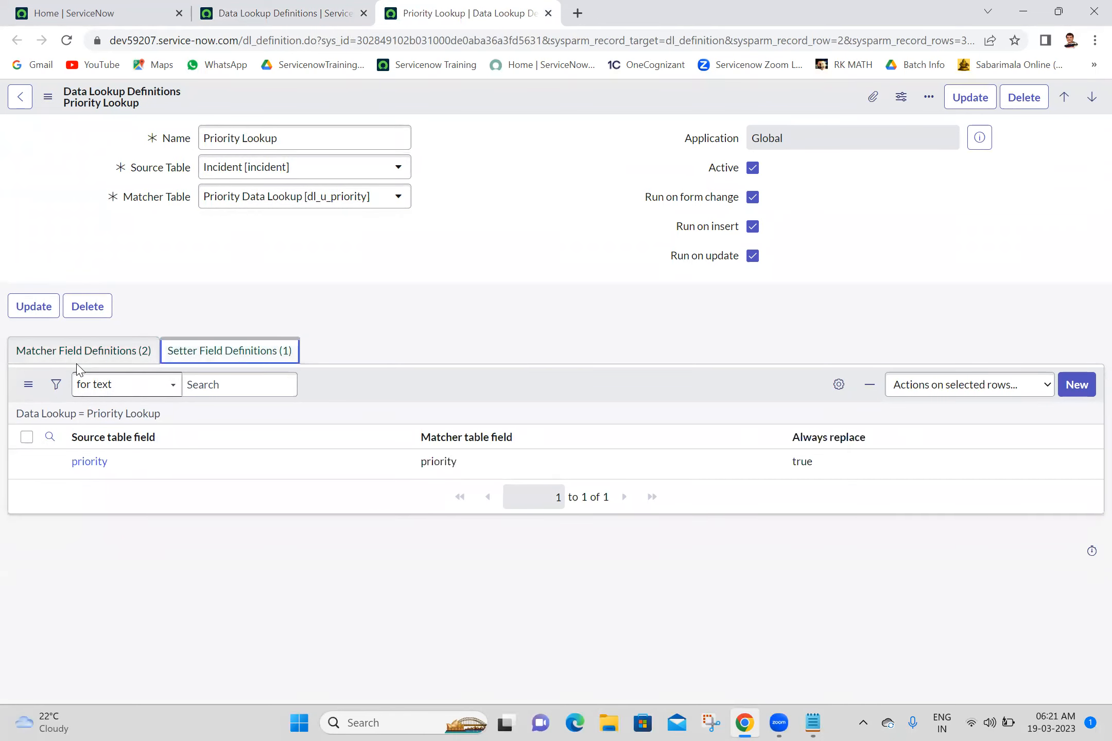
pyautogui.click(85, 352)
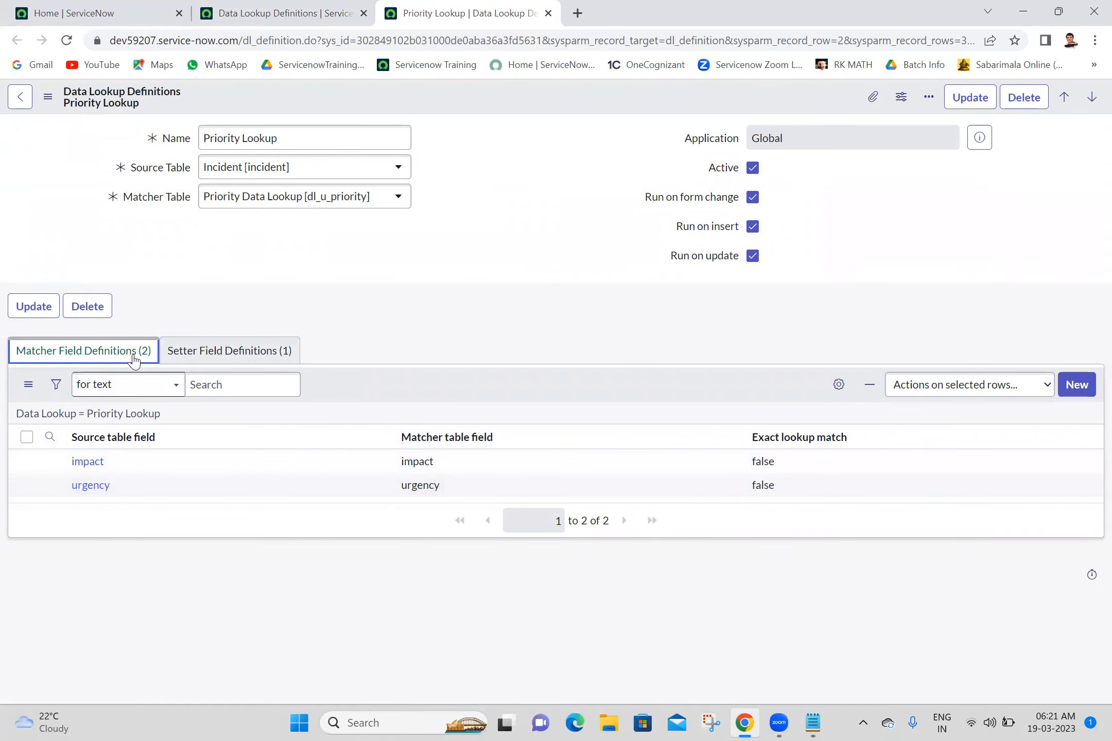
pyautogui.click(217, 357)
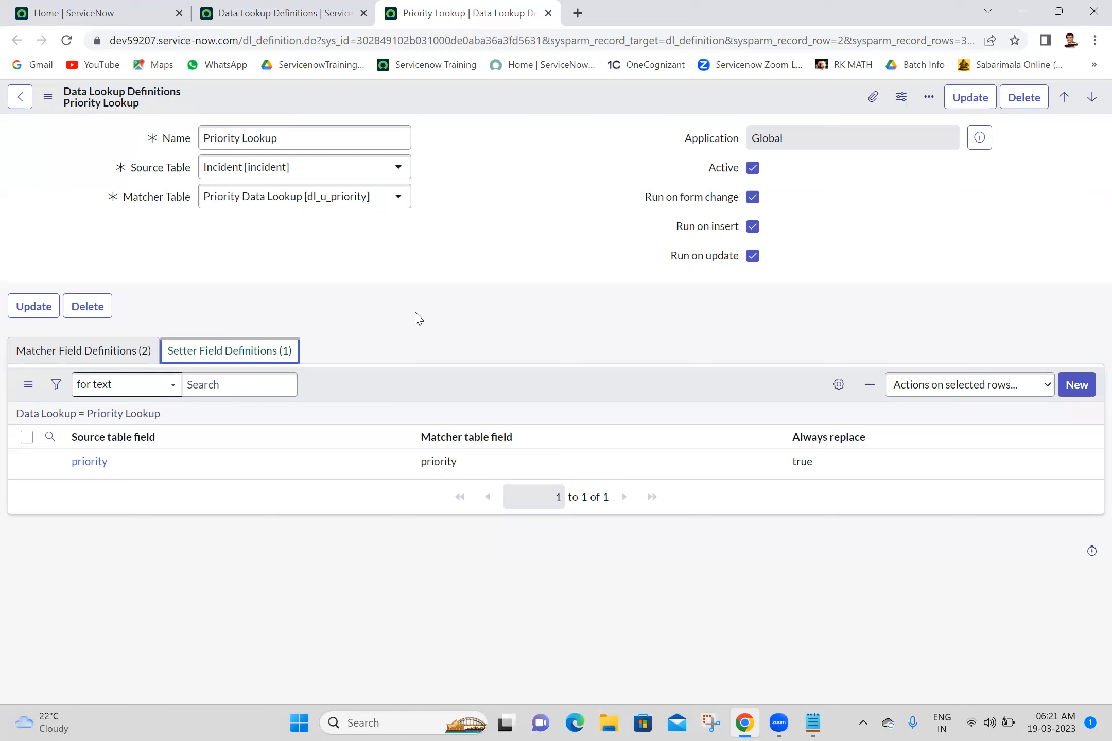
# Step: Open the Assignment Lookup definition in a new browser tab and compare its matcher and setter field definitions
pyautogui.click(296, 11)
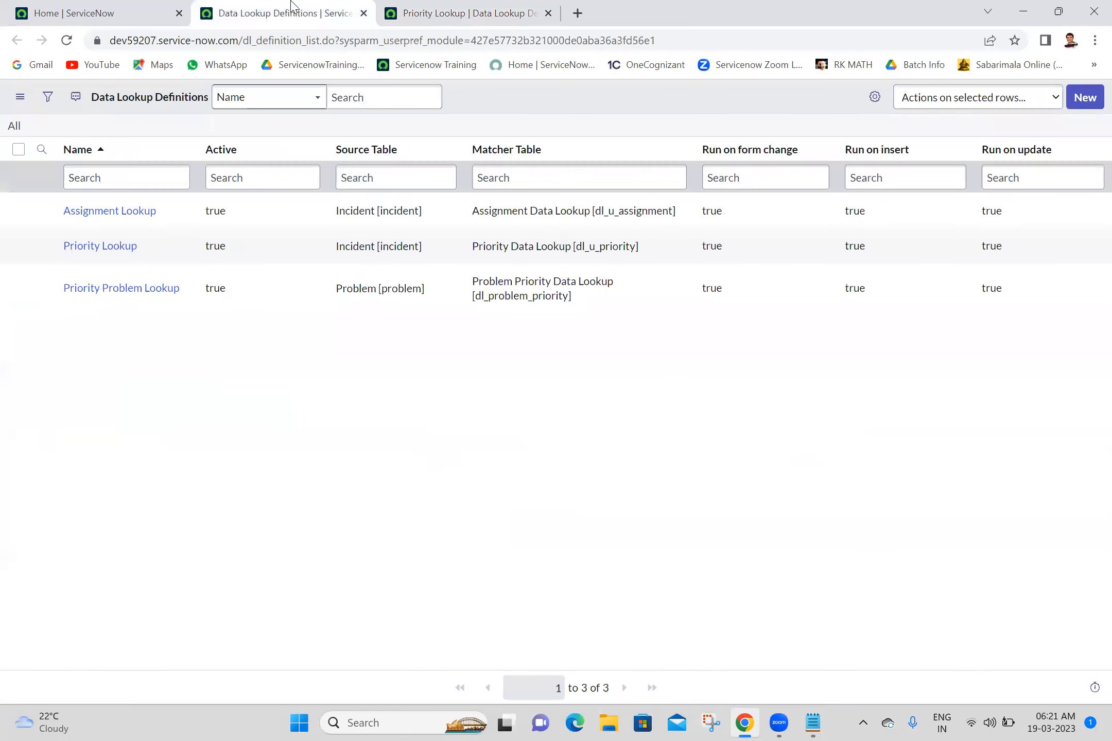
pyautogui.keyDown('ctrl'); pyautogui.click(124, 217); pyautogui.keyUp('ctrl')
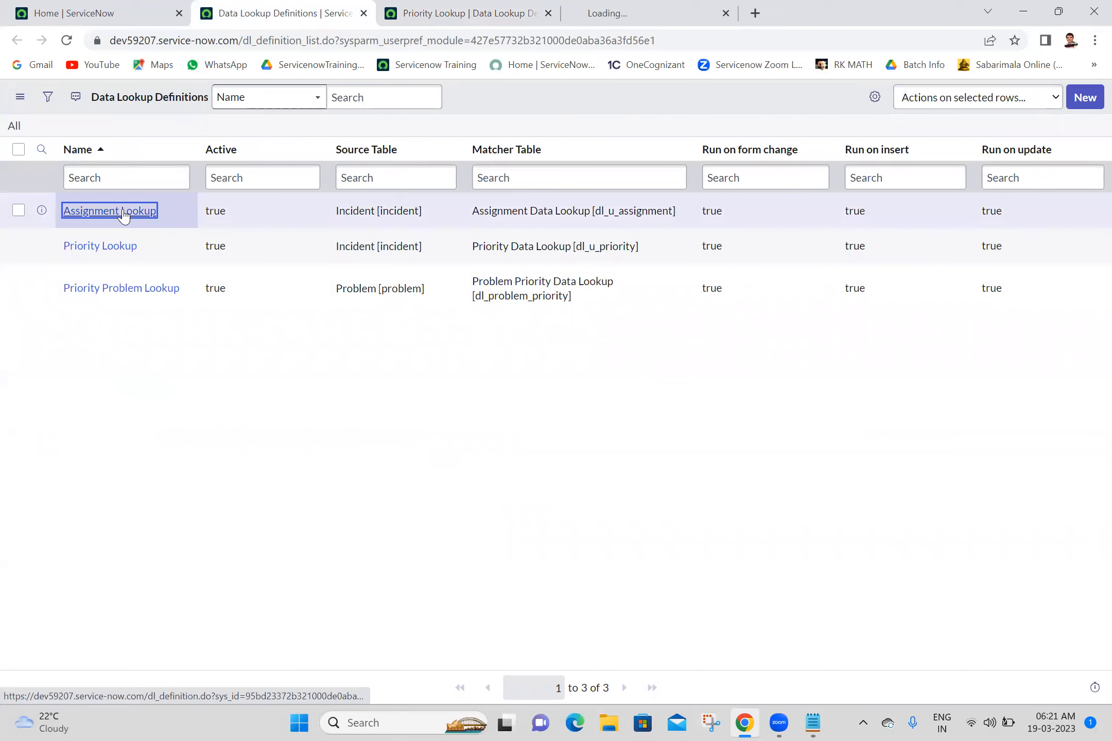
pyautogui.click(623, 12)
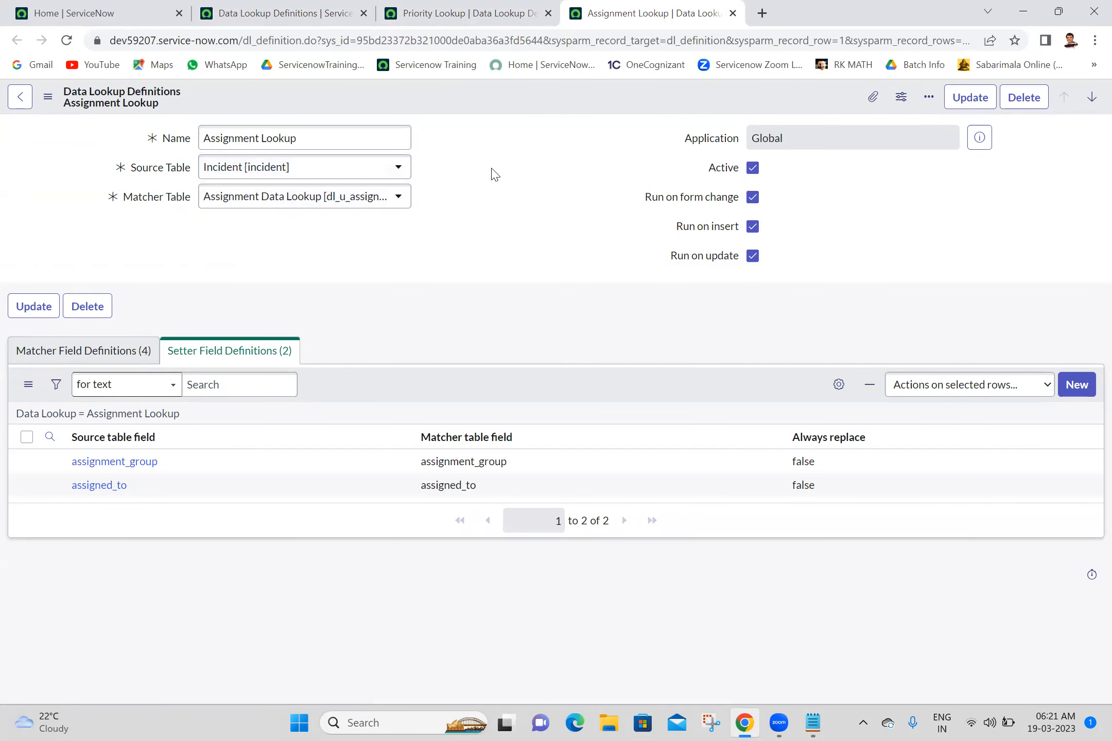
pyautogui.click(343, 206)
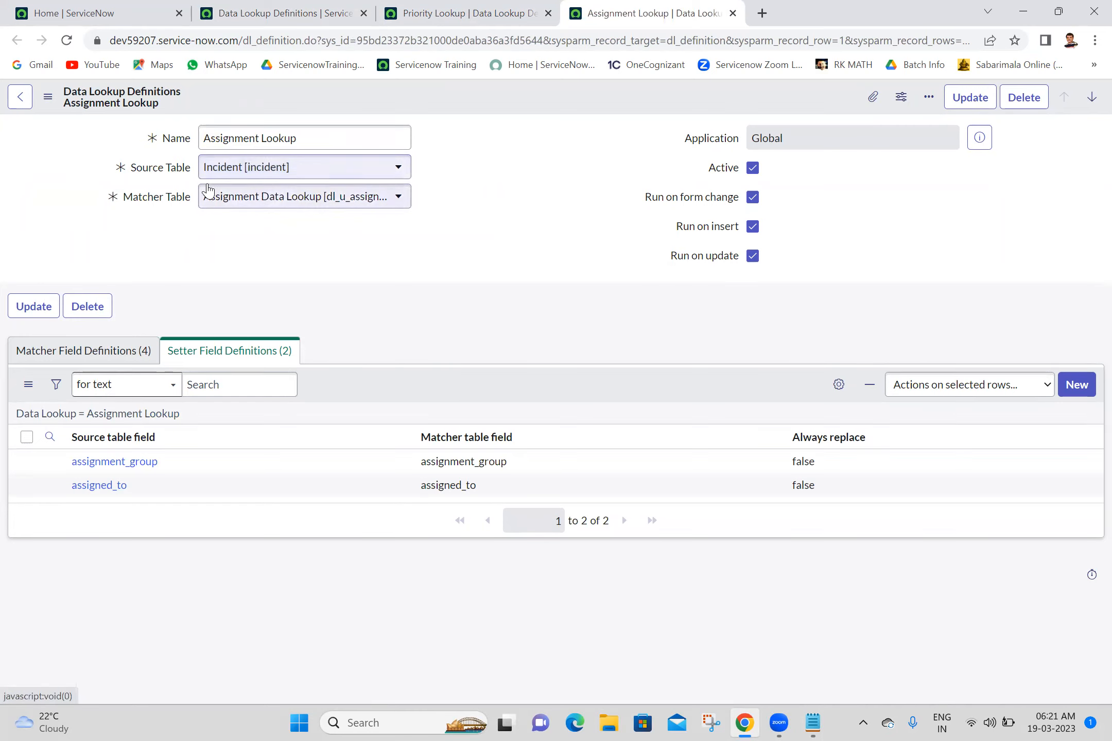
pyautogui.click(82, 350)
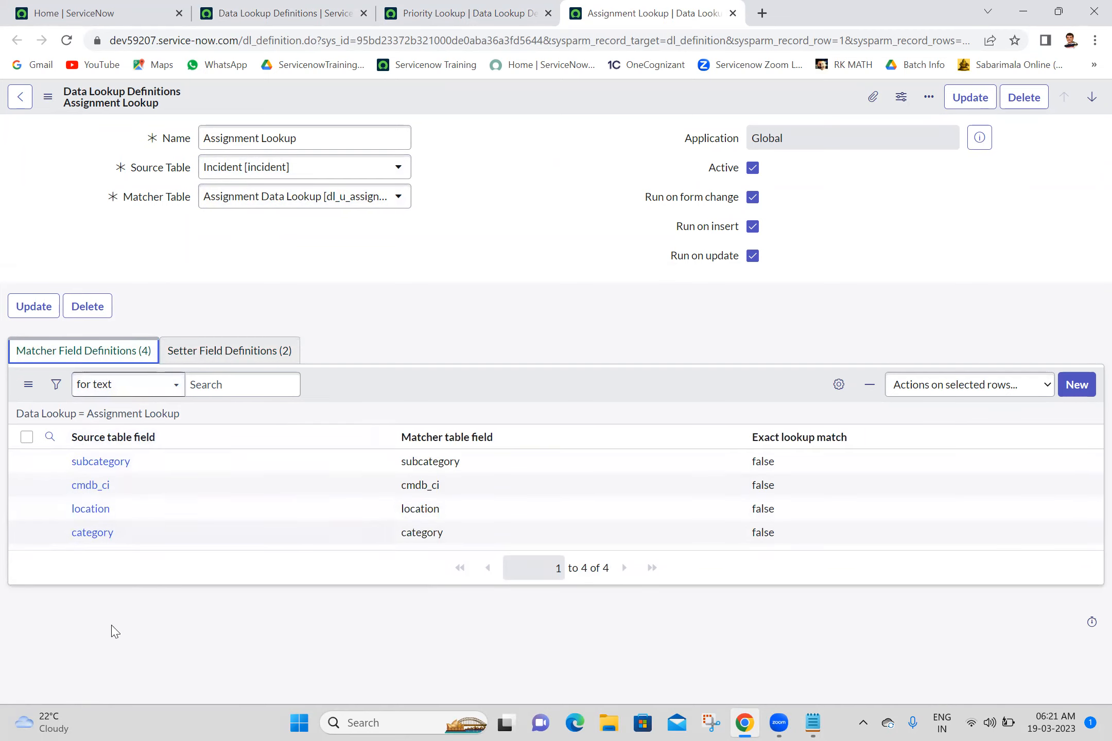
pyautogui.click(244, 354)
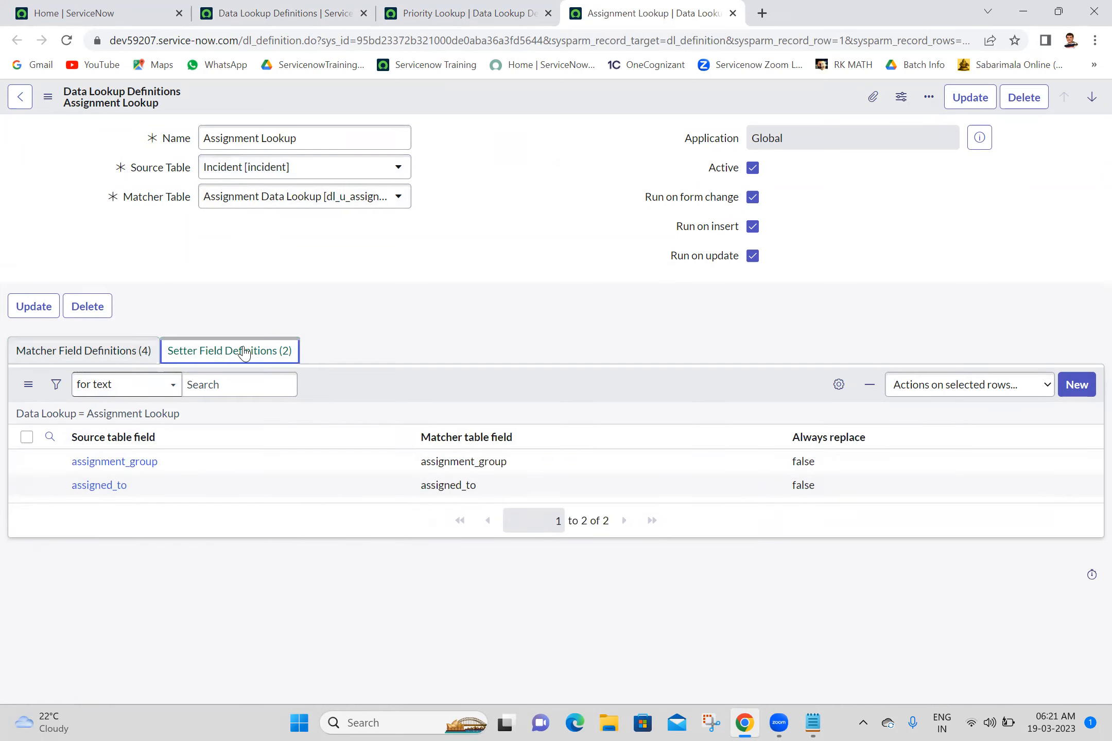
pyautogui.click(96, 357)
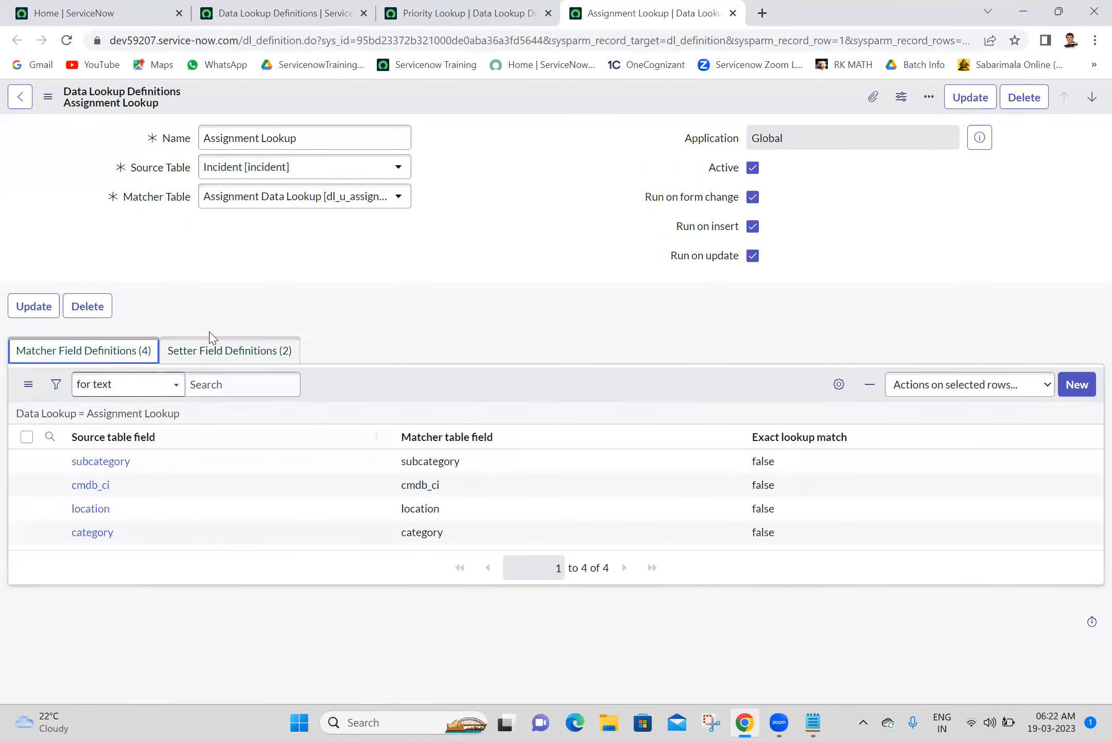
pyautogui.click(216, 355)
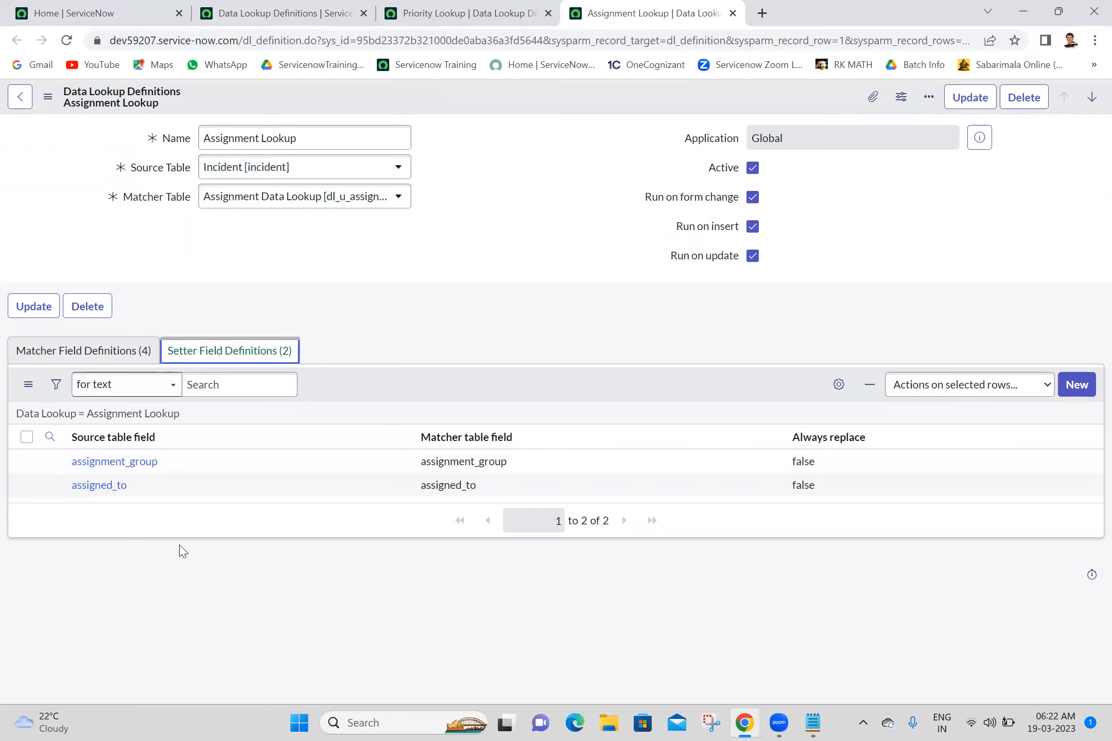
pyautogui.click(101, 352)
pyautogui.click(199, 355)
# Step: Revisit the Priority Lookup and Assignment Lookup records, and return to the Data Lookup Definitions list
pyautogui.click(494, 12)
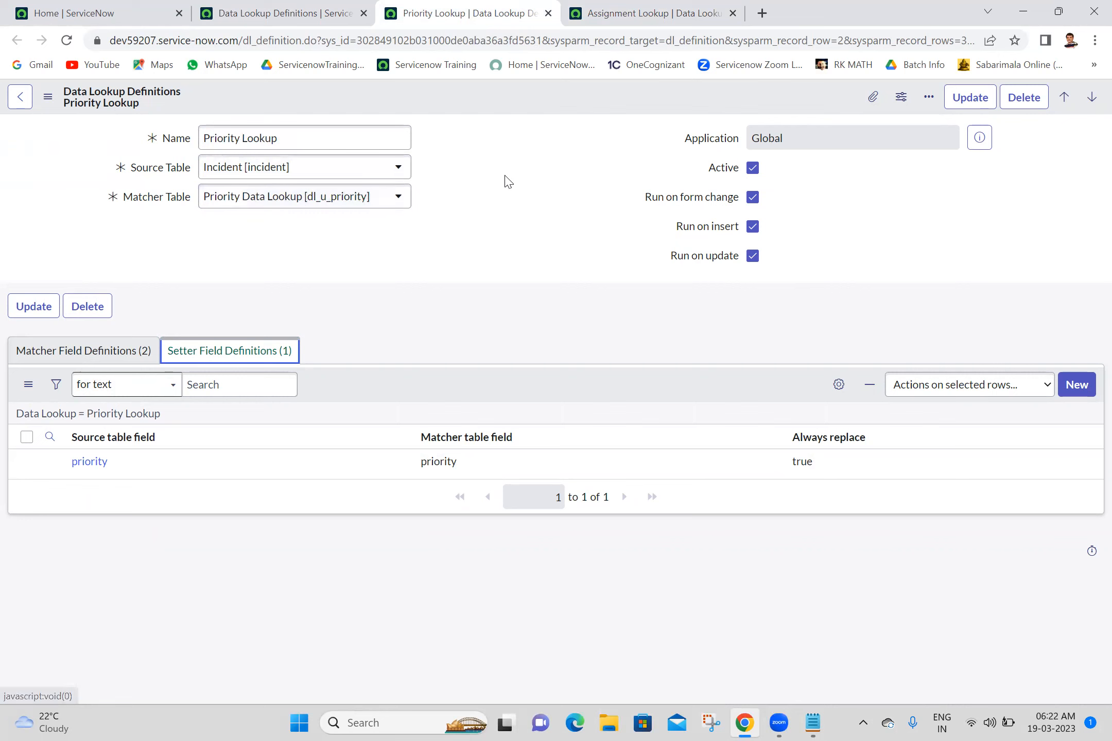
pyautogui.click(646, 11)
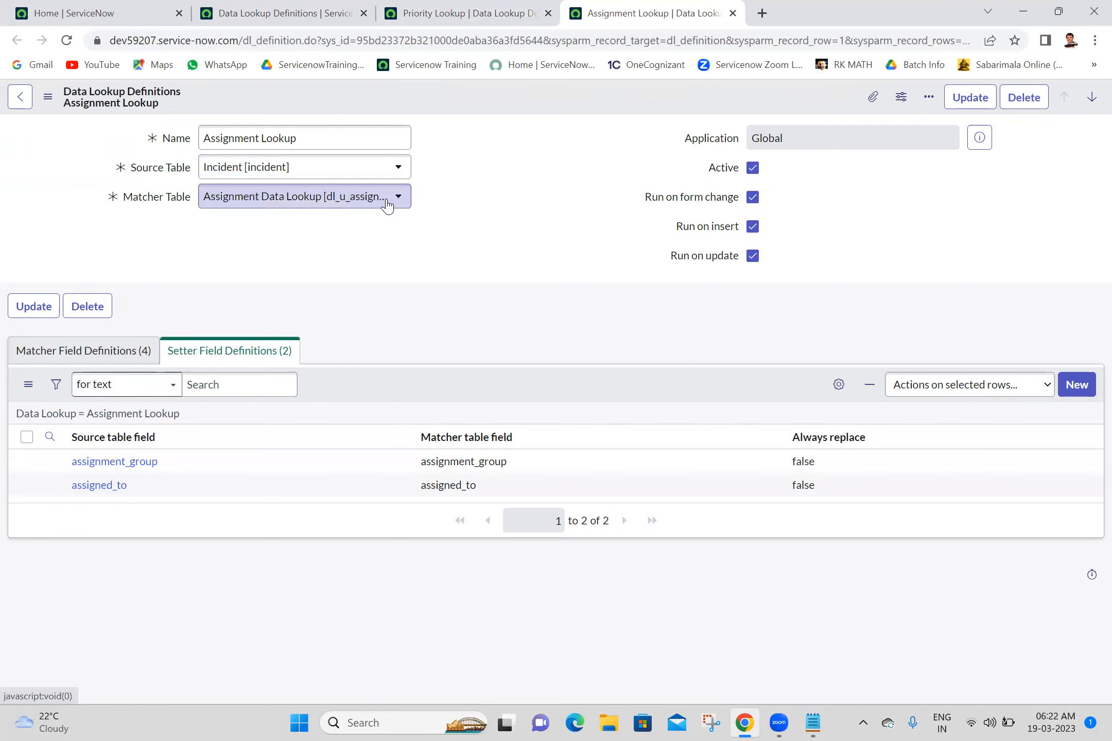
pyautogui.click(270, 7)
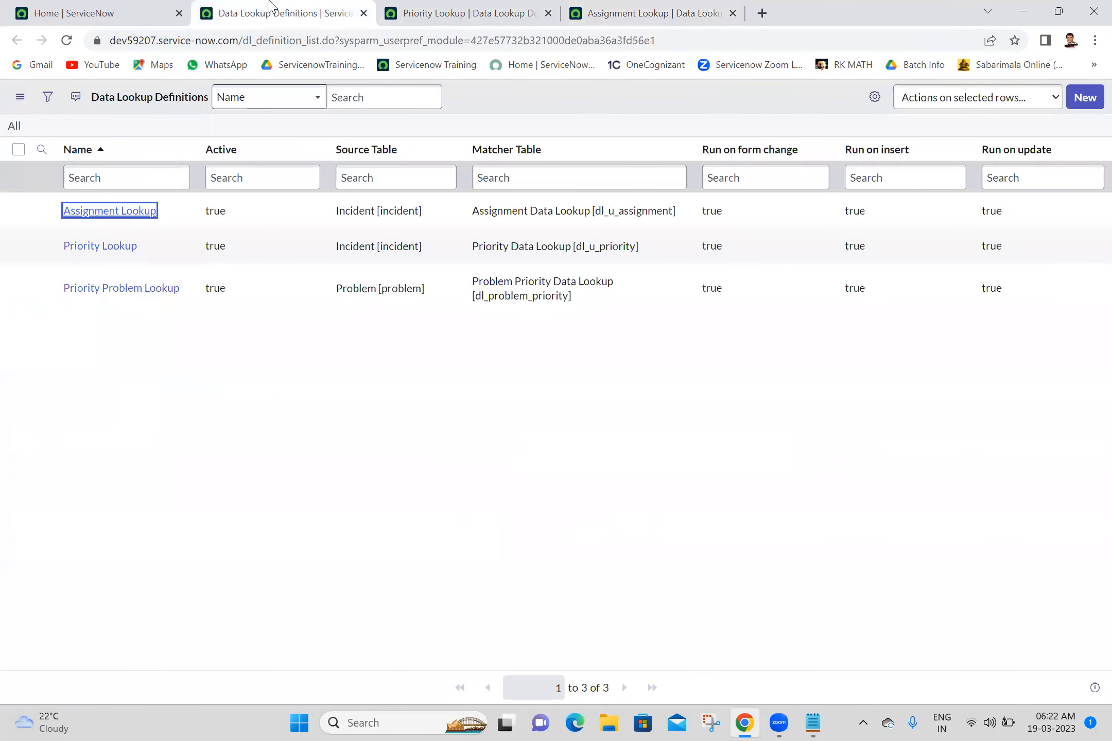
# Step: Filter the application navigator for tables and open the System Definition Tables list in a new browser tab
pyautogui.click(57, 7)
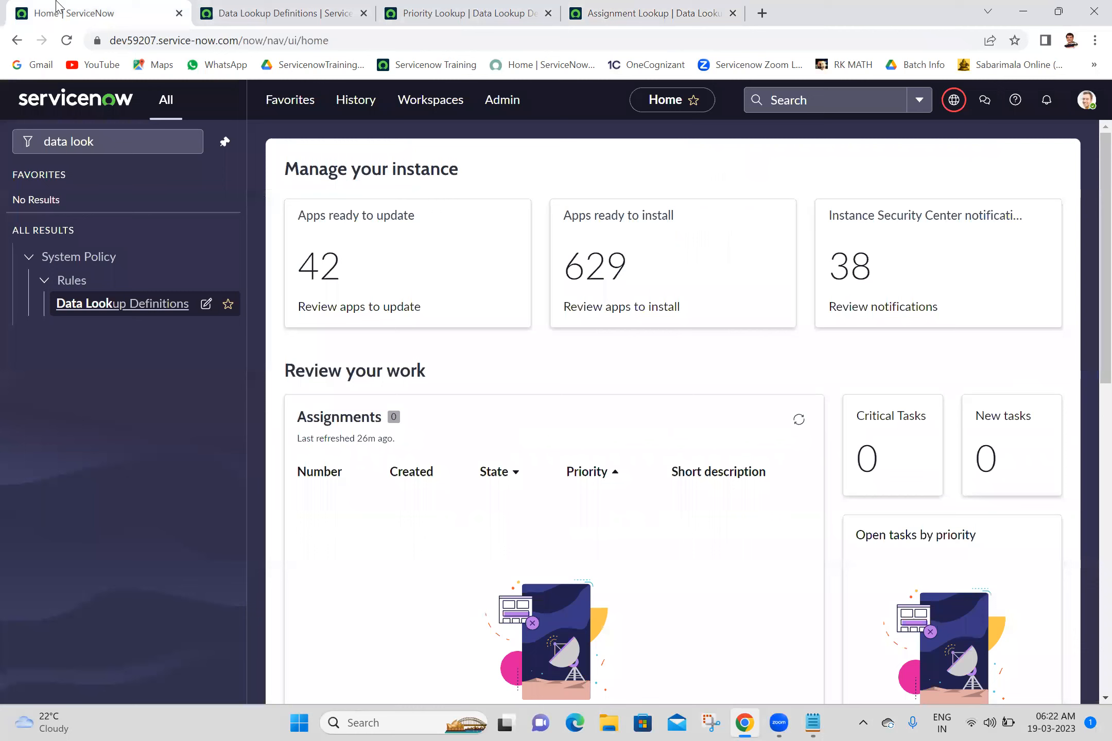
pyautogui.click(110, 147)
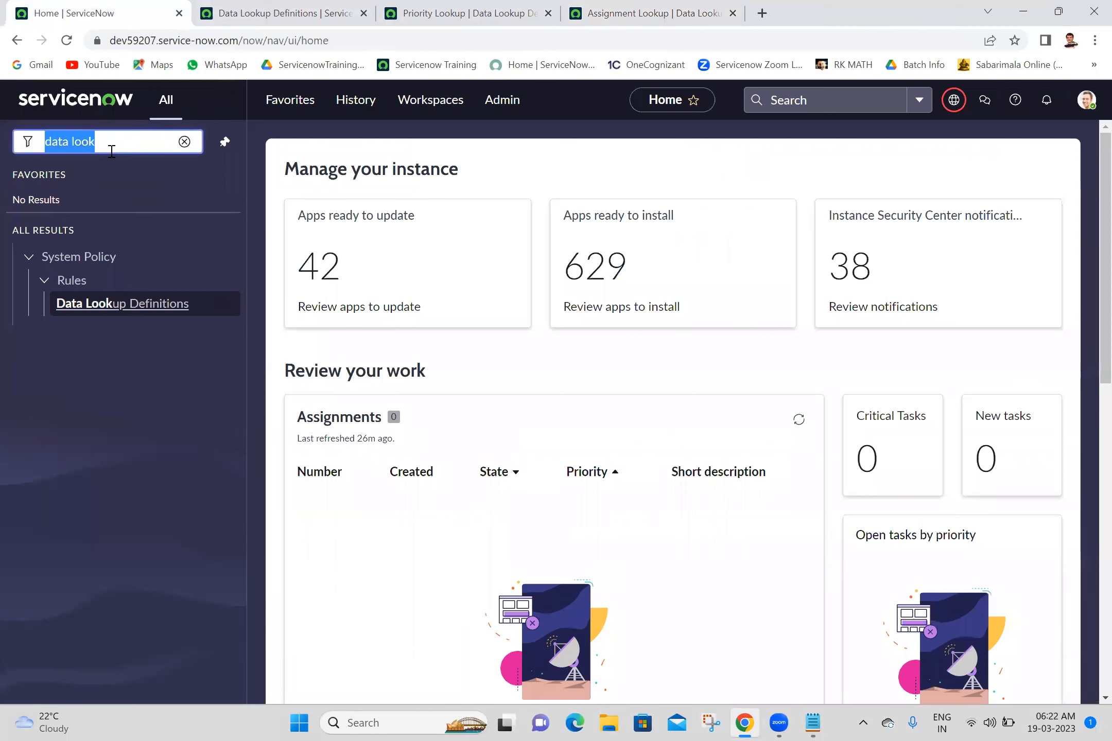
pyautogui.write('tables')
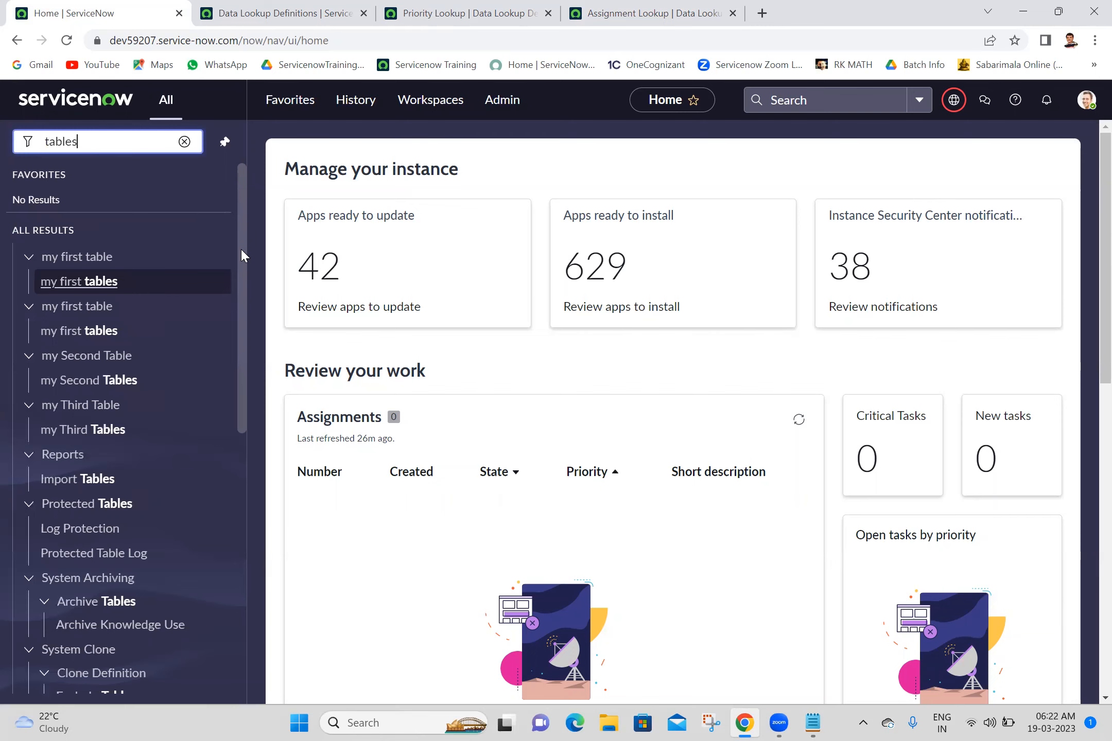
pyautogui.moveTo(241, 248); pyautogui.dragTo(236, 409)
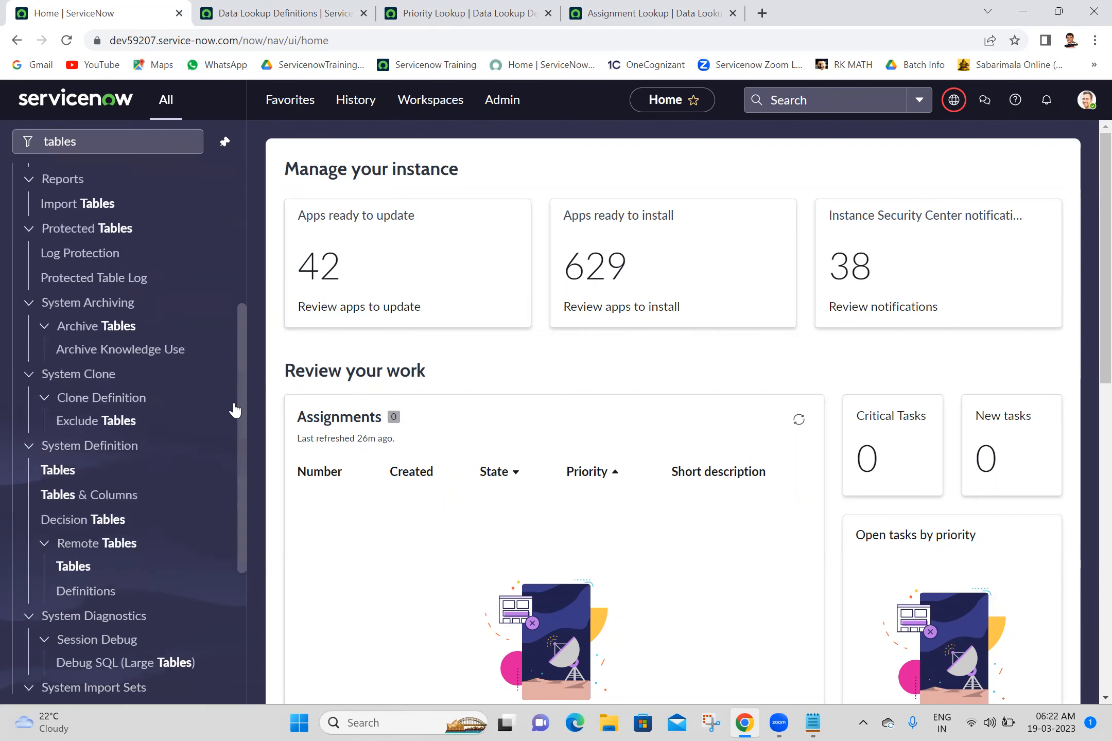
pyautogui.middleClick(146, 469)
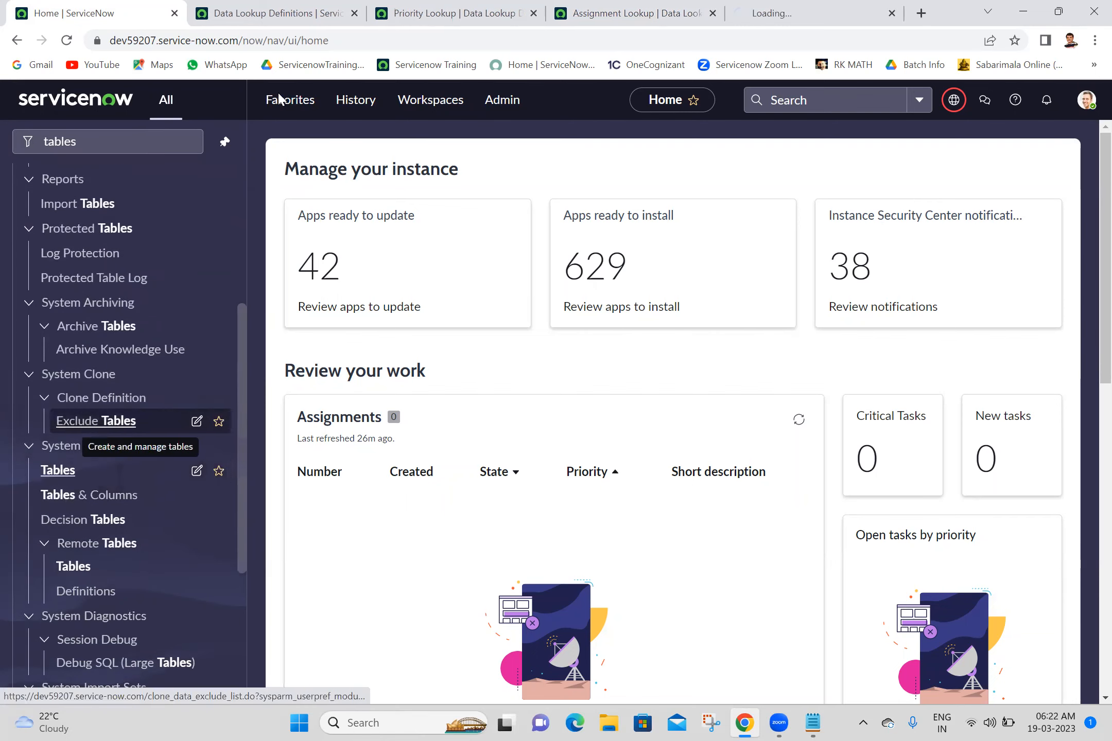
pyautogui.click(804, 12)
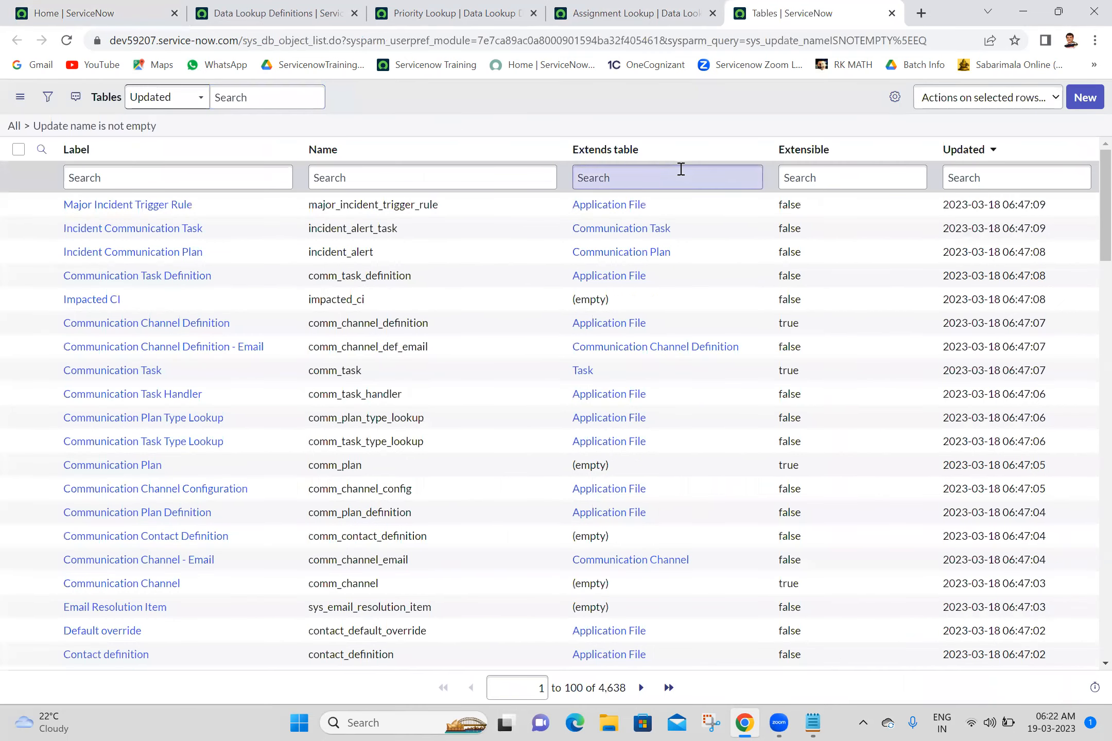
# Step: Filter the Tables list by the name dl_matcher
pyautogui.click(469, 182)
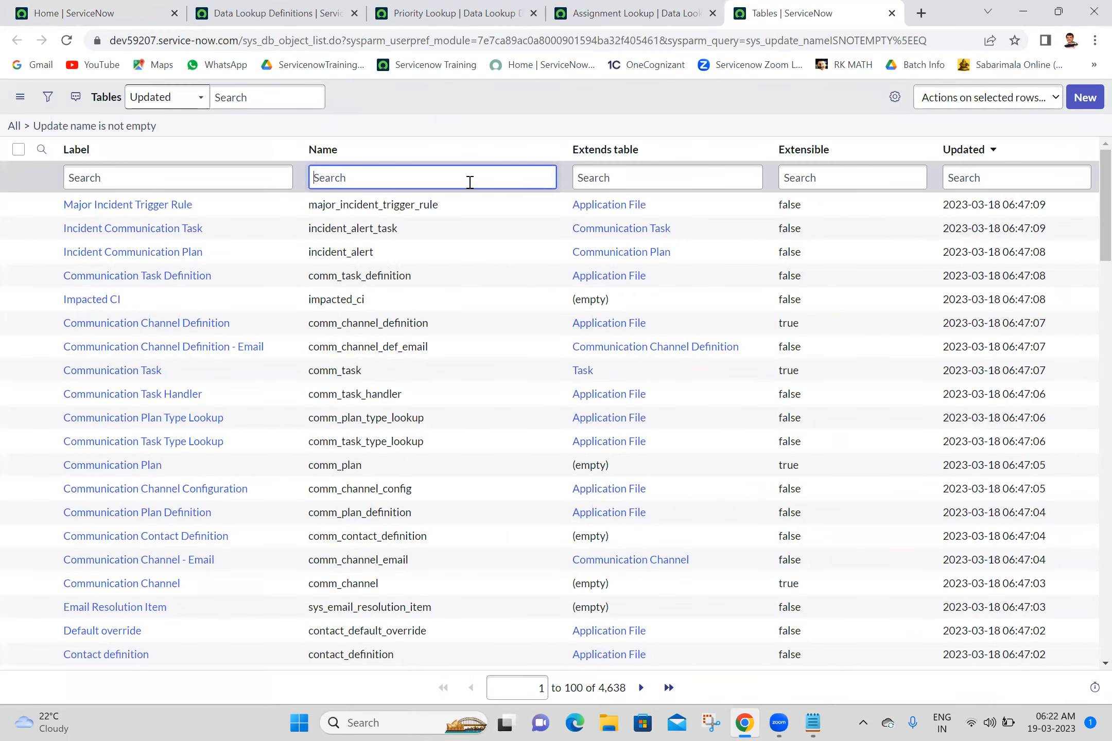
pyautogui.write('dl_matcher')
pyautogui.press('Return')
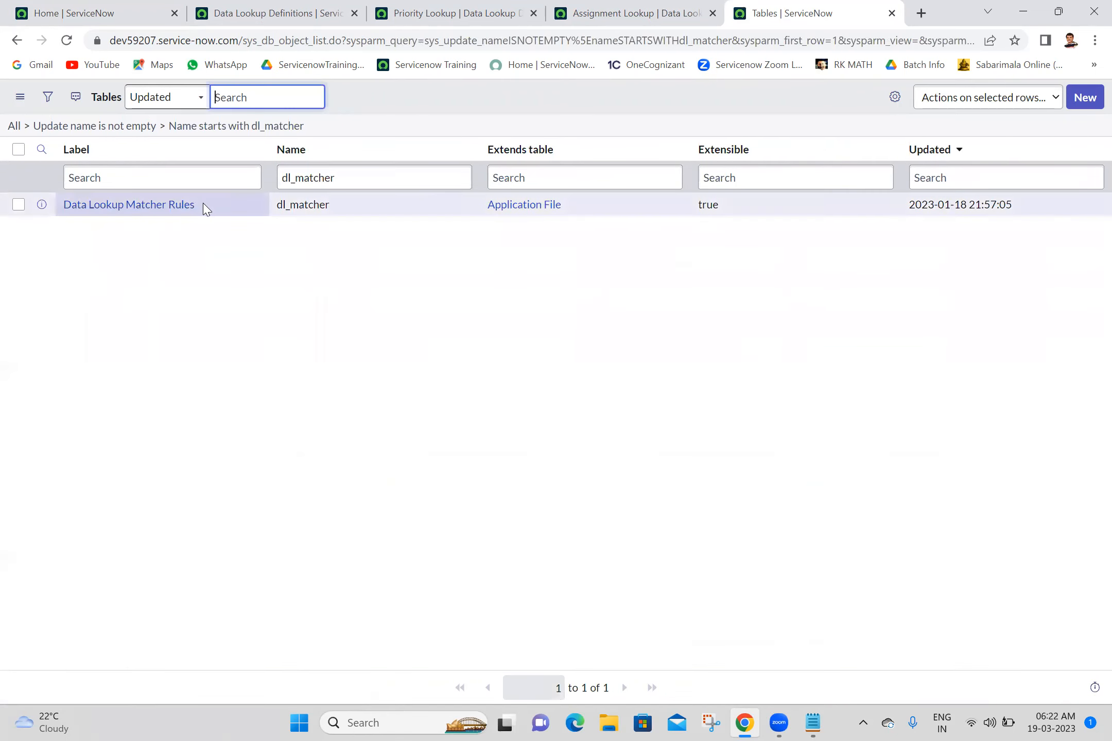
# Step: Copy the table label Data Lookup Matcher Rules into the Notepad class notes as Data Lookup Matcher Rules= and save the notes
pyautogui.moveTo(237, 208); pyautogui.dragTo(50, 209)
pyautogui.hotkey('ctrl', 'c')
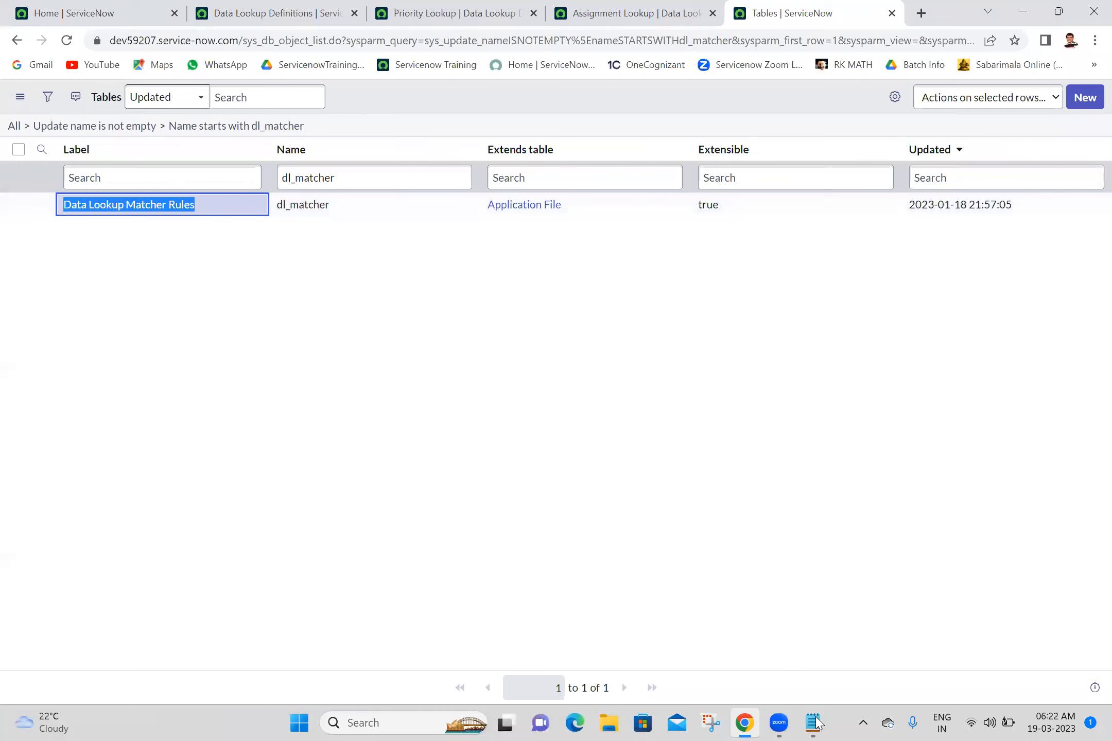
pyautogui.hotkey('alt', 'Tab')
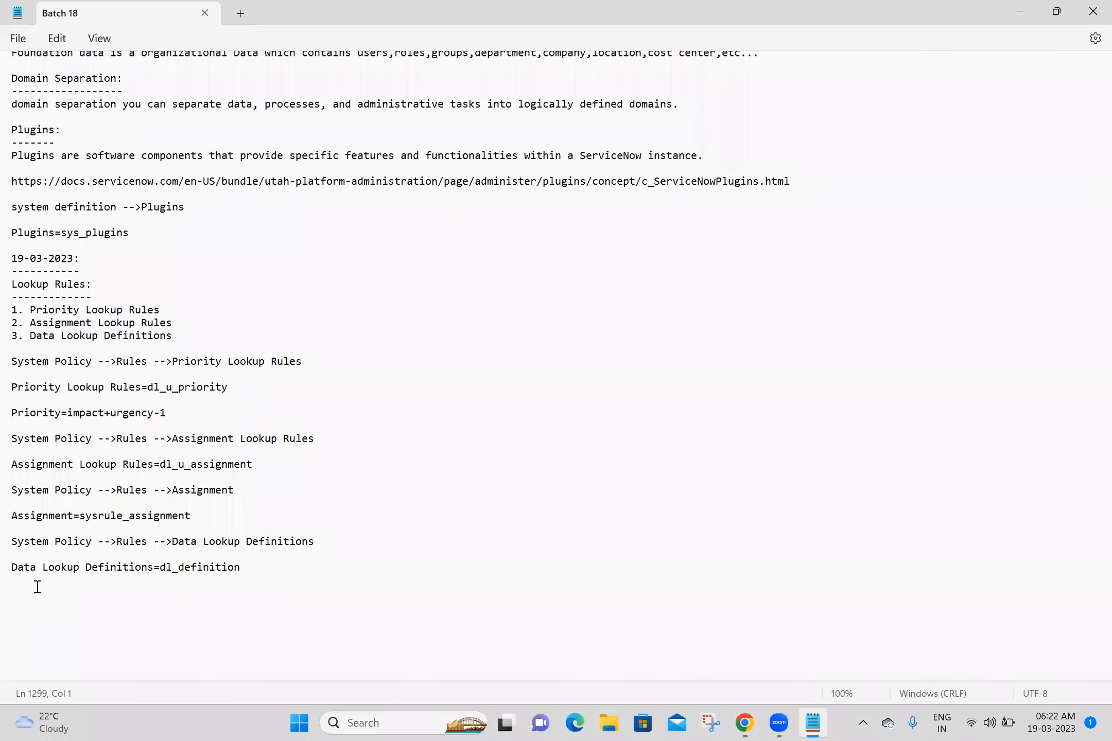
pyautogui.hotkey('ctrl', 'v')
pyautogui.write('=')
pyautogui.hotkey('ctrl', 's')
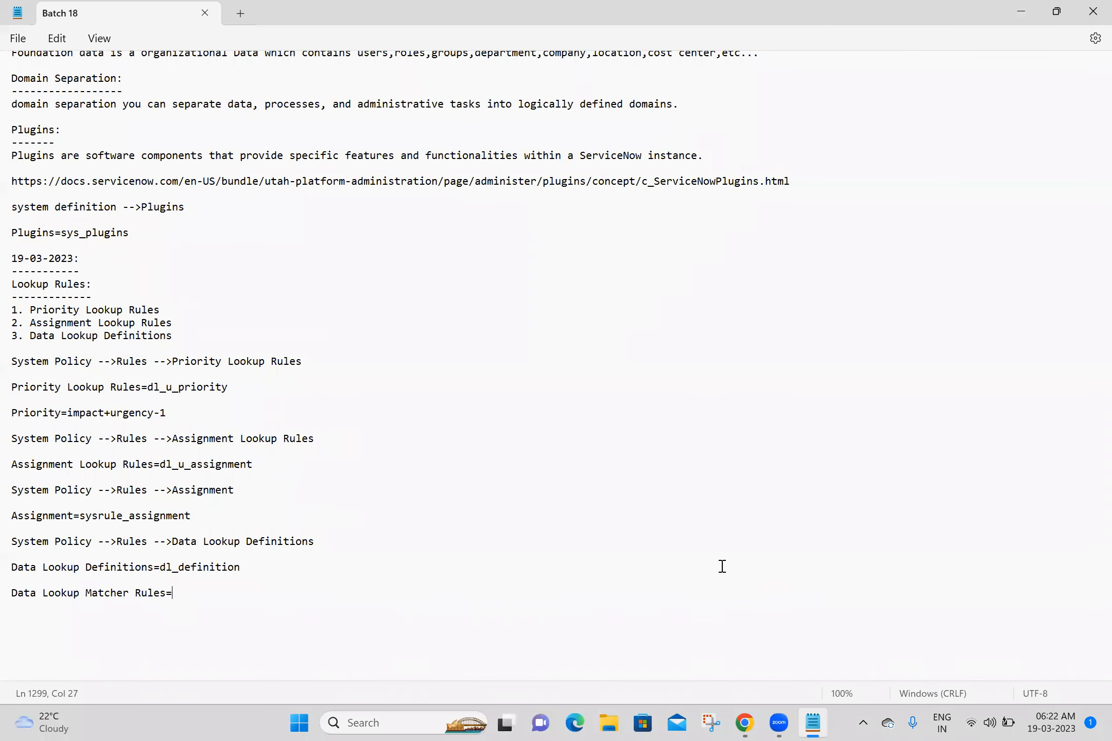
# Step: Copy the table name dl_matcher from the Tables list to complete the Data Lookup Matcher Rules= line in the Notepad notes, and save them
pyautogui.click(749, 723)
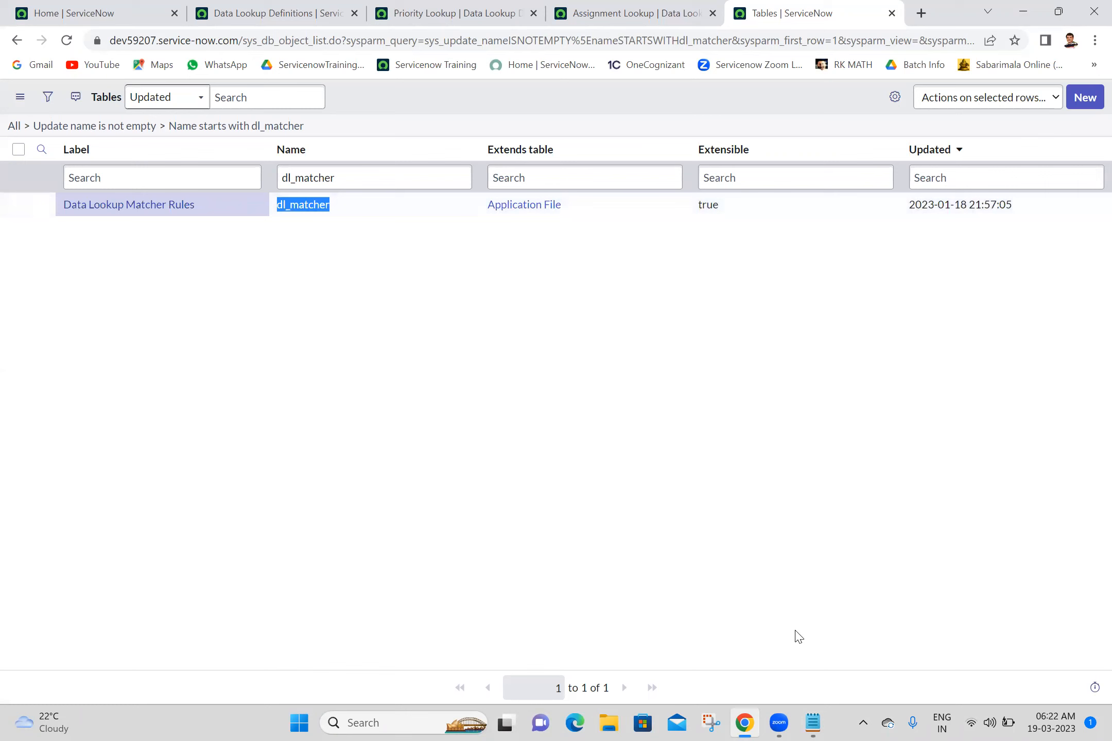
pyautogui.moveTo(814, 717)
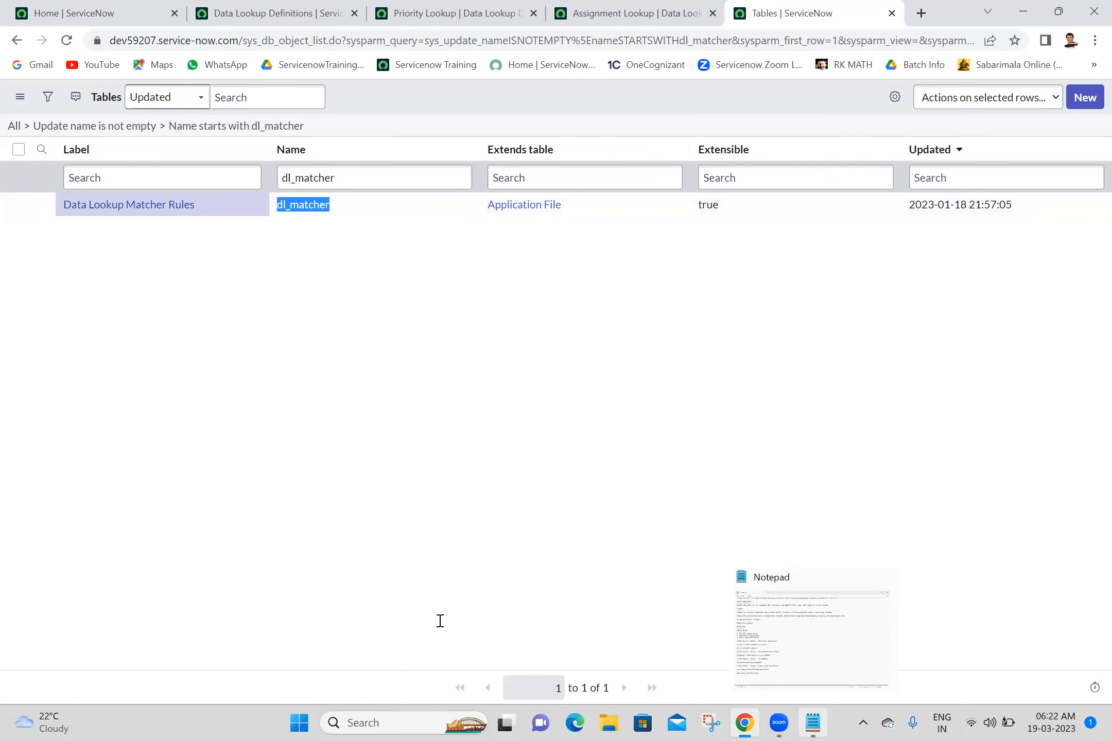
pyautogui.write('dl_matcher')
pyautogui.press('BackSpace')
pyautogui.click(200, 613)
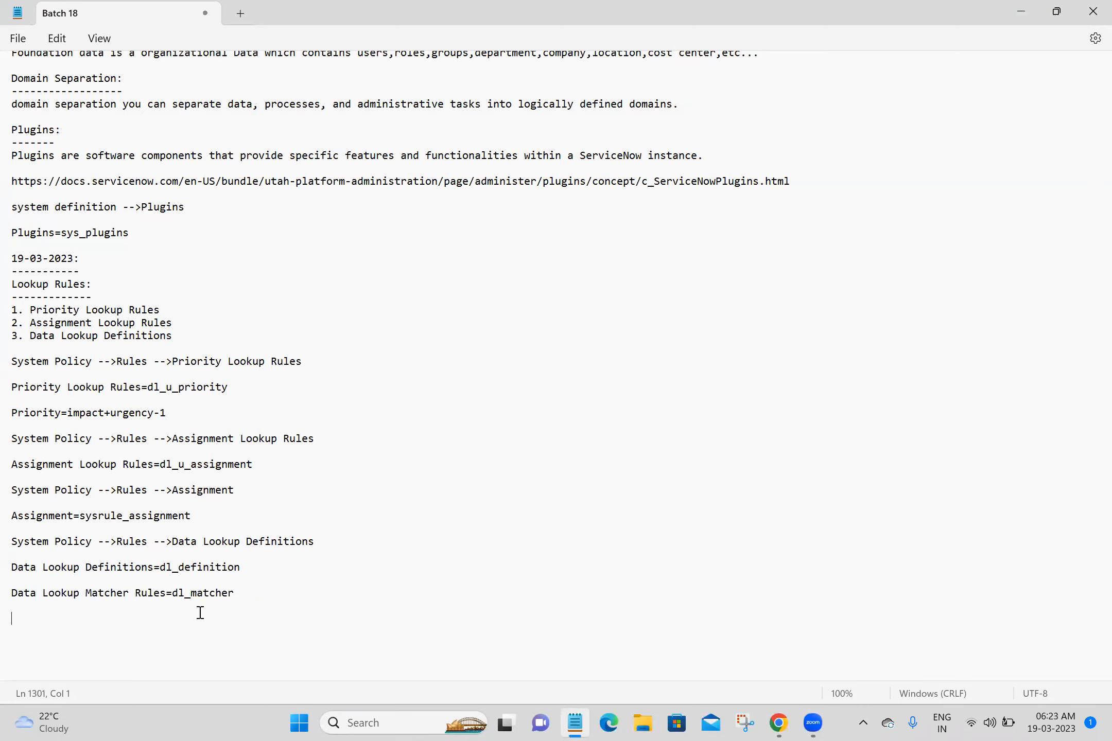
pyautogui.click(260, 595)
pyautogui.hotkey('shift', 'Home')
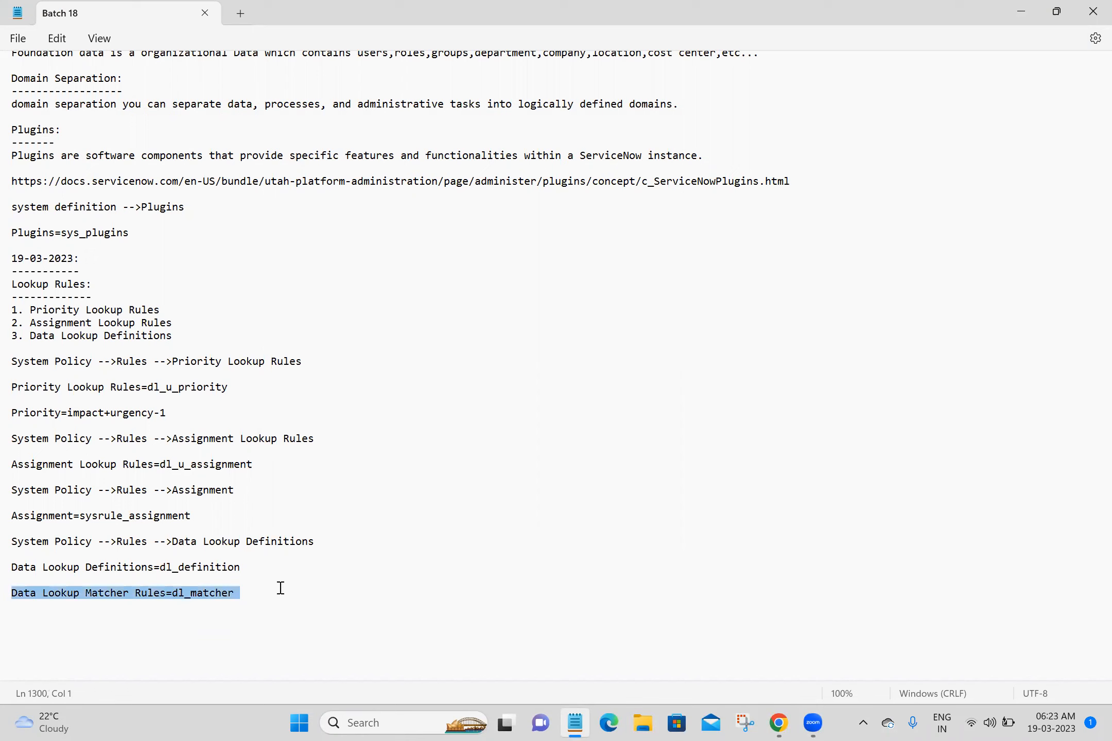
pyautogui.click(280, 587)
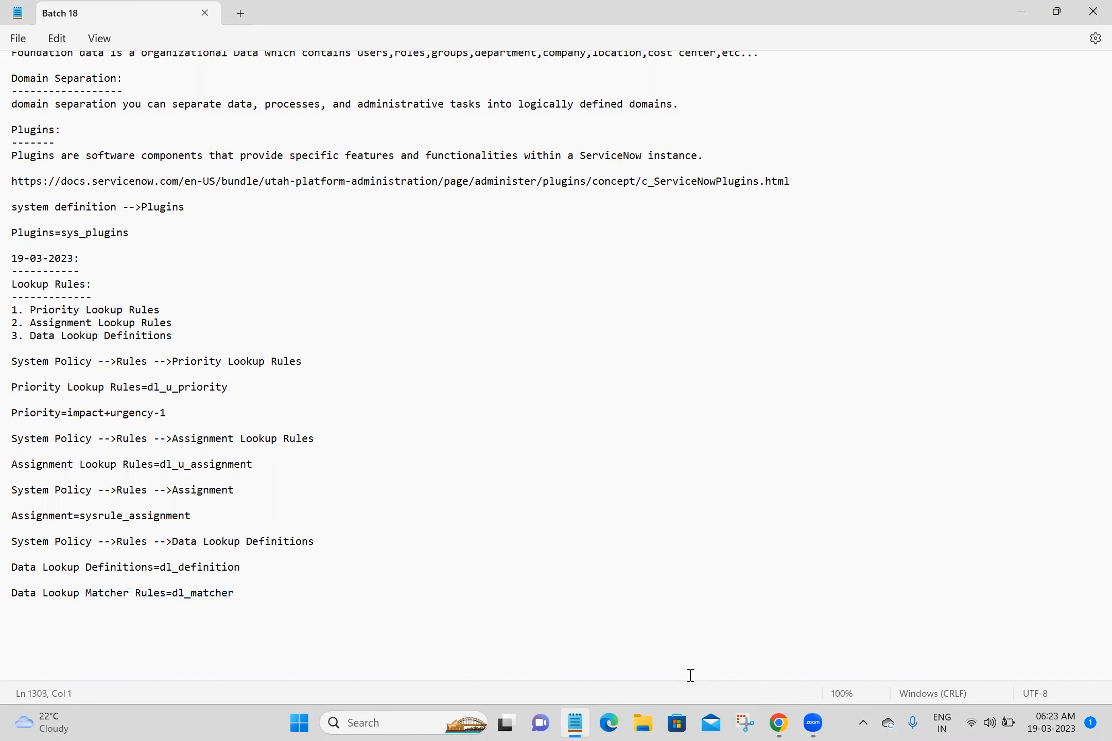
# Step: Revisit the Priority Lookup record in the browser, and return to the lookup rules section at the end of the Notepad notes
pyautogui.click(774, 720)
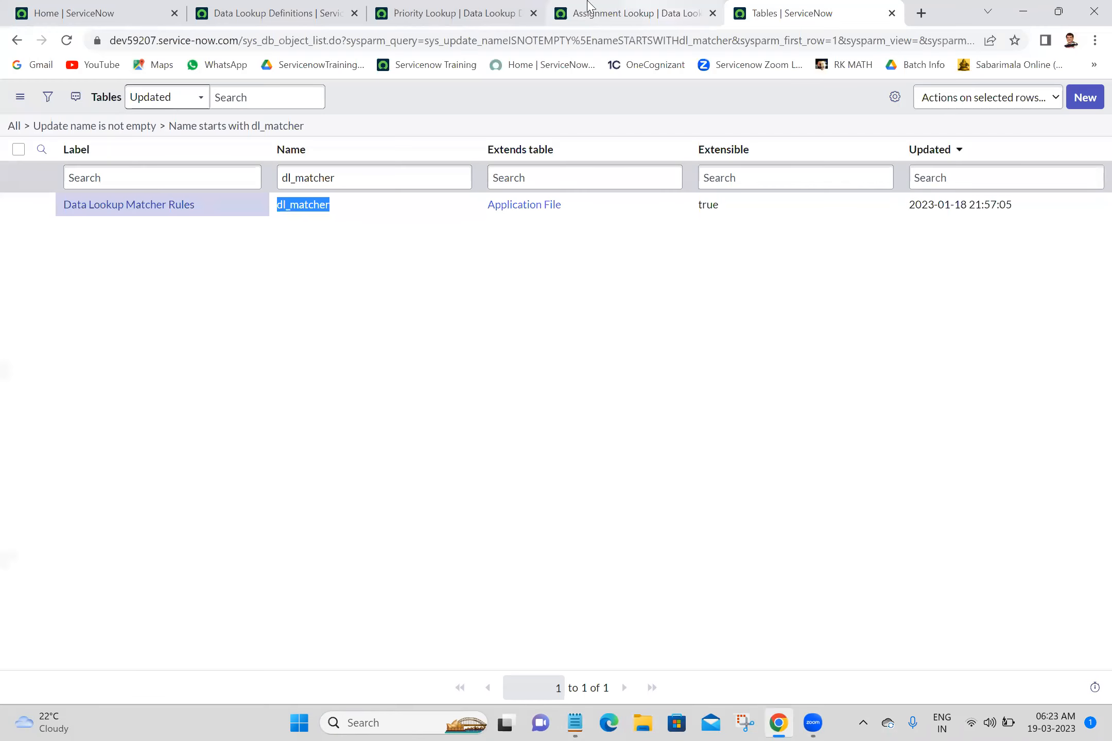
pyautogui.click(458, 9)
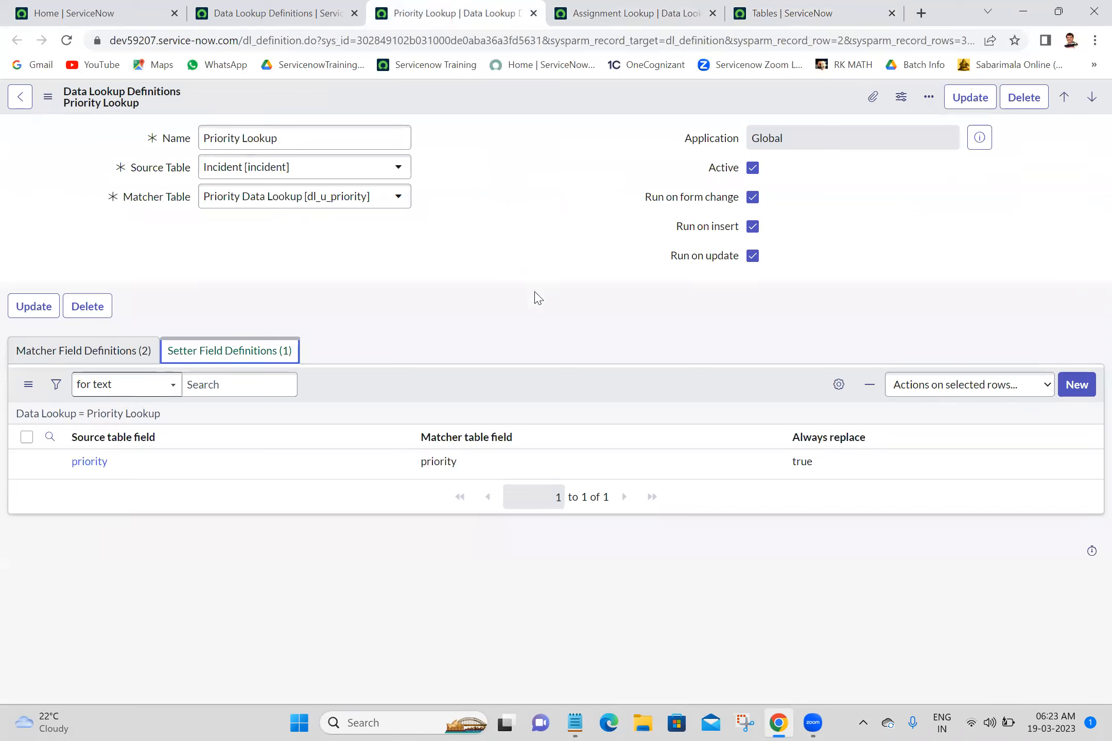
pyautogui.click(734, 549)
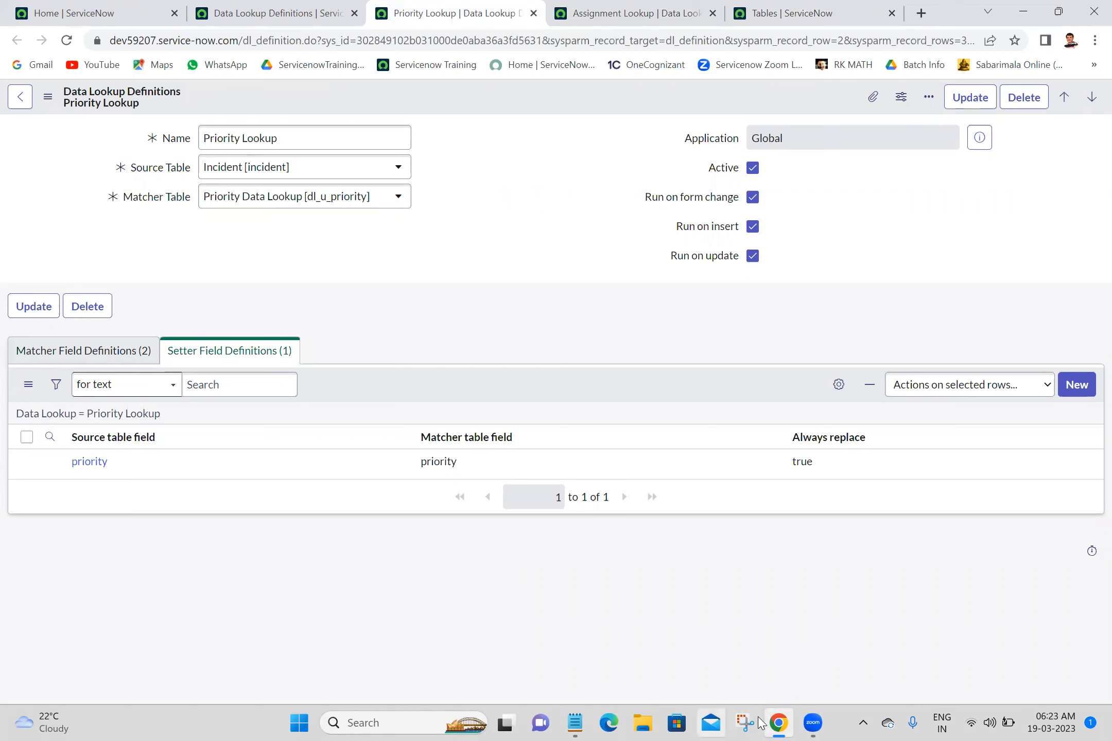
pyautogui.click(575, 720)
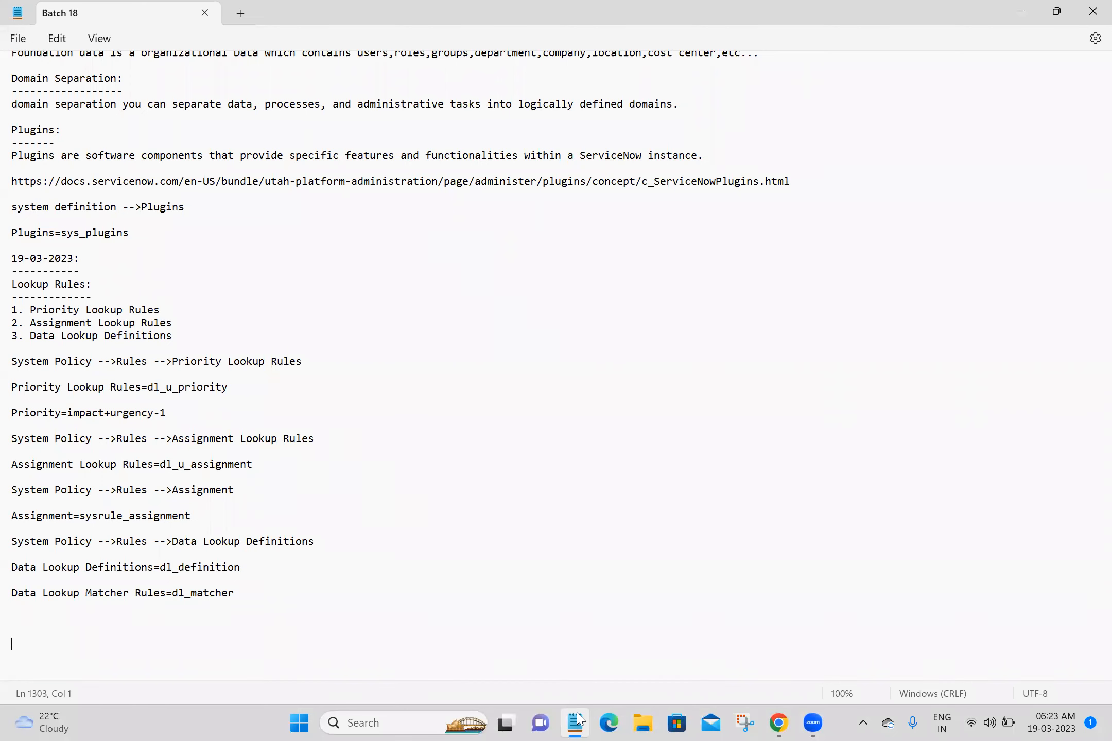
pyautogui.click(577, 721)
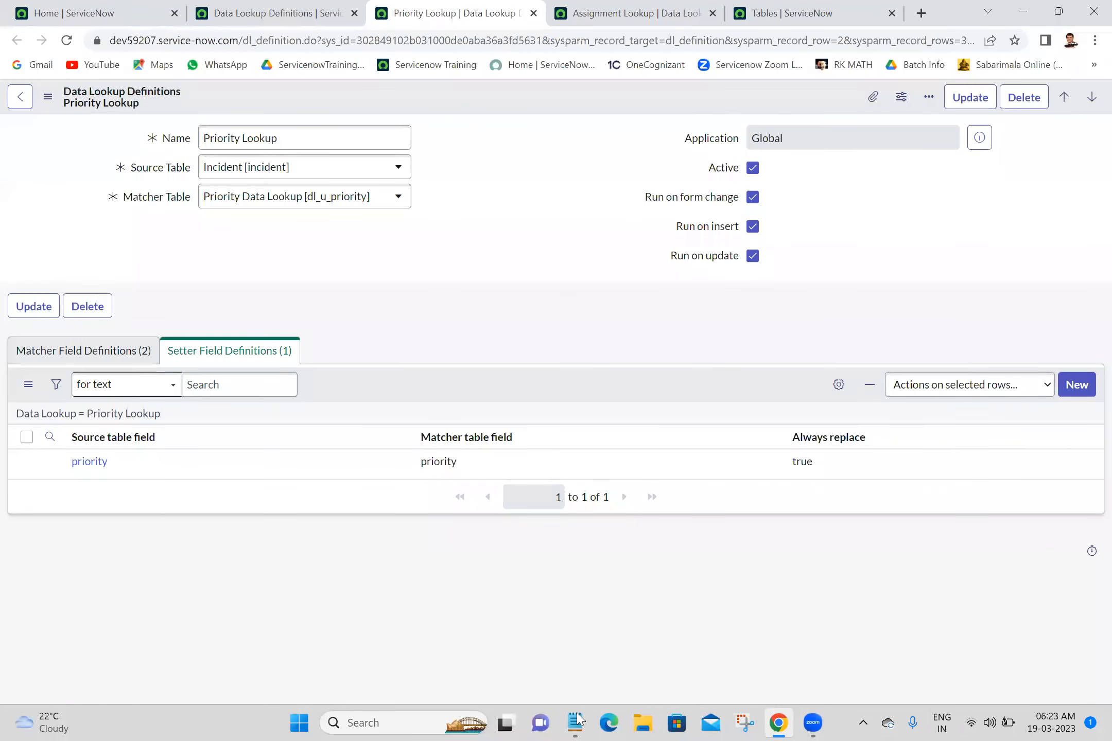
pyautogui.click(576, 720)
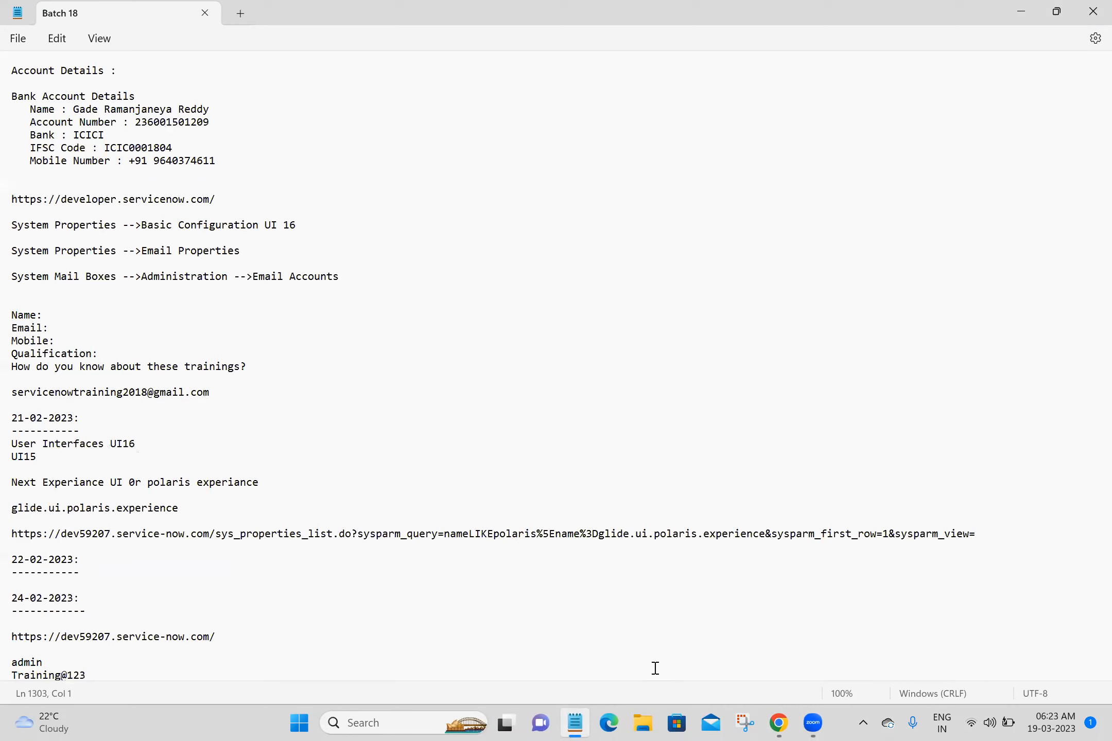
pyautogui.moveTo(1087, 116); pyautogui.dragTo(1088, 546)
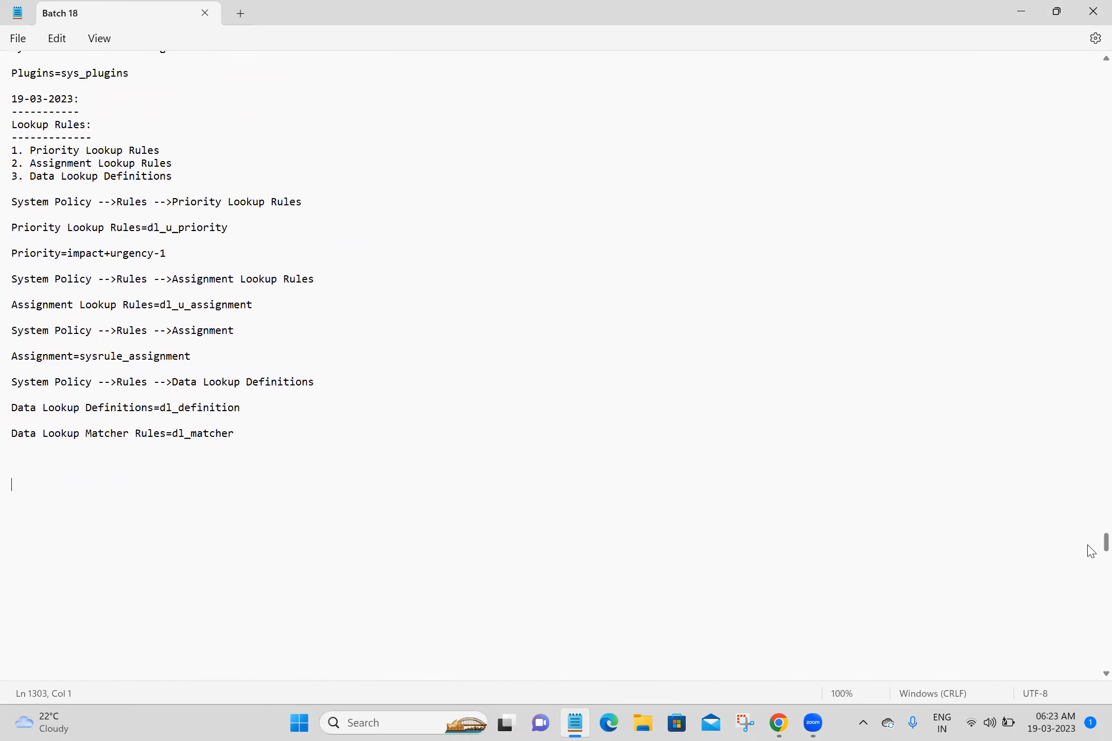
pyautogui.click(762, 413)
# Step: Switch to the browser, filter the application navigator for data lookup, and open the Data Lookup Definitions list in a new browser tab
pyautogui.hotkey('alt', 'Tab')
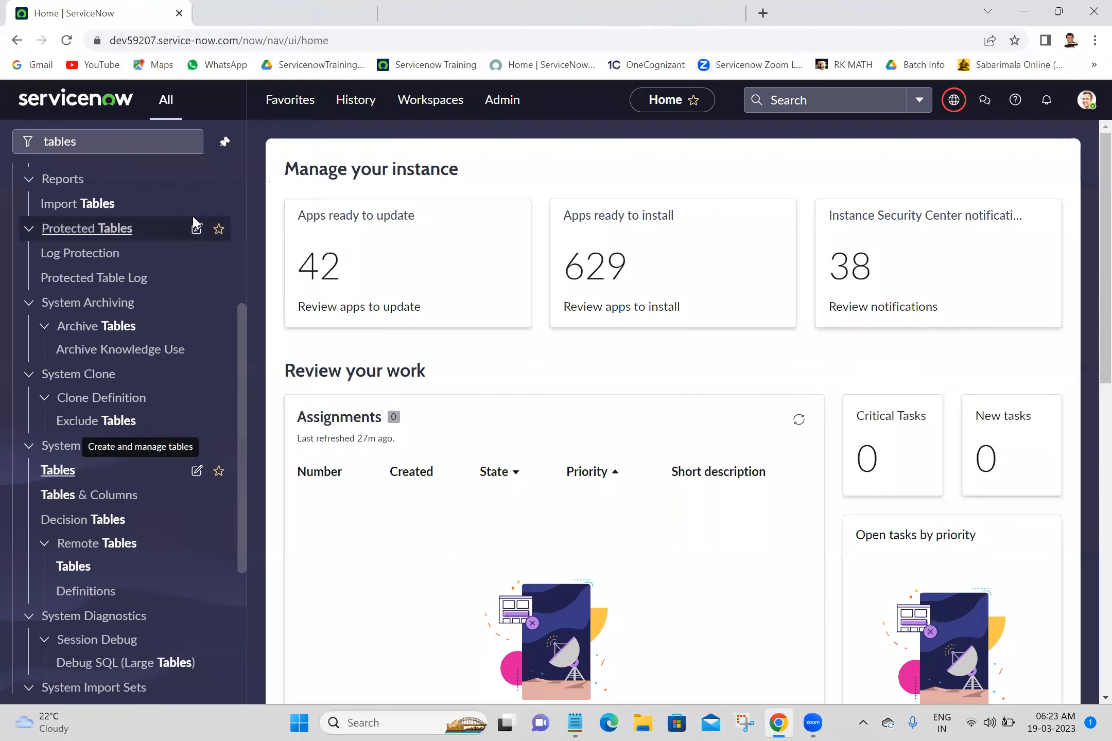
pyautogui.click(133, 134)
pyautogui.hotkey('ctrl', 'a')
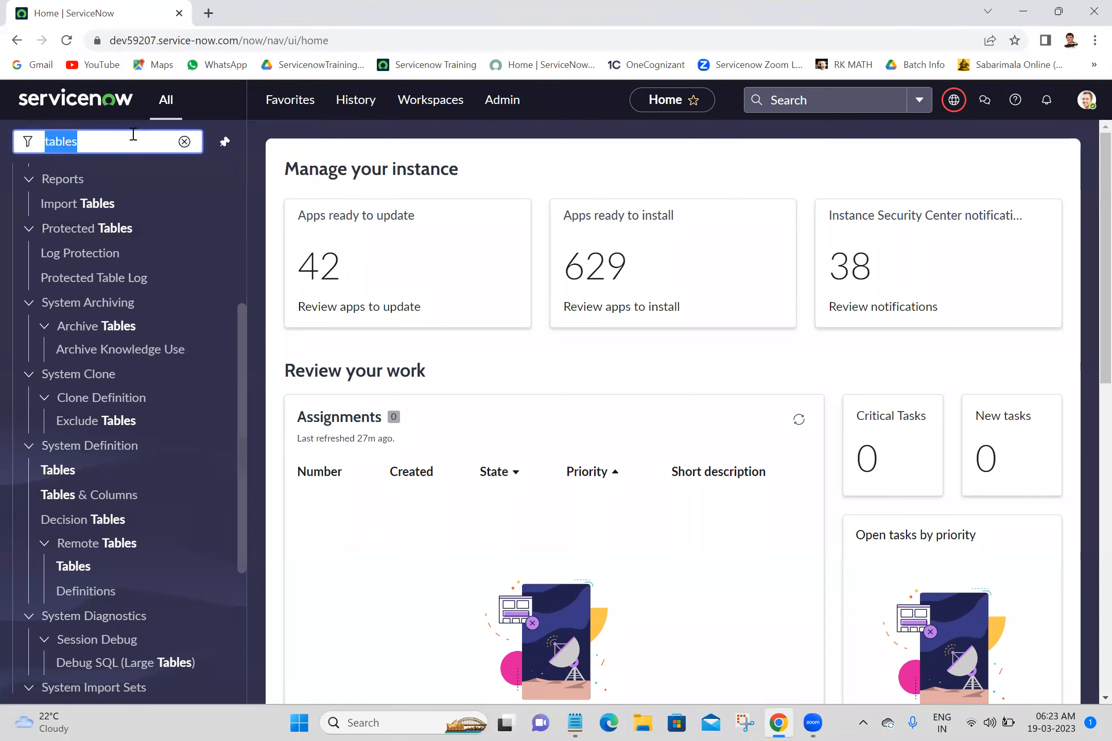
pyautogui.write('data lookup')
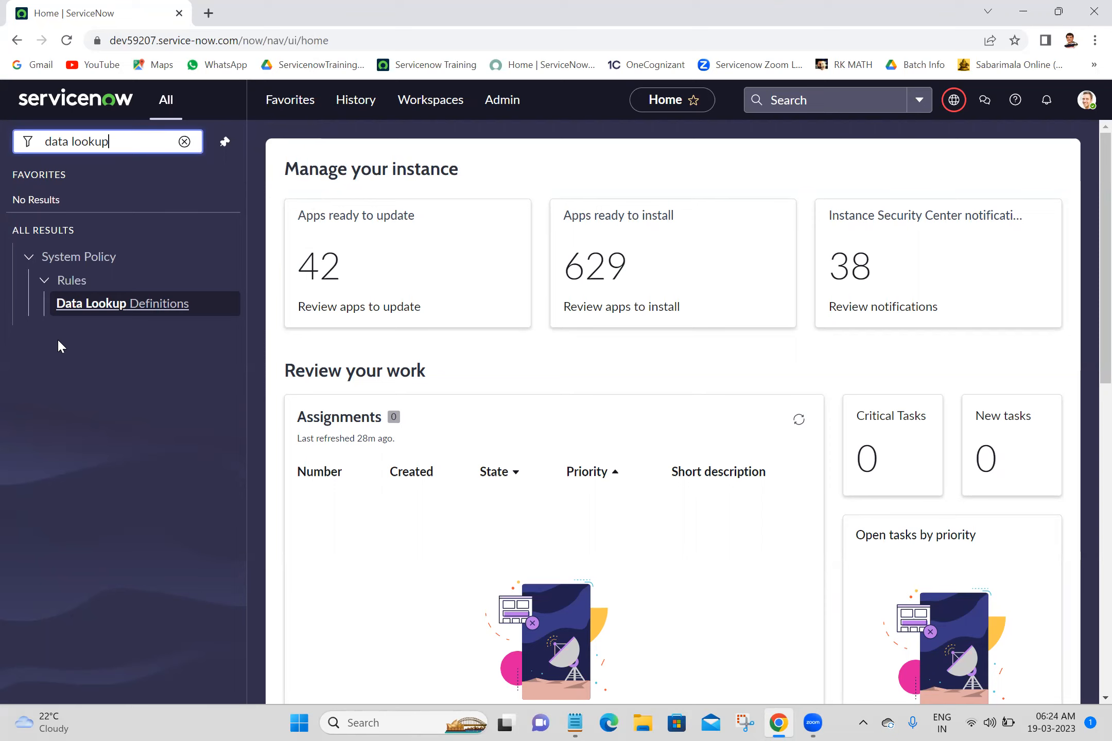
pyautogui.keyDown('ctrl'); pyautogui.click(104, 309); pyautogui.keyUp('ctrl')
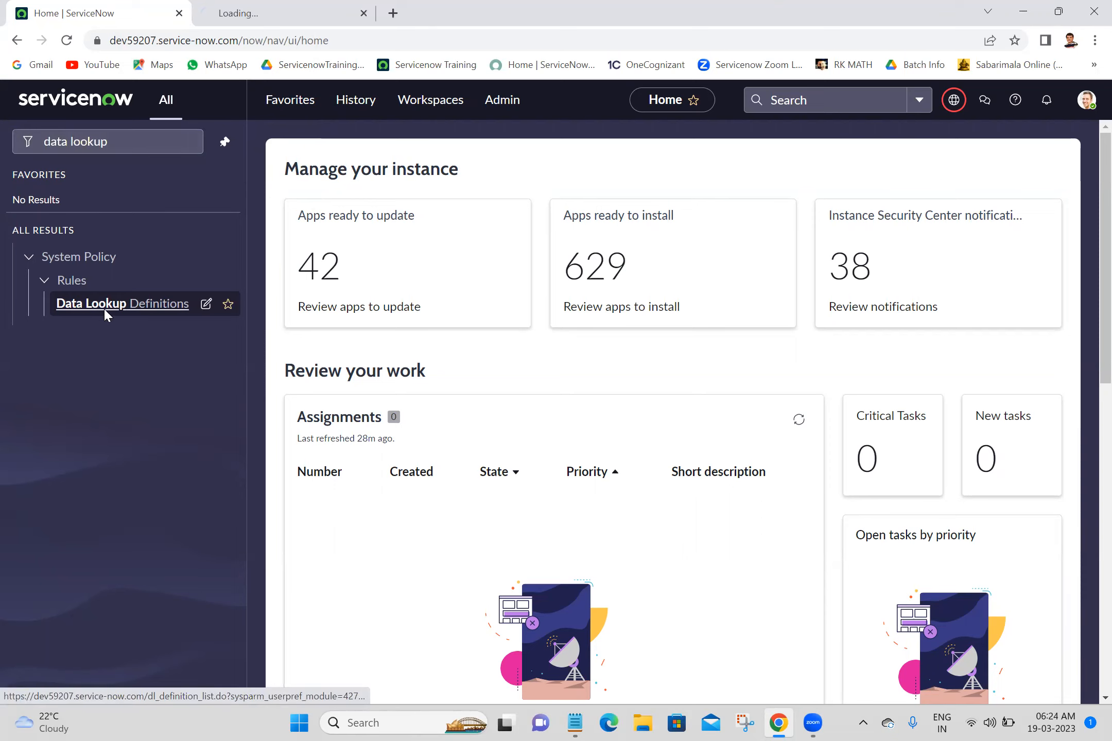
pyautogui.click(302, 5)
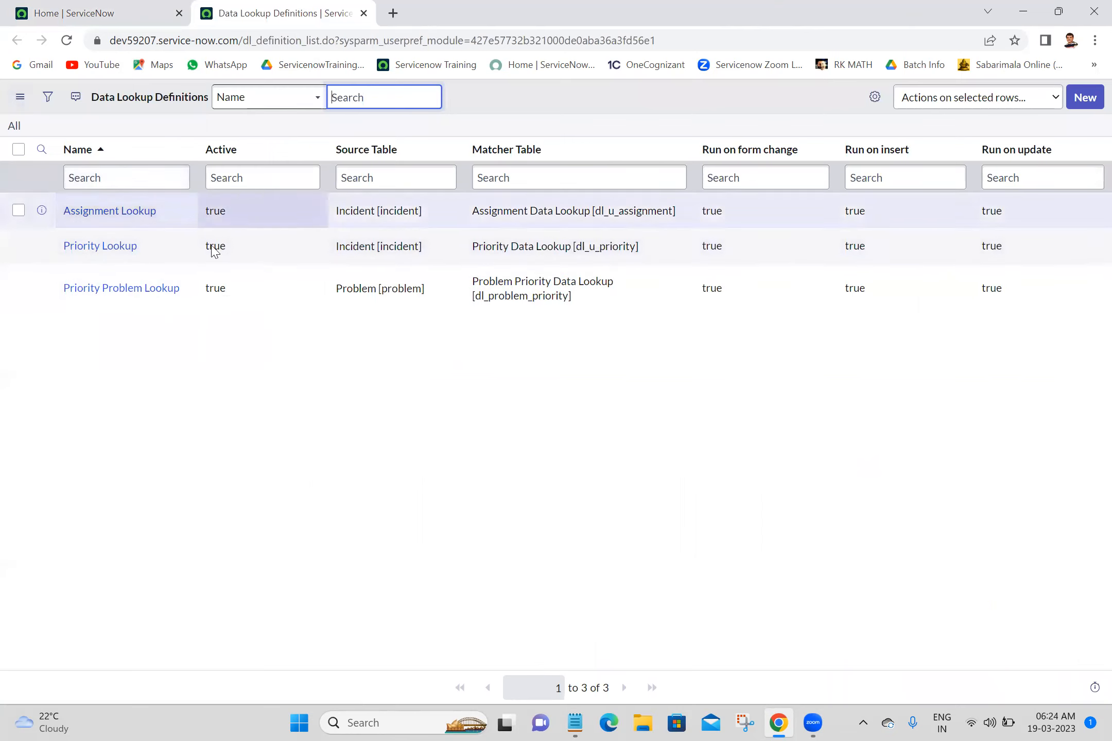
pyautogui.click(309, 383)
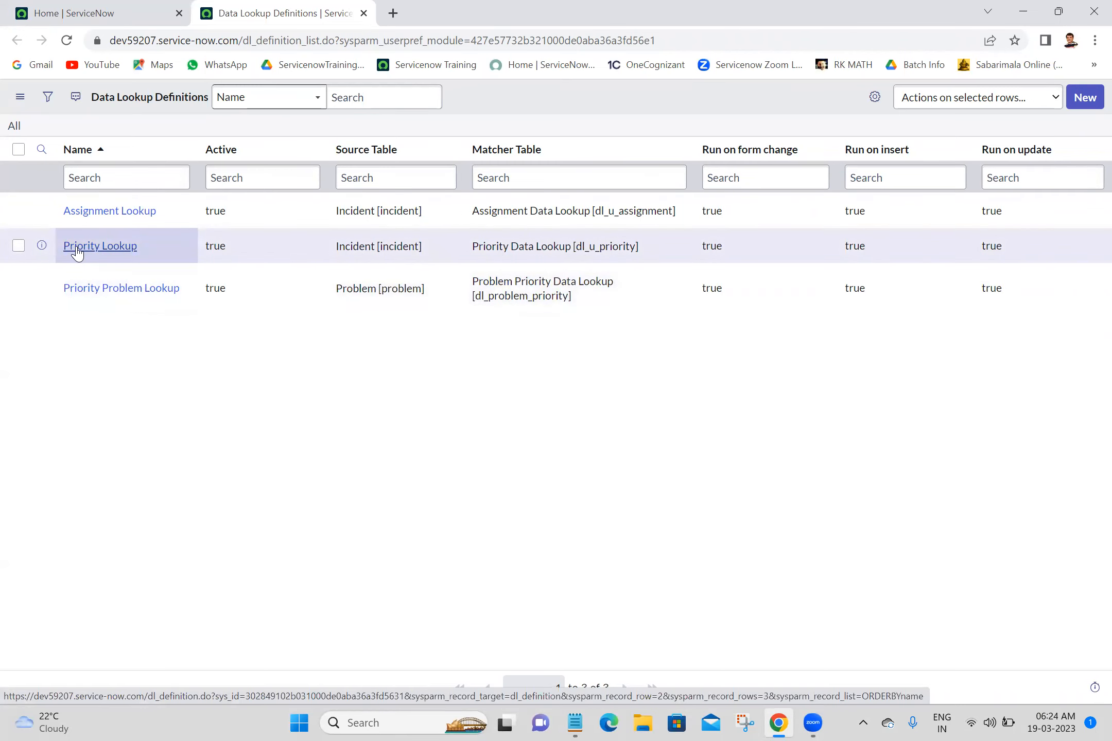
# Step: Open the Priority Lookup definition from the list in a new browser tab
pyautogui.middleClick(77, 252)
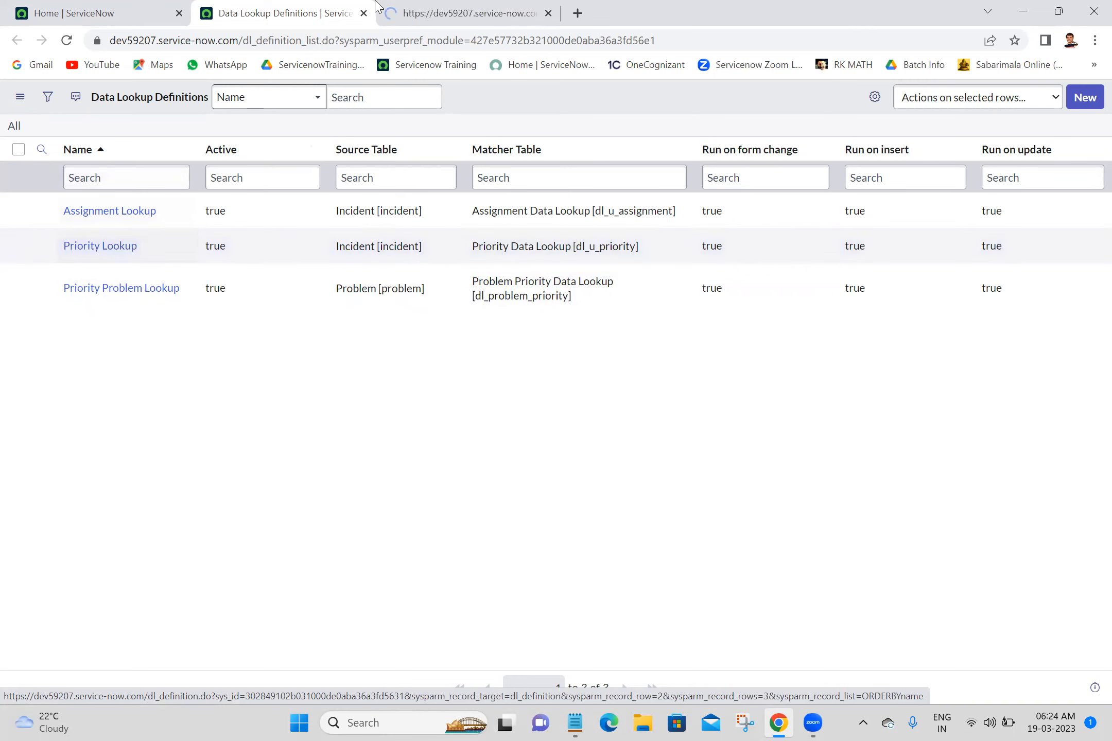
pyautogui.click(401, 11)
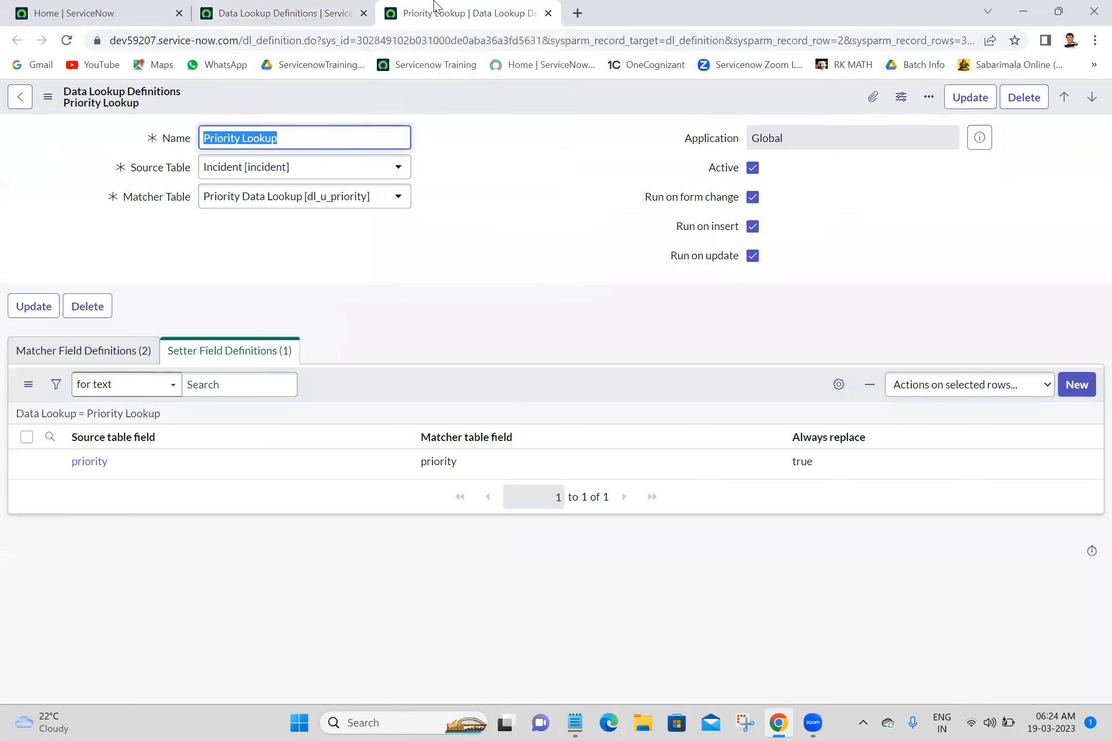
pyautogui.click(515, 161)
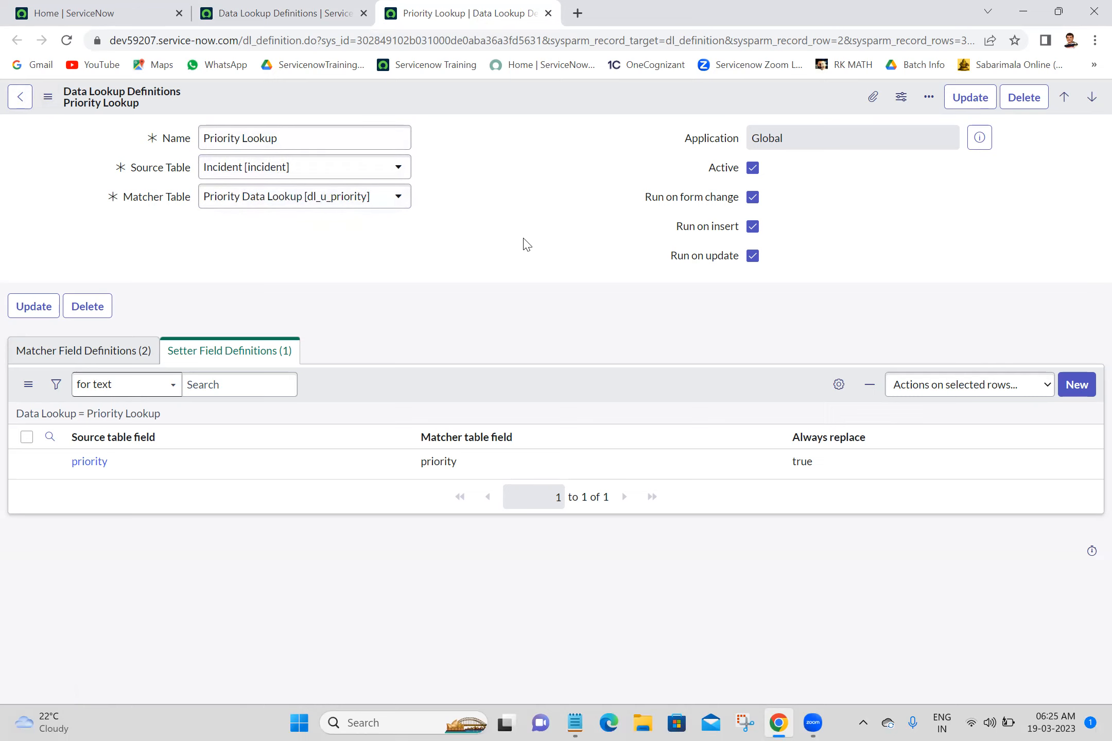
# Step: Compare the Matcher Field Definitions and Setter Field Definitions of the Priority Lookup record
pyautogui.click(41, 359)
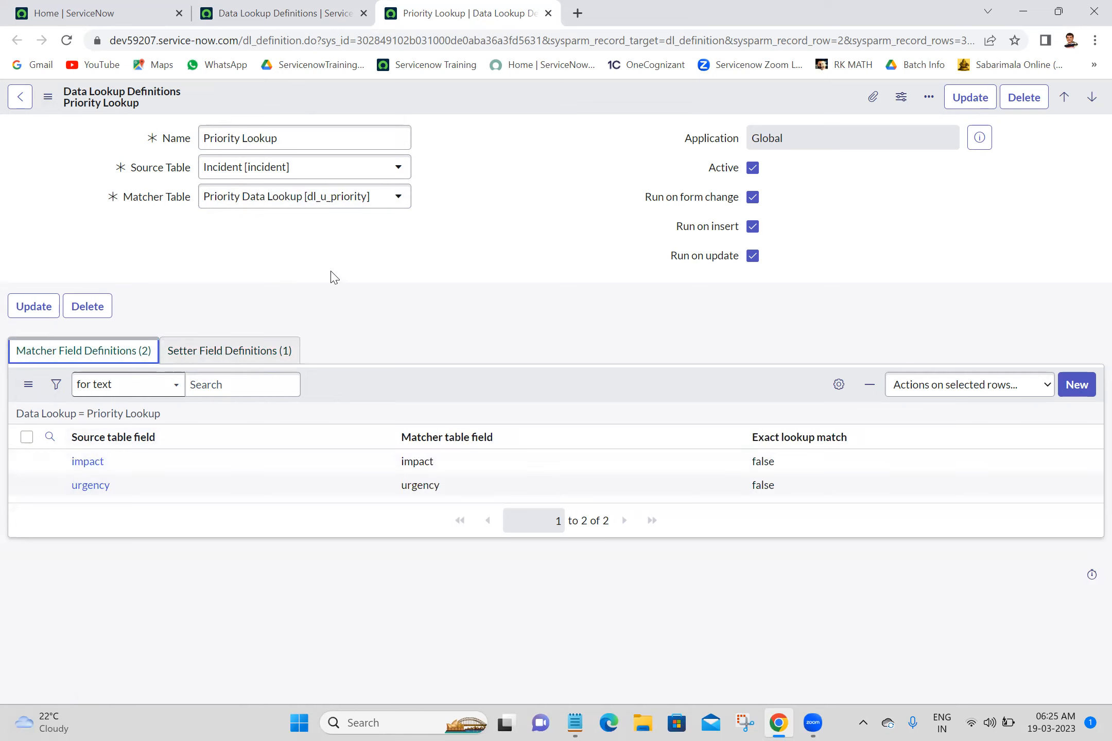
pyautogui.click(231, 351)
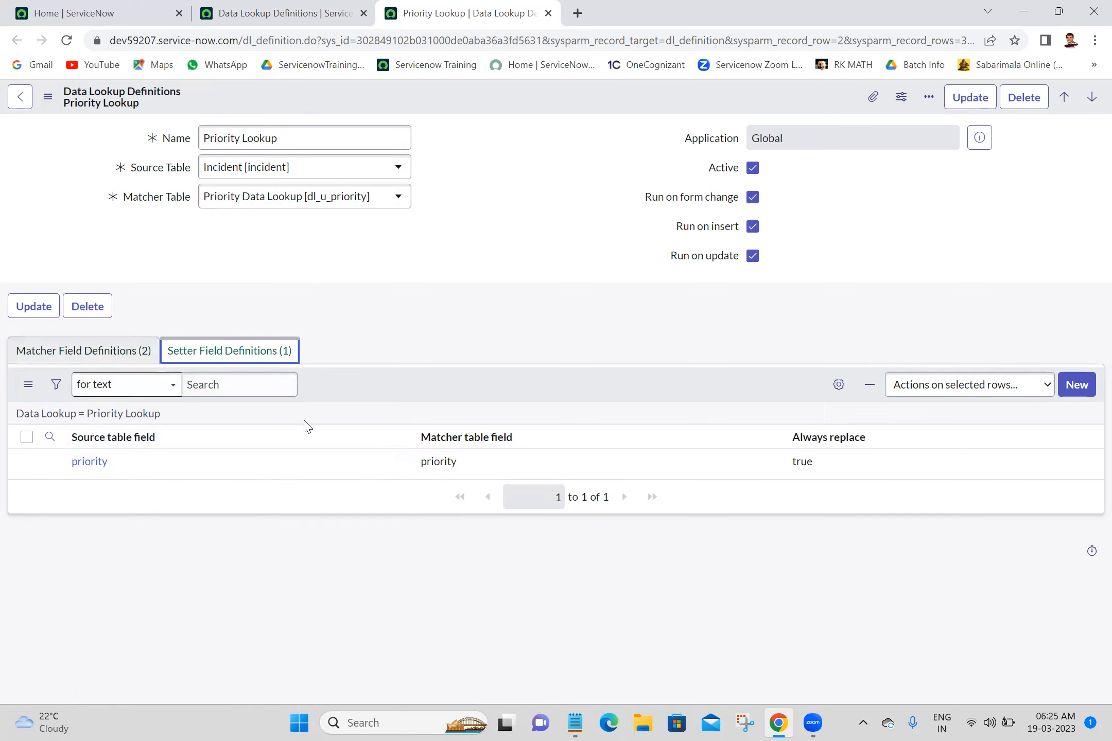
pyautogui.click(100, 358)
pyautogui.click(208, 355)
pyautogui.click(84, 350)
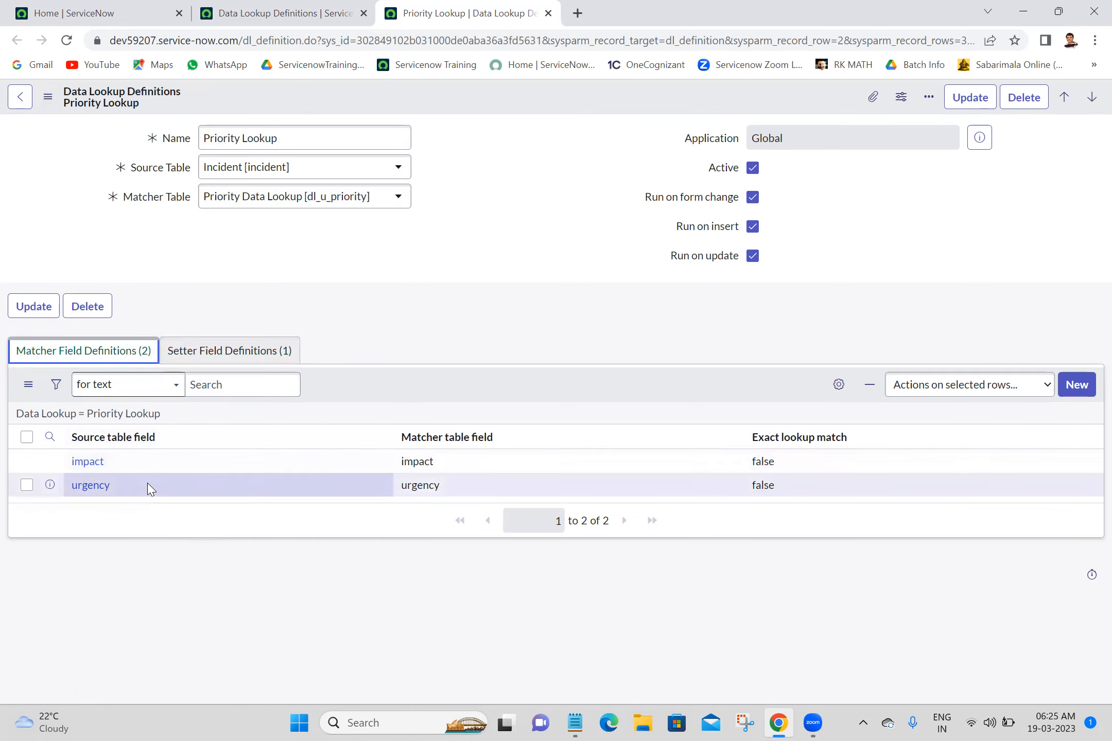
pyautogui.click(227, 360)
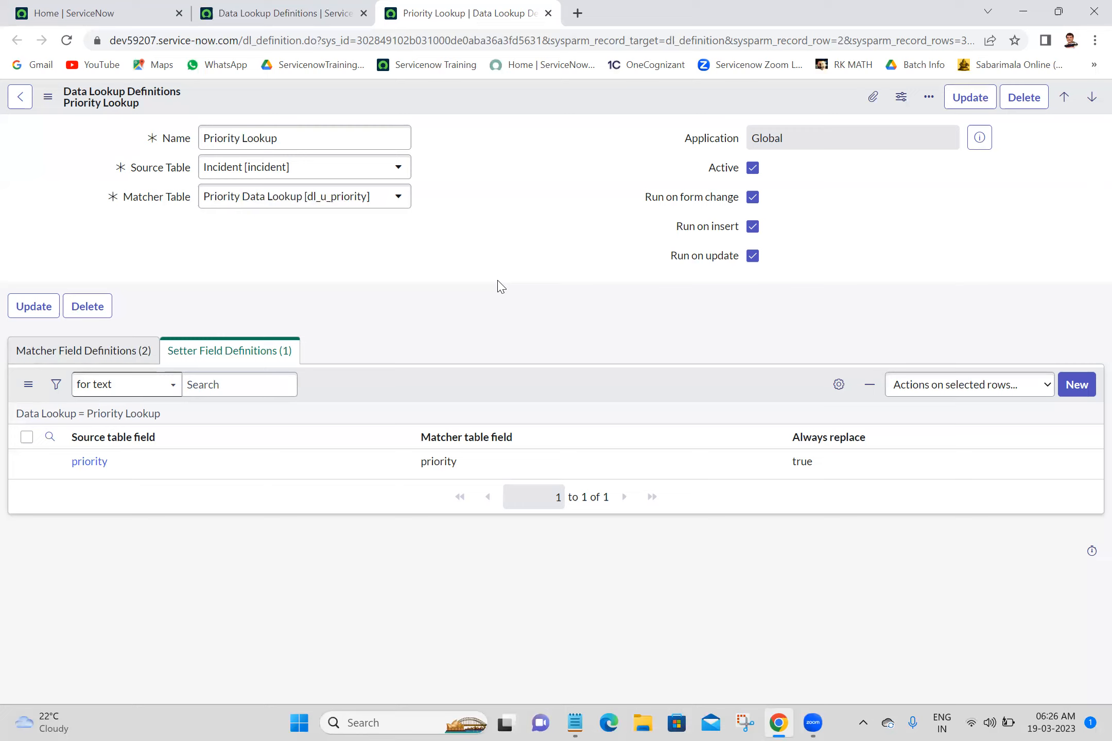
pyautogui.click(99, 367)
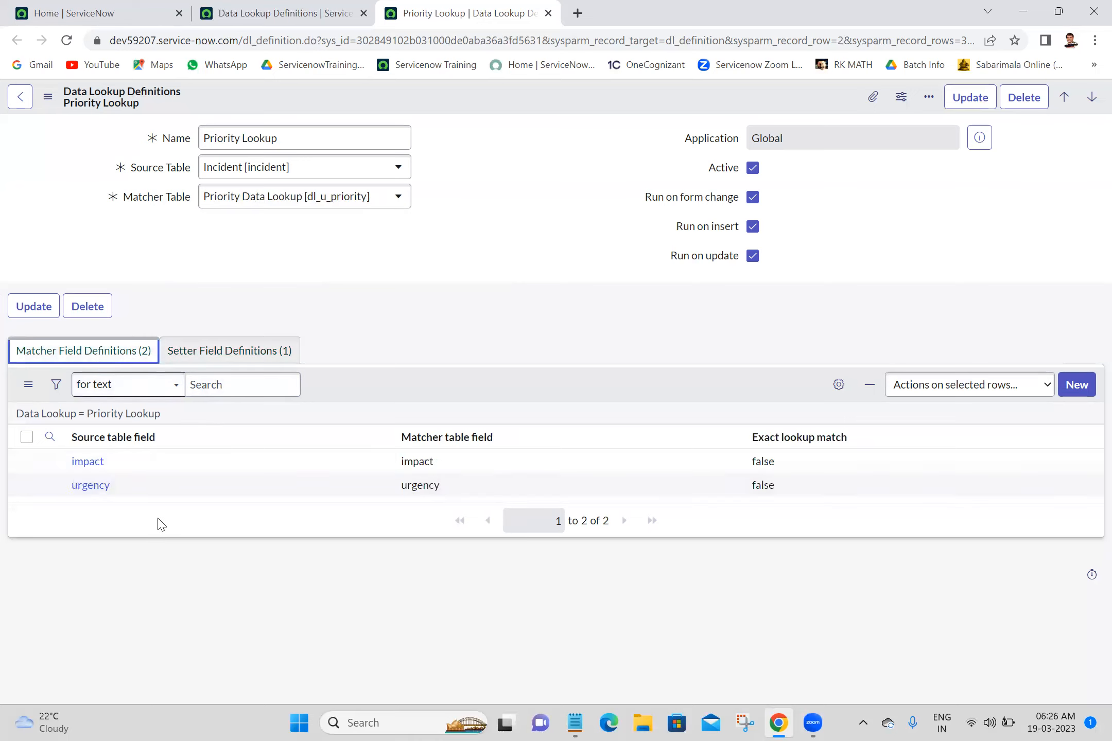
pyautogui.click(235, 352)
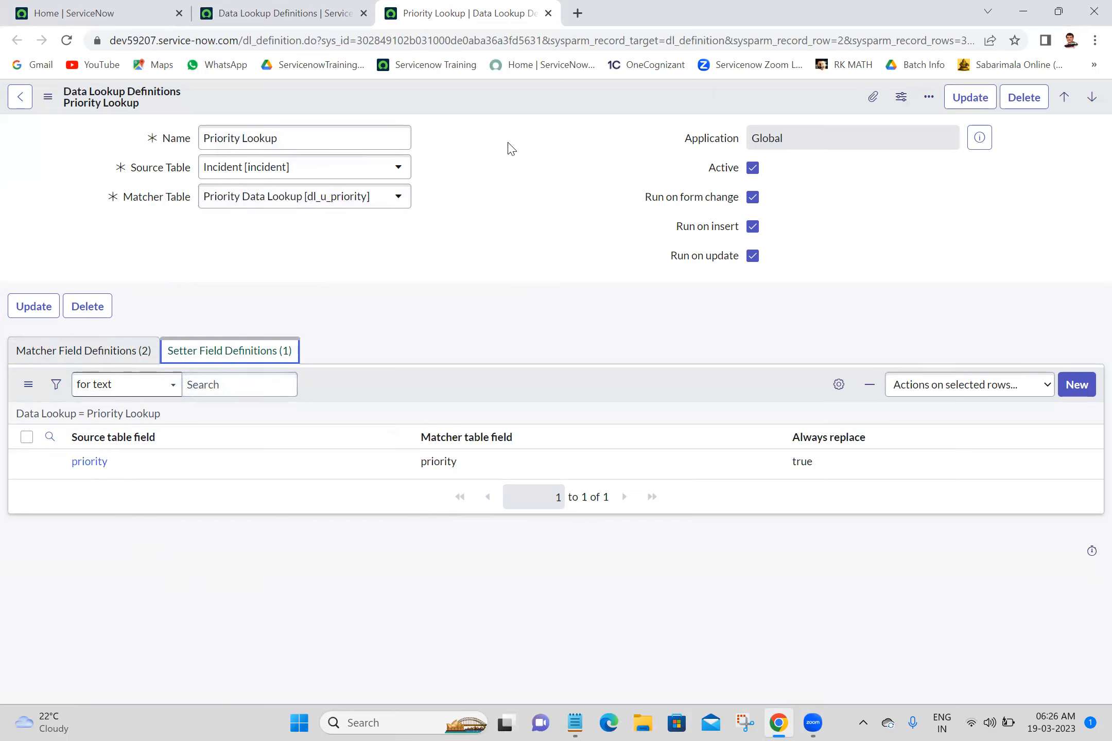
pyautogui.click(461, 309)
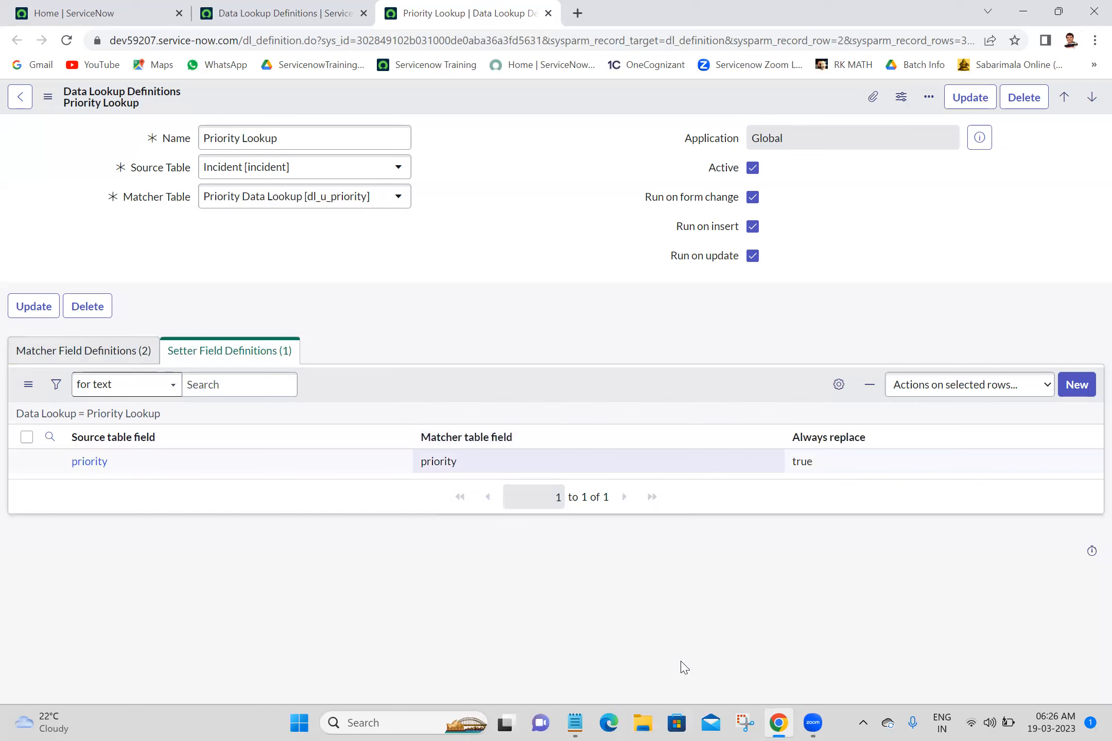
# Step: Return to the Data Lookup Definitions list and open the Assignment Lookup definition in a new browser tab
pyautogui.click(237, 7)
pyautogui.middleClick(118, 211)
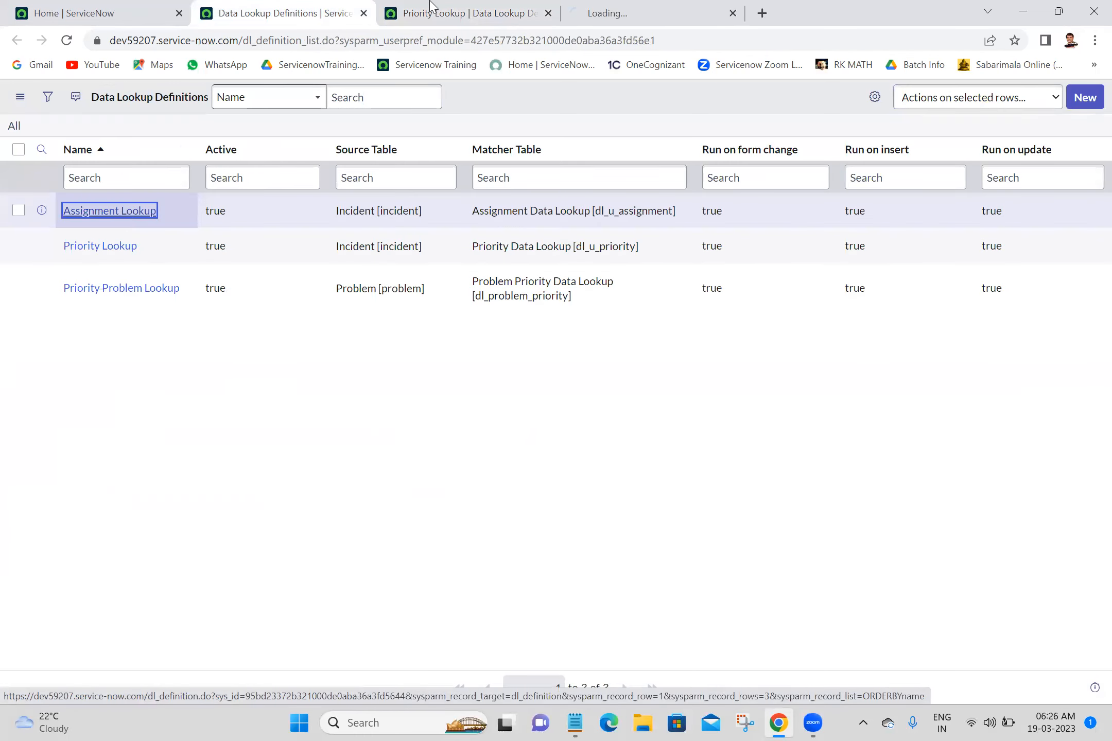
pyautogui.click(635, 10)
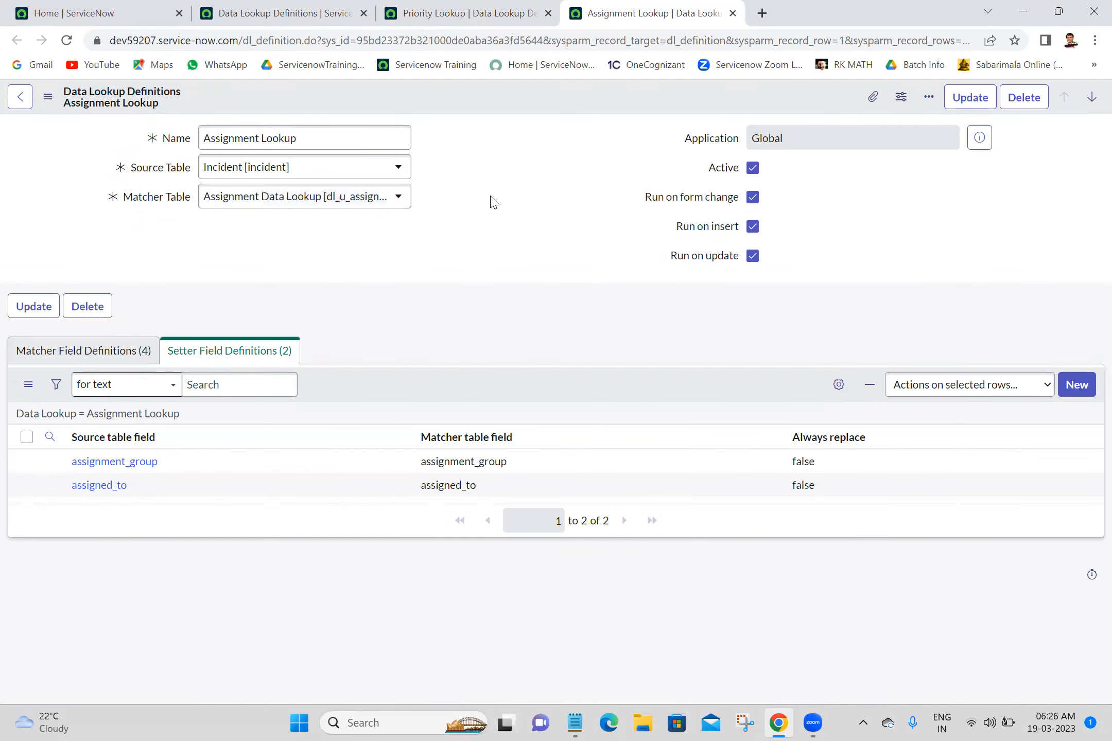
# Step: Compare the Matcher Field Definitions and Setter Field Definitions of the Assignment Lookup record
pyautogui.click(98, 354)
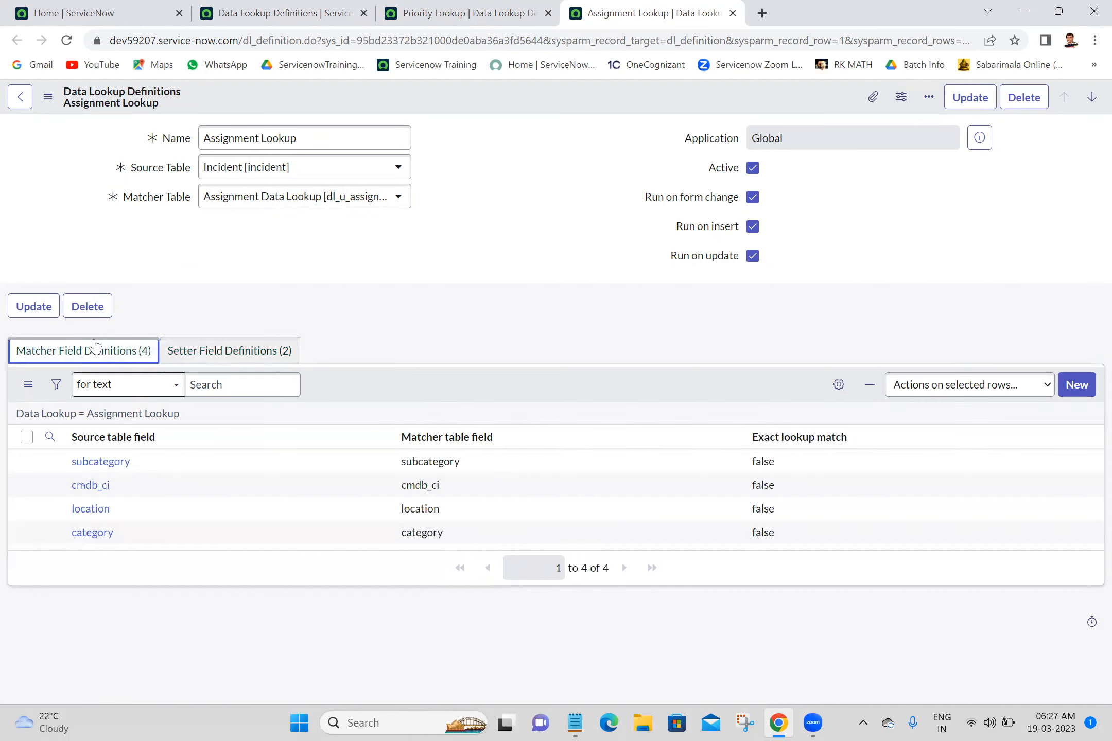
pyautogui.click(239, 352)
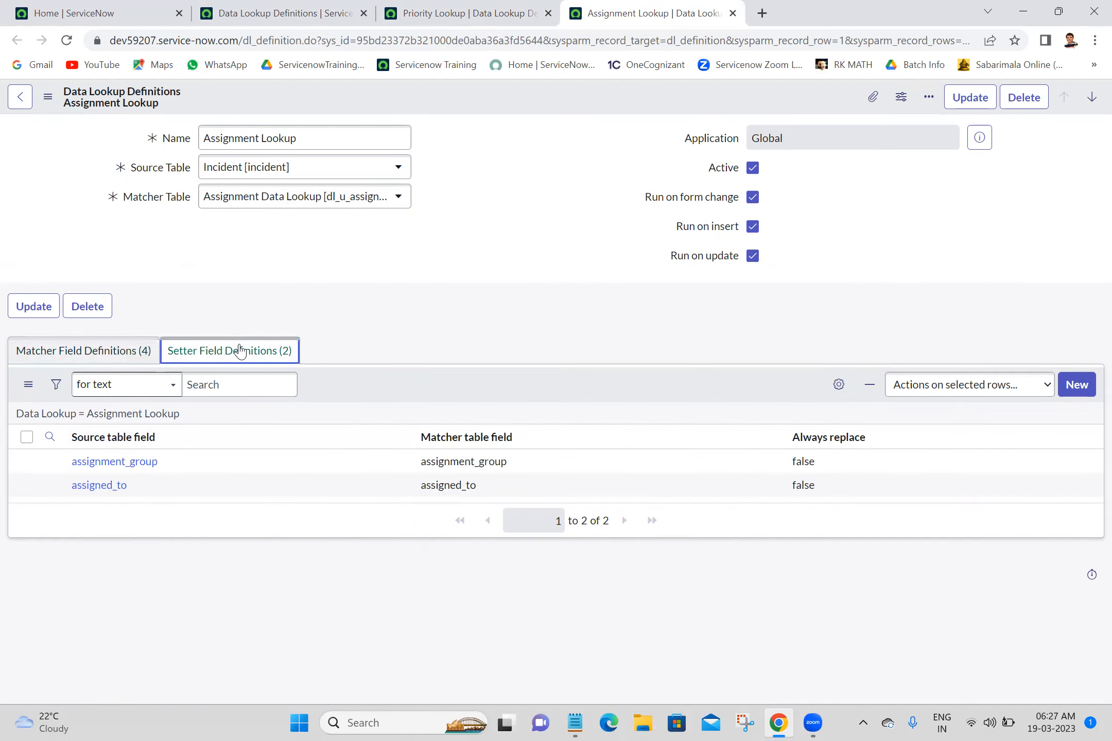
pyautogui.click(118, 360)
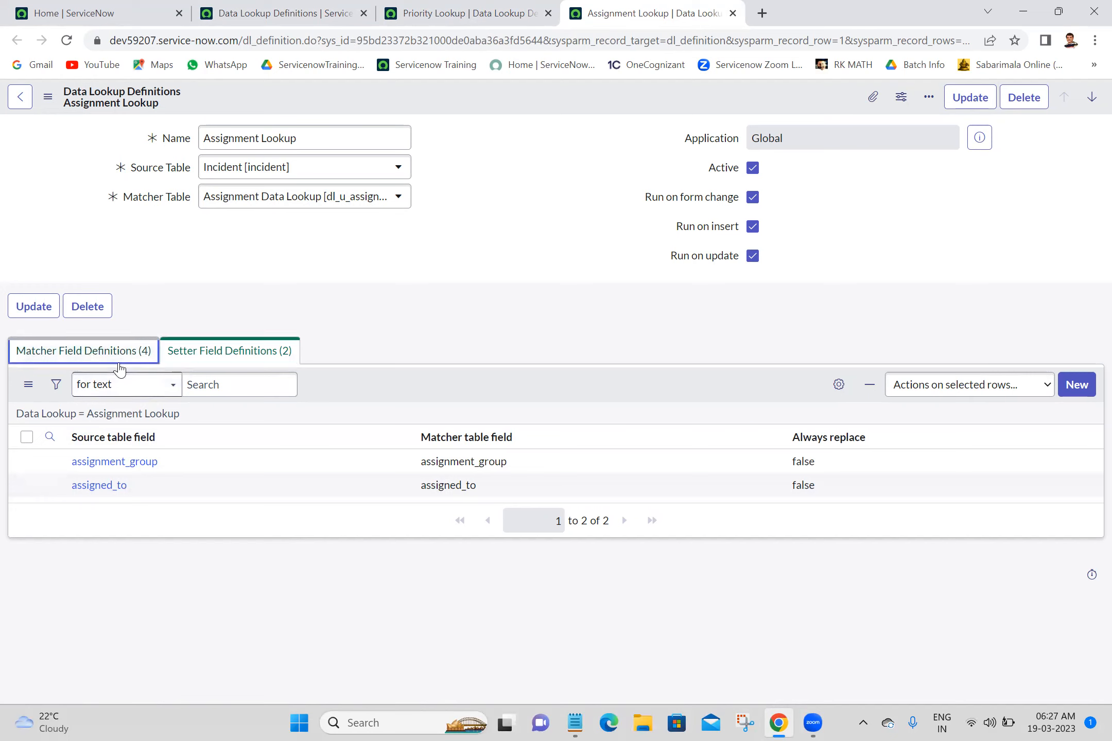
pyautogui.click(238, 351)
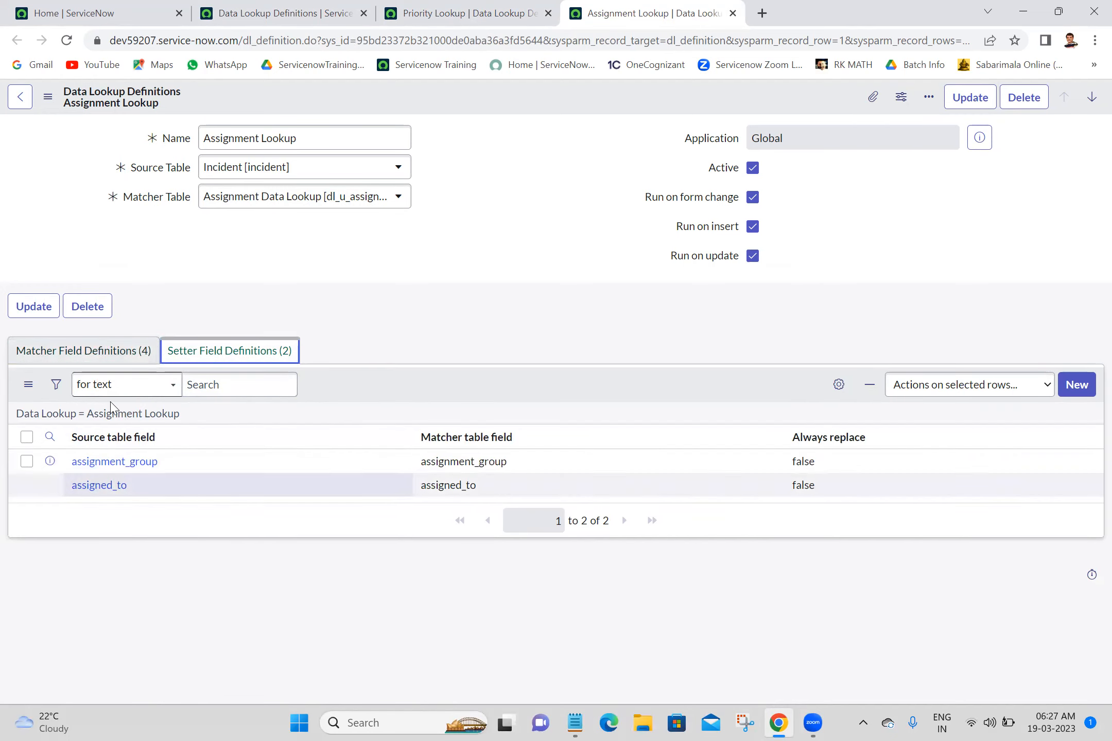
pyautogui.click(80, 355)
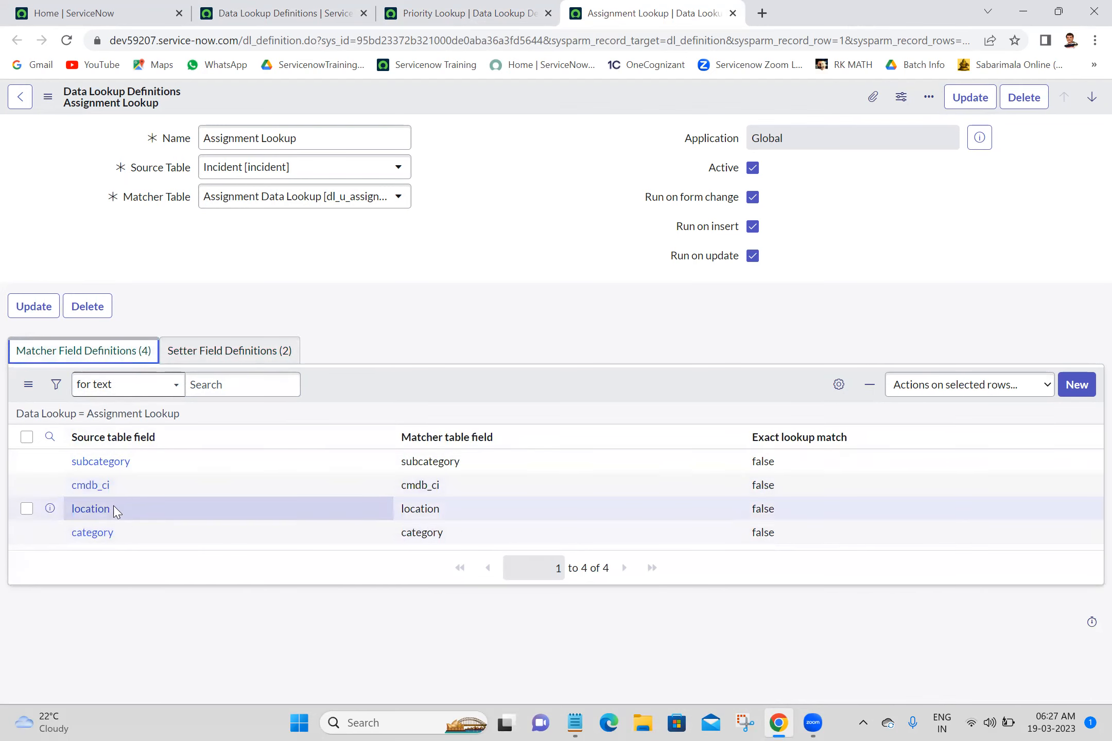
# Step: Review which incident fields the Assignment Lookup matches on and which it sets, checking against the class notes
pyautogui.click(209, 351)
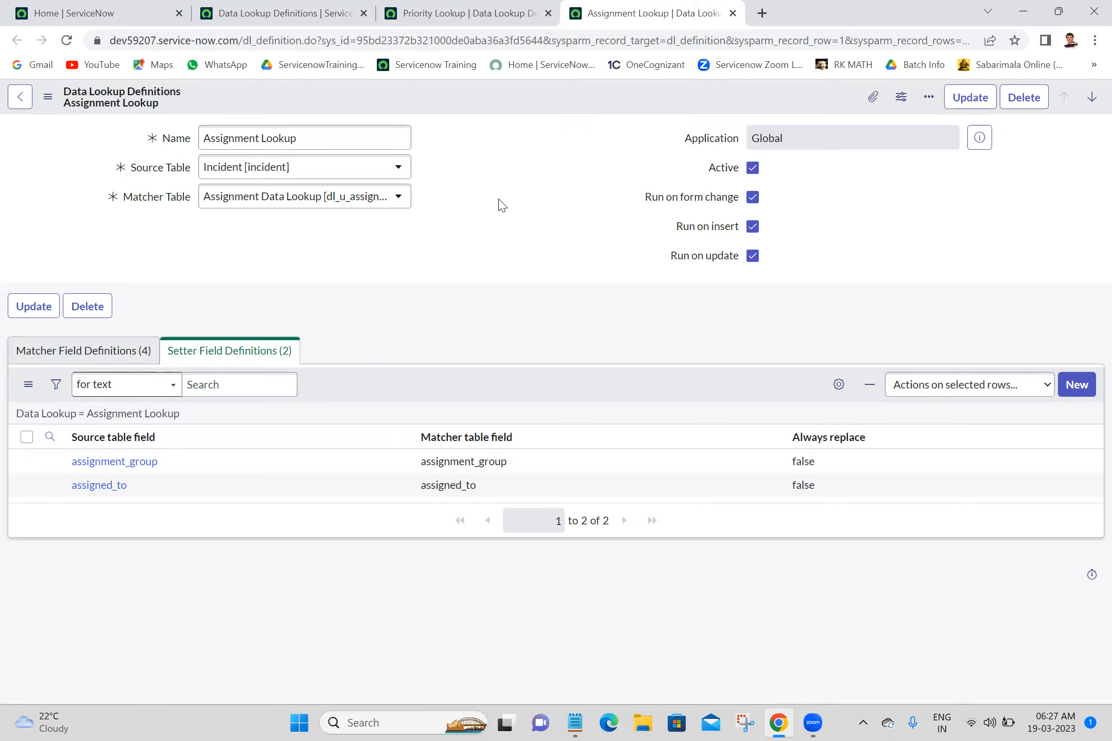
pyautogui.click(643, 724)
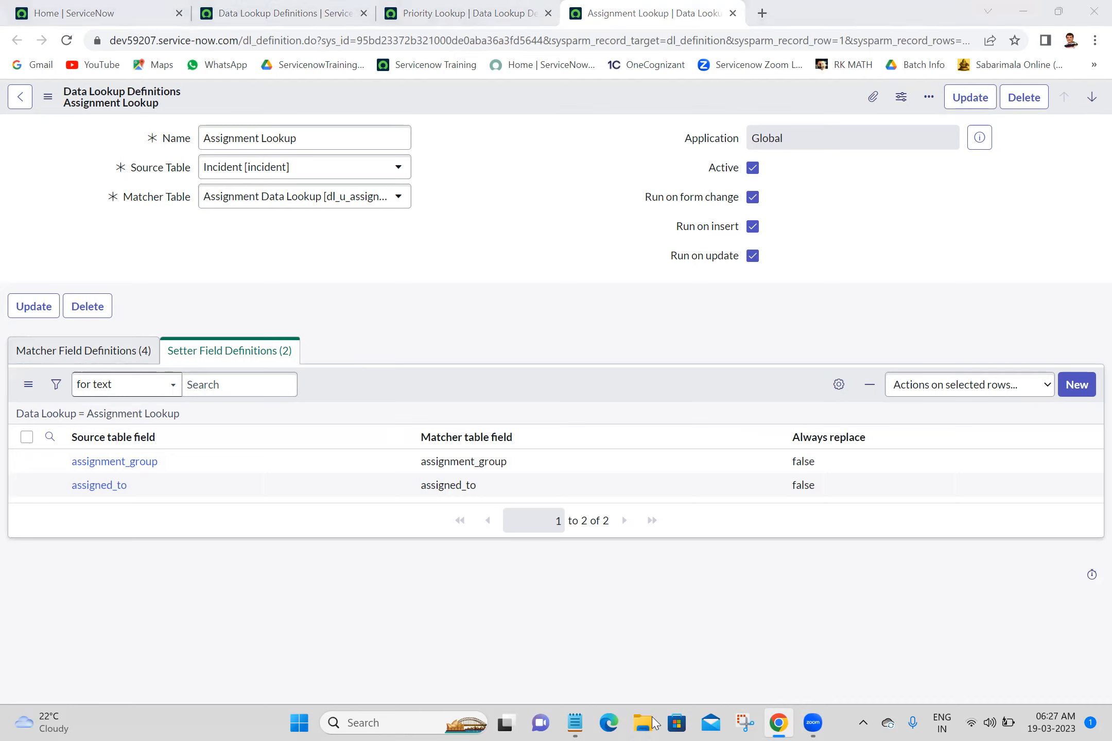
pyautogui.click(489, 211)
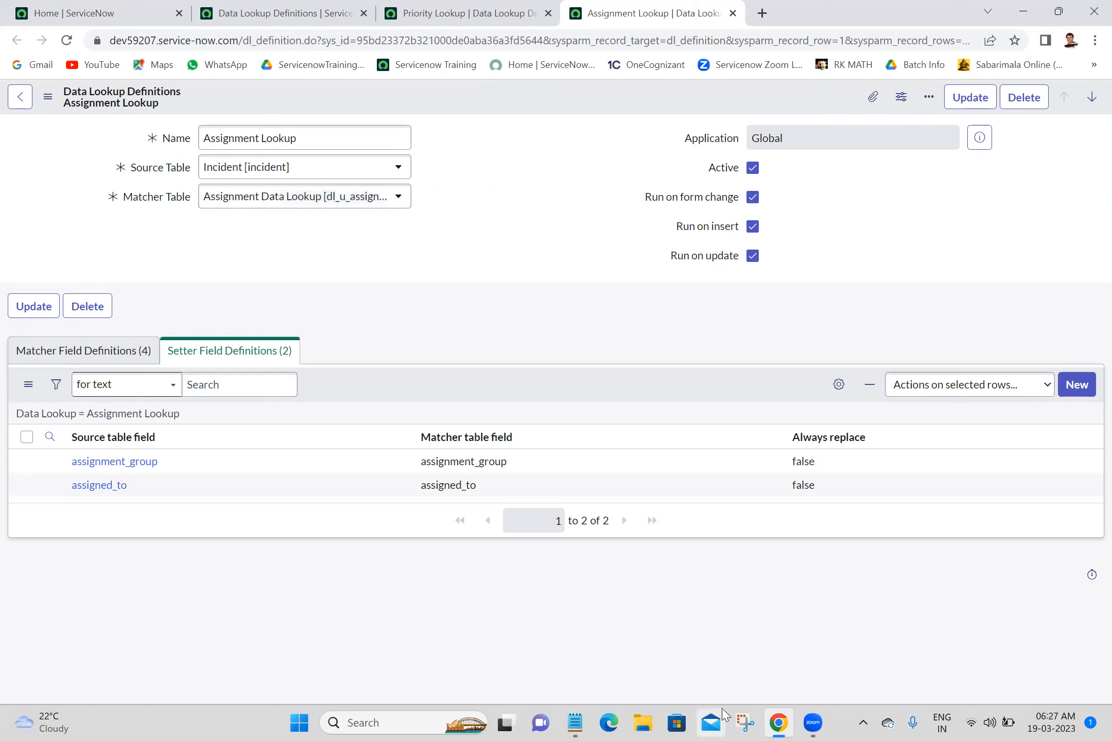
pyautogui.click(573, 723)
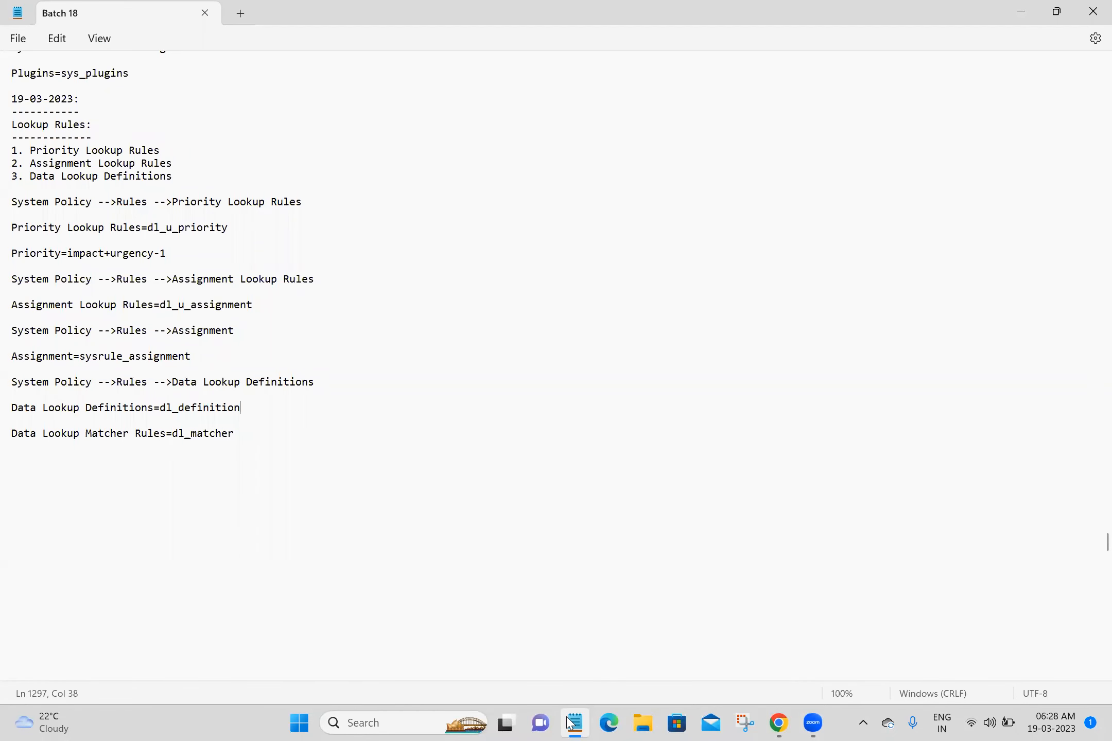
pyautogui.click(572, 723)
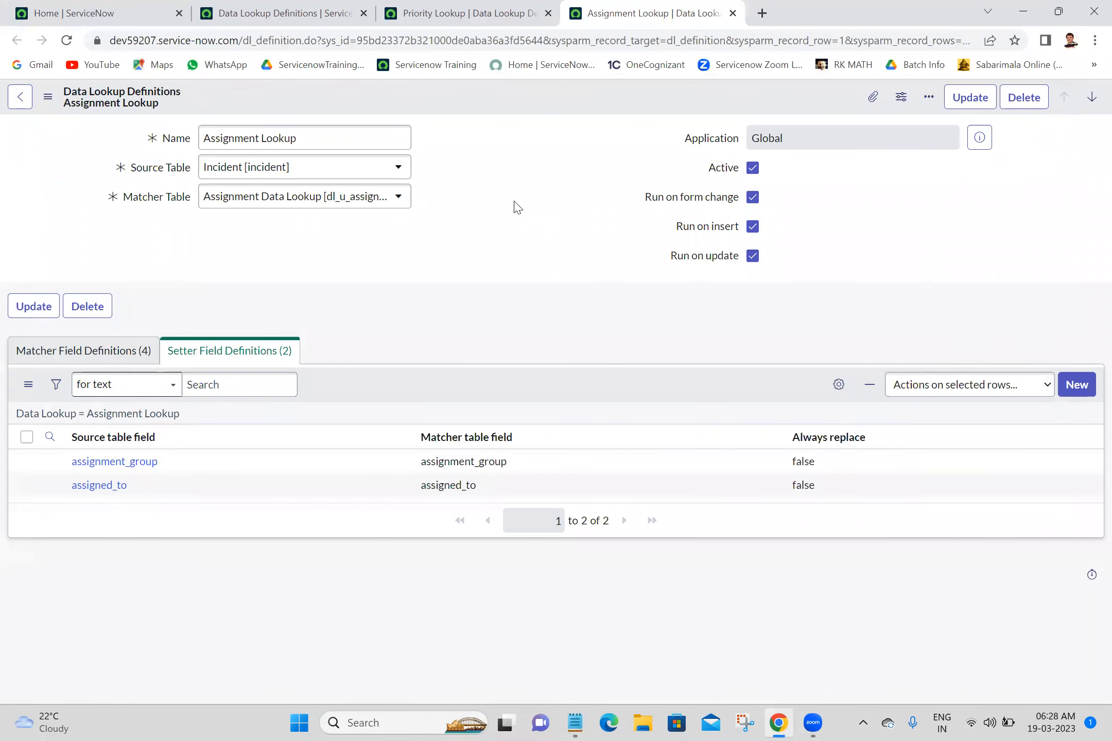
pyautogui.click(77, 357)
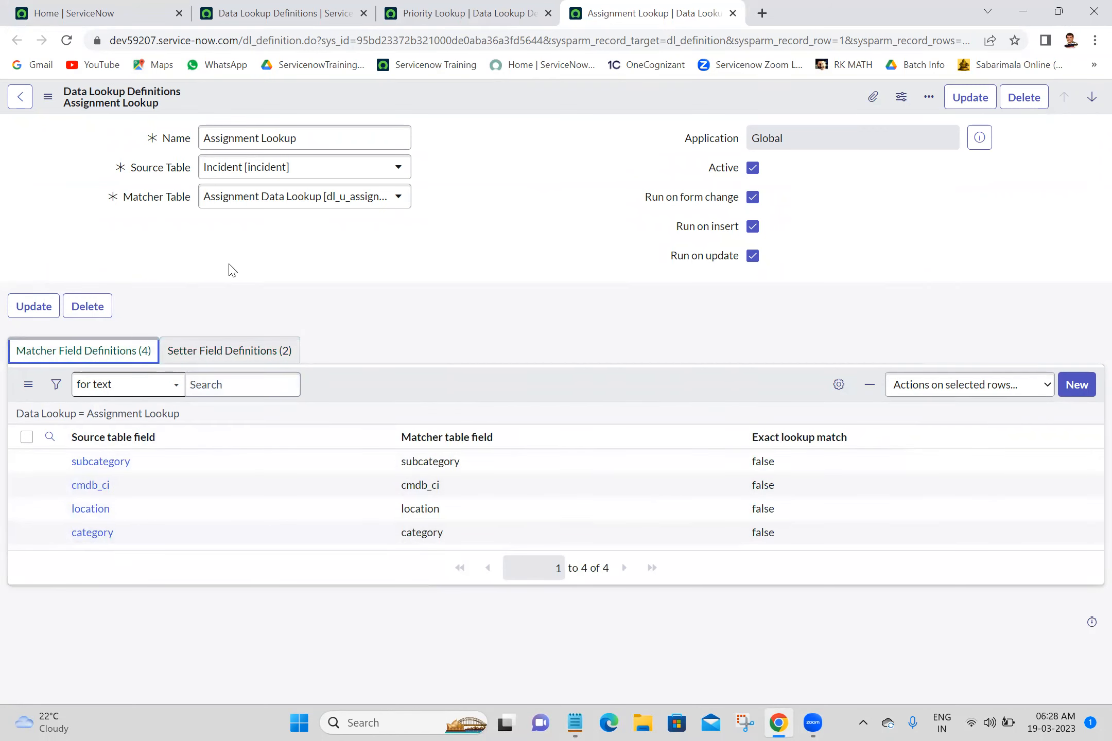
pyautogui.click(299, 298)
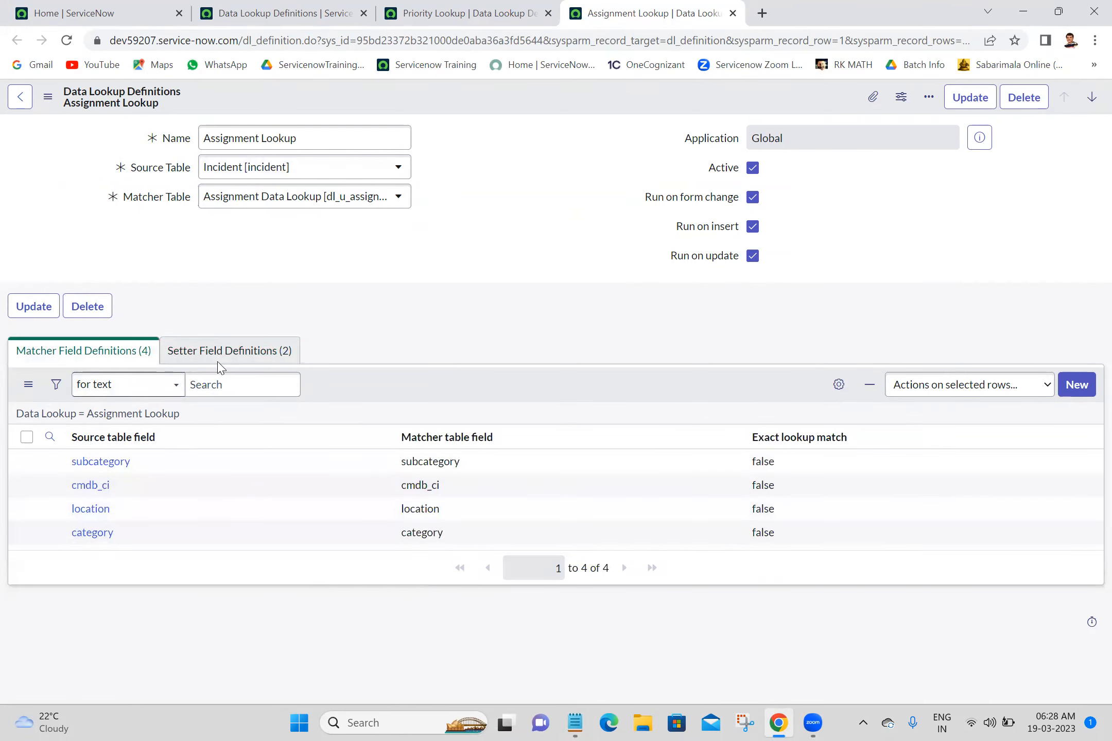
pyautogui.click(237, 350)
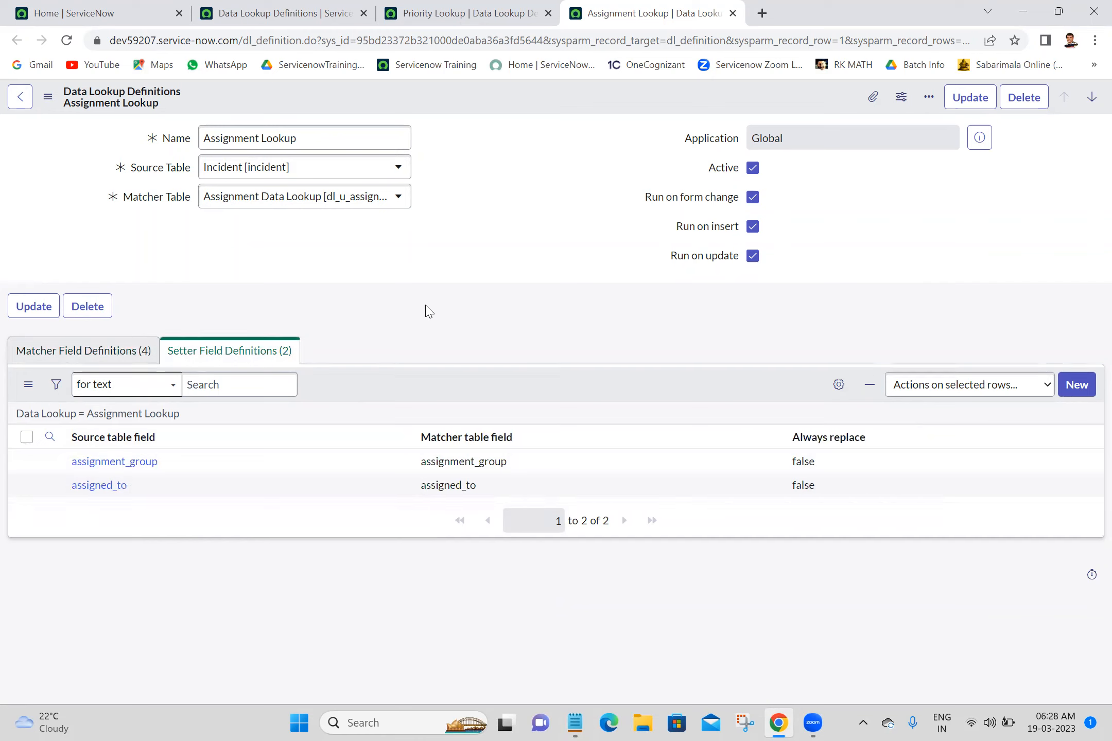
# Step: Close the data lookup browser tabs, keeping only the ServiceNow home page open
pyautogui.click(34, 5)
pyautogui.rightClick(34, 5)
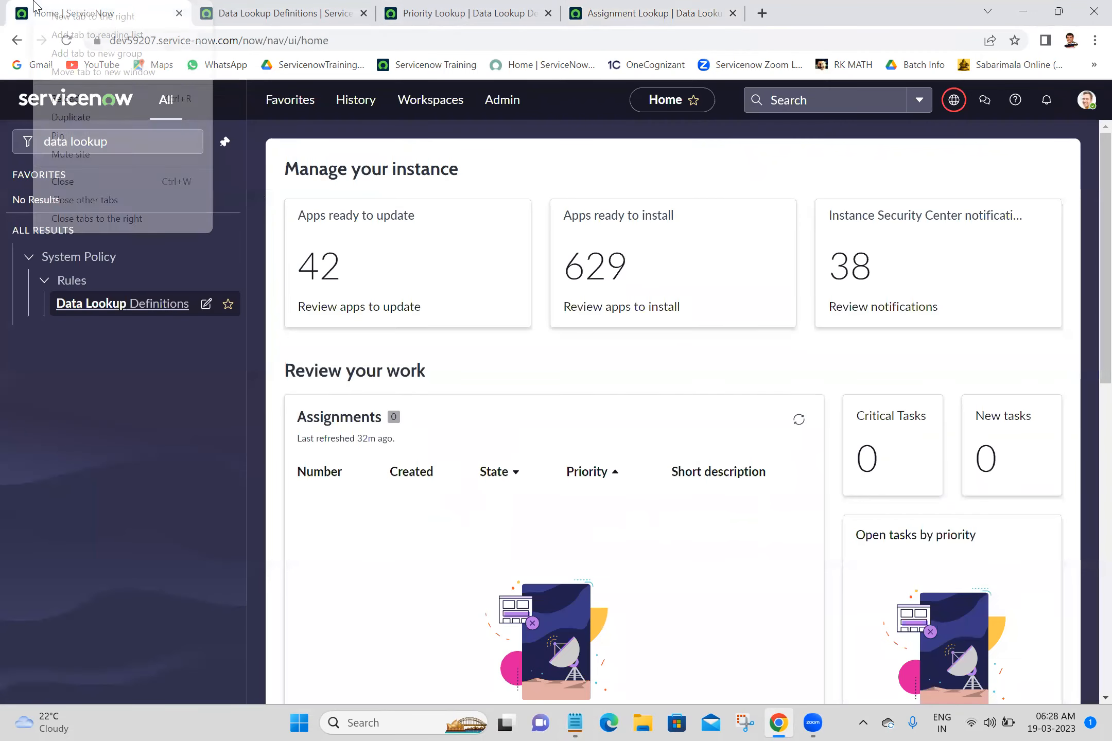
pyautogui.click(59, 220)
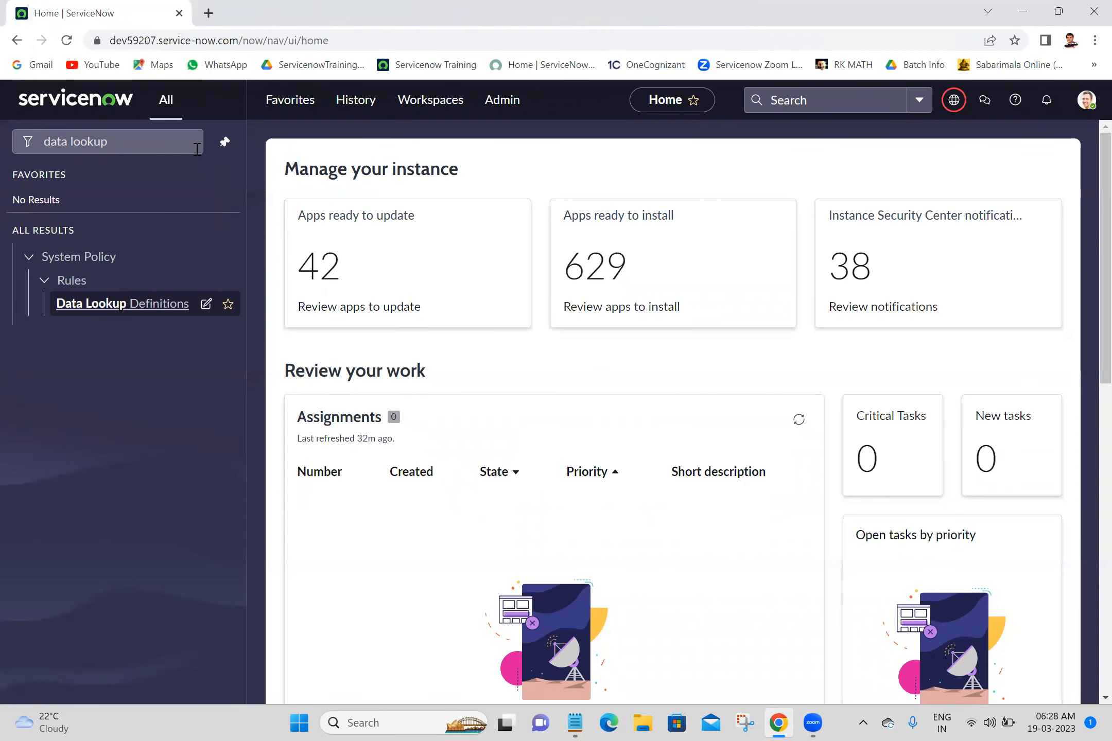
# Step: Search the navigator for "tables" and open the System Definition Tables list in a new browser tab
pyautogui.tripleClick(174, 143)
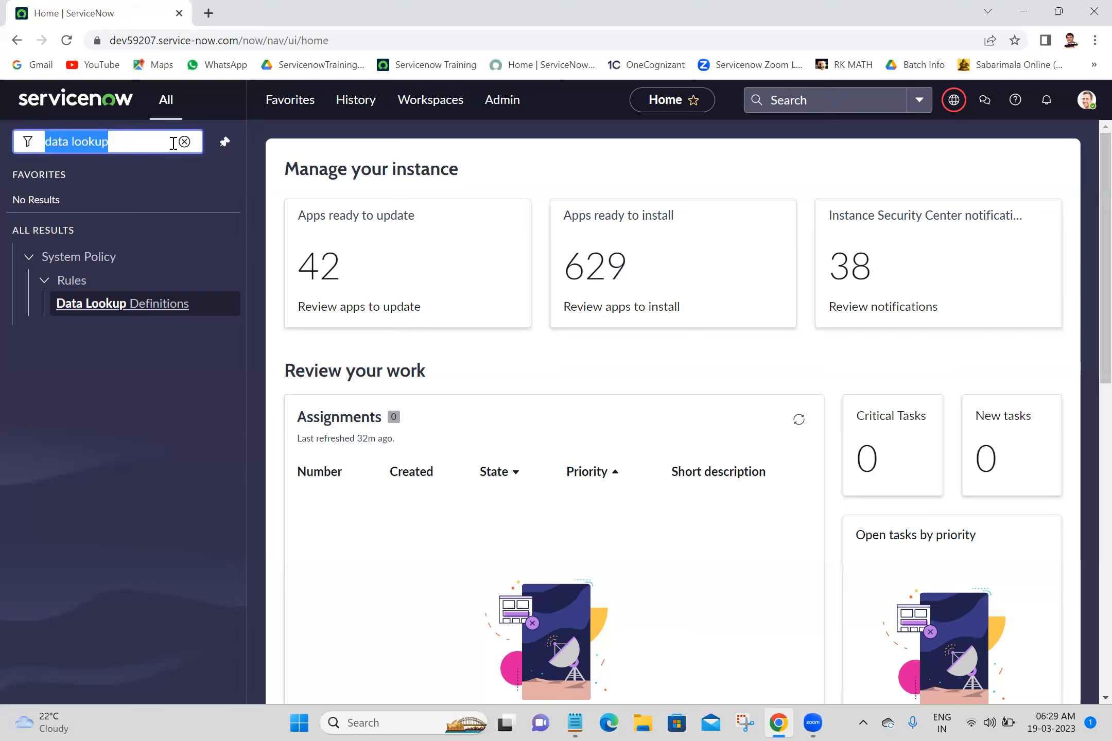
pyautogui.write('tables')
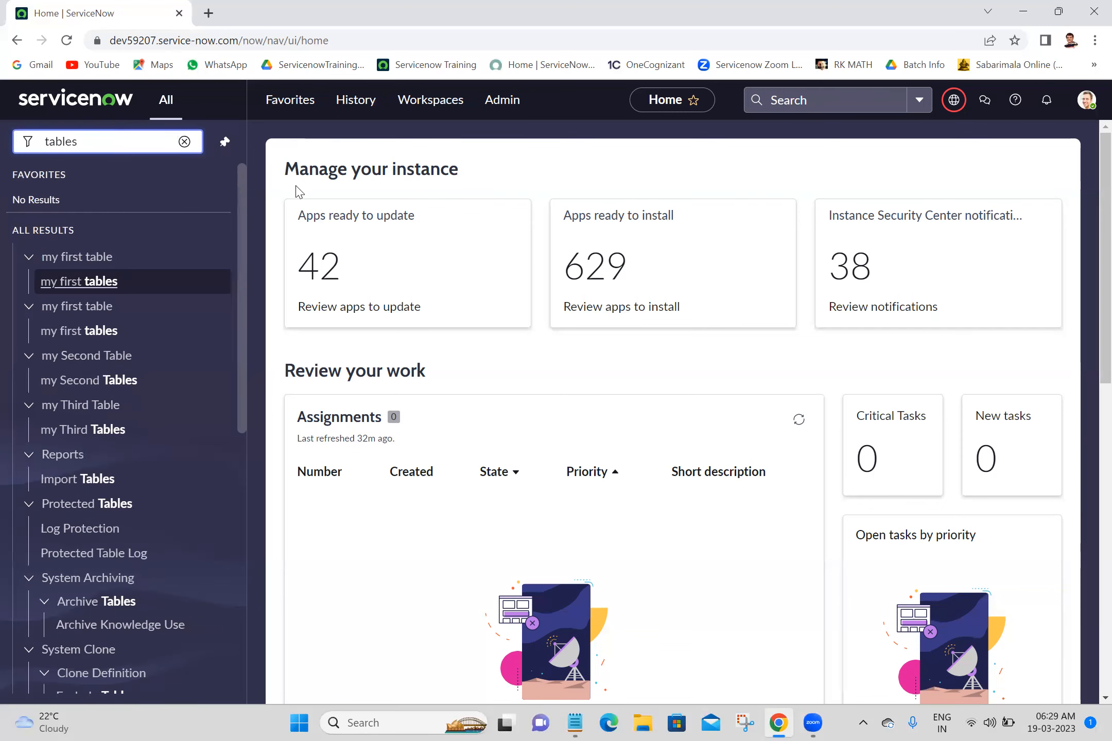
pyautogui.click(243, 225)
pyautogui.moveTo(243, 225); pyautogui.dragTo(259, 346)
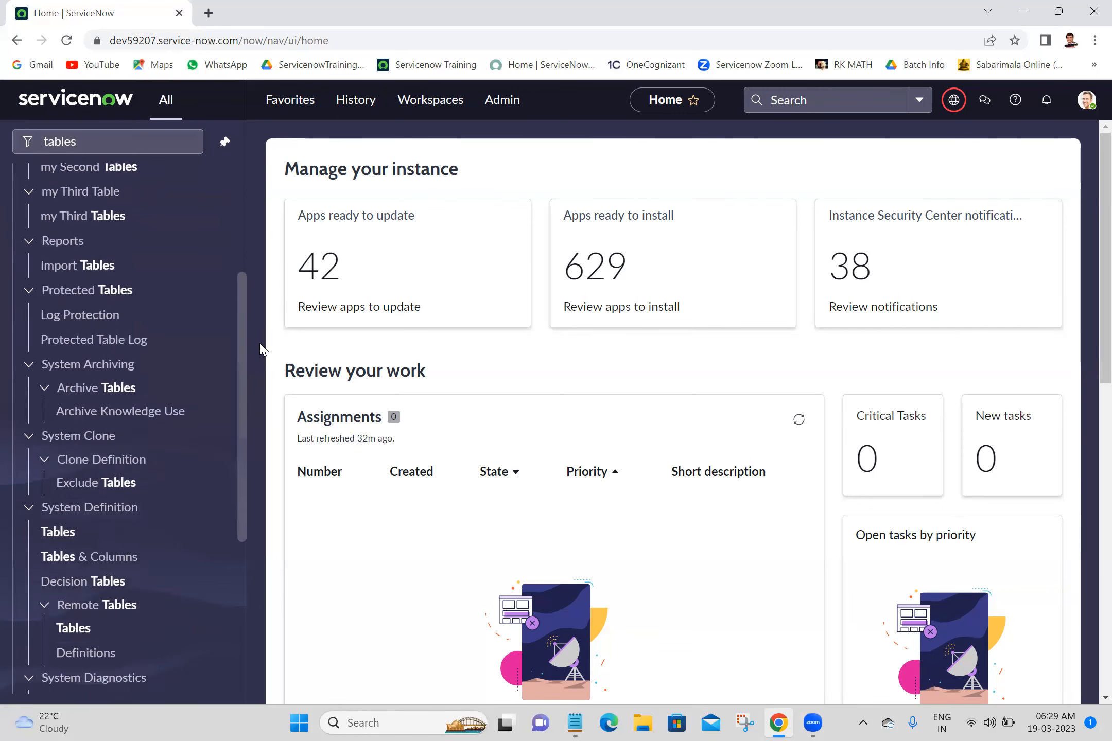
pyautogui.keyDown('ctrl'); pyautogui.click(65, 518); pyautogui.keyUp('ctrl')
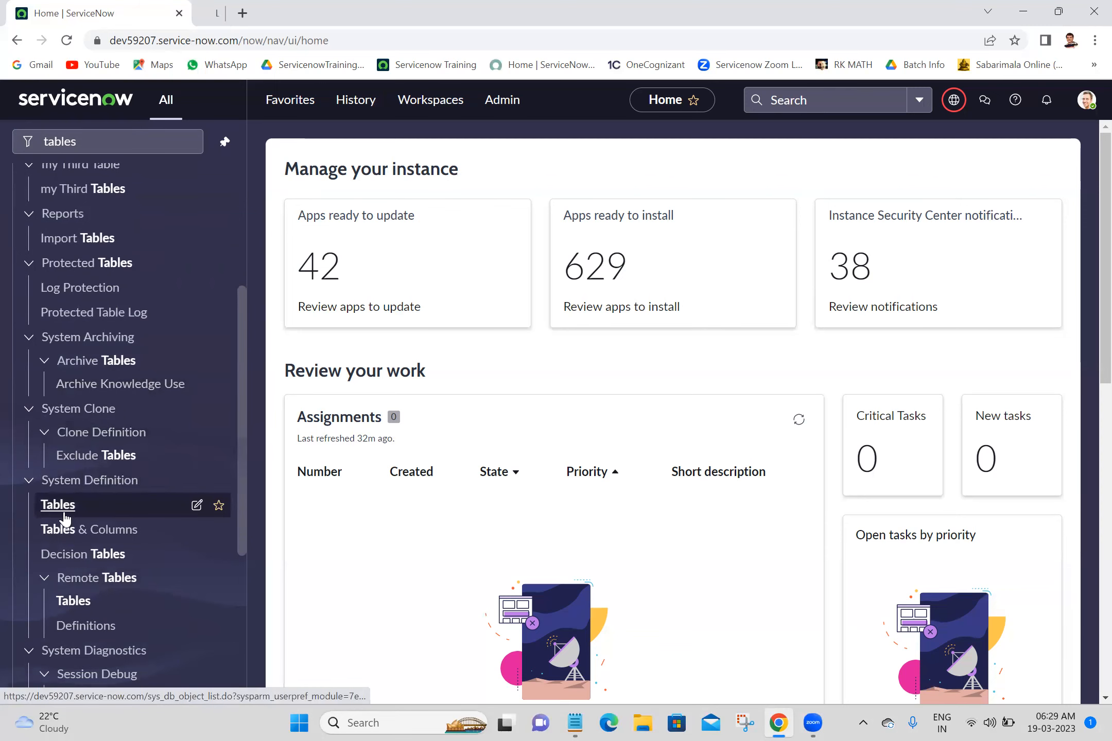
pyautogui.click(256, 6)
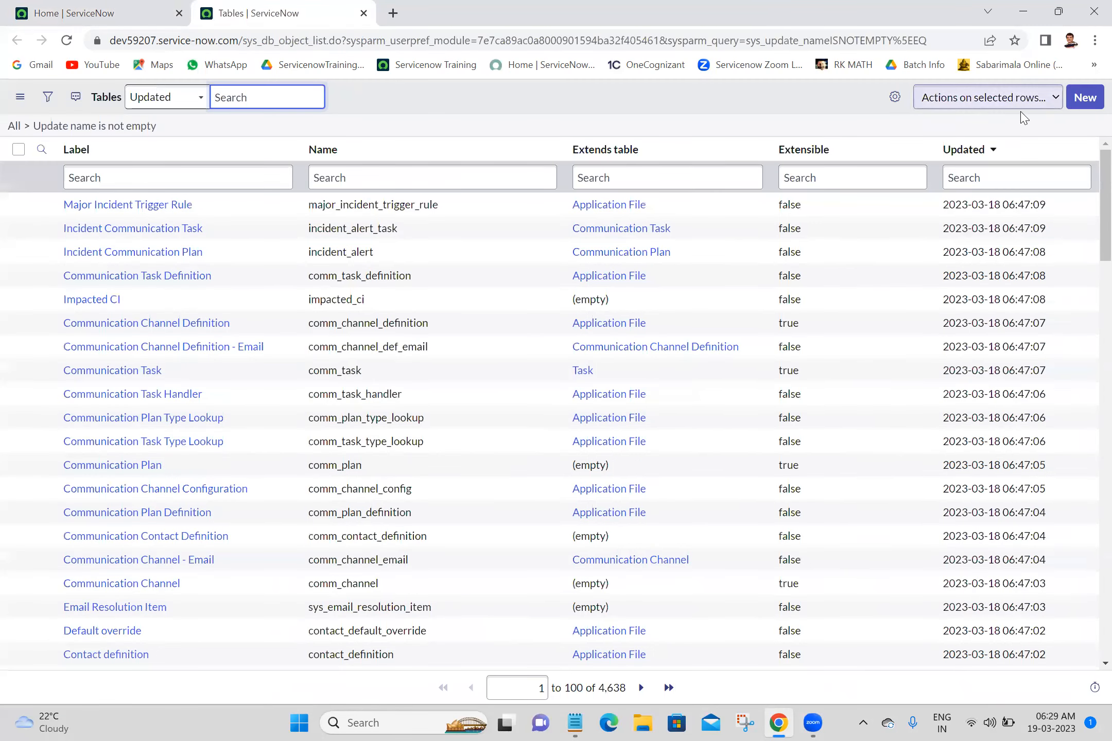
# Step: Create a new table labelled "my ticket" that extends the Task table, and save its record
pyautogui.click(1087, 102)
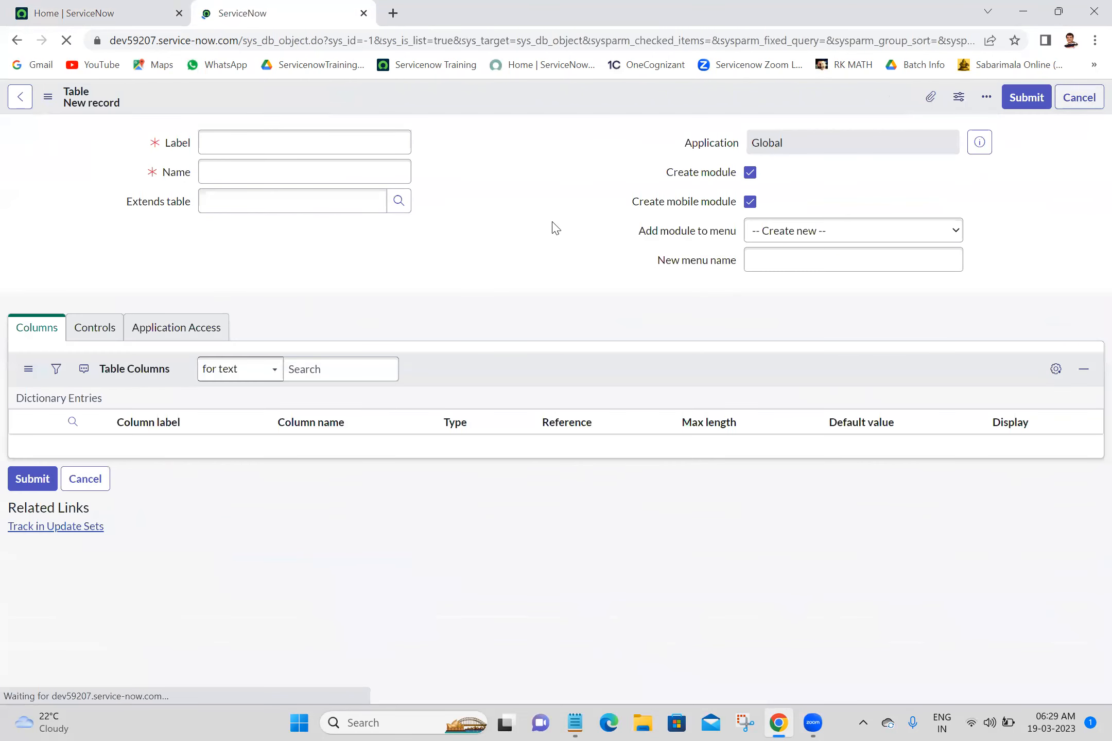
pyautogui.click(520, 278)
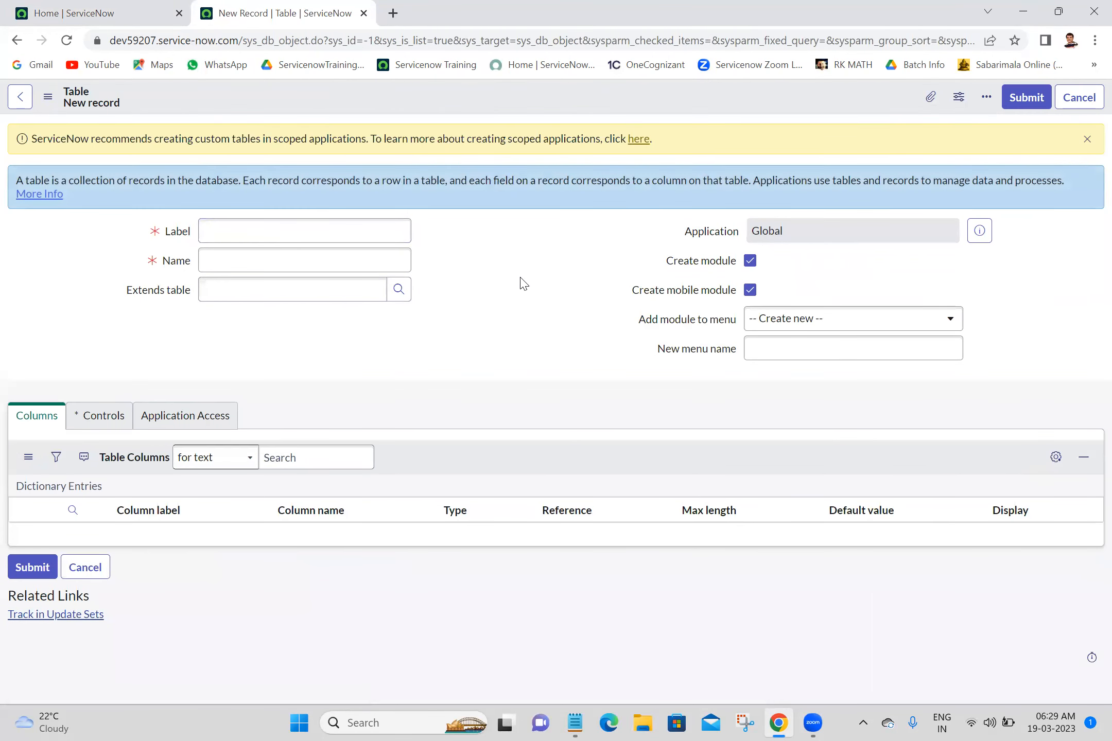
pyautogui.click(326, 239)
pyautogui.write('my ticket')
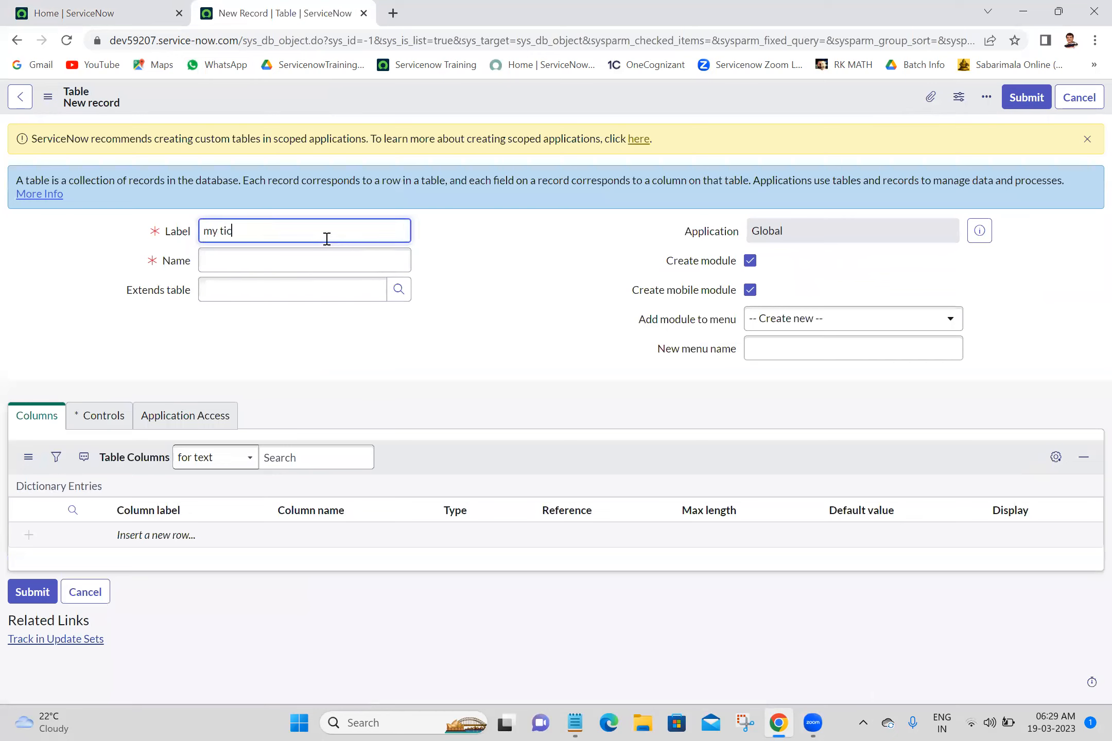
pyautogui.click(611, 250)
pyautogui.click(312, 299)
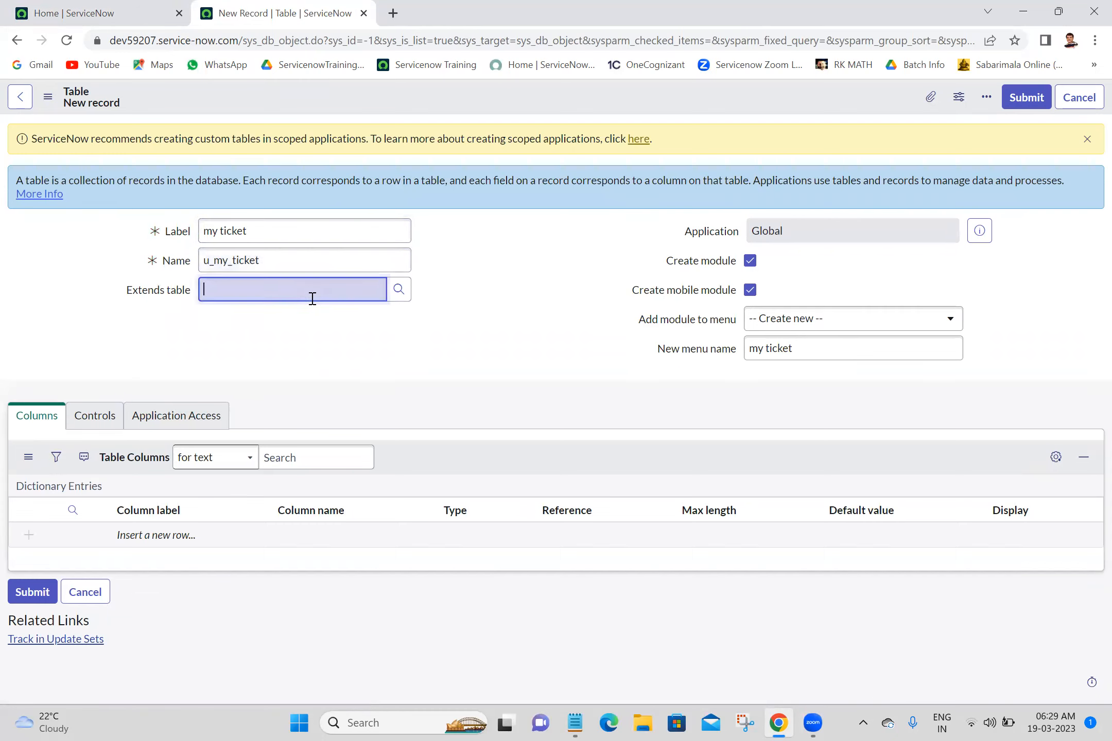
pyautogui.write('task')
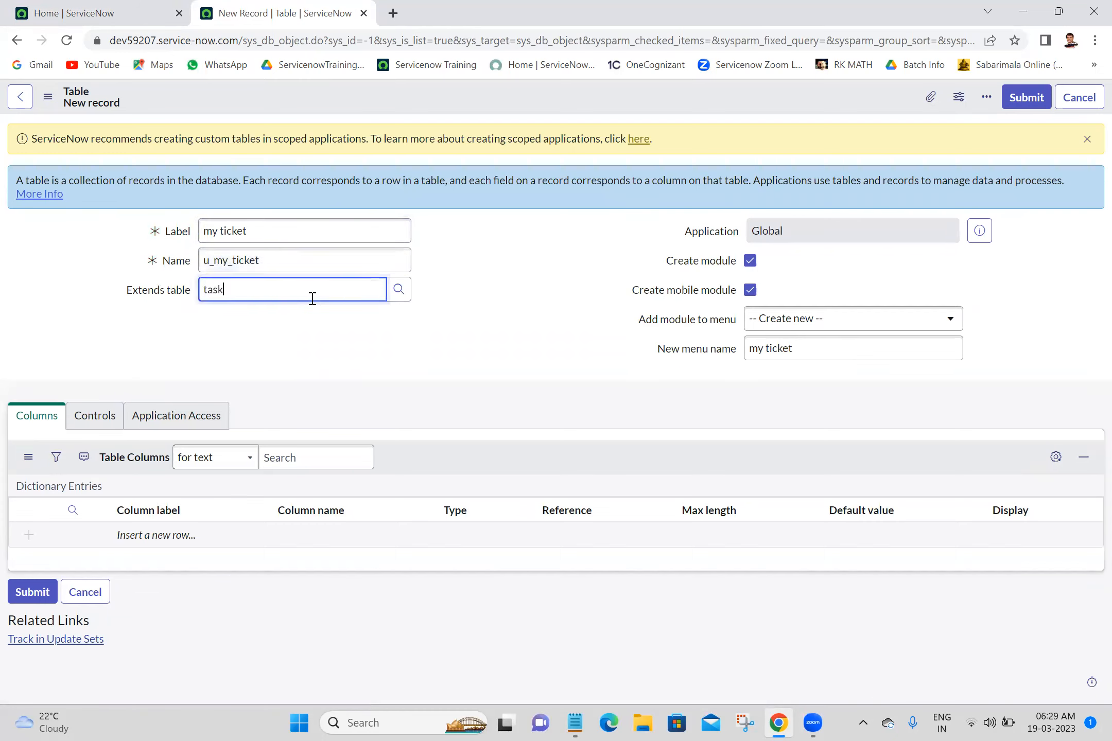
pyautogui.click(269, 332)
pyautogui.rightClick(592, 96)
pyautogui.click(607, 105)
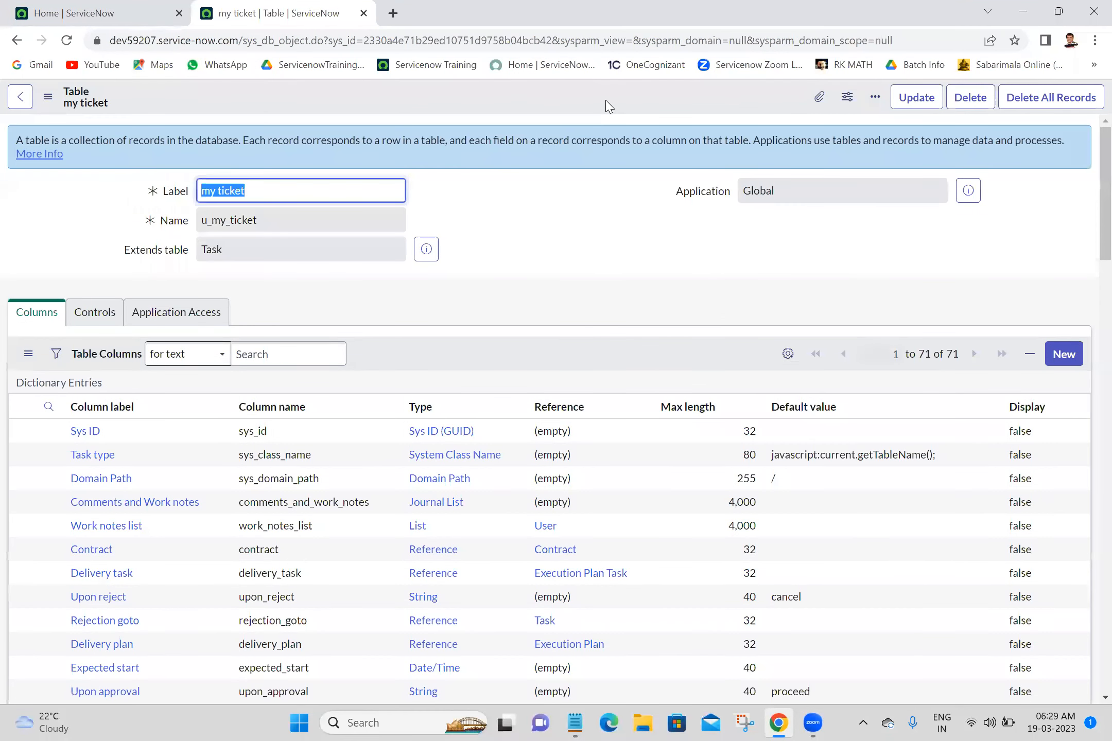
# Step: Look over the new table's columns, copy its name and open its record list from the home page navigator with u_my_ticket.list
pyautogui.click(540, 219)
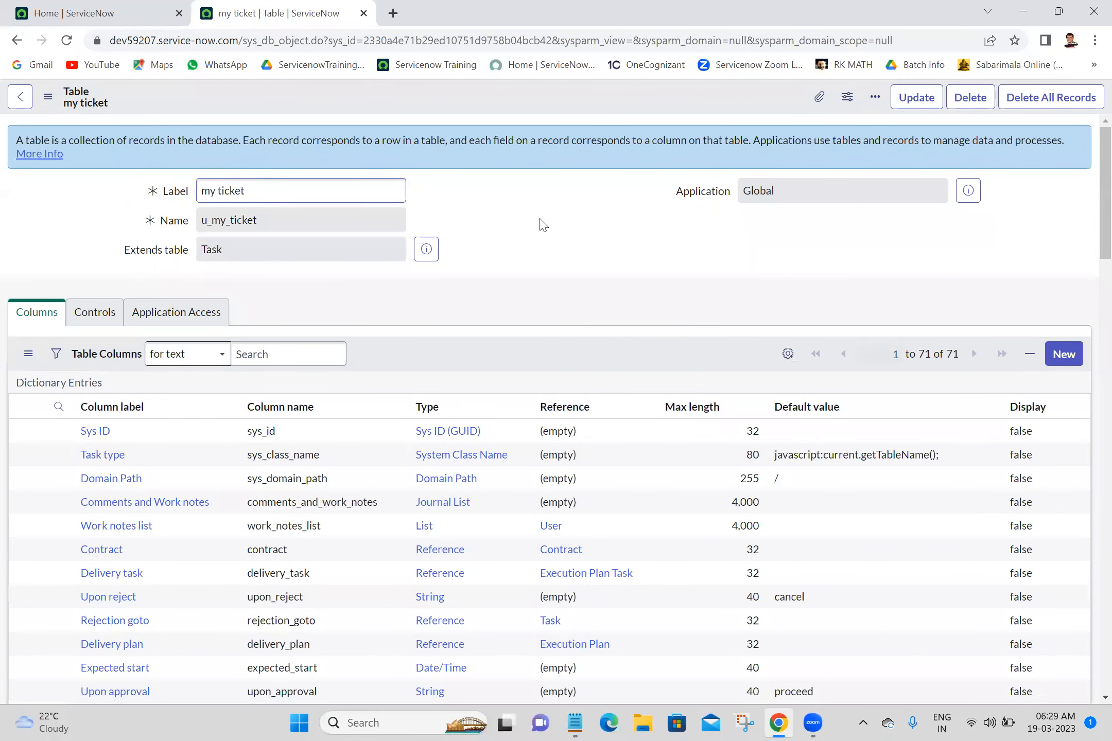
pyautogui.doubleClick(304, 215)
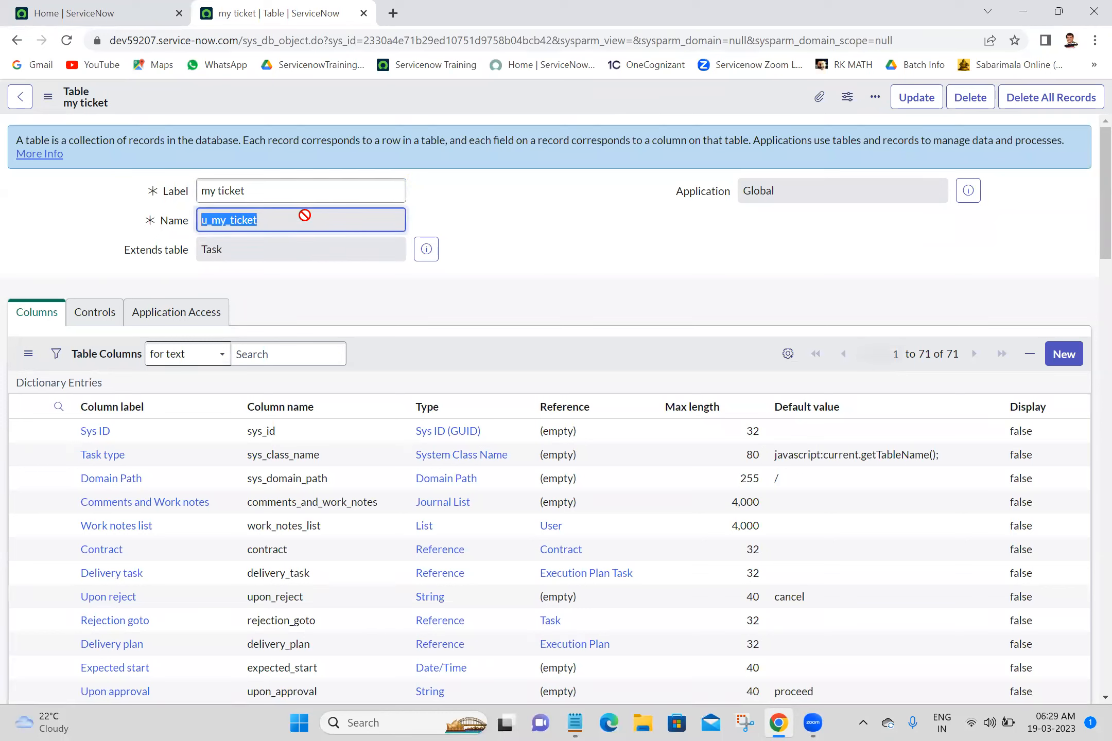
pyautogui.click(474, 200)
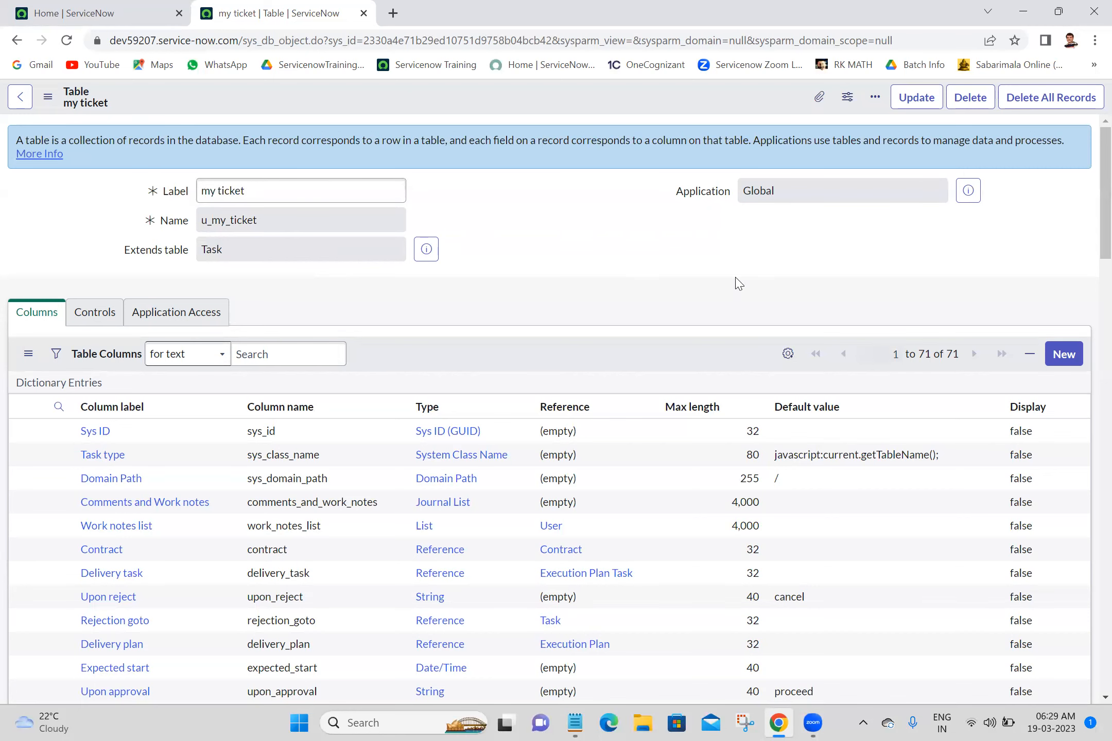
pyautogui.scroll(-2, 1091, 227)
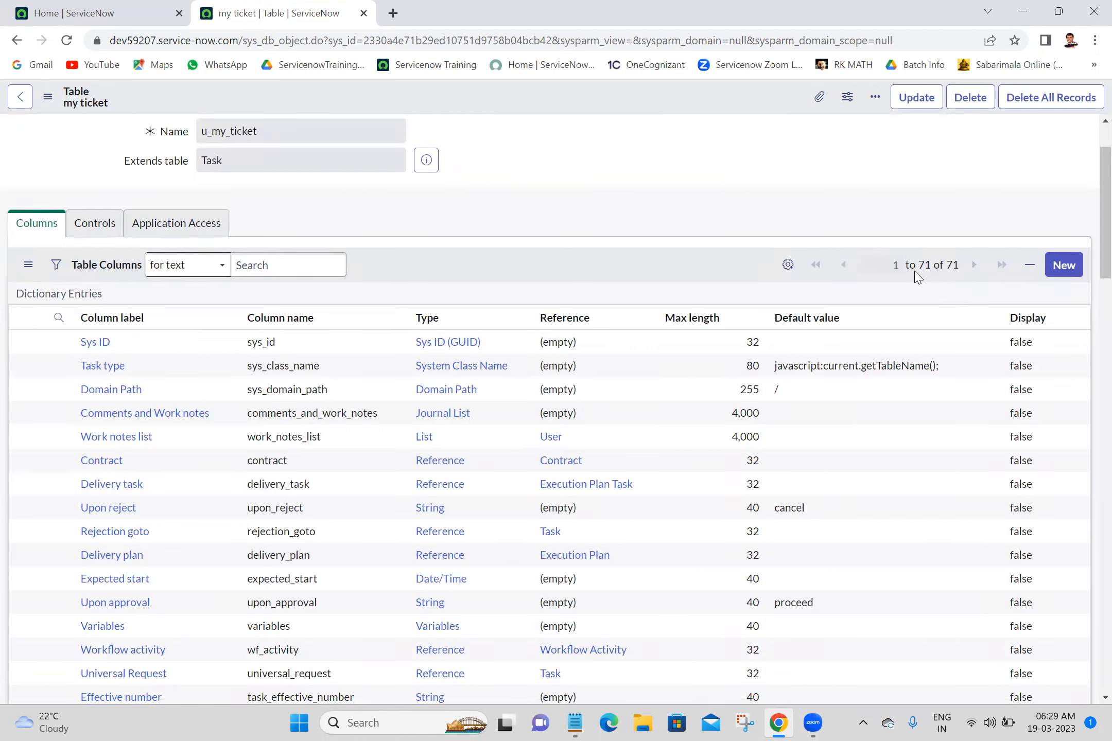
pyautogui.doubleClick(251, 131)
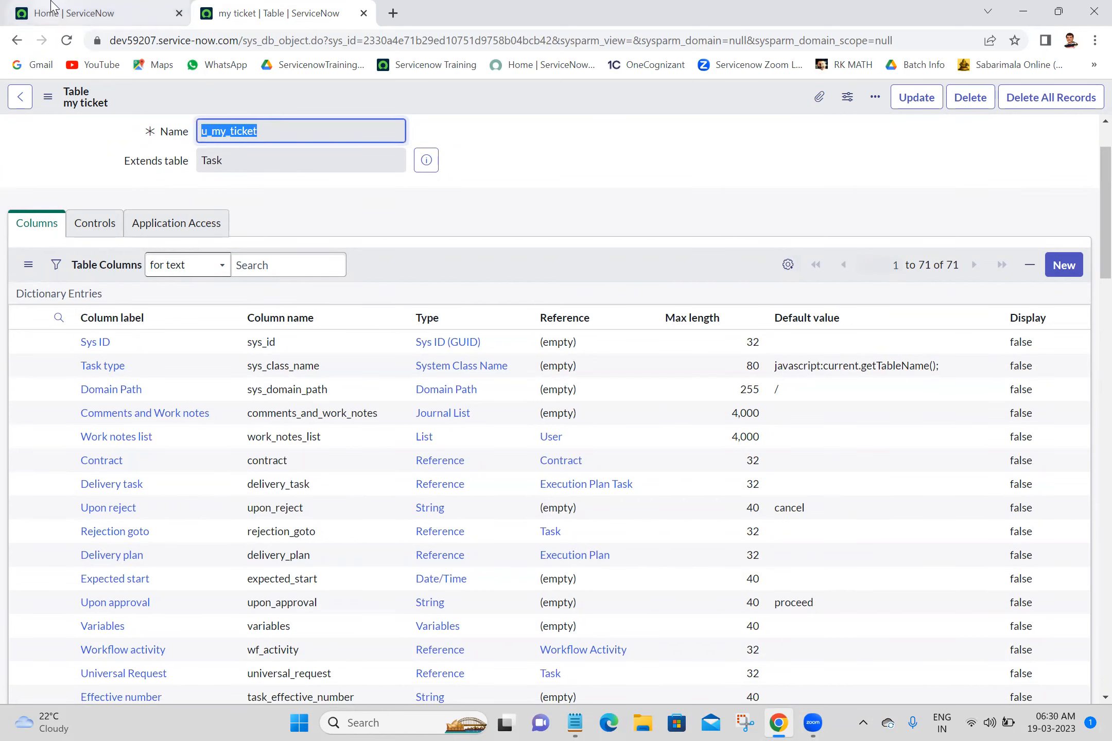
pyautogui.click(98, 13)
pyautogui.click(122, 136)
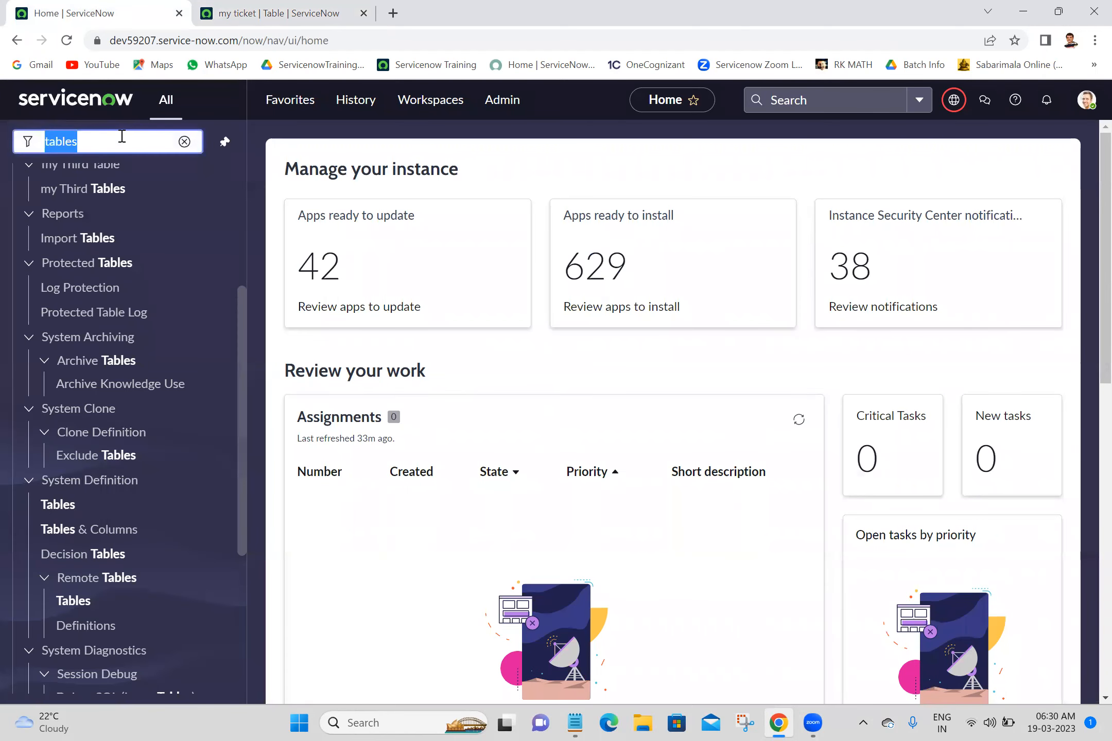
pyautogui.write('u_my_ticket.list')
pyautogui.press('Return')
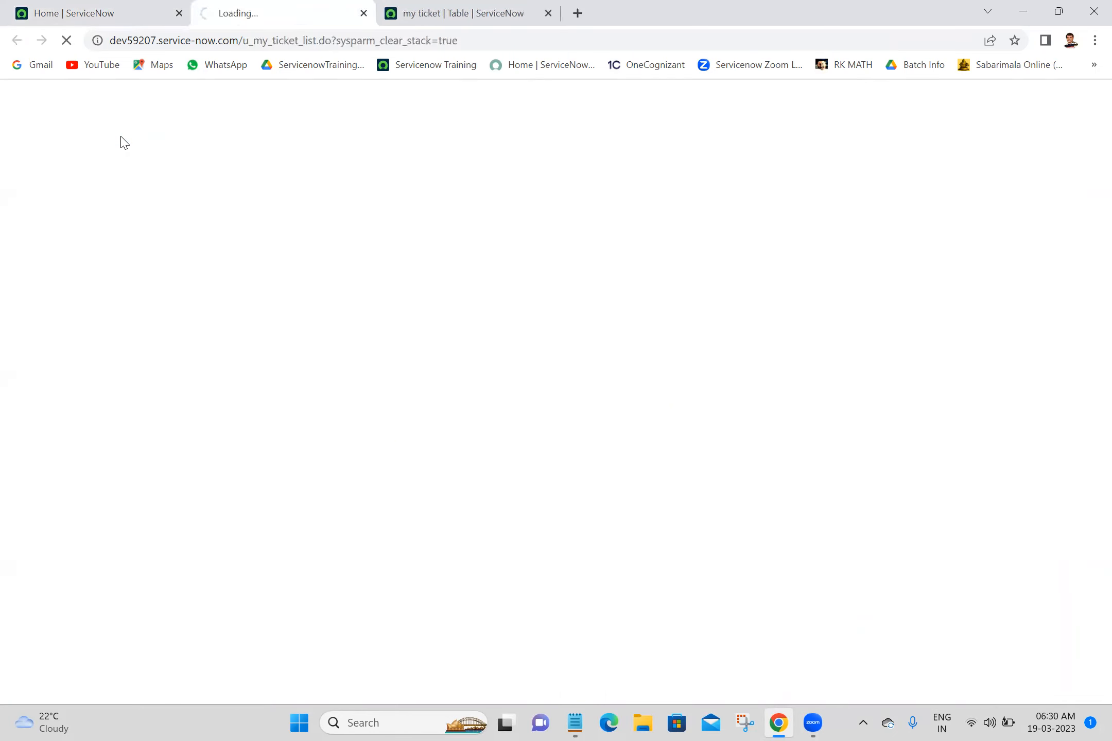
# Step: Duplicate the my tickets list tab, start a new record there and look through the State choices
pyautogui.rightClick(341, 10)
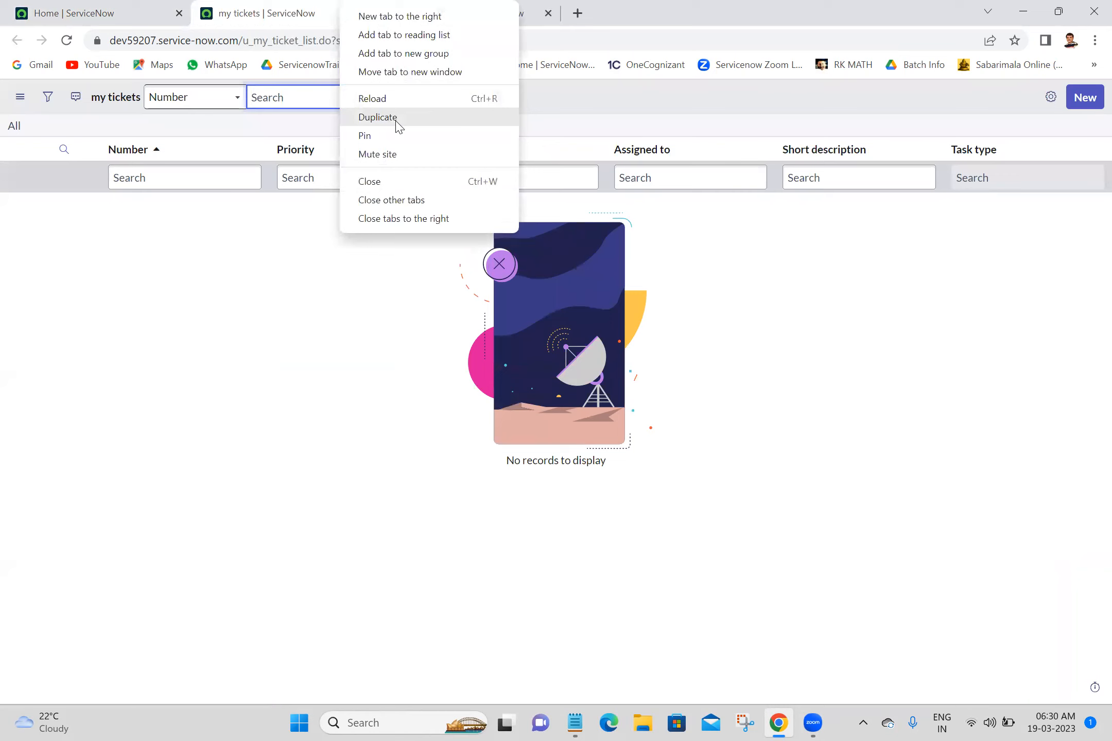
pyautogui.click(379, 118)
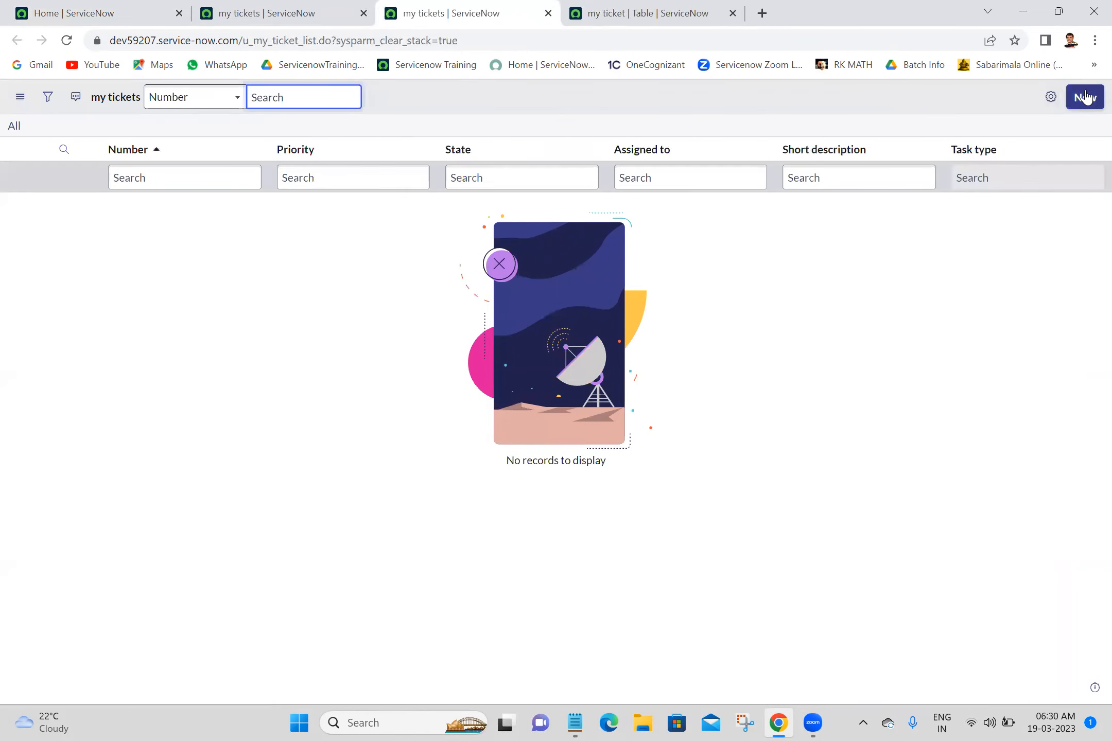
pyautogui.click(1085, 97)
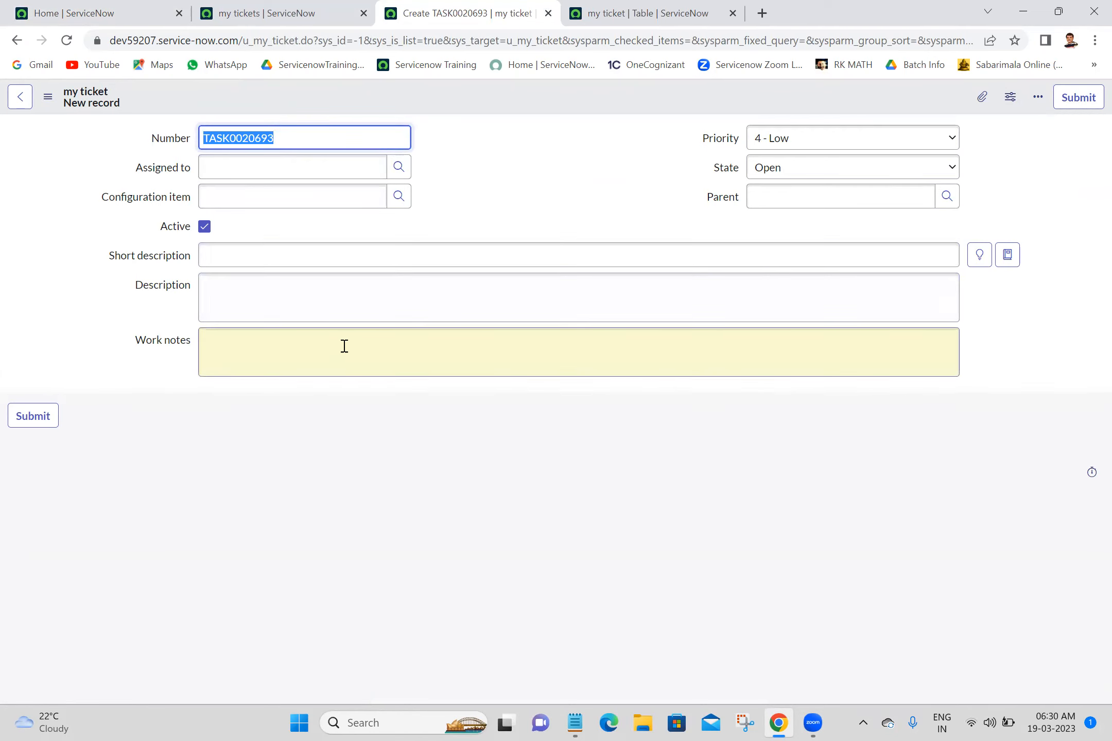
pyautogui.click(312, 361)
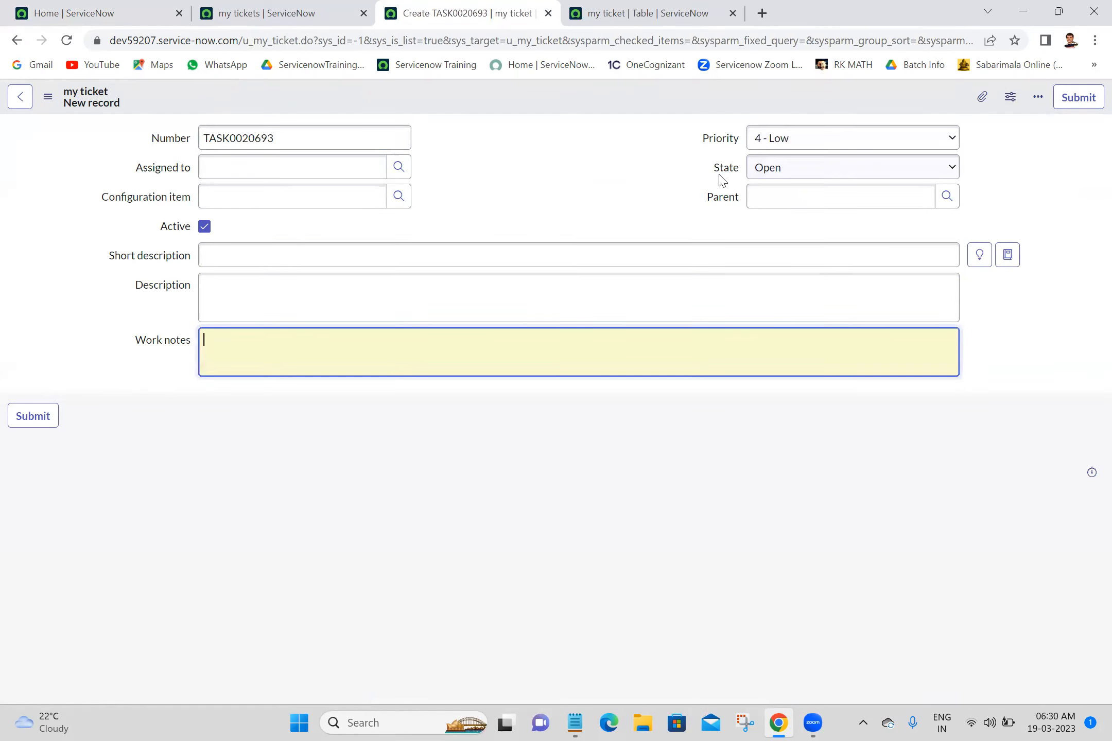
pyautogui.click(782, 174)
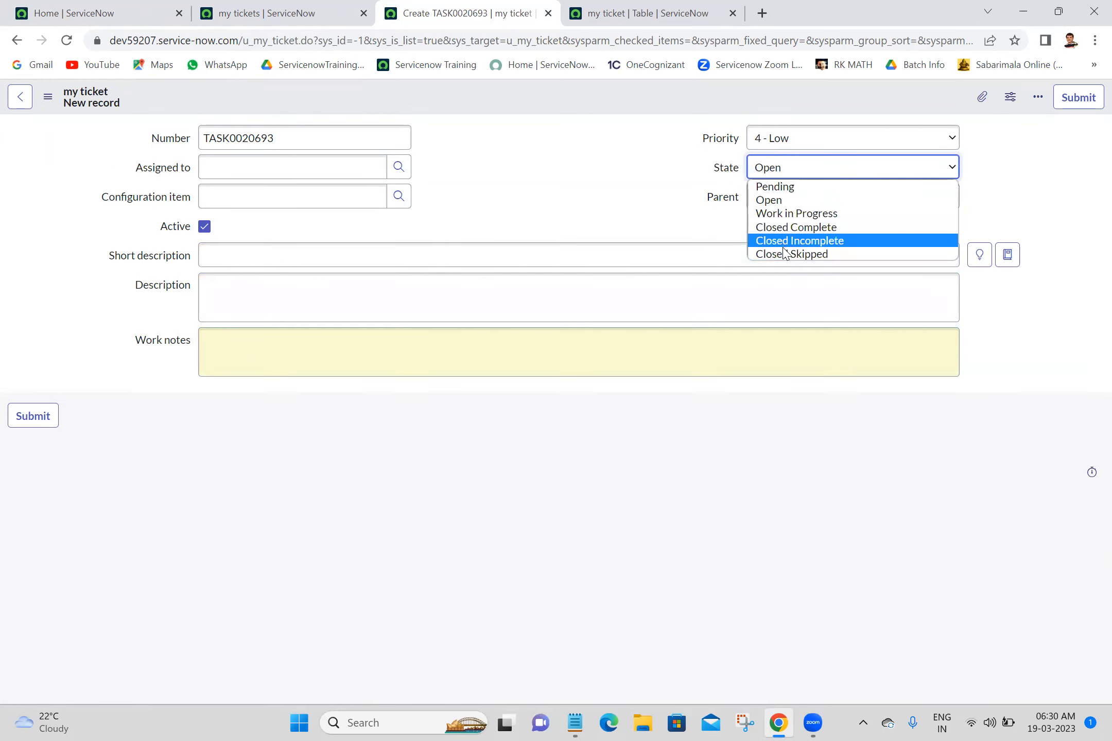
pyautogui.click(555, 131)
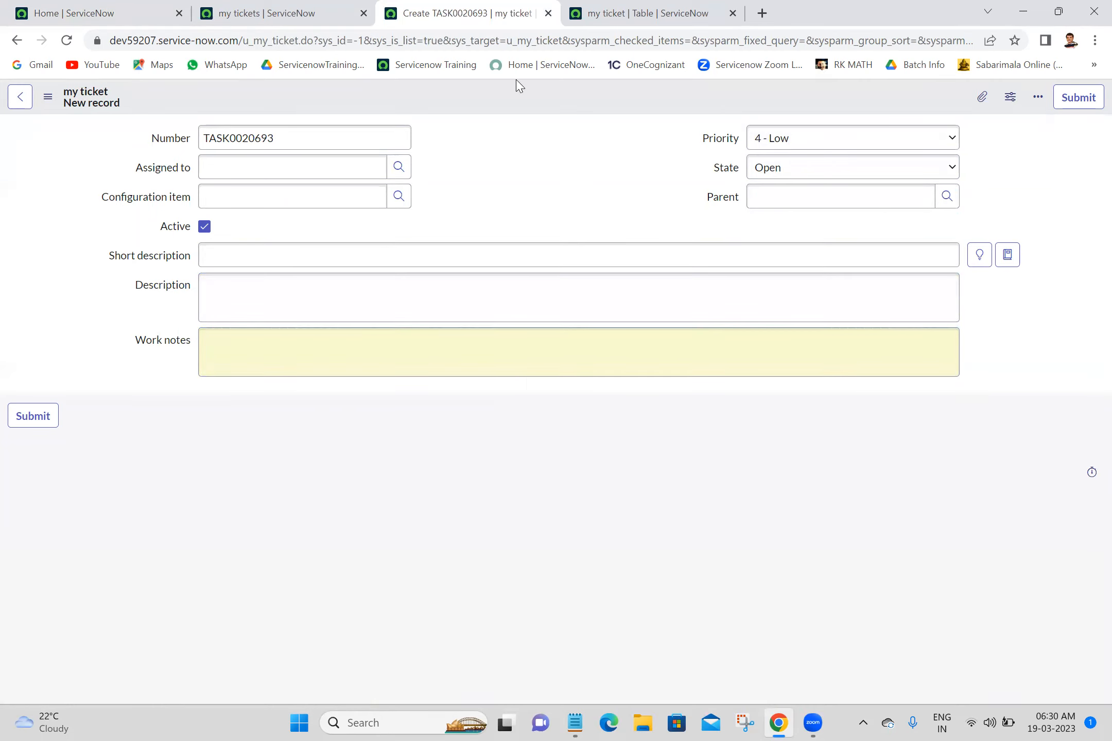
pyautogui.rightClick(534, 98)
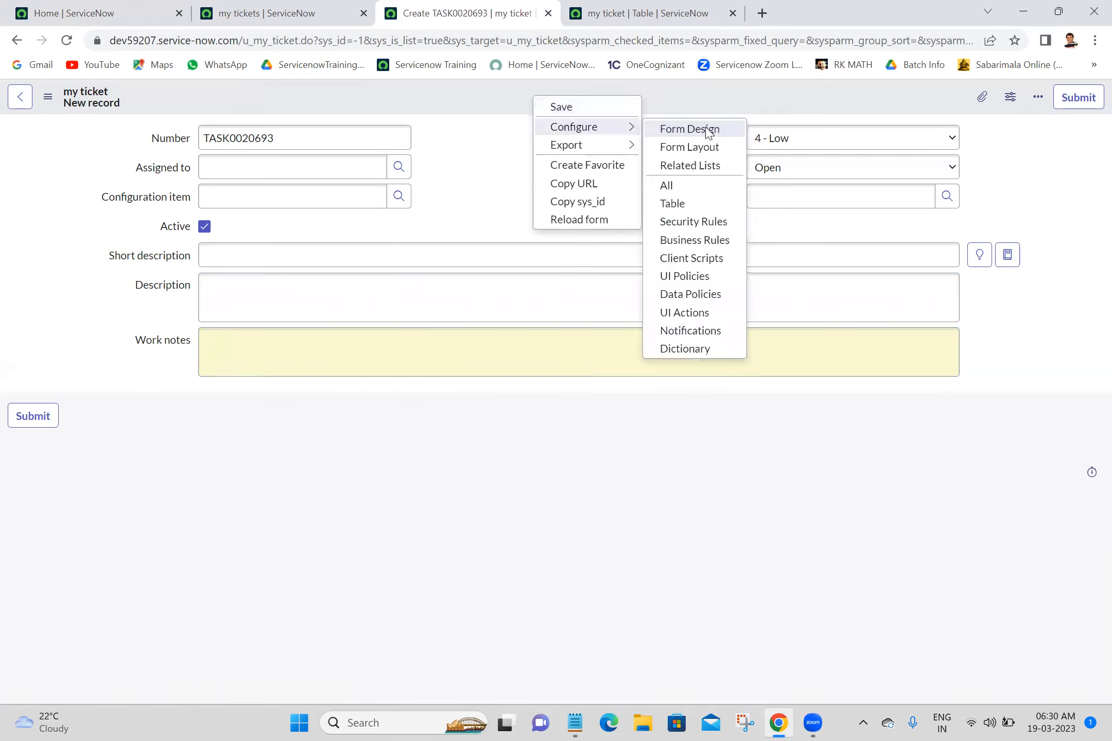
pyautogui.click(436, 167)
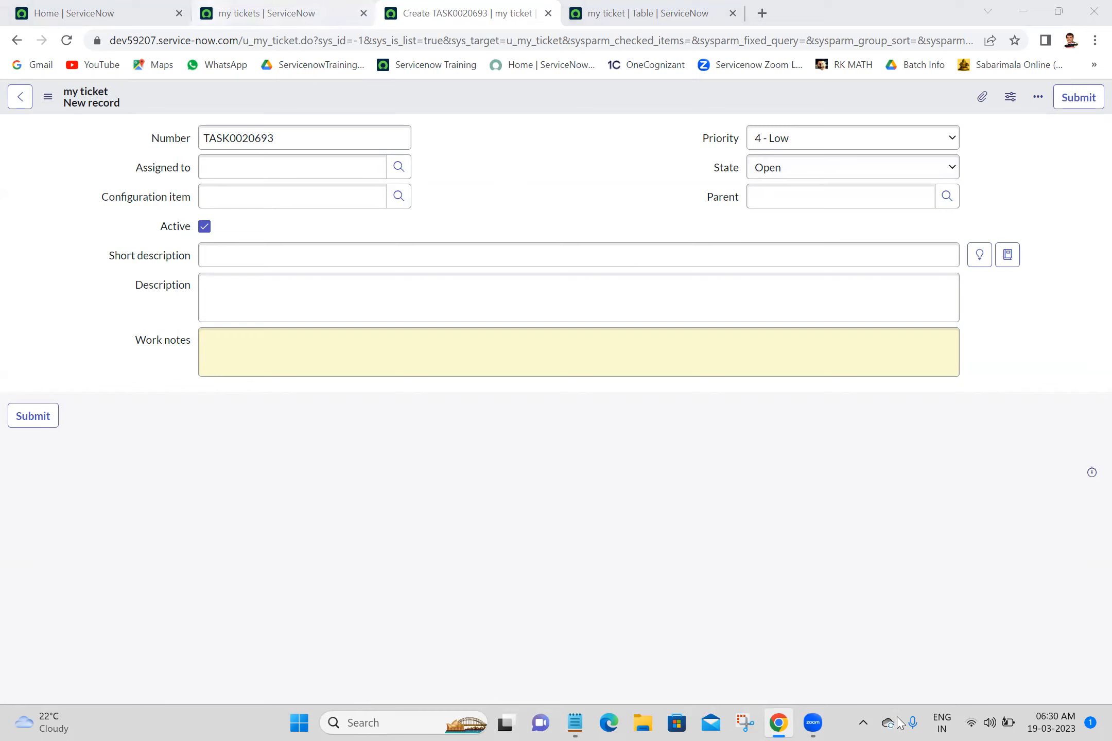
pyautogui.moveTo(819, 723)
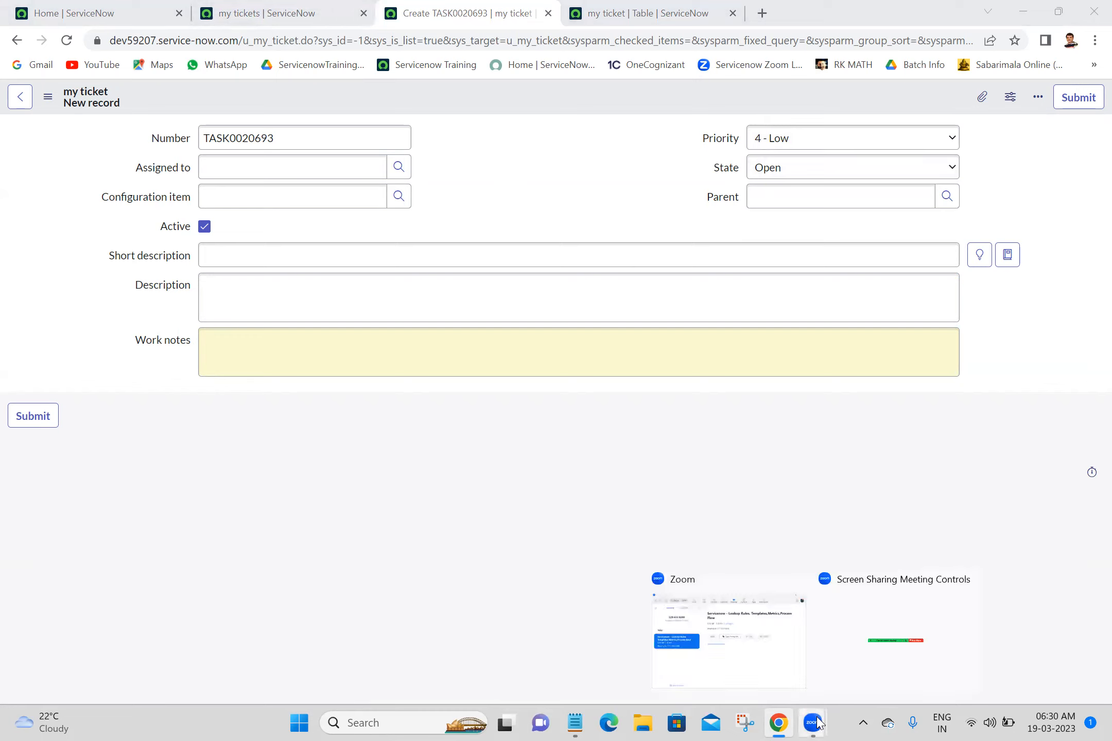
pyautogui.click(733, 628)
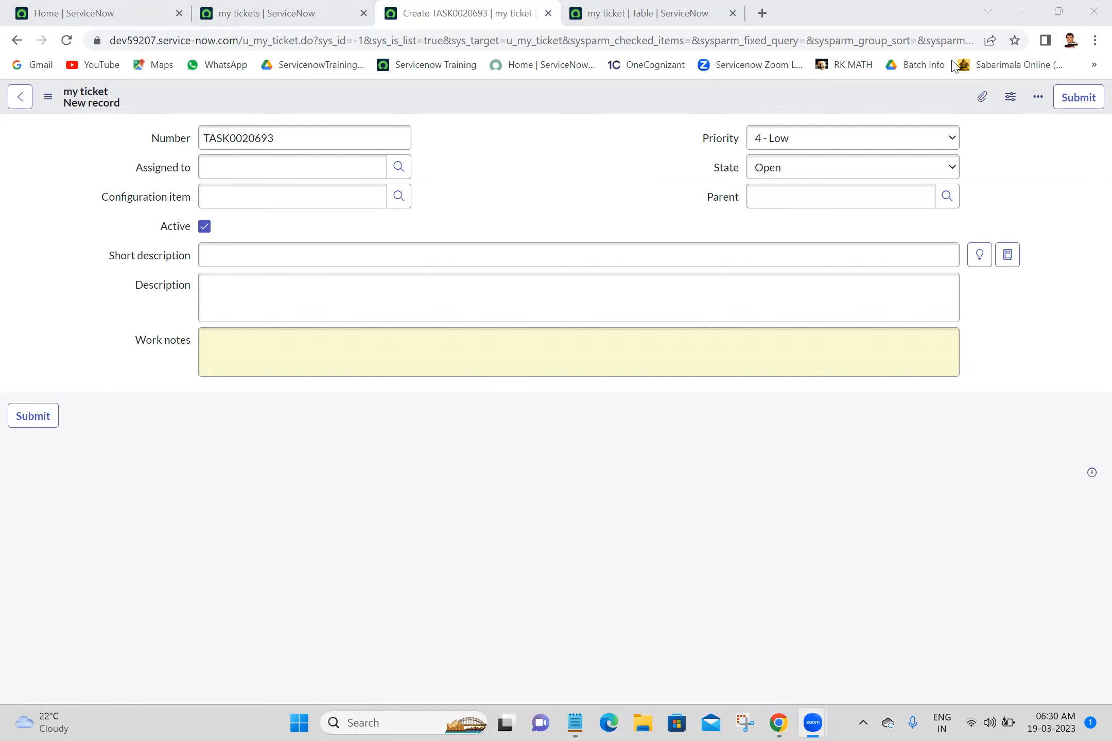
# Step: Return to the Home browser tab and close all the tabs after it
pyautogui.click(119, 10)
pyautogui.rightClick(120, 7)
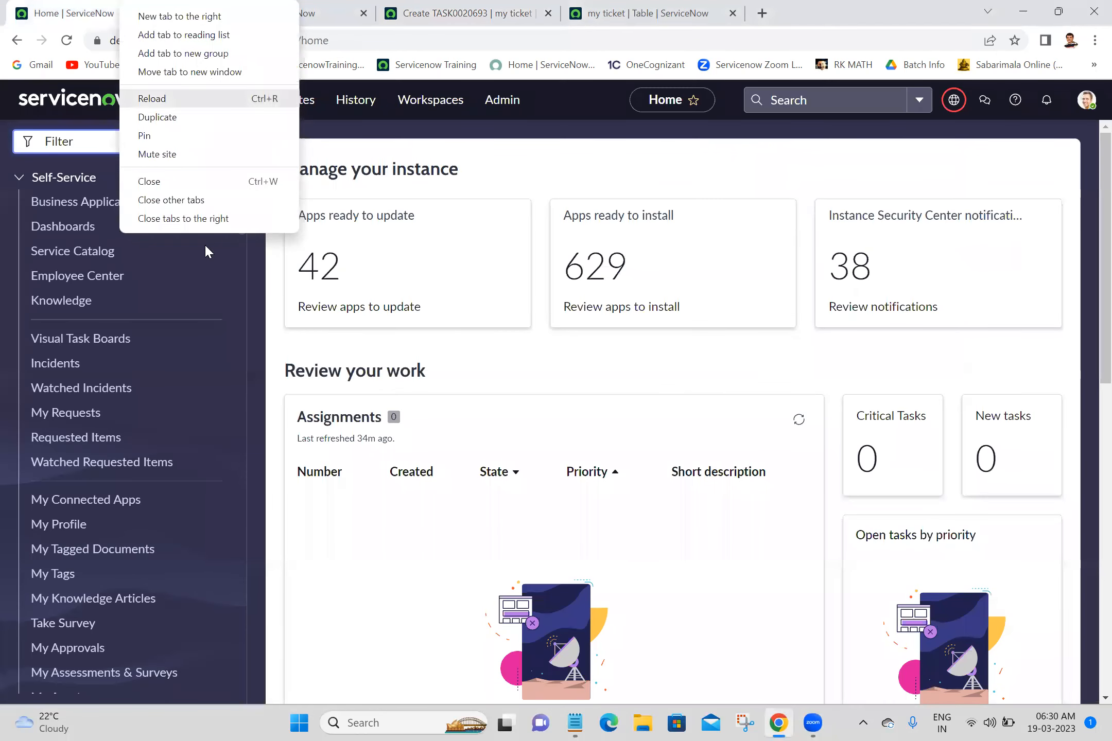
pyautogui.click(206, 219)
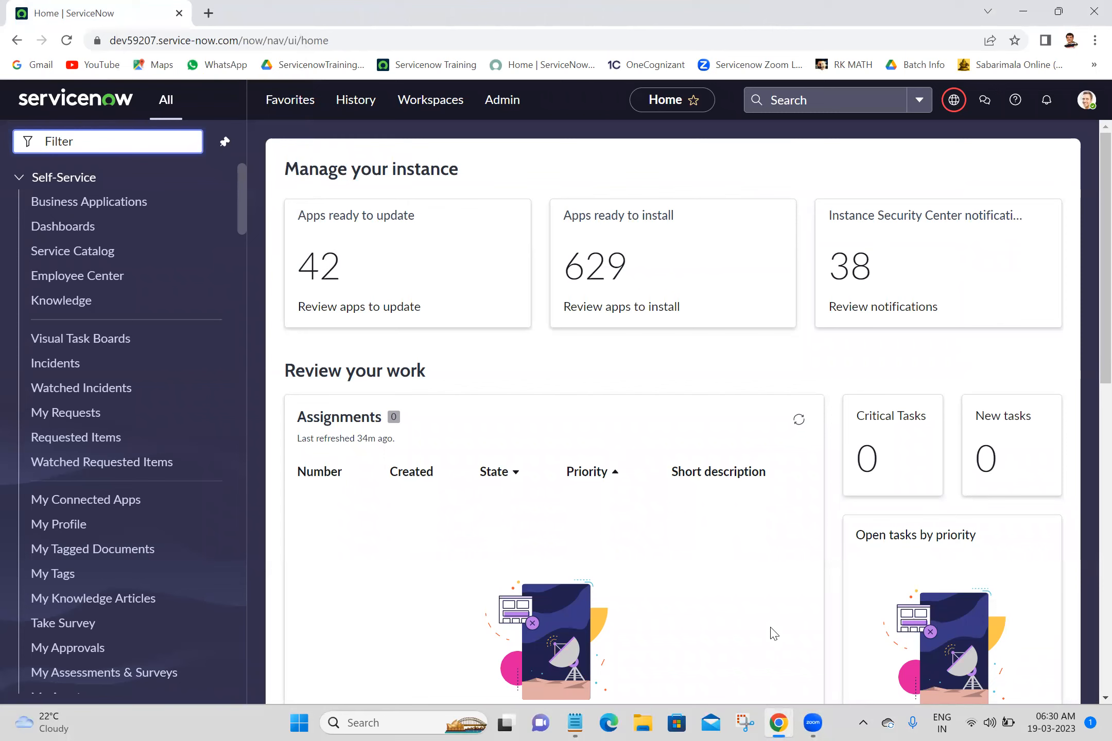
# Step: Add a "Templates:" heading underlined with dashes at the end of the Batch 18 notes in Notepad and save the file
pyautogui.click(575, 723)
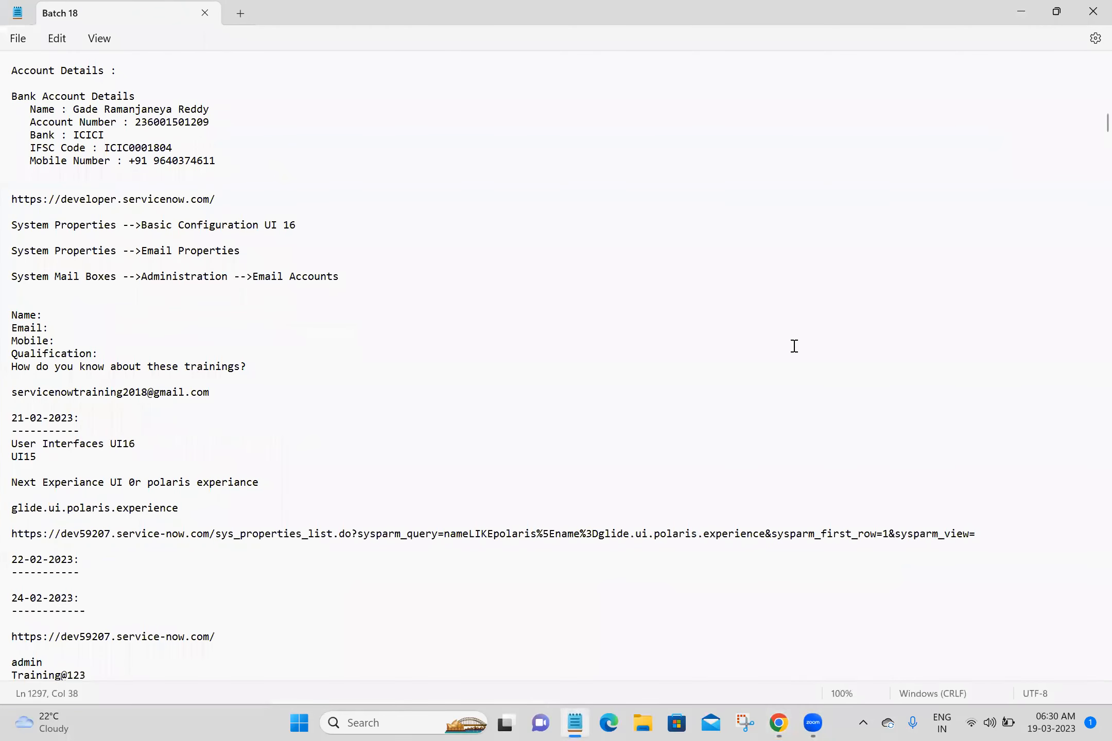
pyautogui.moveTo(1094, 121); pyautogui.dragTo(1090, 399)
pyautogui.moveTo(1091, 468); pyautogui.dragTo(1090, 561)
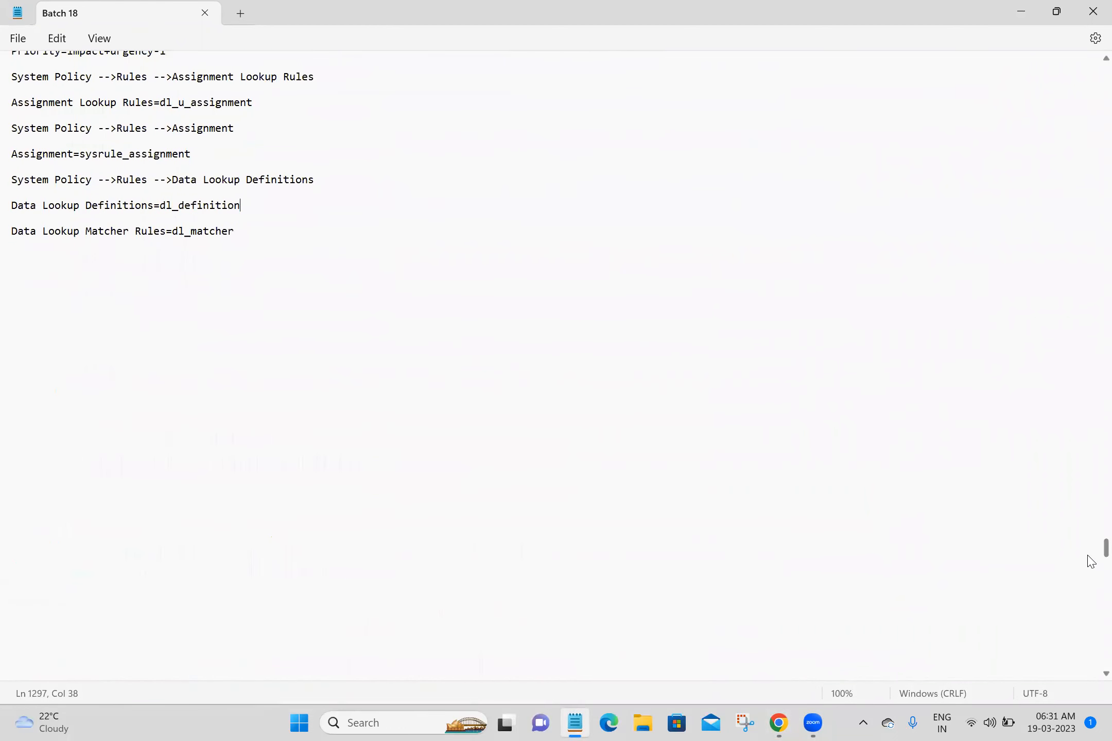
pyautogui.click(104, 264)
pyautogui.click(105, 258)
pyautogui.write('Templates:')
pyautogui.press('Return')
pyautogui.write('----------')
pyautogui.hotkey('ctrl', 's')
# Step: Switch to Chrome, add an empty tab, and open the change request list from the Home navigator with change_request.LIST
pyautogui.hotkey('alt', 'Tab')
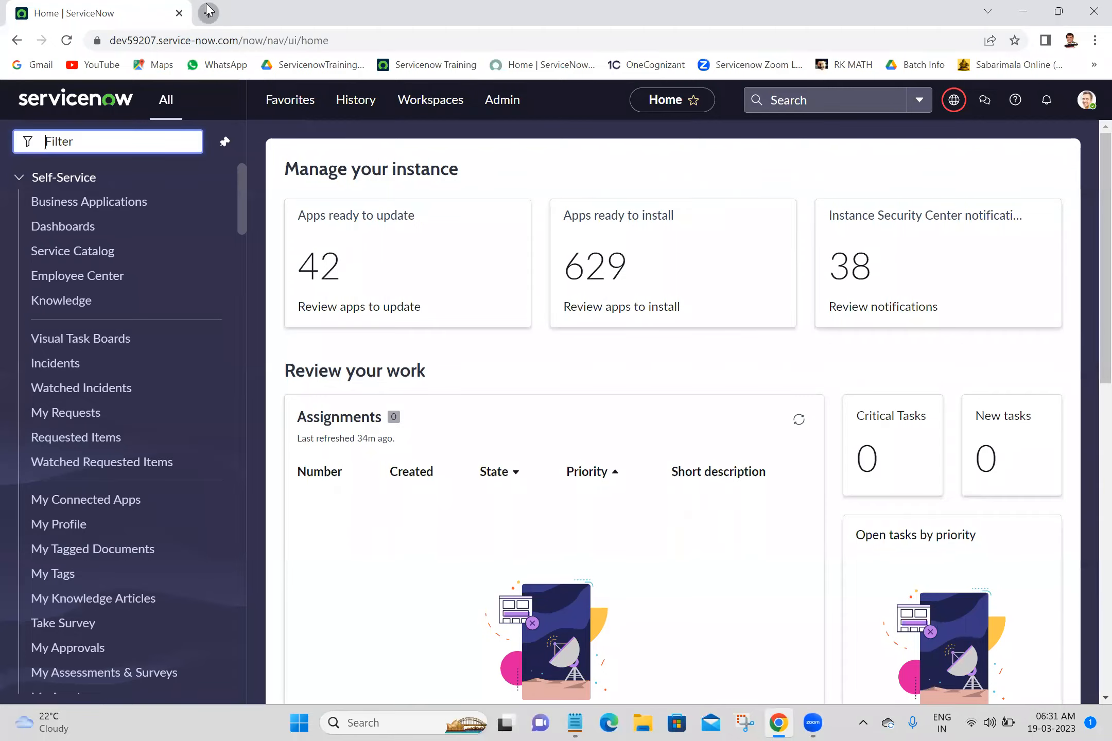
pyautogui.click(209, 13)
pyautogui.click(226, 42)
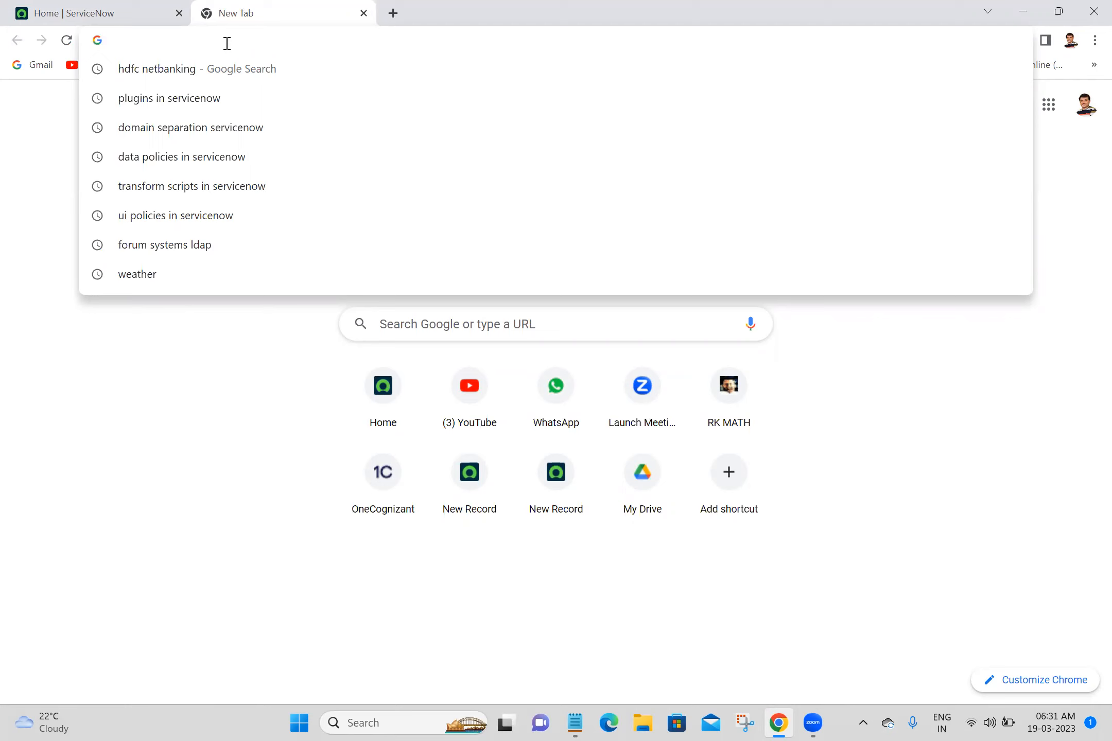
pyautogui.click(155, 10)
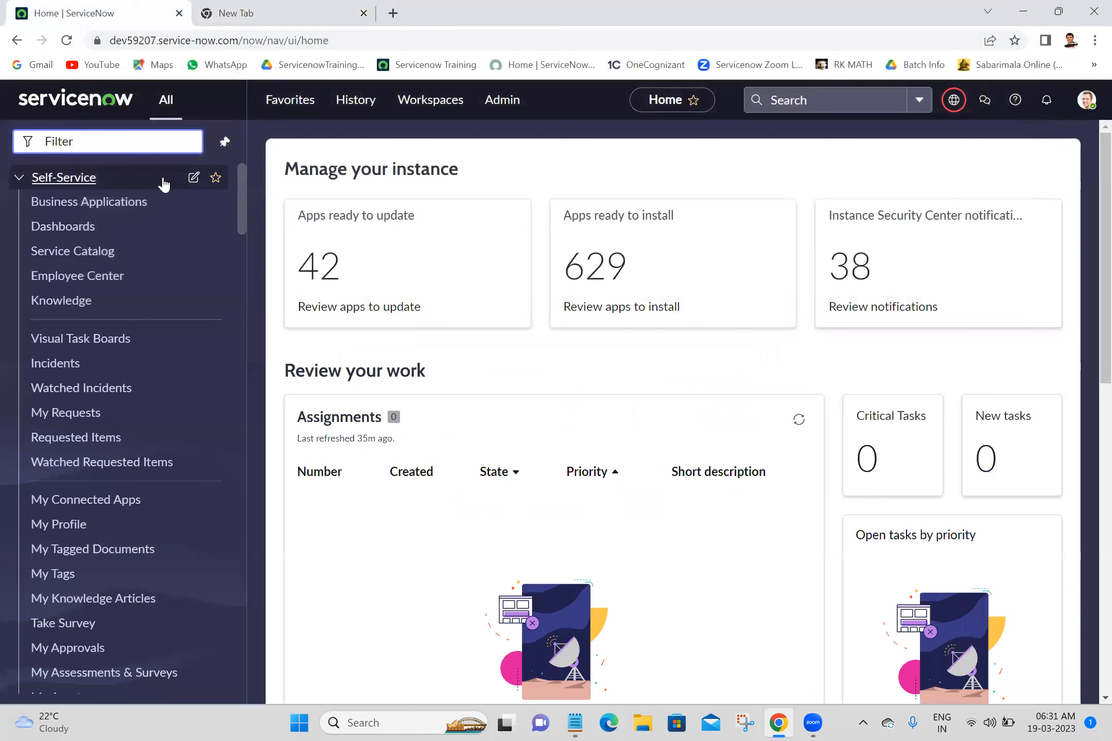
pyautogui.write('cha')
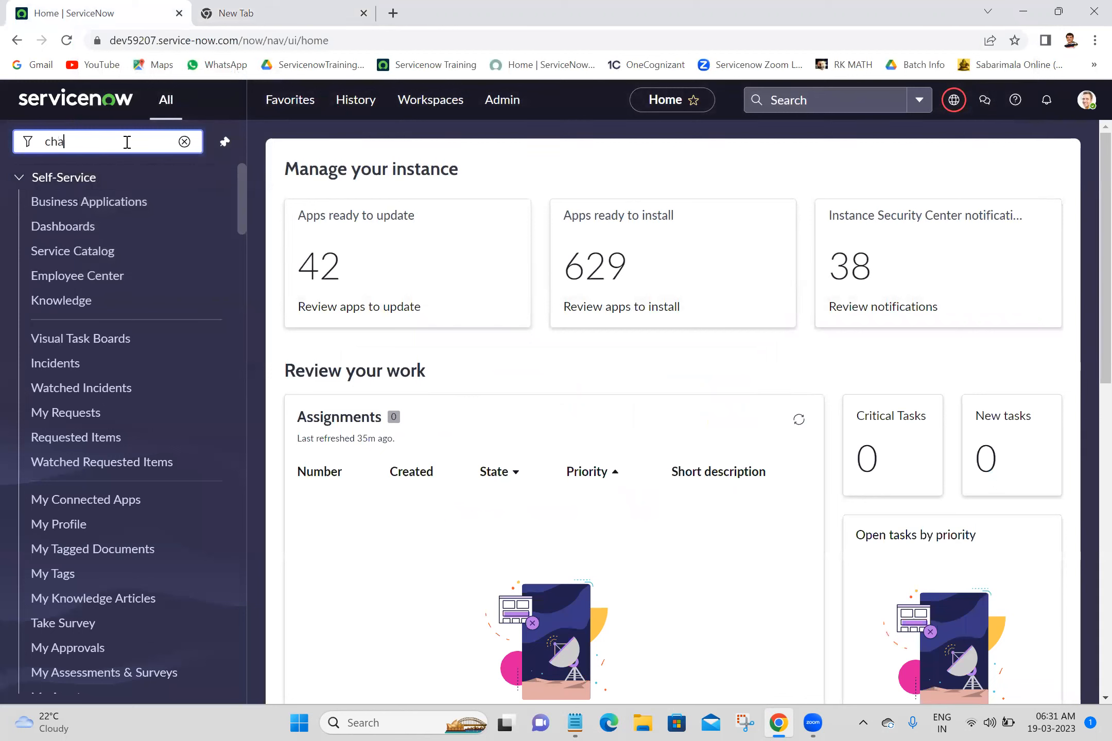
pyautogui.write('nge_request')
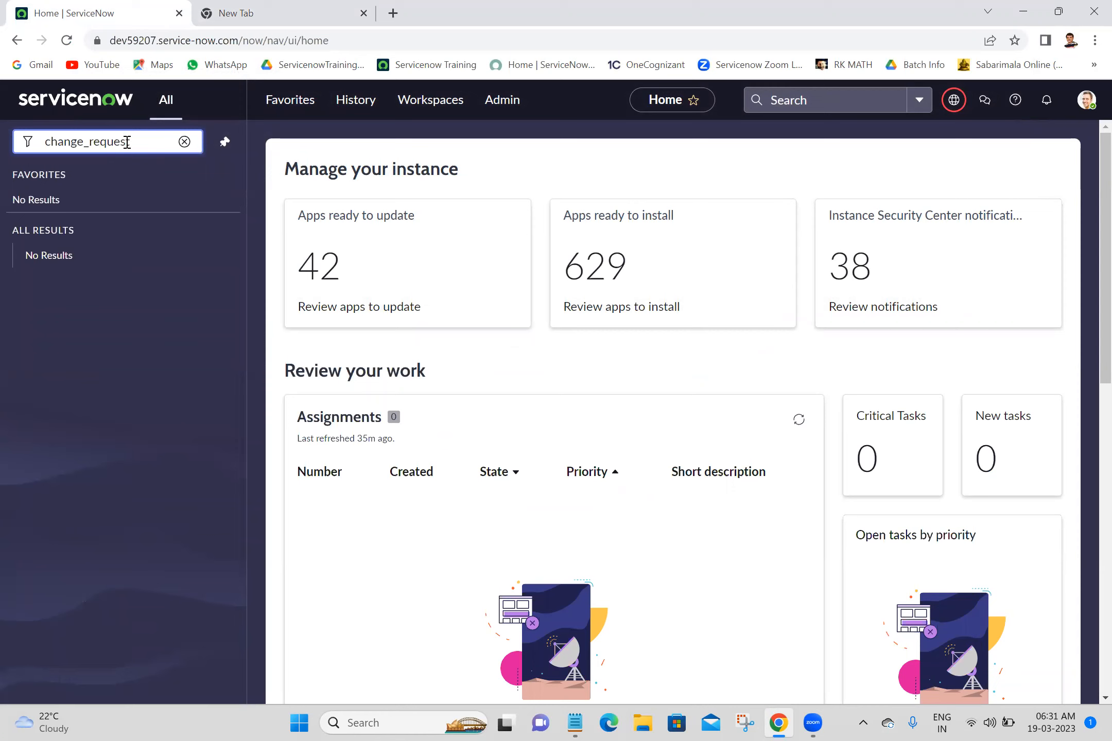
pyautogui.press('BackSpace')
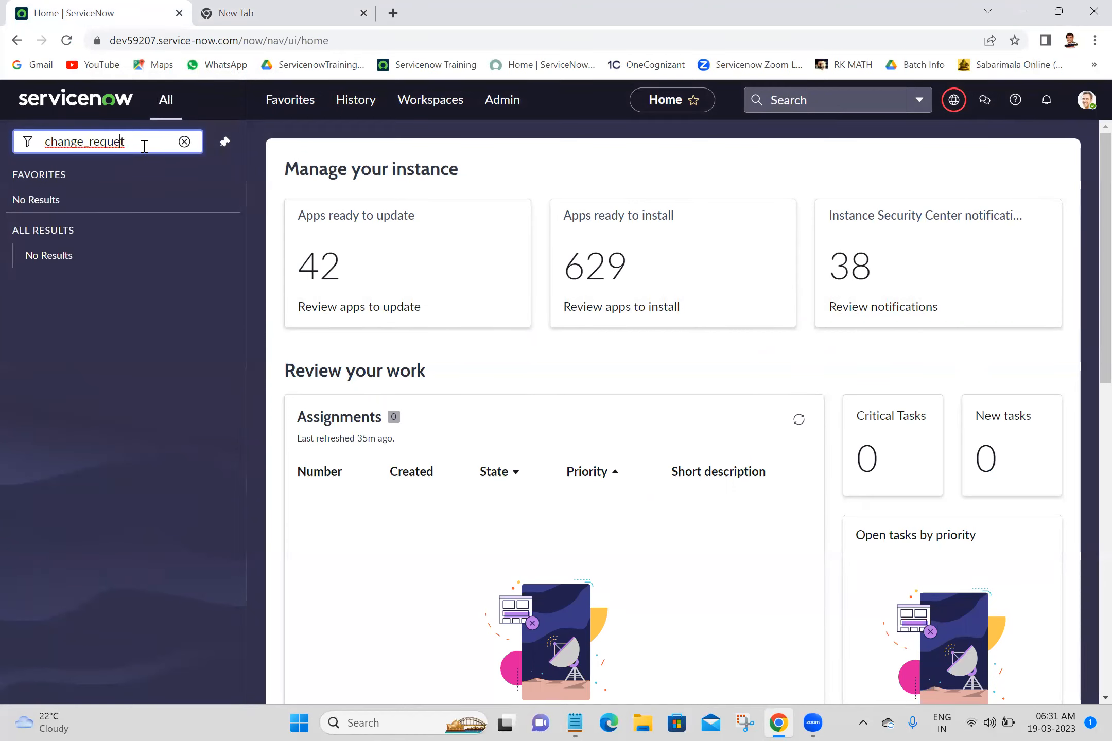
pyautogui.write('s')
pyautogui.write('.LIST')
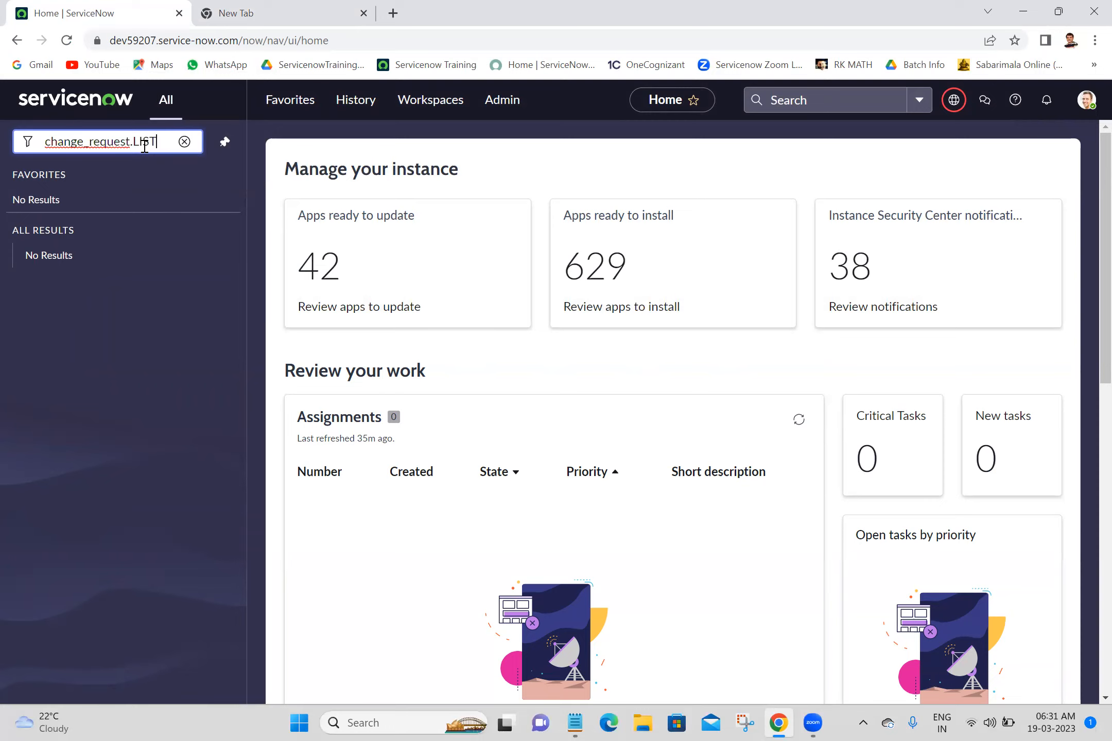
pyautogui.press('Return')
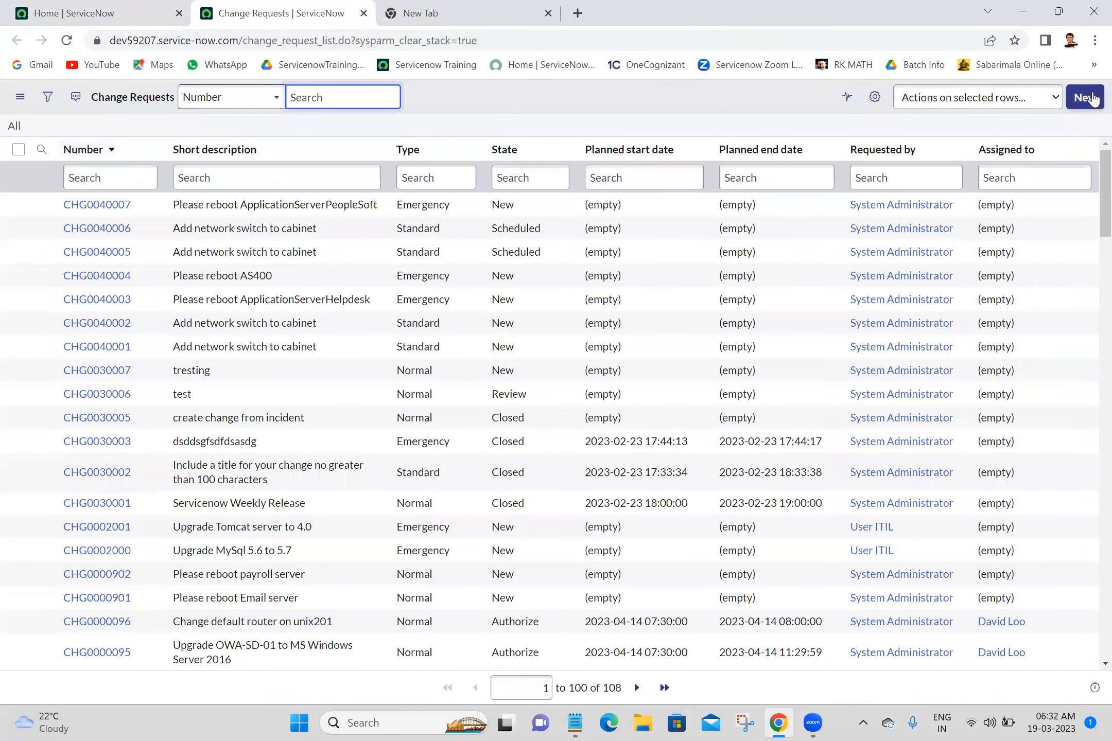
# Step: Start a new change request from the preapproved "Replace printer toner" template
pyautogui.click(1088, 98)
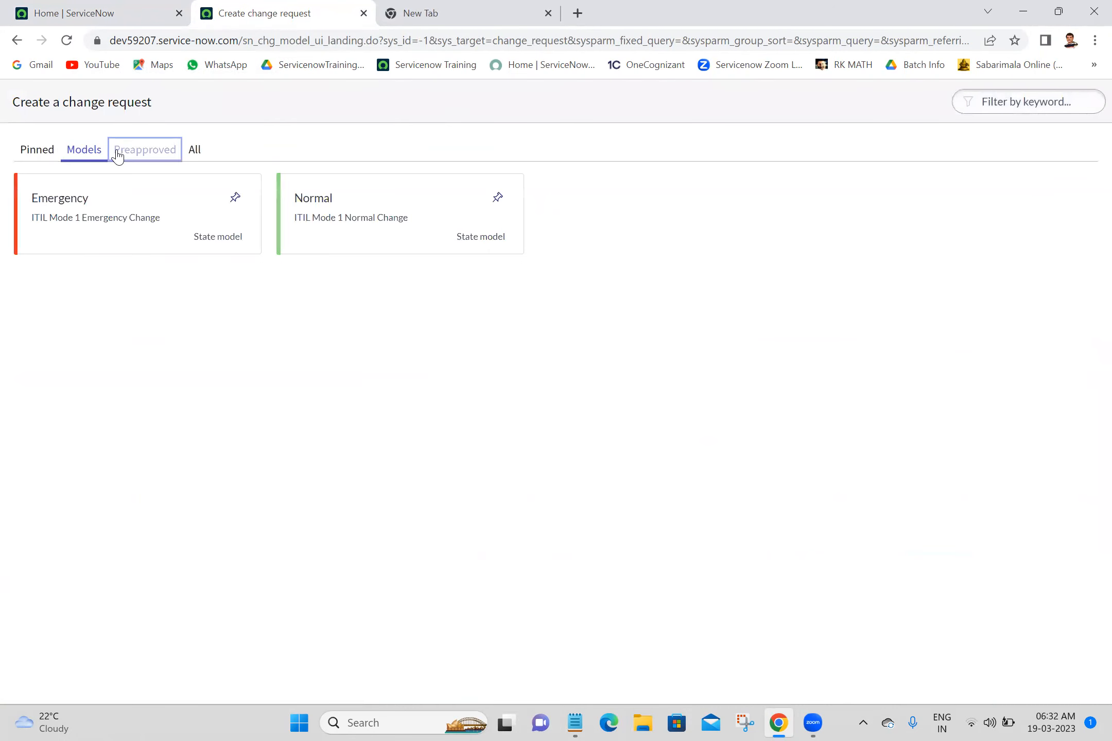
pyautogui.click(118, 152)
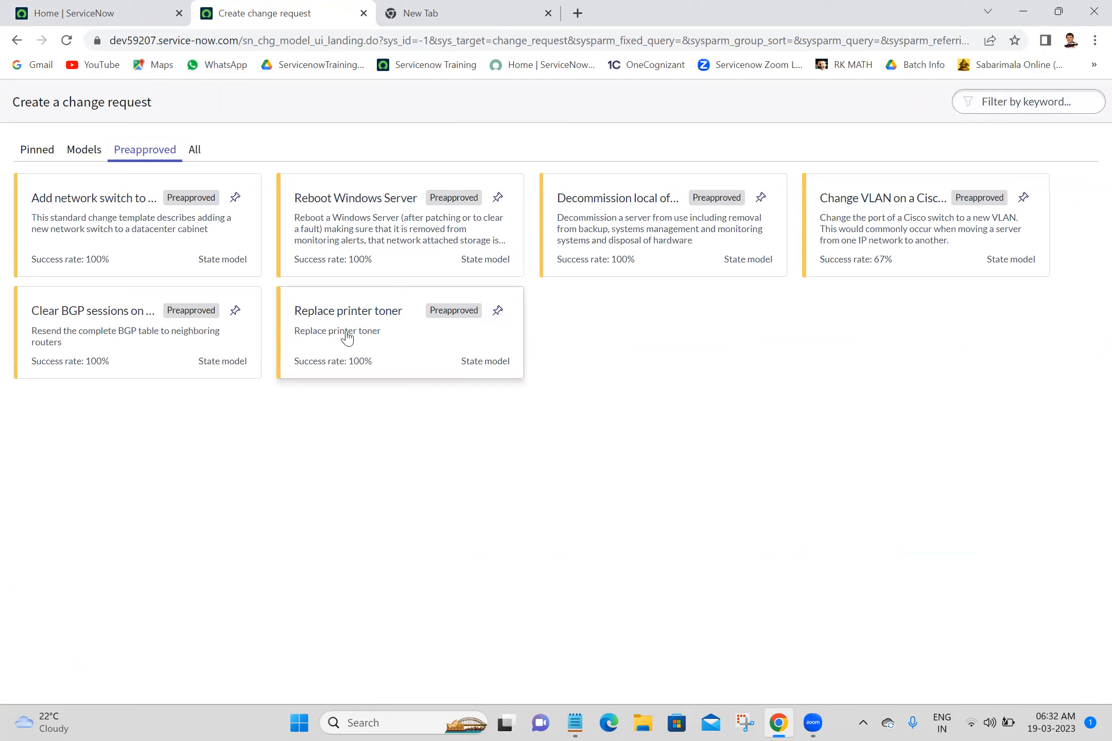
pyautogui.click(406, 337)
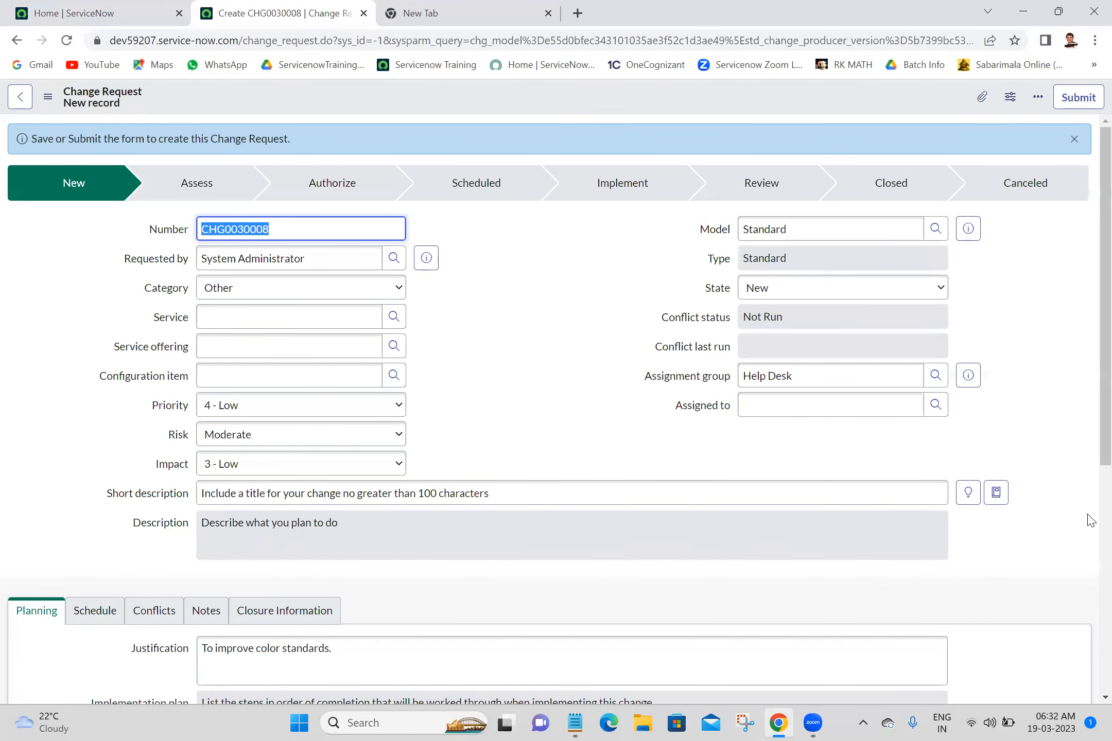
# Step: Look over the template's prefilled values on the change request form, including the Planning section, and close its tab without submitting
pyautogui.scroll(-5, 1090, 521)
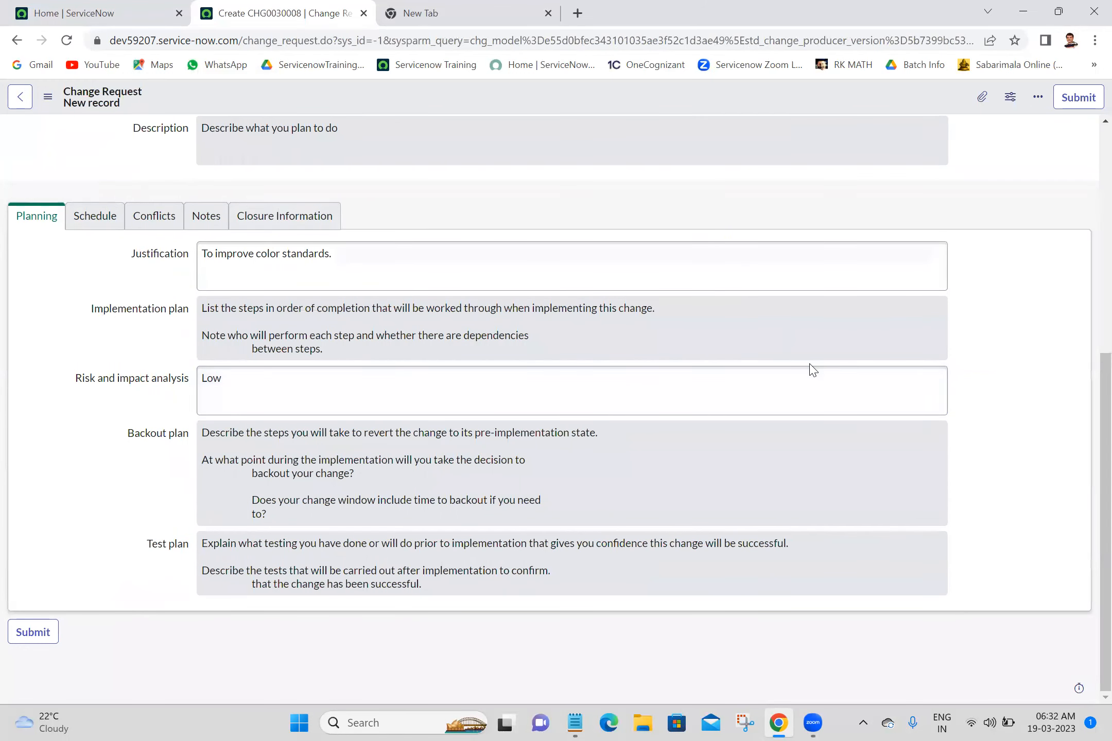
pyautogui.scroll(5, 1087, 283)
pyautogui.scroll(-5, 1090, 581)
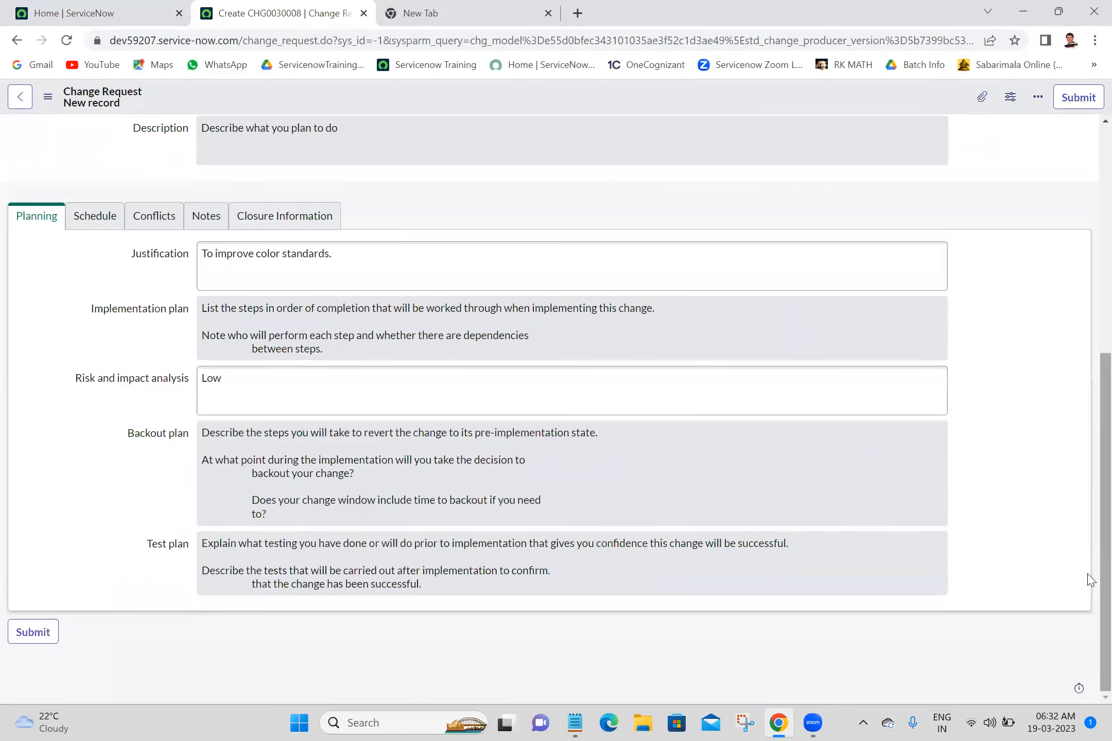
pyautogui.scroll(5, 1092, 336)
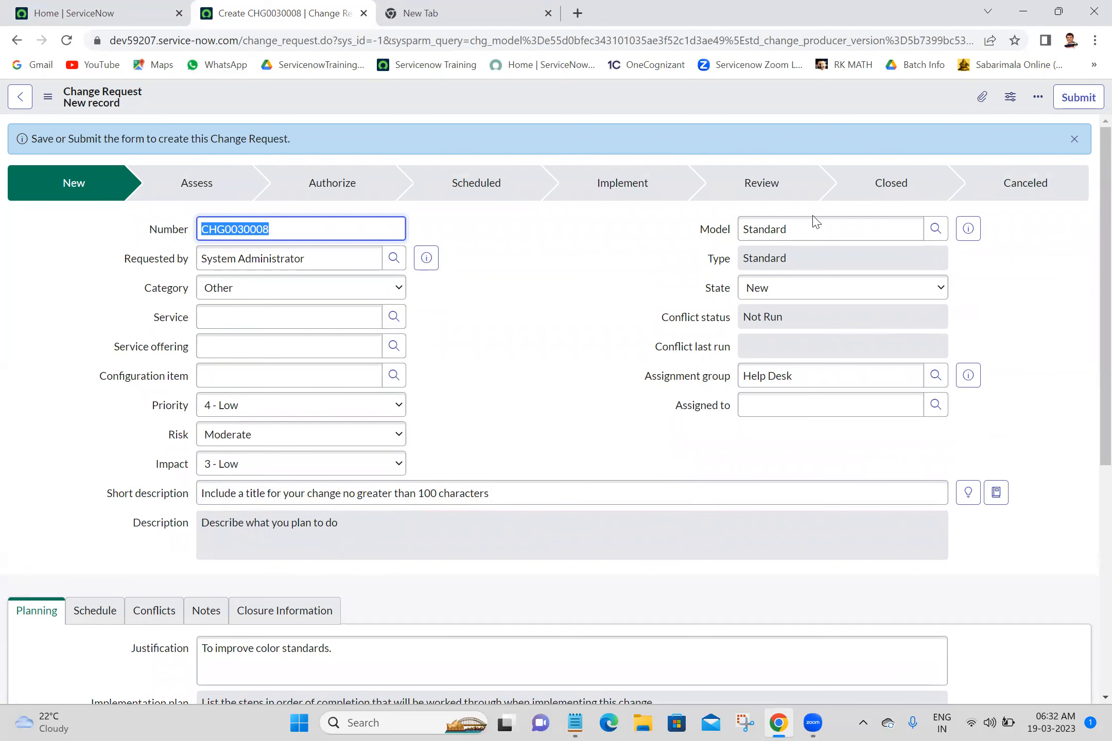
pyautogui.click(493, 353)
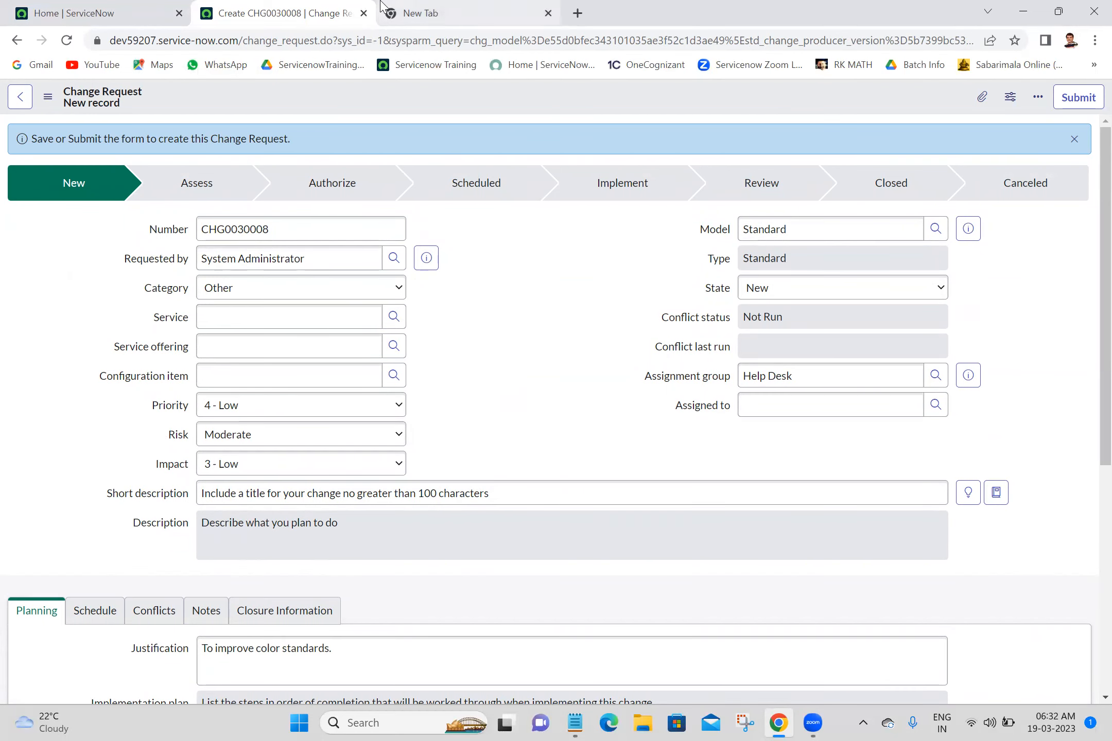
pyautogui.click(363, 13)
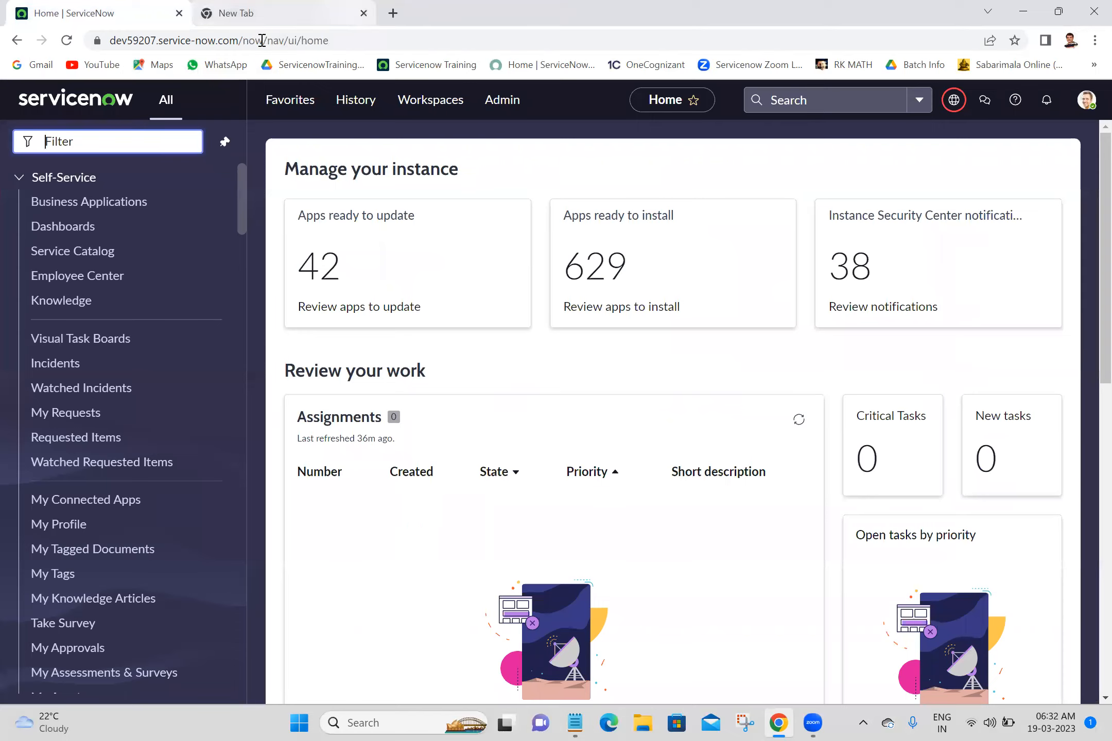
# Step: Search Google for "templates in servicenow", open the Form templates documentation in a new tab and decline its login prompt
pyautogui.click(299, 10)
pyautogui.click(261, 42)
pyautogui.write('t')
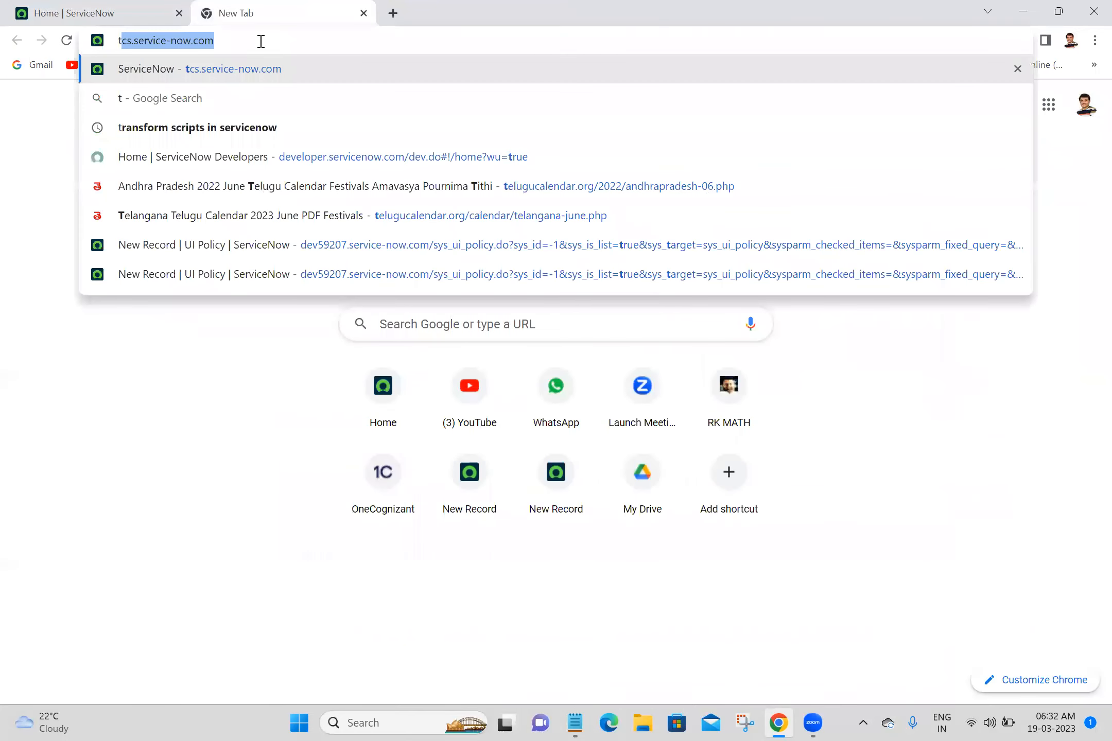
pyautogui.write('emplates')
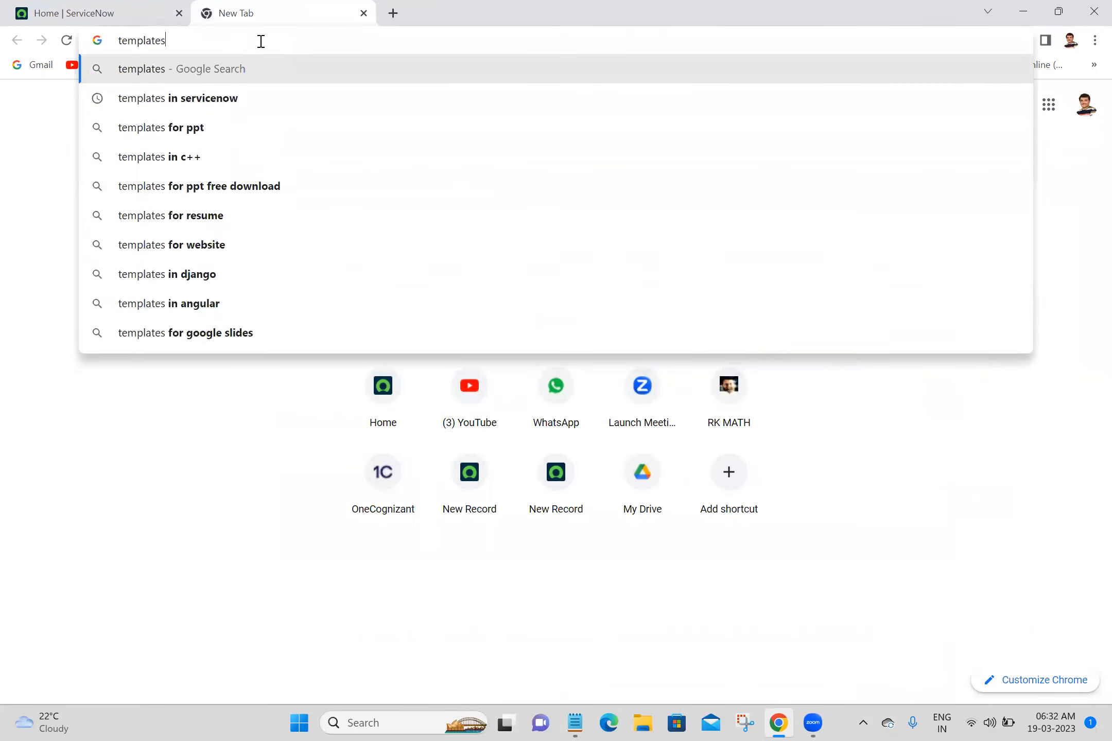
pyautogui.write(' in servicenow')
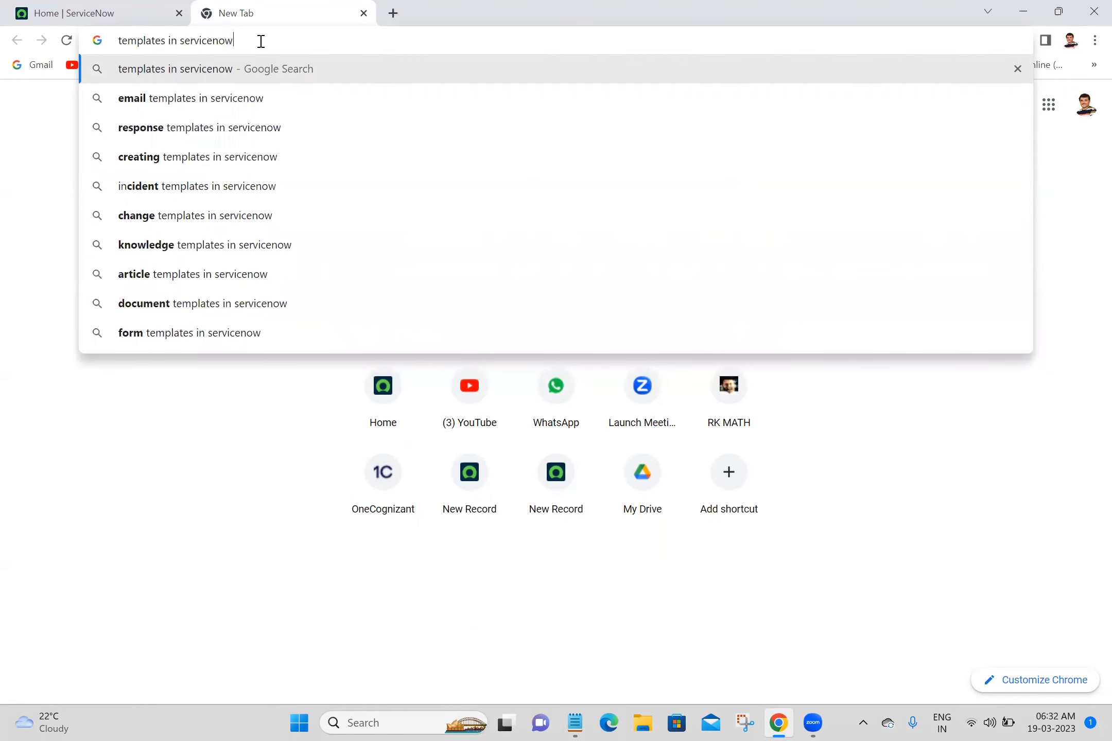
pyautogui.press('Return')
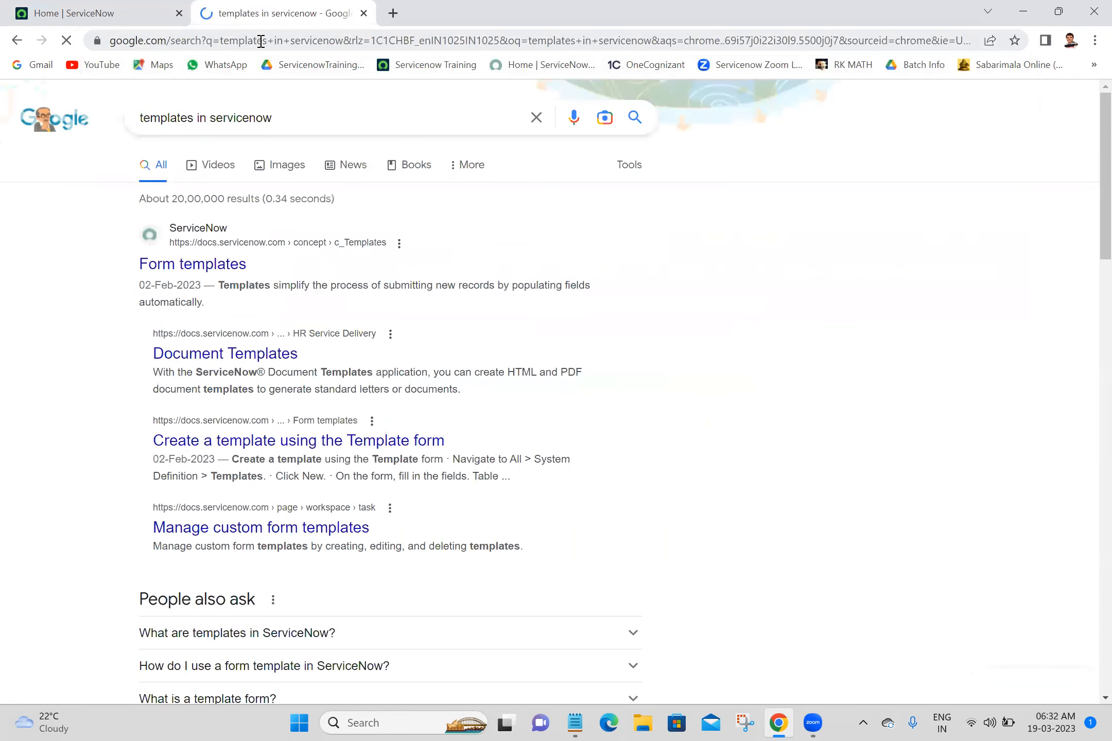
pyautogui.middleClick(182, 268)
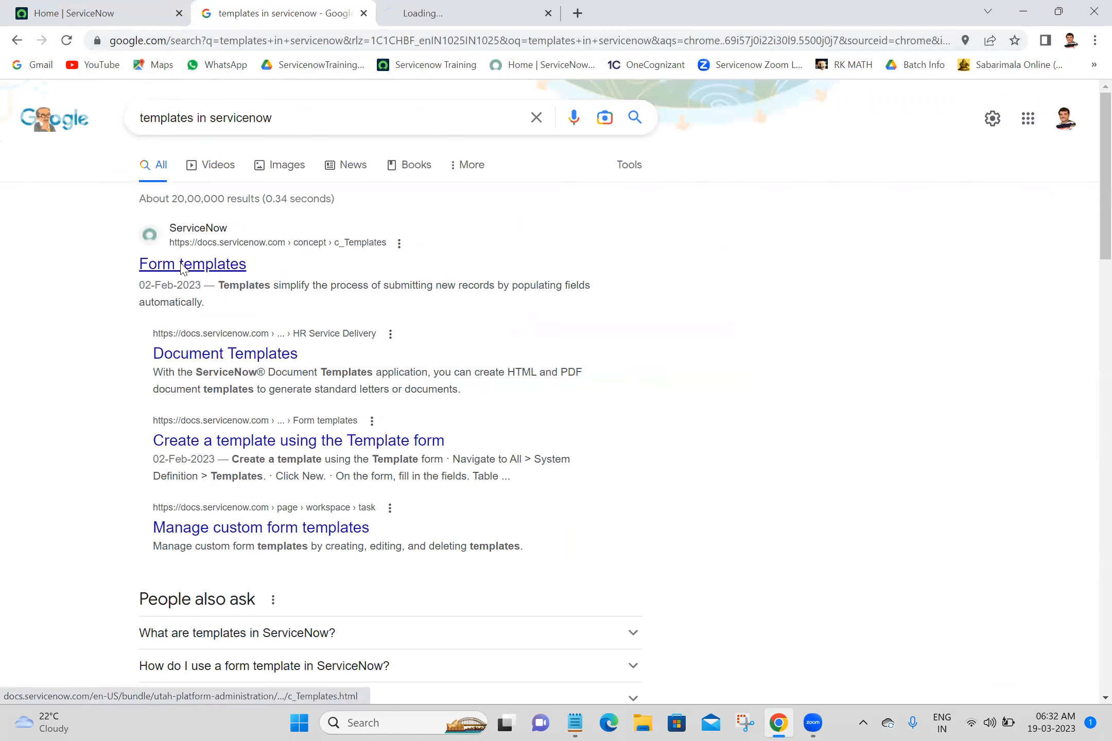
pyautogui.click(469, 7)
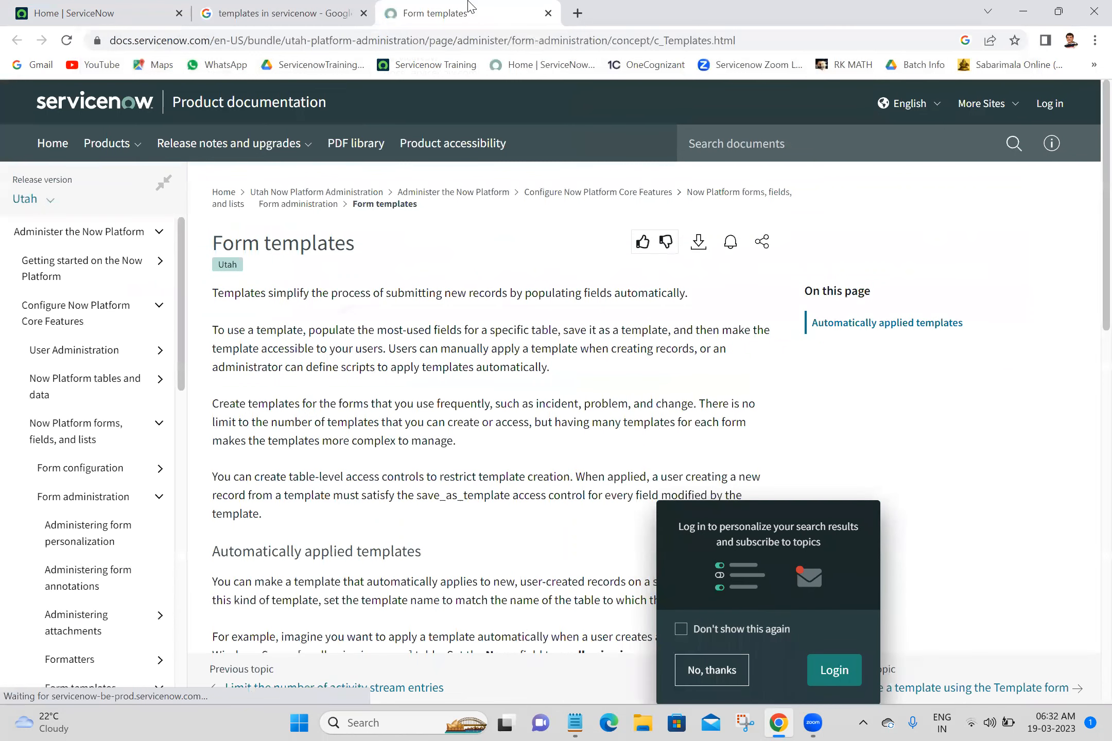
pyautogui.click(714, 671)
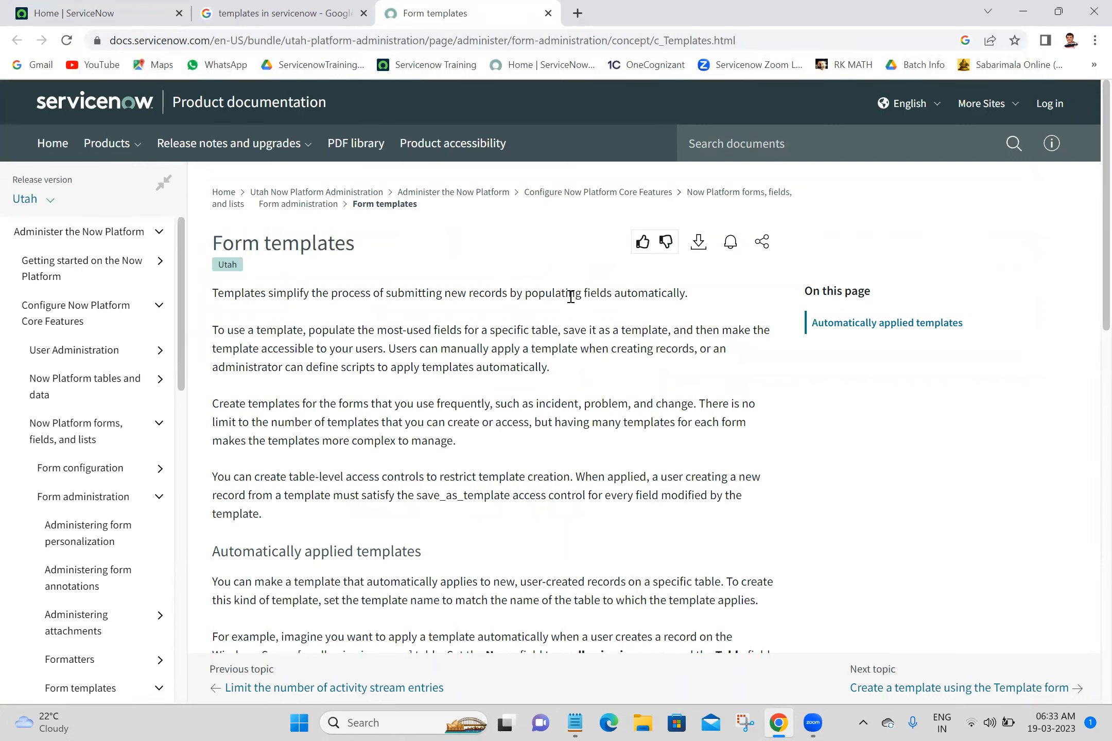
# Step: Copy the opening sentence of the Form templates documentation into the Batch 18 notes in Notepad, under the Templates heading
pyautogui.doubleClick(668, 298)
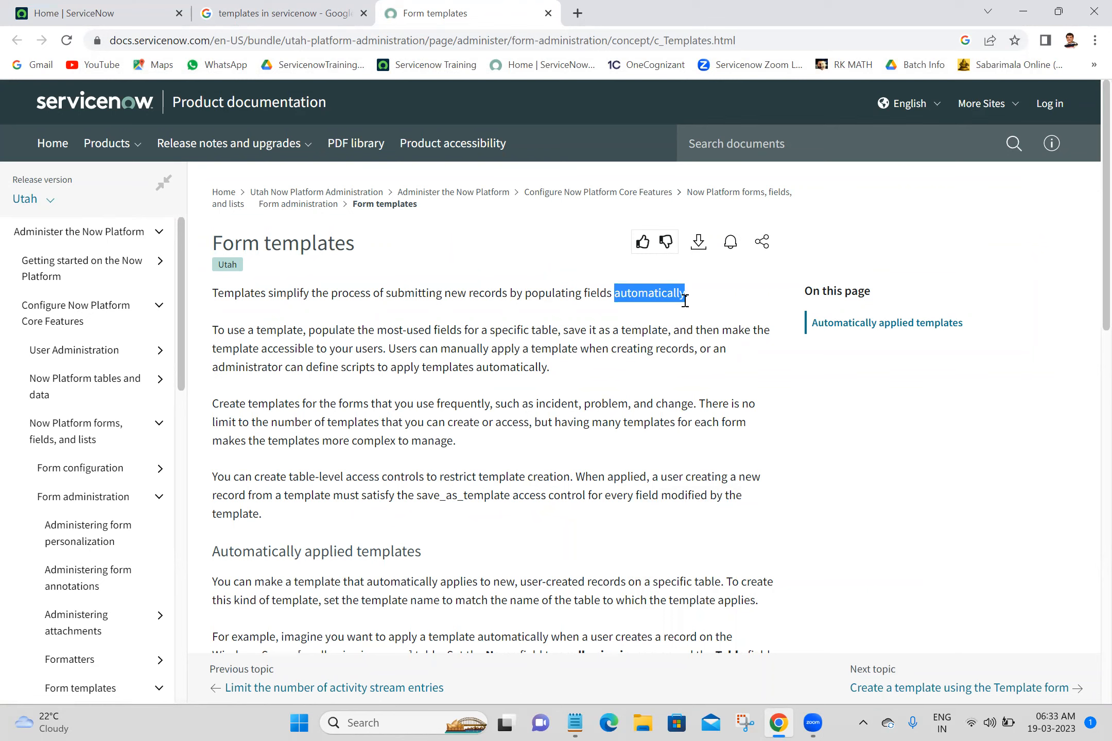
pyautogui.click(702, 307)
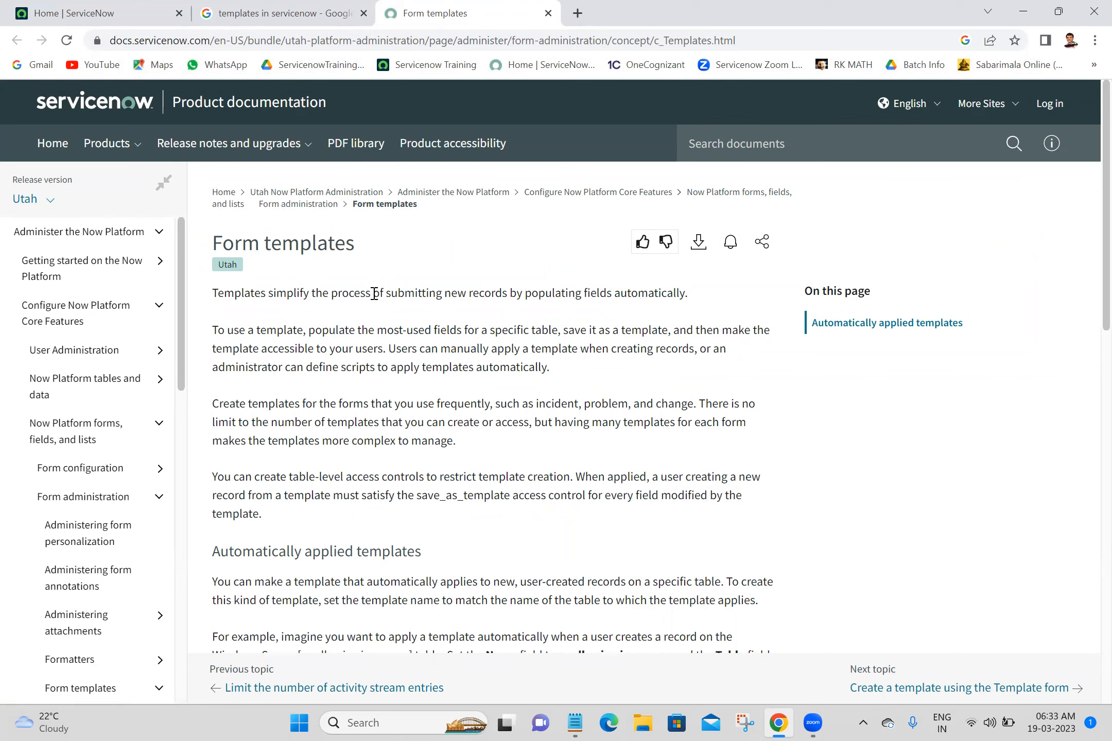
pyautogui.tripleClick(605, 295)
pyautogui.hotkey('ctrl', 'c')
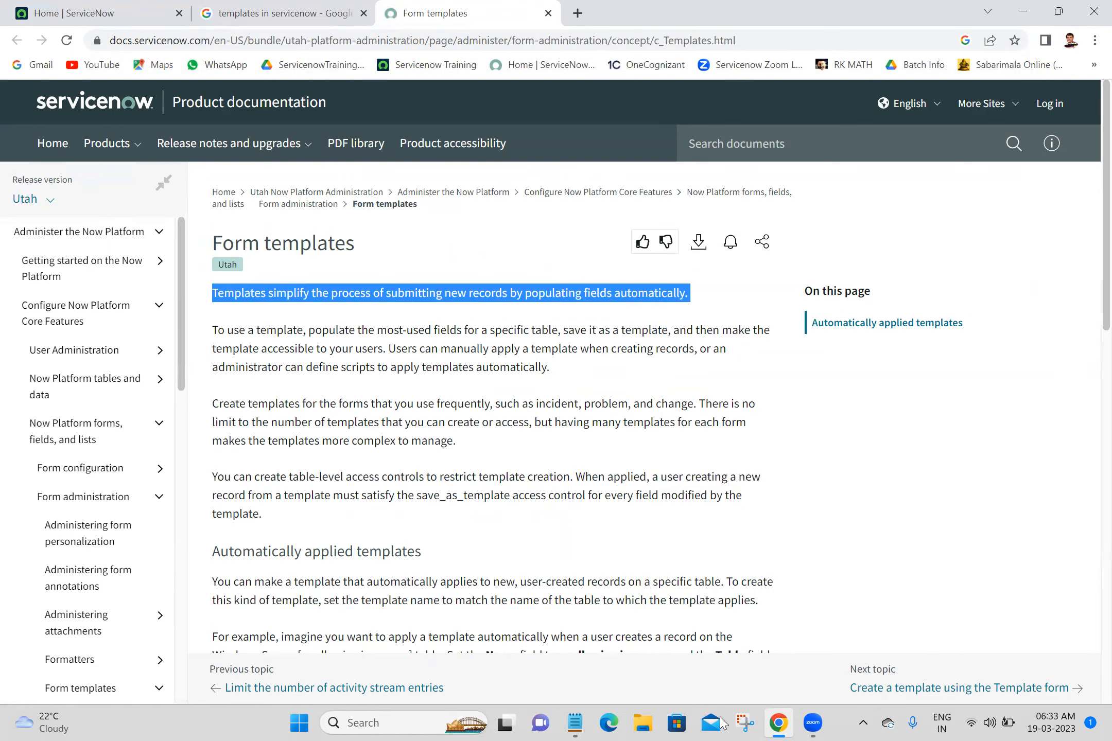
pyautogui.click(575, 723)
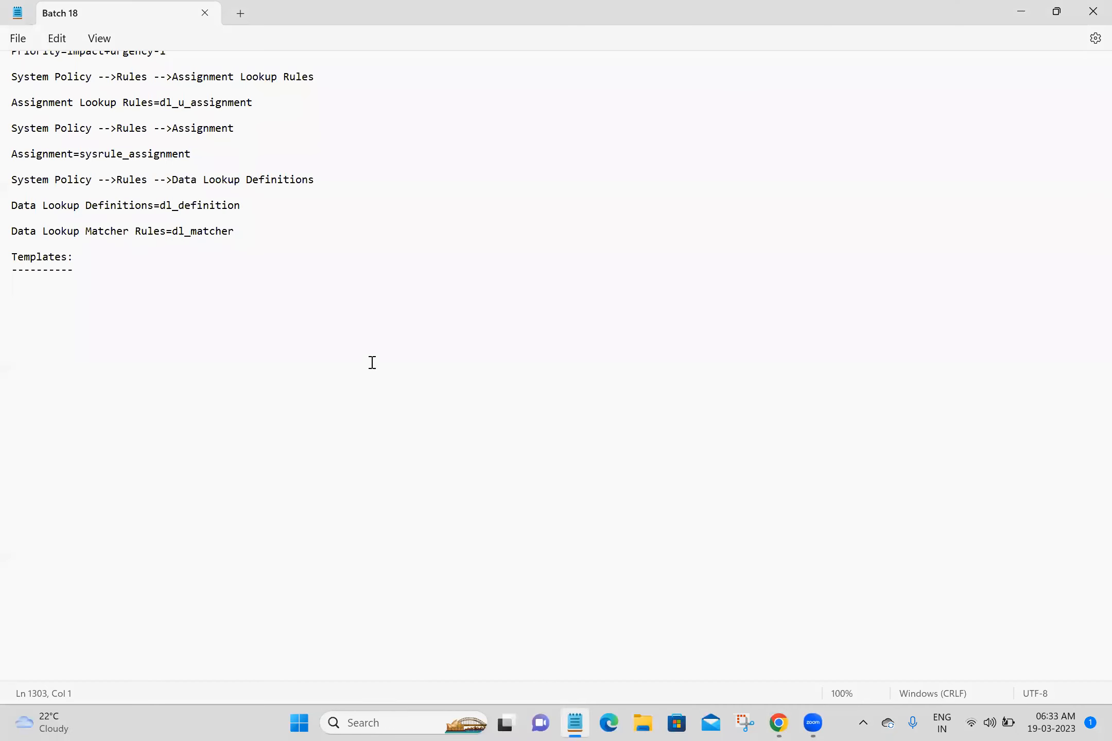
pyautogui.hotkey('ctrl', 'v')
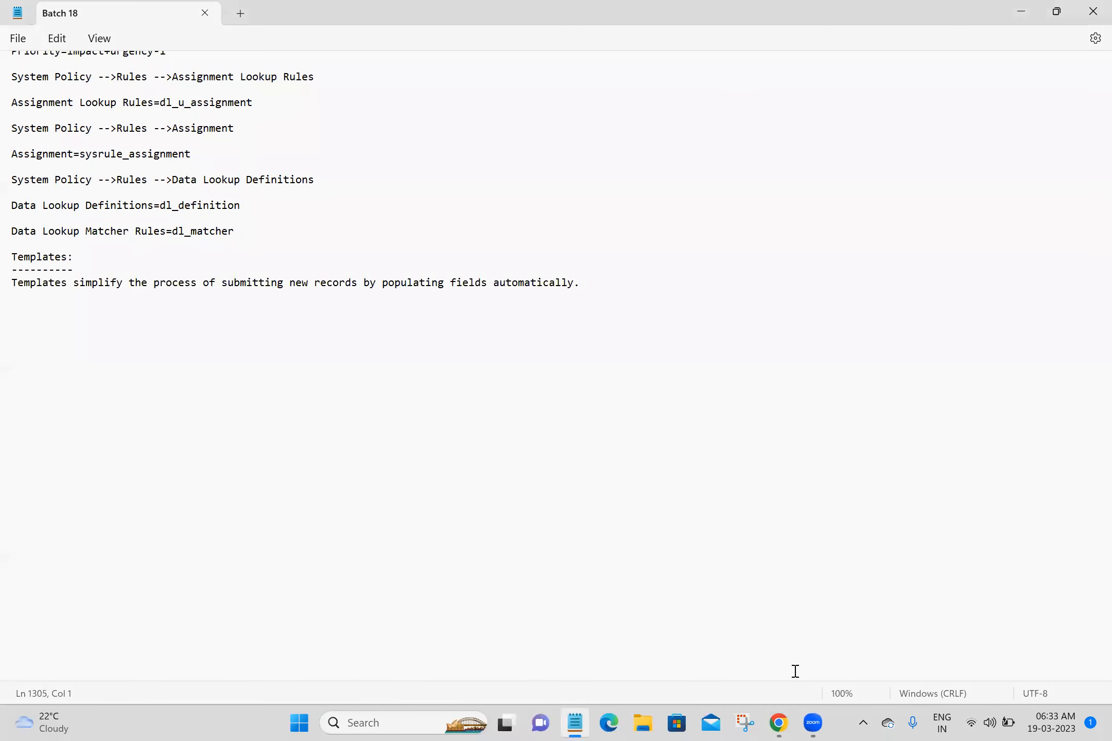
# Step: Copy the web address of the Form templates documentation page from Chrome into the Notepad notes, below the definition
pyautogui.click(780, 723)
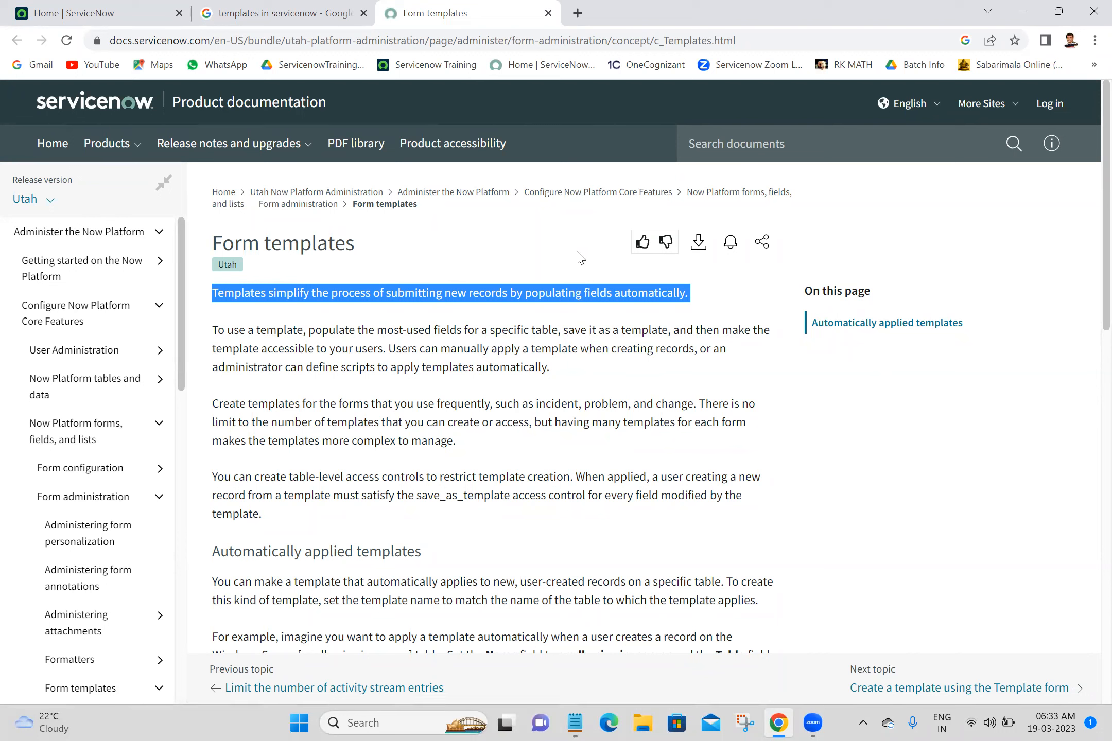
pyautogui.click(784, 39)
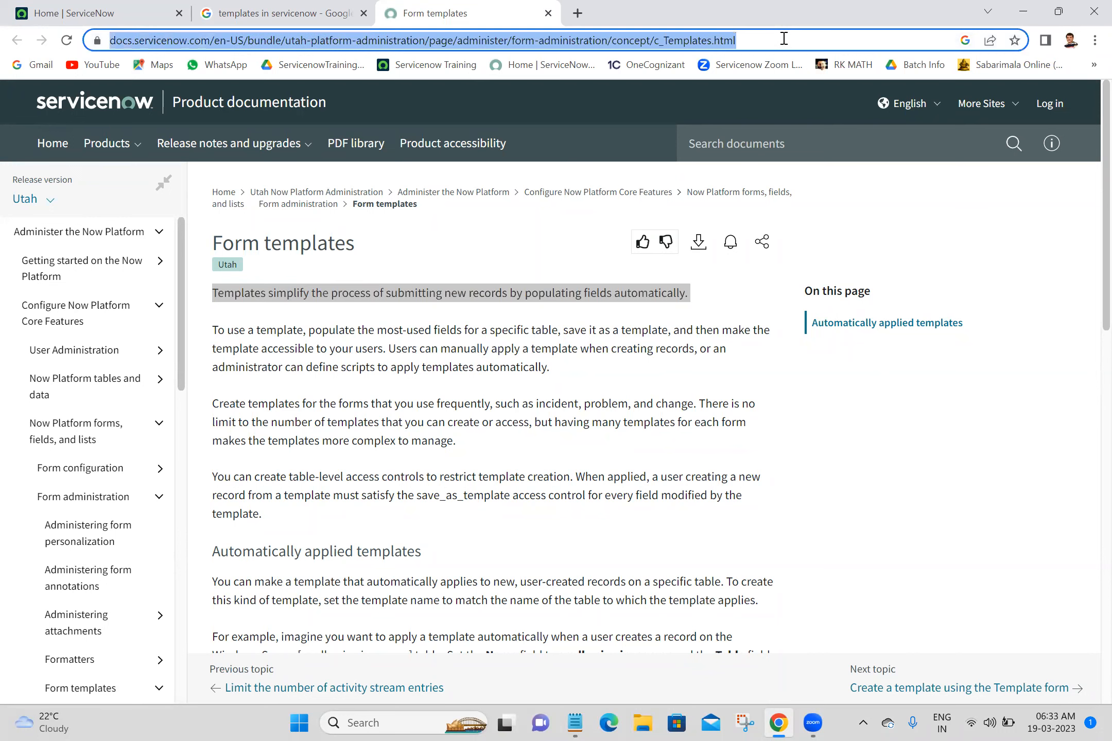
pyautogui.click(574, 723)
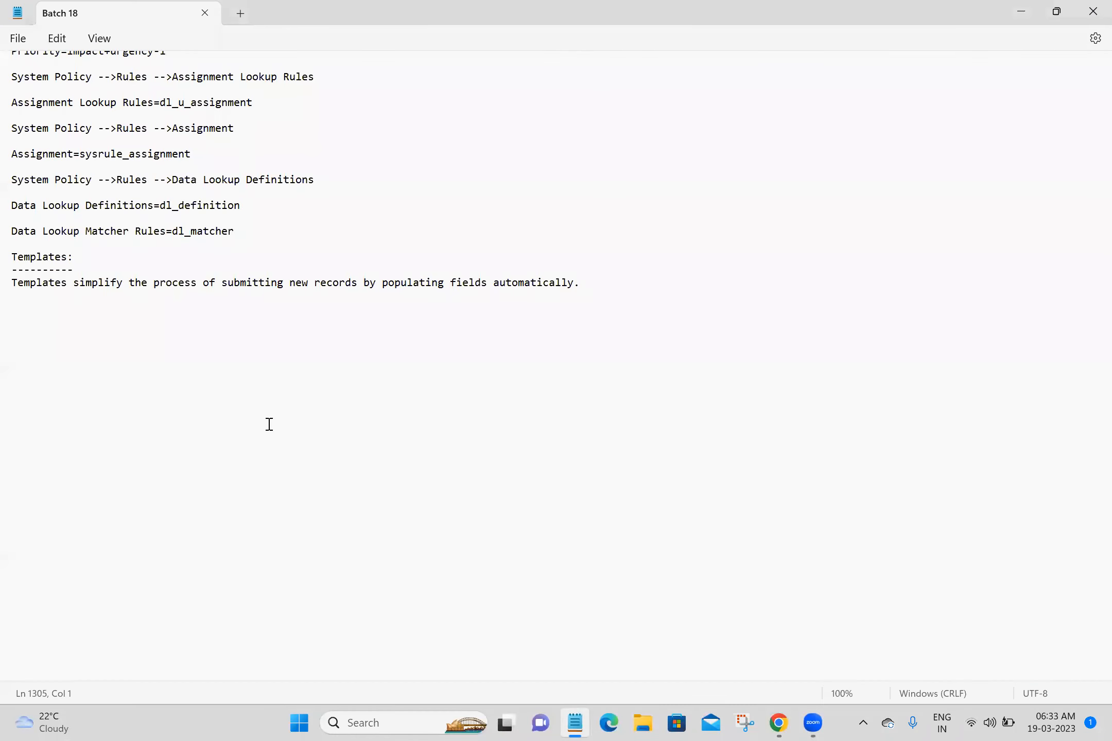
pyautogui.write('https://docs.servicenow.com/en-US/bundle/utah-platform-administration/page/administer/form-administration/concept/c_Templates.html')
pyautogui.click(269, 425)
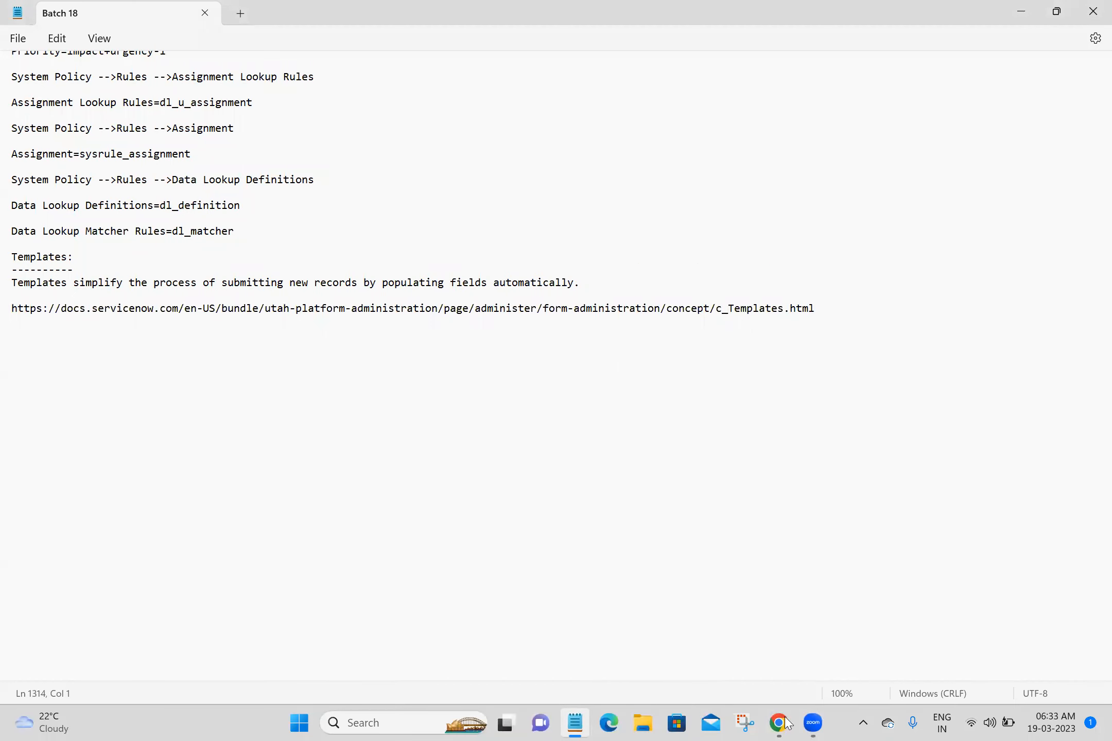
# Step: Switch to Chrome, close every tab except the ServiceNow Home tab, and filter the navigator for "templates"
pyautogui.hotkey('alt', 'Tab')
pyautogui.rightClick(105, 6)
pyautogui.click(211, 218)
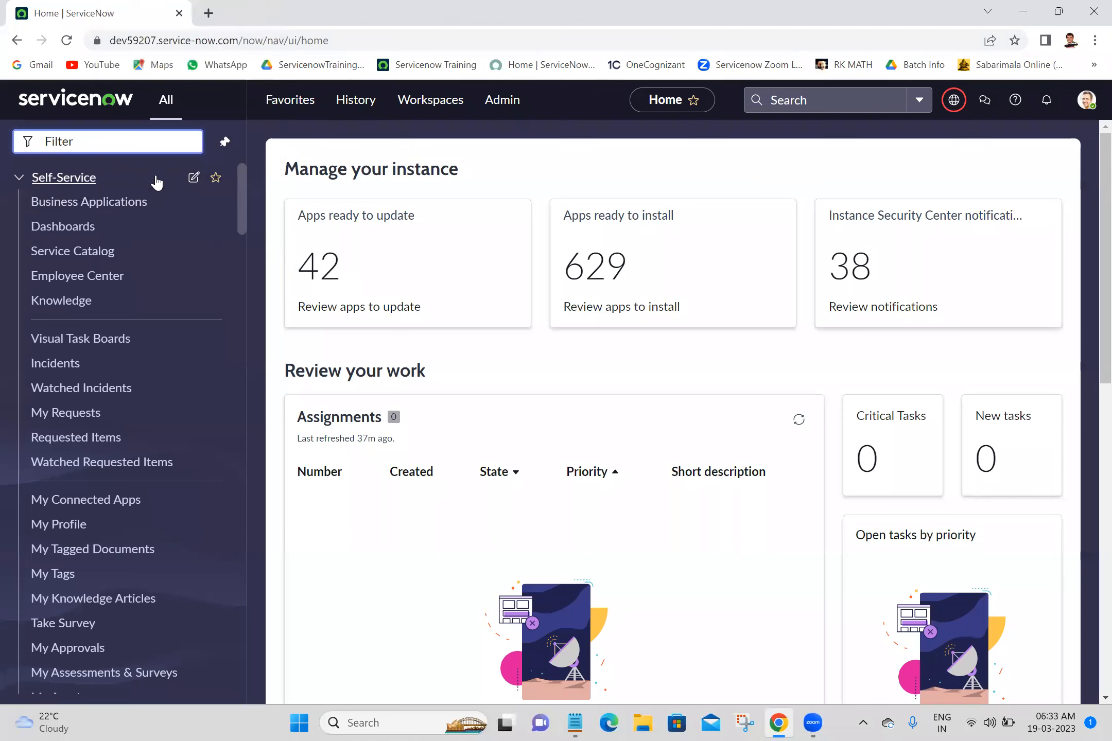
pyautogui.write('temp')
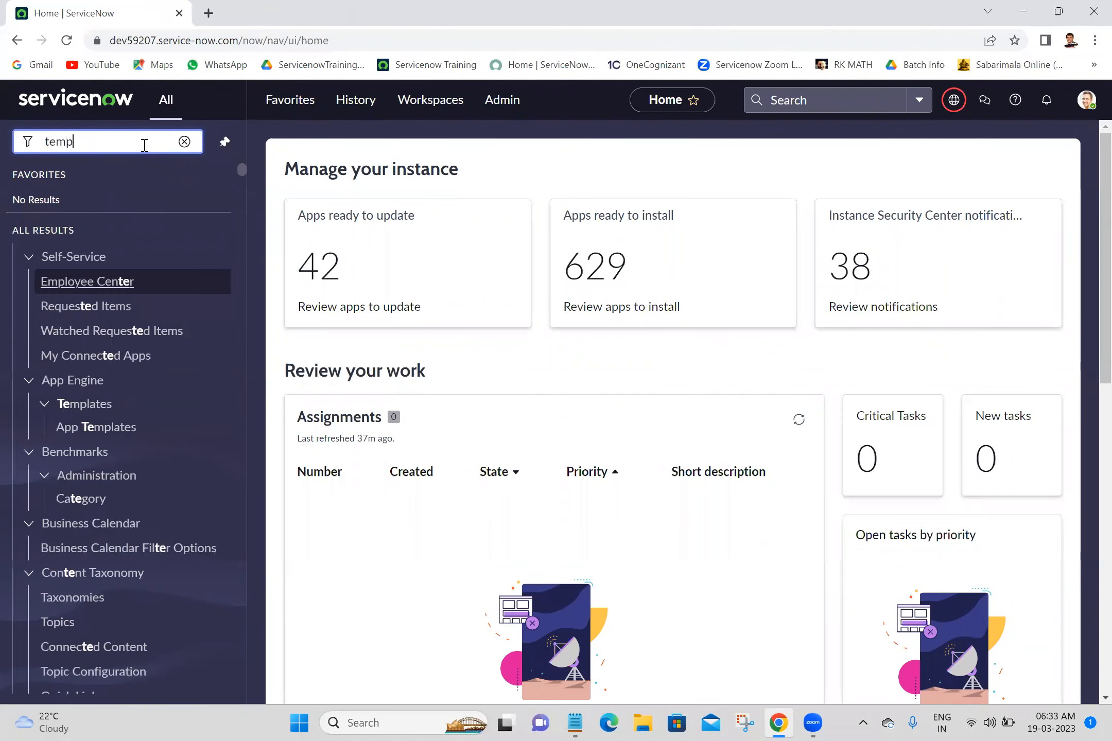
pyautogui.write('lates')
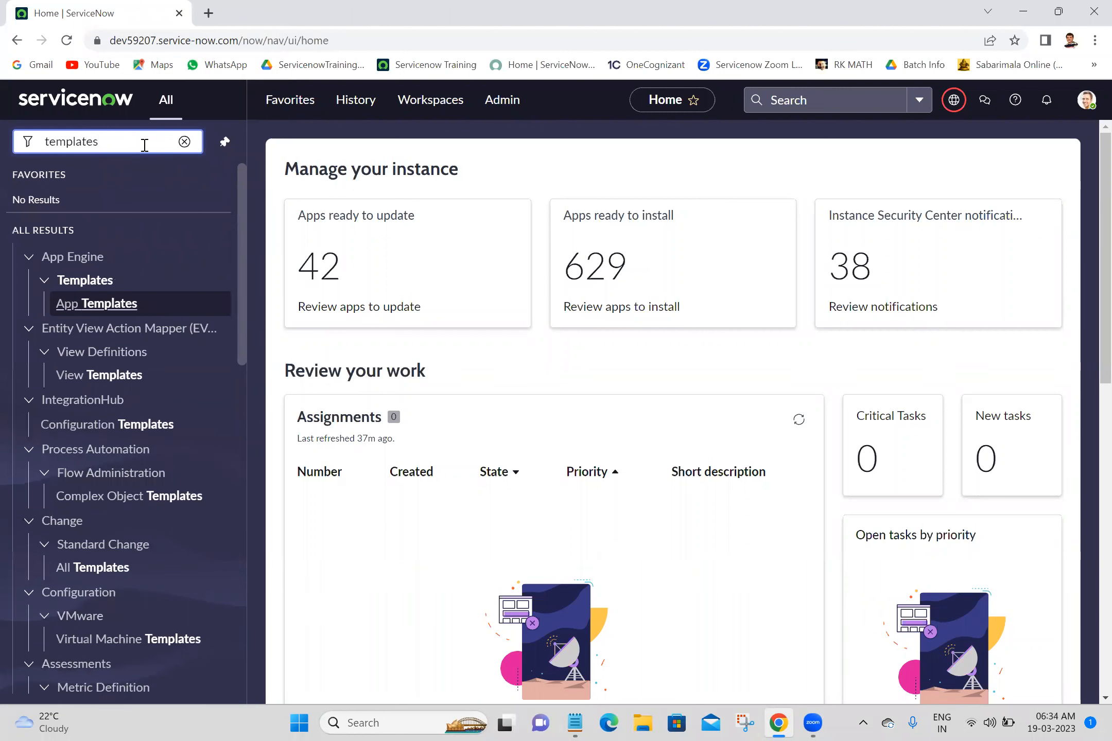
# Step: Collapse the navigator result groups from App Engine to On-Call Scheduling and open System Definition's Templates module in a new tab
pyautogui.moveTo(248, 233); pyautogui.dragTo(254, 295)
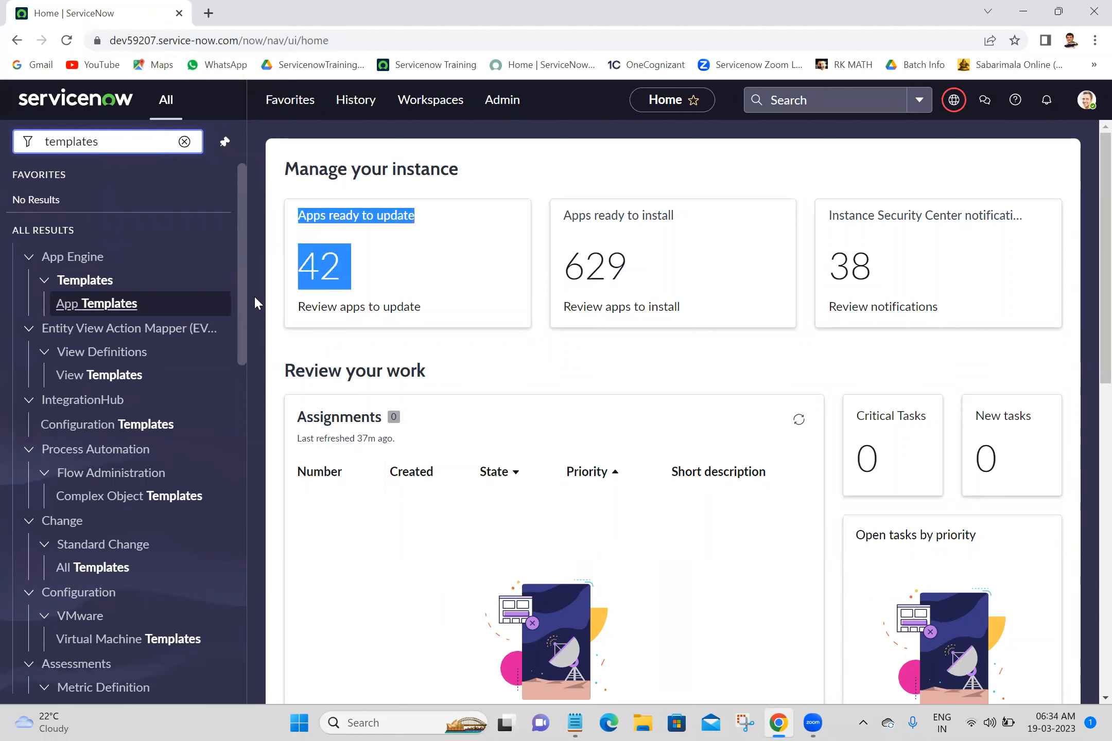
pyautogui.click(29, 257)
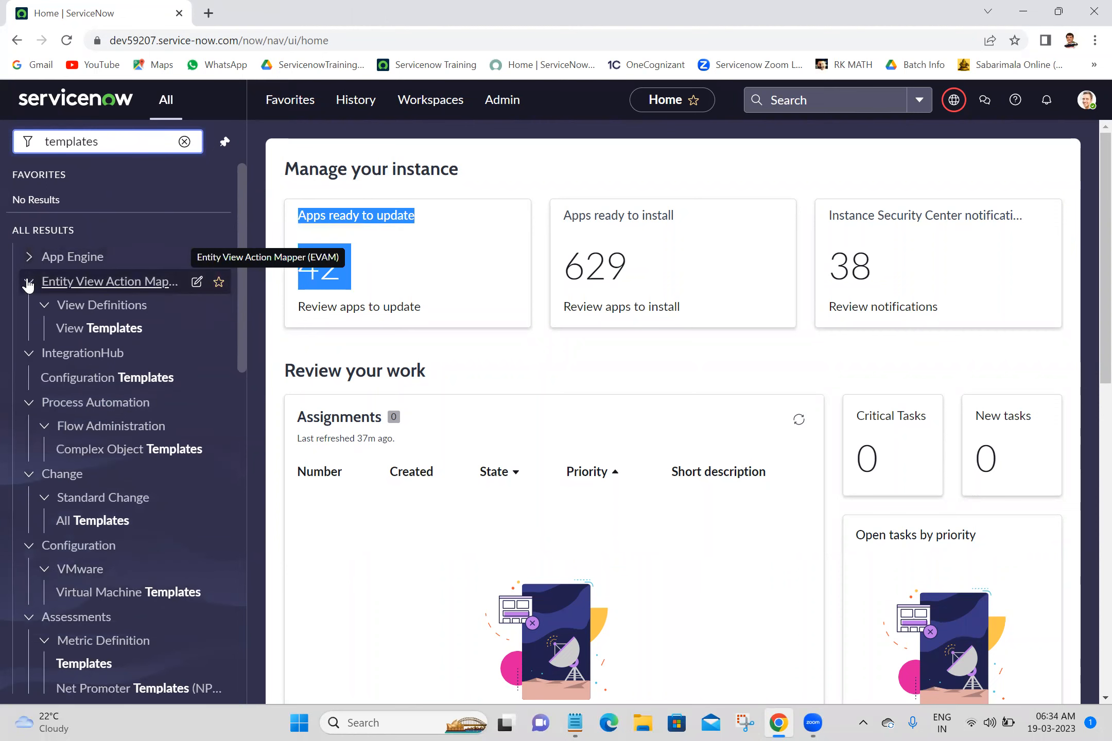
pyautogui.click(28, 282)
pyautogui.click(27, 307)
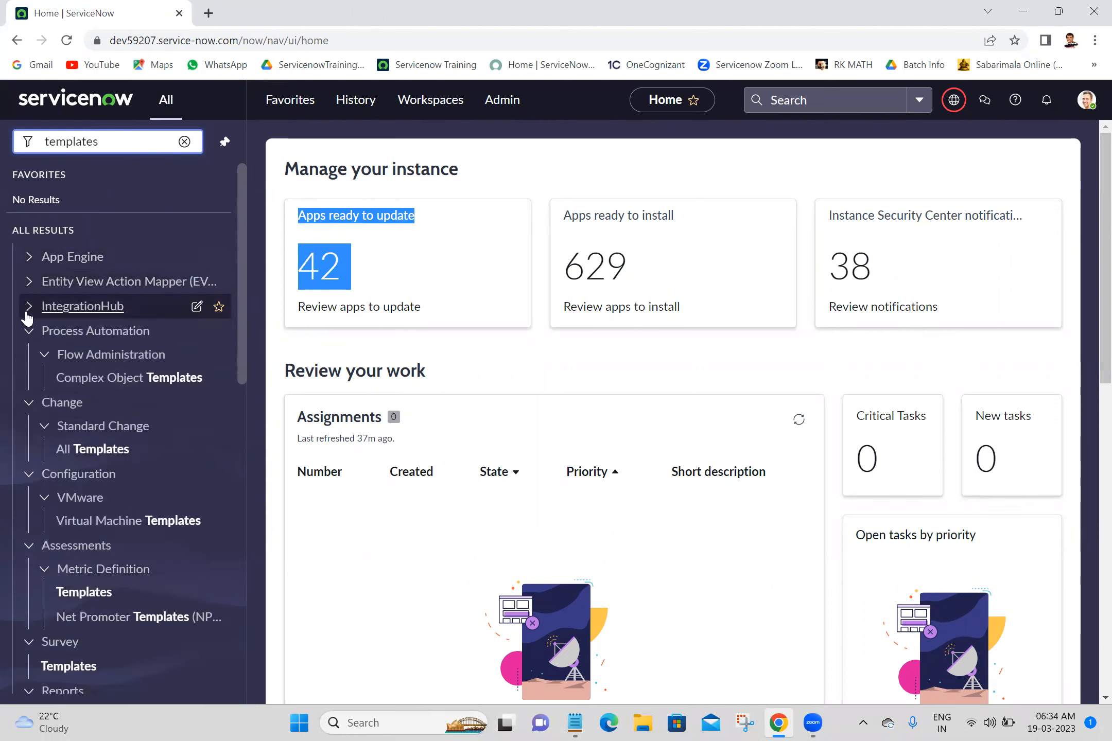
pyautogui.click(27, 331)
pyautogui.click(29, 360)
pyautogui.click(28, 387)
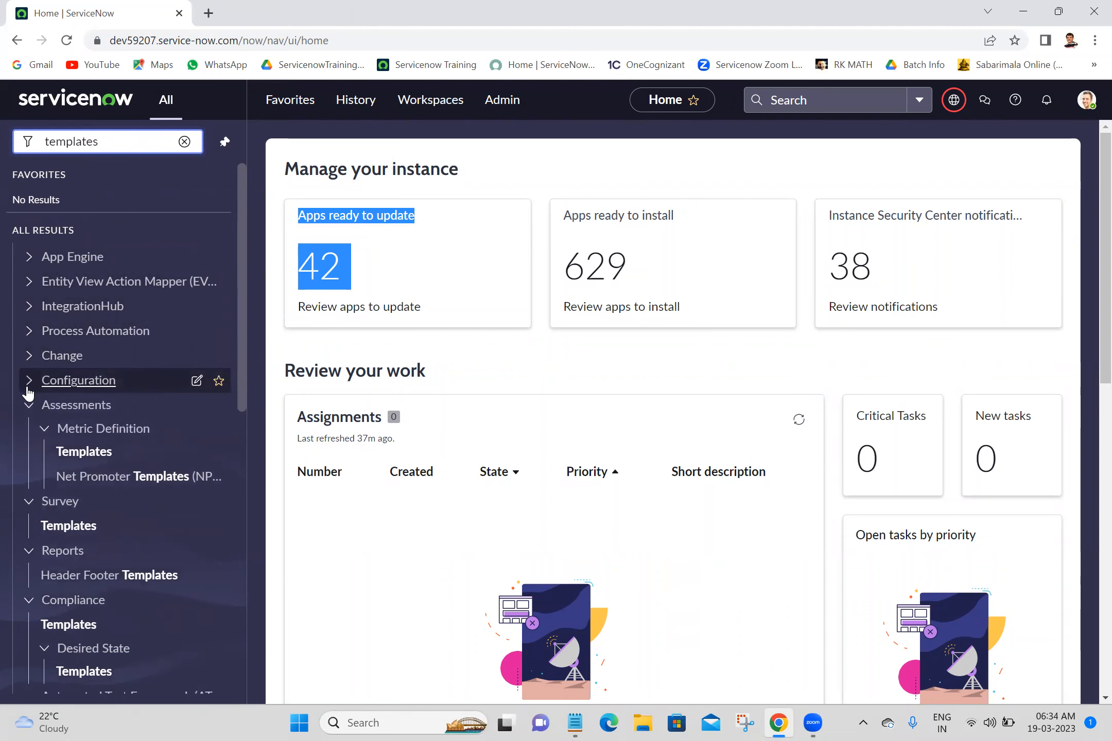
pyautogui.click(29, 407)
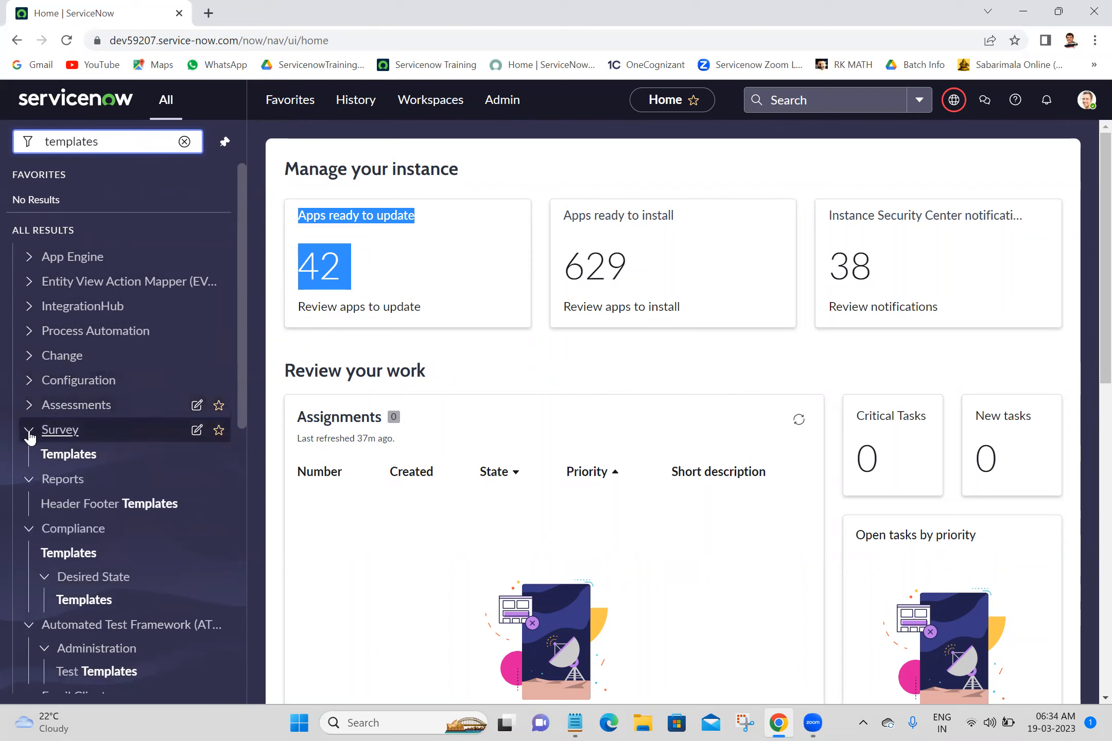
pyautogui.click(29, 432)
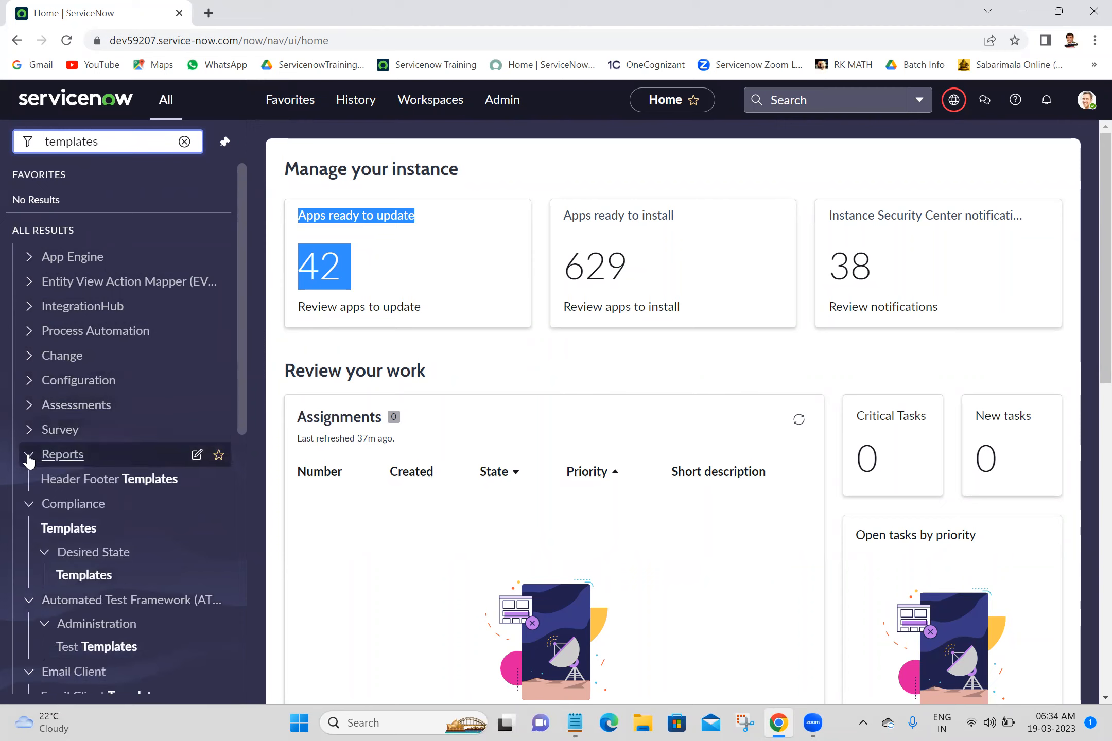
pyautogui.click(30, 455)
pyautogui.click(29, 481)
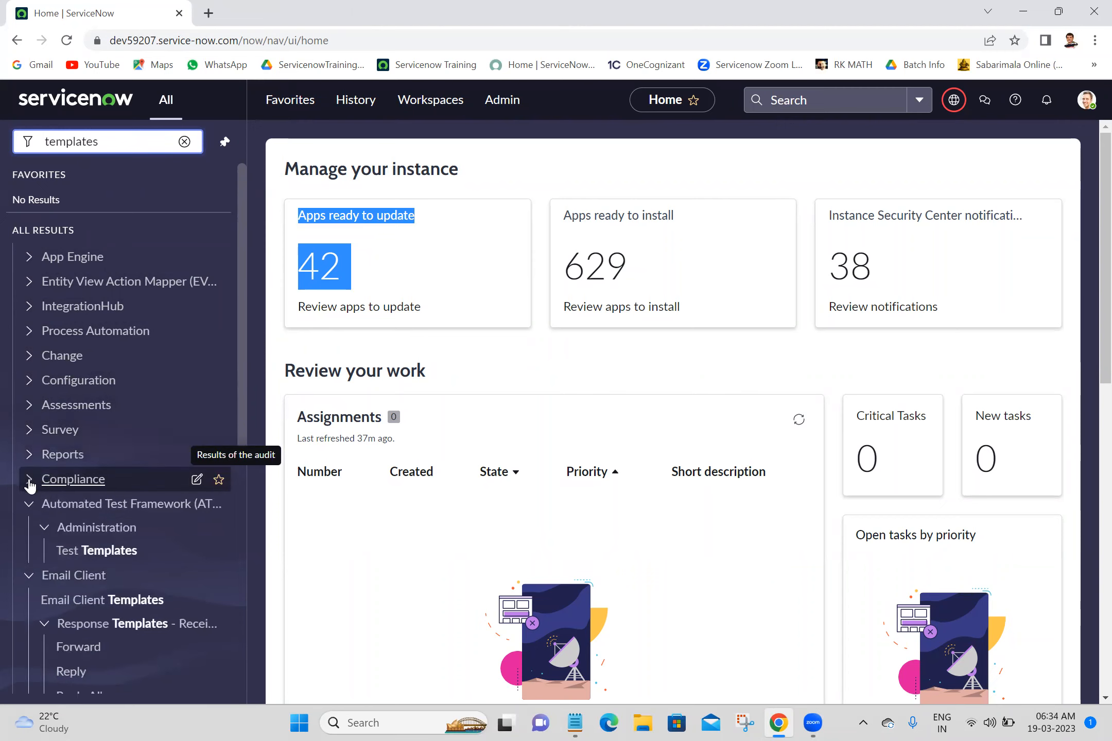
pyautogui.click(30, 508)
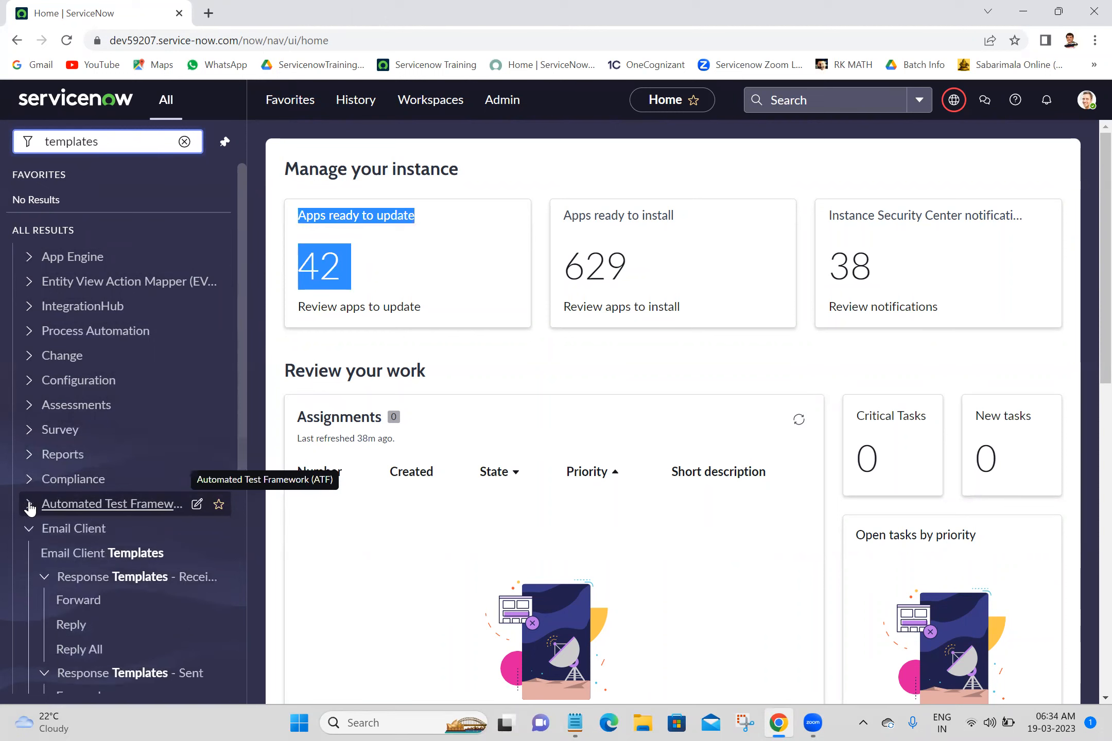
pyautogui.click(28, 531)
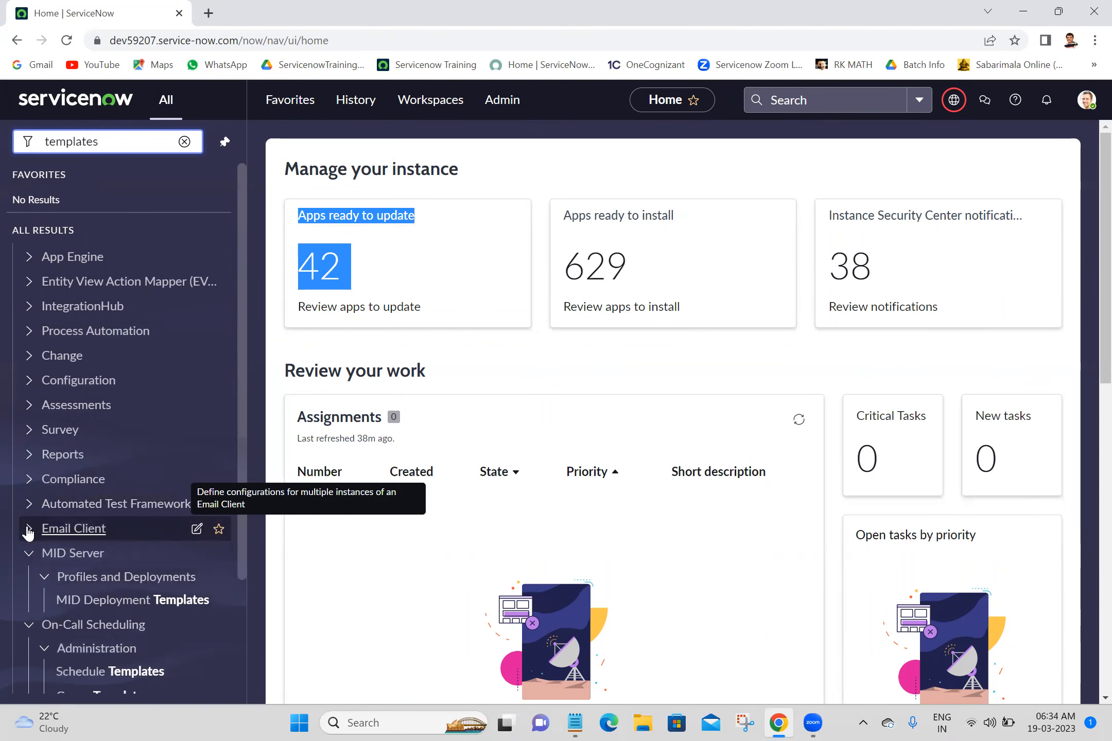
pyautogui.click(28, 554)
pyautogui.click(28, 577)
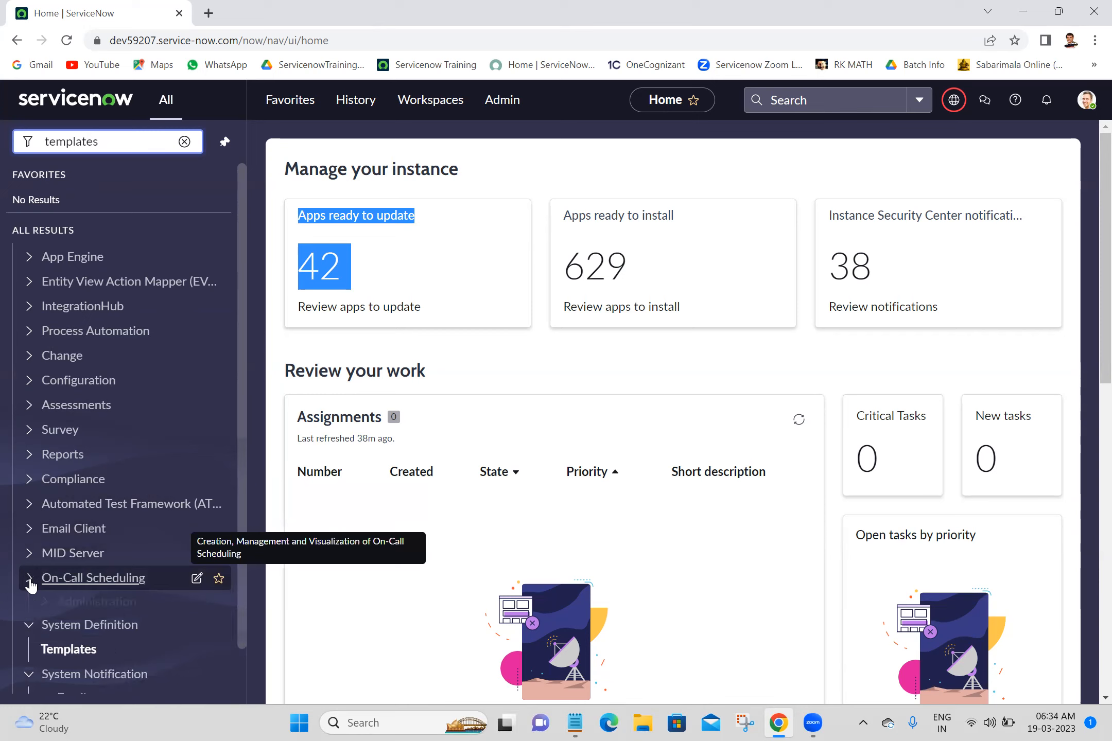
pyautogui.middleClick(75, 632)
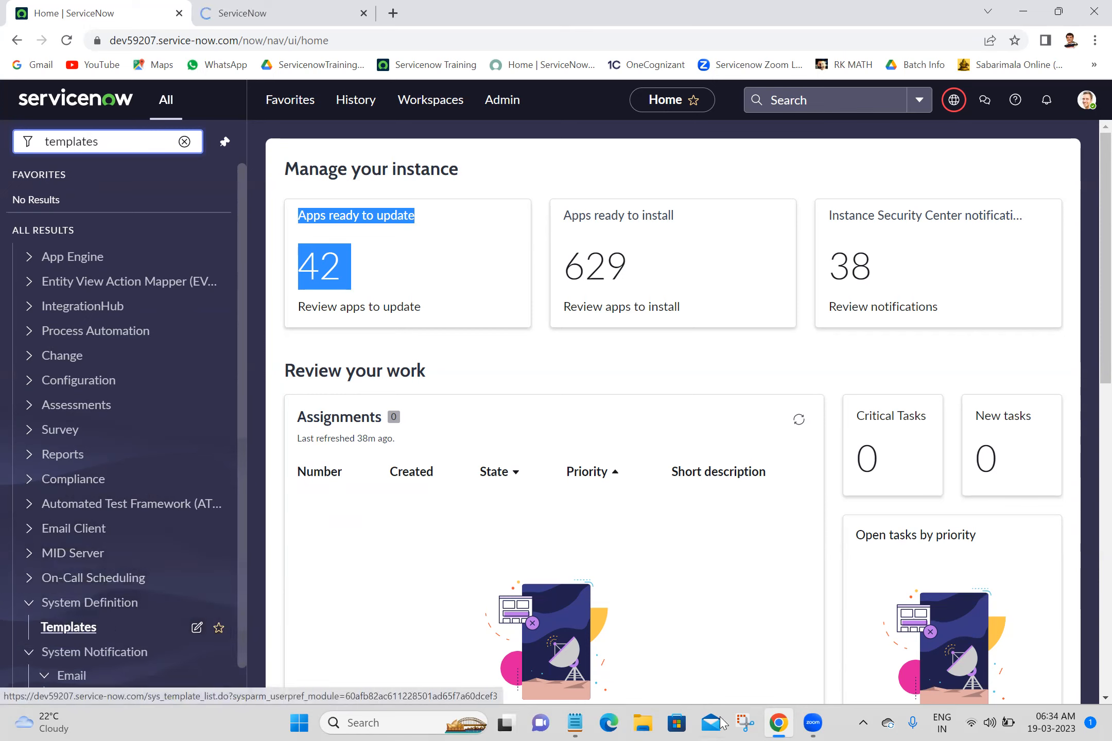
# Step: In the Notepad notes, add the line "System Definition -->Templates" and start a new line with "Templates=" below the documentation link
pyautogui.click(574, 723)
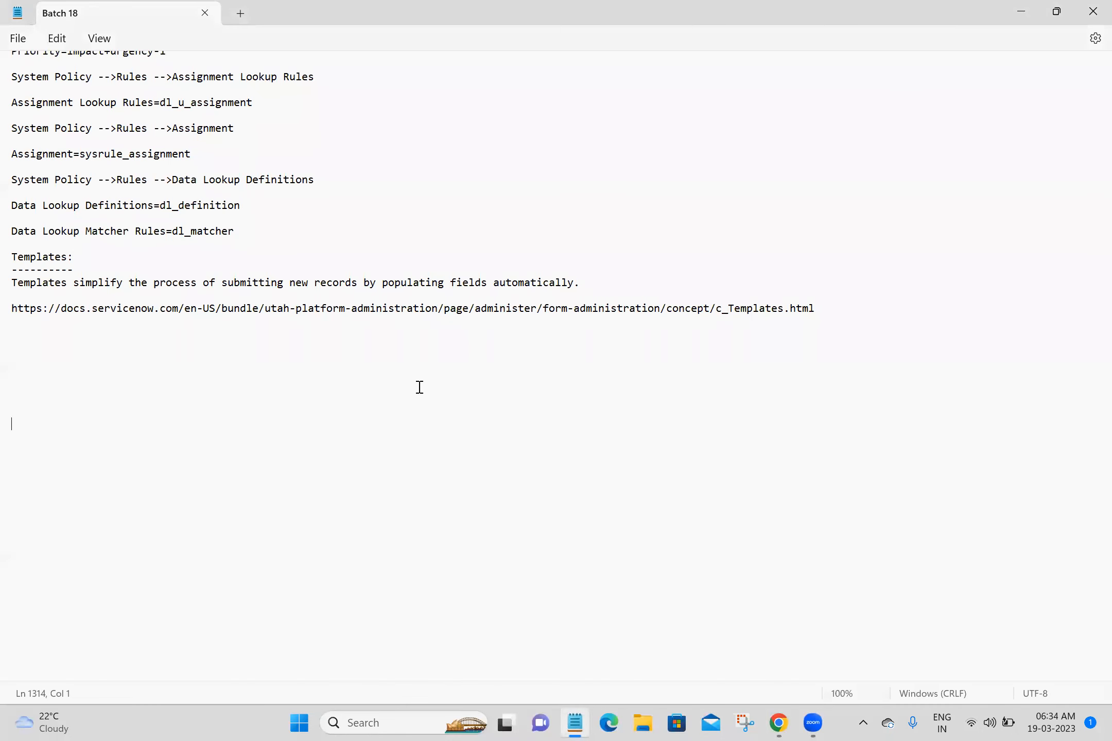
pyautogui.click(271, 333)
pyautogui.write('System Definition -->Tem')
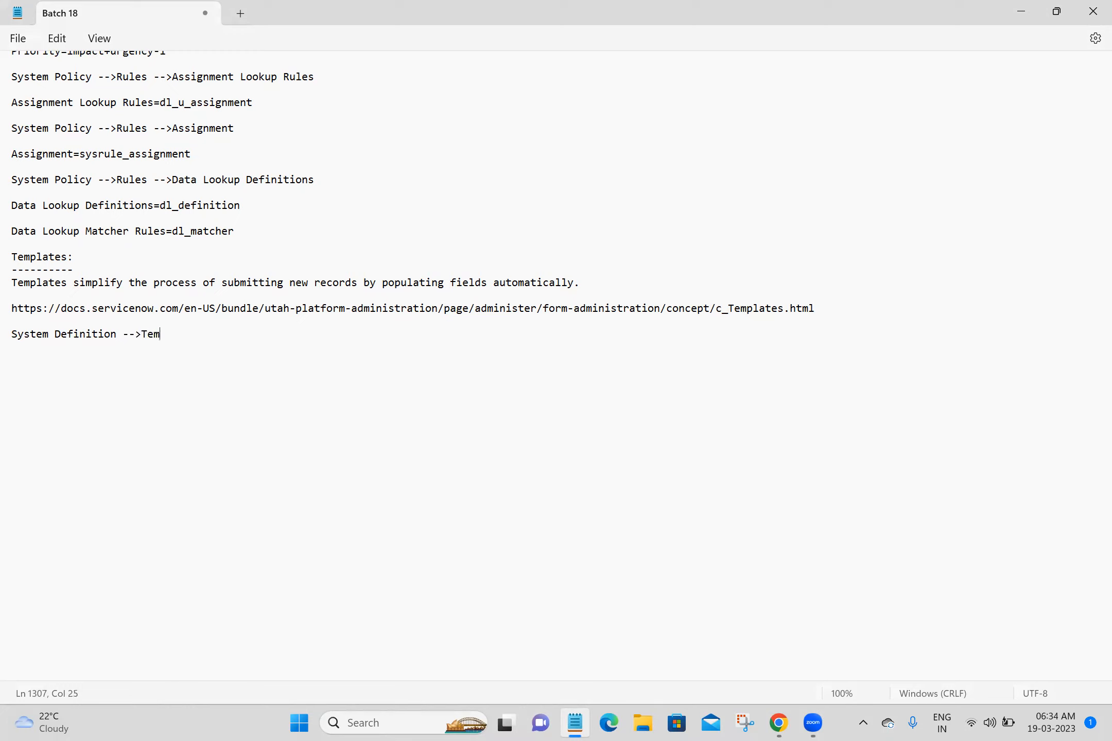
pyautogui.write('plates  ')
pyautogui.write('Templates')
pyautogui.write('=')
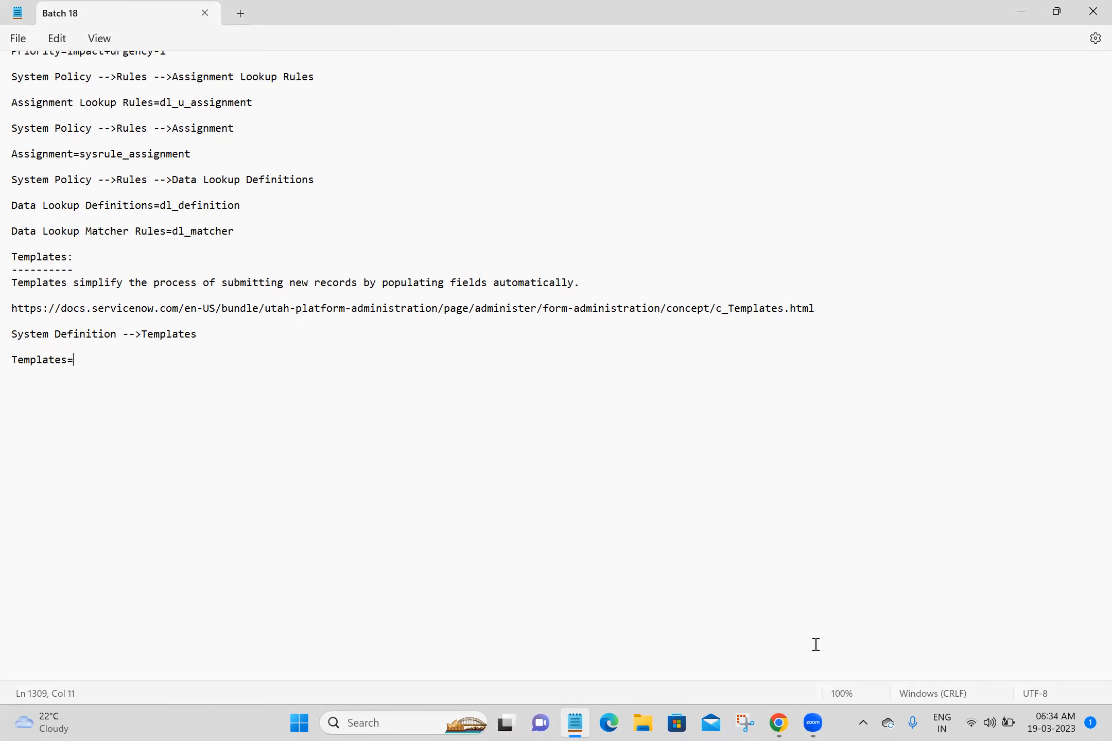
# Step: Copy the table name sys_template from the Templates list's address in Chrome and paste it after "Templates=" in the Notepad notes
pyautogui.click(781, 723)
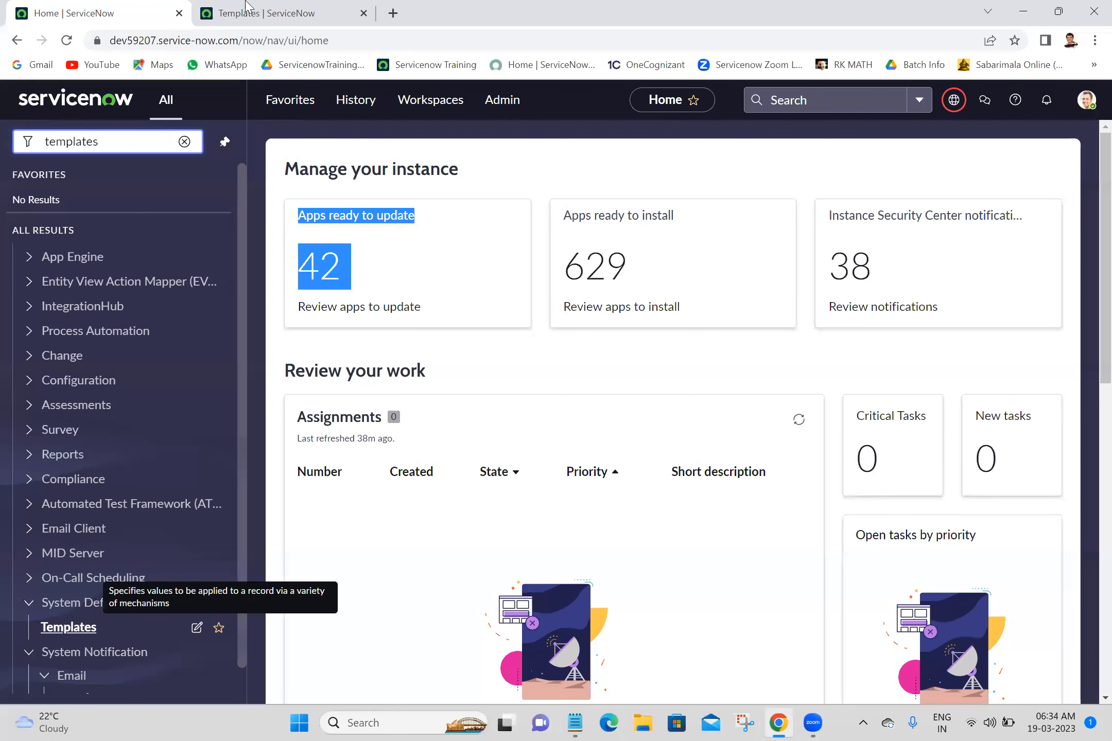
pyautogui.click(248, 11)
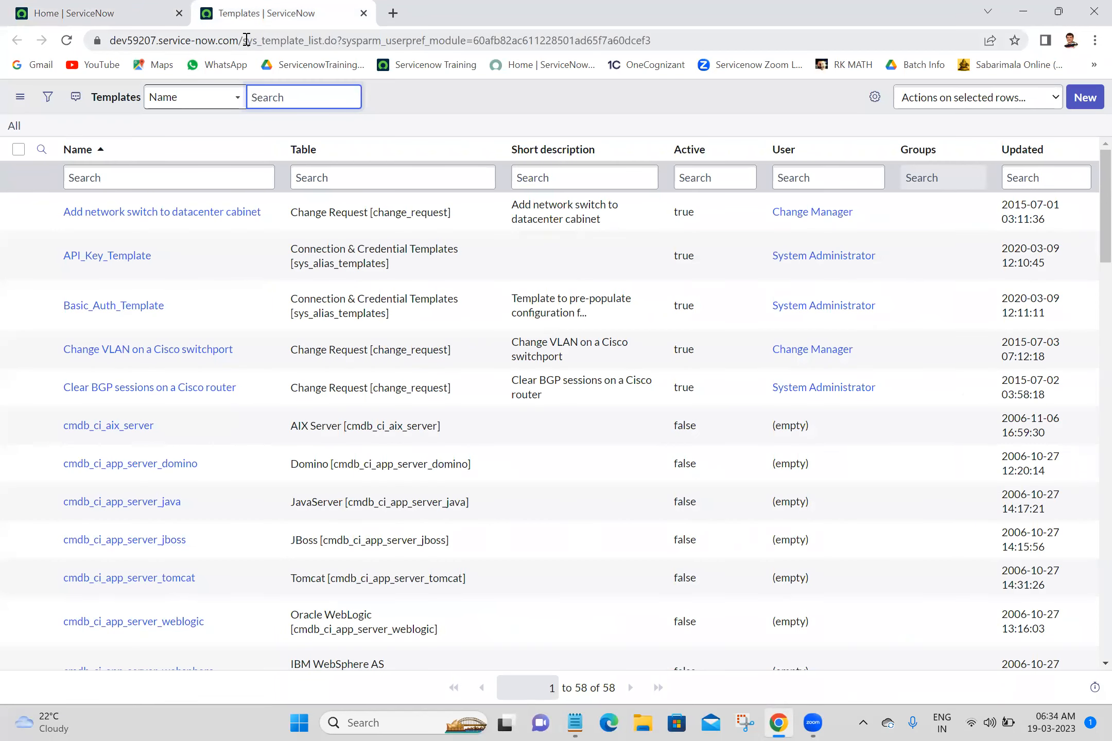
pyautogui.moveTo(243, 40); pyautogui.dragTo(304, 41)
pyautogui.hotkey('ctrl', 'c')
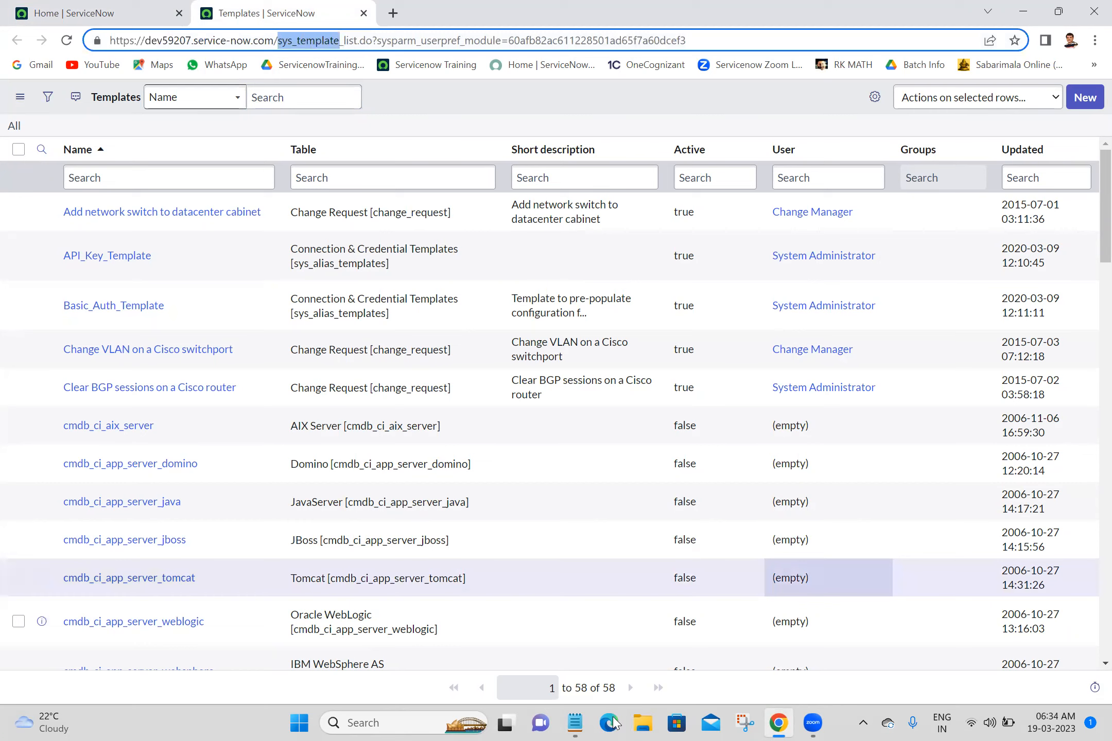
pyautogui.click(575, 723)
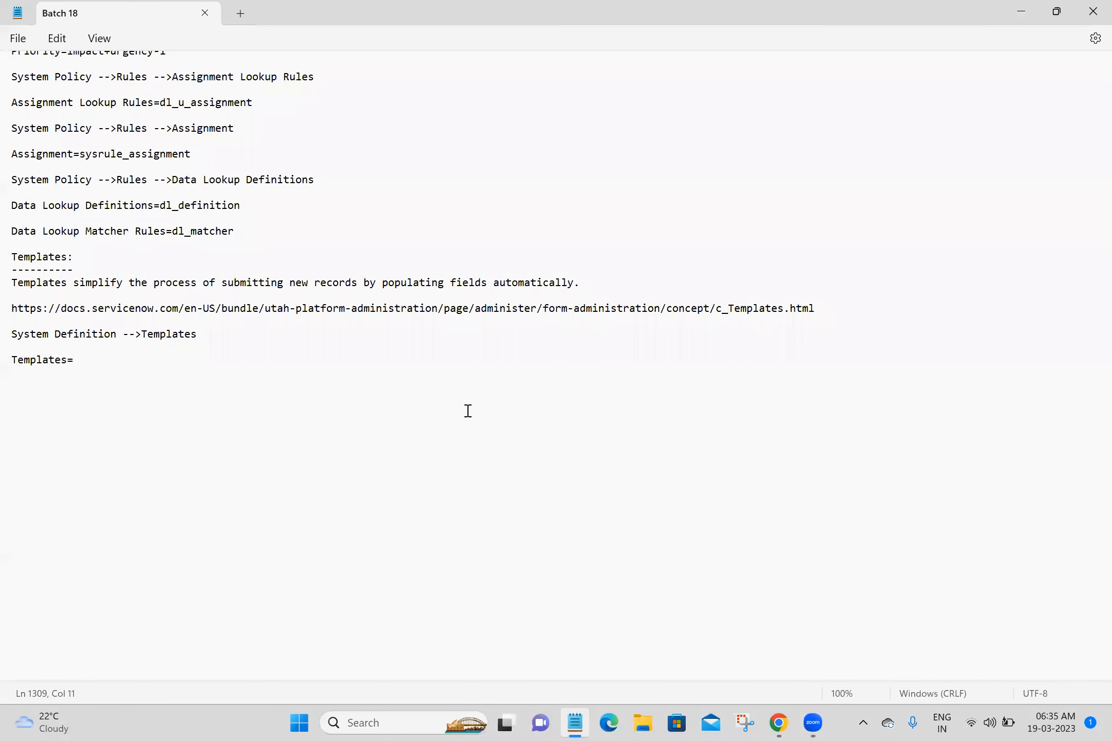
pyautogui.hotkey('ctrl', 'v')
pyautogui.tripleClick(124, 412)
pyautogui.click(119, 404)
# Step: Switch to Chrome, start a new record from the Templates list, and set its table to Incident [incident]
pyautogui.hotkey('alt', 'Tab')
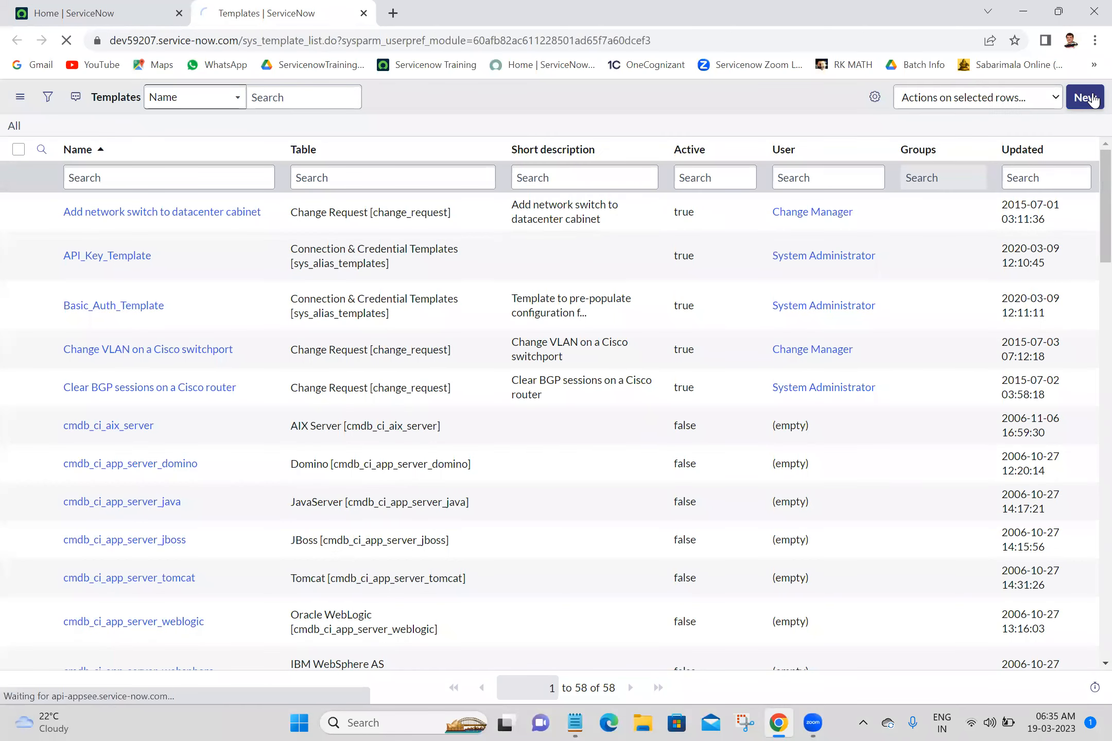
pyautogui.click(1093, 99)
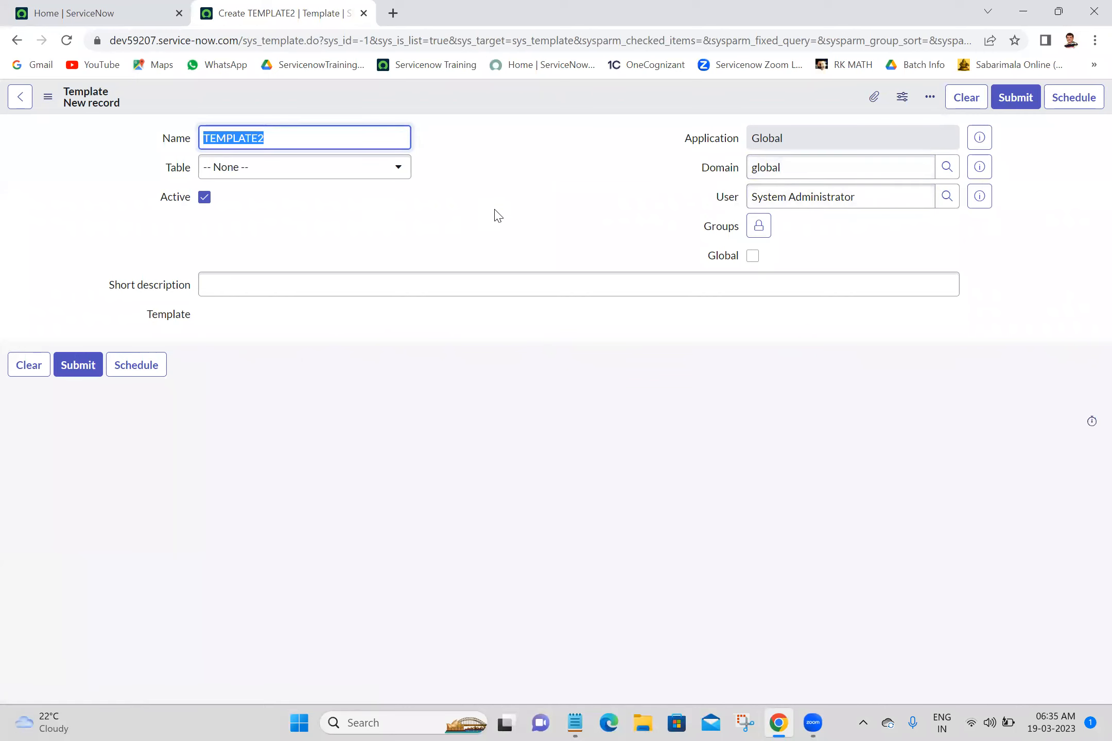
pyautogui.click(381, 175)
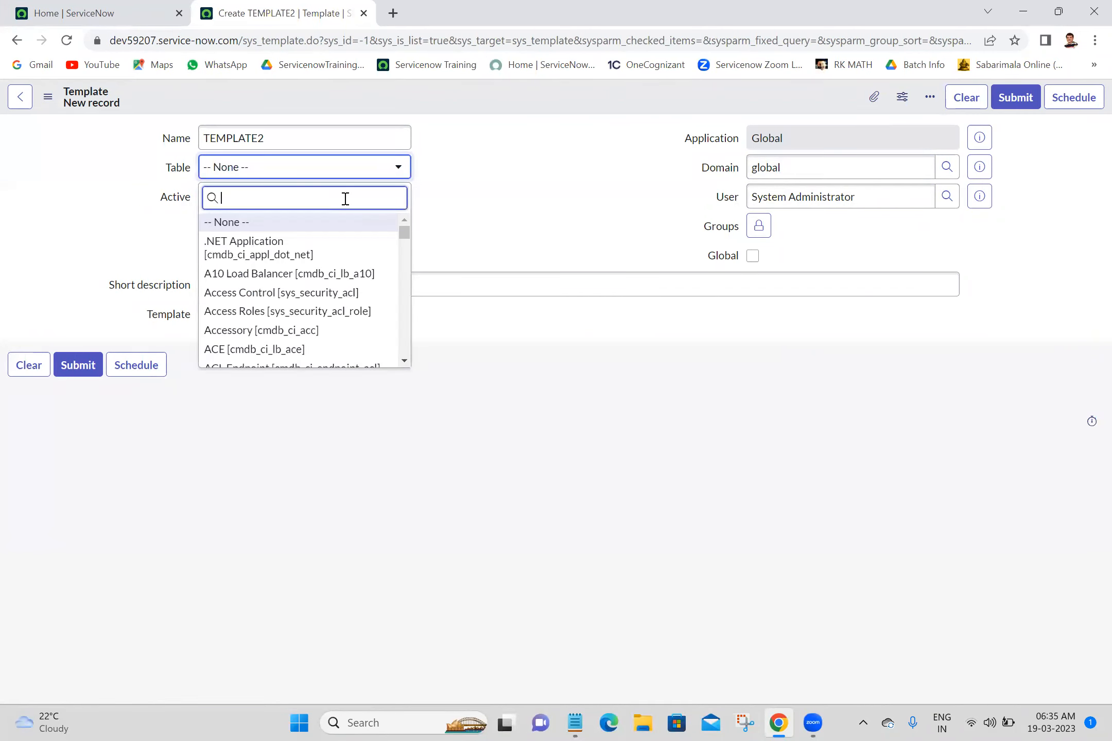
pyautogui.write('incident')
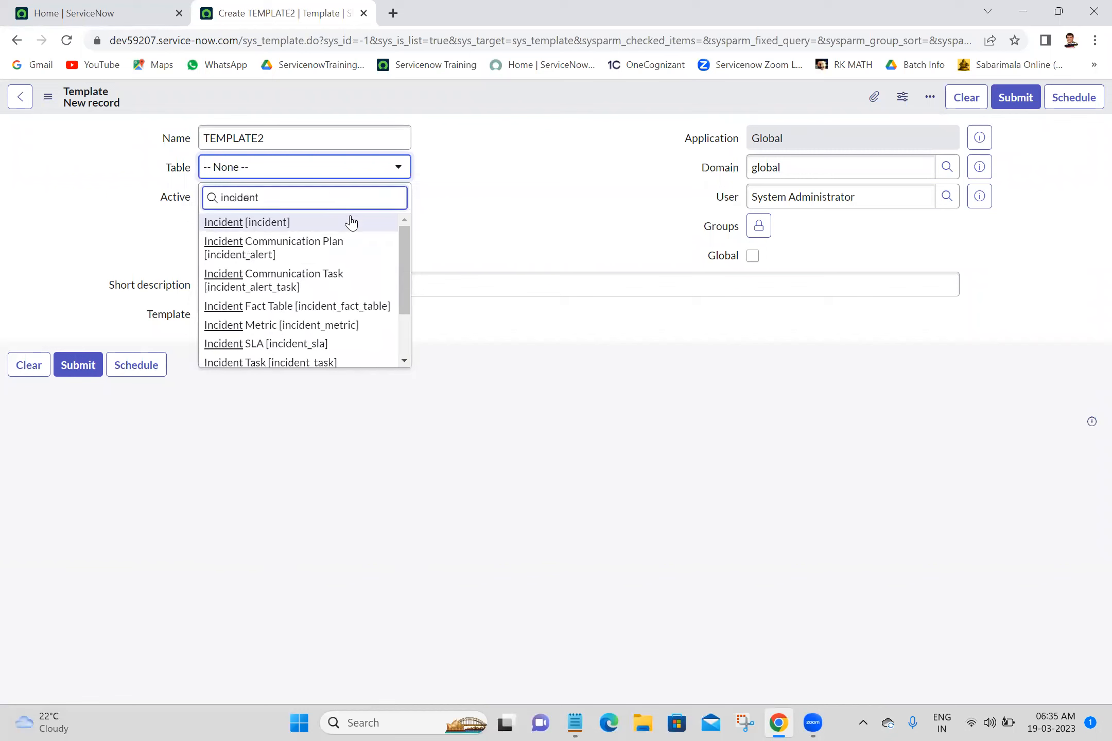
pyautogui.click(350, 222)
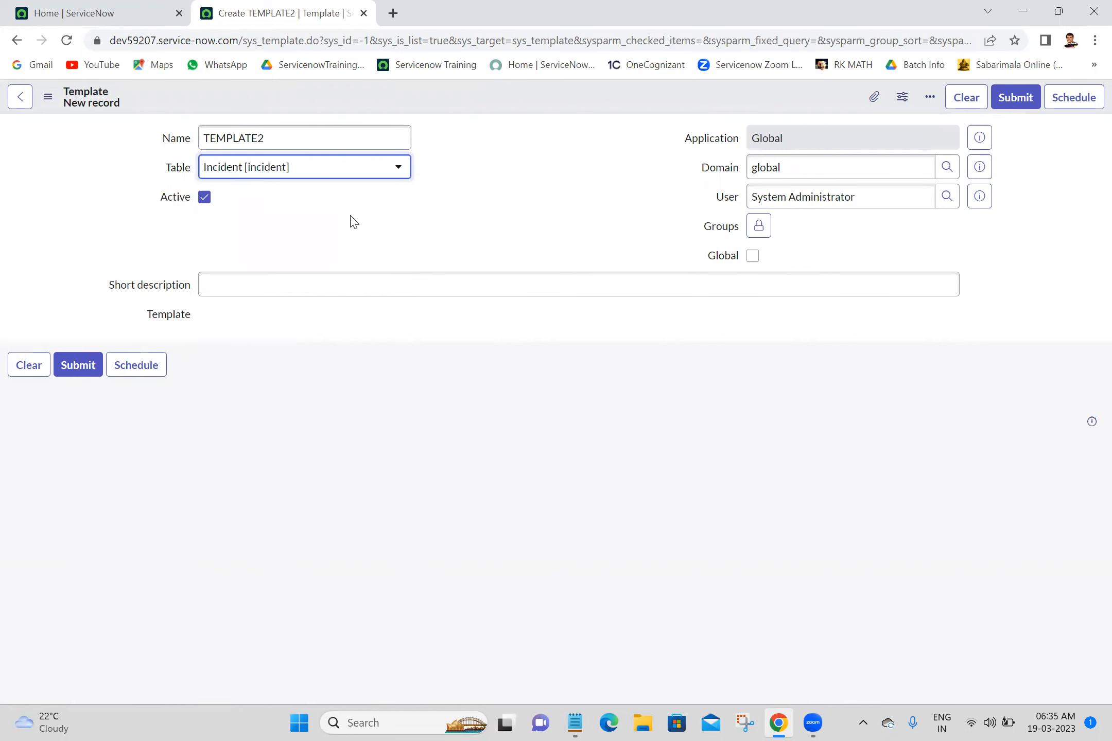
# Step: Rename the new template with the trainer's first name followed by "Incident"
pyautogui.click(340, 286)
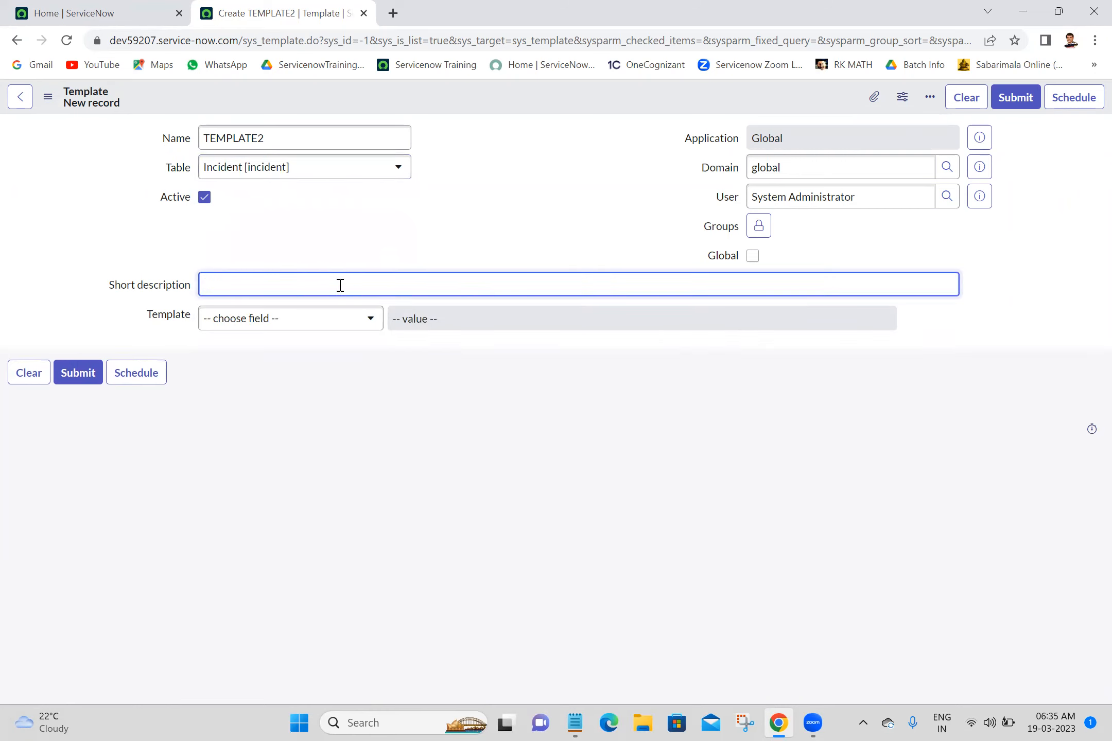
pyautogui.doubleClick(329, 138)
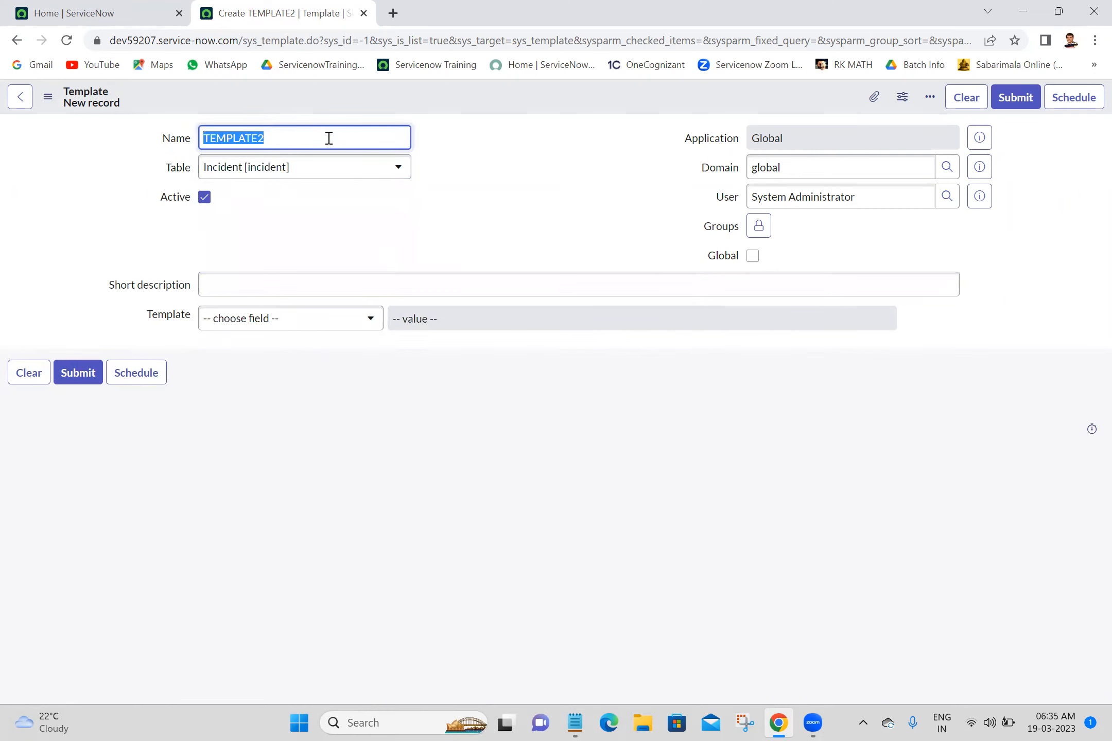
pyautogui.write('Anj')
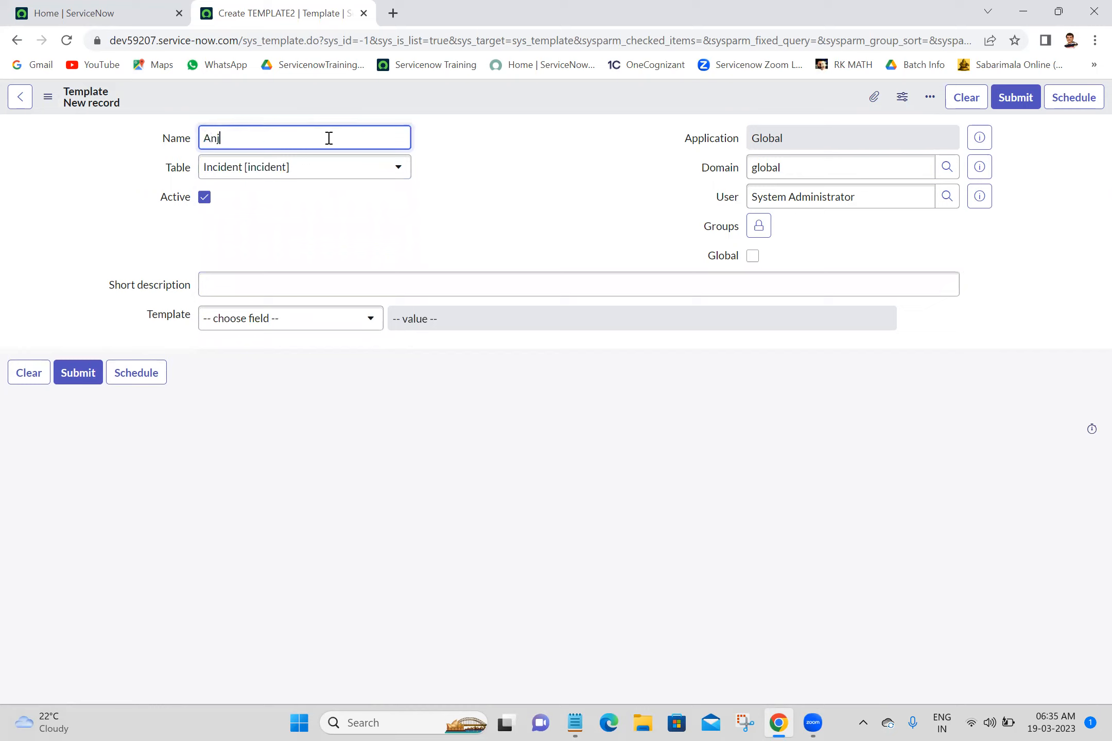
pyautogui.write('i Incident')
pyautogui.click(544, 217)
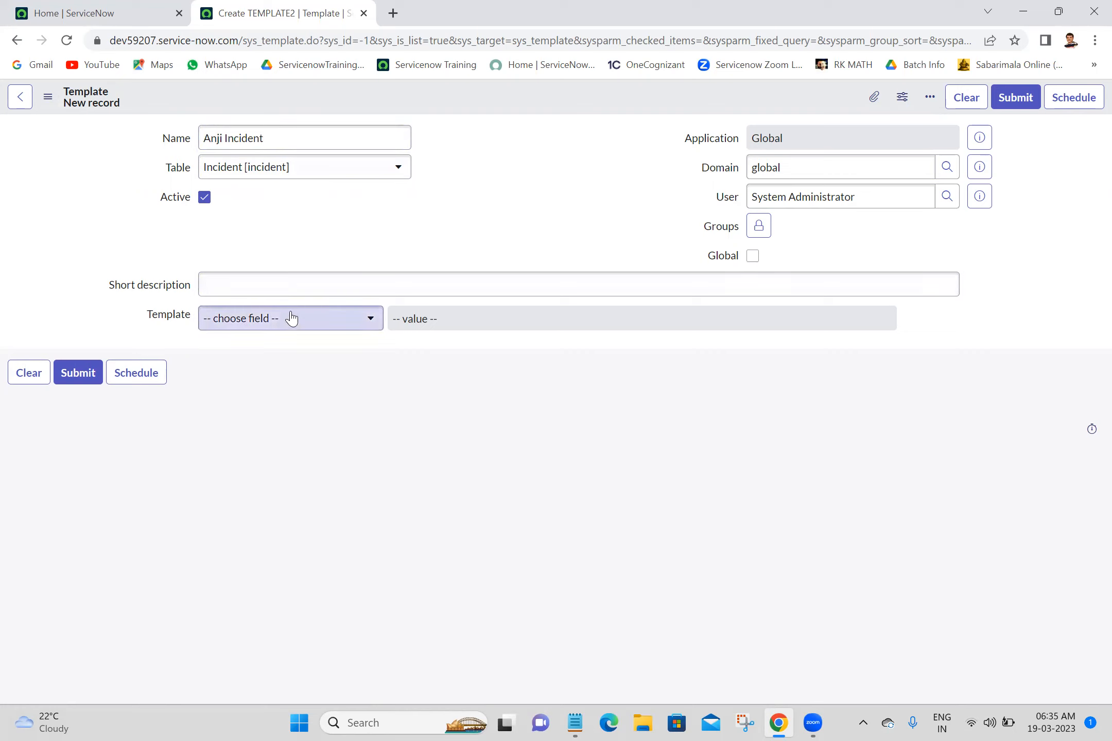
# Step: Add the Caller field to the template values and set it to the trainer's user record
pyautogui.click(292, 288)
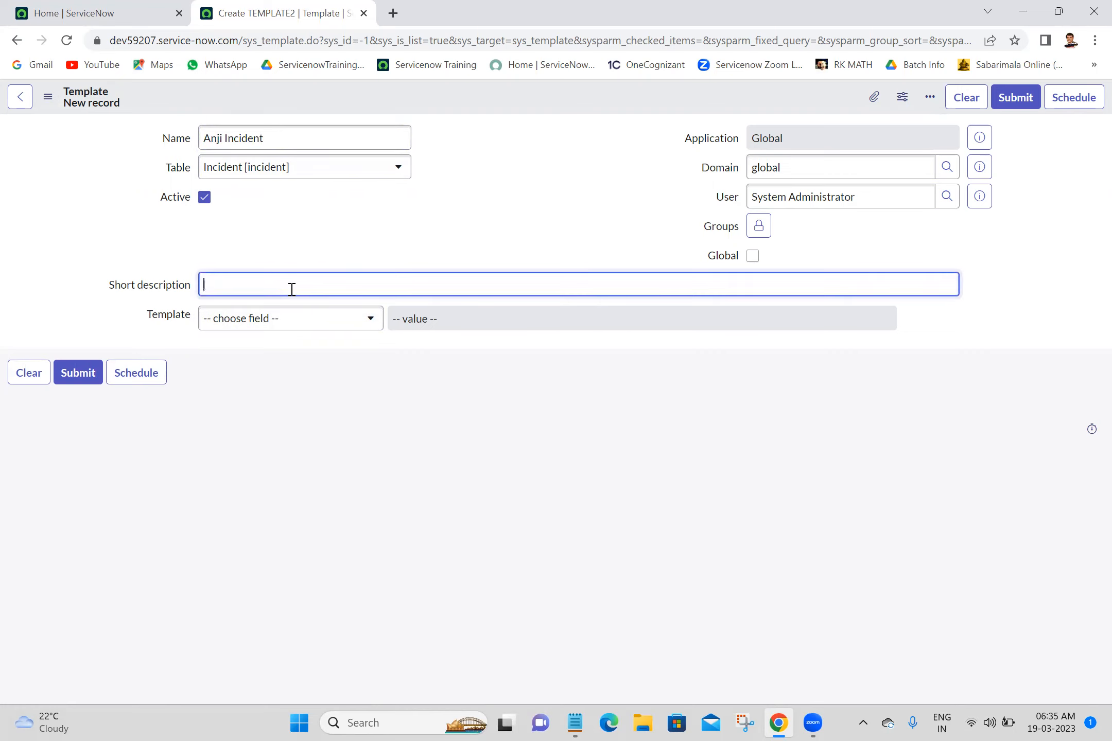
pyautogui.click(328, 324)
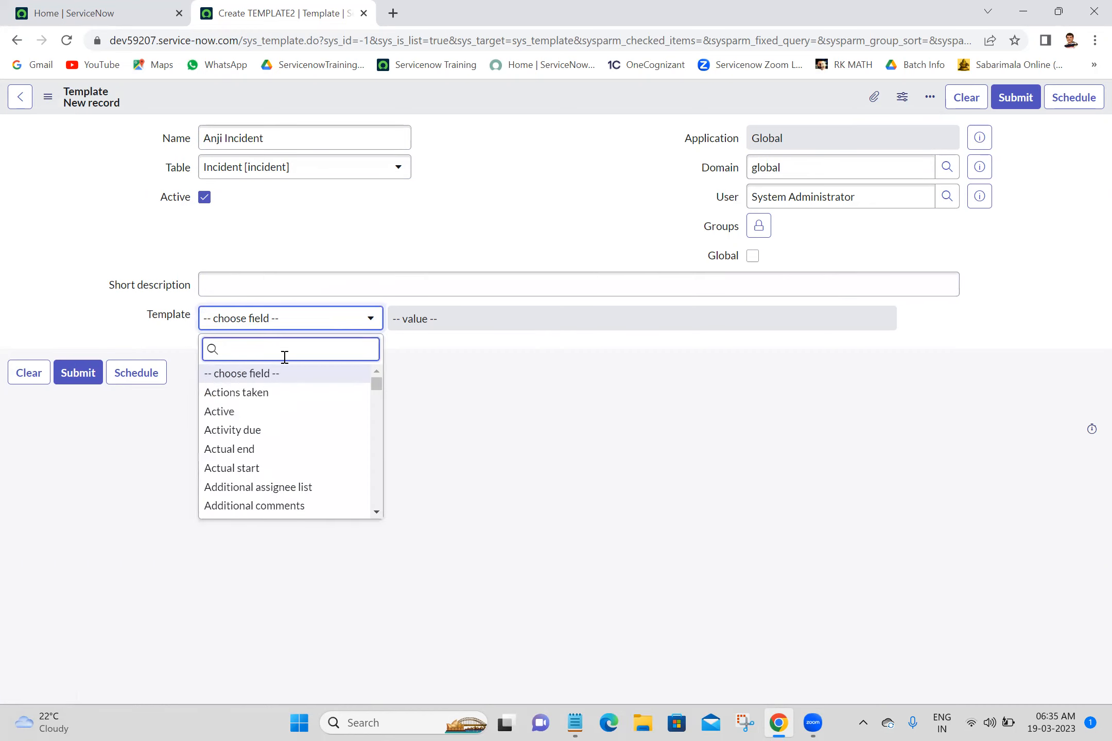
pyautogui.write('caller')
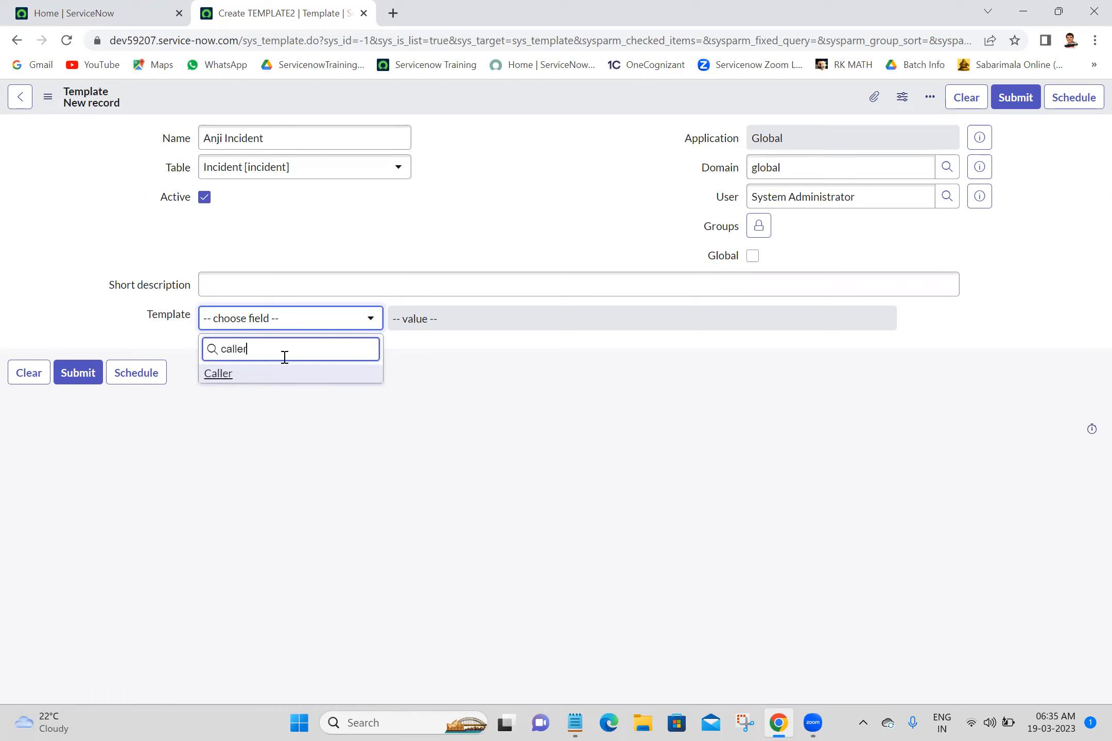
pyautogui.click(236, 377)
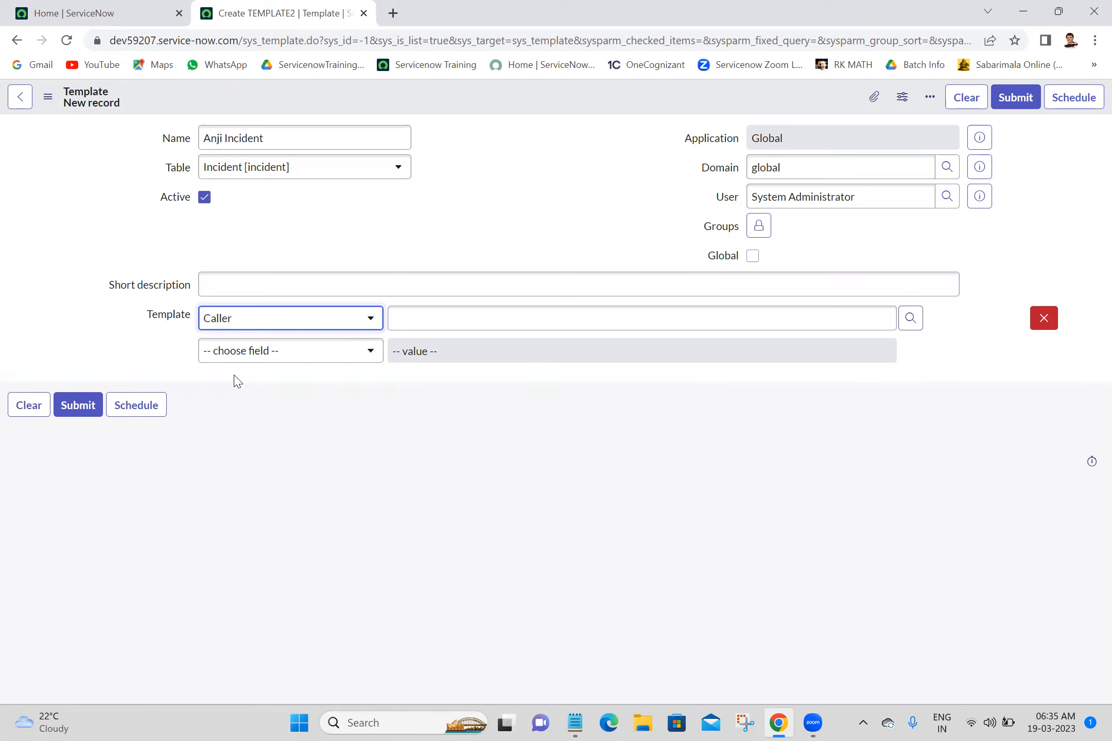
pyautogui.click(514, 325)
pyautogui.write('anji')
pyautogui.click(447, 356)
# Step: Add the Short description field to the template, with text saying the caller, given by first name, "has network issue"
pyautogui.click(309, 361)
pyautogui.write('sh')
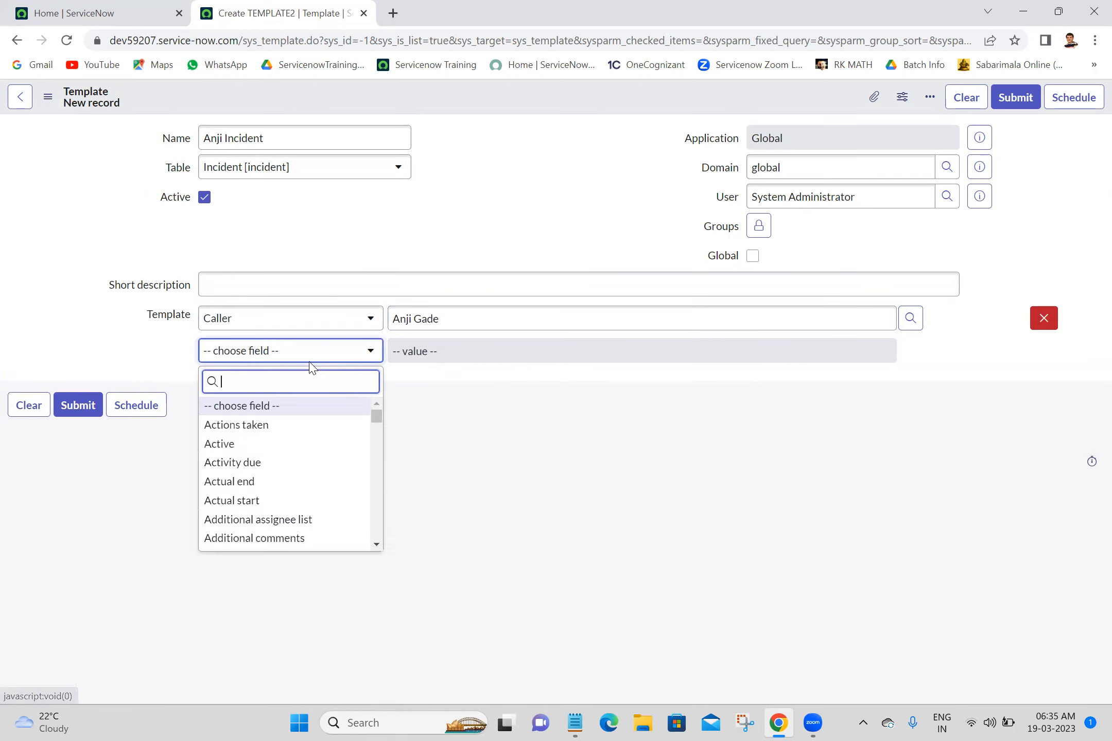
pyautogui.write('ort')
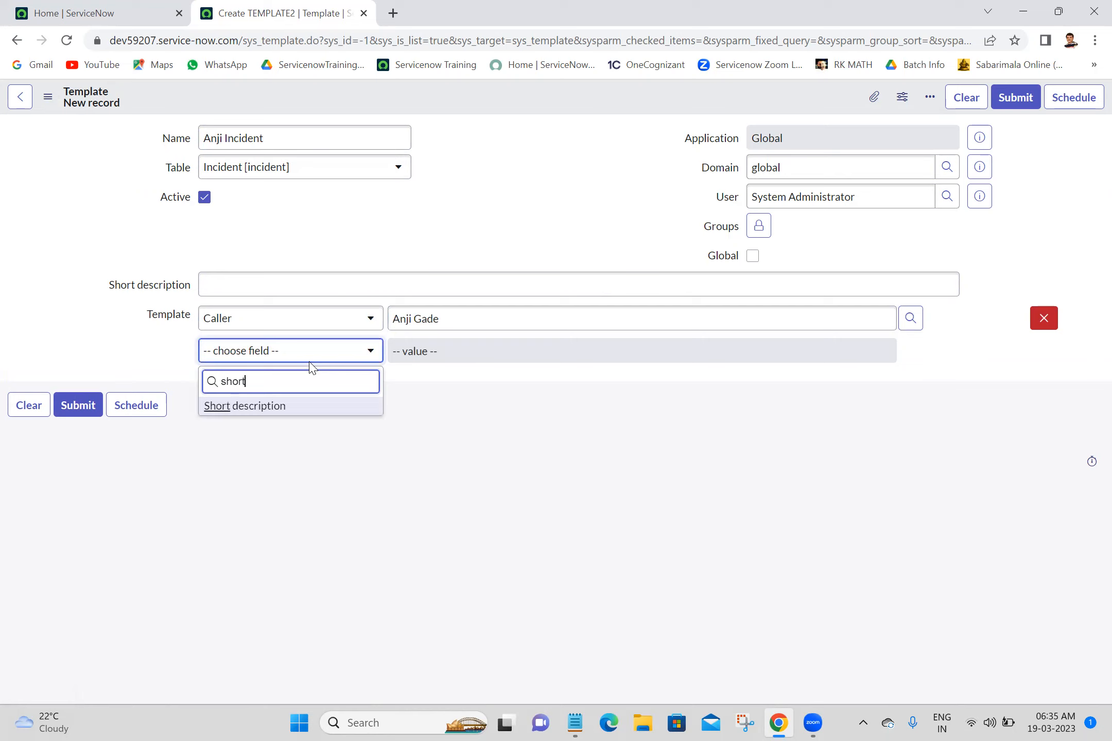
pyautogui.click(315, 410)
pyautogui.click(475, 357)
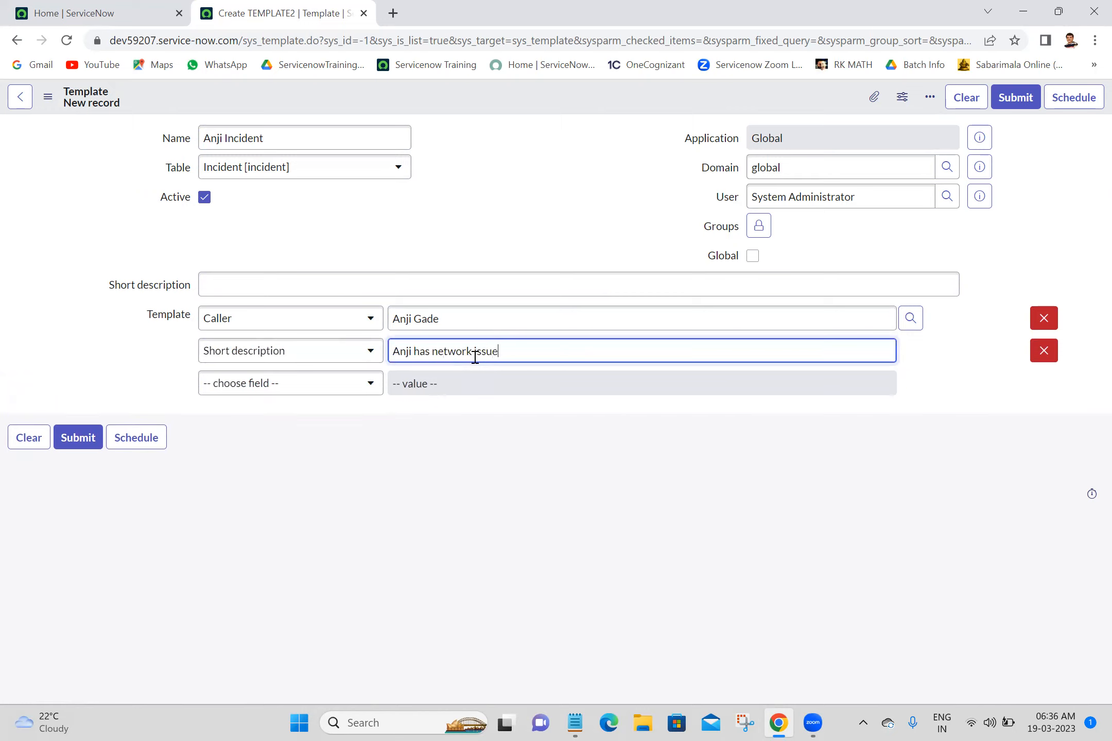
pyautogui.write('d')
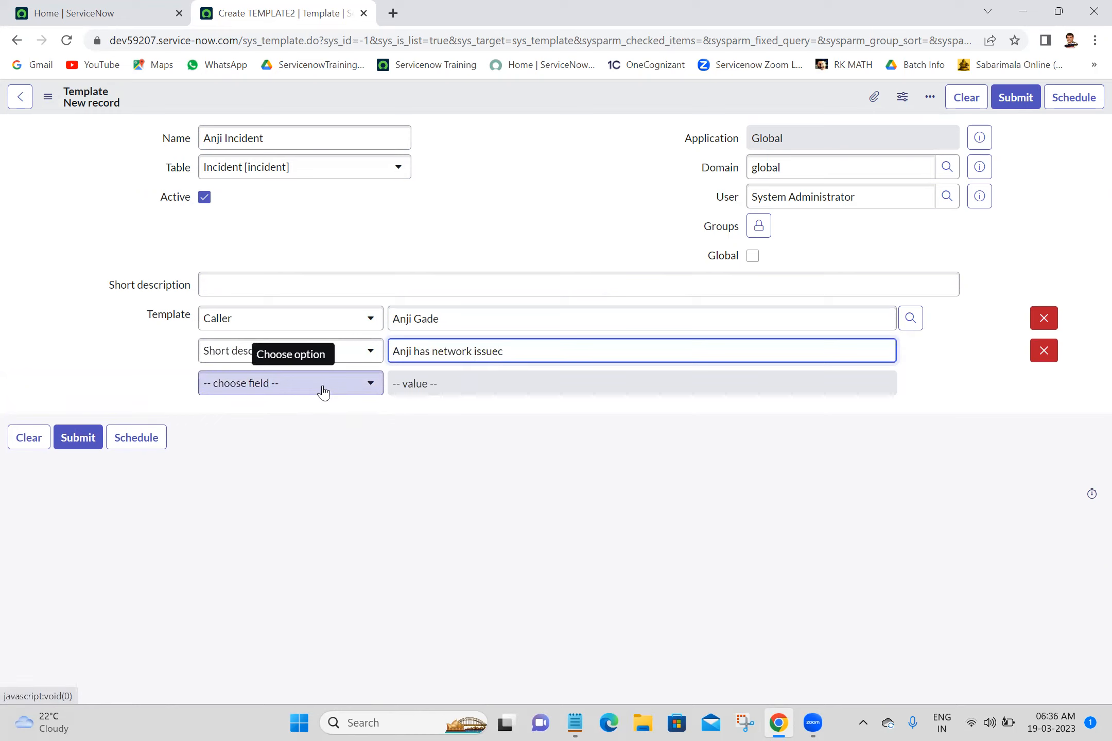
pyautogui.press('BackSpace')
# Step: Add the Category field to the template values and set it to Network
pyautogui.click(323, 391)
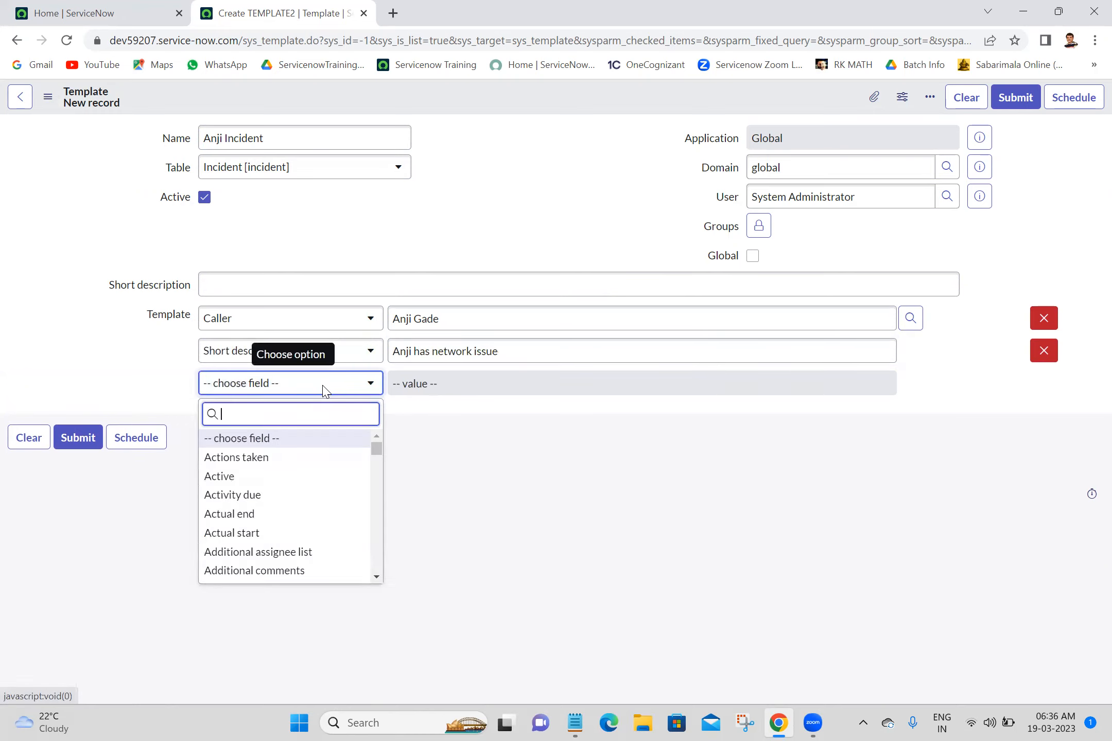
pyautogui.write('cate')
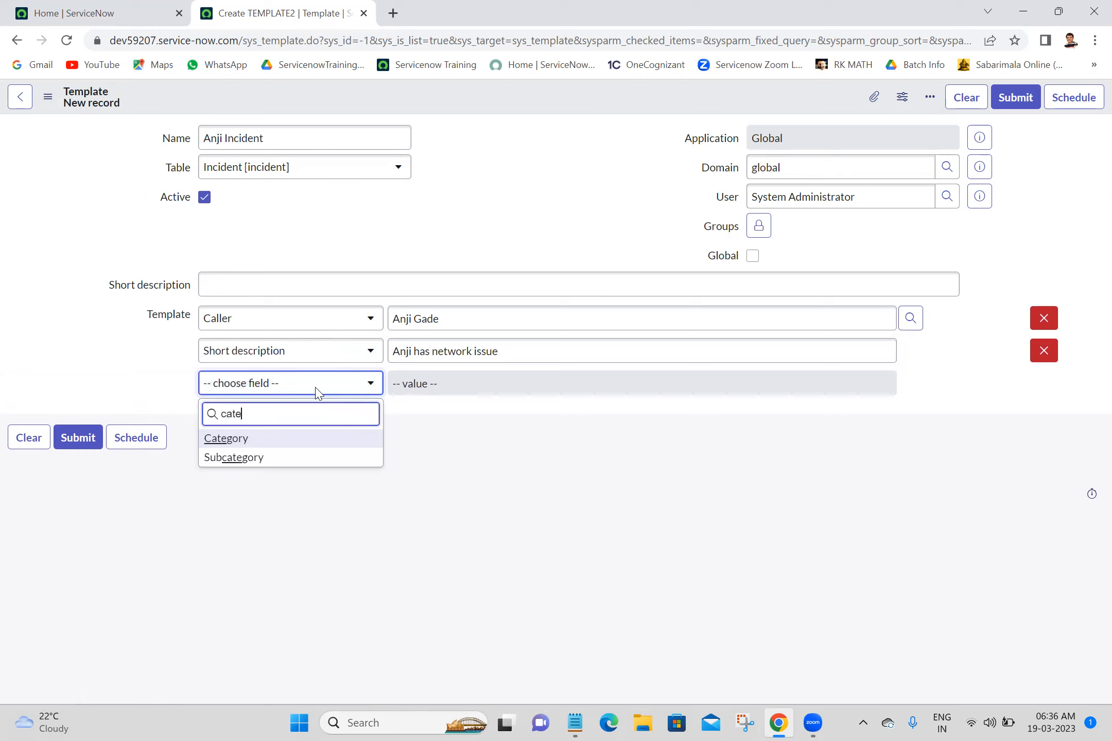
pyautogui.click(239, 445)
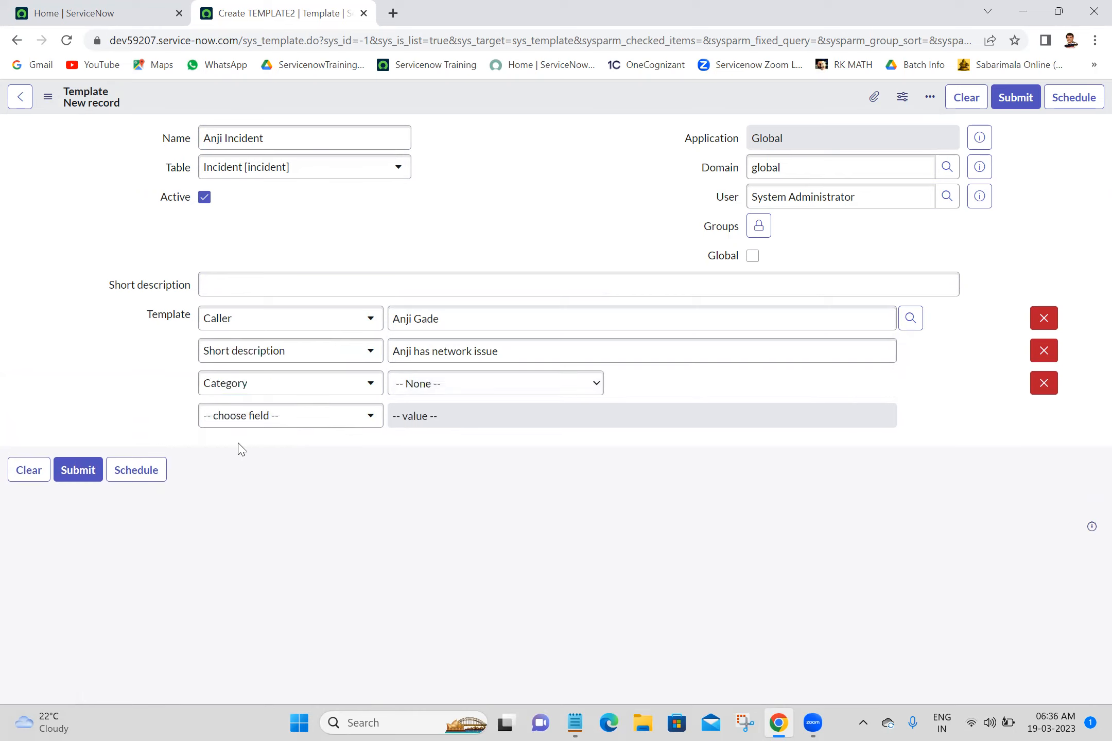
pyautogui.click(534, 387)
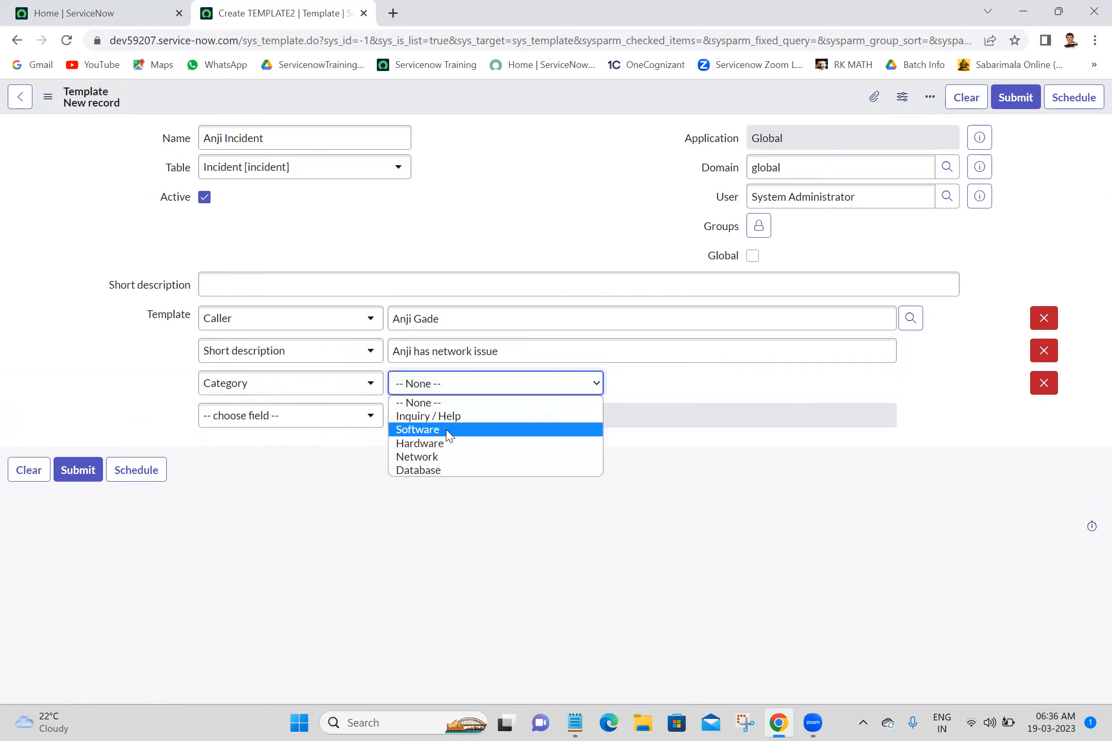
pyautogui.click(447, 457)
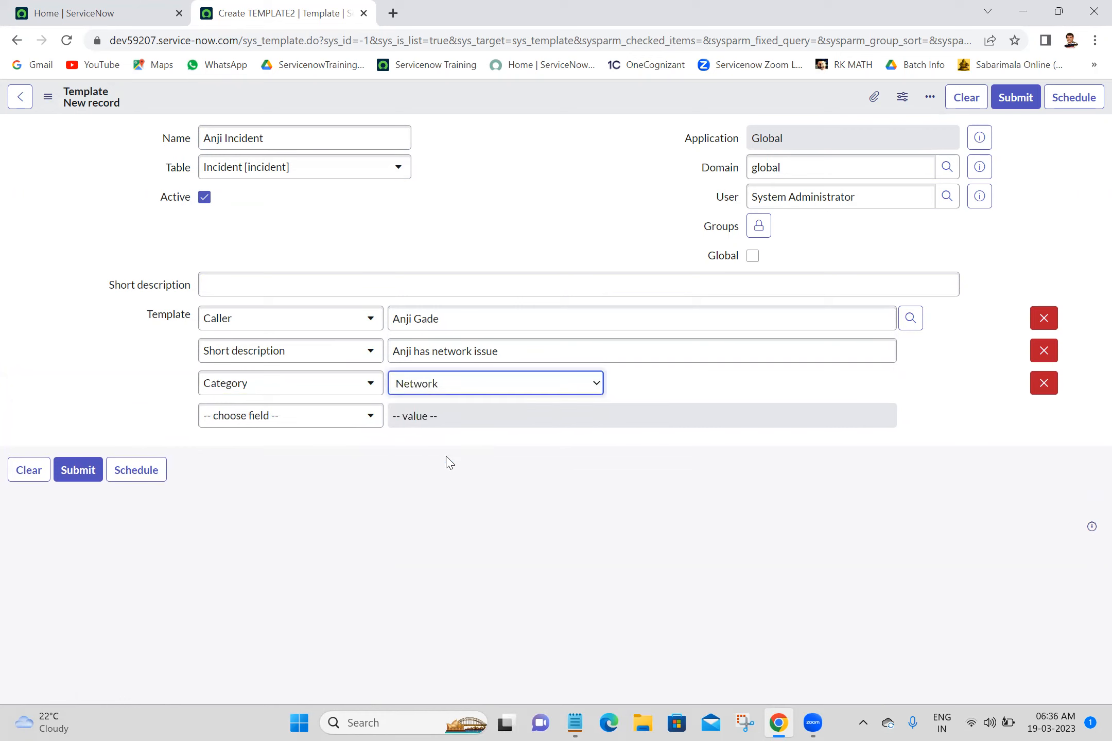
# Step: Add the Subcategory field to the template values and set it to Wireless
pyautogui.click(298, 415)
pyautogui.write('s')
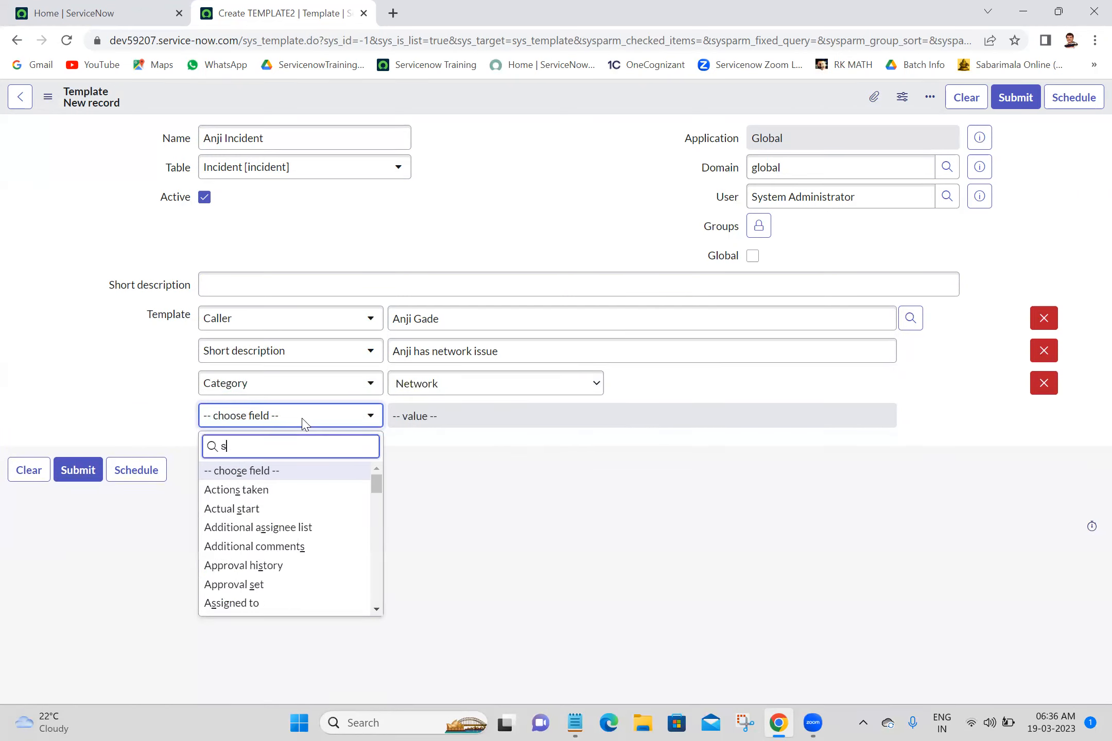
pyautogui.write('ub')
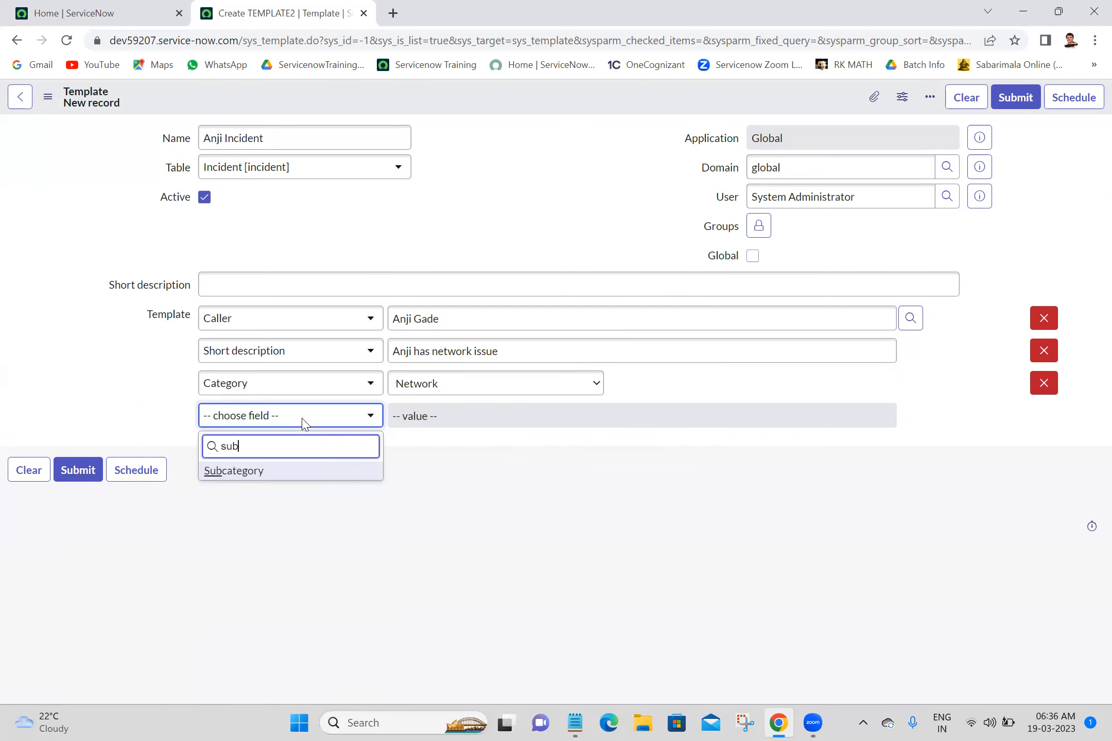
pyautogui.click(270, 480)
pyautogui.click(460, 422)
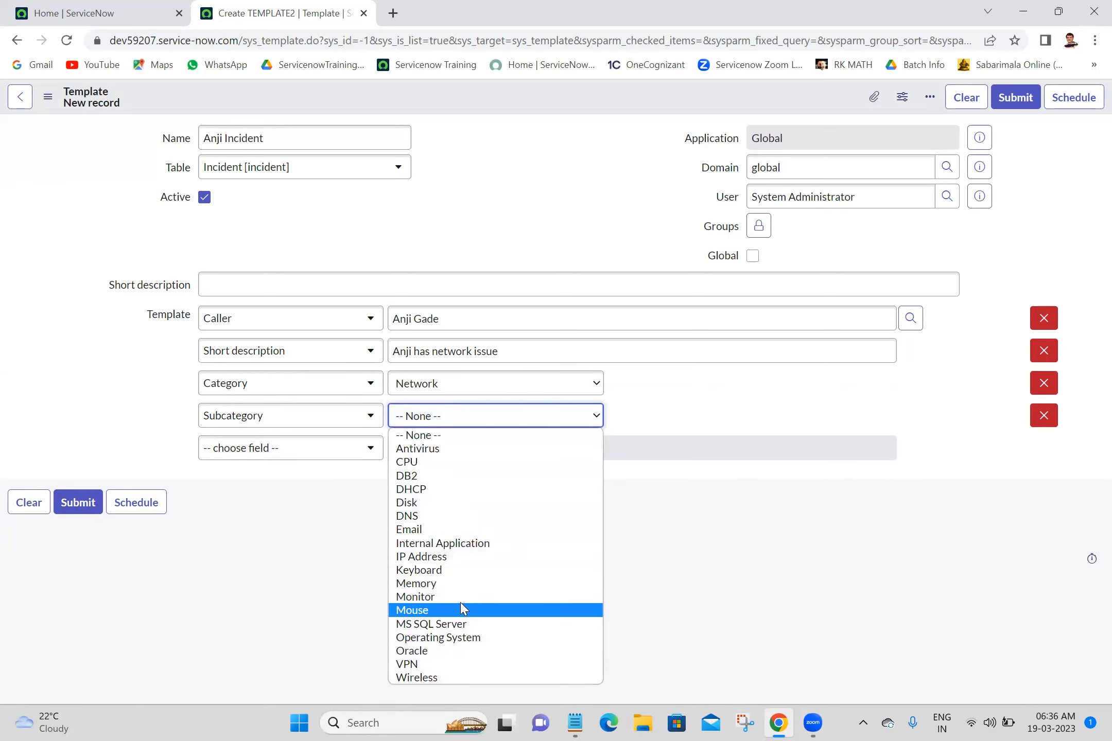
pyautogui.click(421, 678)
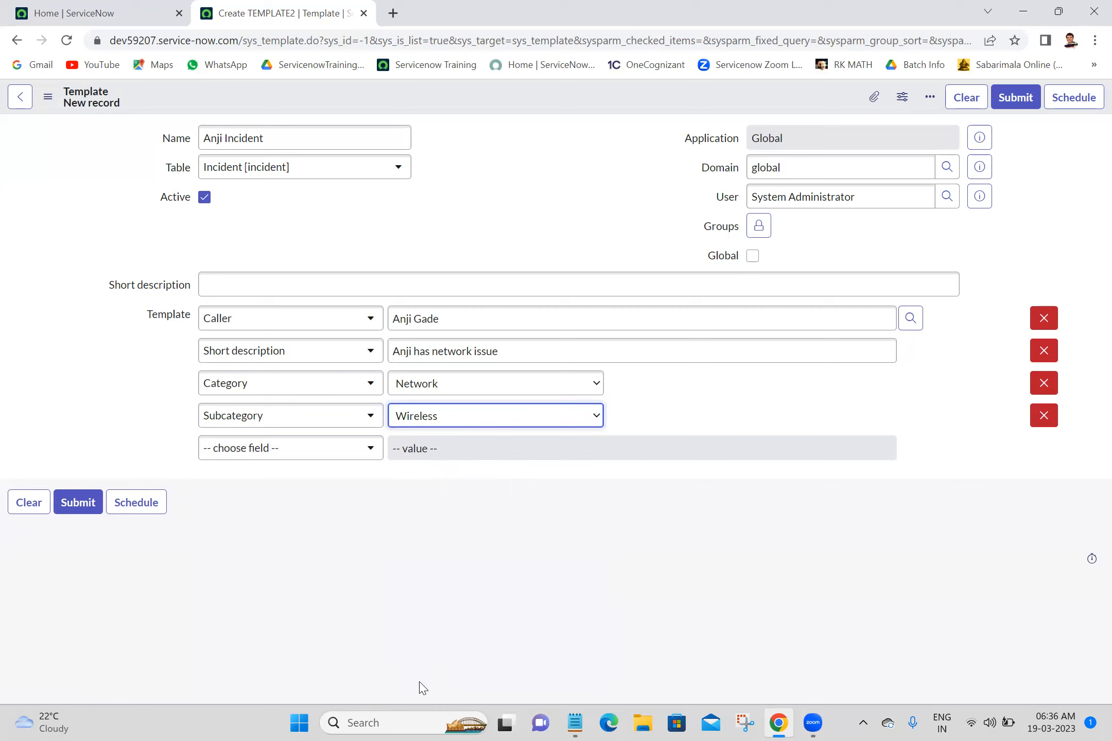
# Step: Add the Impact field to the template values and set it to 1 - High
pyautogui.click(316, 461)
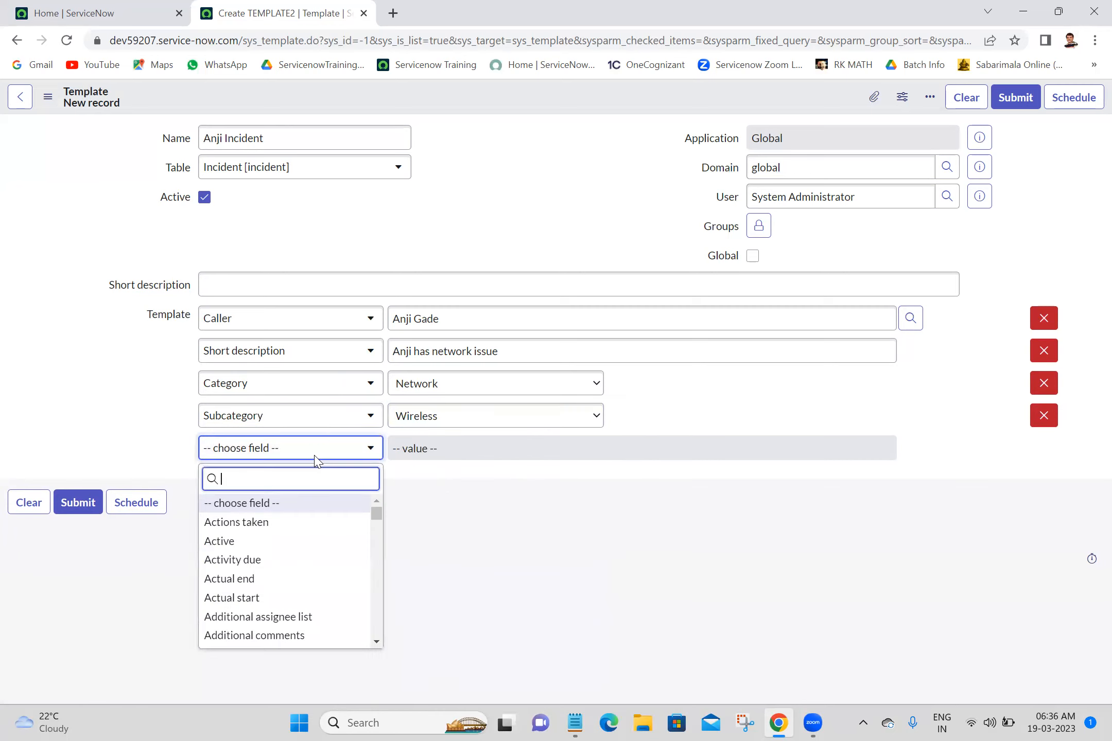
pyautogui.write('imp')
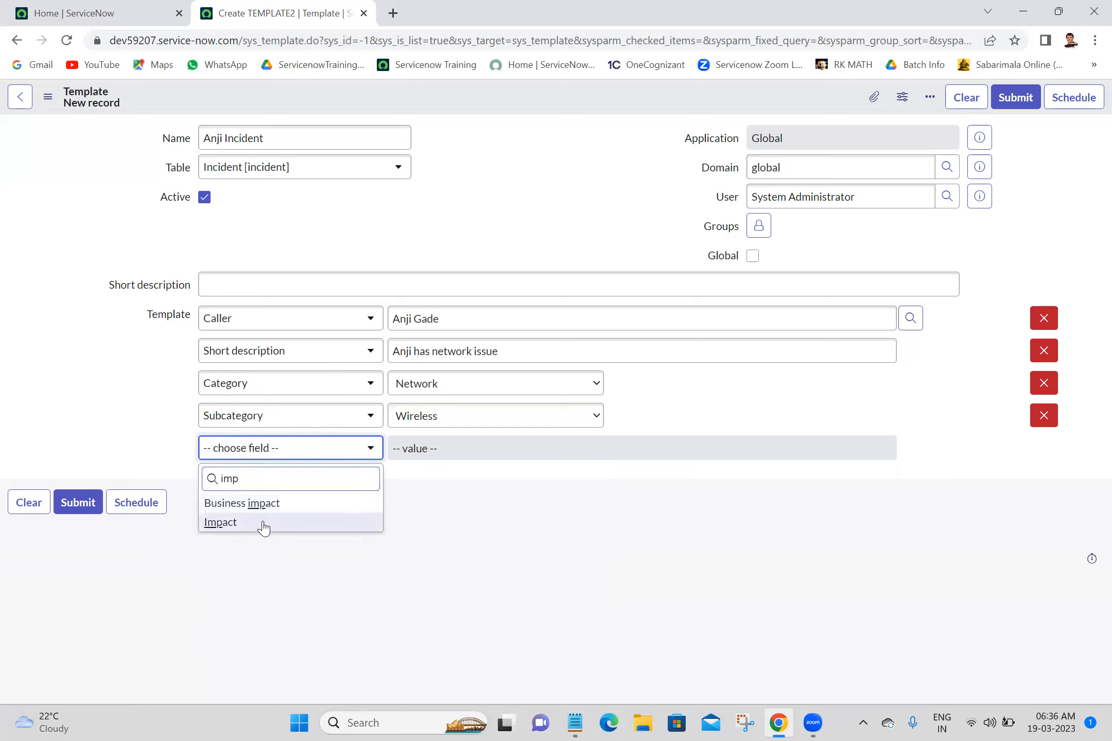
pyautogui.click(263, 524)
pyautogui.click(465, 449)
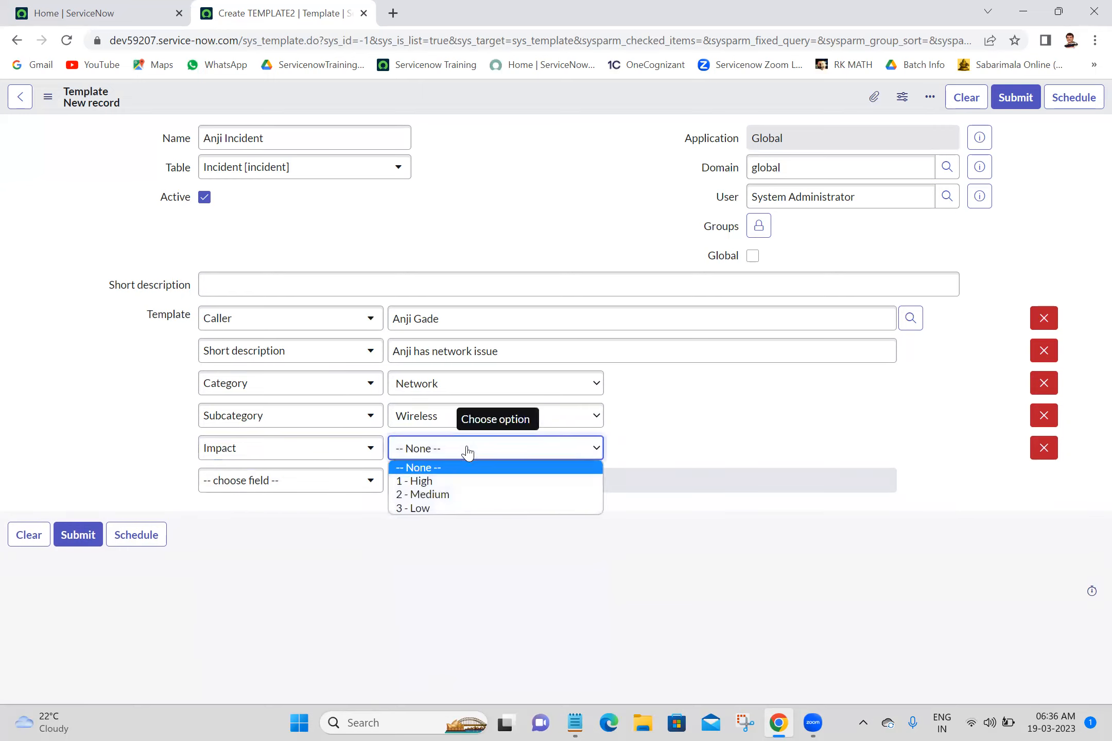
pyautogui.click(423, 481)
# Step: Add the Urgency field to the template values and set it to 1 - High
pyautogui.click(315, 488)
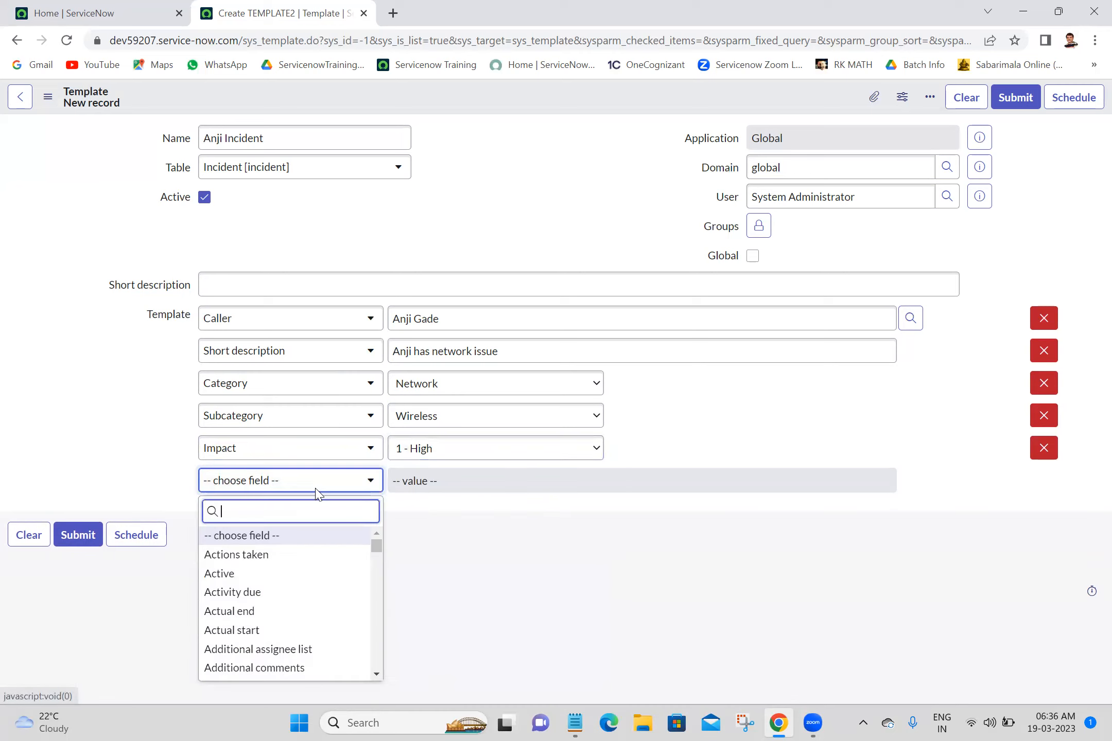
pyautogui.write('urgency')
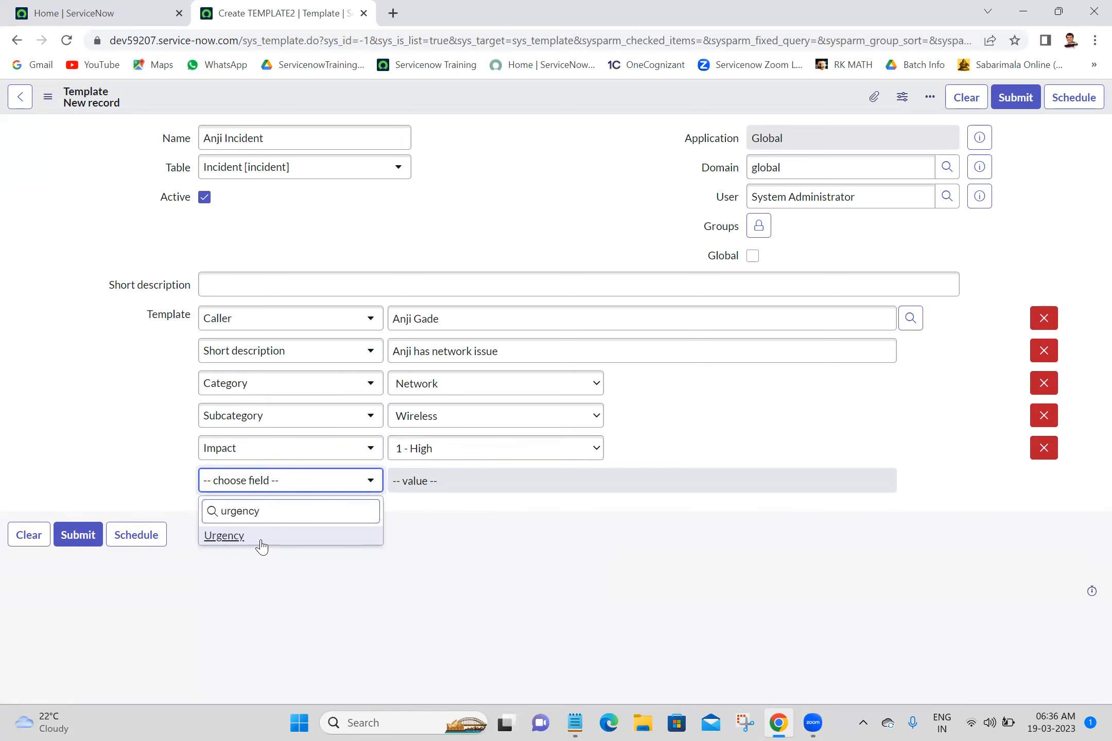
pyautogui.click(262, 544)
pyautogui.click(441, 483)
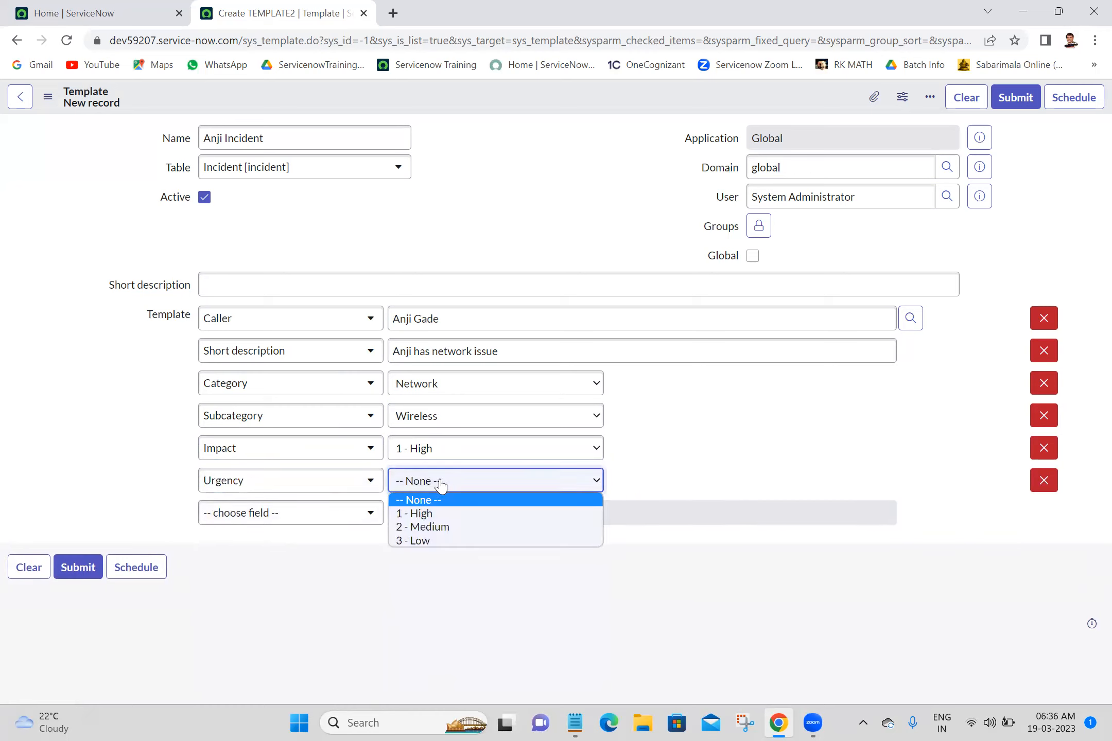
pyautogui.click(415, 514)
# Step: Add the Channel field to the template values and set it to Self-service
pyautogui.click(358, 521)
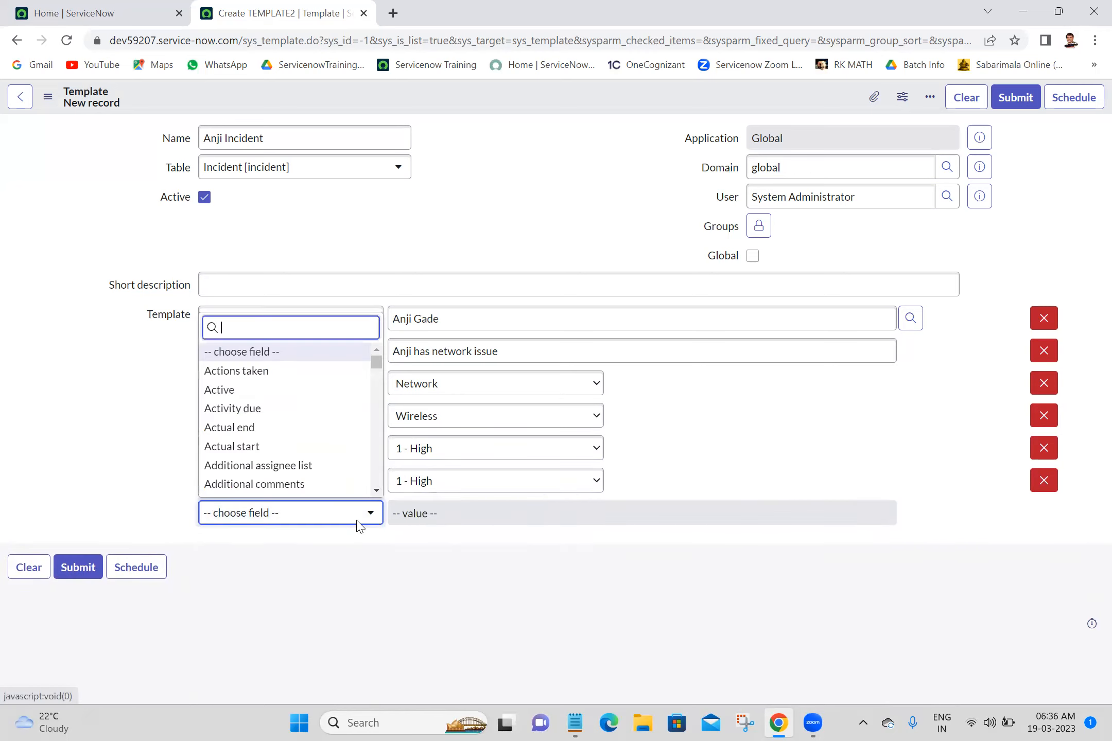
pyautogui.write('chane')
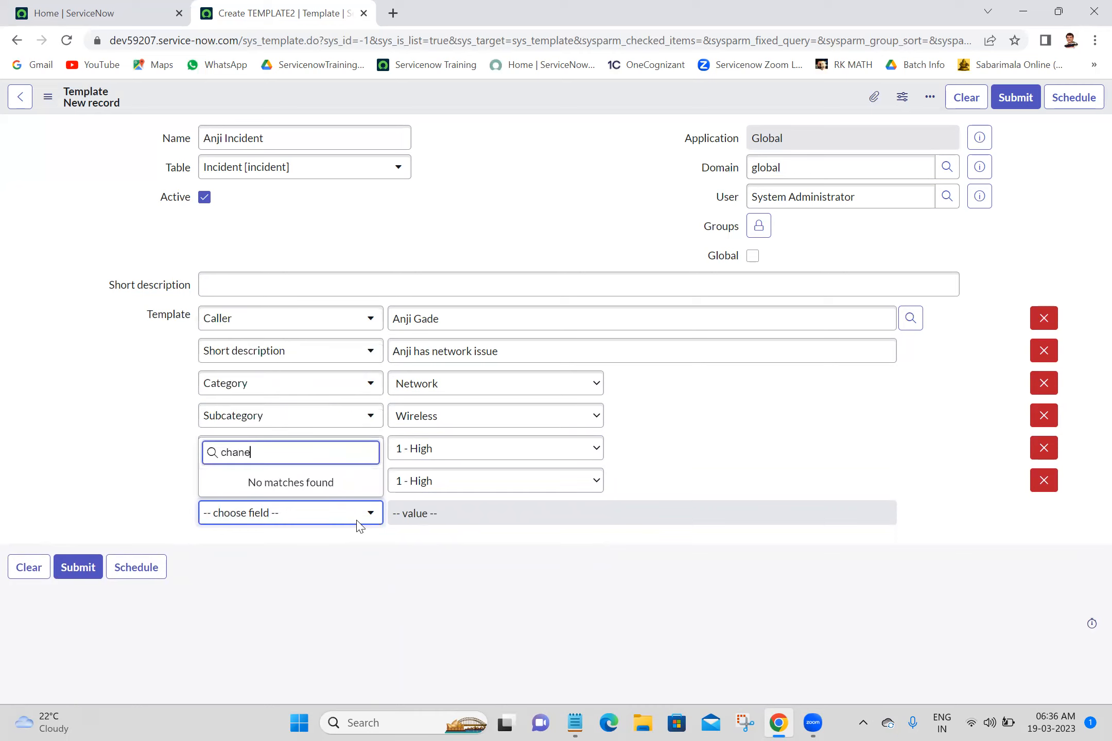
pyautogui.press('BackSpace')
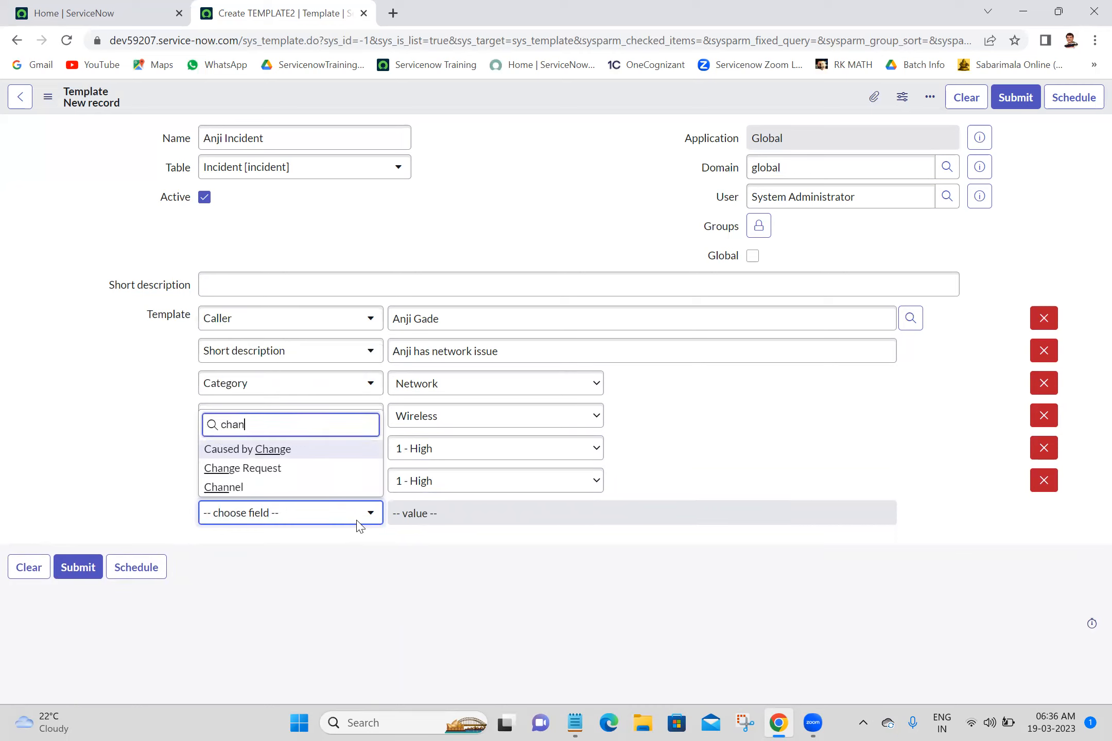
pyautogui.click(268, 492)
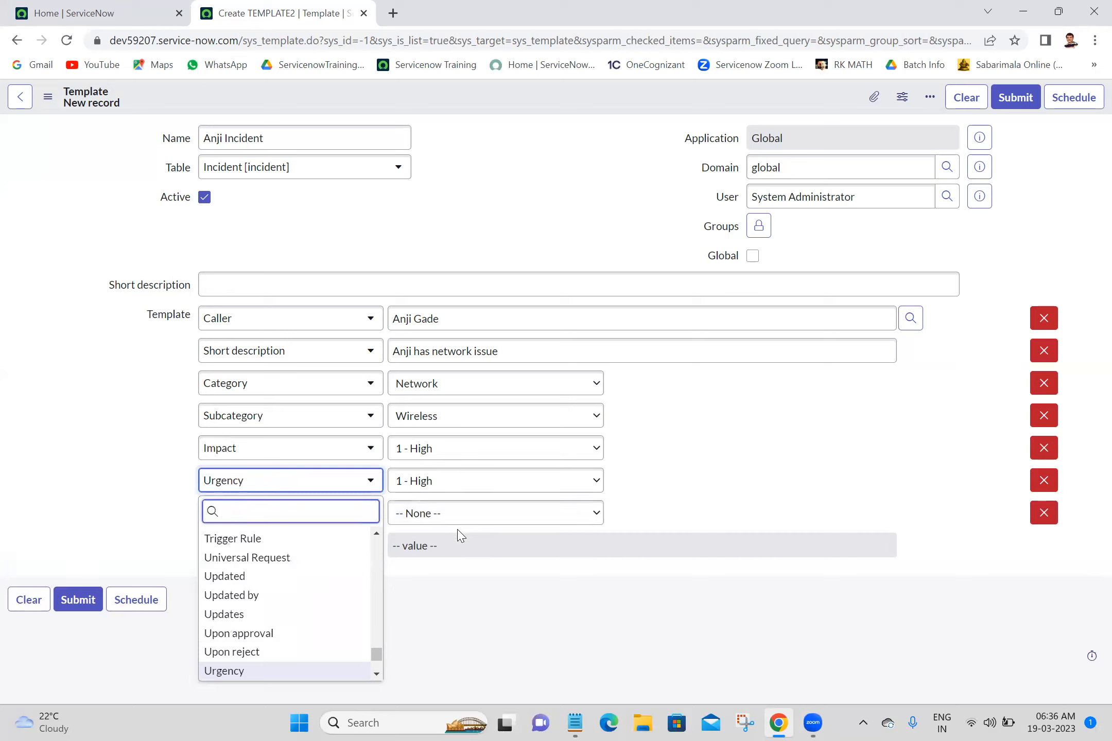
pyautogui.click(504, 588)
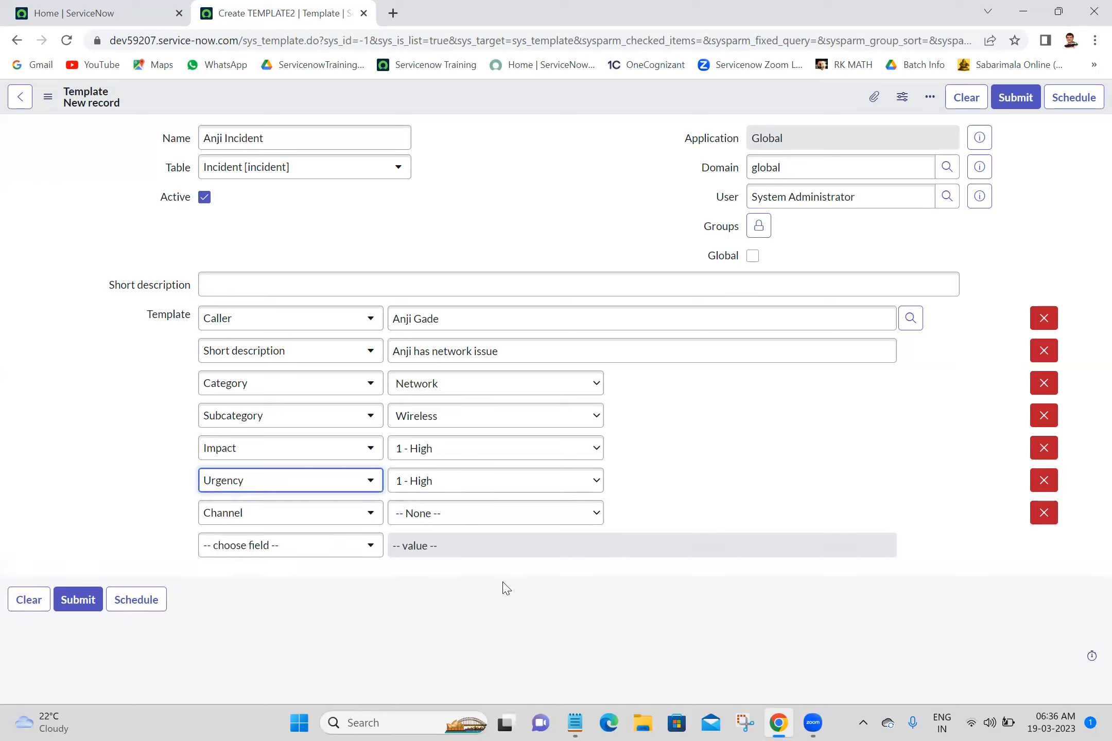
pyautogui.click(462, 509)
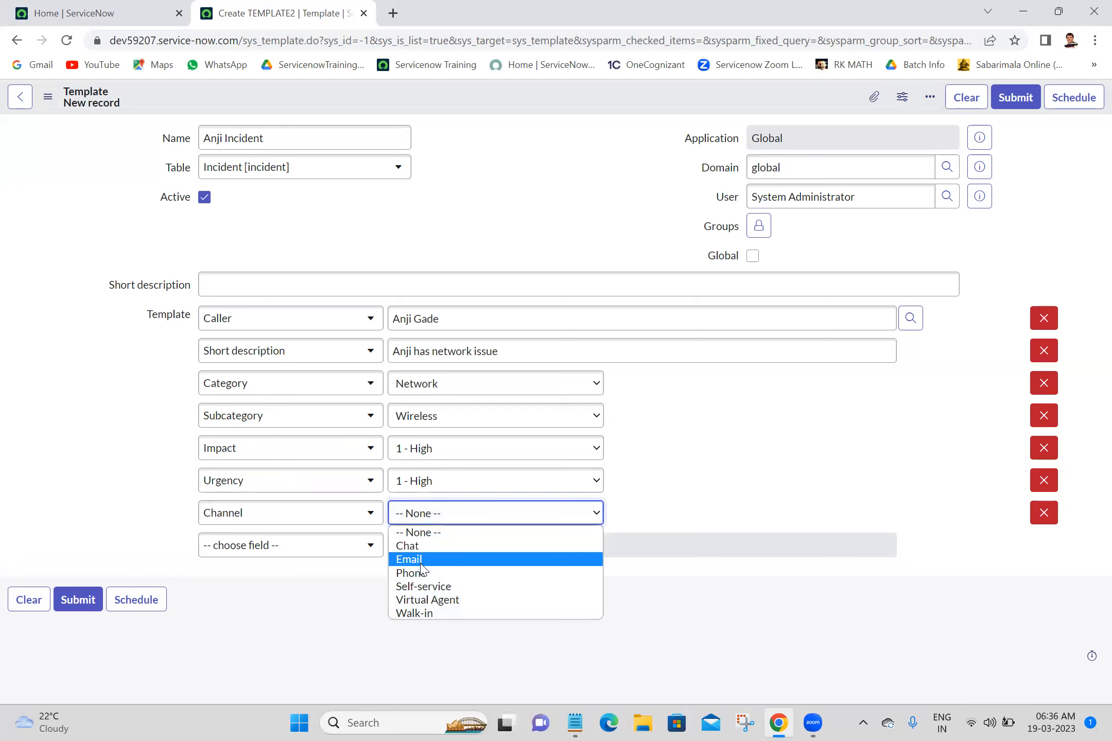
pyautogui.click(423, 587)
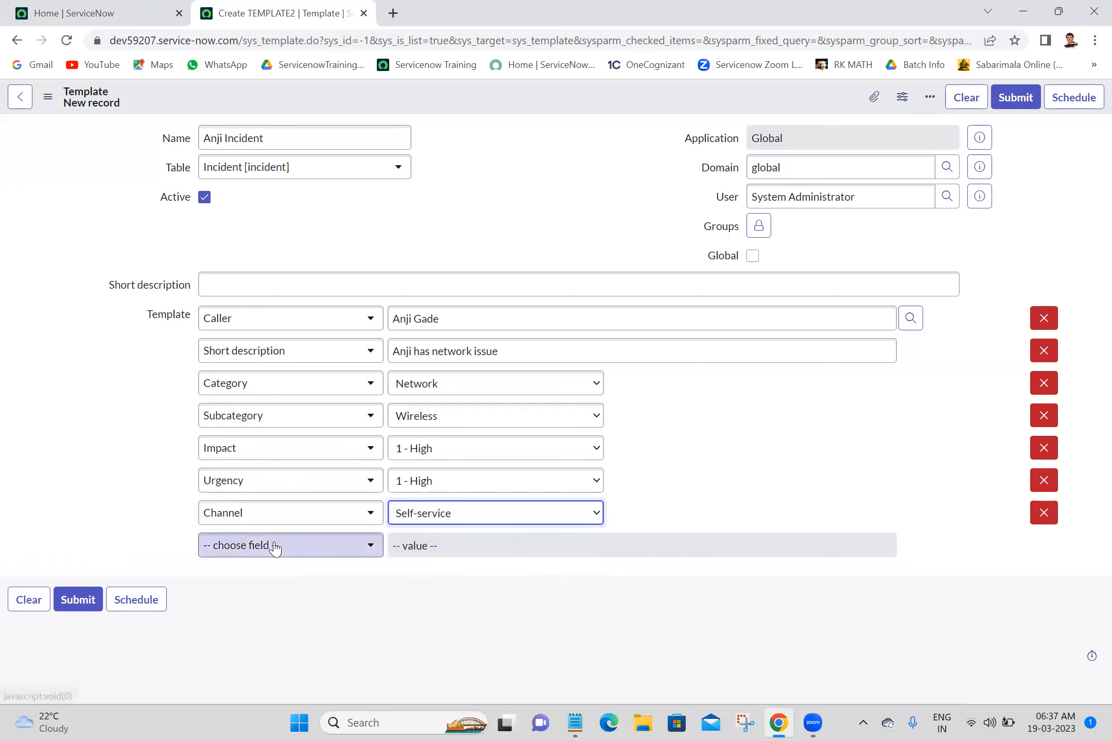
# Step: Add the Description field to the template values
pyautogui.click(275, 547)
pyautogui.write('de')
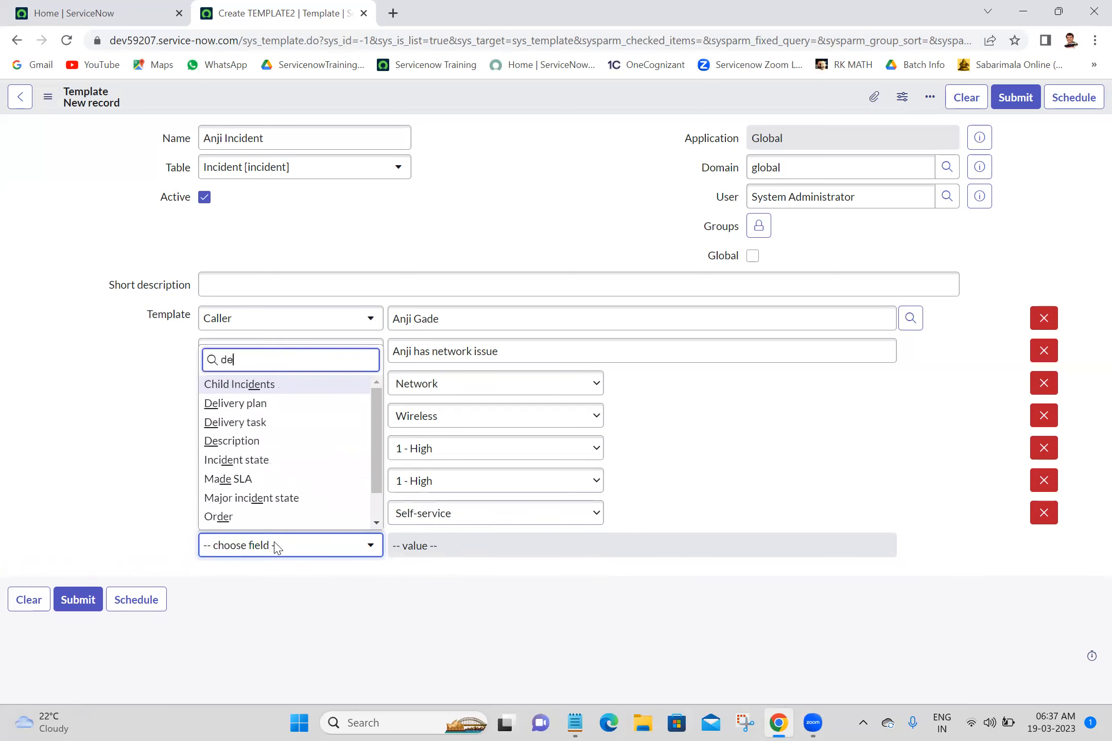
pyautogui.write('script')
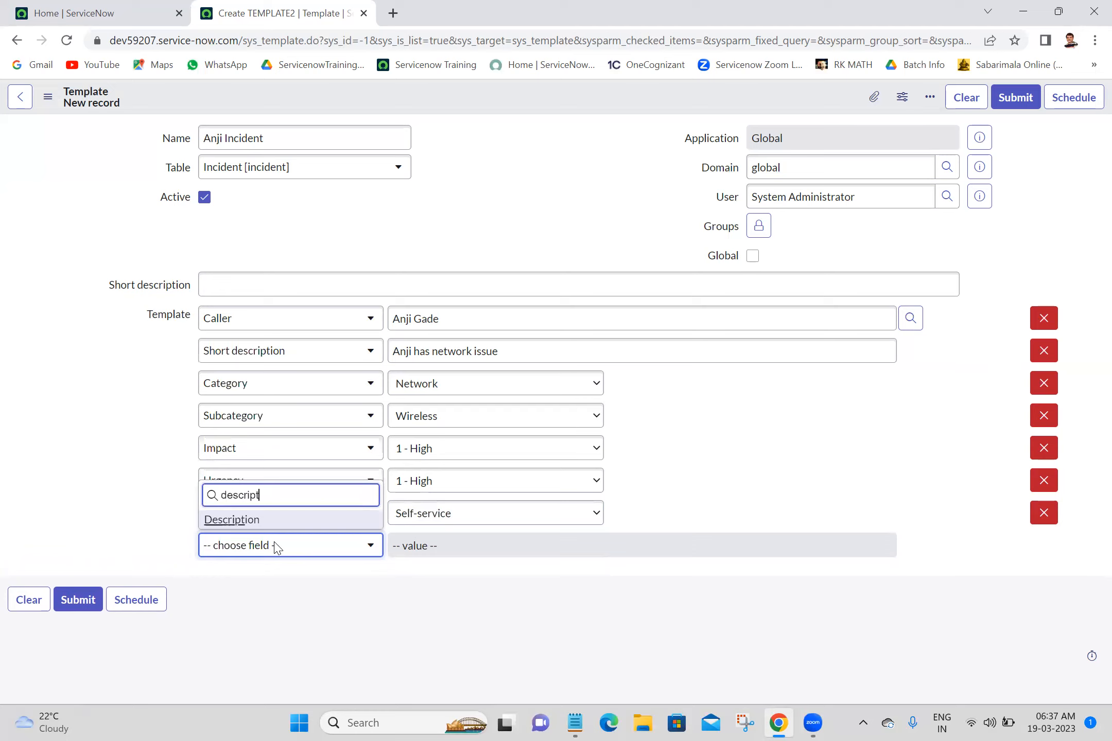
pyautogui.click(304, 518)
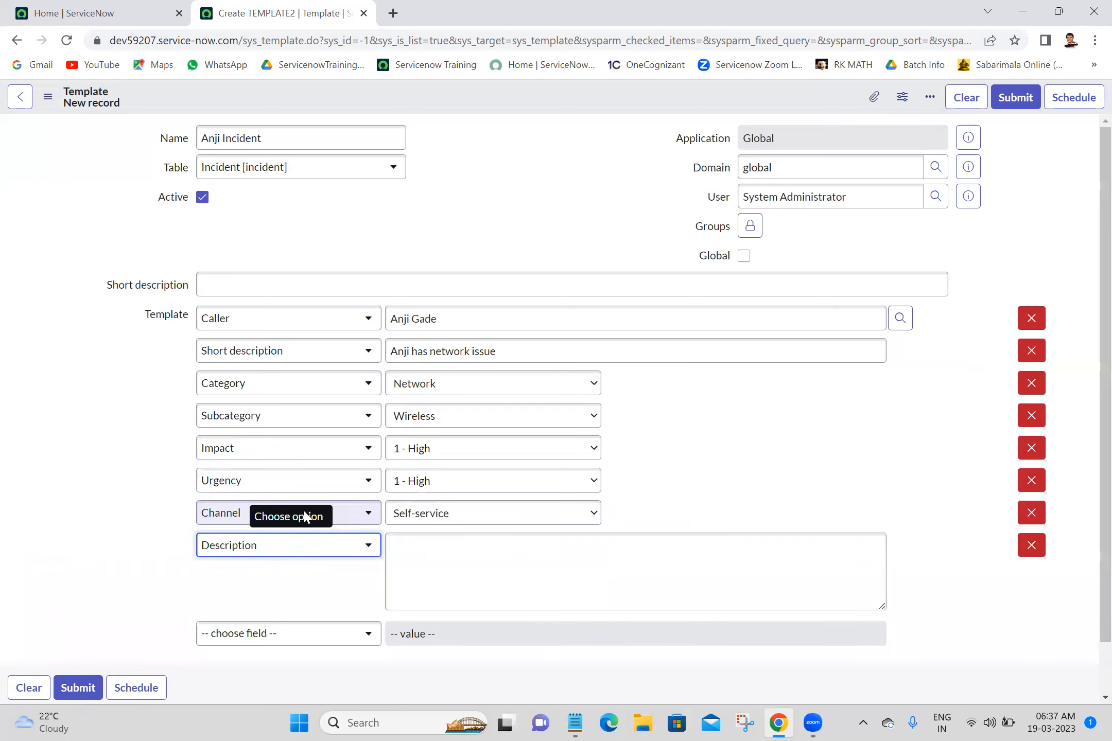
pyautogui.click(465, 563)
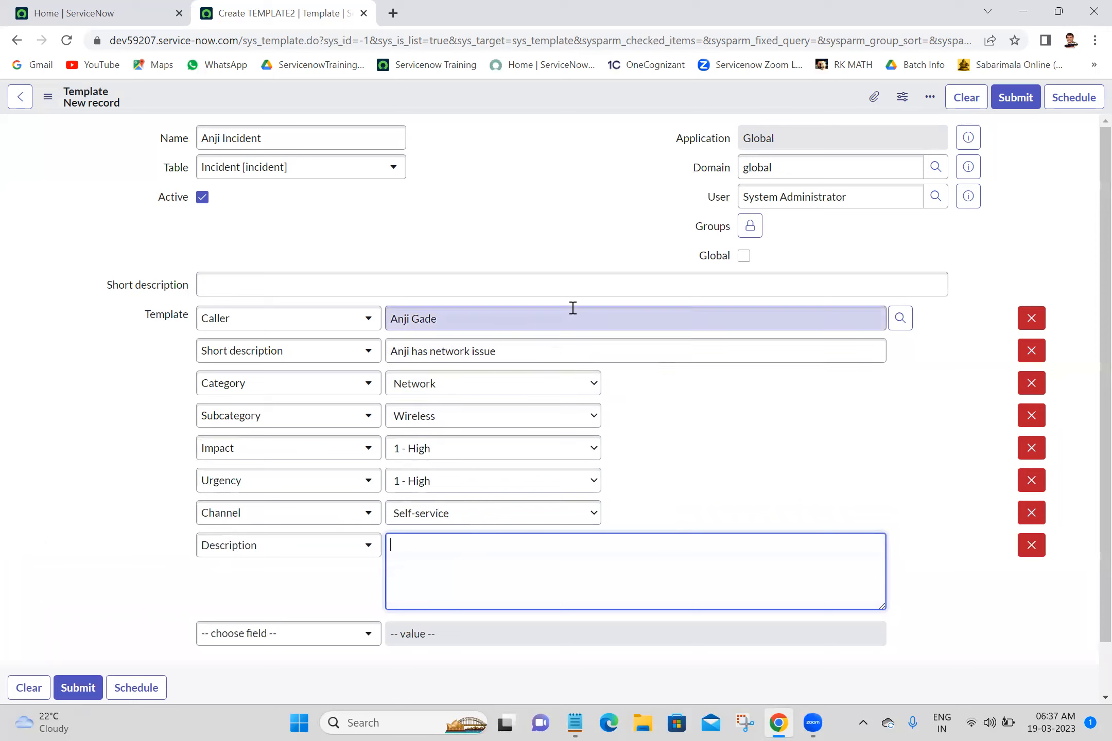
# Step: Fill the Description value with "Hi Team,", a copy of the short description text below it, and a closing line starting "please res"
pyautogui.click(575, 349)
pyautogui.tripleClick(576, 349)
pyautogui.hotkey('ctrl', 'c')
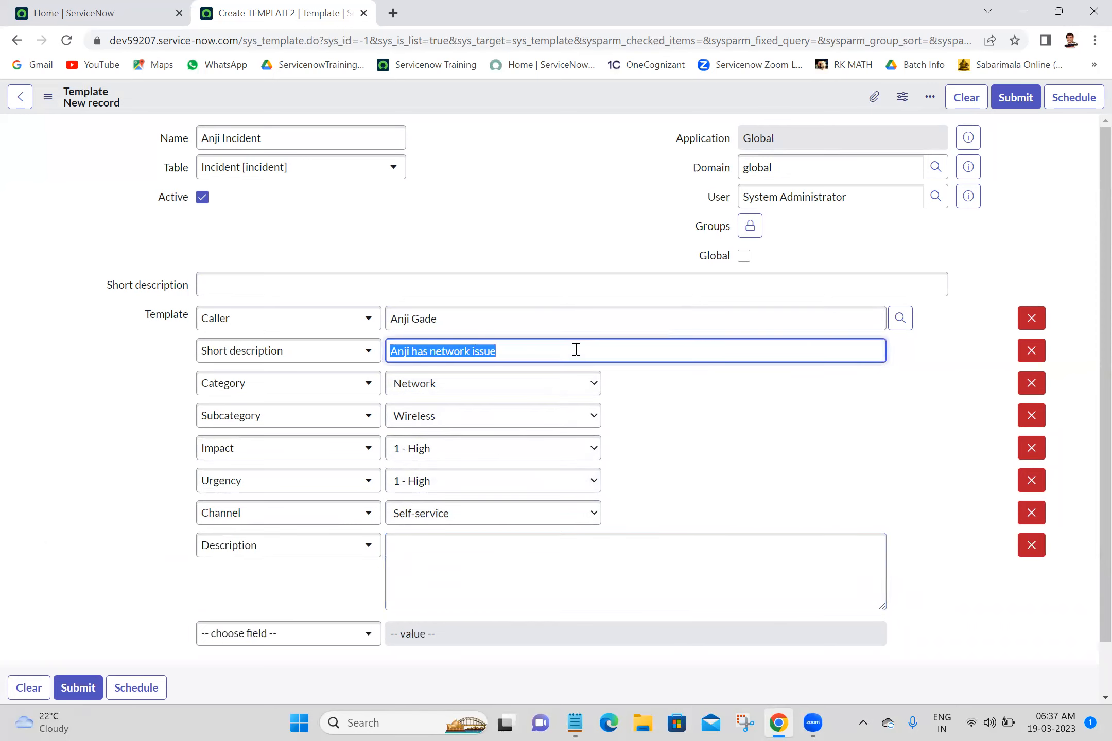
pyautogui.click(438, 559)
pyautogui.write('Hi Team,')
pyautogui.press('Return')
pyautogui.press('Return')
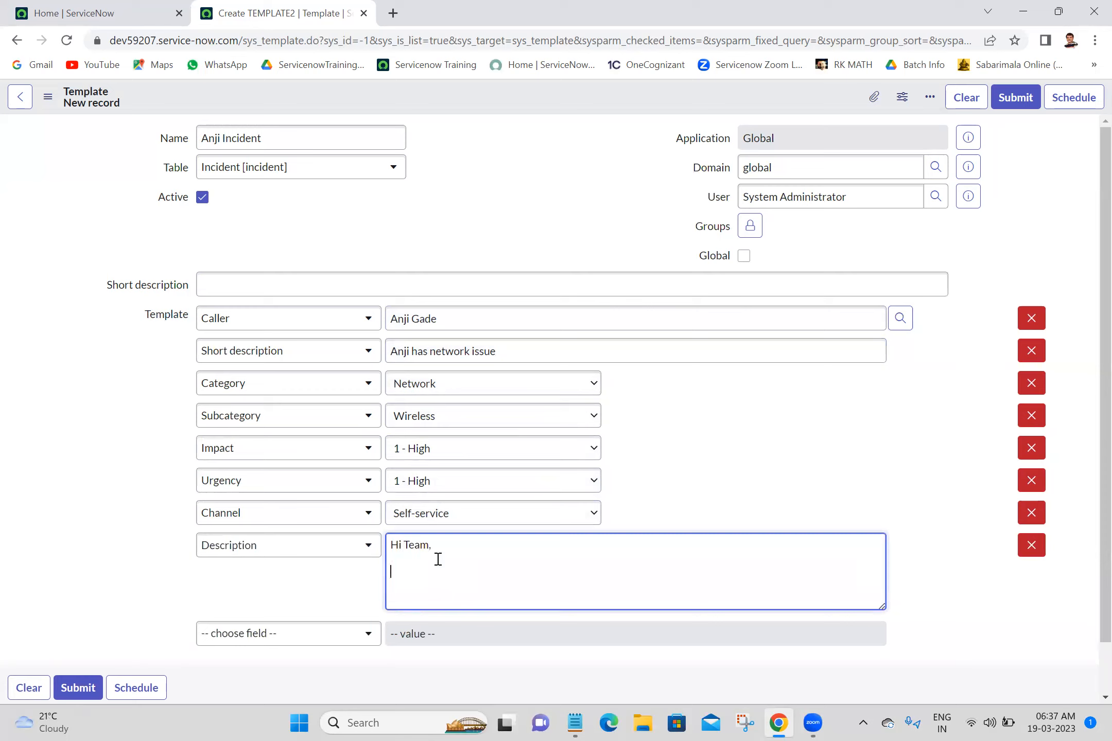
pyautogui.hotkey('ctrl', 'v')
pyautogui.press('Return')
pyautogui.write('please res')
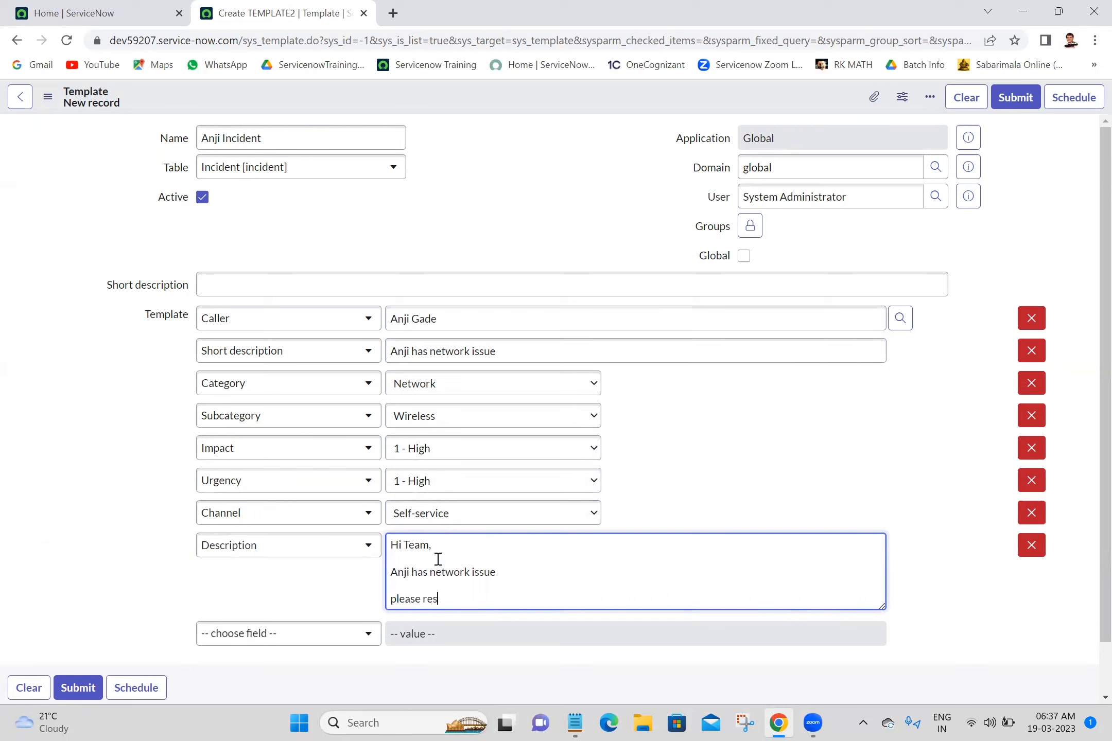
# Step: Complete the template's Description with "please resolve ass soon as possible" and the closing lines "Thanks," and "Servicenow"
pyautogui.write('olve ass soon as possible')
pyautogui.press('Return')
pyautogui.press('Return')
pyautogui.write('Thanks,')
pyautogui.press('Return')
pyautogui.write('Servicenow')
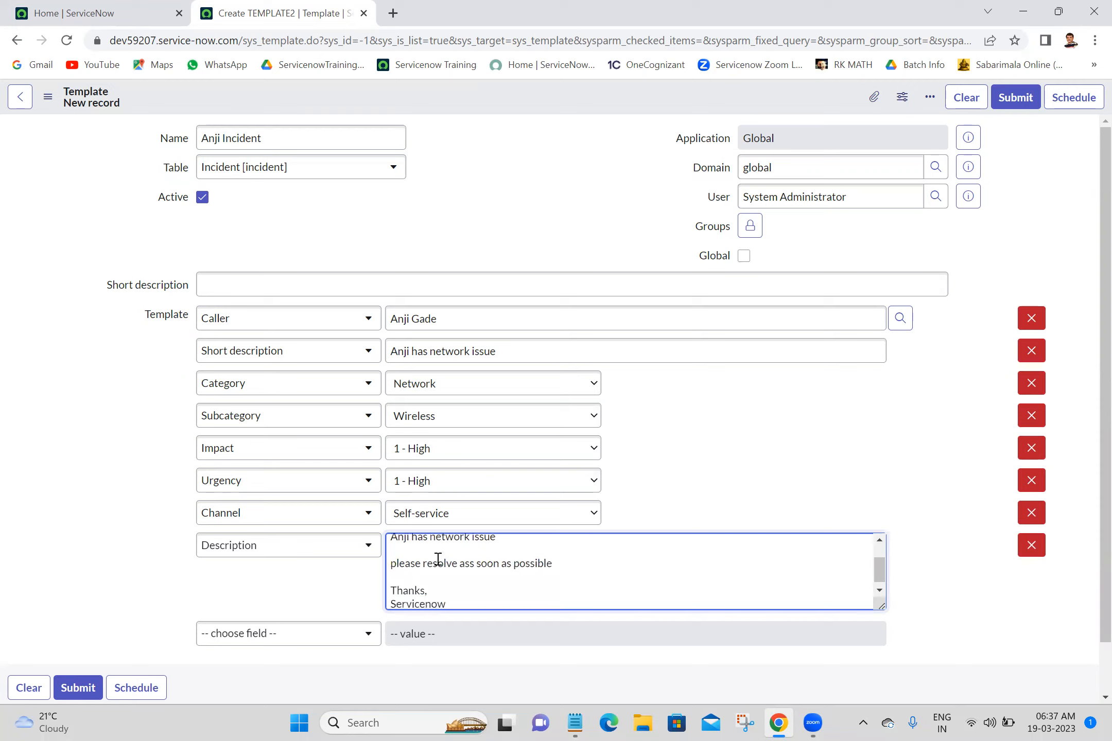
# Step: Add the Assignment group field to the template and set its value to Network
pyautogui.click(323, 637)
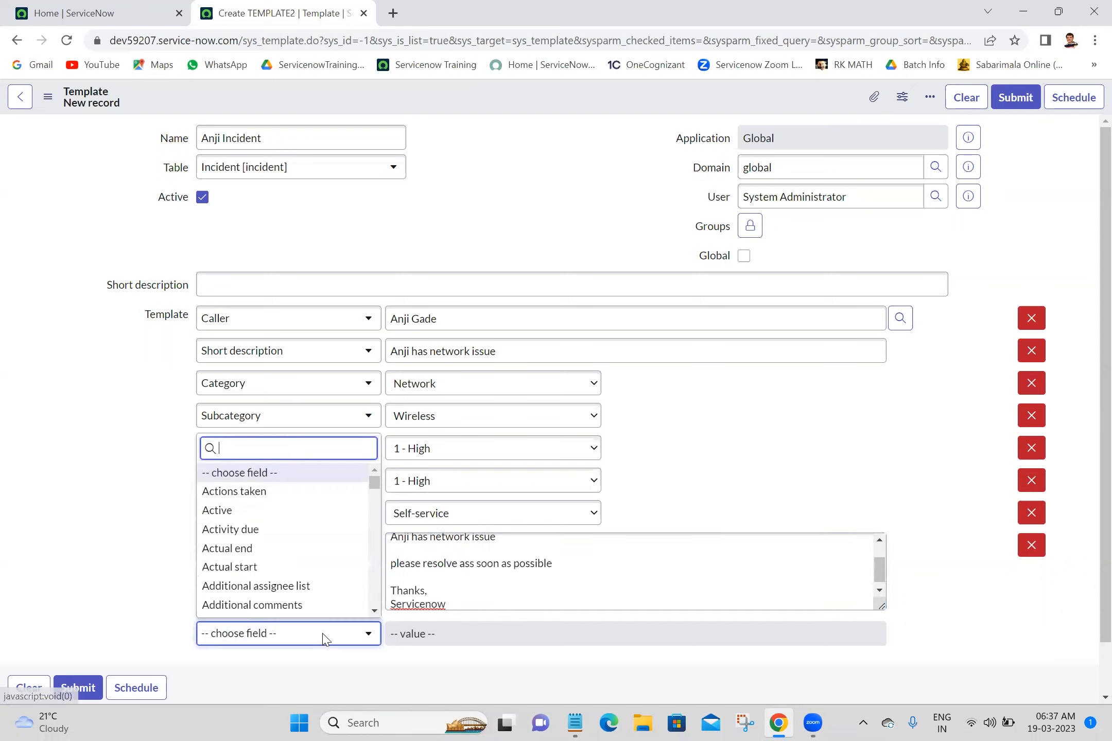
pyautogui.write('assi')
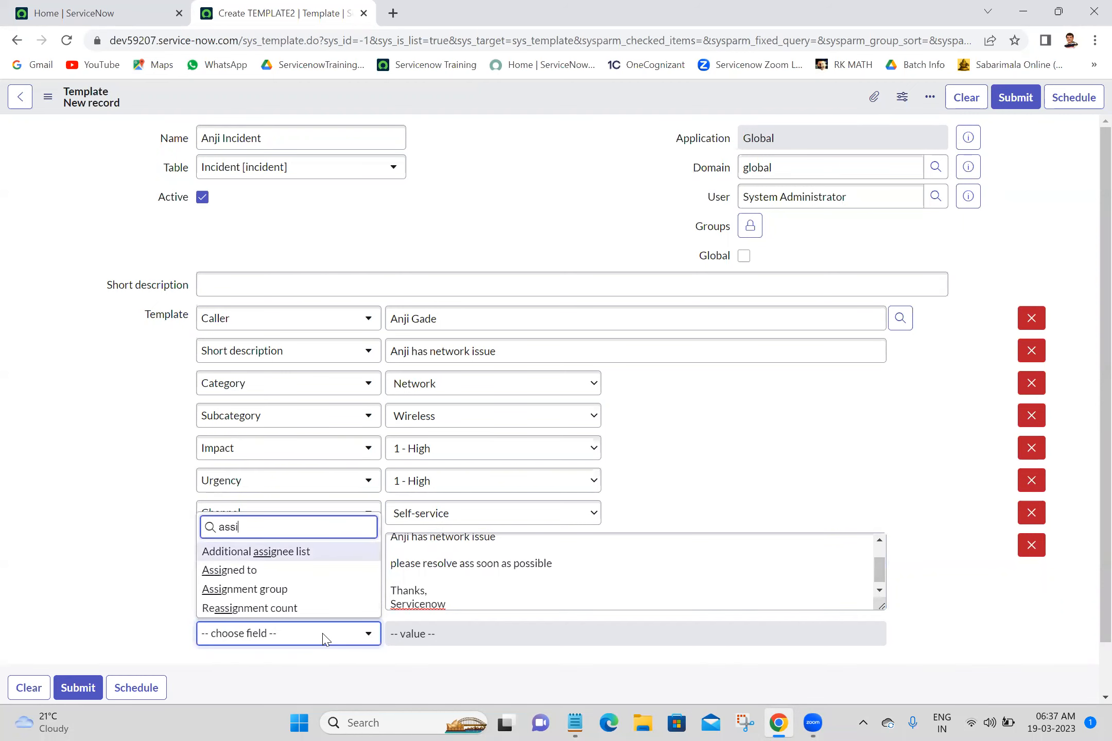
pyautogui.click(288, 590)
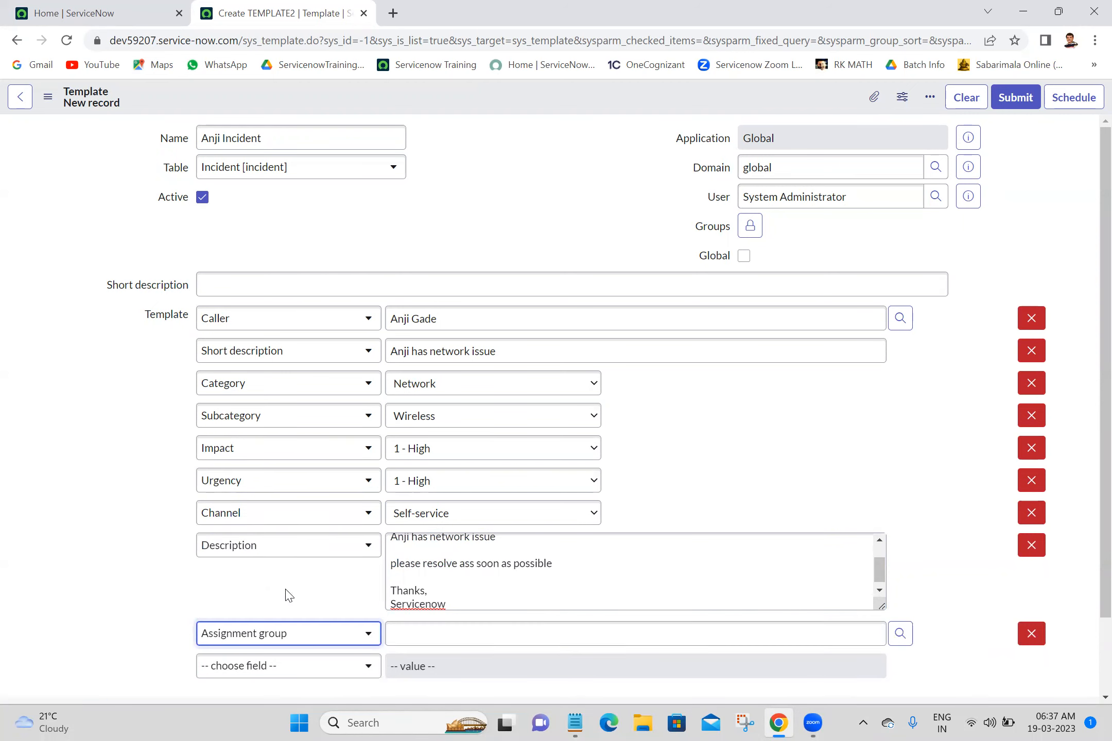
pyautogui.click(435, 632)
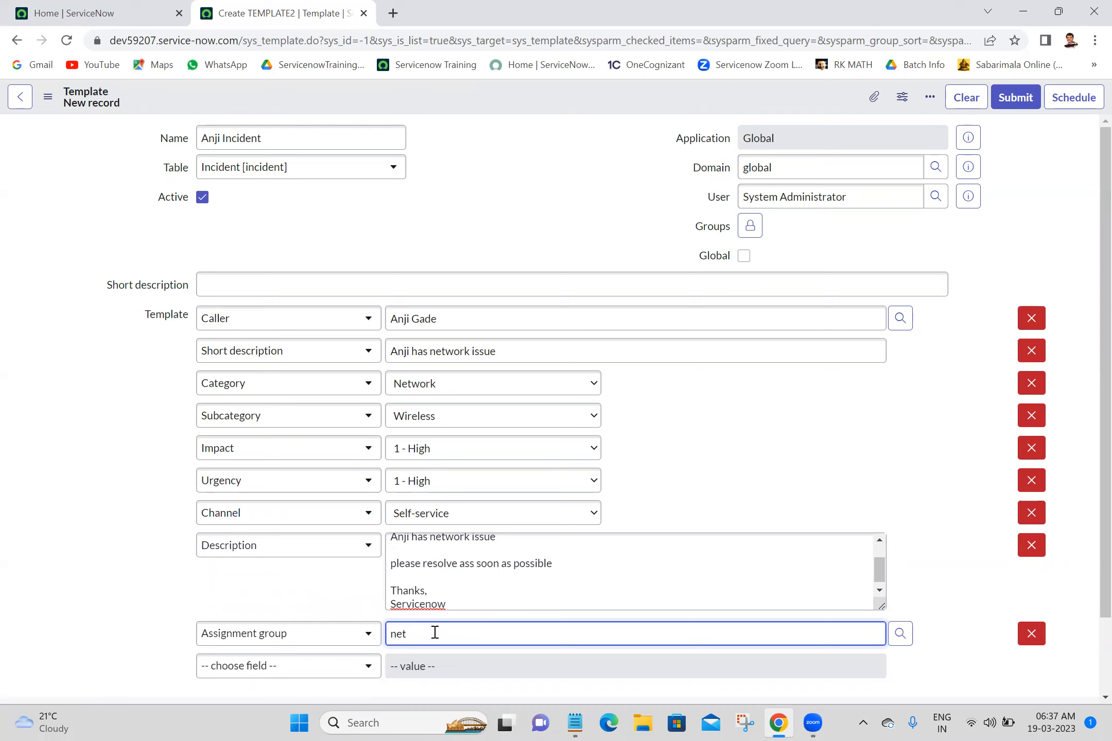
pyautogui.write('net')
pyautogui.click(427, 670)
# Step: Add the Assigned to field to the template with the assignee's name and save the template record
pyautogui.scroll(-3, 690, 515)
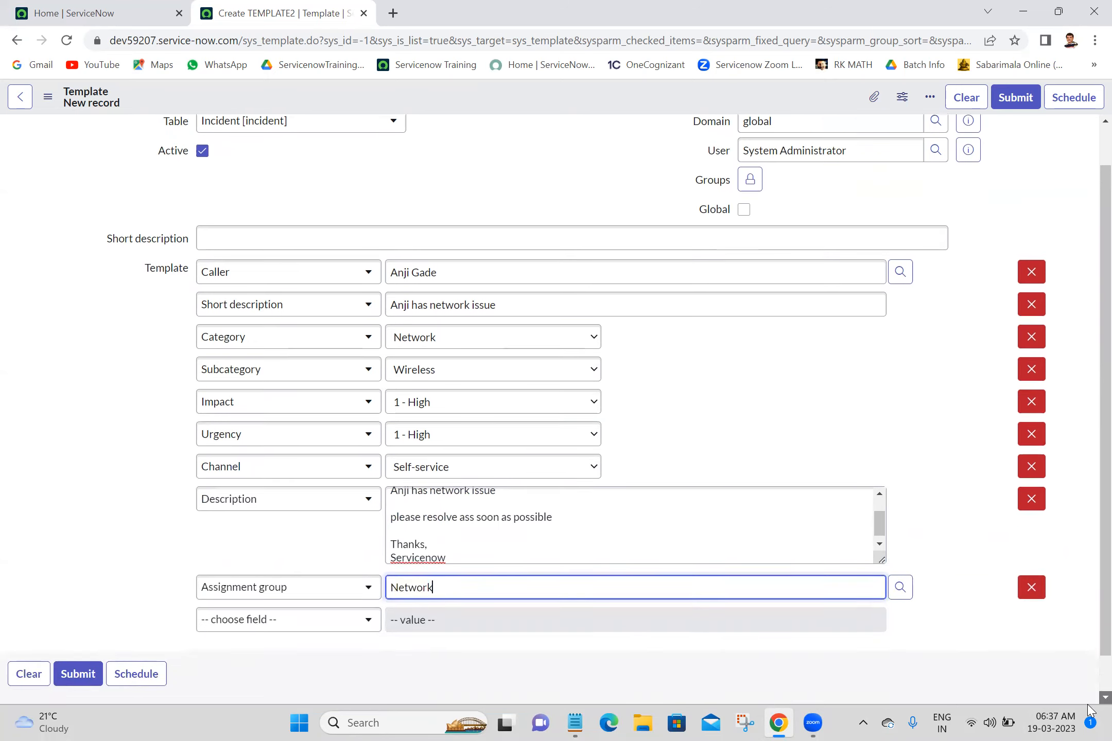
pyautogui.click(324, 579)
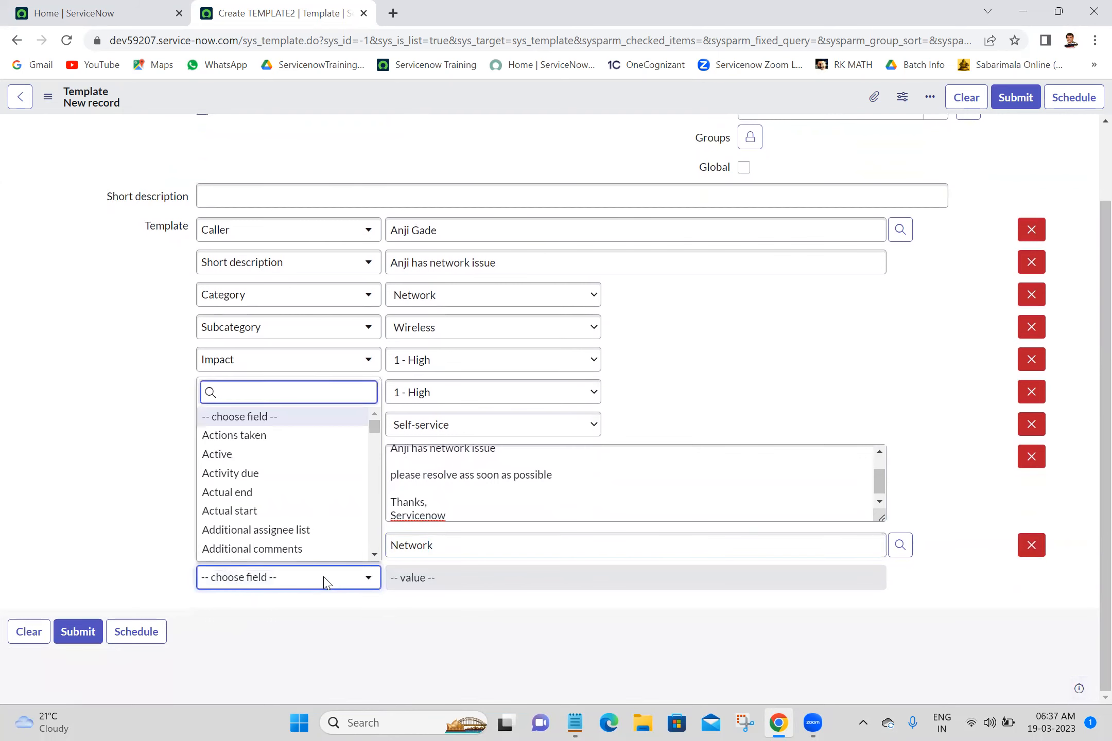
pyautogui.write('assi')
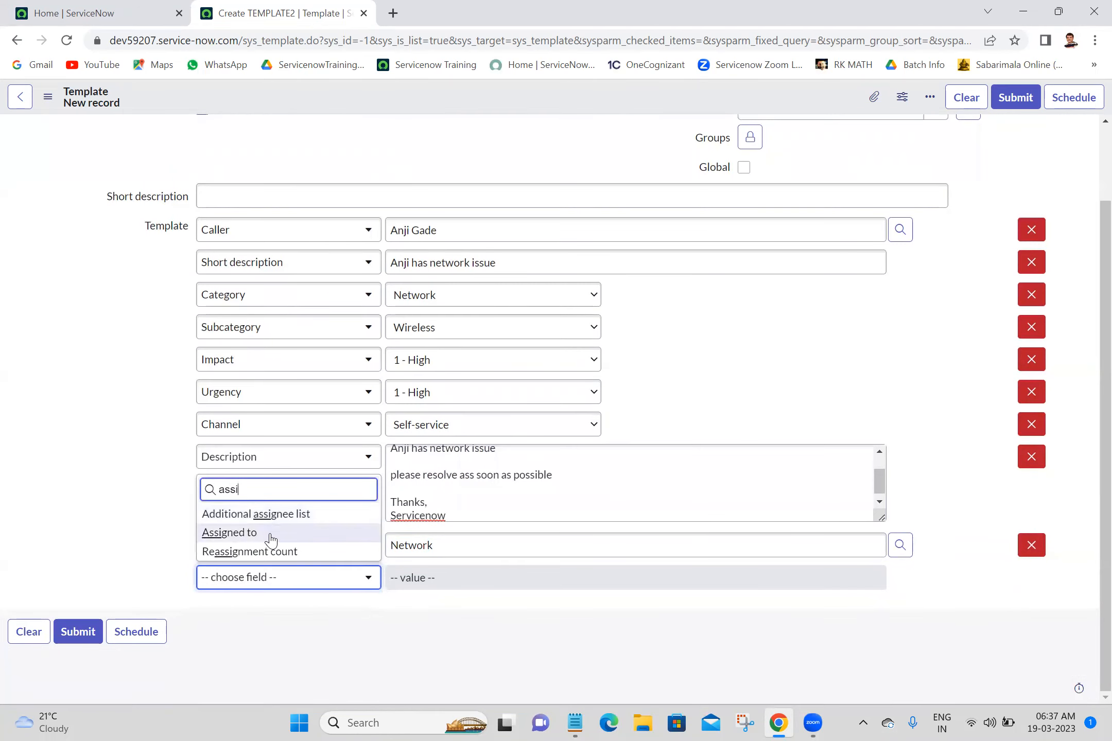
pyautogui.click(268, 532)
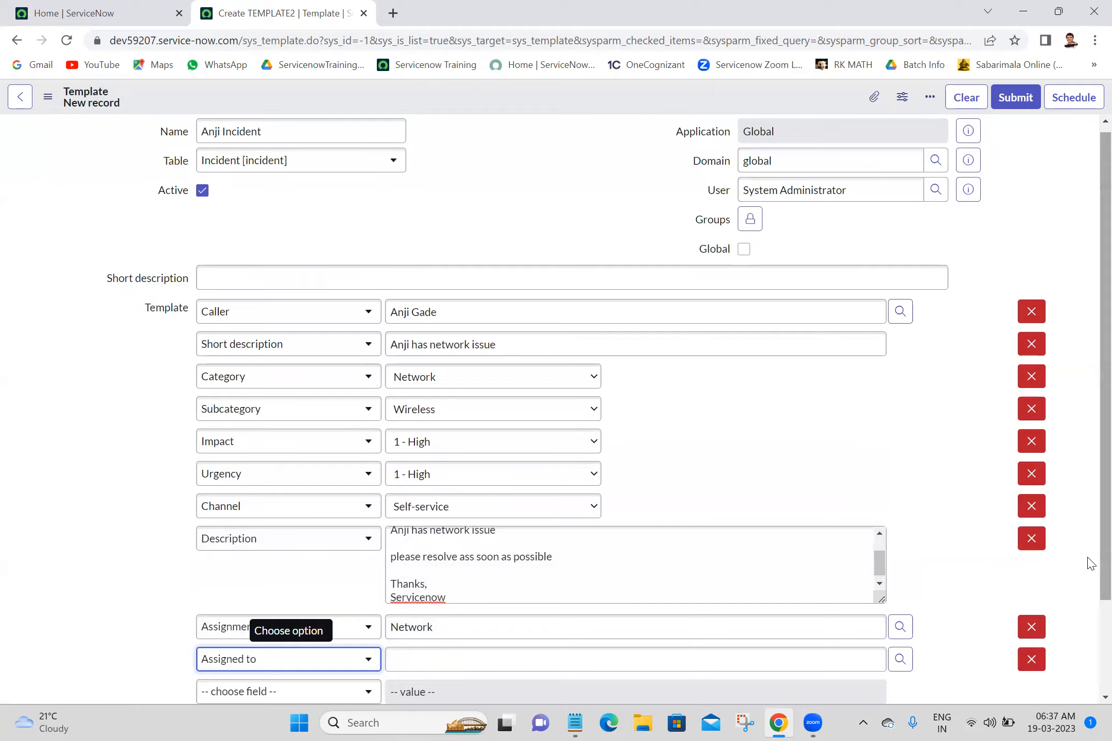
pyautogui.scroll(-3, 1089, 597)
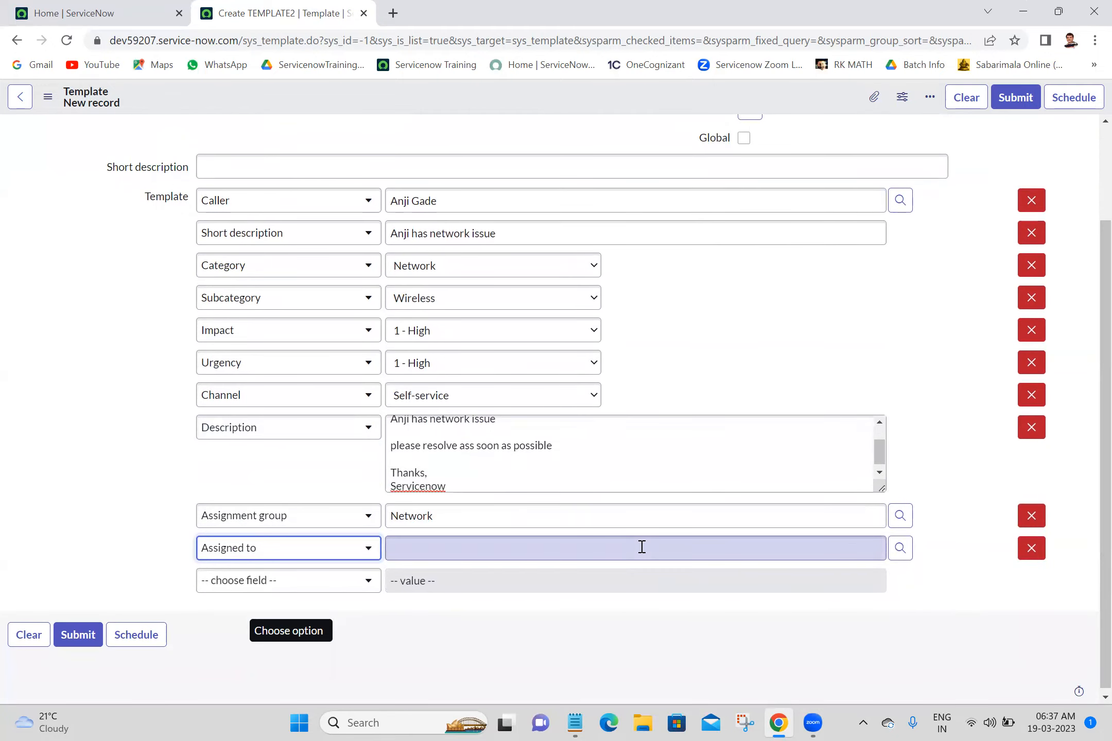
pyautogui.click(642, 547)
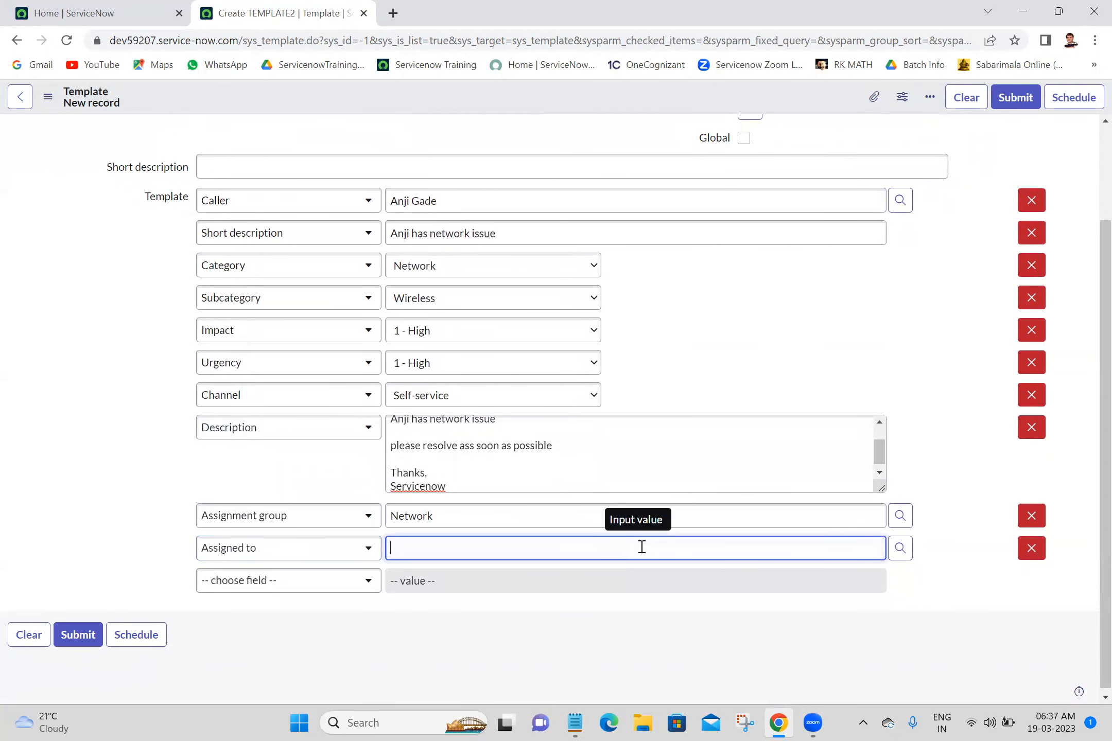
pyautogui.write('dav')
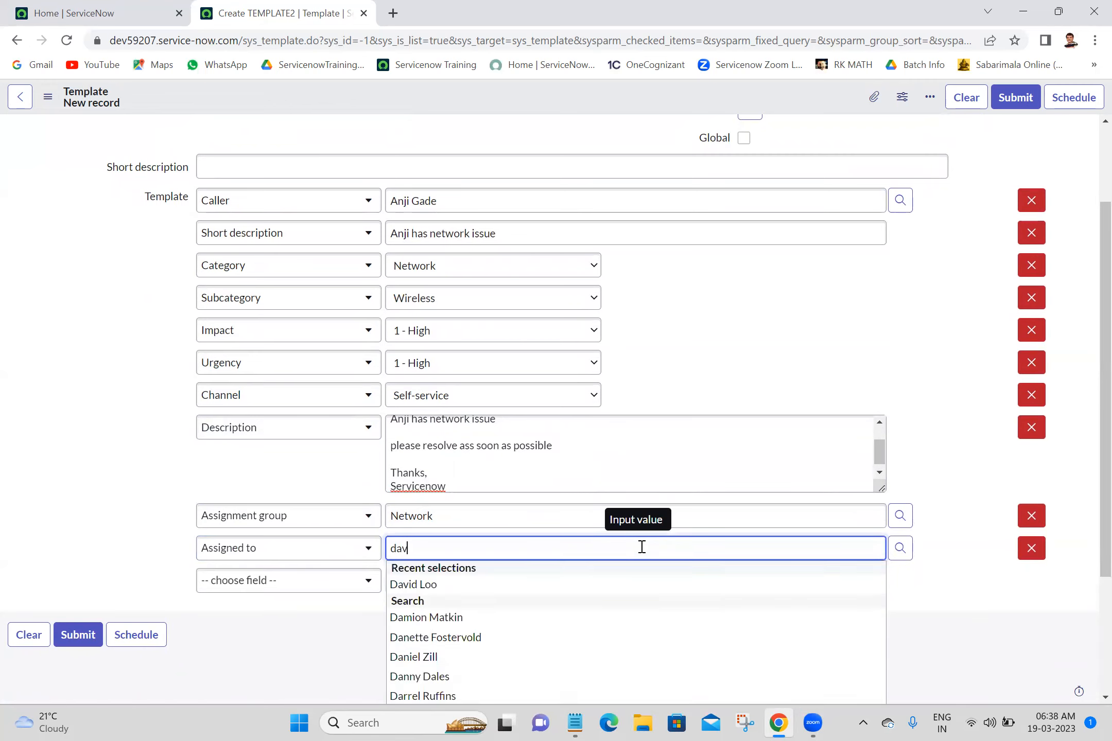
pyautogui.click(487, 585)
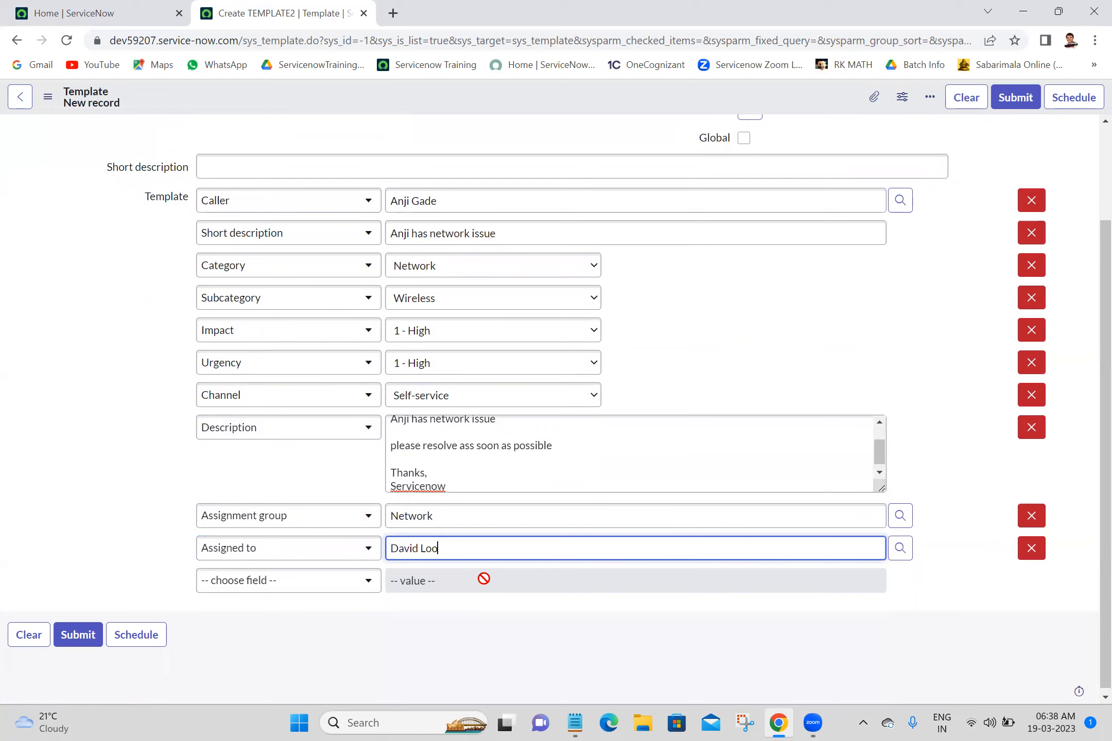
pyautogui.rightClick(464, 91)
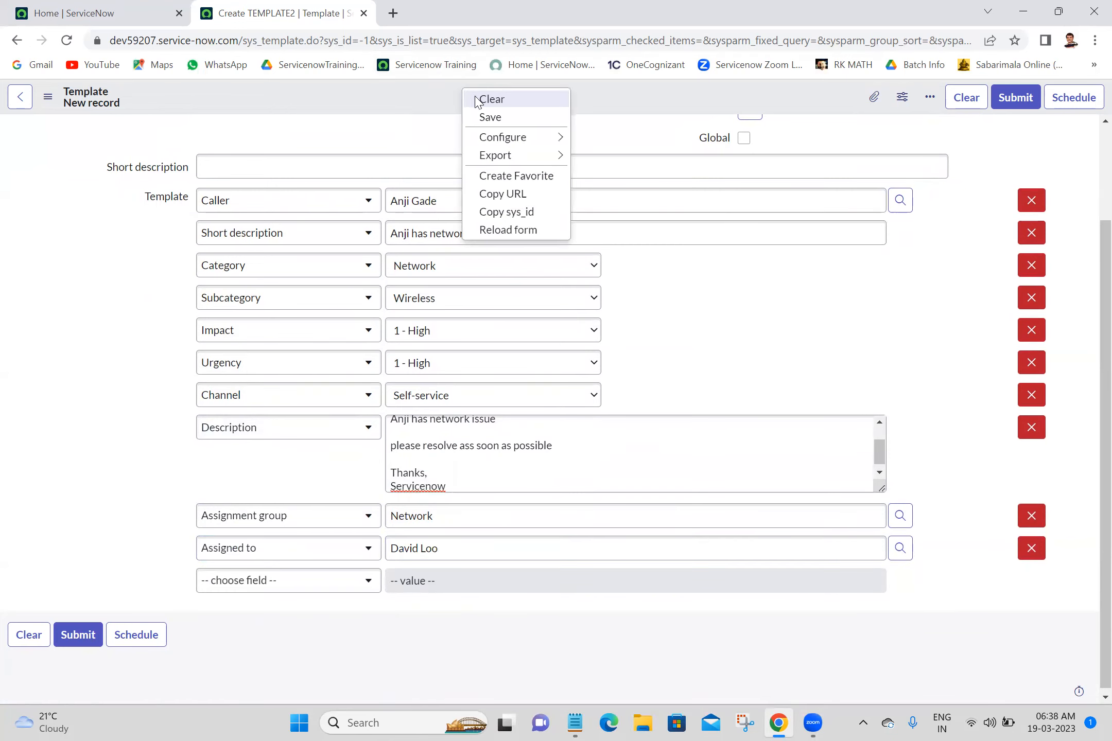
pyautogui.click(482, 118)
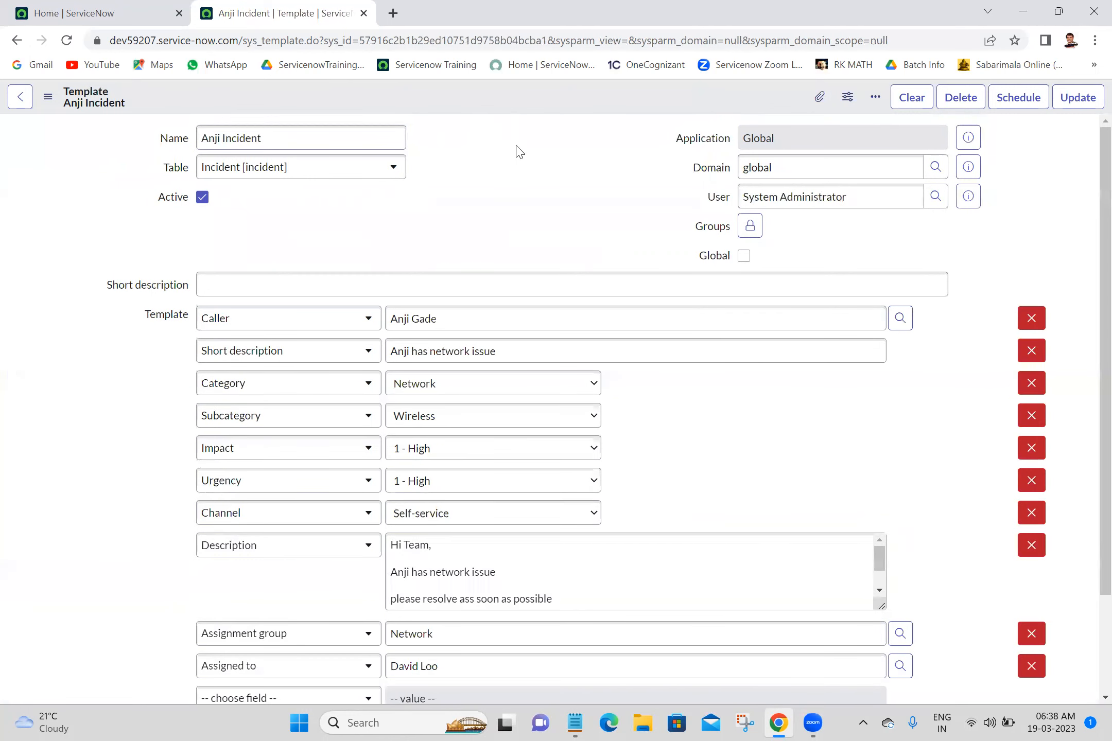
# Step: From the ServiceNow home page, find "incident" in the application navigator and open Incident's Create New form in a separate tab
pyautogui.click(125, 3)
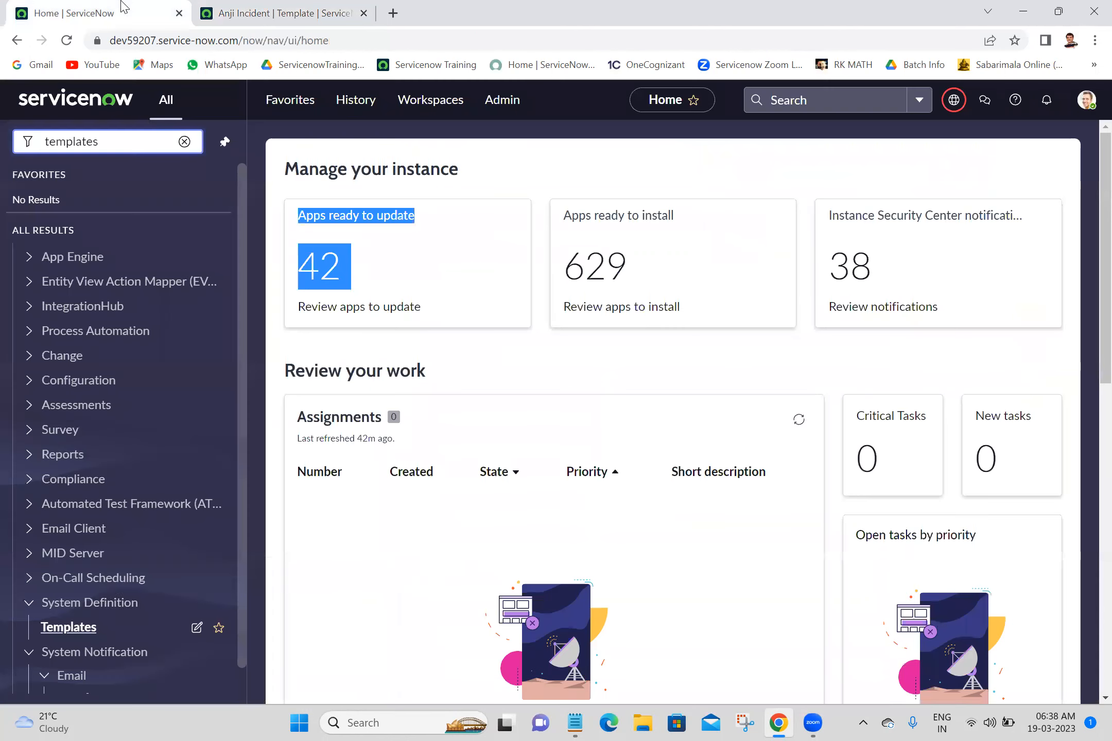
pyautogui.doubleClick(125, 141)
pyautogui.write('incid')
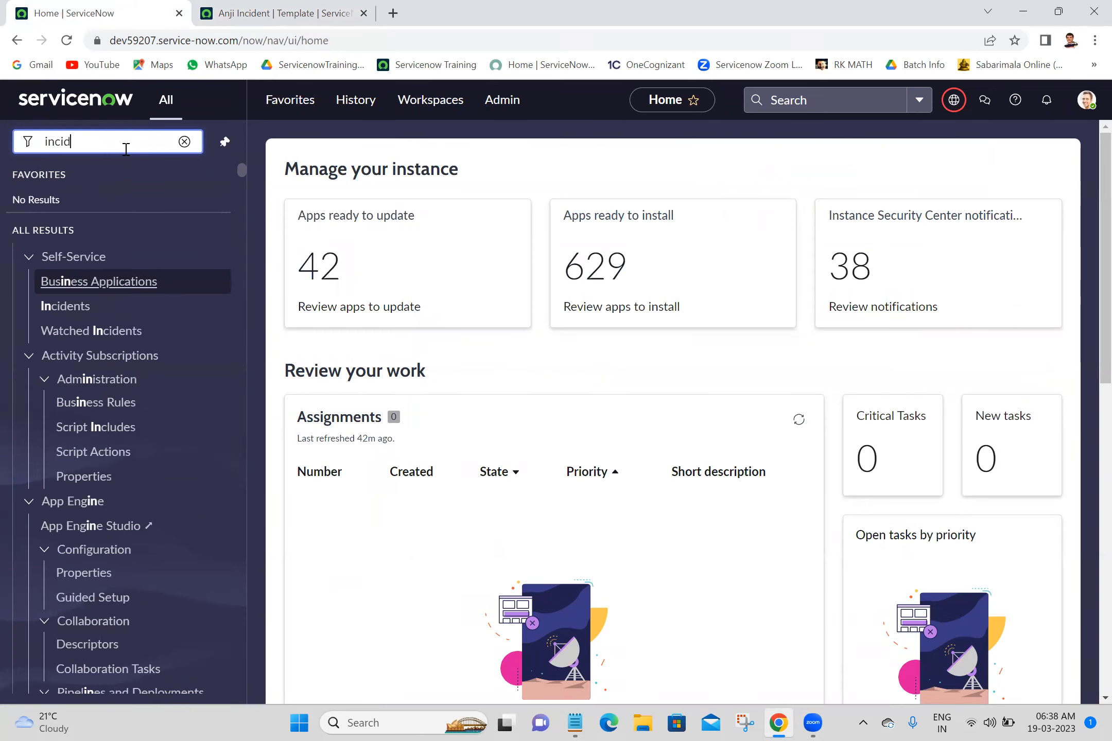
pyautogui.write('ent.LIS')
pyautogui.press('BackSpace')
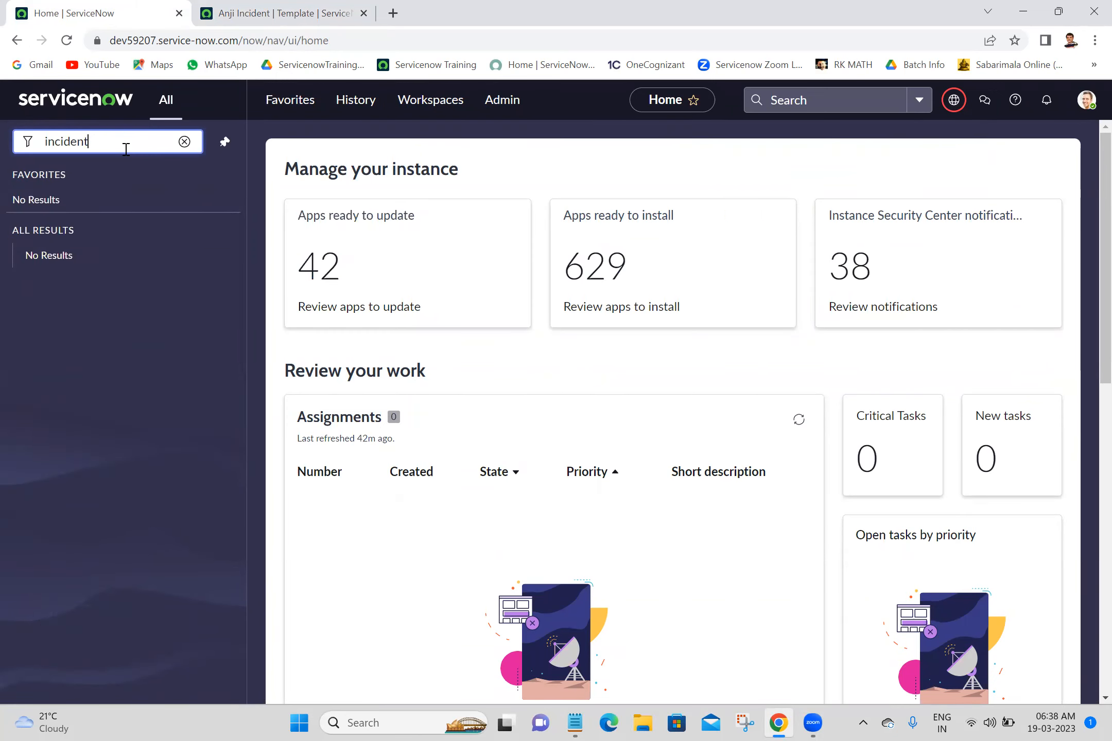
pyautogui.press('BackSpace')
pyautogui.write('t')
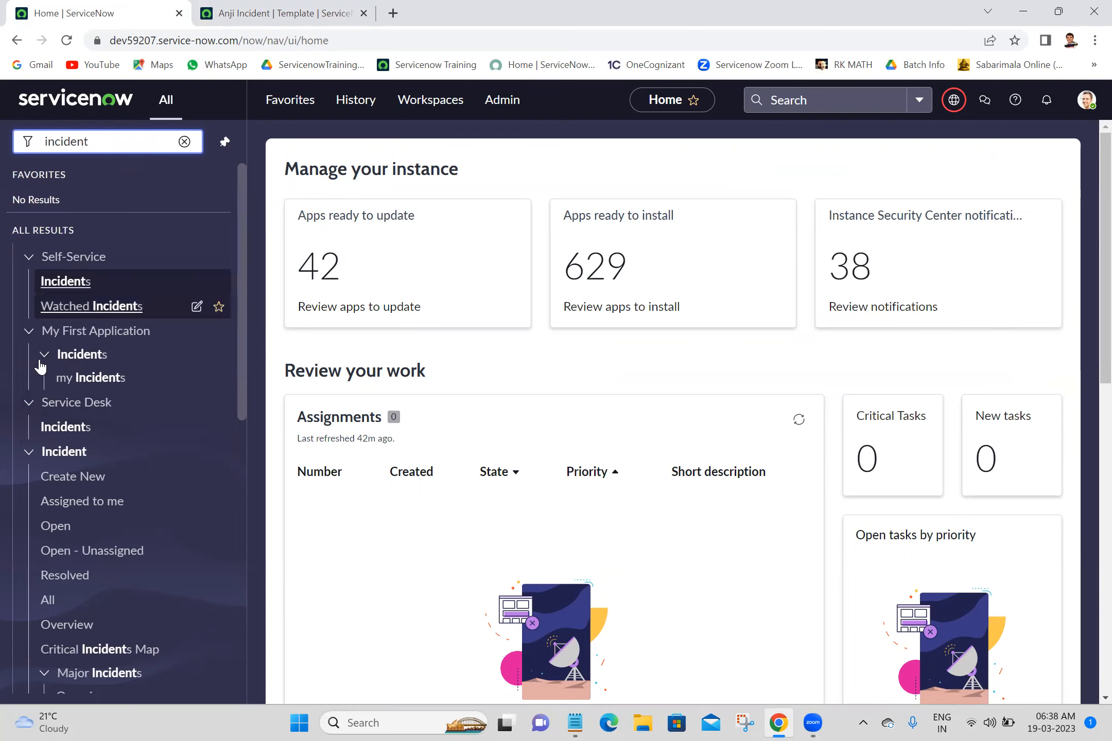
pyautogui.click(67, 484)
pyautogui.middleClick(67, 482)
pyautogui.click(474, 7)
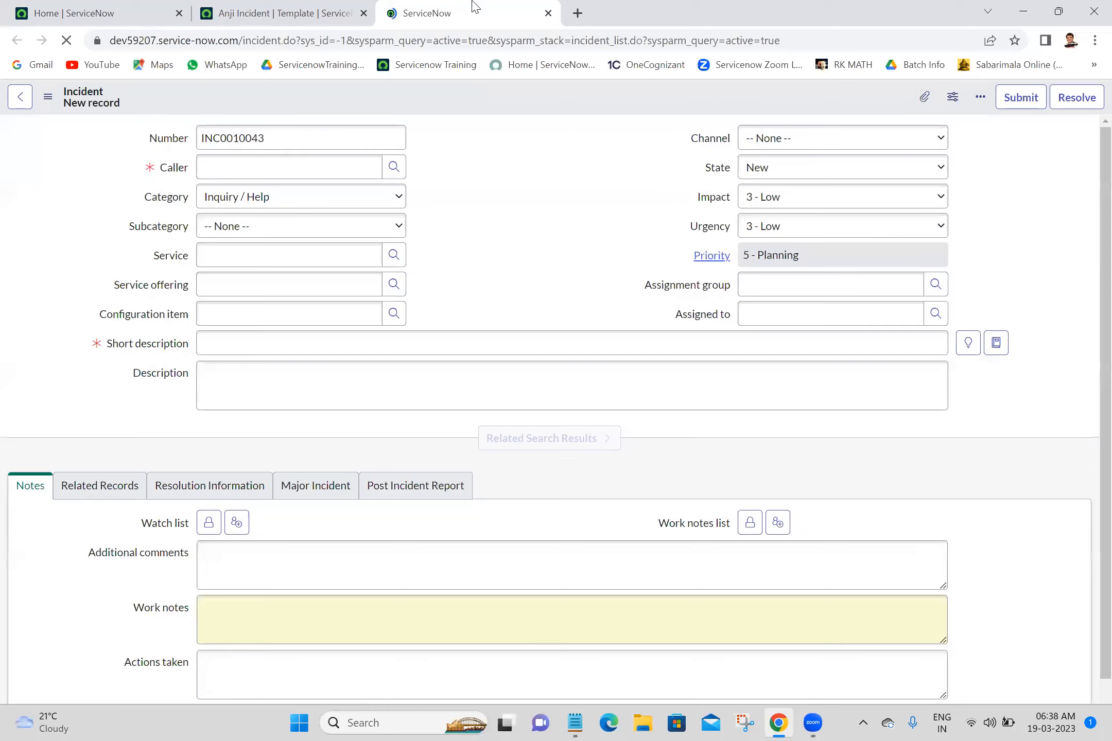
pyautogui.click(547, 166)
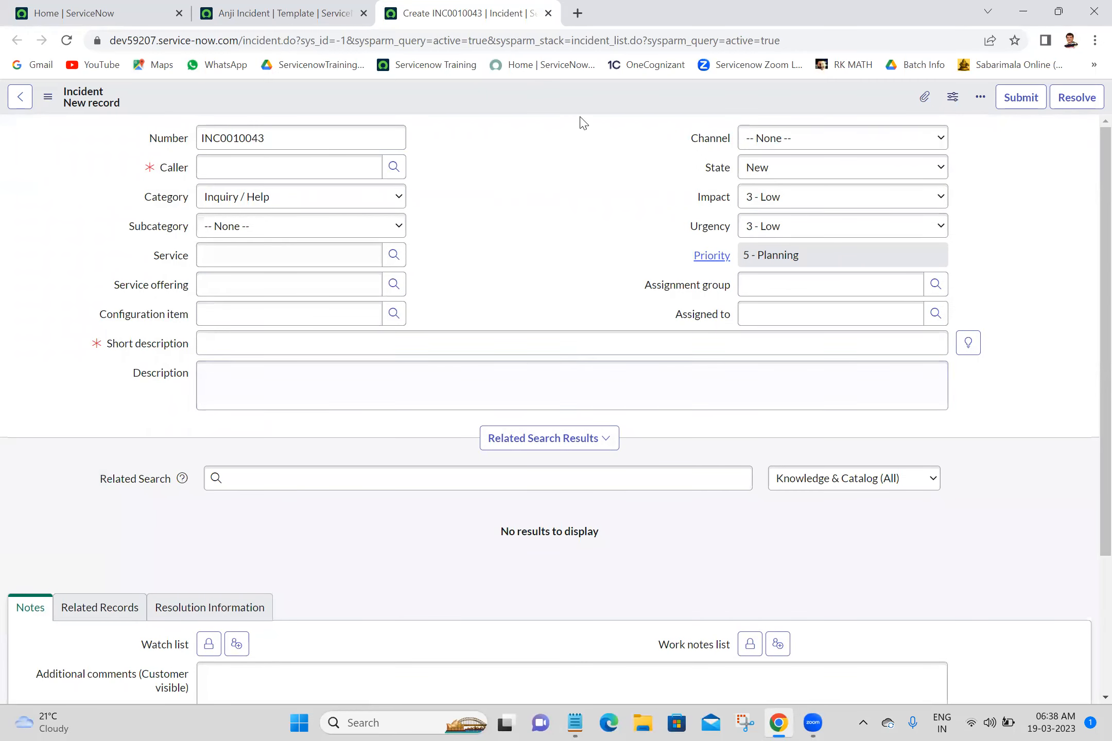
# Step: Show the template bar on the new incident form, turning it off and on once more
pyautogui.click(981, 99)
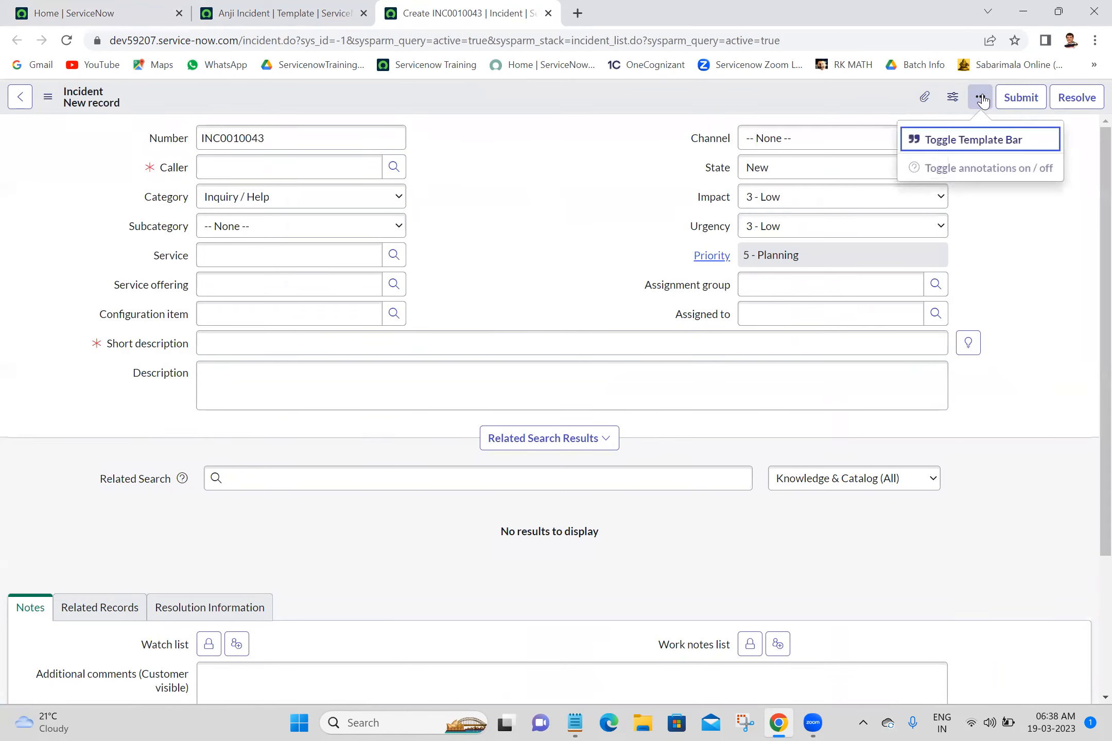
pyautogui.click(950, 150)
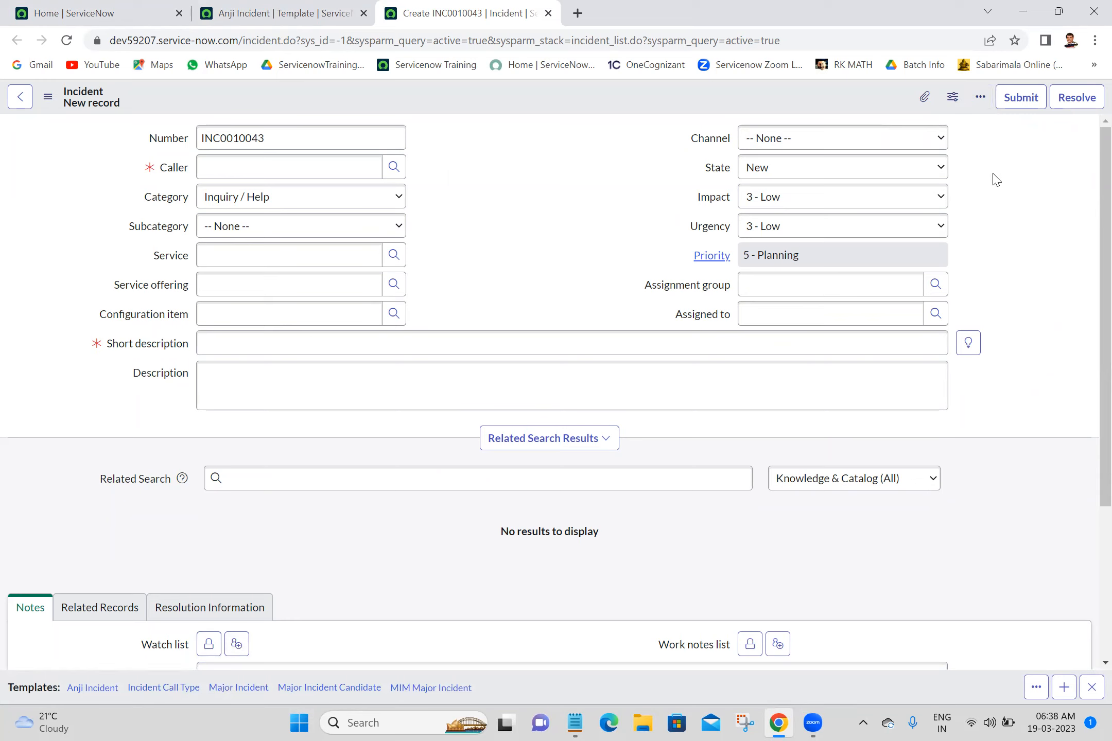
pyautogui.click(980, 97)
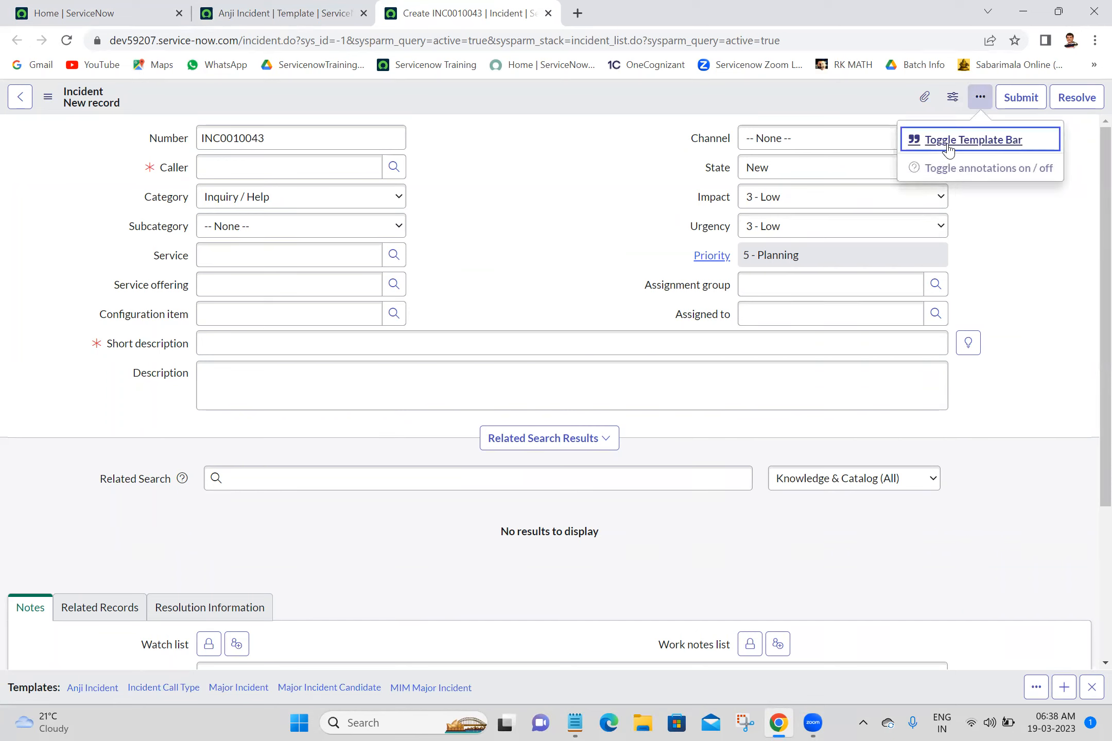
pyautogui.click(945, 141)
pyautogui.click(980, 97)
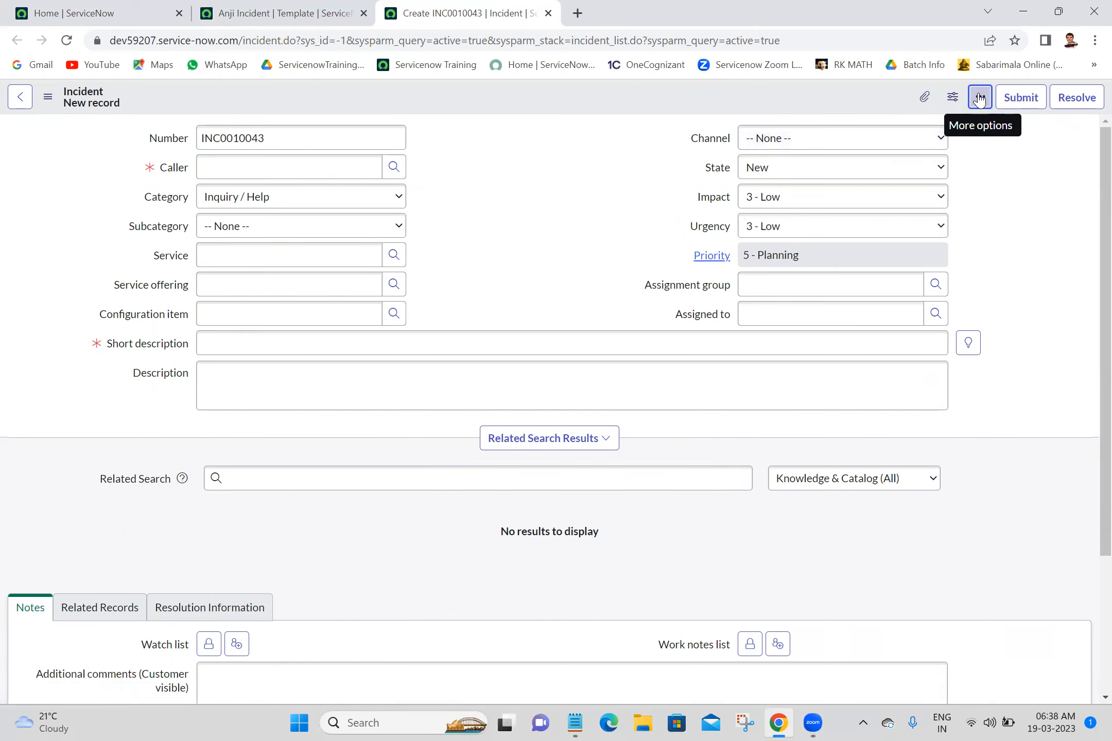
pyautogui.click(958, 147)
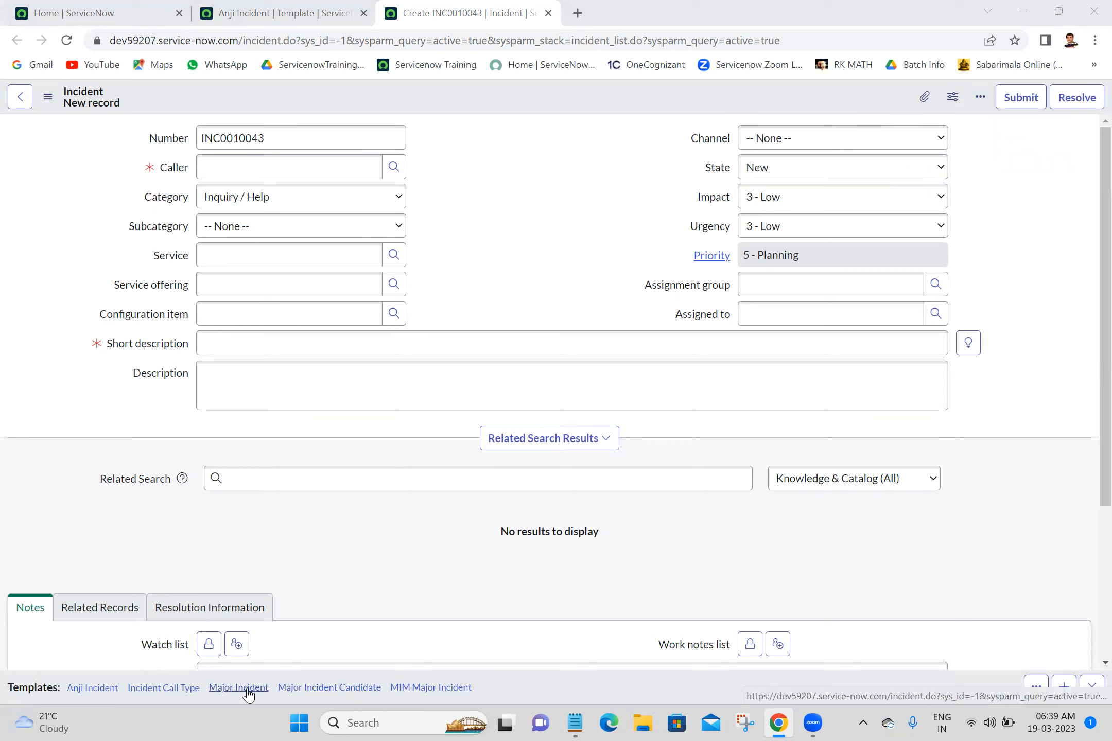
# Step: Apply the newly saved incident template to the form and save the incident
pyautogui.click(97, 691)
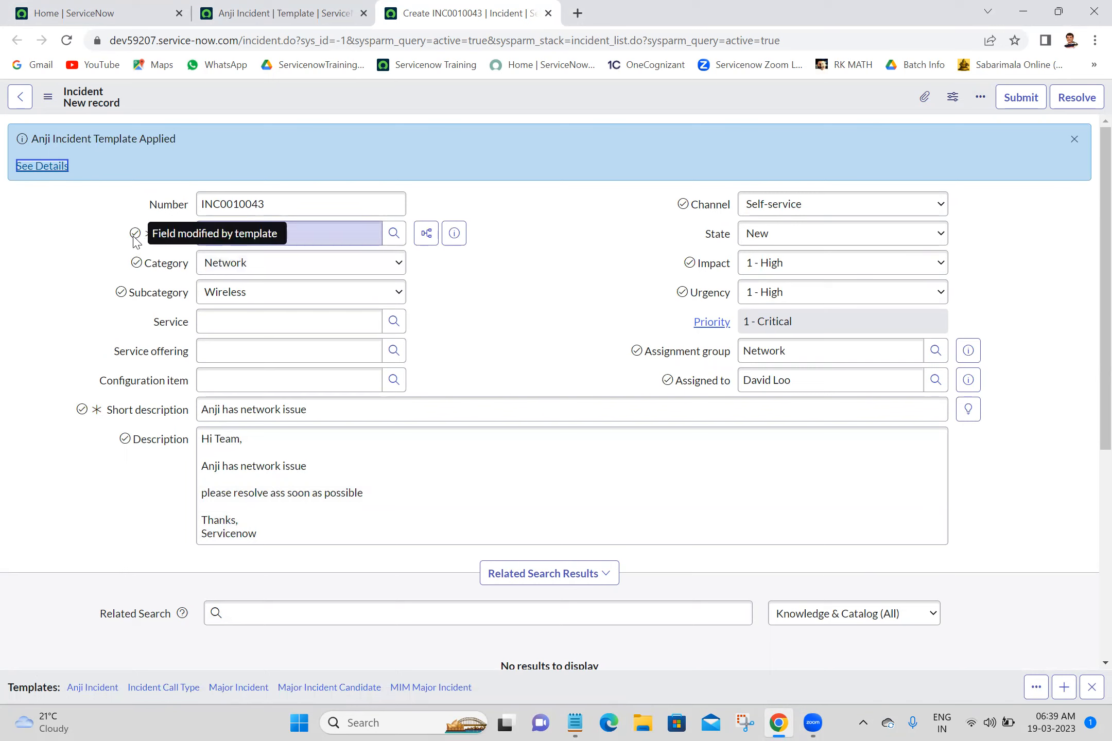
pyautogui.click(579, 230)
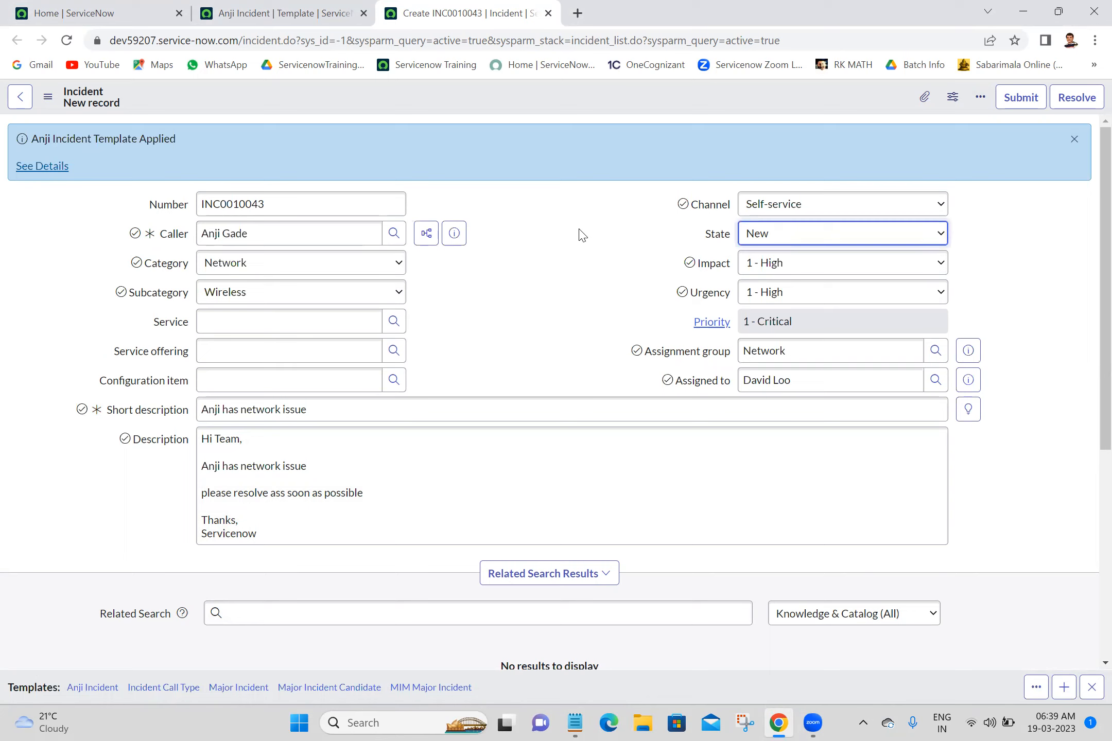
pyautogui.rightClick(557, 96)
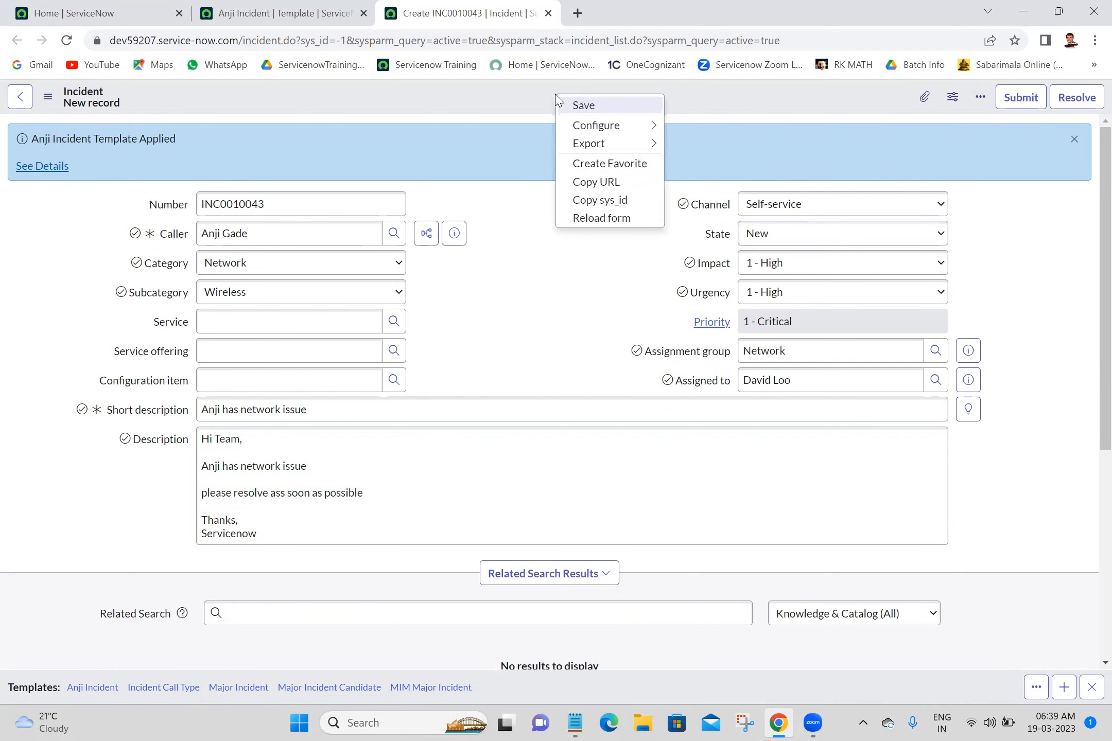
pyautogui.click(583, 106)
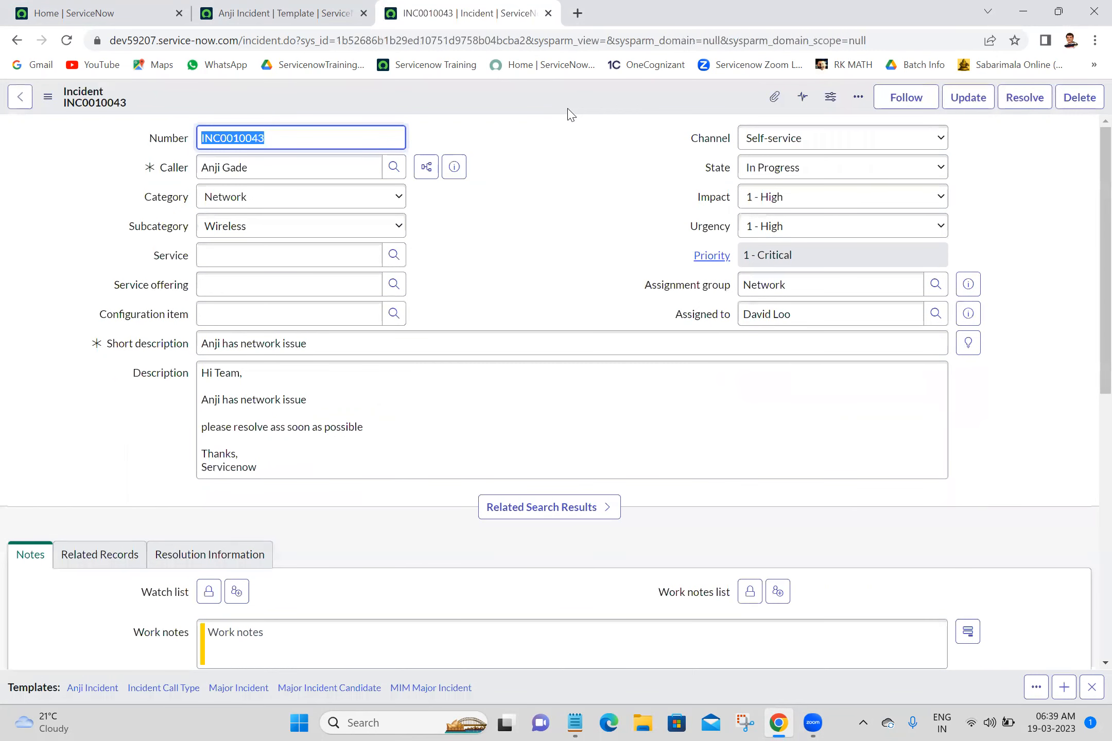
# Step: Load a blank incident form by replacing the sys_id in the page address with -1
pyautogui.doubleClick(490, 41)
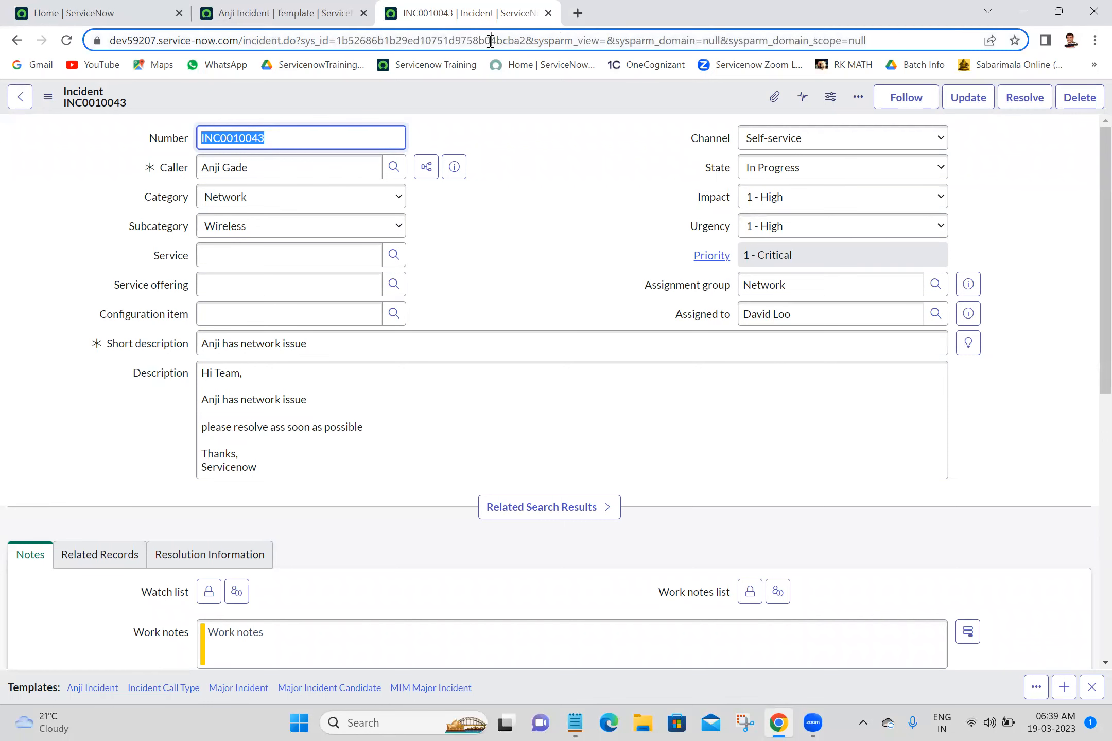
pyautogui.write('-1')
pyautogui.press('Return')
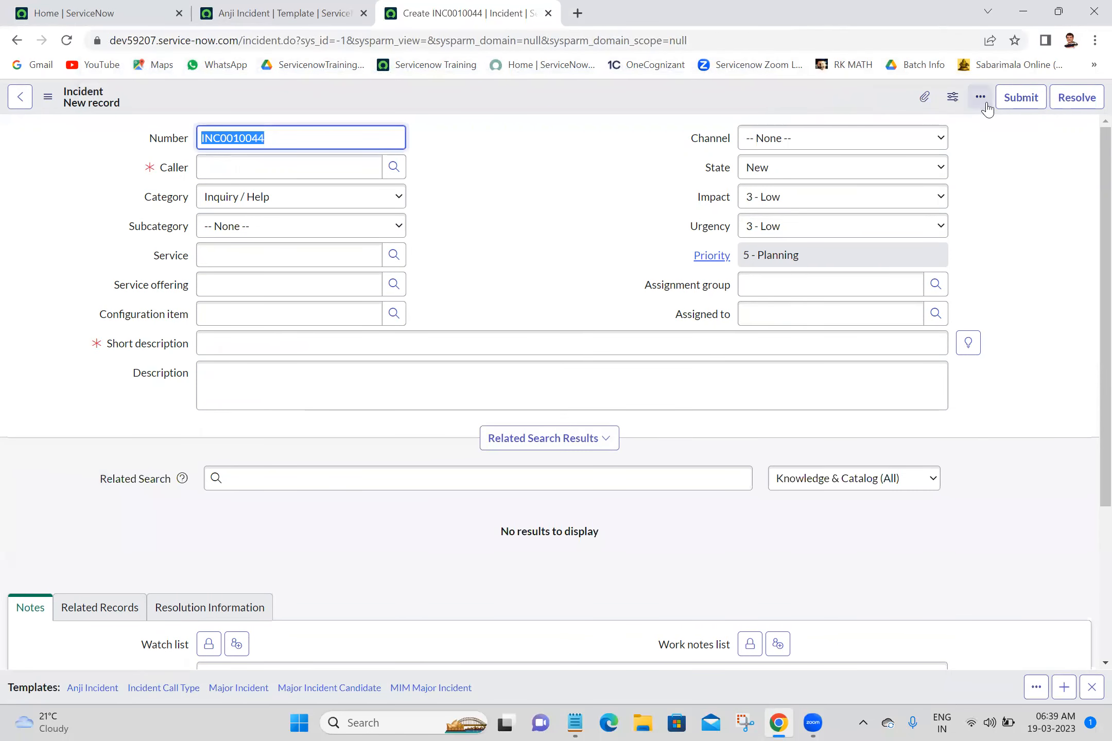
# Step: Toggle the template bar off and back on for the blank incident form
pyautogui.click(981, 100)
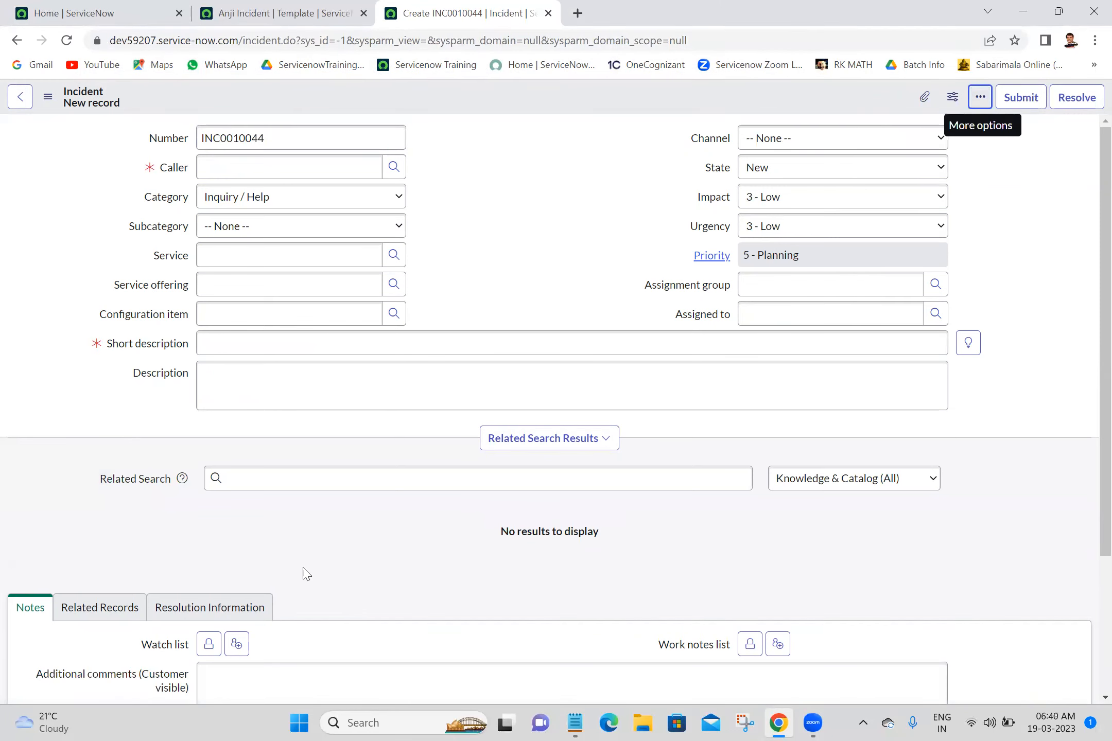
pyautogui.click(972, 94)
pyautogui.doubleClick(972, 93)
pyautogui.click(980, 98)
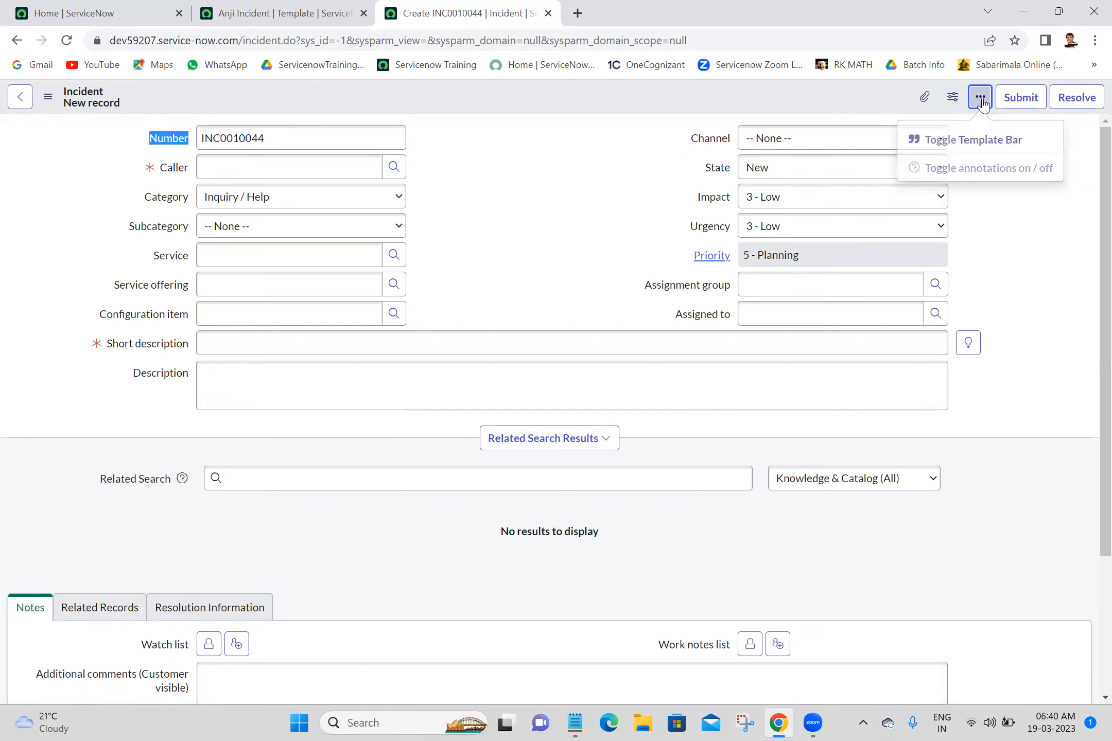
pyautogui.click(980, 104)
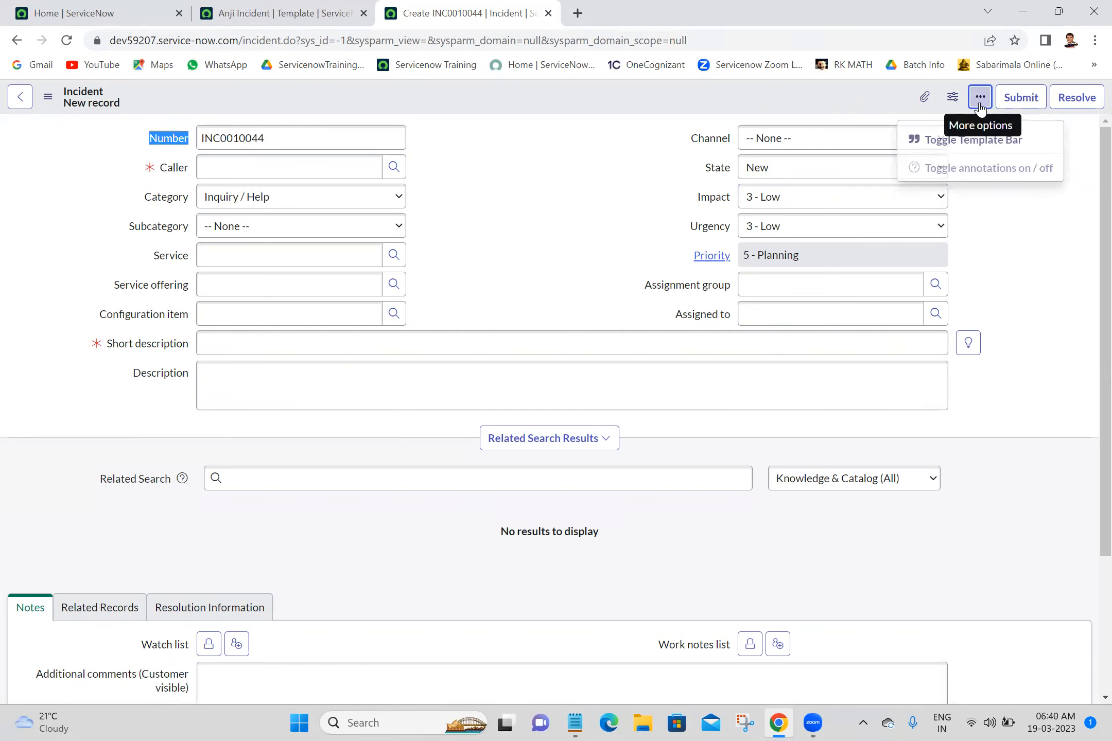
pyautogui.click(963, 147)
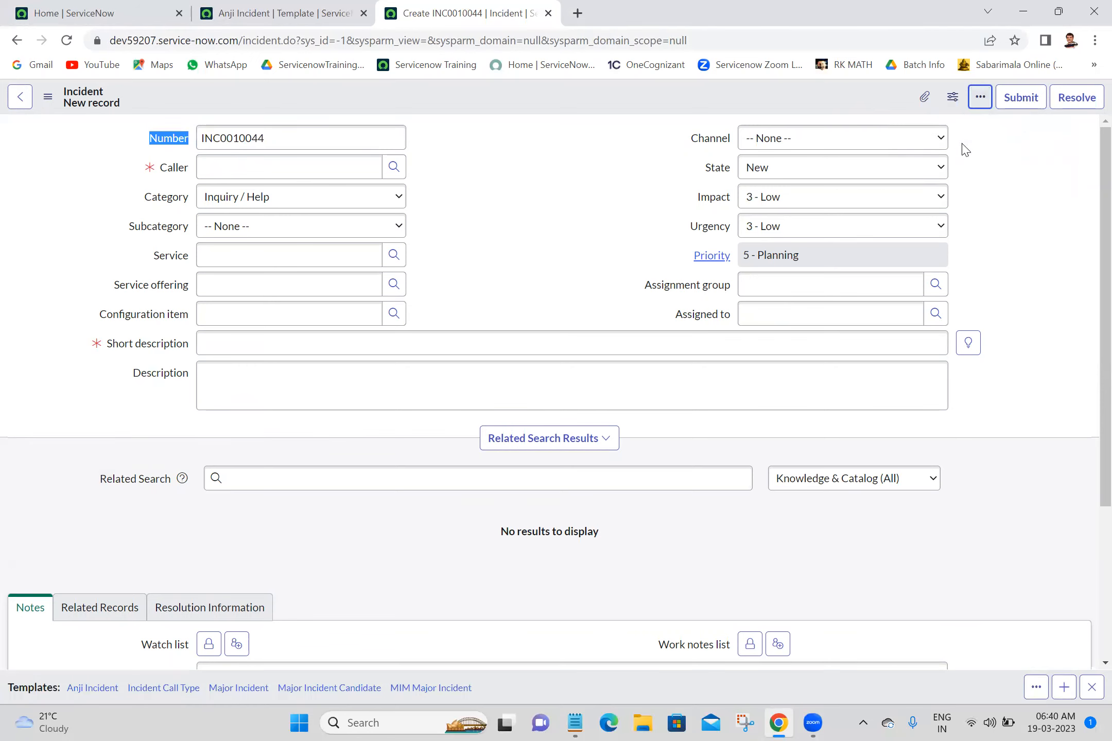
# Step: Apply the custom incident template from the template bar to the blank incident form
pyautogui.click(106, 691)
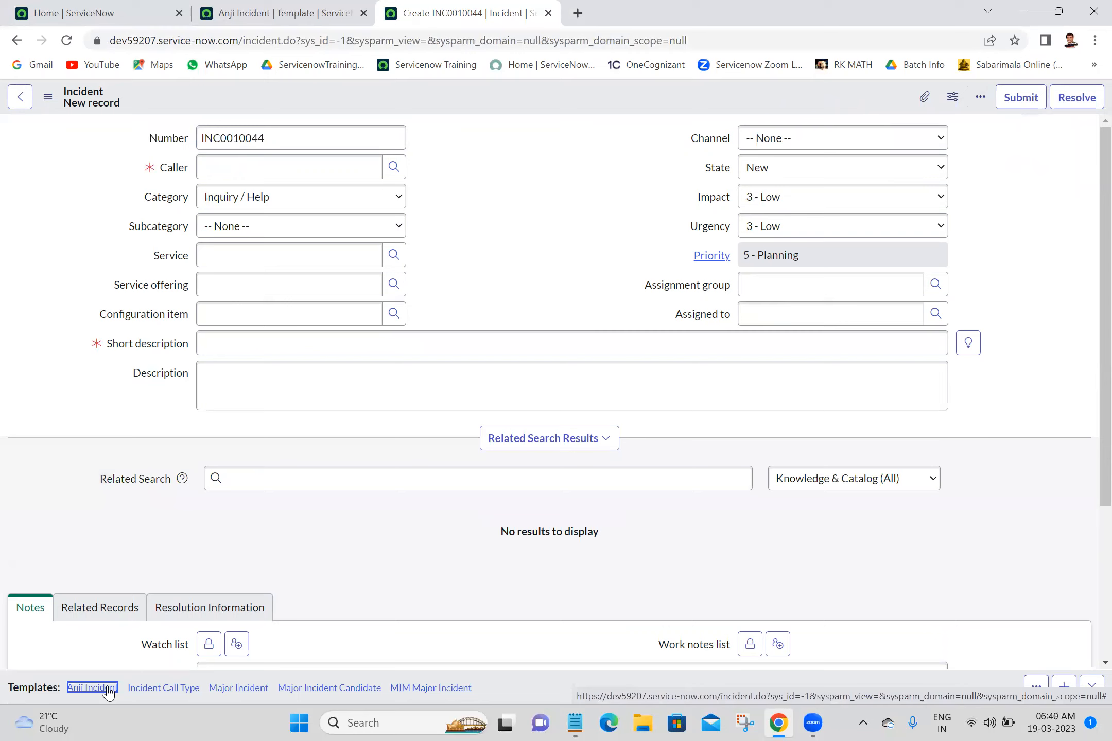
pyautogui.click(106, 691)
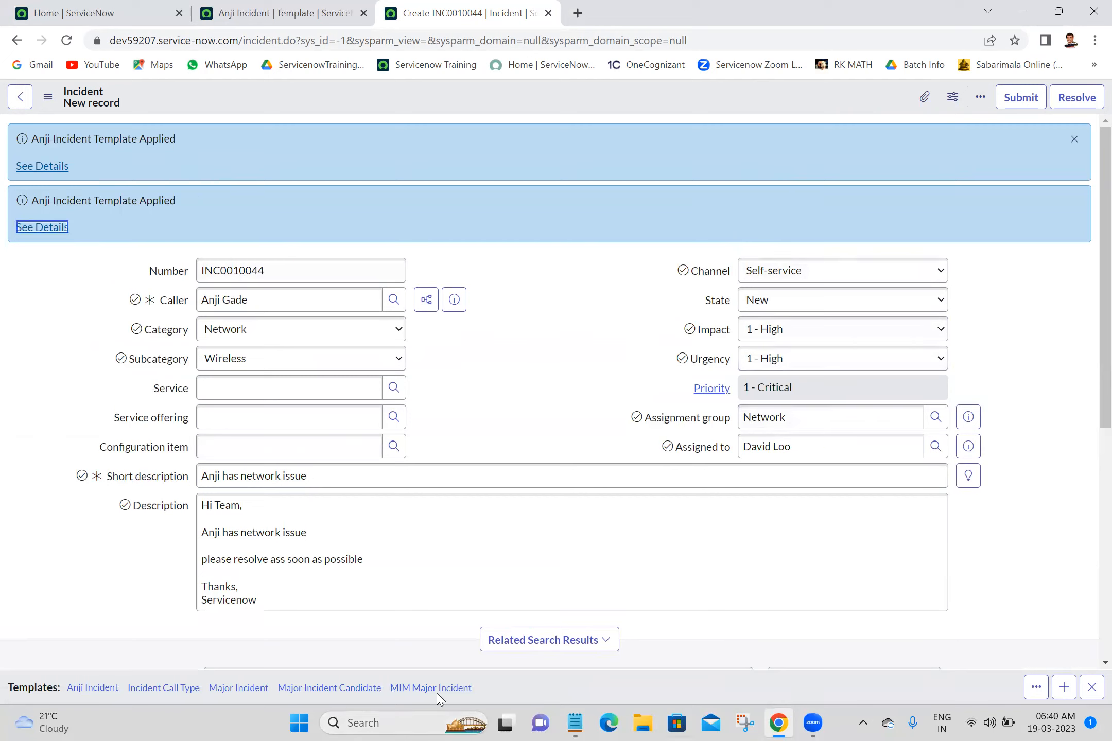
pyautogui.click(571, 413)
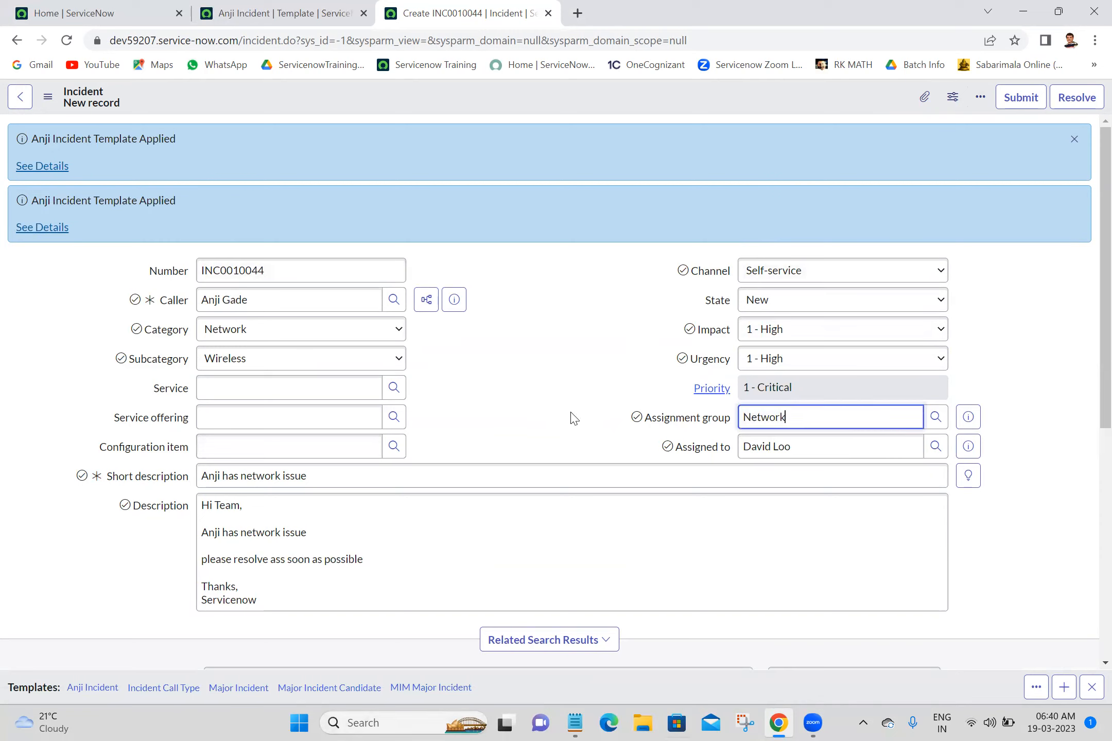
pyautogui.click(548, 13)
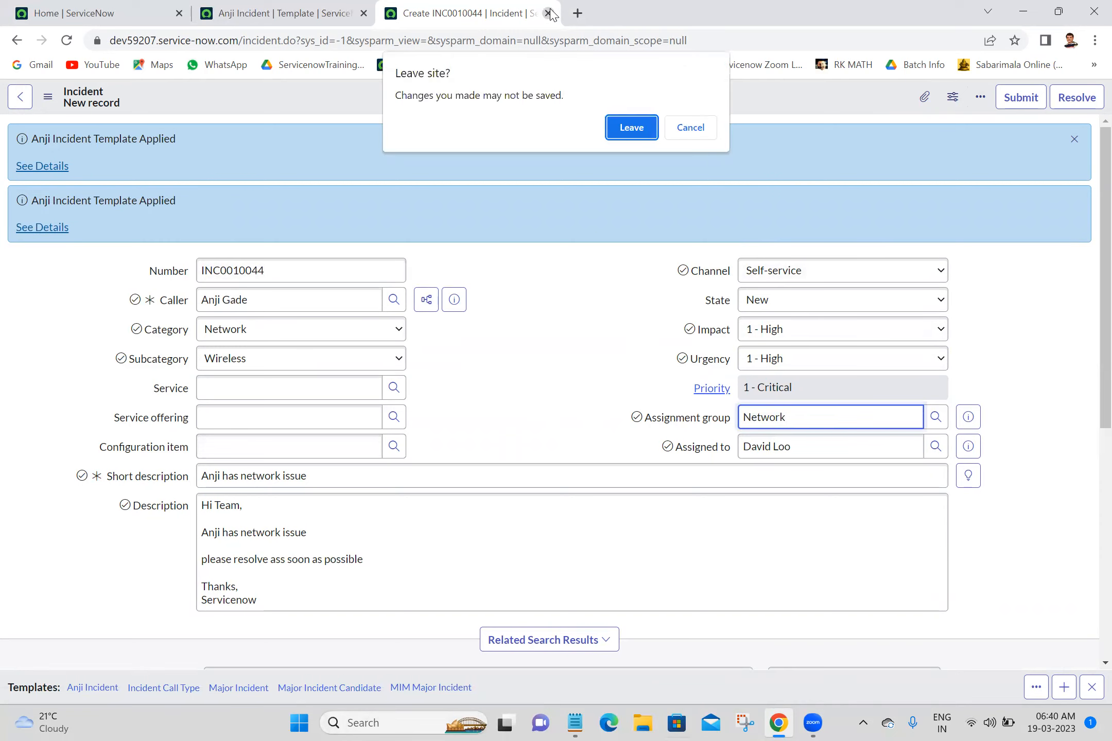
pyautogui.click(688, 128)
pyautogui.click(556, 150)
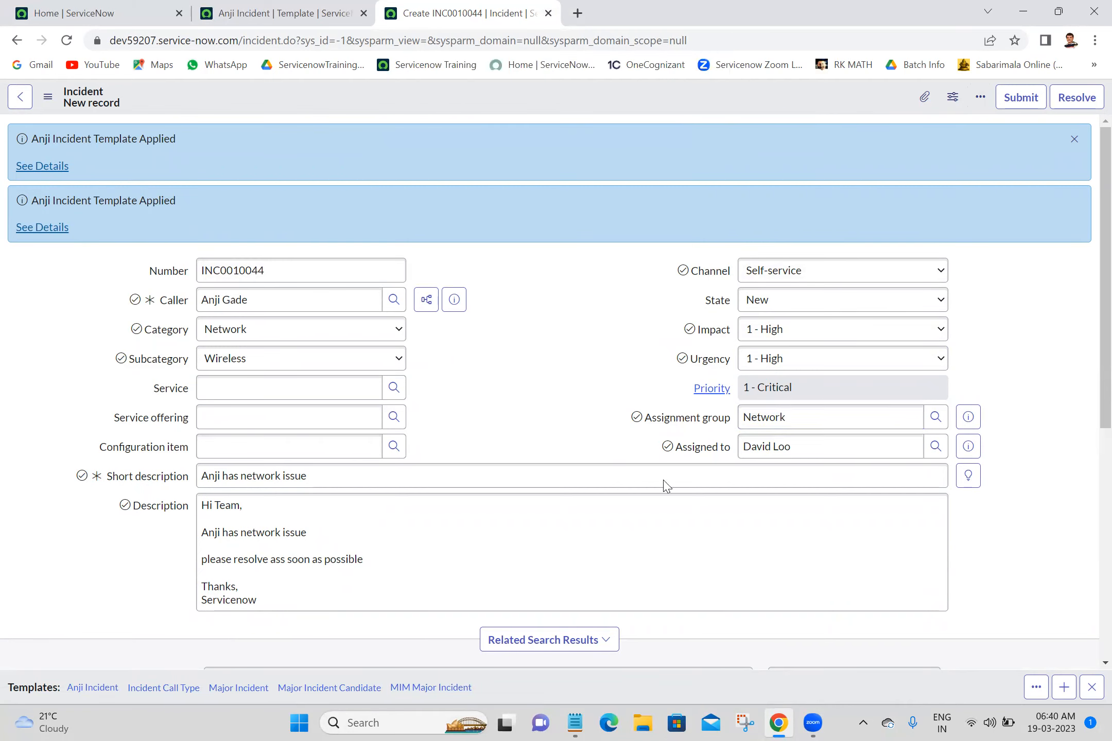
pyautogui.click(813, 723)
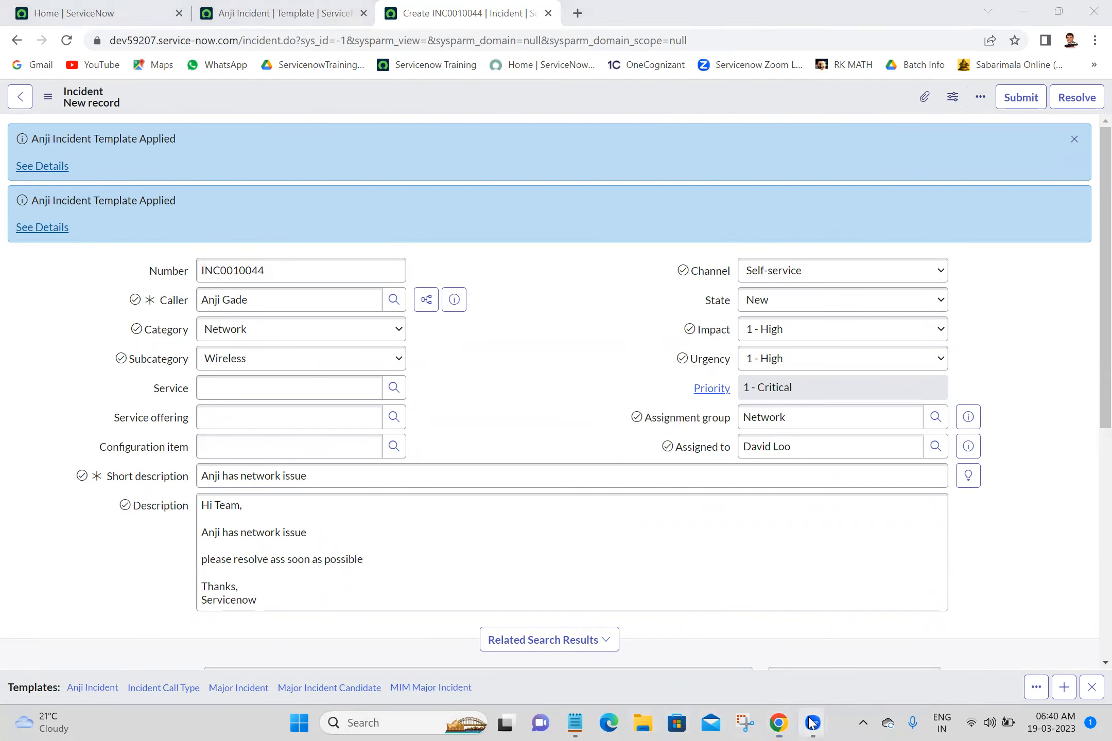
pyautogui.click(580, 350)
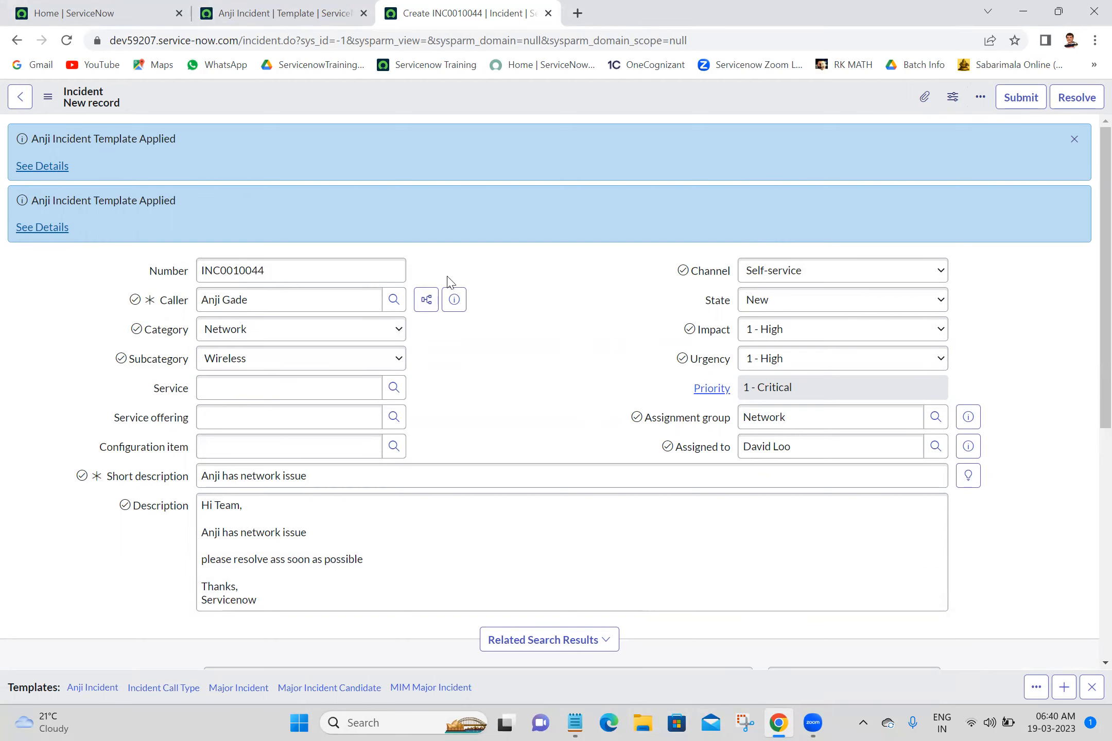
# Step: Override the template values on the incident with category Software and subcategory Operating System
pyautogui.click(339, 340)
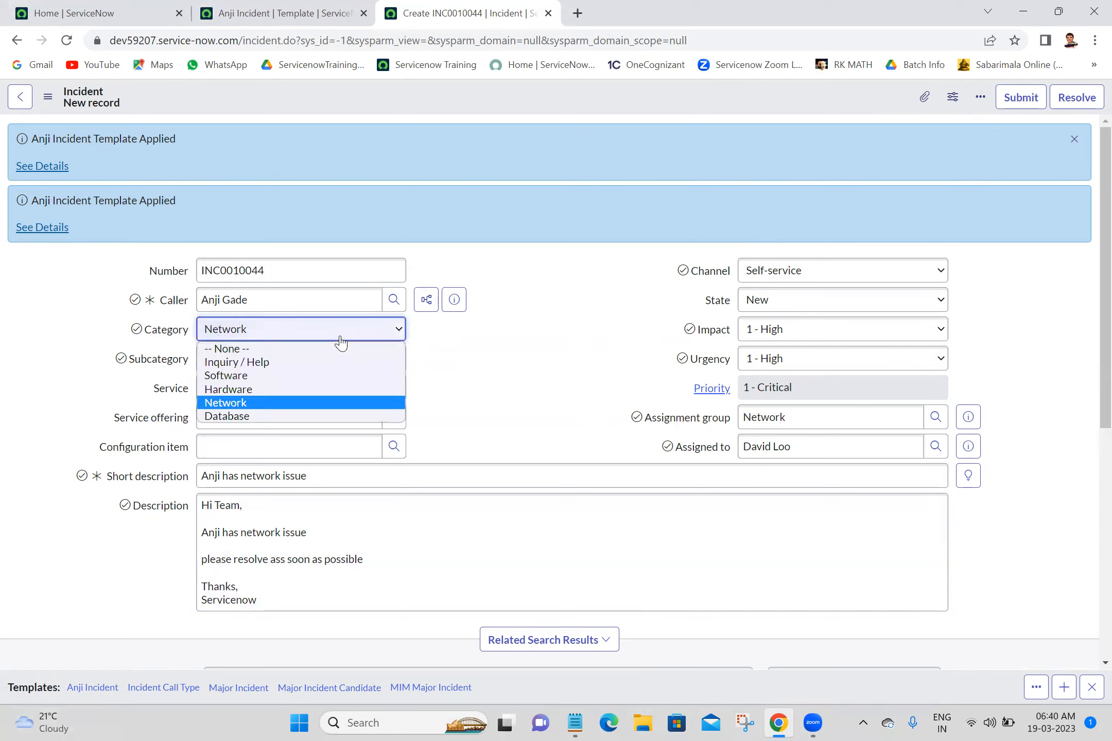
pyautogui.click(229, 375)
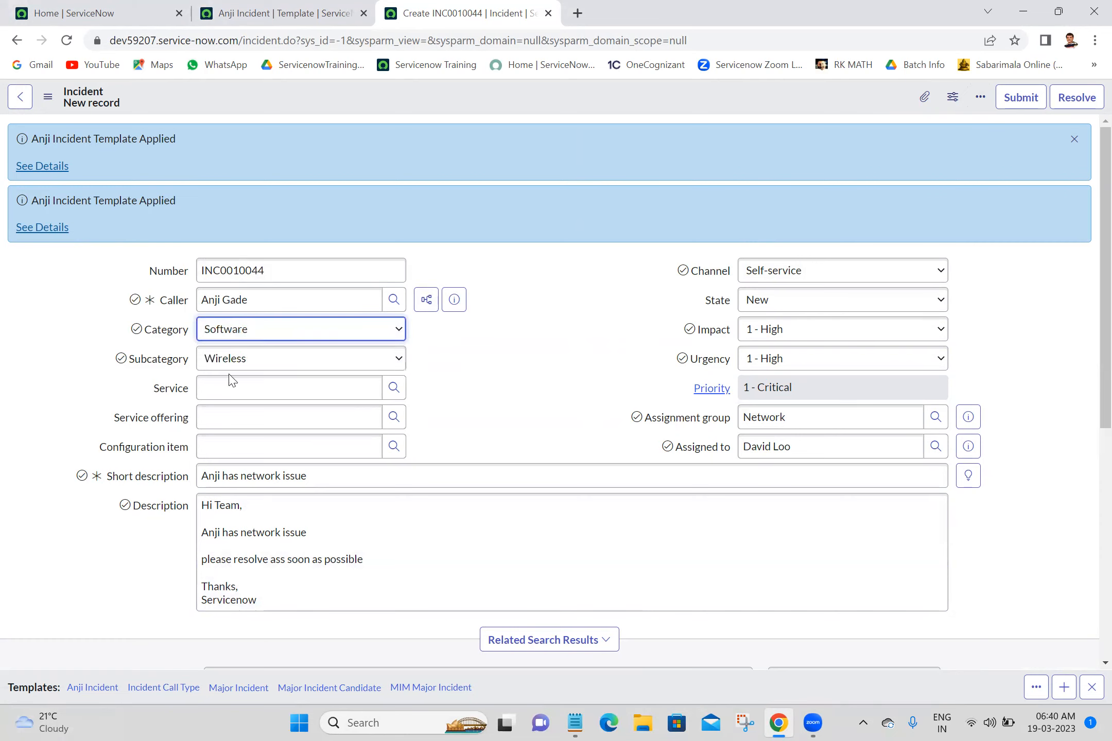
pyautogui.click(286, 361)
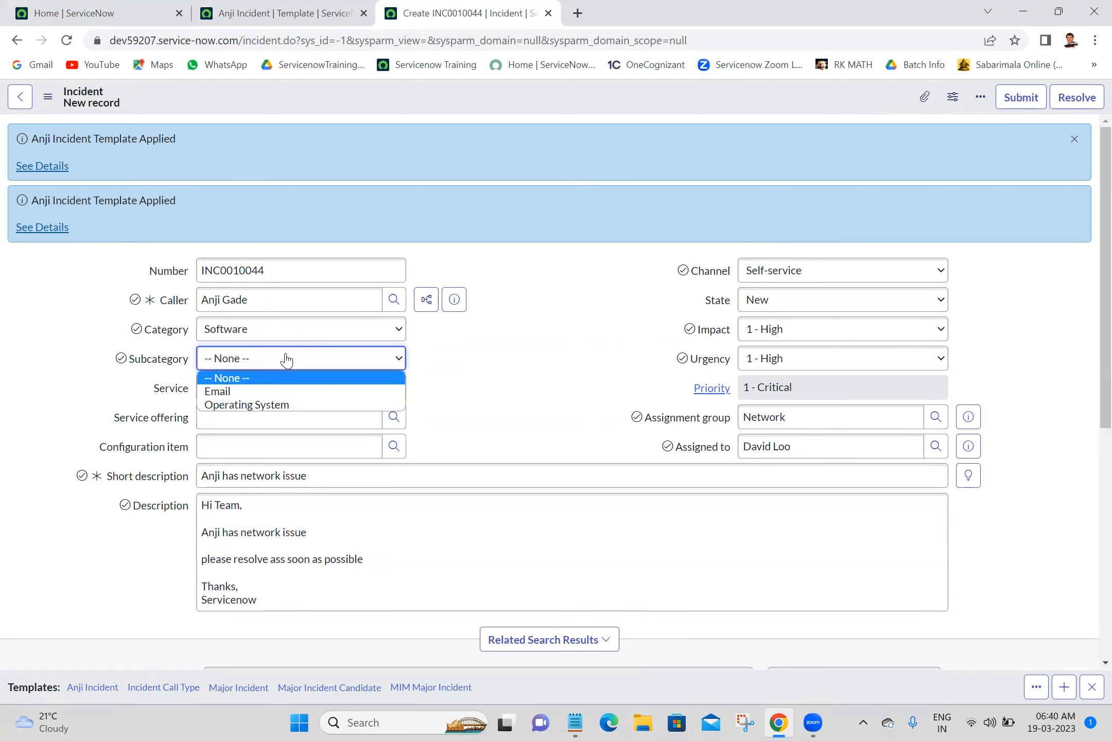
pyautogui.click(244, 406)
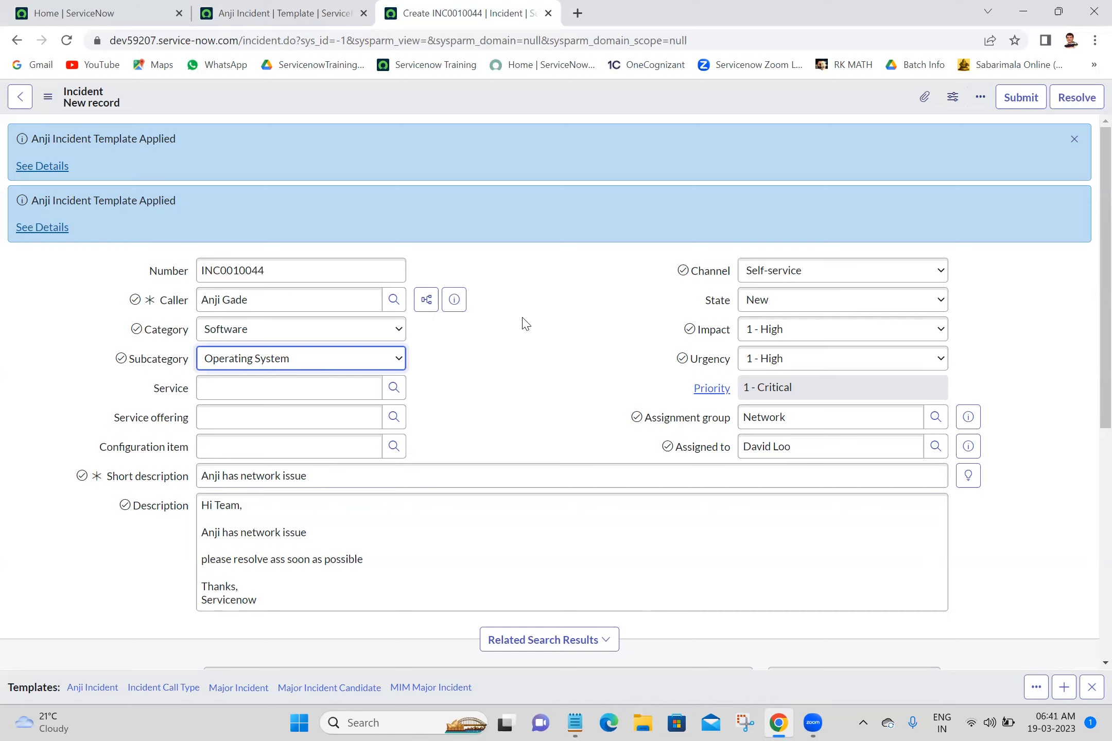
# Step: Close the incident form without saving it and close the template record, leaving only the ServiceNow home page
pyautogui.click(548, 12)
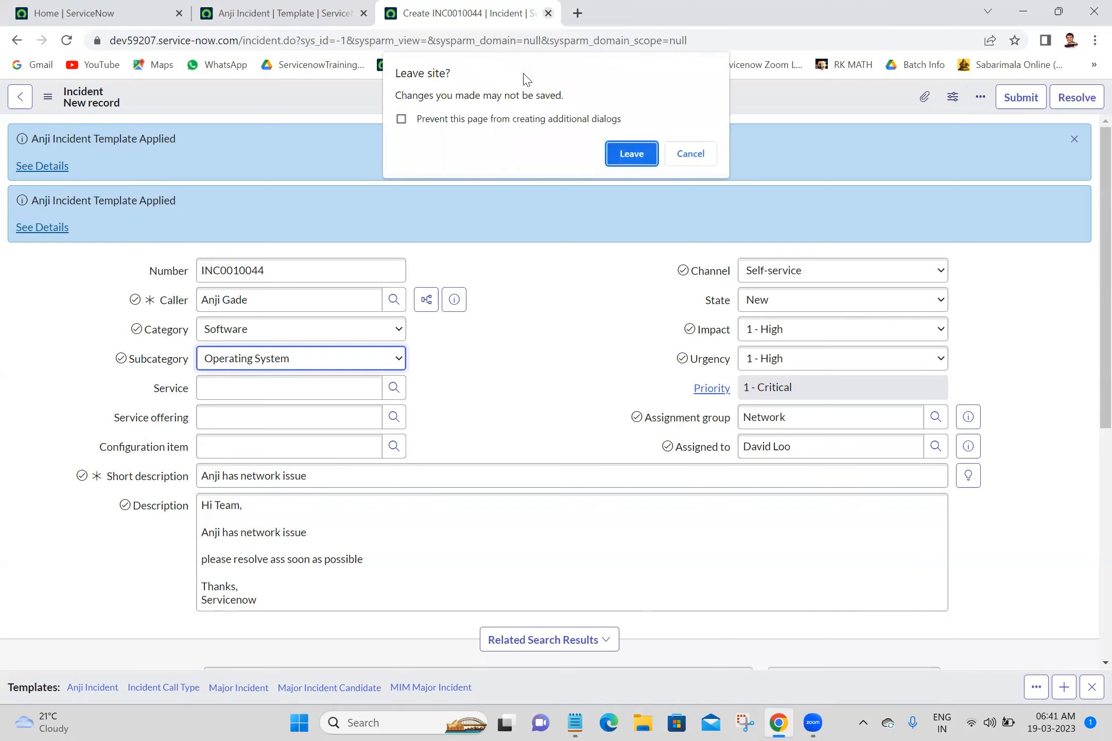
pyautogui.click(628, 153)
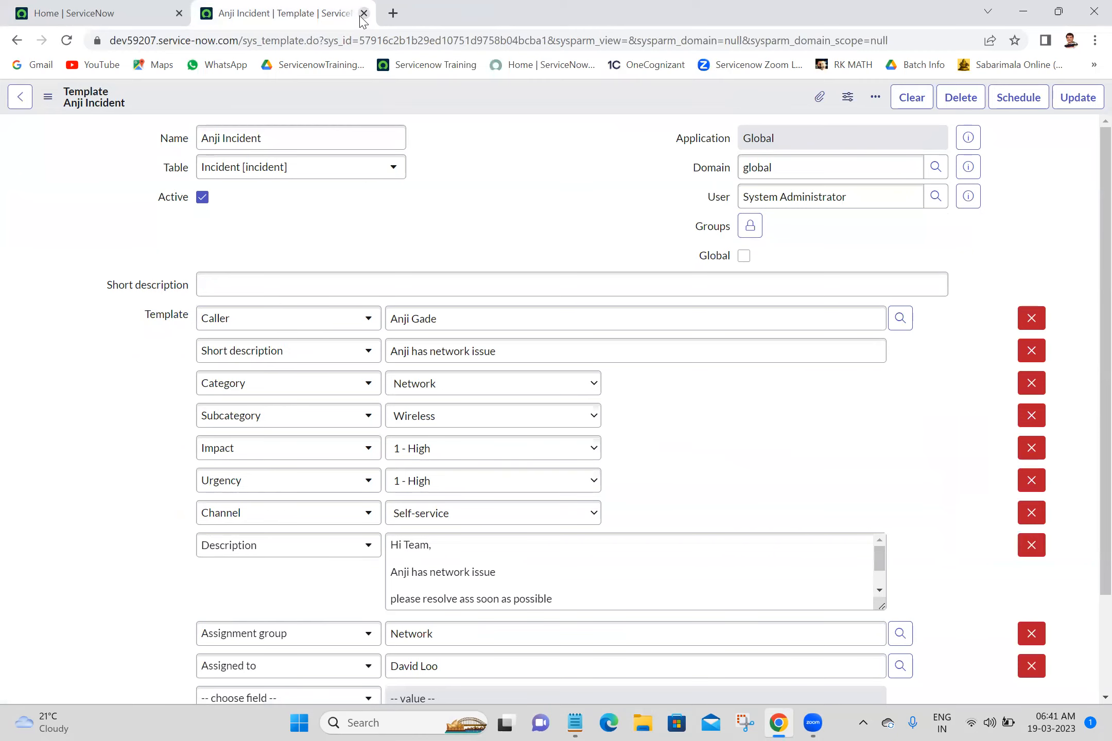
pyautogui.click(363, 13)
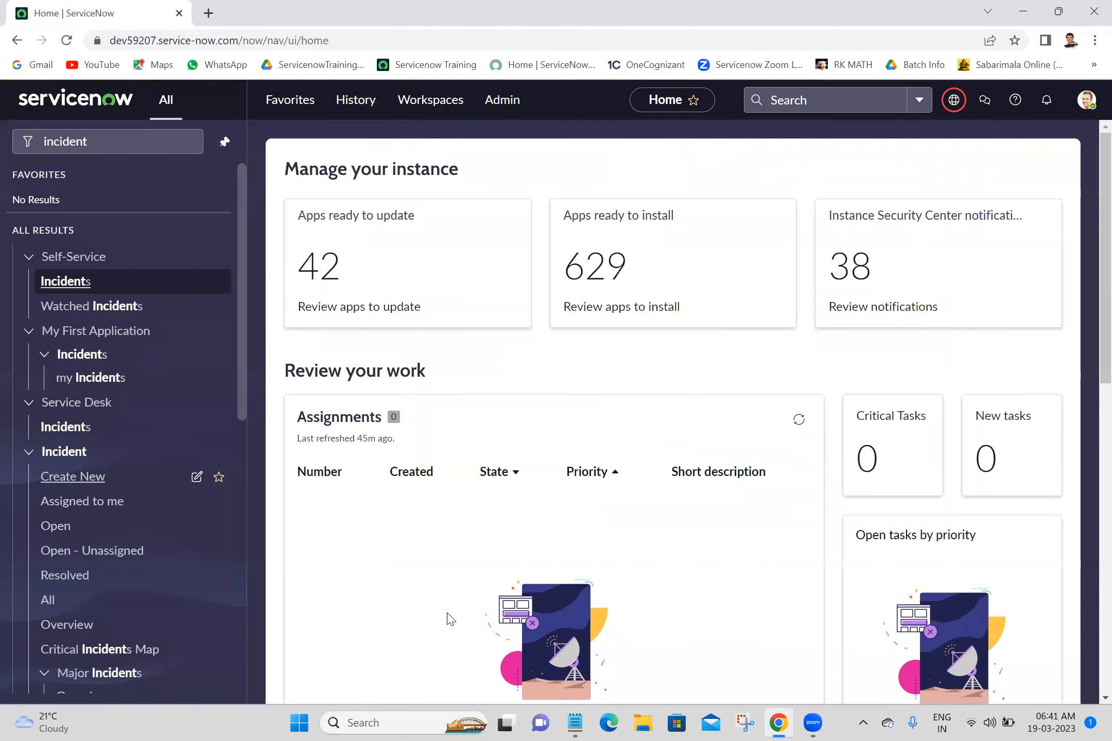
pyautogui.click(813, 723)
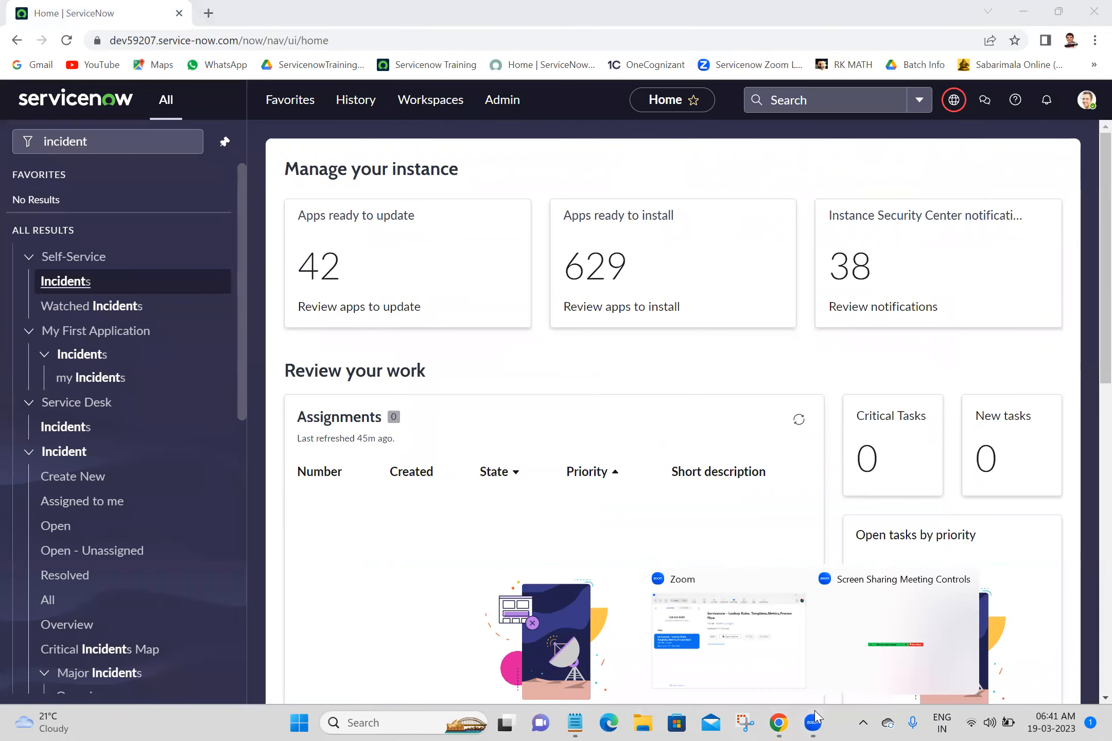
pyautogui.click(736, 623)
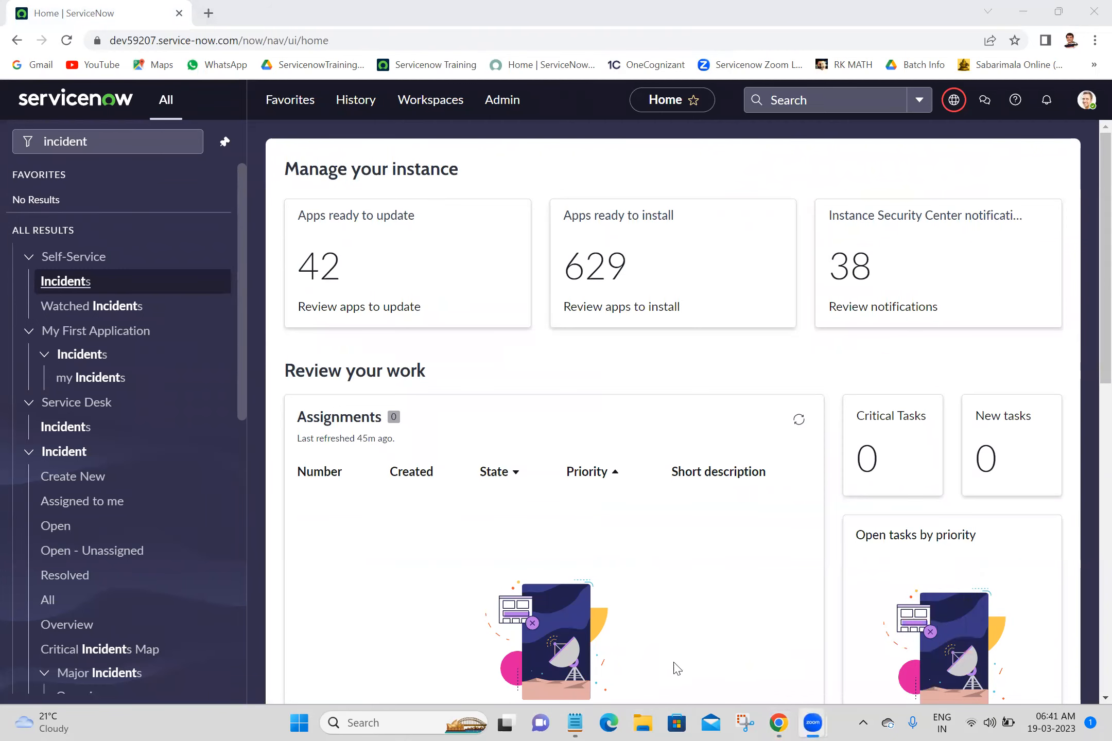
# Step: Switch to the Batch 18 notes in Notepad, add a "Metrics:" heading underlined with dashes after the Templates notes, and save the file
pyautogui.click(569, 723)
pyautogui.click(61, 386)
pyautogui.write('Met')
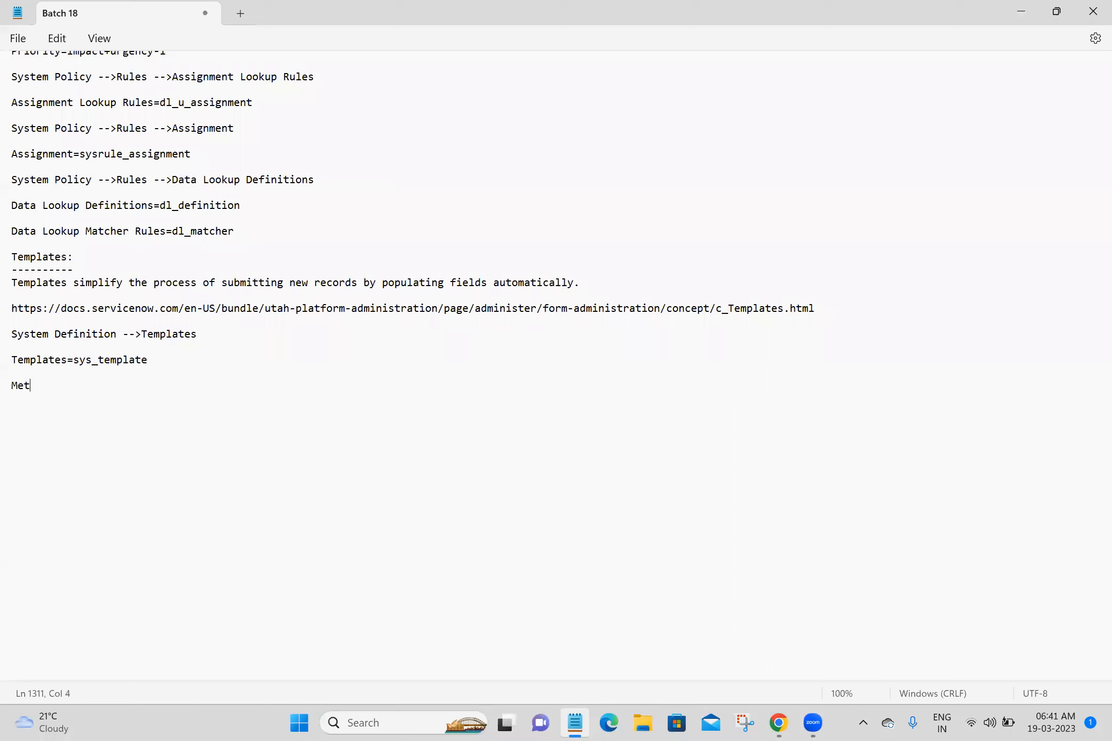
pyautogui.write('rics:')
pyautogui.press('Return')
pyautogui.write('--------')
pyautogui.press('Return')
pyautogui.hotkey('ctrl', 's')
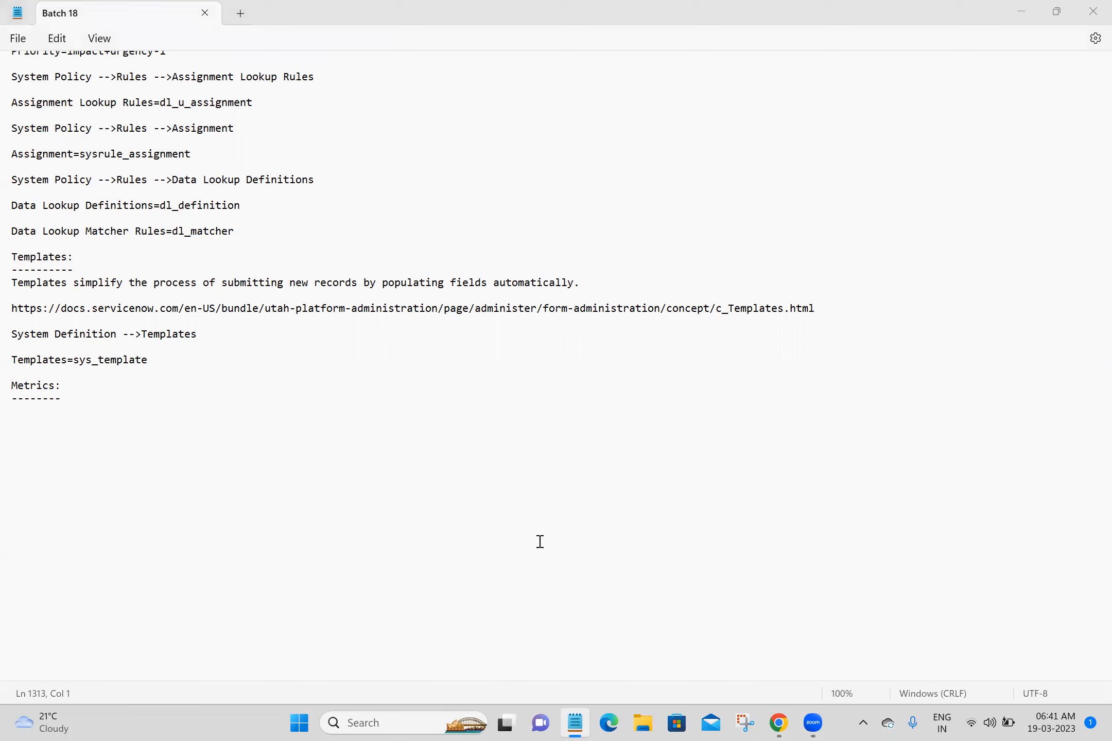
# Step: Switch to Chrome and search Google for "metrics in servicenow" in a new tab
pyautogui.click(778, 723)
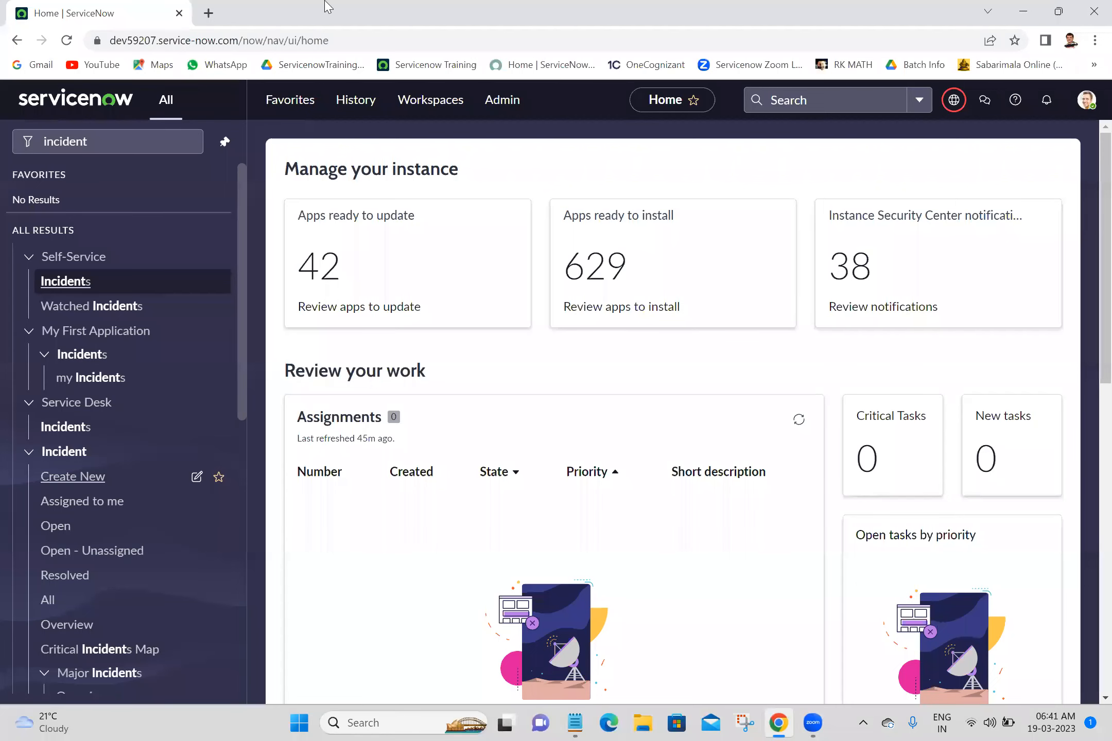
pyautogui.click(208, 14)
pyautogui.click(226, 43)
pyautogui.write('metyr')
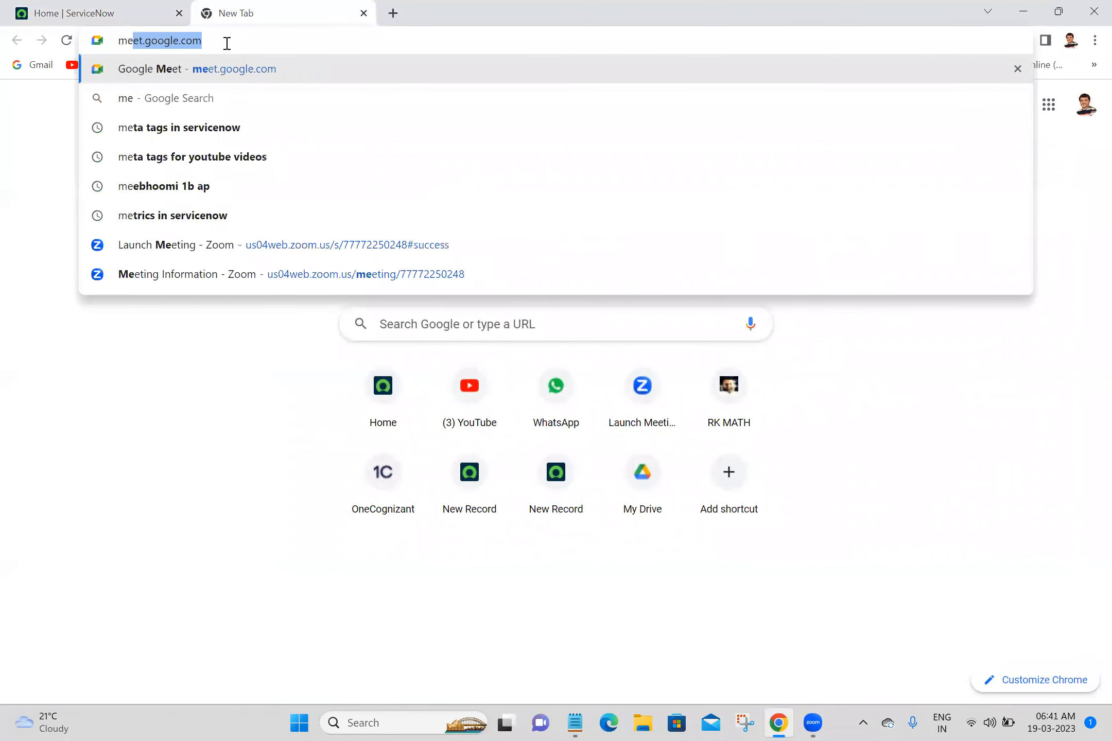
pyautogui.press('BackSpace')
pyautogui.press('BackSpace')
pyautogui.press('BackSpace')
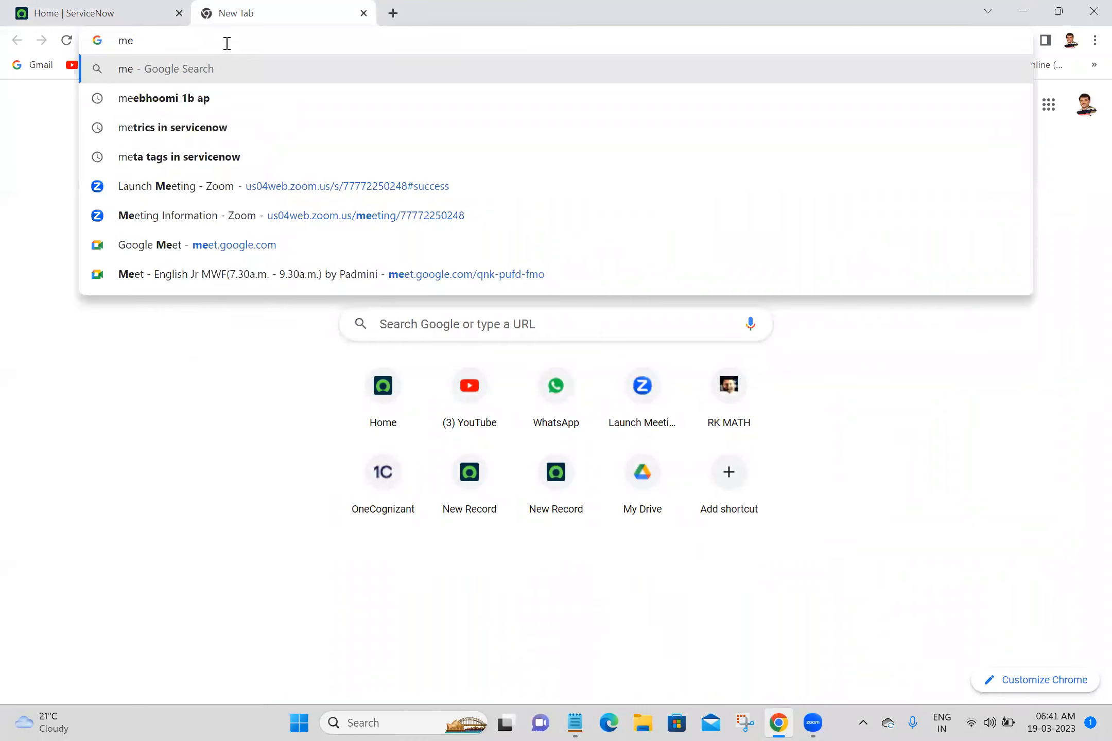
pyautogui.write('trics in')
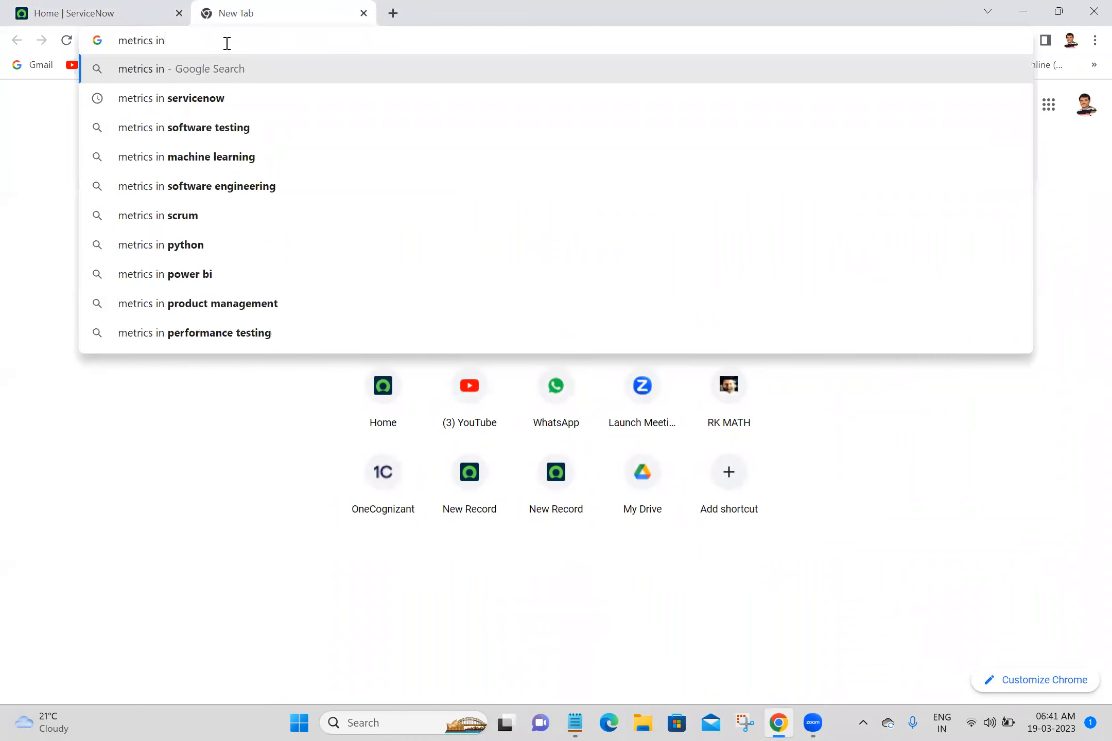
pyautogui.click(215, 101)
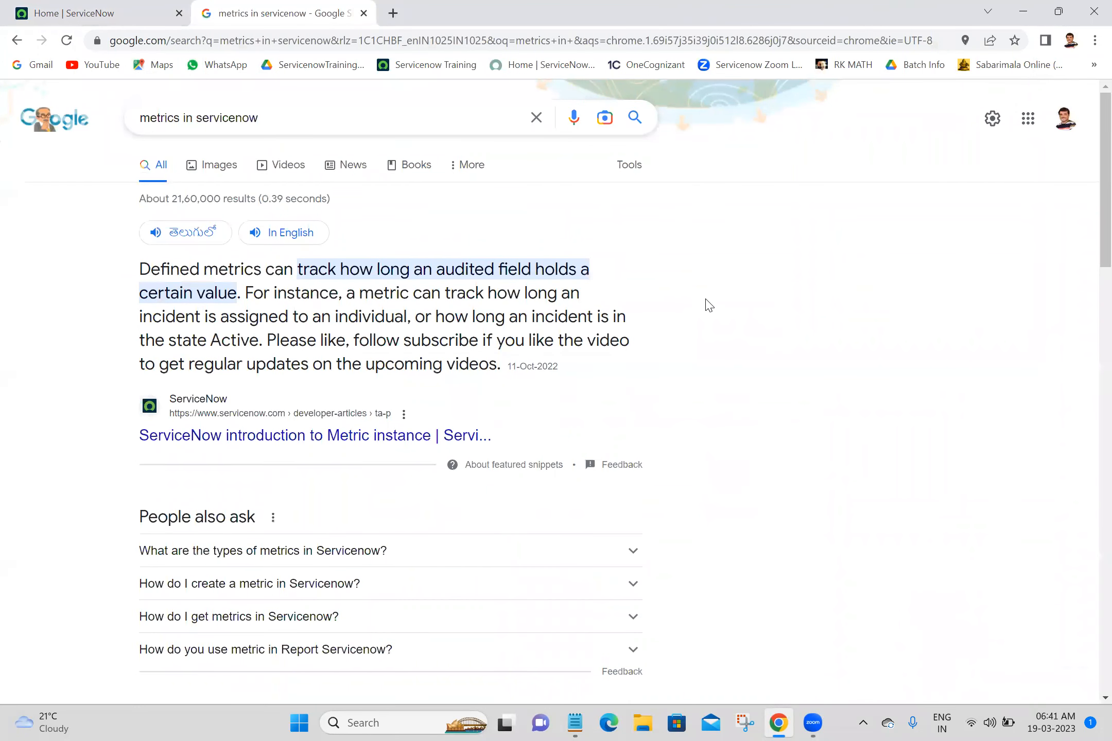
# Step: Open the Metrics product documentation result in a separate tab and dismiss its login prompt
pyautogui.scroll(-5, 710, 306)
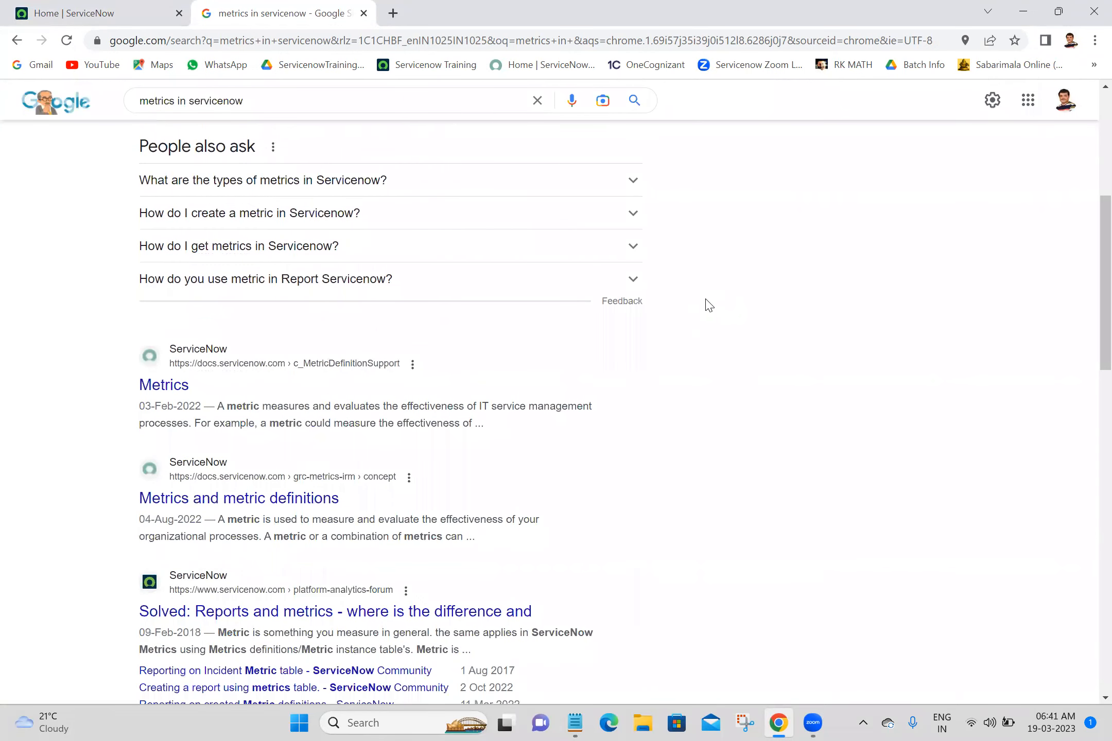
pyautogui.middleClick(153, 390)
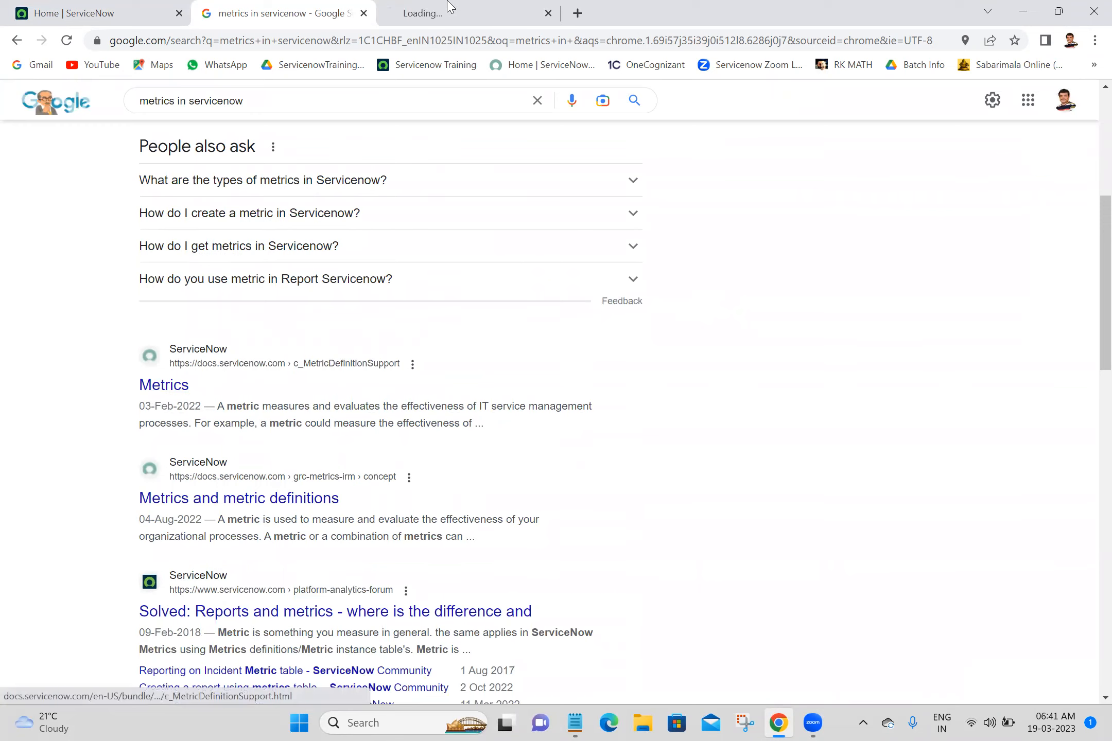
pyautogui.click(448, 7)
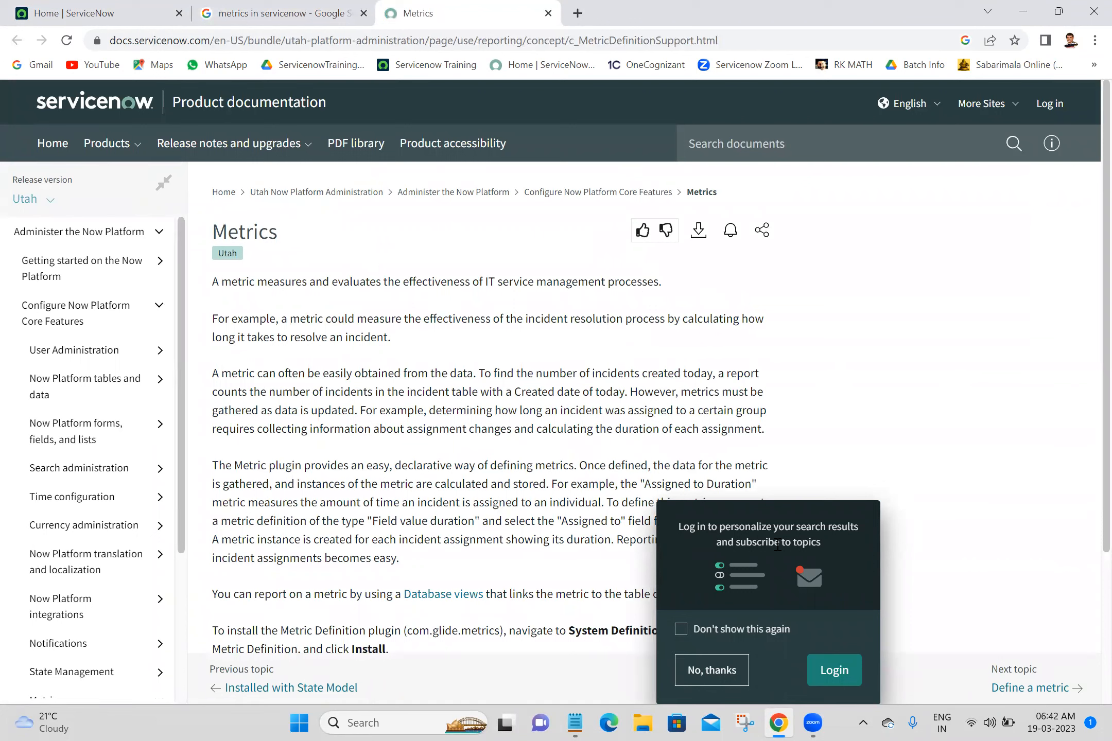
pyautogui.click(692, 675)
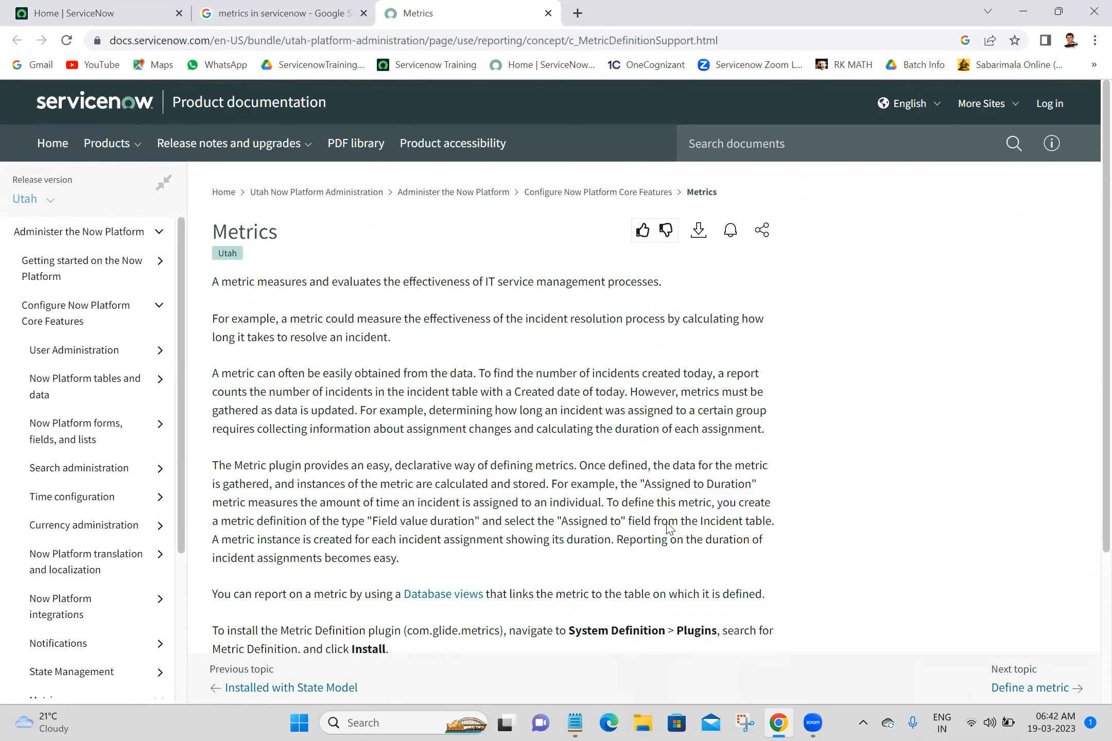
pyautogui.tripleClick(616, 288)
pyautogui.click(569, 378)
pyautogui.moveTo(568, 378); pyautogui.dragTo(416, 265)
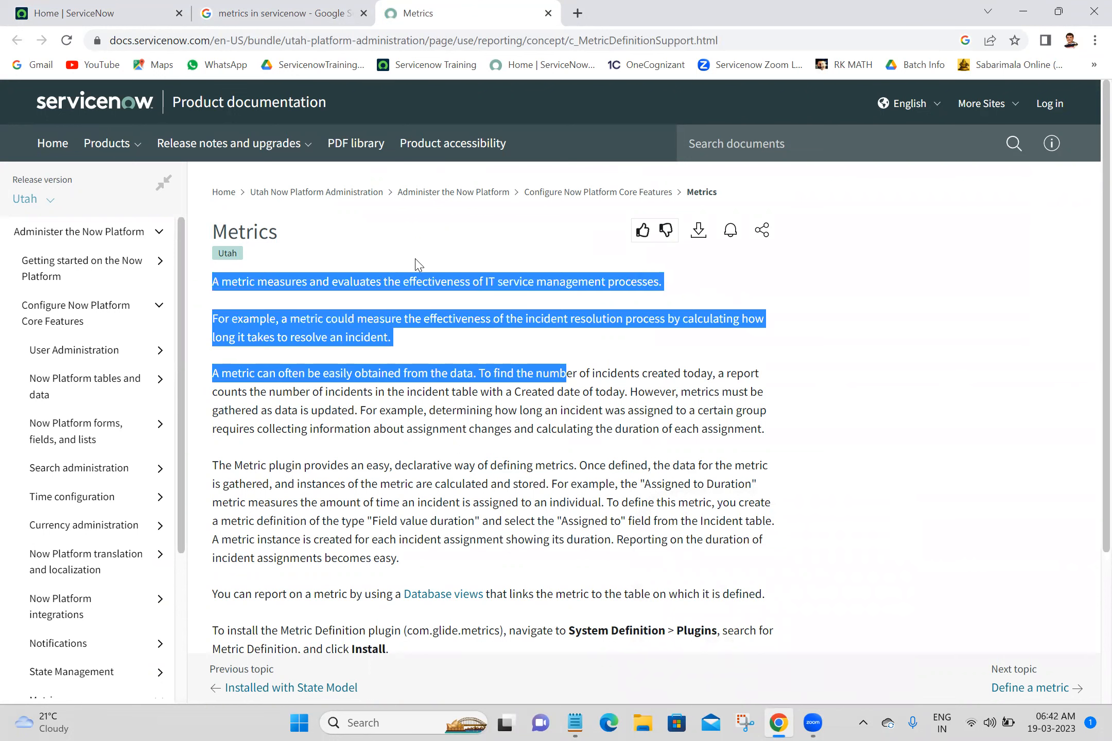
pyautogui.click(416, 265)
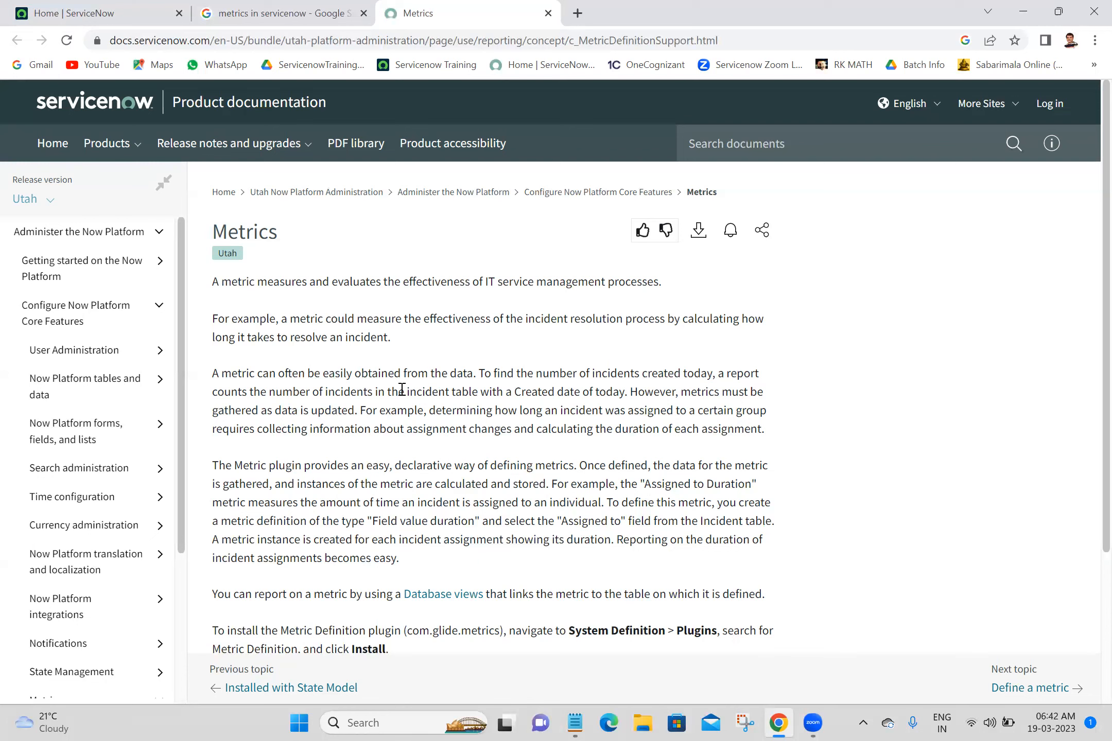
# Step: Copy the sentence defining what a metric measures and evaluates into the Notepad notes under the "Metrics:" heading
pyautogui.tripleClick(467, 281)
pyautogui.hotkey('ctrl', 'c')
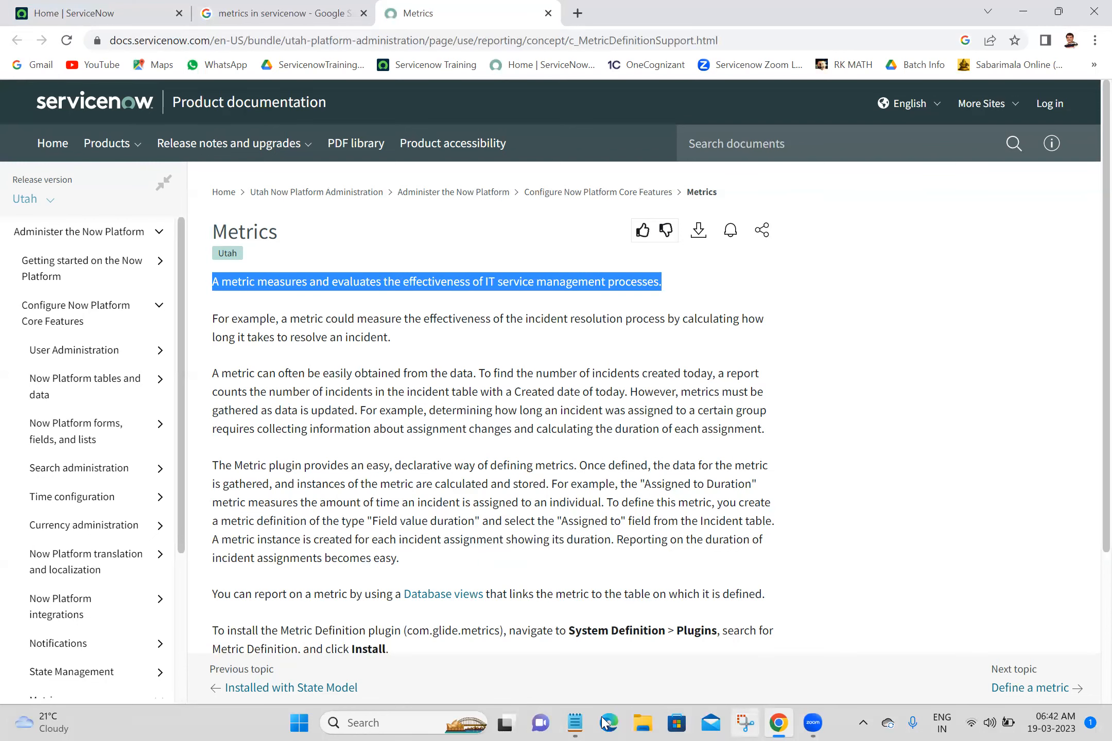
pyautogui.click(576, 723)
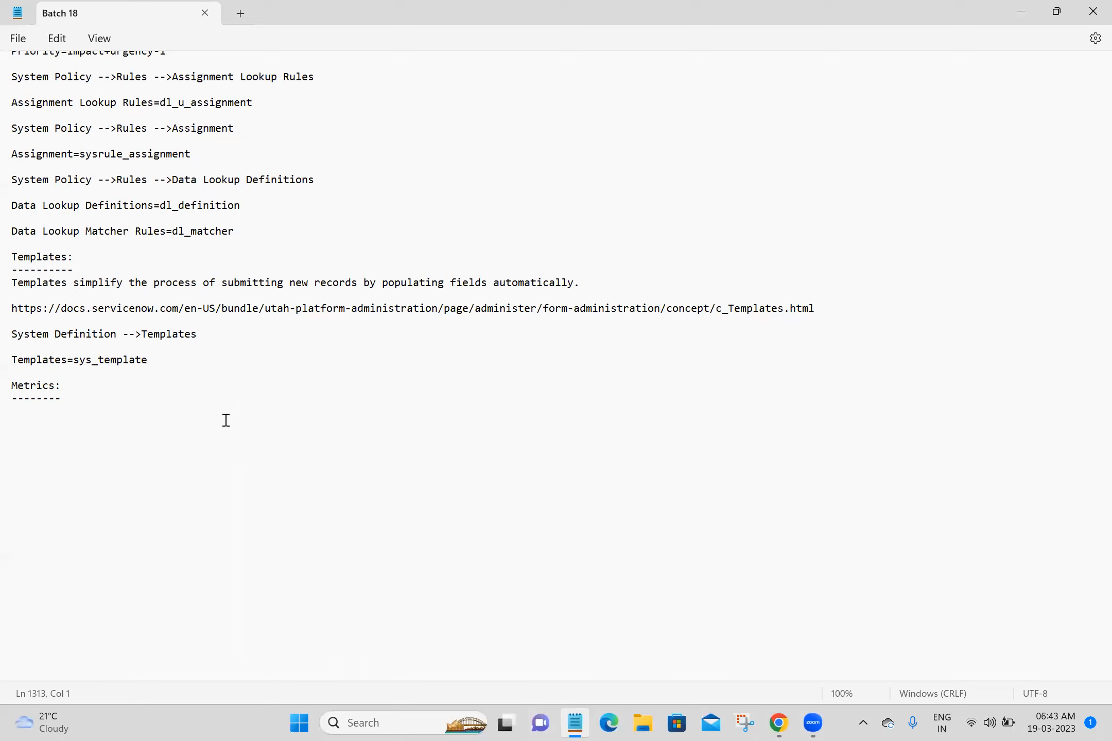
pyautogui.hotkey('ctrl', 'v')
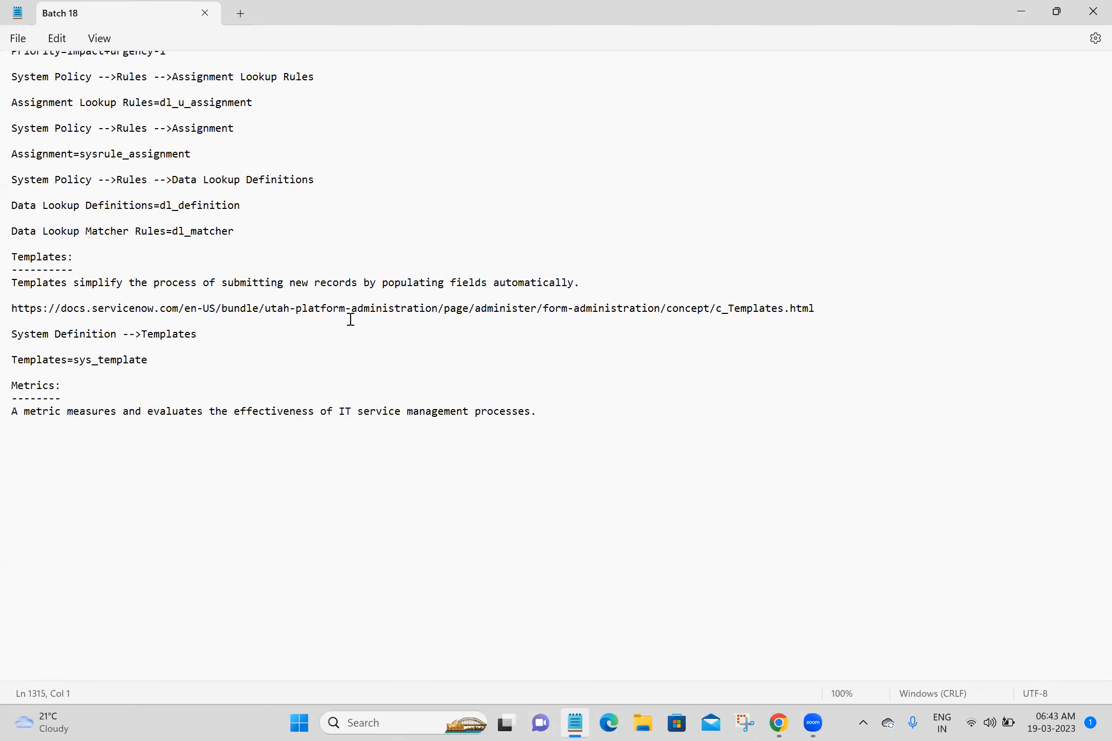
# Step: Switch back to the Metrics documentation in Chrome and examine the example about measuring the incident resolution process
pyautogui.hotkey('alt', 'Tab')
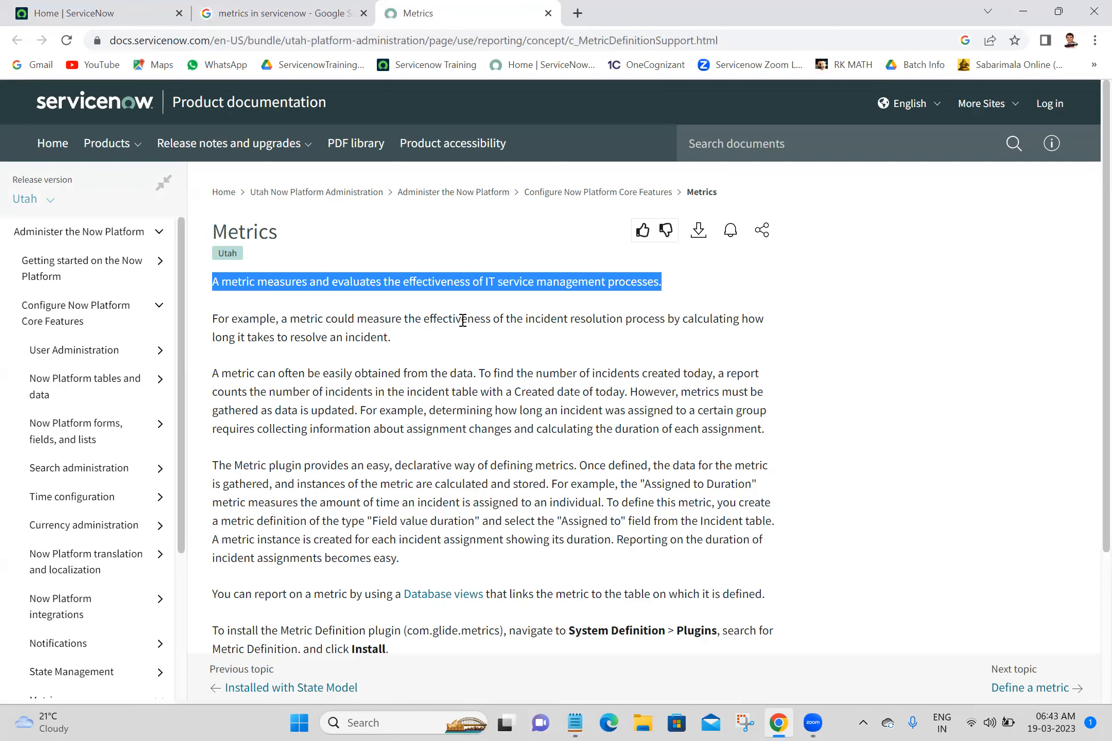
pyautogui.tripleClick(604, 325)
pyautogui.click(548, 371)
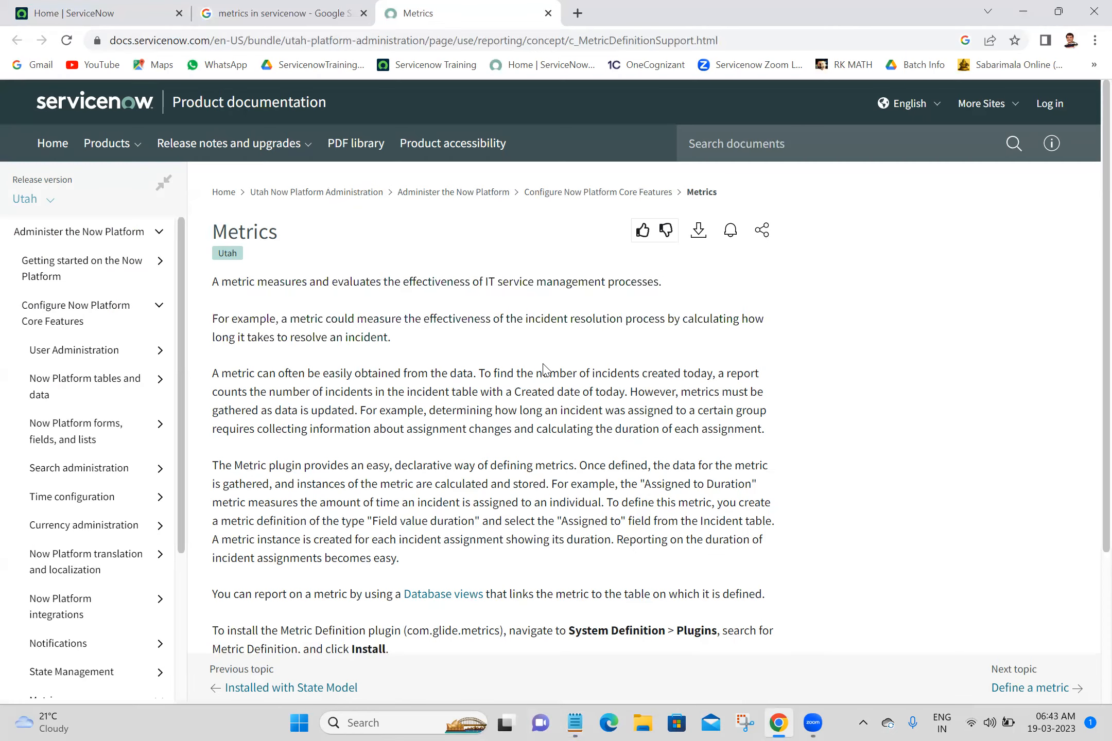
pyautogui.tripleClick(404, 341)
pyautogui.click(405, 341)
pyautogui.tripleClick(352, 337)
pyautogui.click(493, 352)
pyautogui.tripleClick(370, 332)
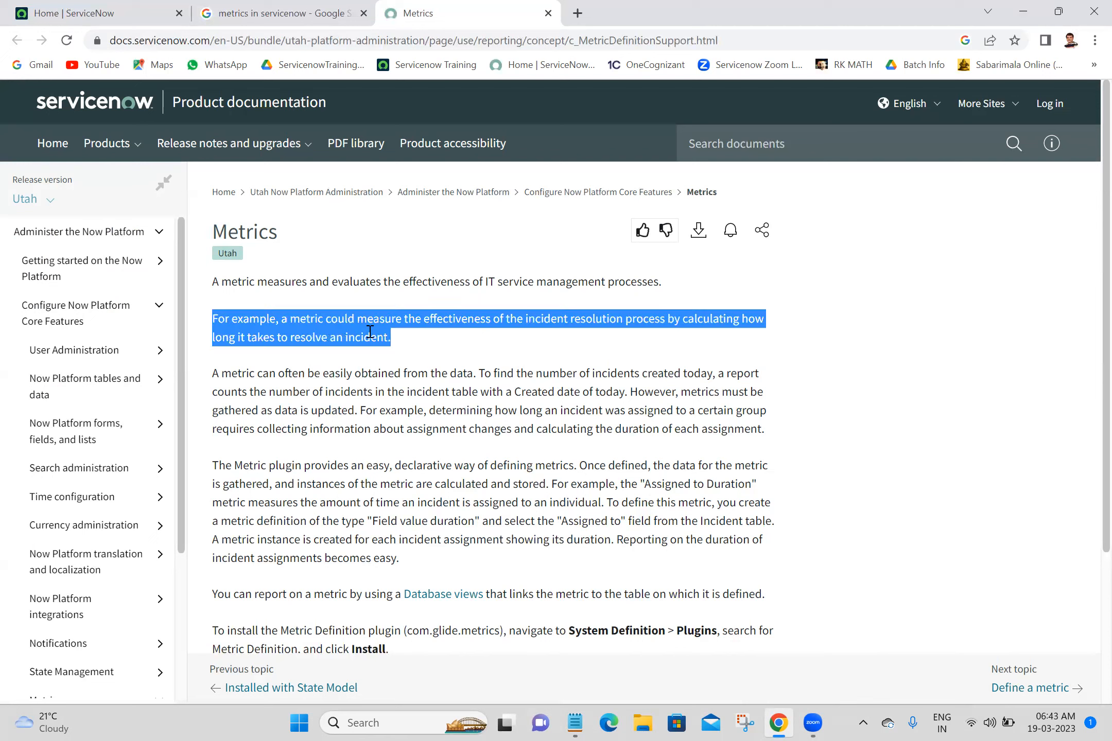
pyautogui.click(471, 364)
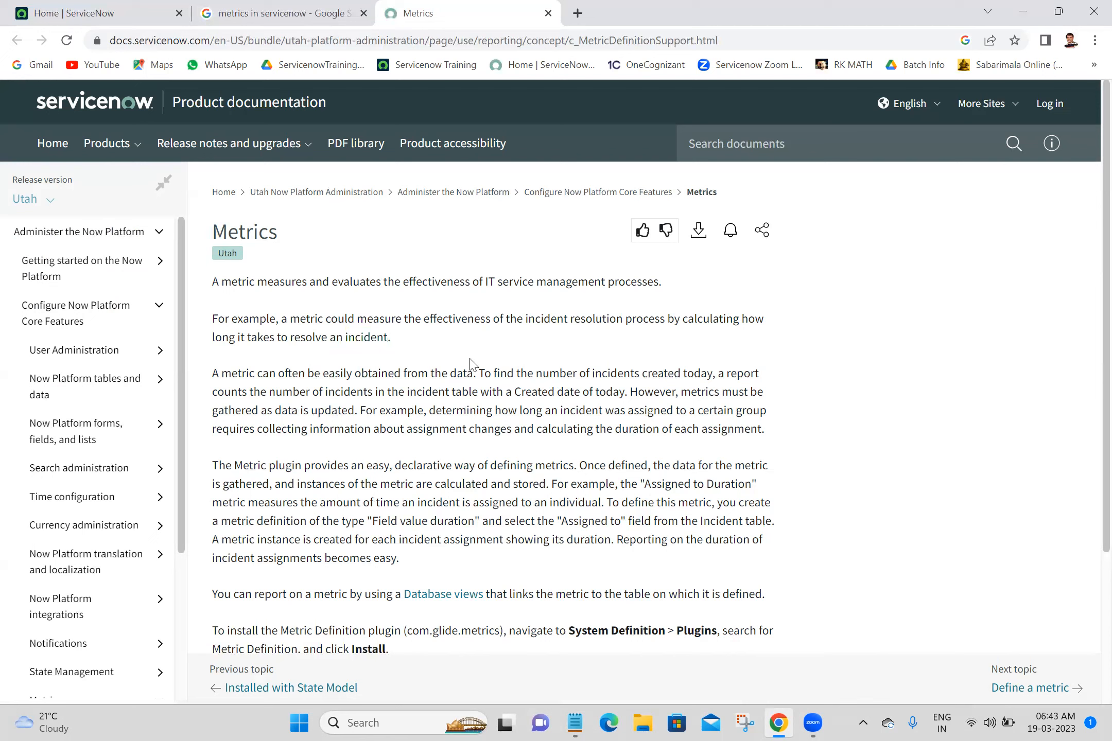
# Step: Copy the Metrics documentation page's address into the Notepad notes below the metric definition and add blank lines after it
pyautogui.click(737, 42)
pyautogui.hotkey('ctrl', 'c')
pyautogui.click(738, 44)
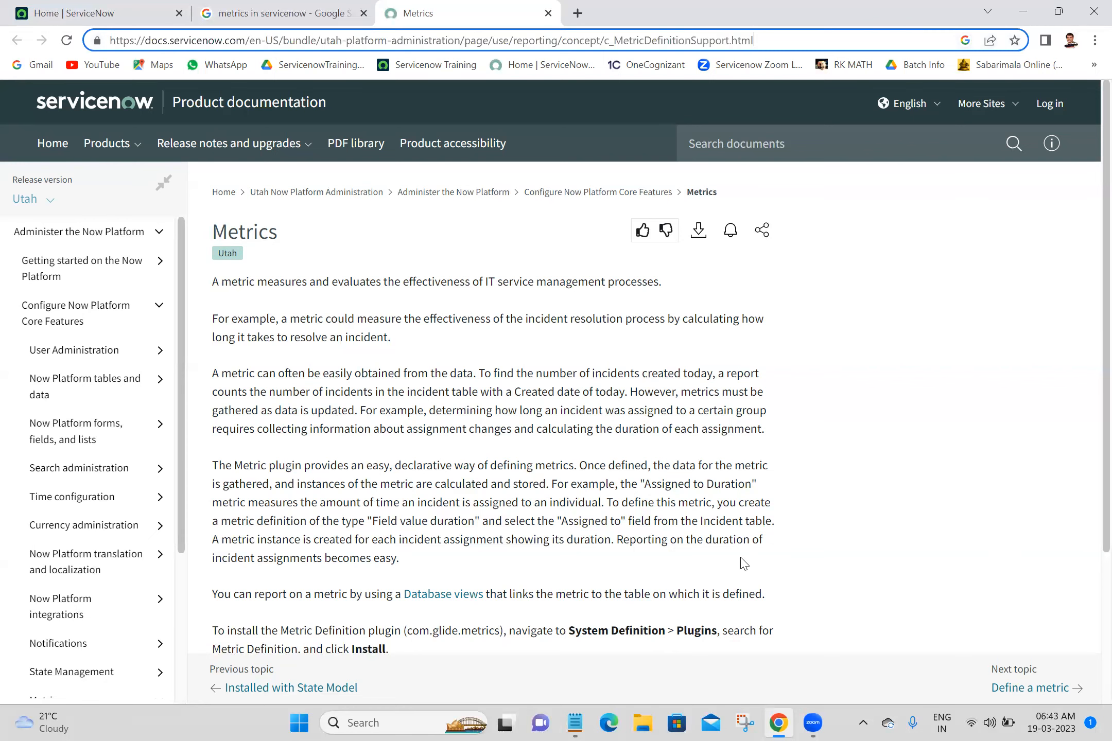
pyautogui.click(585, 723)
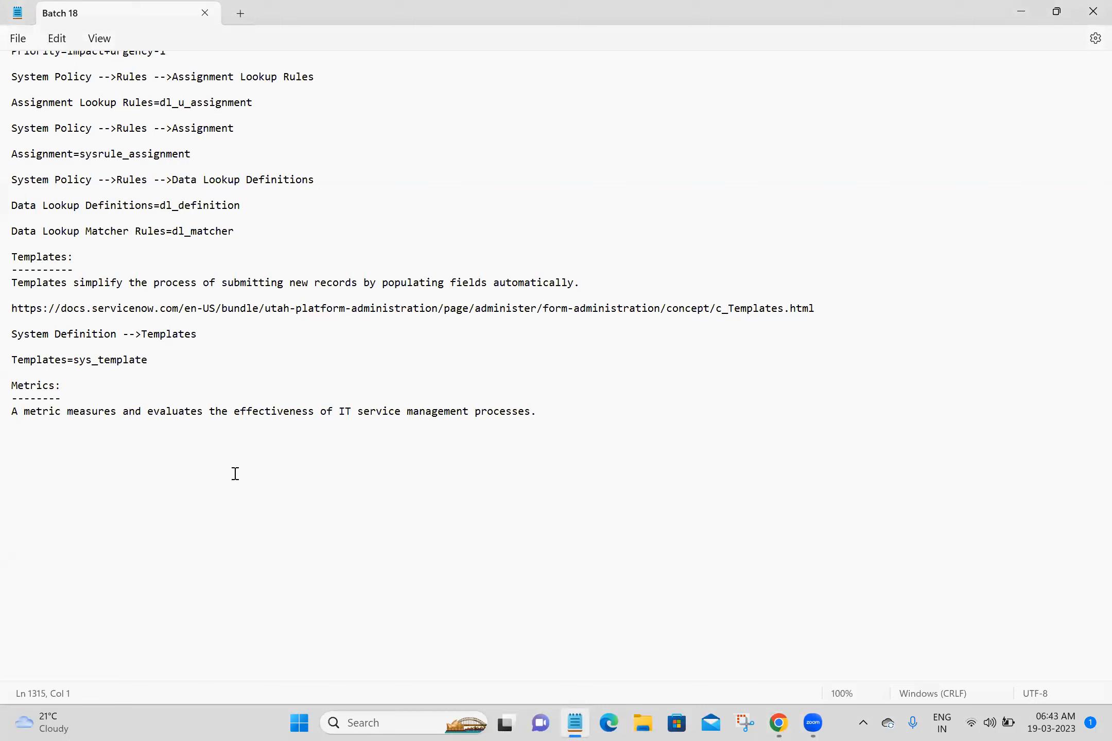
pyautogui.hotkey('ctrl', 'v')
pyautogui.press('Return')
pyautogui.press('Return')
pyautogui.press('Return')
pyautogui.press('Return')
pyautogui.press('Return')
pyautogui.press('Return')
pyautogui.press('Return')
pyautogui.press('Return')
pyautogui.press('Return')
pyautogui.press('Return')
pyautogui.press('Return')
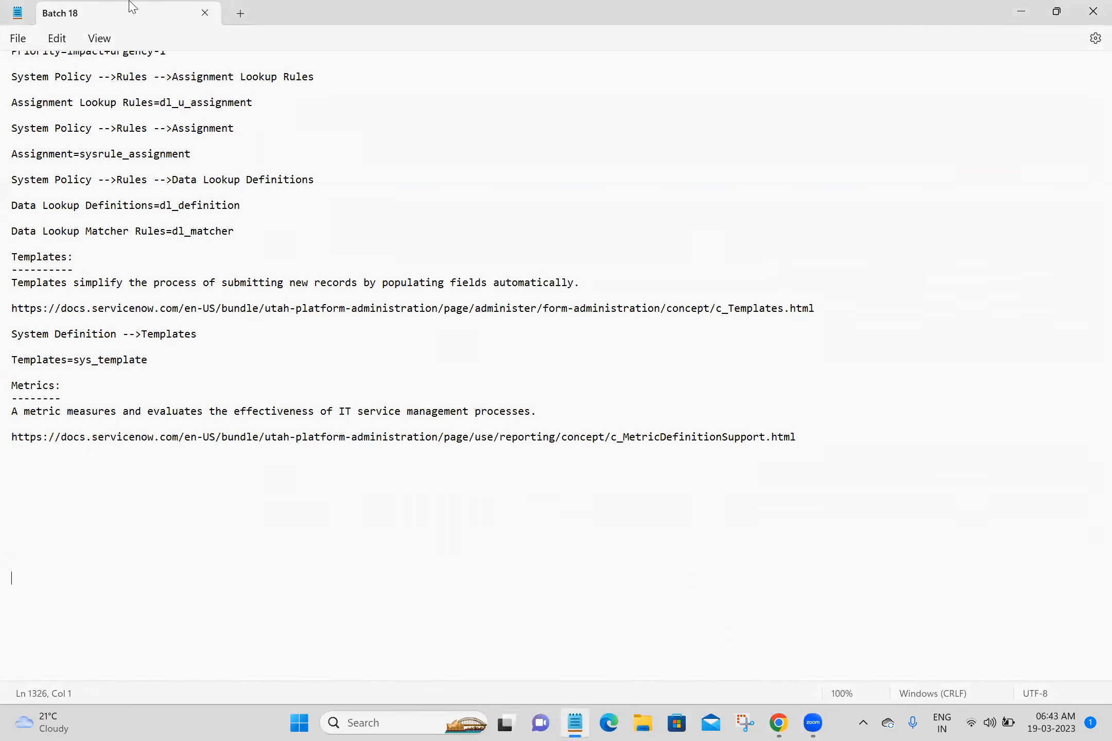
# Step: Filter the ServiceNow navigator in Chrome by "metrics" and add the lines "Metrics -->Definitions" and "Metric Definition=" to the Notepad notes
pyautogui.hotkey('alt', 'Tab')
pyautogui.click(145, 147)
pyautogui.write('metrics')
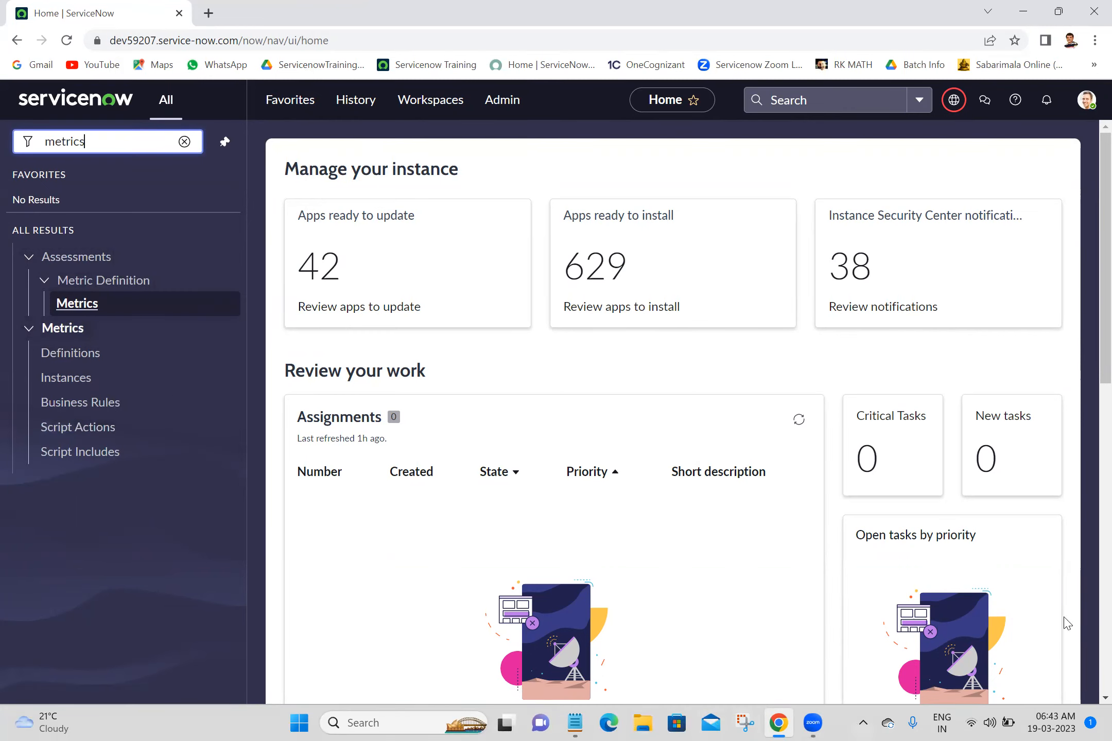
pyautogui.click(575, 723)
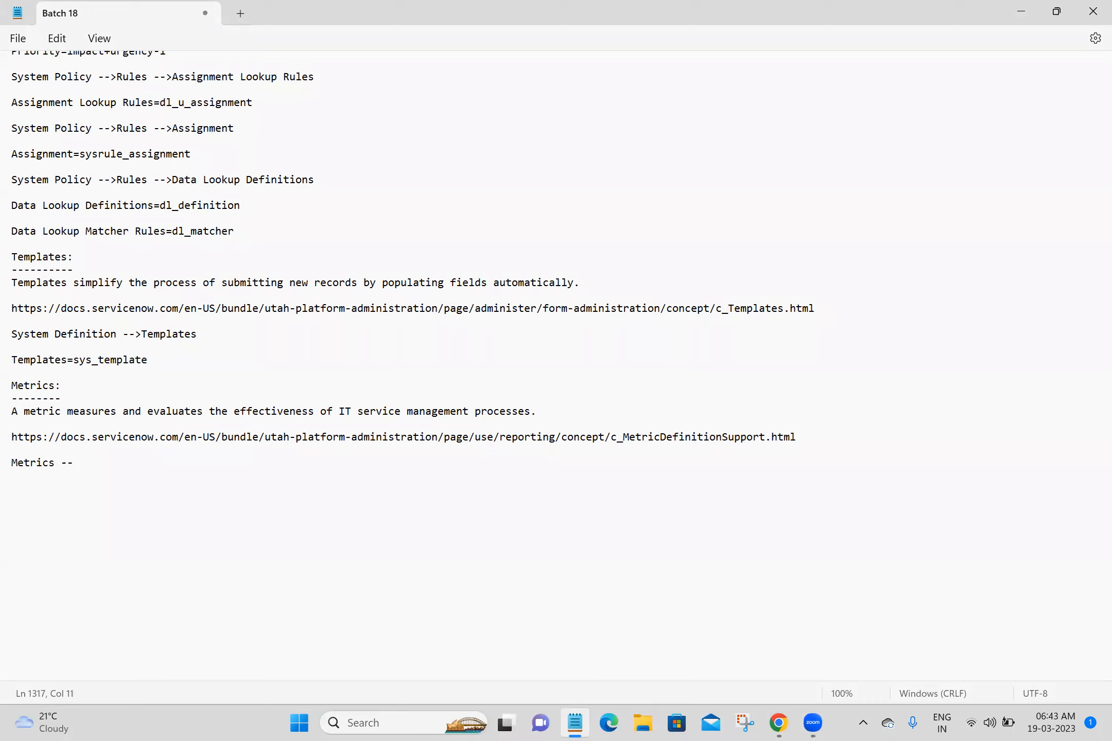
pyautogui.write('ition=')
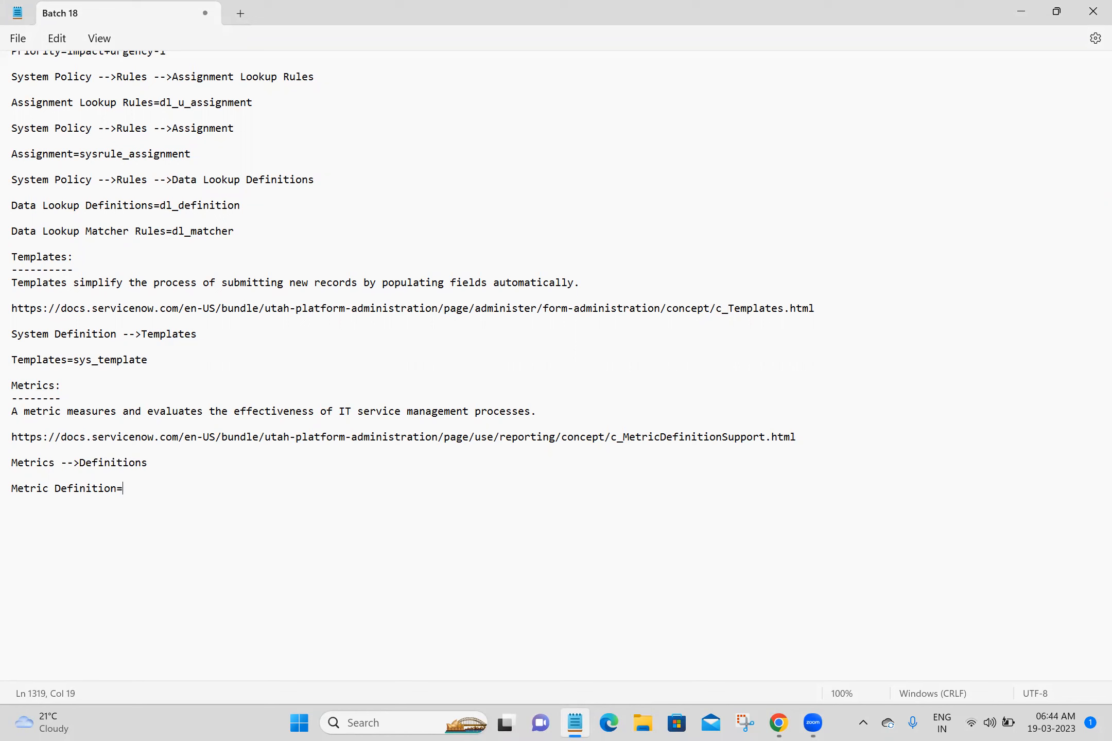
# Step: Open the Metrics Definitions list in Chrome and copy the table name metric_definition from its address into the Notepad notes after "Metric Definition="
pyautogui.click(779, 723)
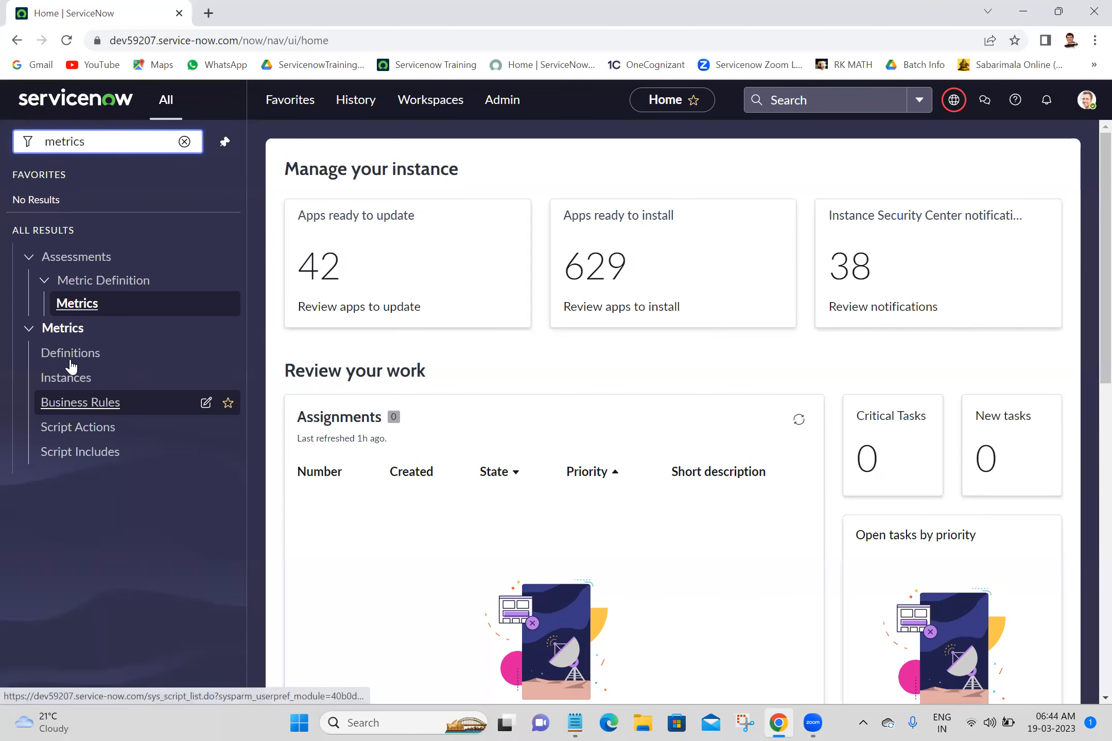
pyautogui.click(70, 362)
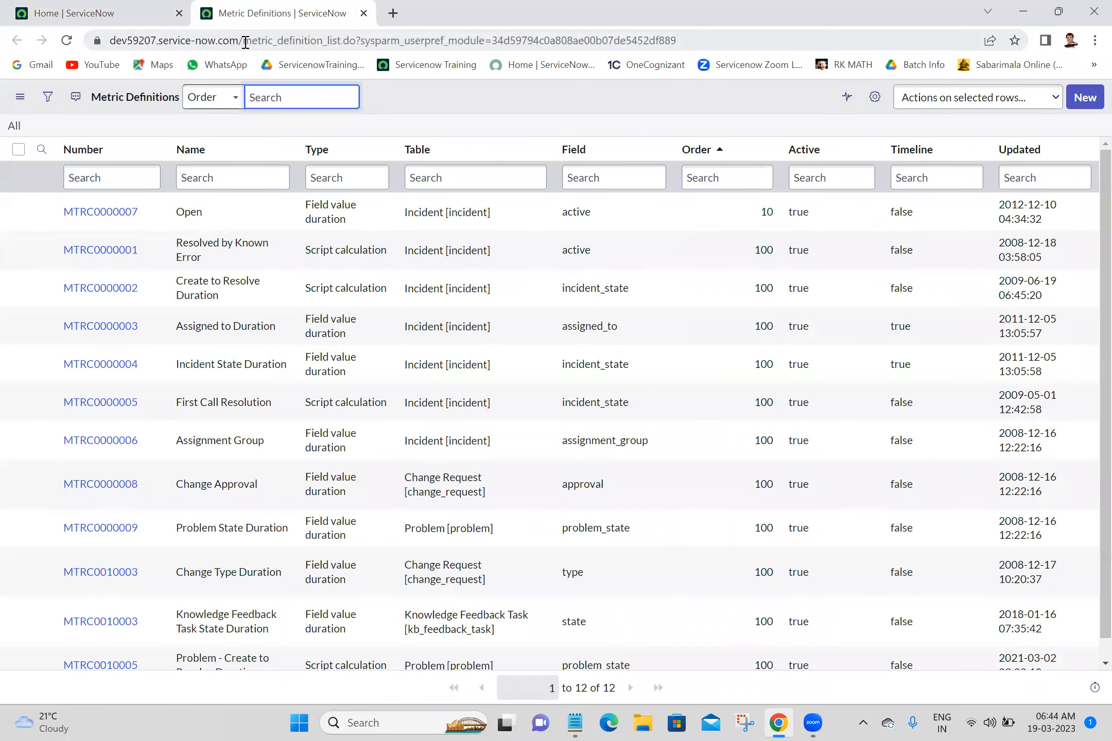
pyautogui.moveTo(245, 43); pyautogui.dragTo(324, 45)
pyautogui.hotkey('ctrl', 'c')
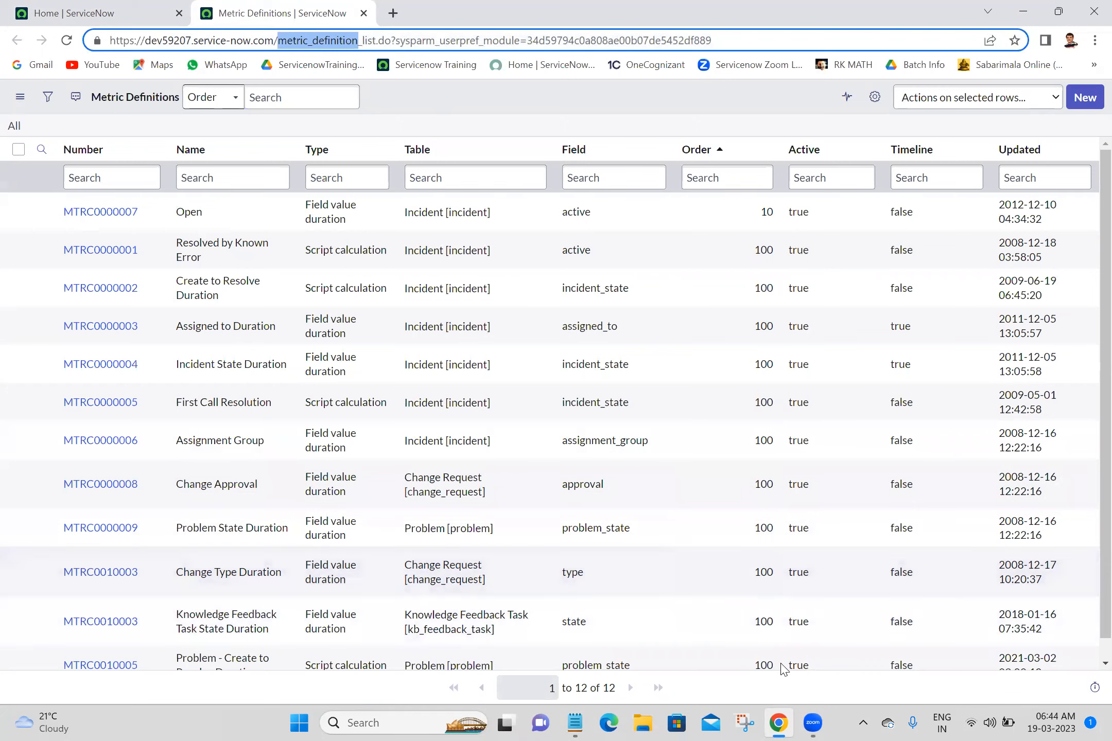
pyautogui.click(575, 723)
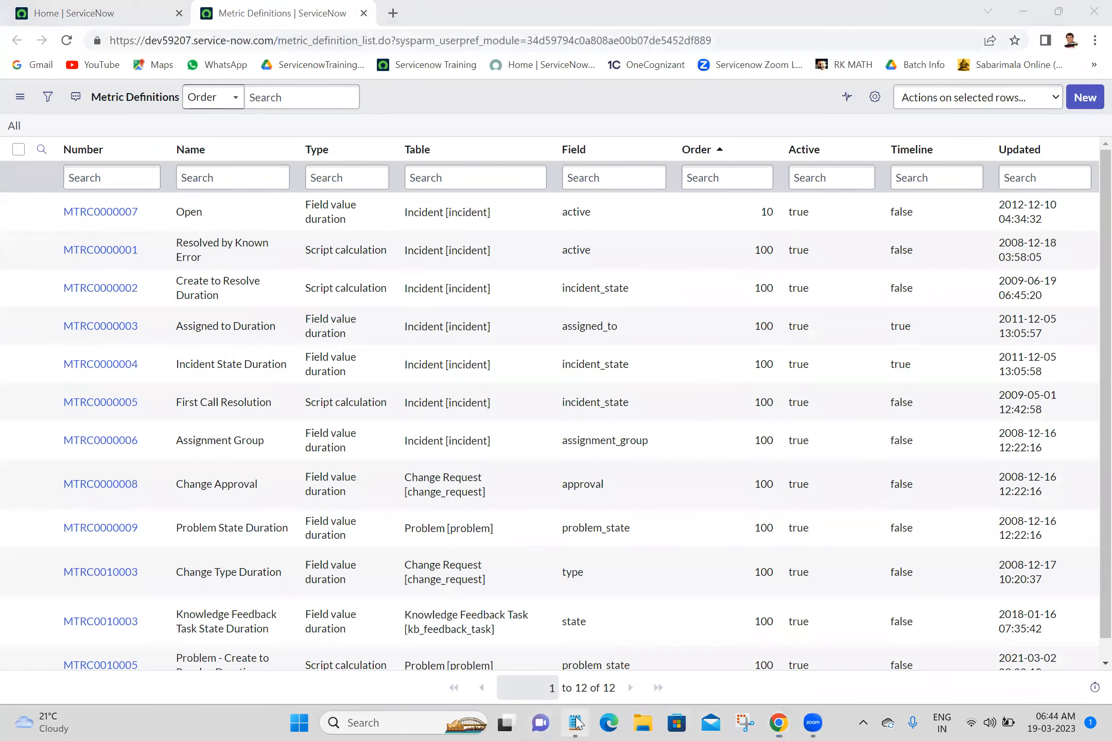
pyautogui.hotkey('ctrl', 'v')
pyautogui.press('Return')
pyautogui.press('Return')
pyautogui.press('Return')
pyautogui.press('Return')
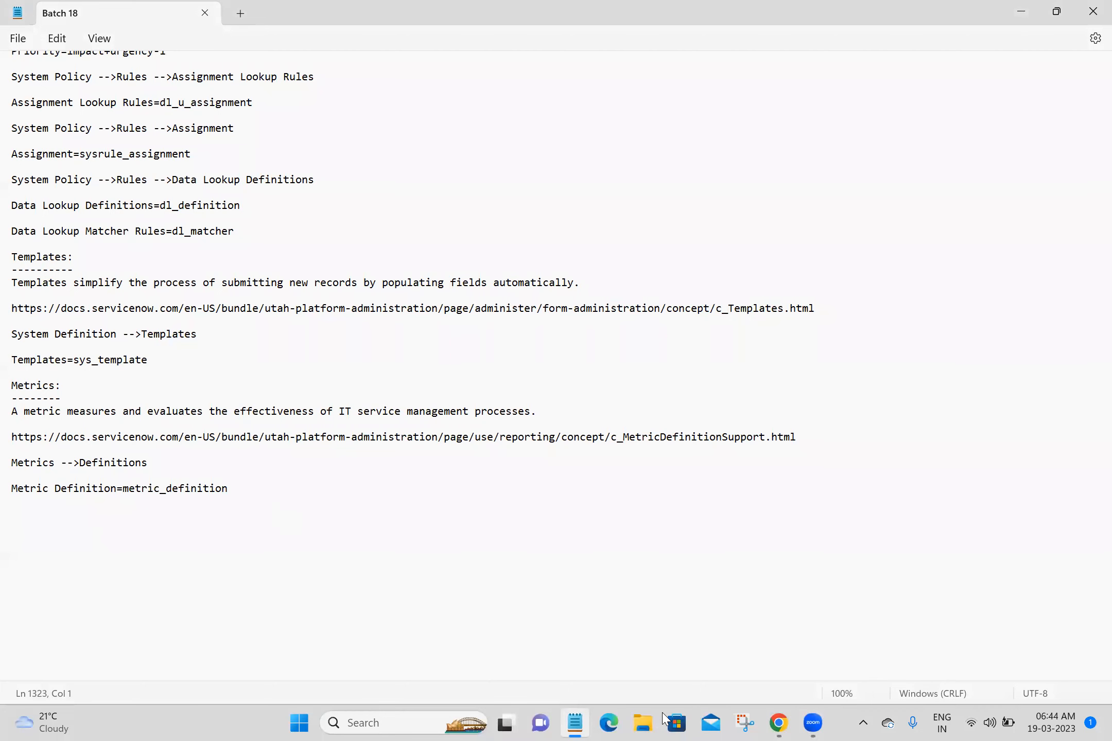
# Step: Return to Chrome, list all incidents by entering incident.LIST in the ServiceNow navigator, and open incident INC0010043
pyautogui.click(779, 723)
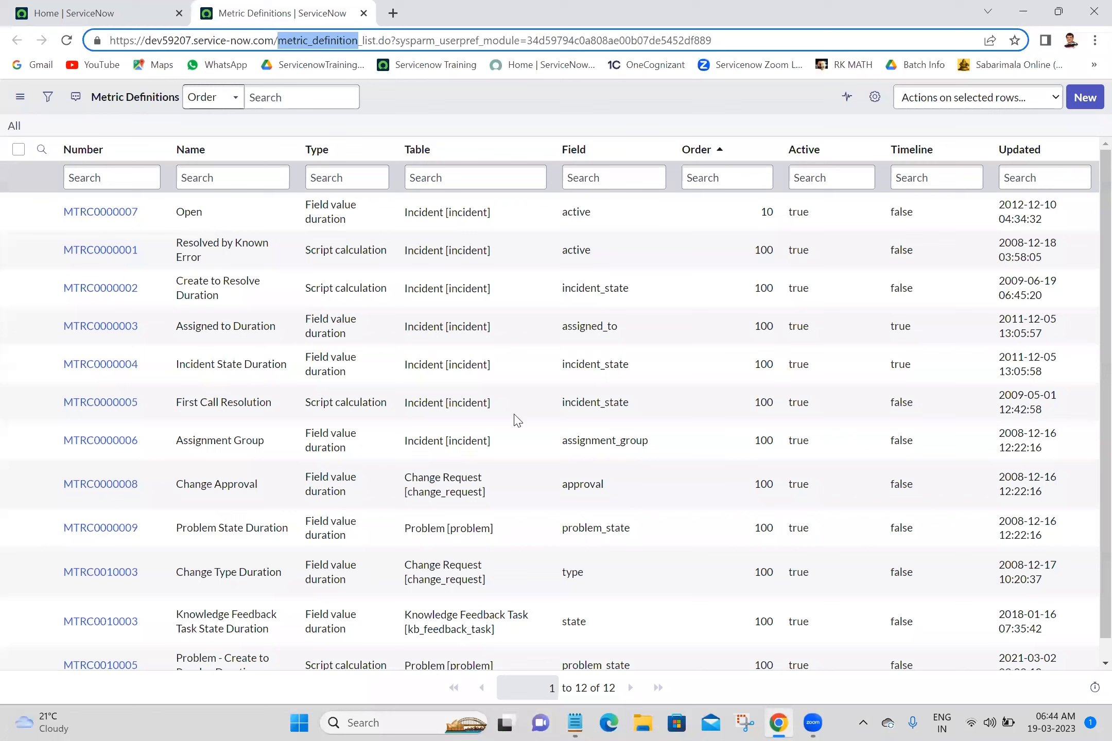
pyautogui.click(227, 262)
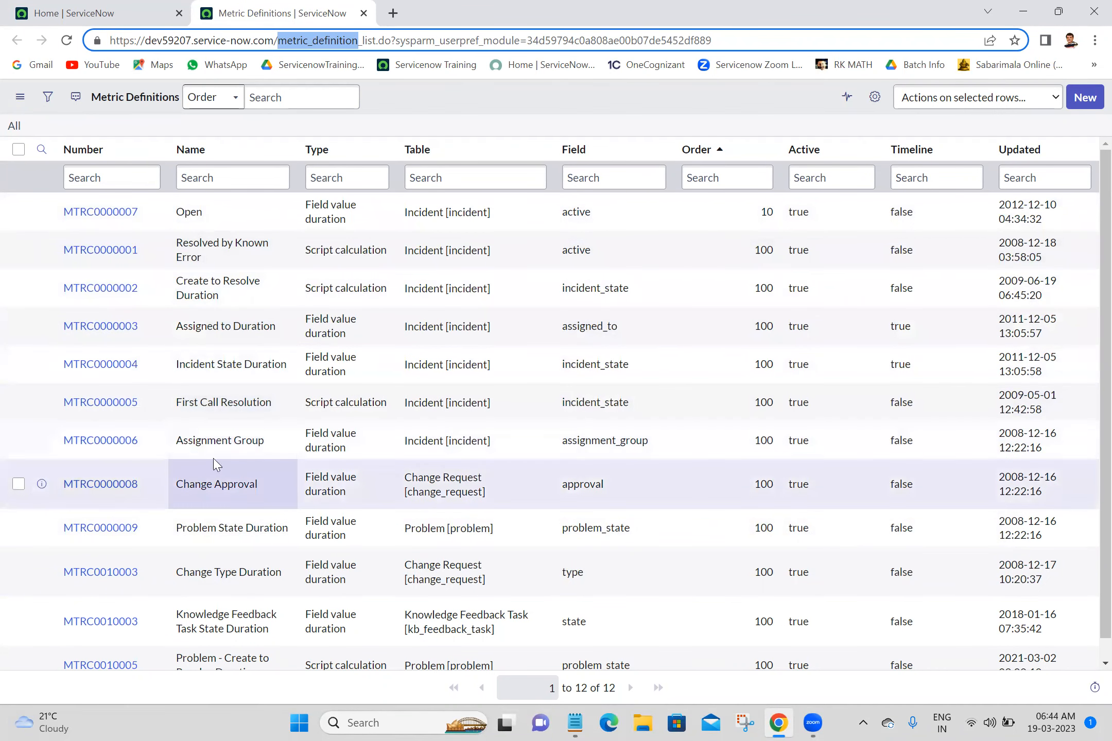
pyautogui.click(129, 8)
pyautogui.click(153, 143)
pyautogui.write('in')
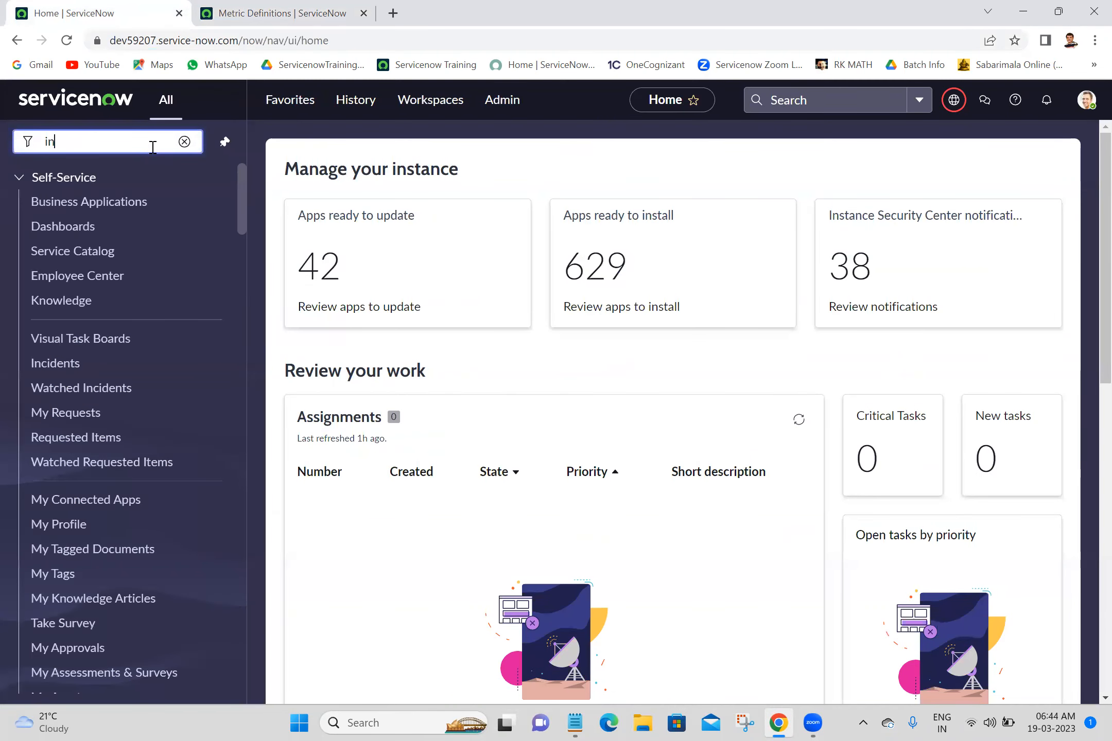
pyautogui.write('cident.LIST')
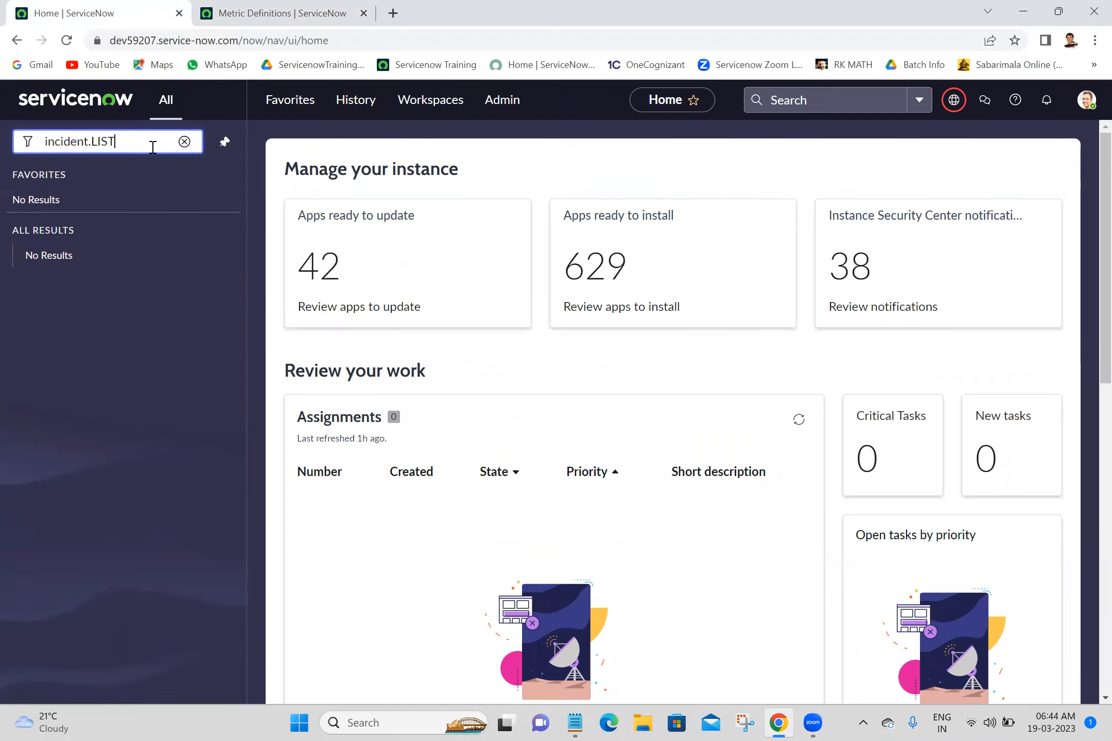
pyautogui.press('Return')
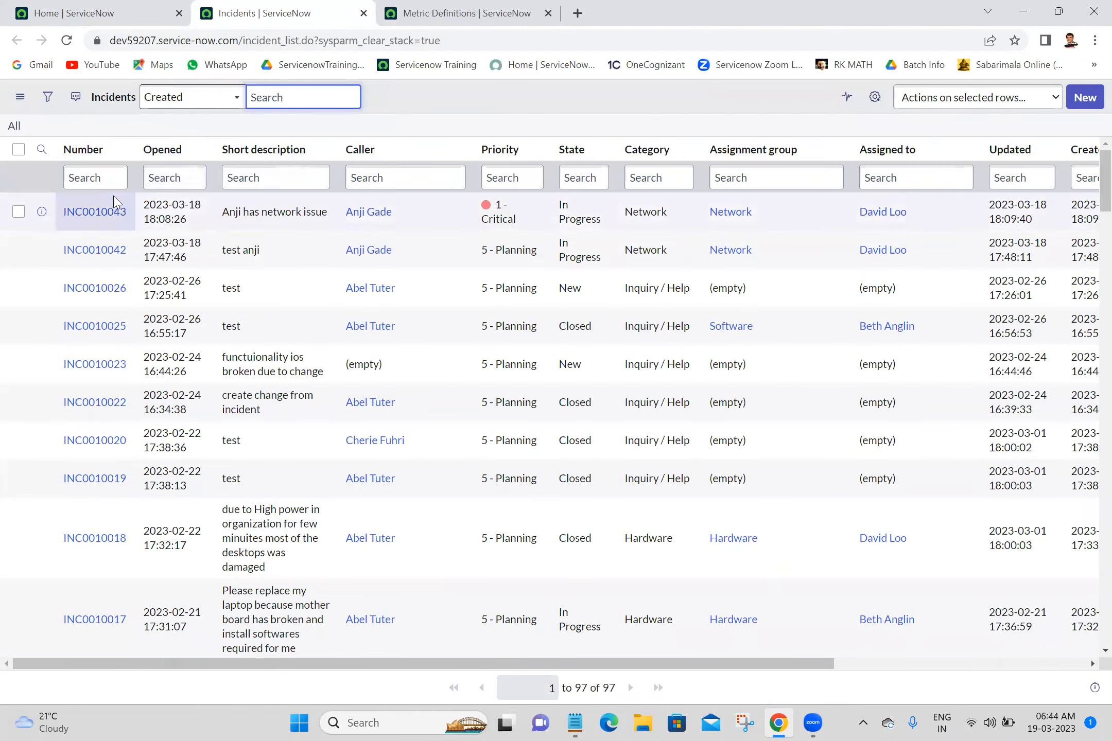
pyautogui.click(97, 213)
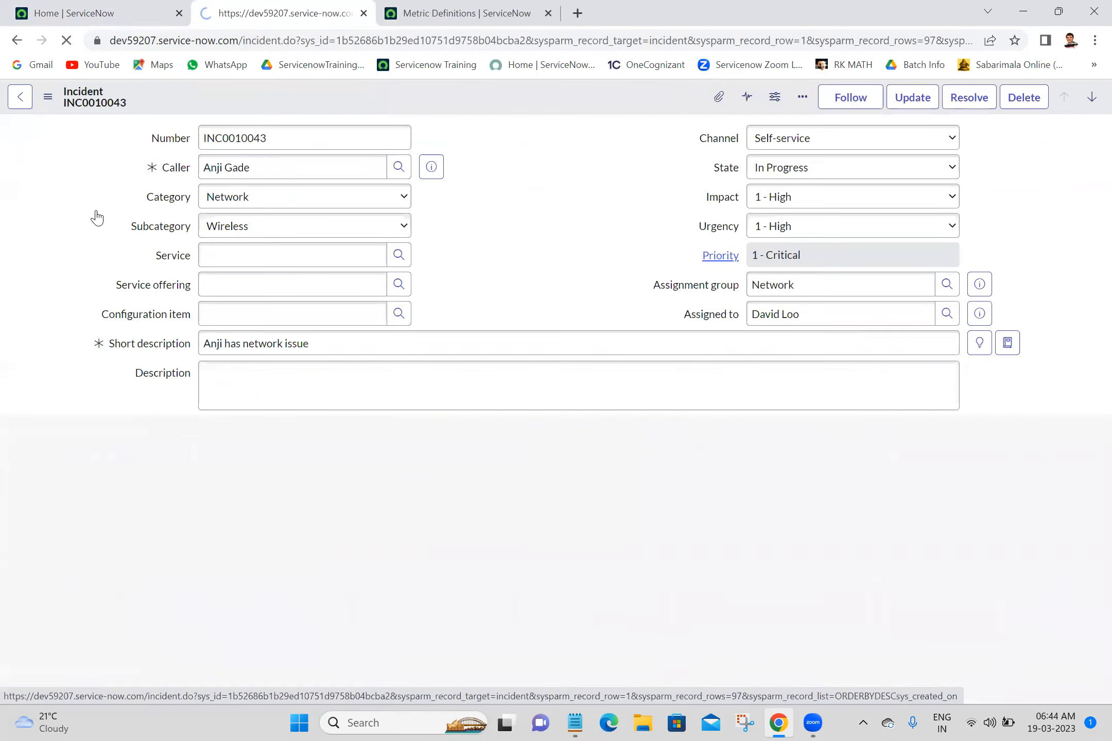
# Step: Open the related lists configuration for the Incident form from the INC0010043 record
pyautogui.scroll(-6, 1091, 477)
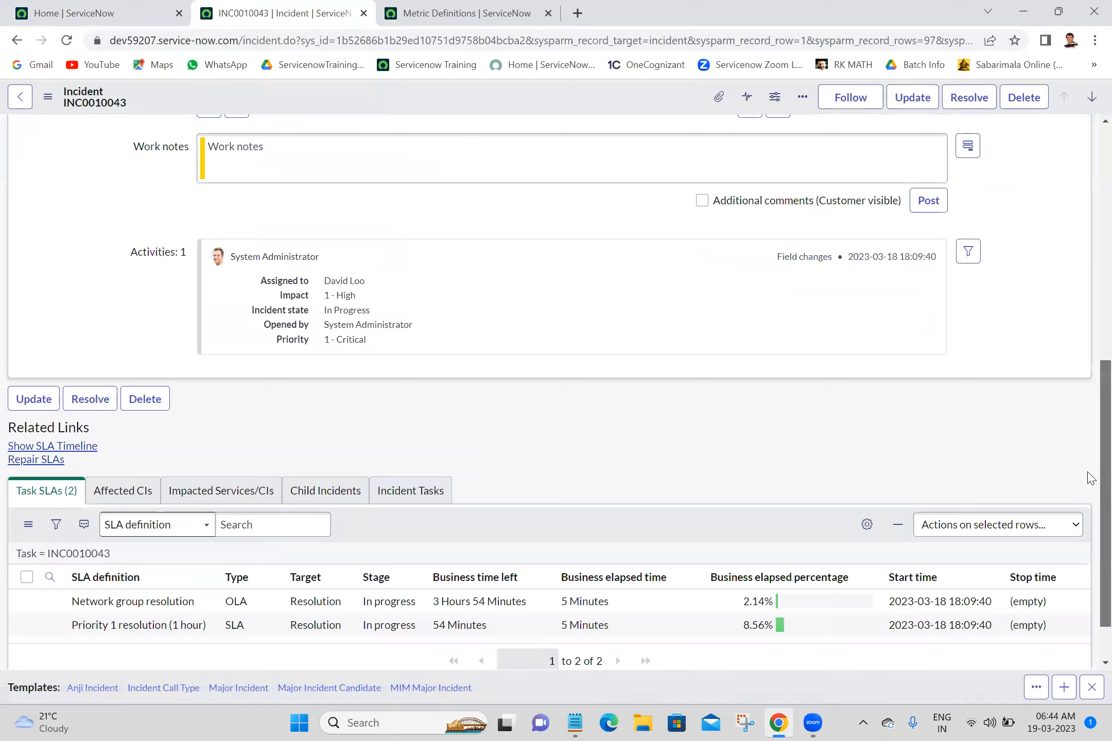
pyautogui.scroll(-1, 1090, 478)
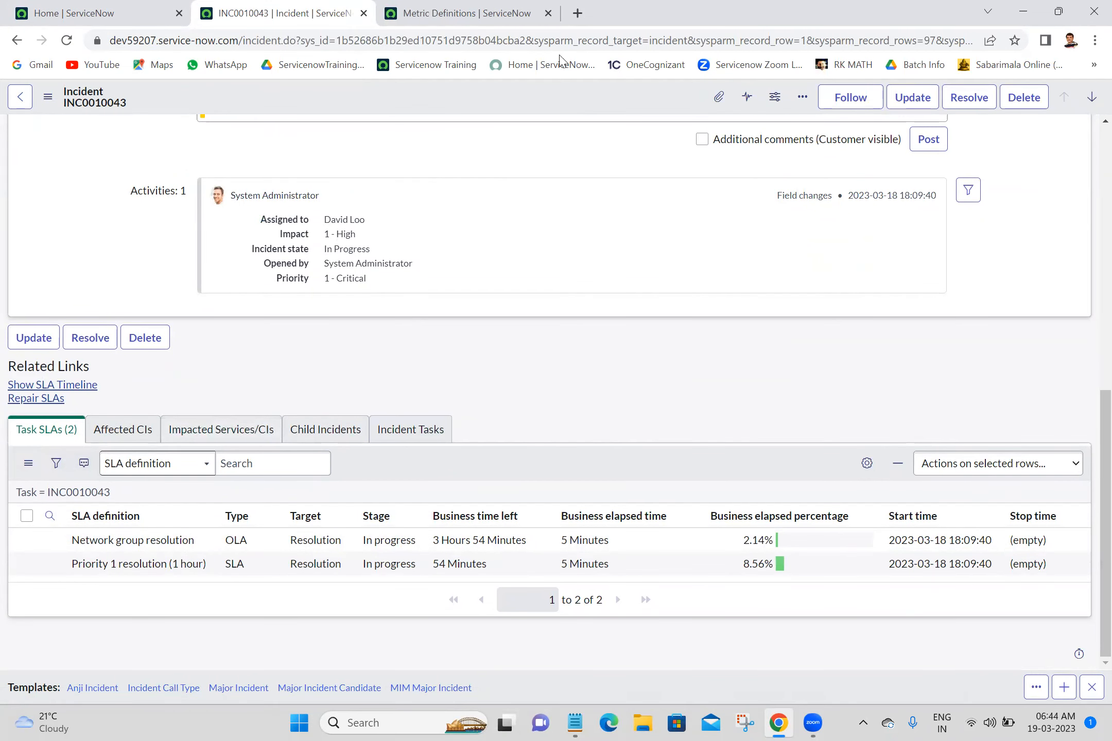
pyautogui.rightClick(570, 93)
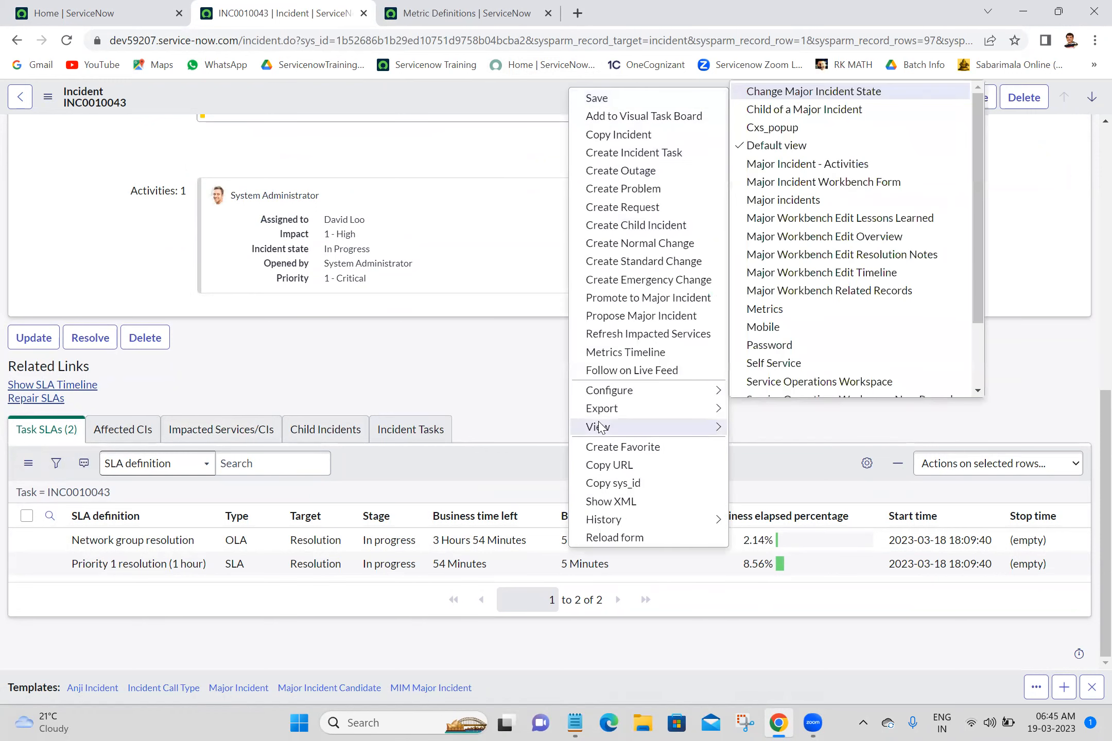
pyautogui.moveTo(715, 408)
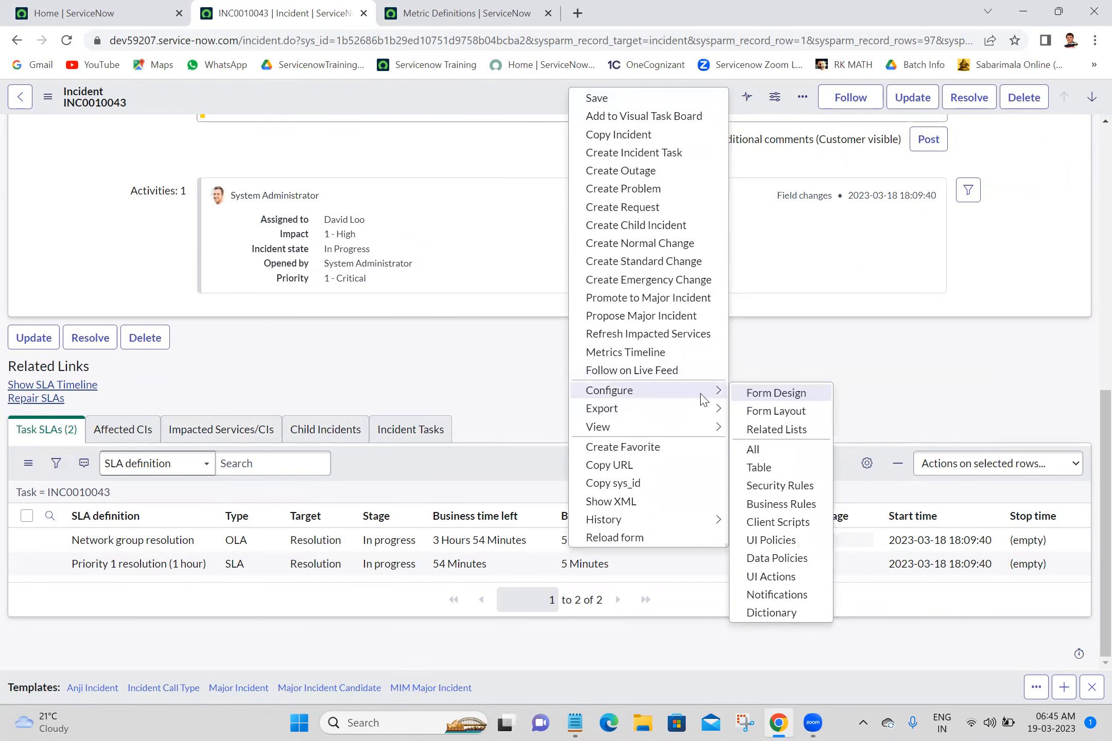
pyautogui.click(776, 430)
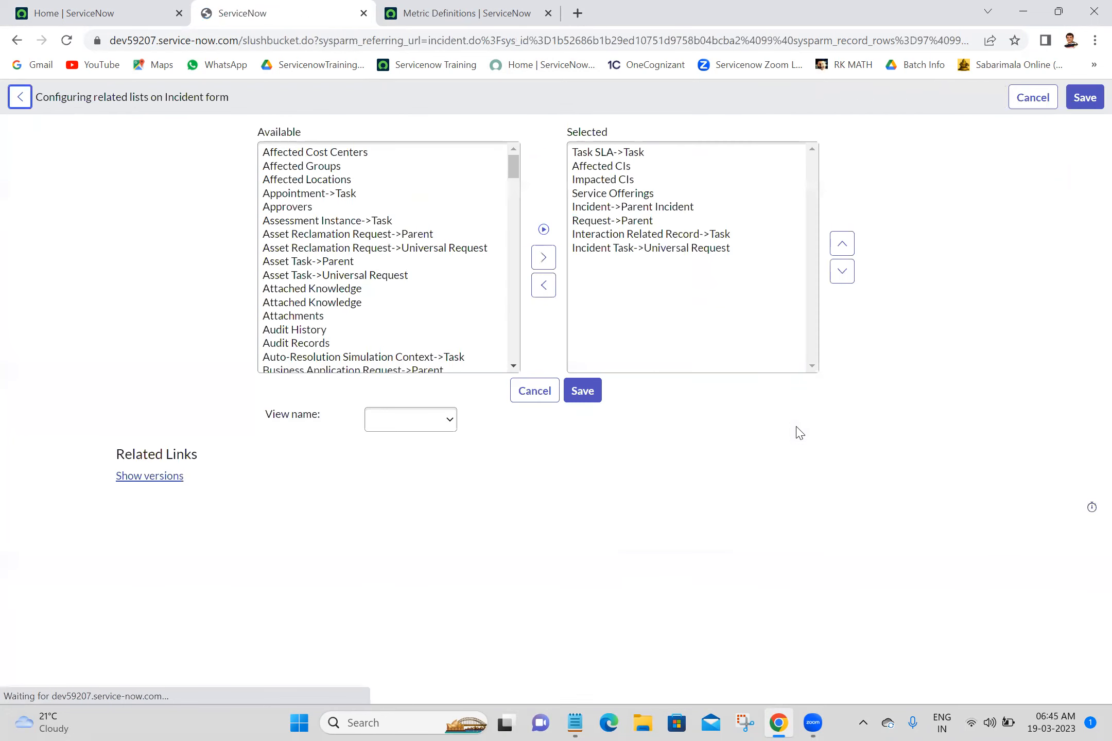
# Step: Add Metrics to the selected related lists of the Incident form's Default view
pyautogui.click(342, 158)
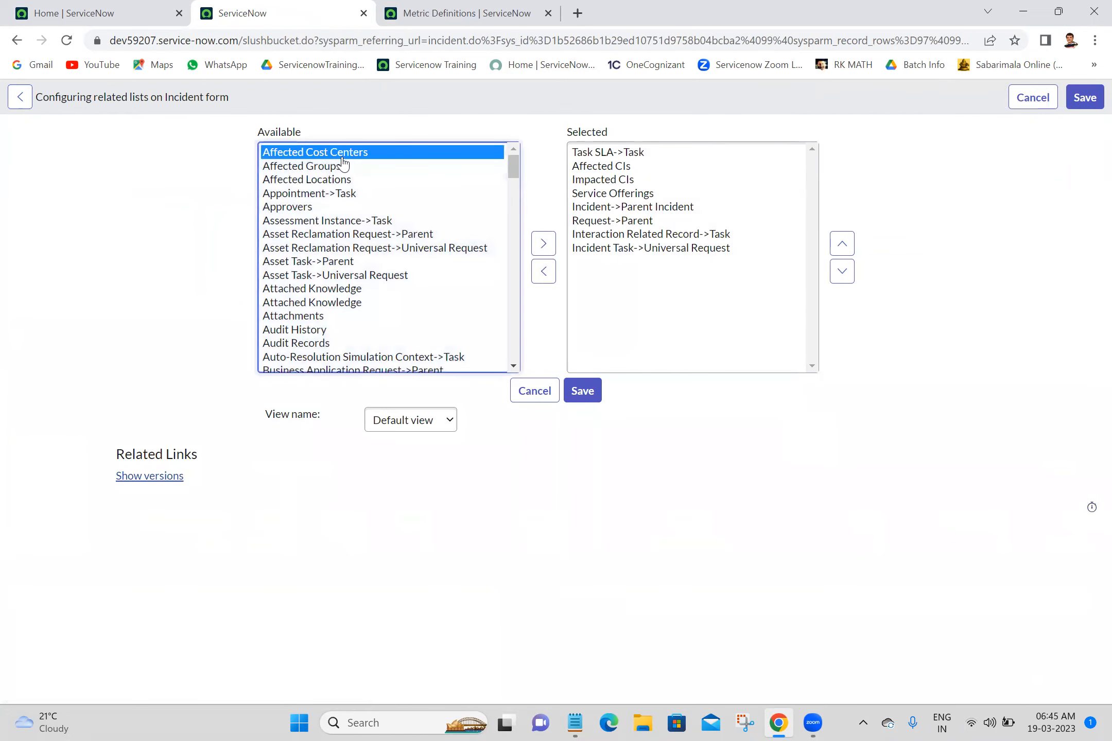
pyautogui.press('m')
pyautogui.press('m')
pyautogui.press('m')
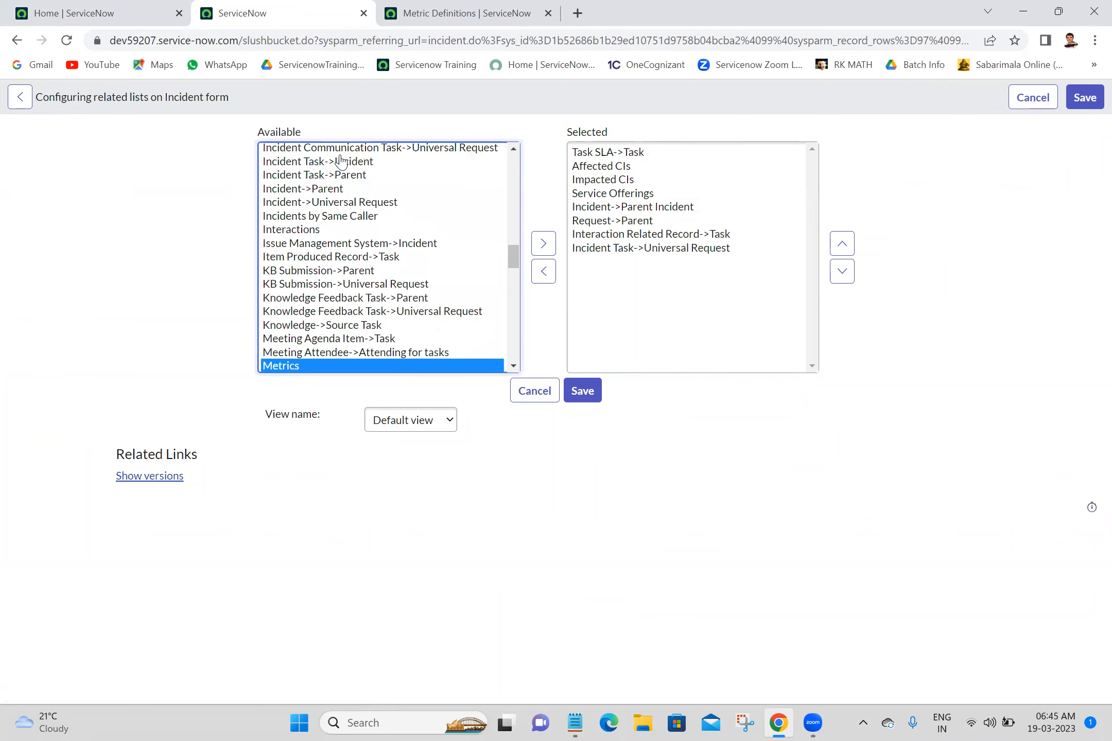
pyautogui.click(543, 244)
# Step: Look through the remaining available related lists that begin with "M"
pyautogui.click(318, 368)
pyautogui.keyDown('ctrl'); pyautogui.click(319, 367); pyautogui.keyUp('ctrl')
pyautogui.press('m')
pyautogui.press('m')
pyautogui.press('m')
pyautogui.press('m')
pyautogui.press('m')
pyautogui.press('m')
pyautogui.press('m')
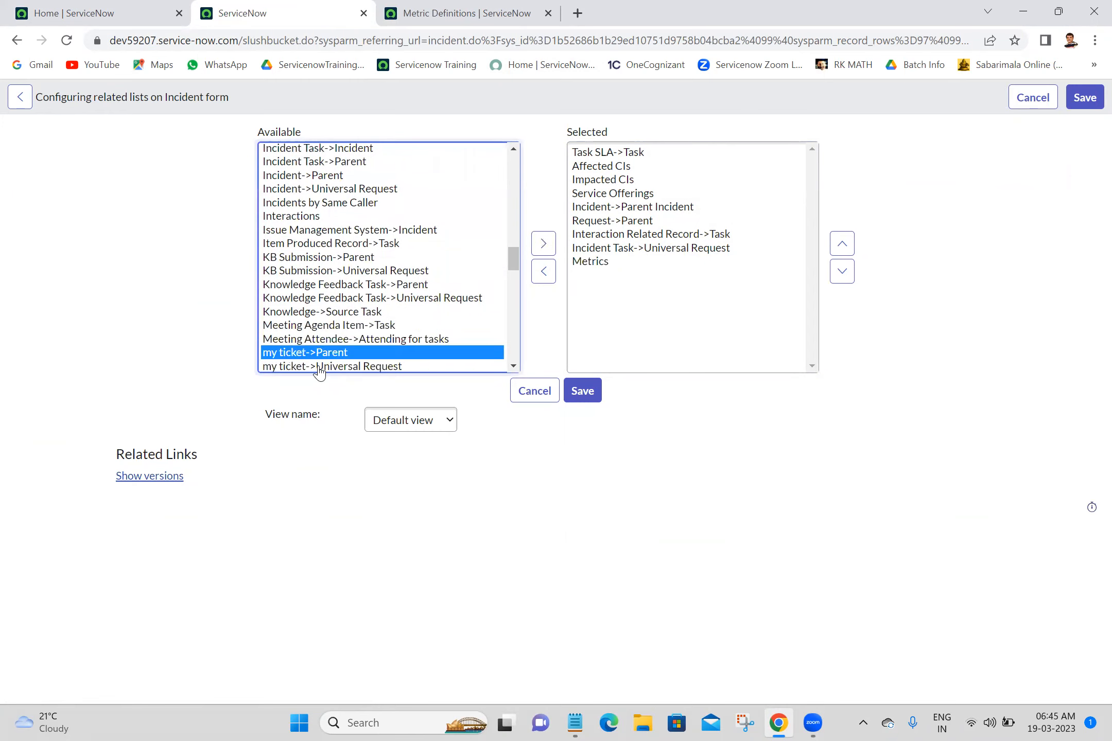
pyautogui.click(319, 367)
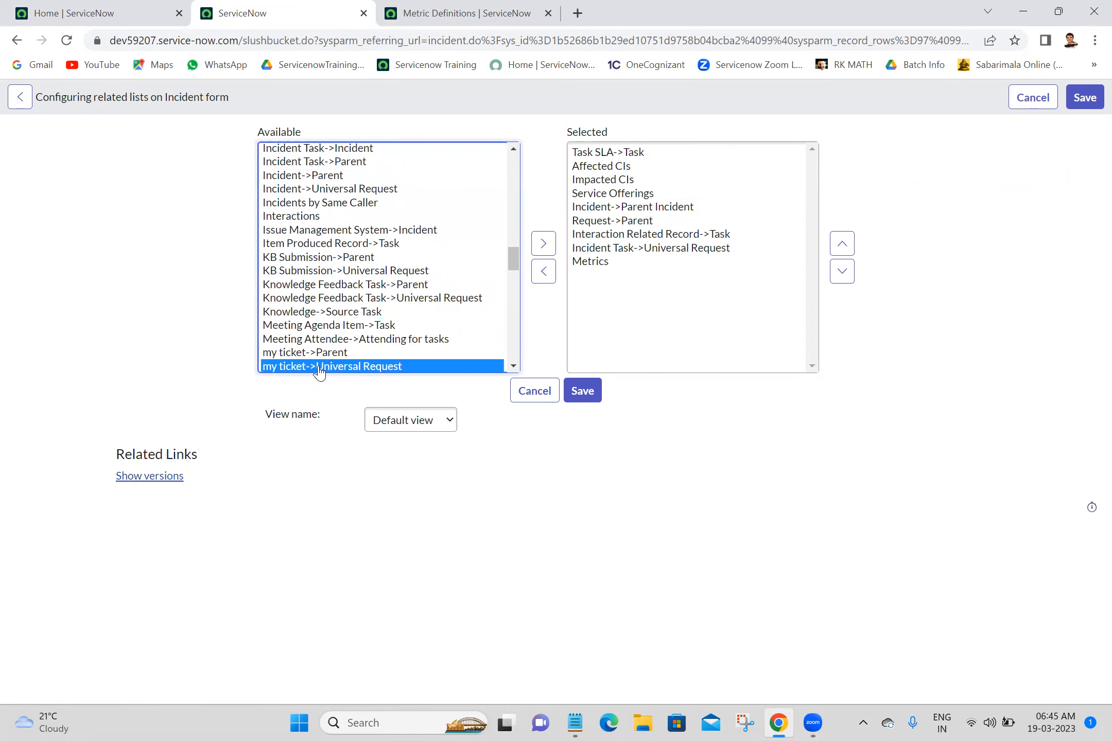
# Step: Save the Incident form's related list configuration and show the Metrics related list on INC0010043
pyautogui.click(592, 392)
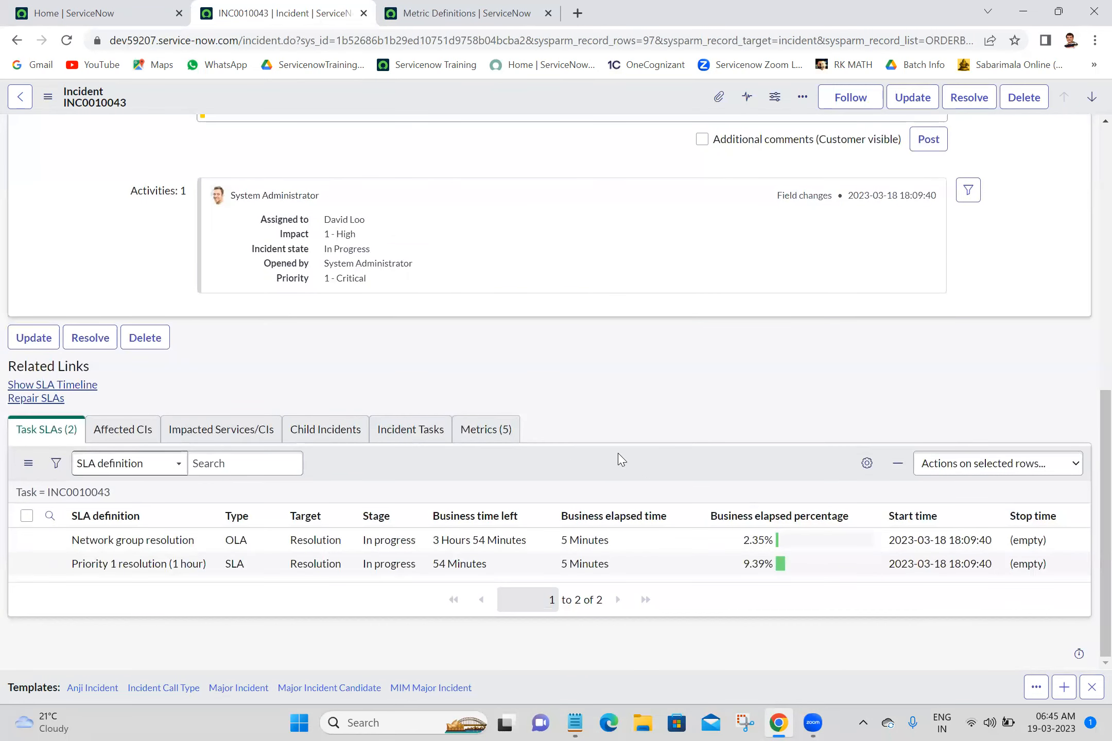
pyautogui.click(492, 434)
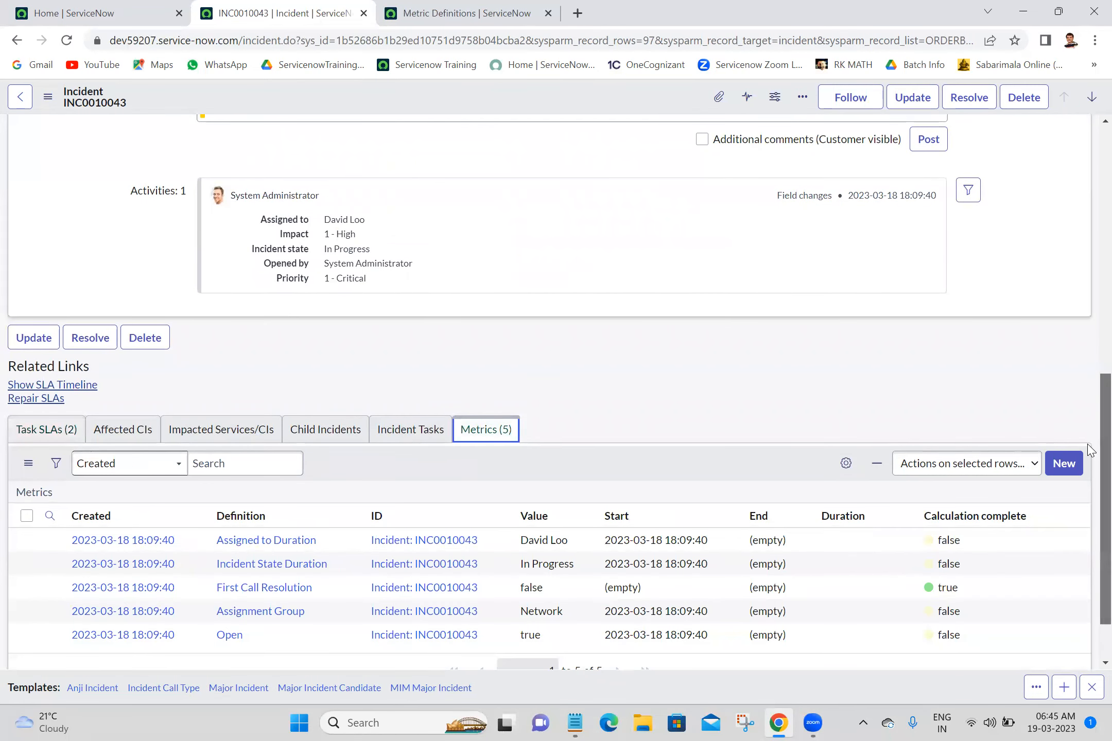
pyautogui.scroll(-2, 1088, 541)
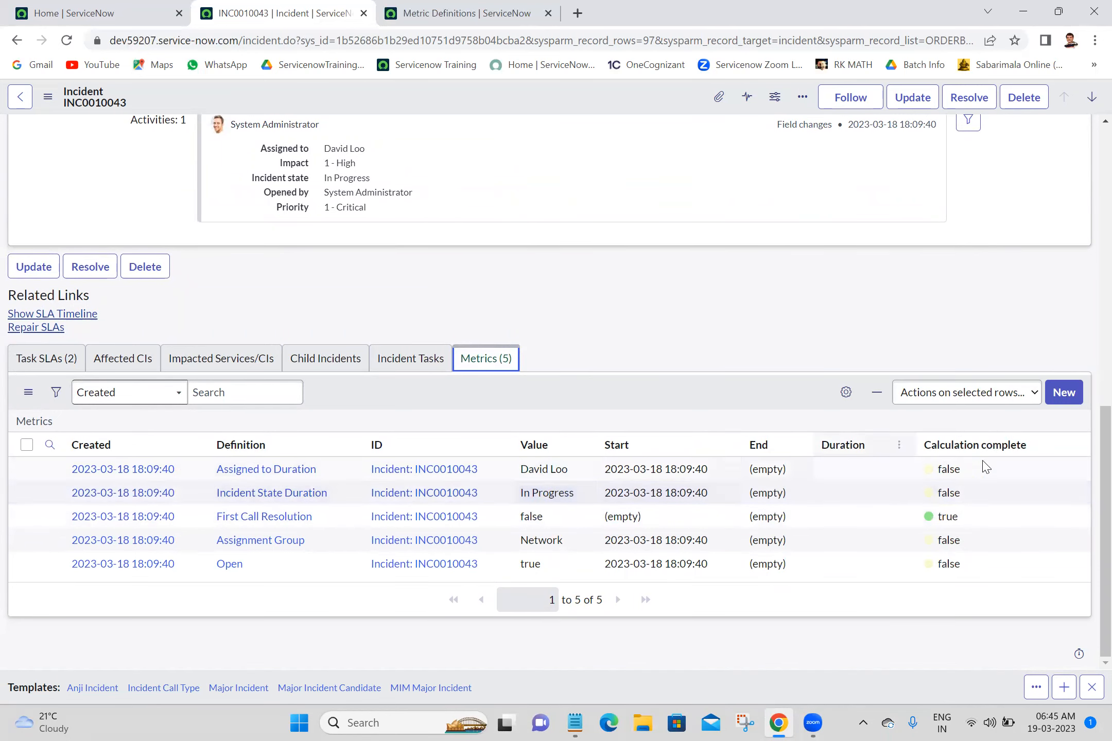
# Step: Set the incident's state to Resolved and replace the assignee with another person from the Network assignment group
pyautogui.scroll(6, 1091, 296)
pyautogui.scroll(3, 1091, 173)
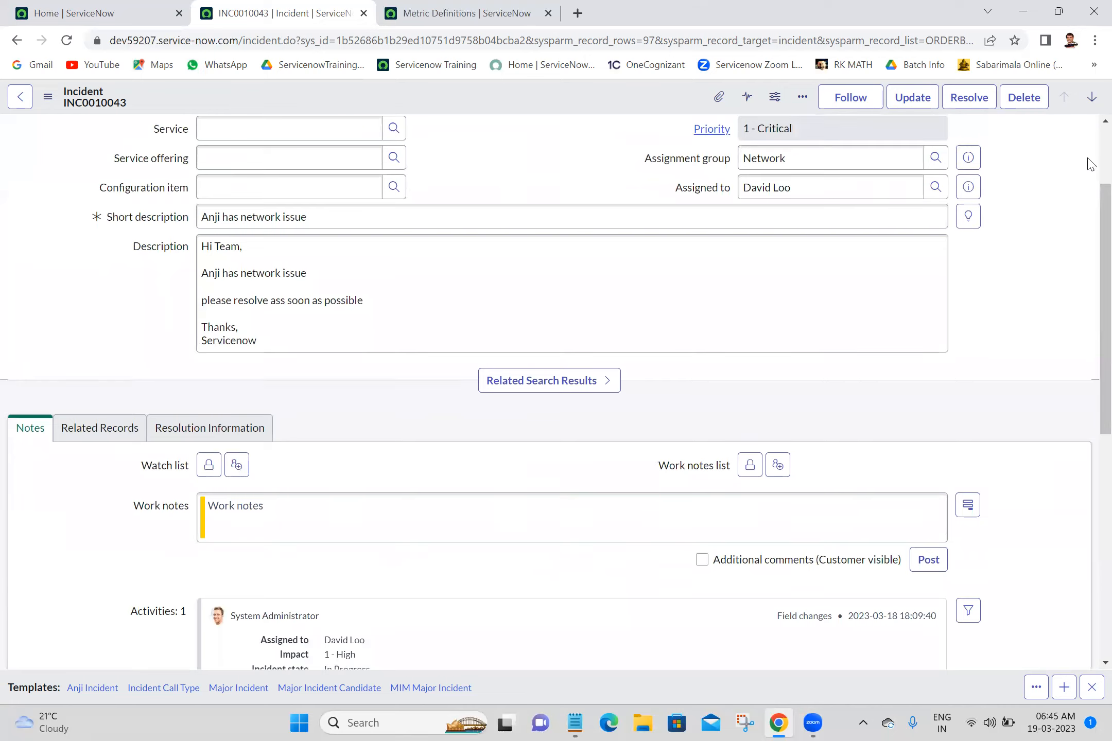
pyautogui.click(778, 175)
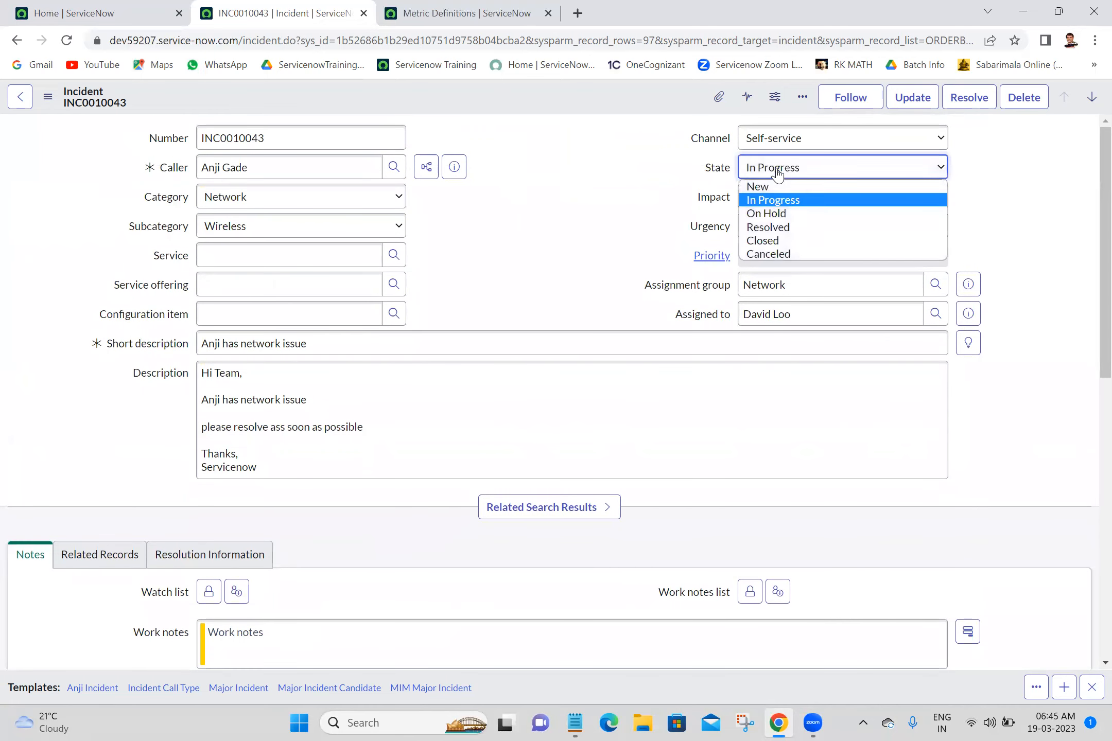
pyautogui.click(771, 226)
pyautogui.tripleClick(850, 318)
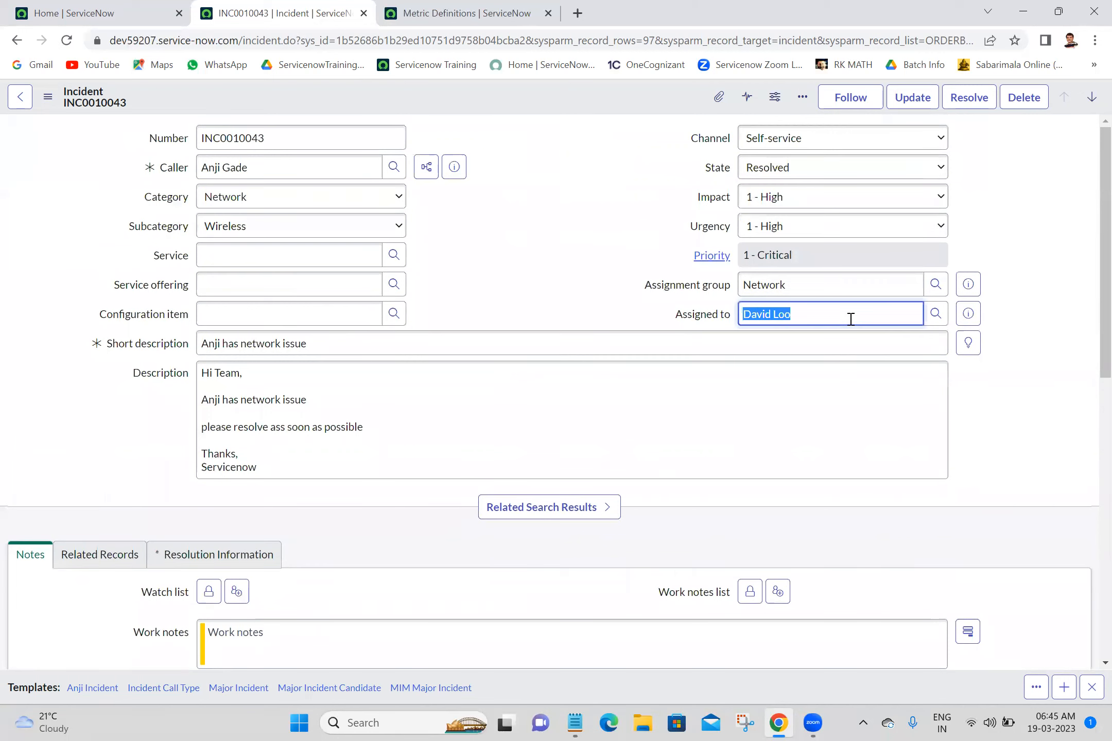
pyautogui.write('be')
pyautogui.doubleClick(850, 320)
pyautogui.press('BackSpace')
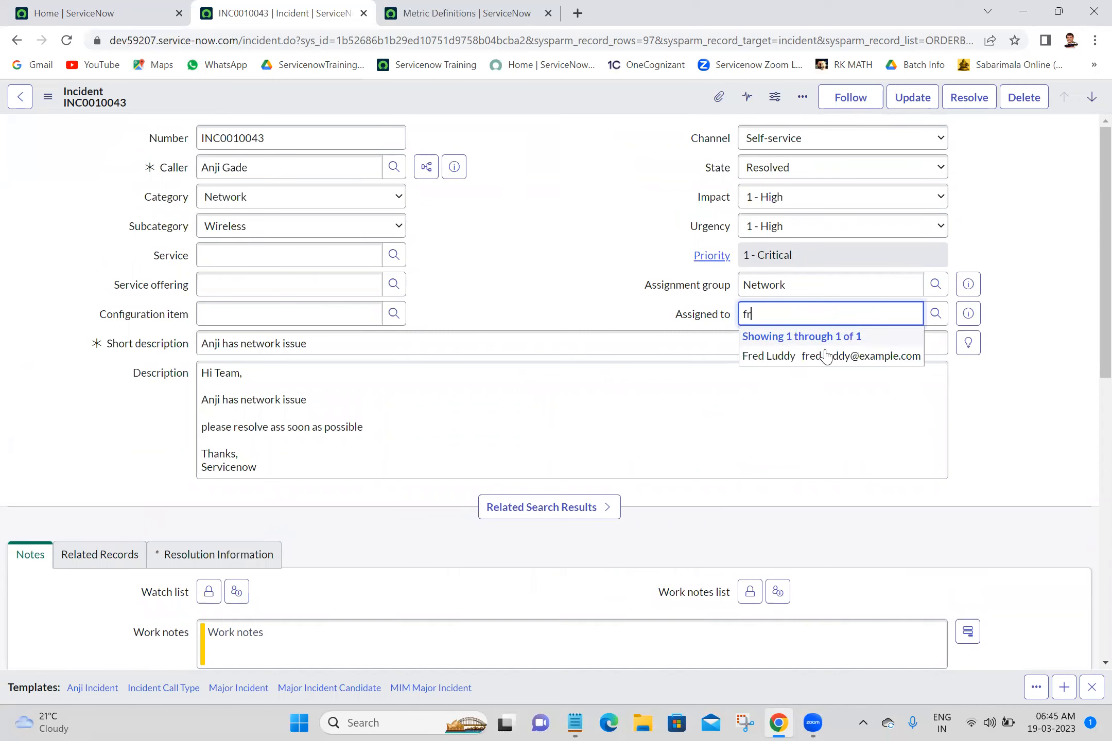
pyautogui.click(795, 356)
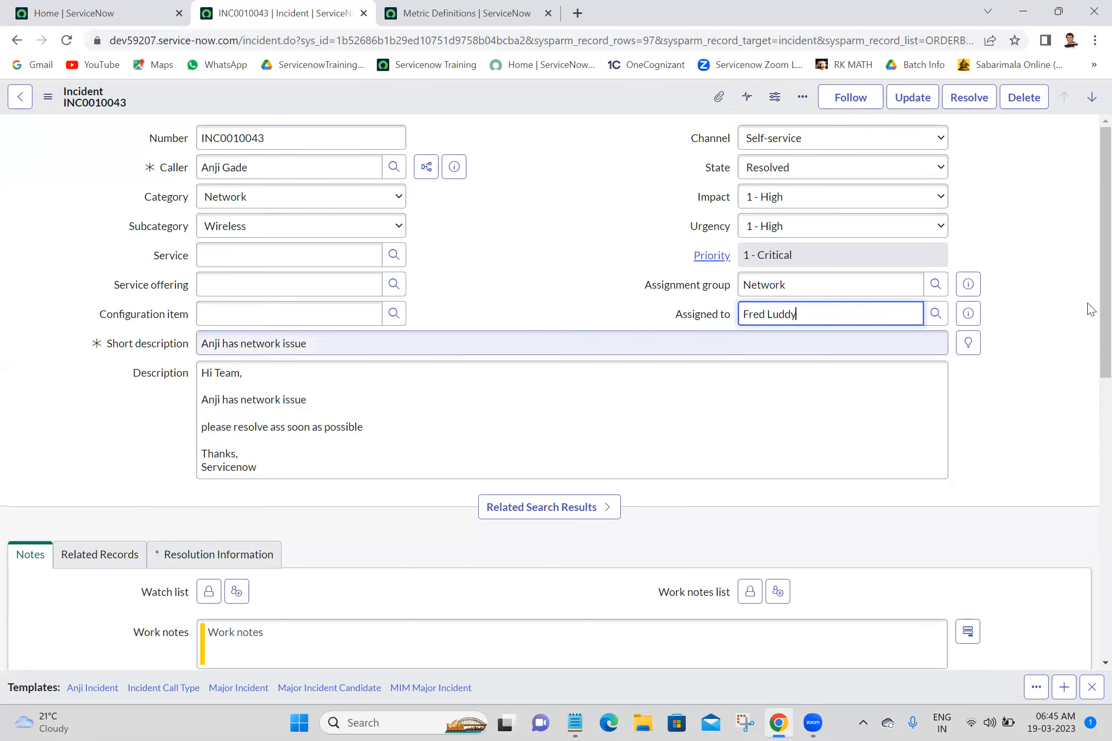
# Step: Set the resolution code to Known error, enter "zdgrfbcvghb" as resolution notes, and save the incident without leaving it
pyautogui.scroll(-5, 1092, 310)
pyautogui.click(164, 308)
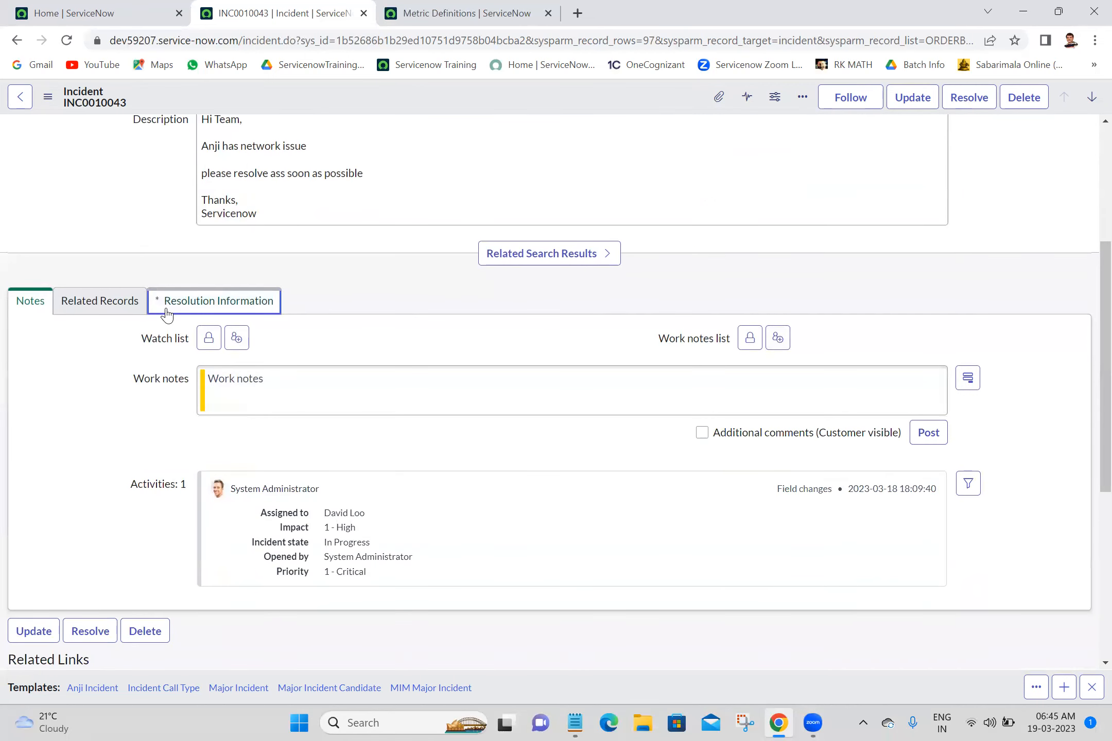
pyautogui.click(218, 367)
pyautogui.click(237, 414)
pyautogui.click(301, 395)
pyautogui.write('zdgrfbcvghb')
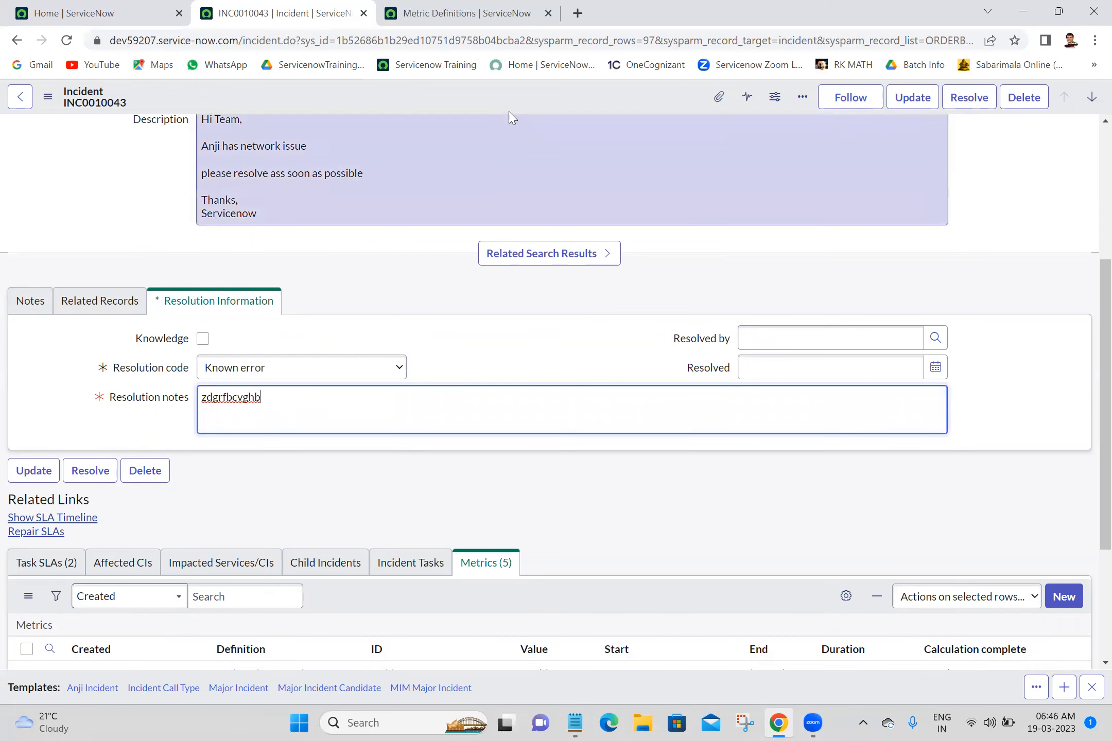
pyautogui.rightClick(487, 99)
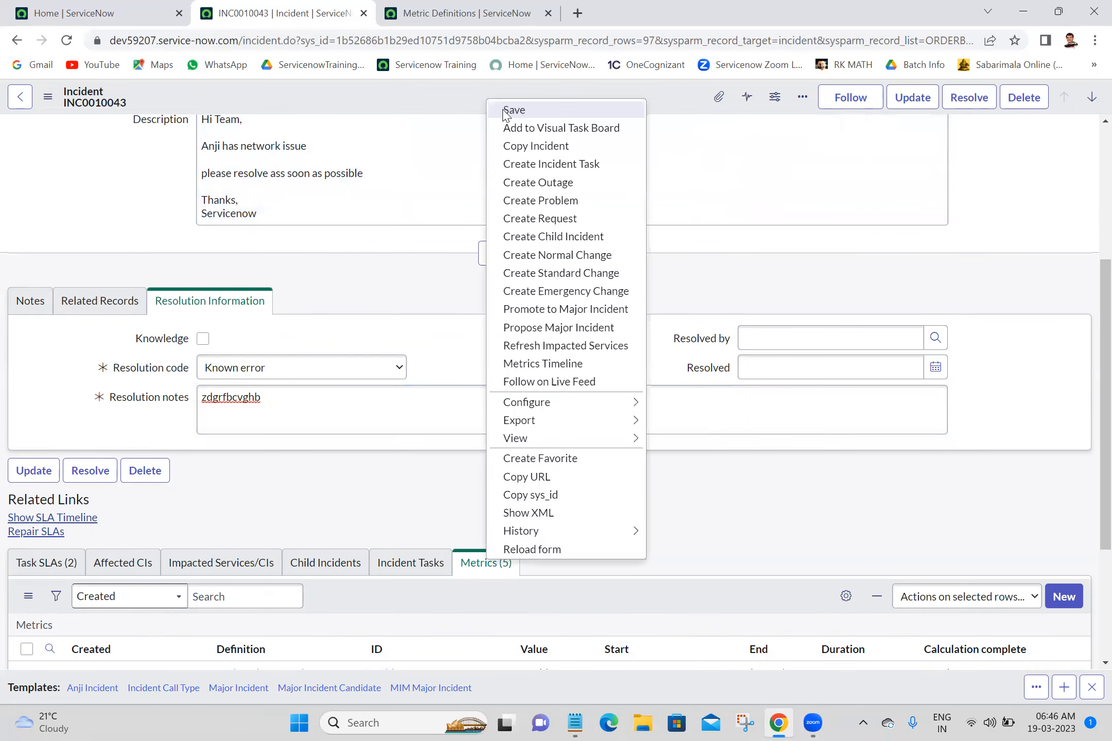
pyautogui.click(506, 110)
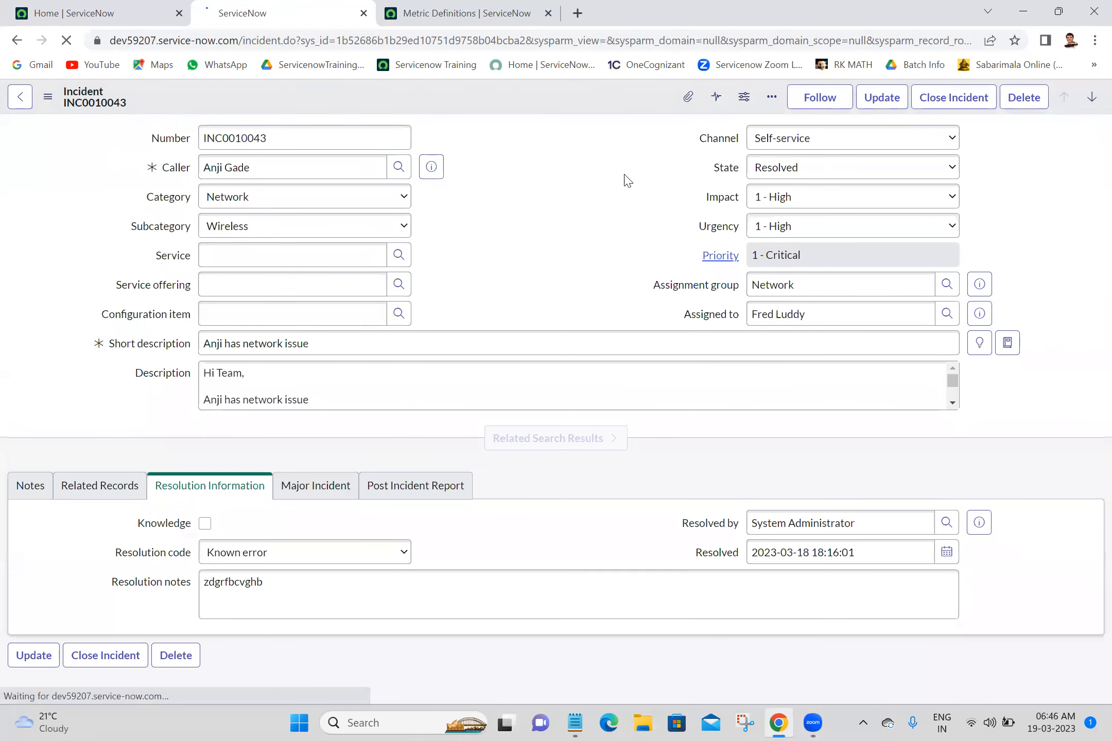
# Step: Refresh the incident's Metrics related list and review the values, start and end times, and durations of its records
pyautogui.scroll(-2, 1089, 580)
pyautogui.scroll(-3, 1089, 580)
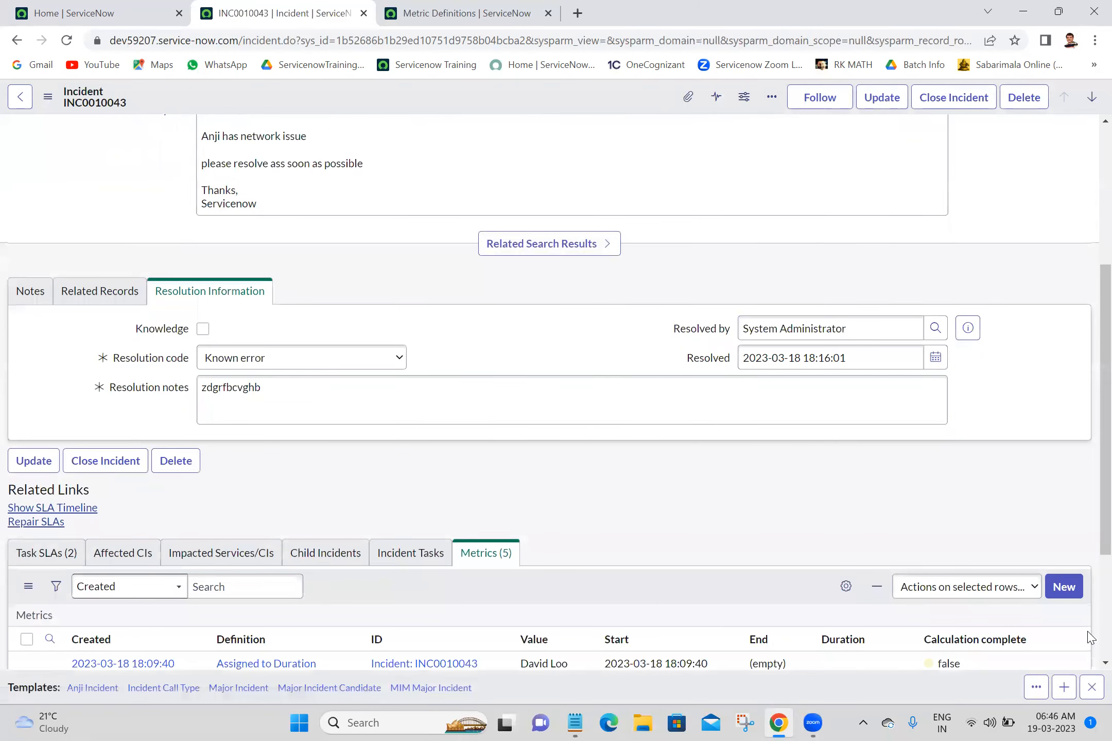
pyautogui.scroll(-3, 1085, 636)
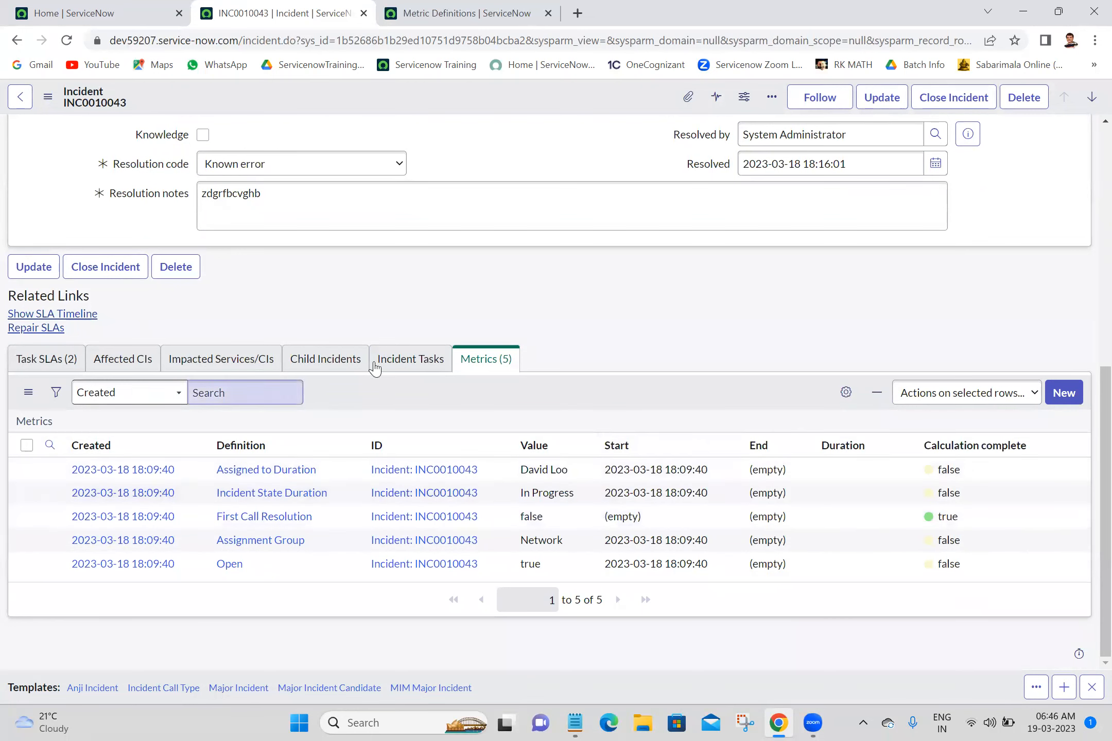
pyautogui.click(36, 425)
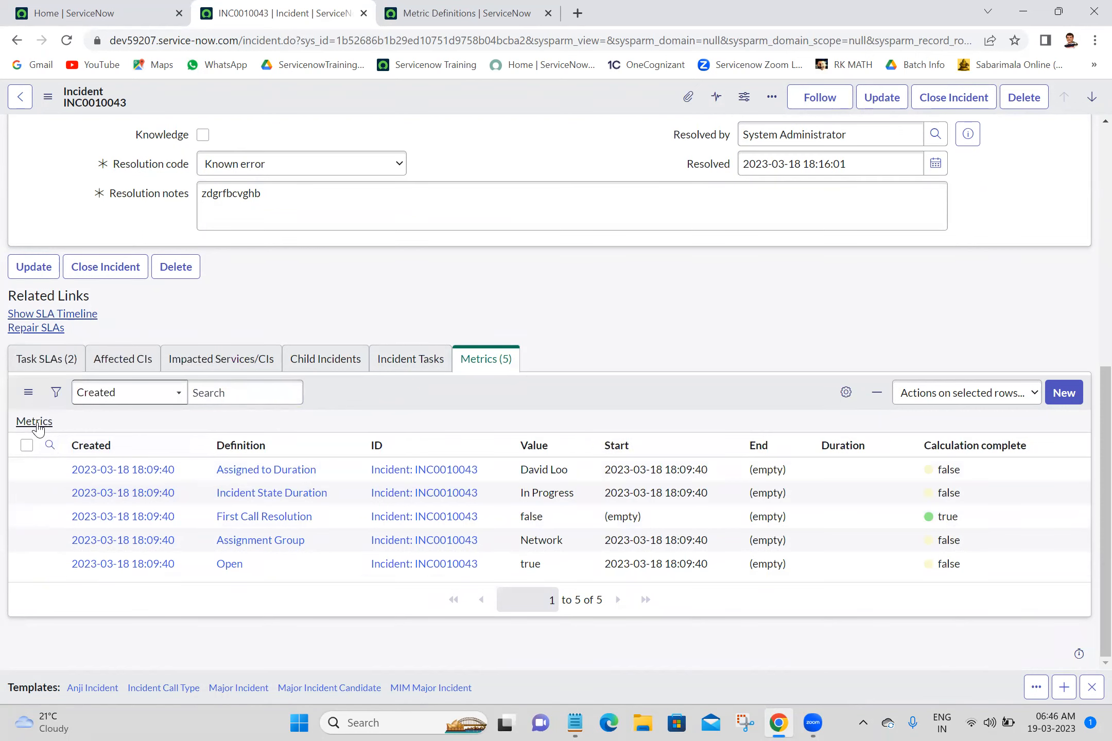
pyautogui.scroll(-1, 1090, 640)
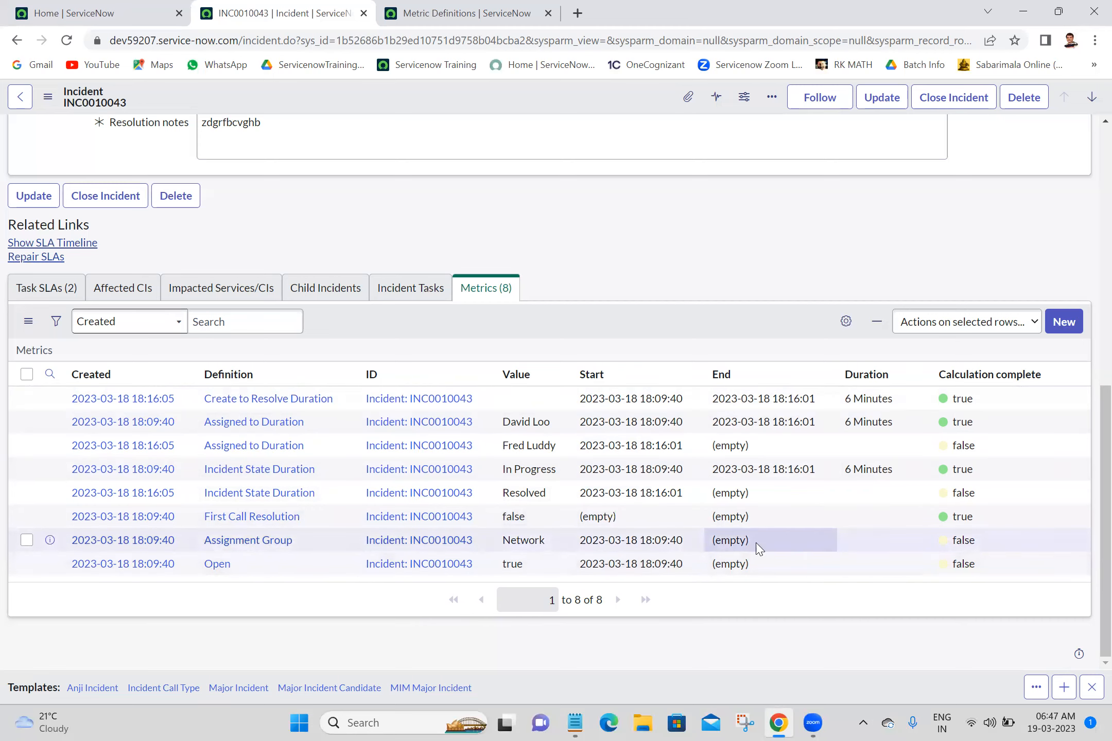
# Step: Compare the metric definitions list with the Metrics records of INC0010043, and hide the incident form's template bar
pyautogui.click(1105, 252)
pyautogui.moveTo(1104, 314); pyautogui.dragTo(1087, 258)
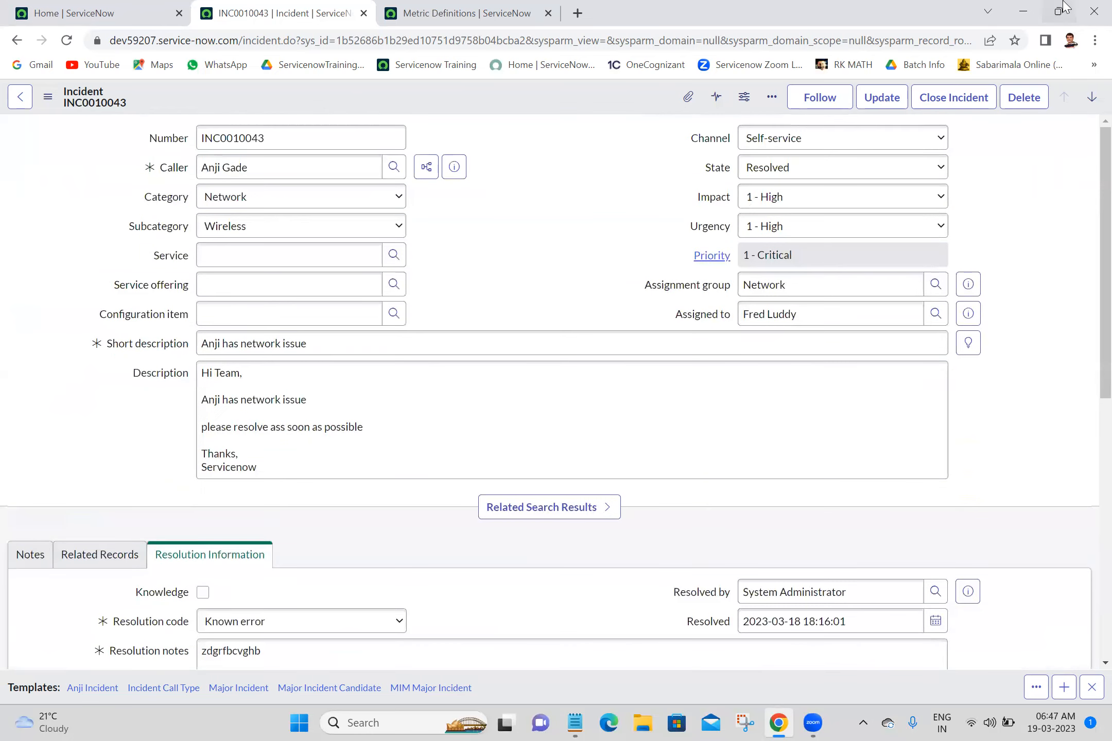
pyautogui.click(446, 12)
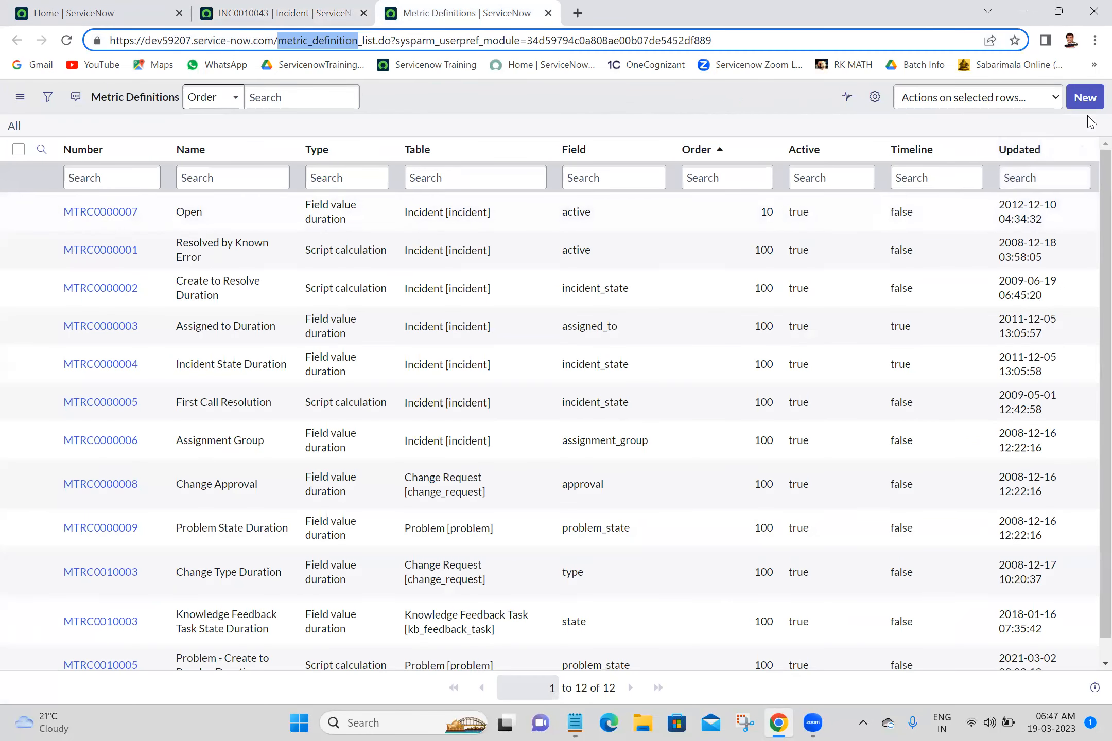
pyautogui.click(301, 11)
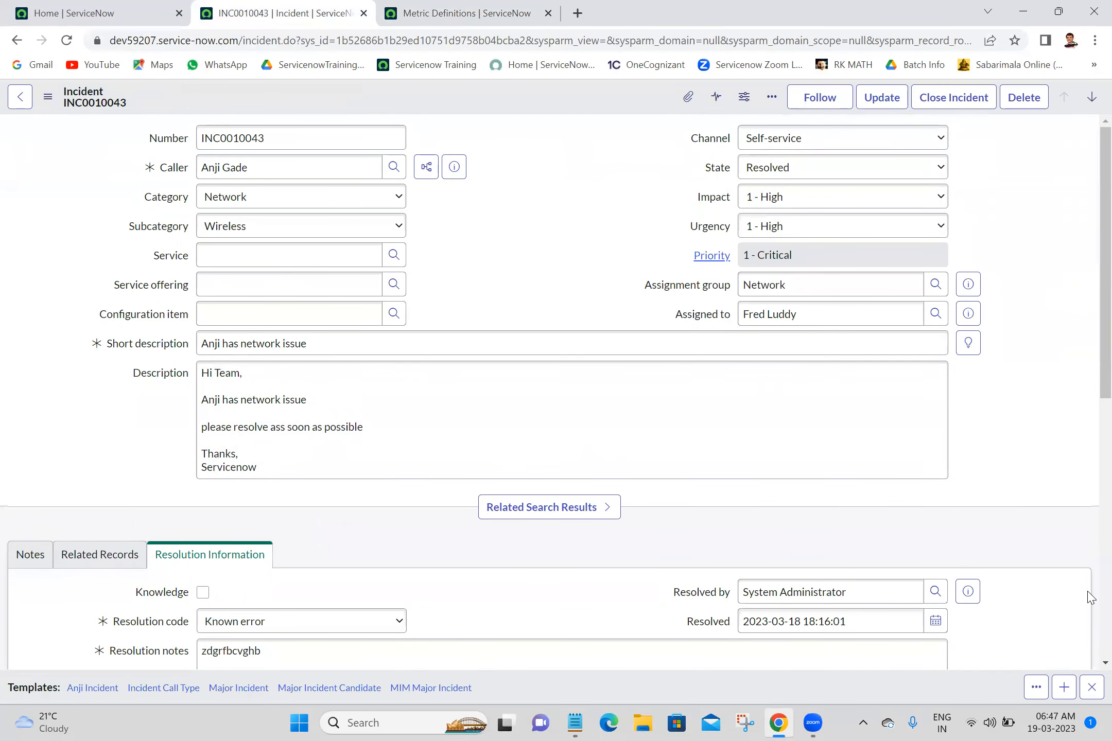
pyautogui.scroll(-6, 1087, 595)
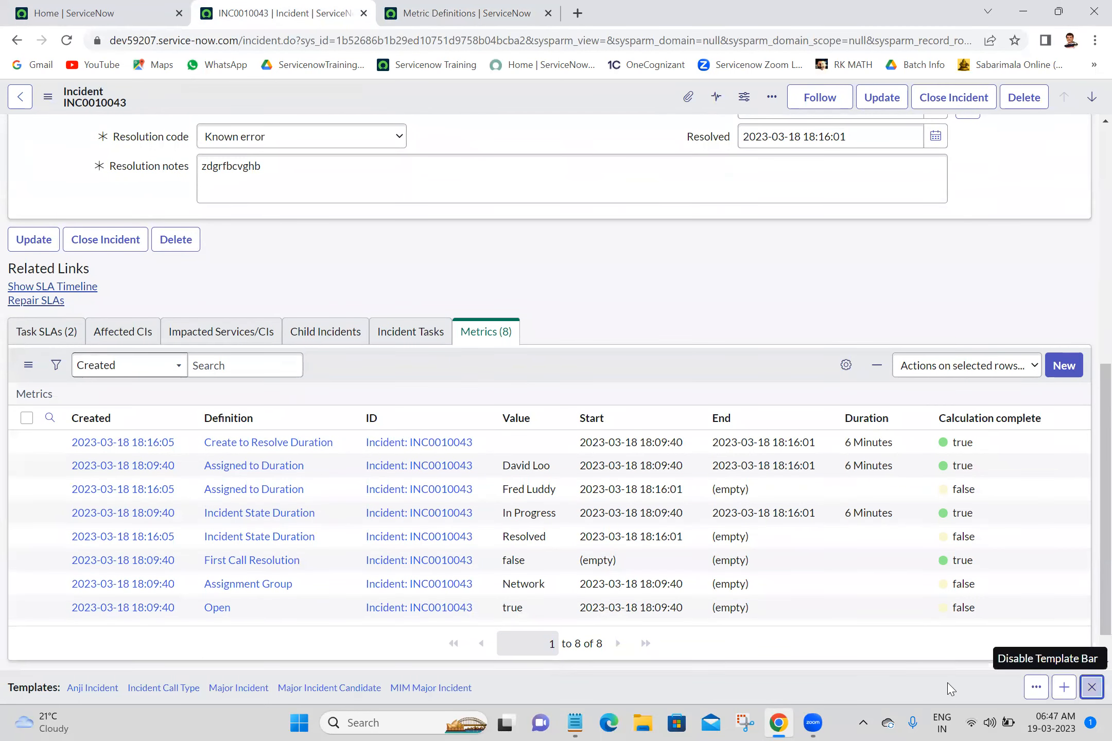
pyautogui.click(1092, 687)
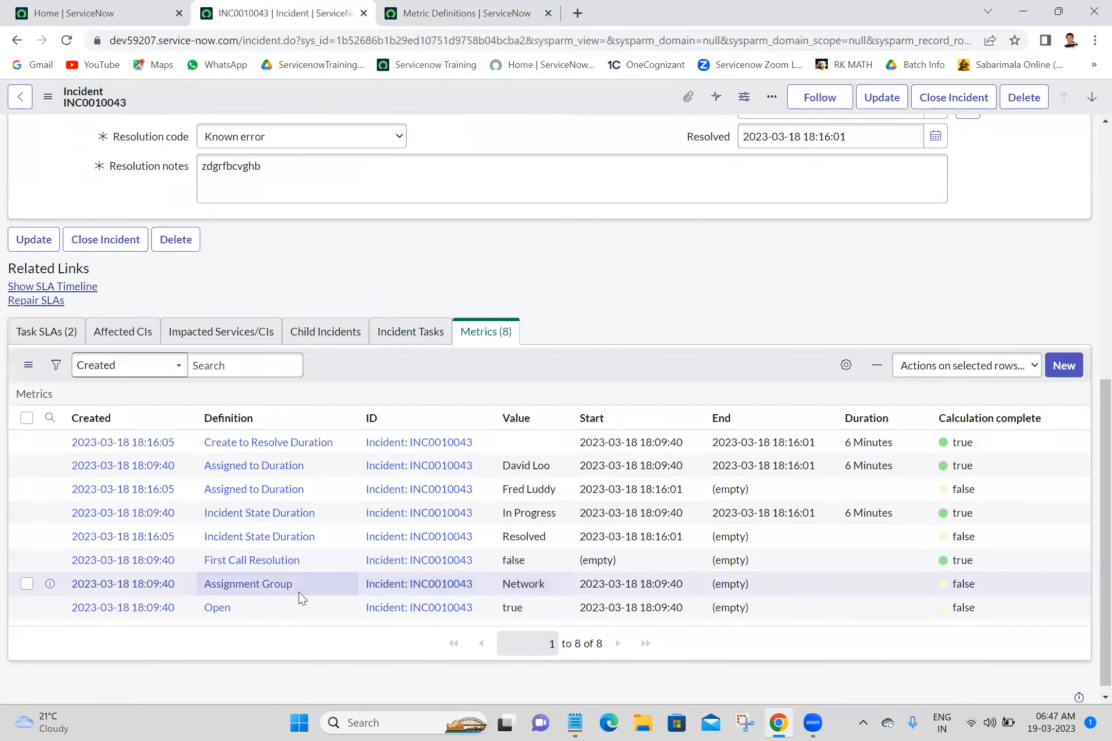
# Step: Open the Assignment Group metric definition from the Metric Definitions list in a new browser tab
pyautogui.click(436, 9)
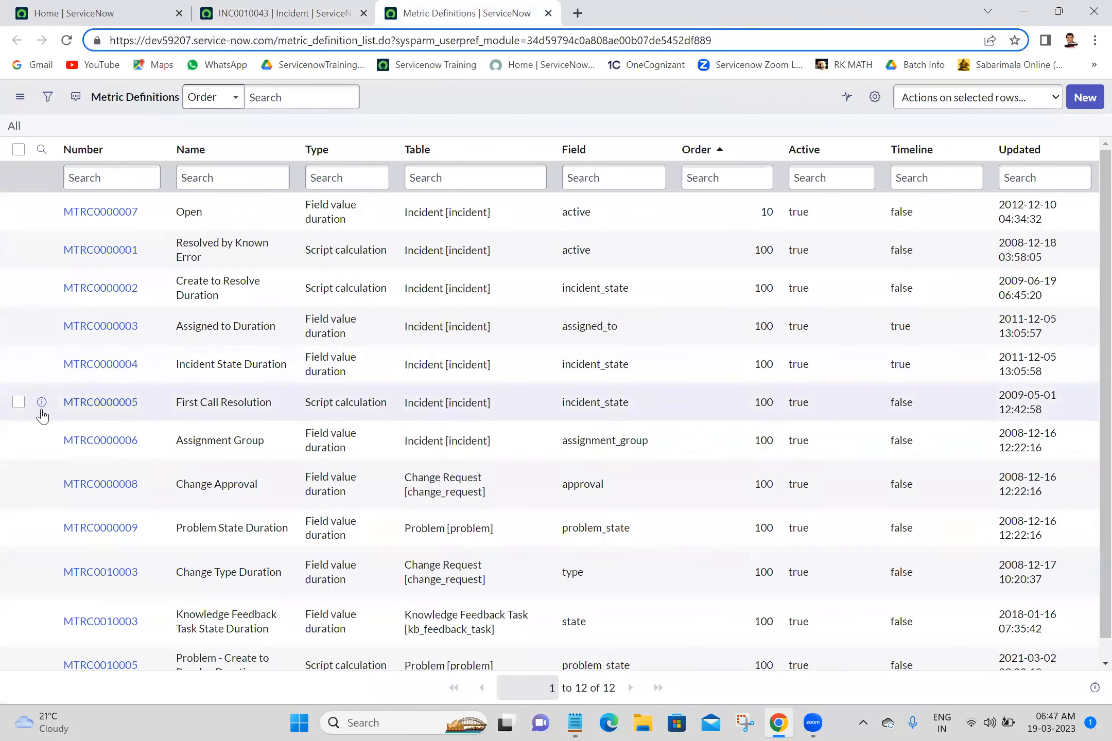
pyautogui.middleClick(103, 443)
pyautogui.click(643, 6)
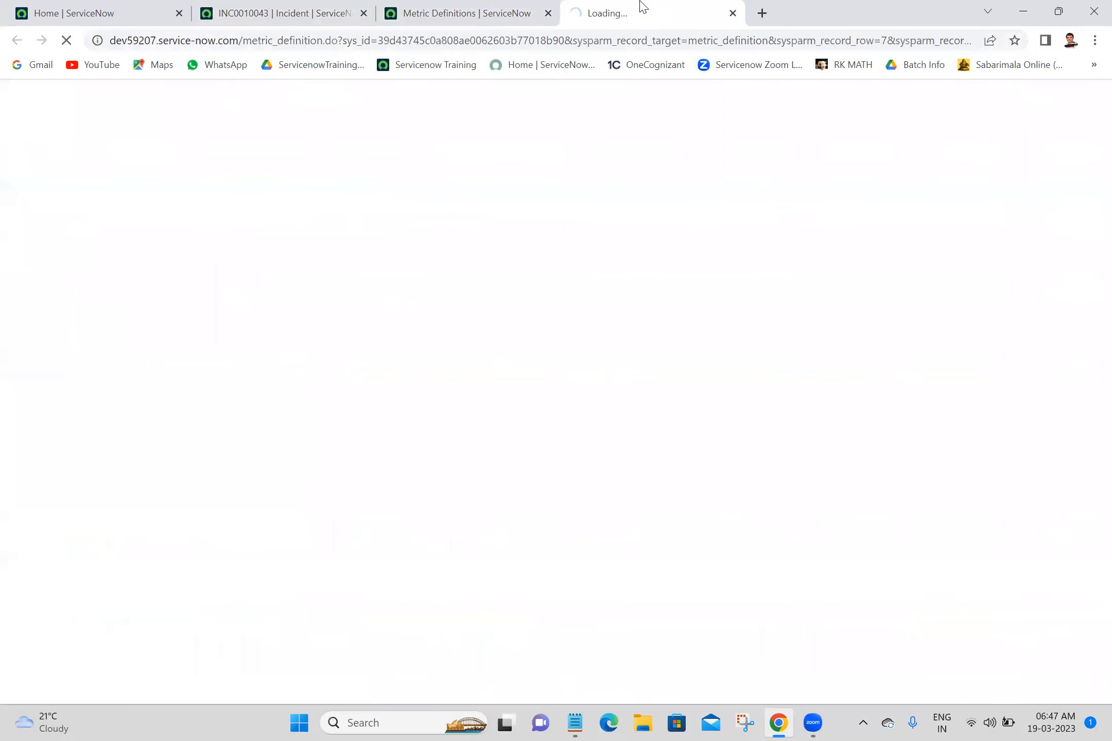
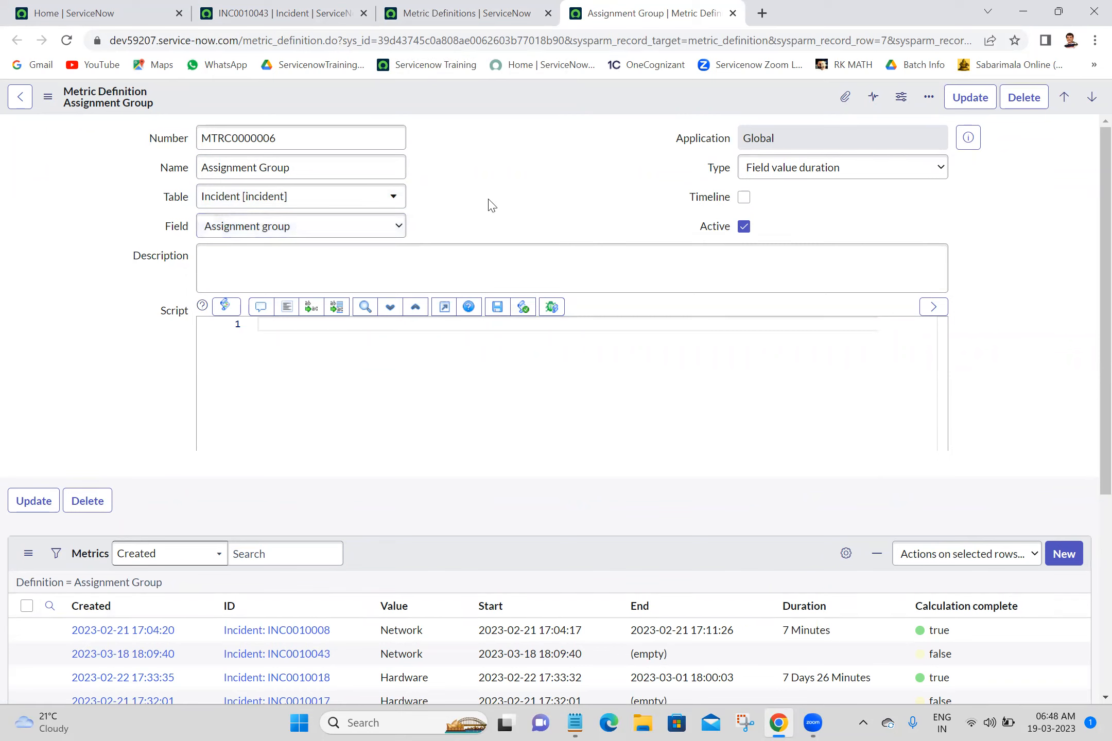
# Step: Examine the Type setting of the Assignment Group metric definition
pyautogui.click(825, 174)
pyautogui.click(826, 174)
pyautogui.click(826, 174)
pyautogui.click(826, 174)
pyautogui.click(826, 174)
pyautogui.click(826, 174)
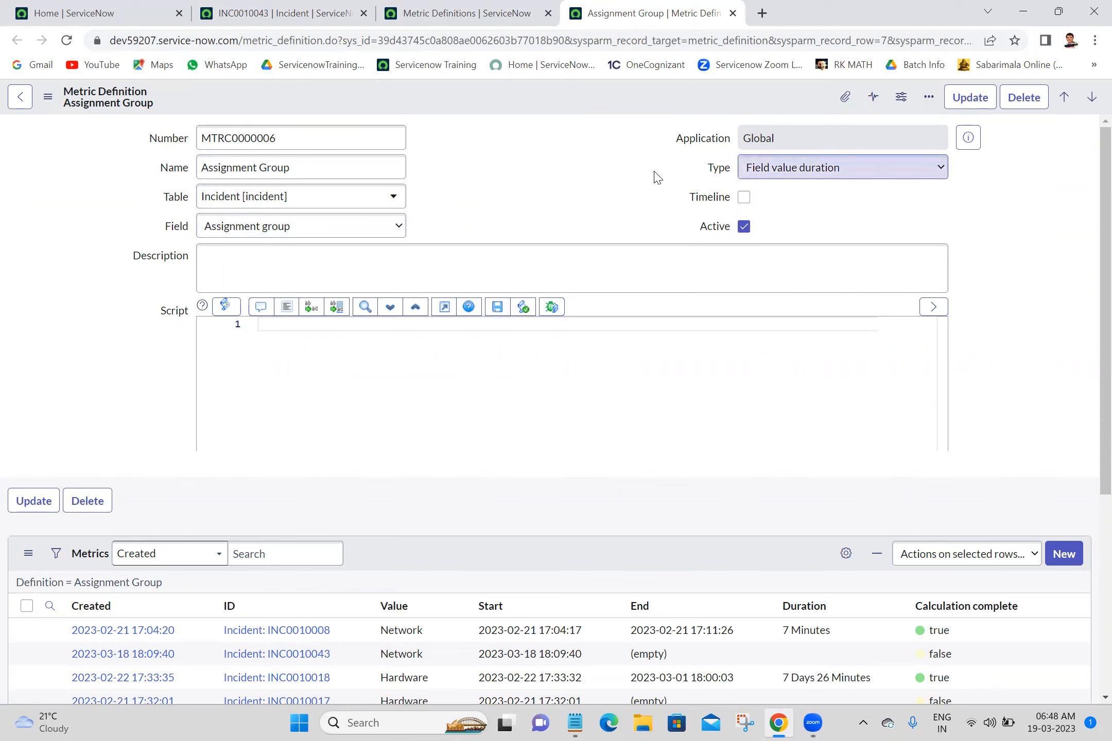
pyautogui.click(526, 161)
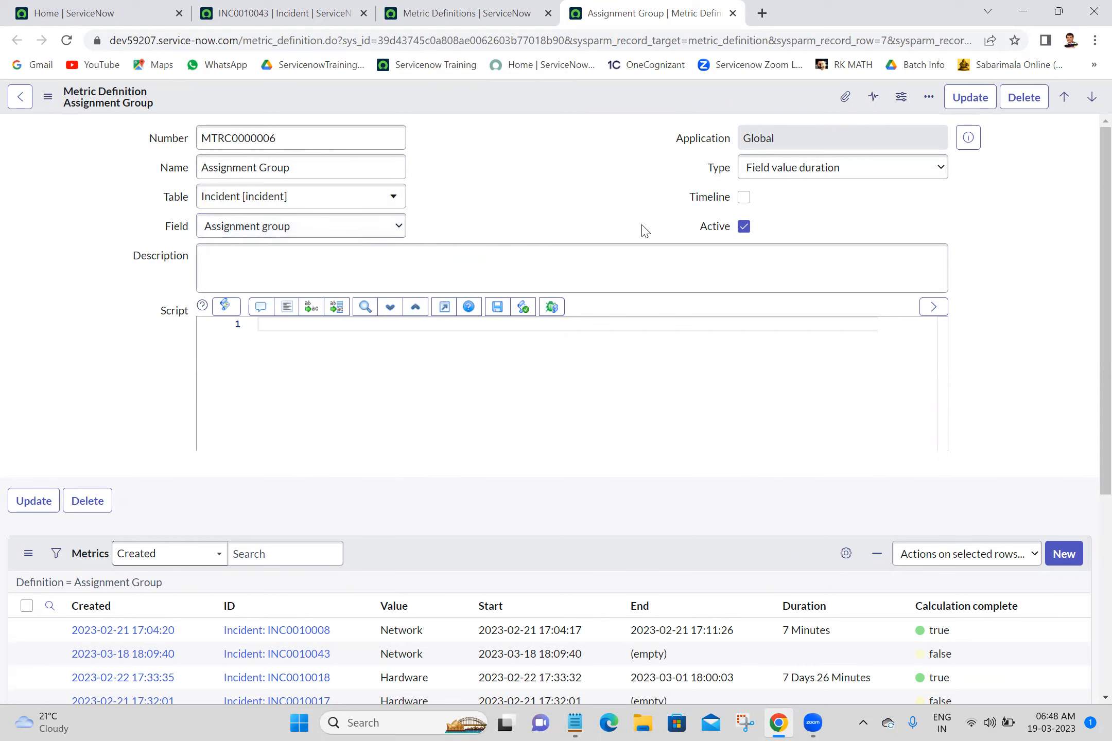
# Step: Open the metric record for incident INC0010008 from the Assignment Group definition's Metrics list in a new browser tab
pyautogui.moveTo(1088, 415); pyautogui.dragTo(1079, 569)
pyautogui.click(403, 455)
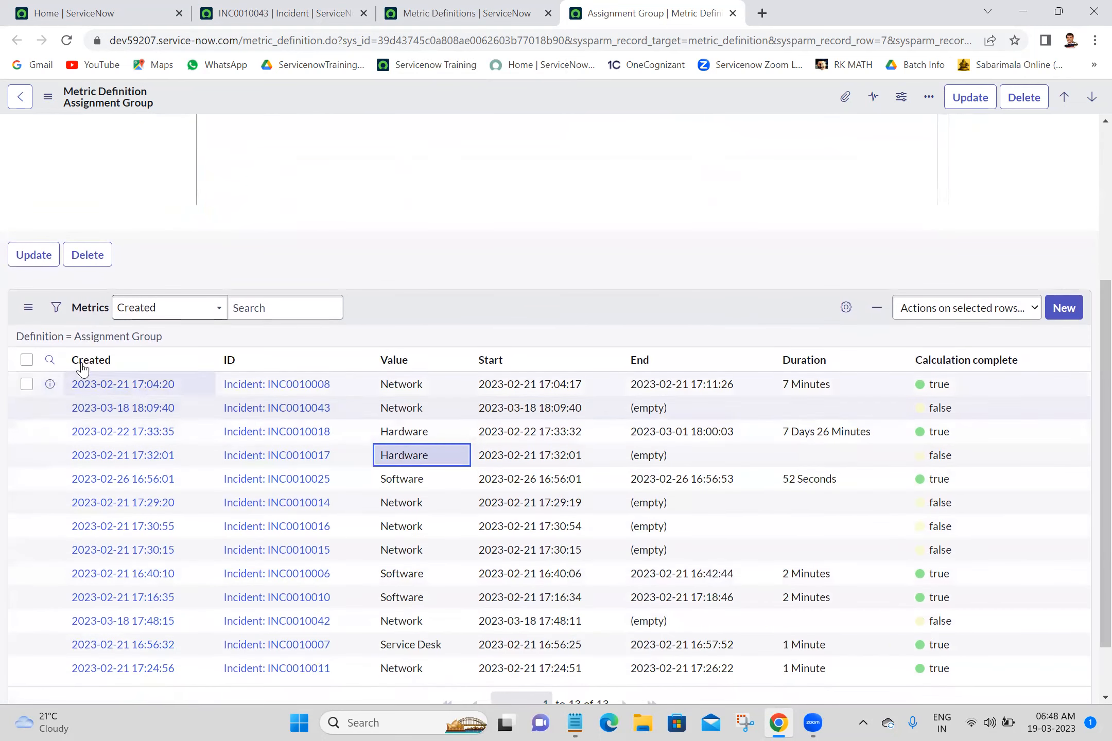
pyautogui.click(48, 391)
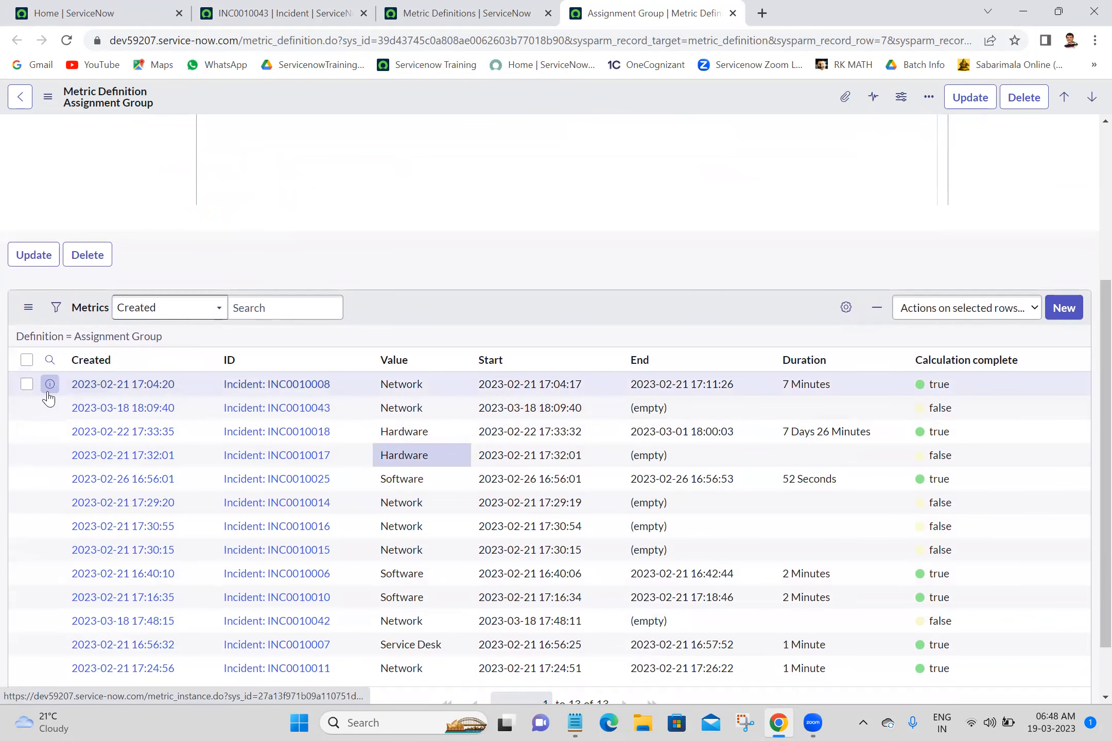
pyautogui.middleClick(405, 422)
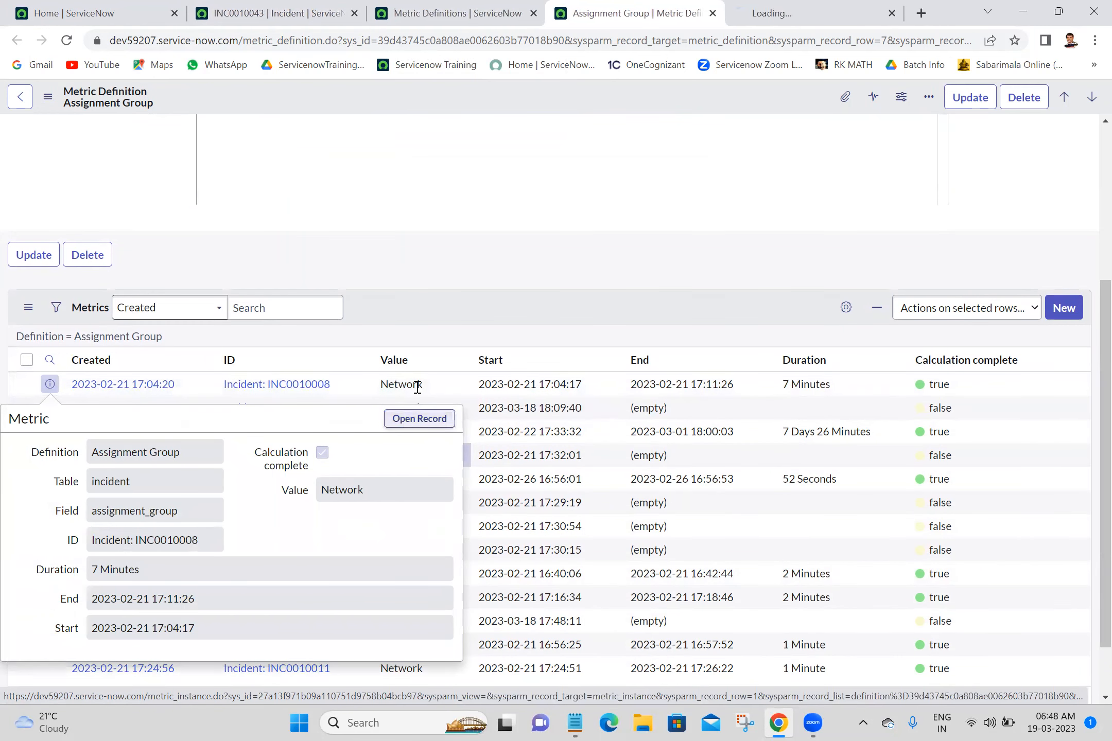
pyautogui.click(829, 10)
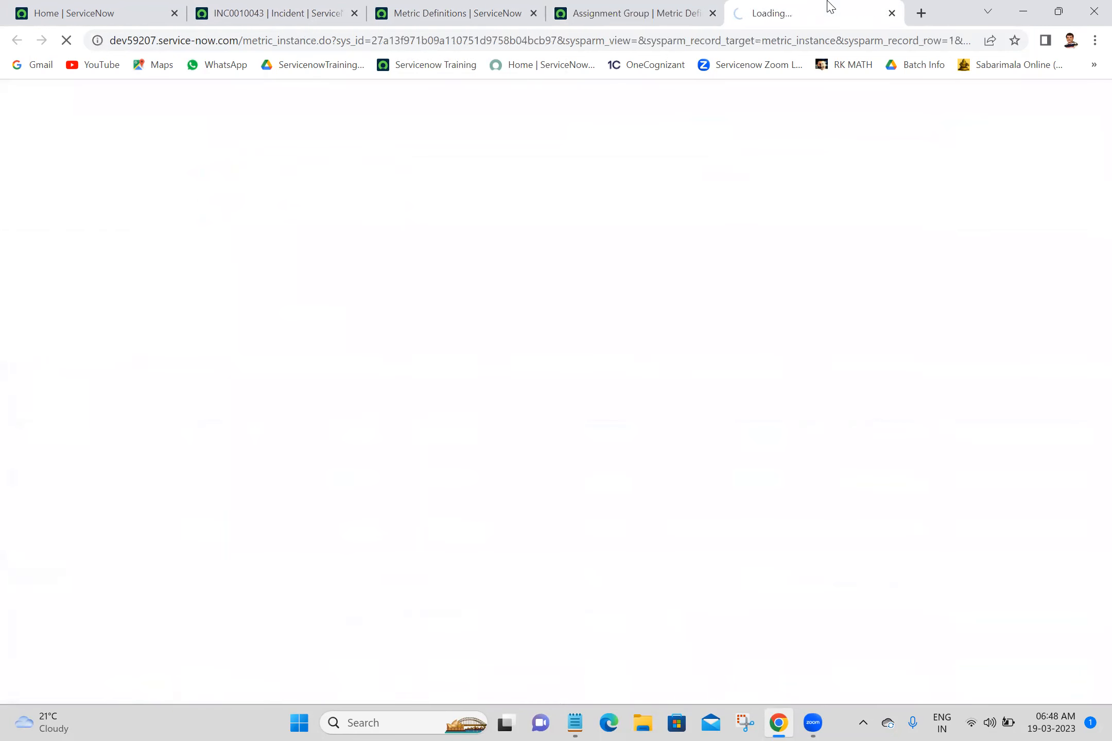
# Step: Take the table name from the metric record's URL and add "Metric=metric_instance" below the Metric Definition line in the Batch 18 Notepad notes
pyautogui.click(243, 41)
pyautogui.moveTo(243, 41); pyautogui.dragTo(316, 40)
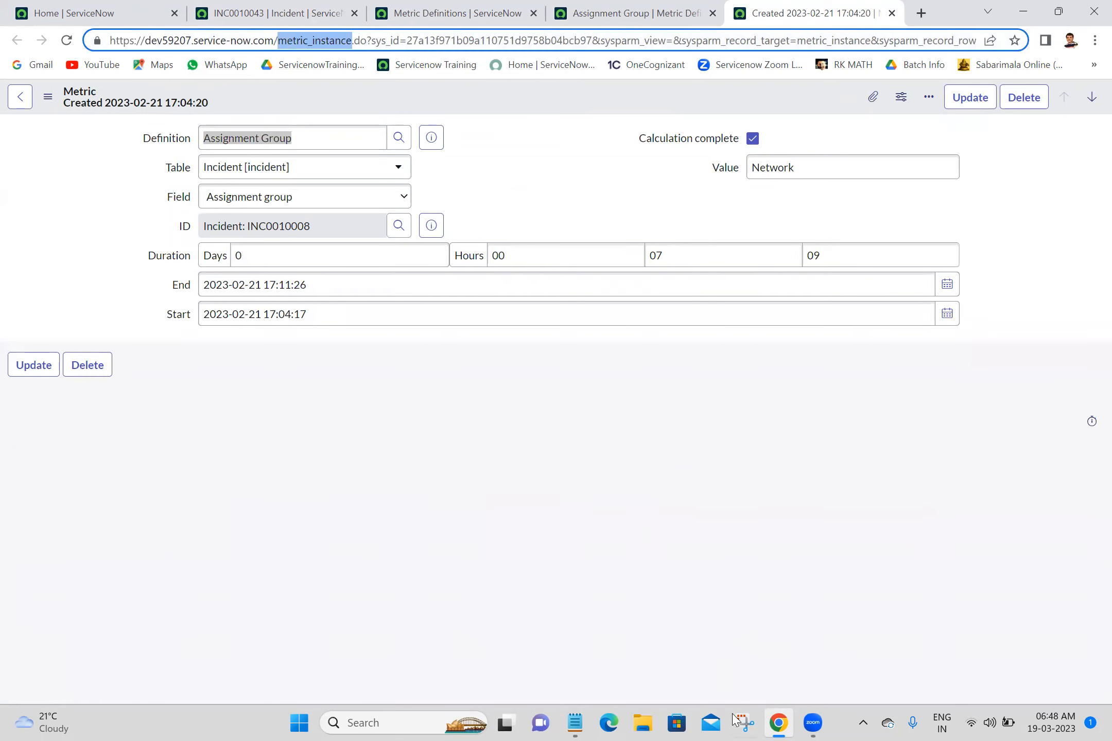
pyautogui.click(574, 723)
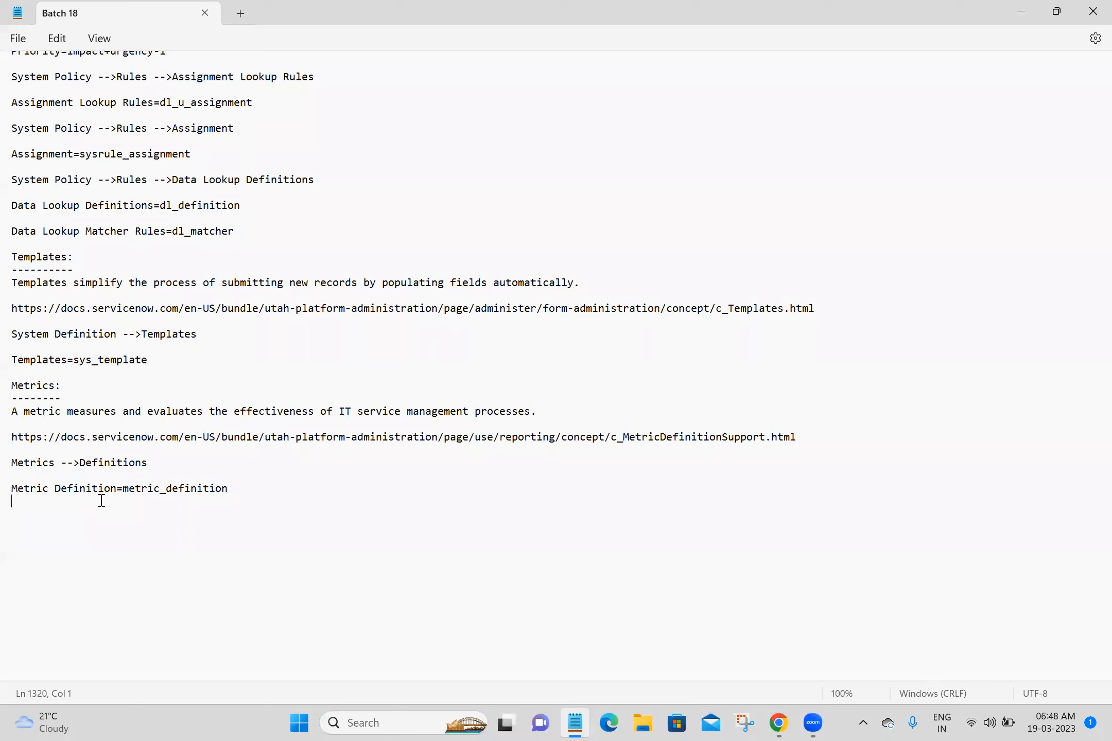
pyautogui.write('Metric=metric_instance')
pyautogui.press('Return')
pyautogui.press('Return')
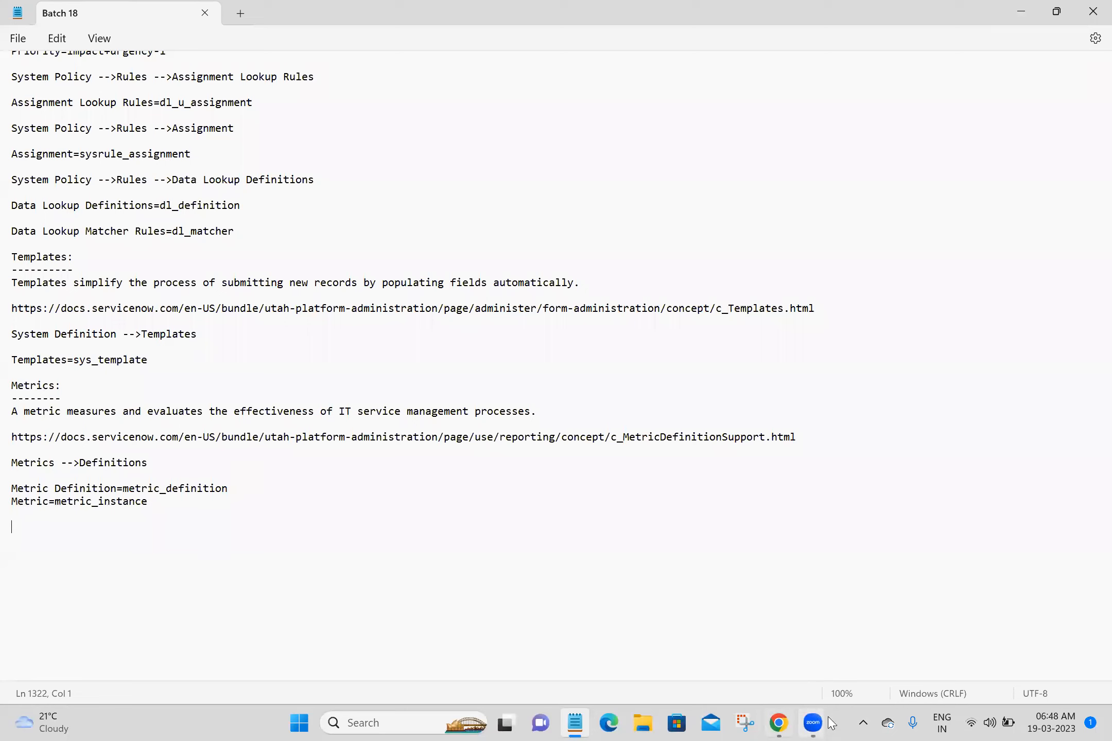
pyautogui.click(710, 626)
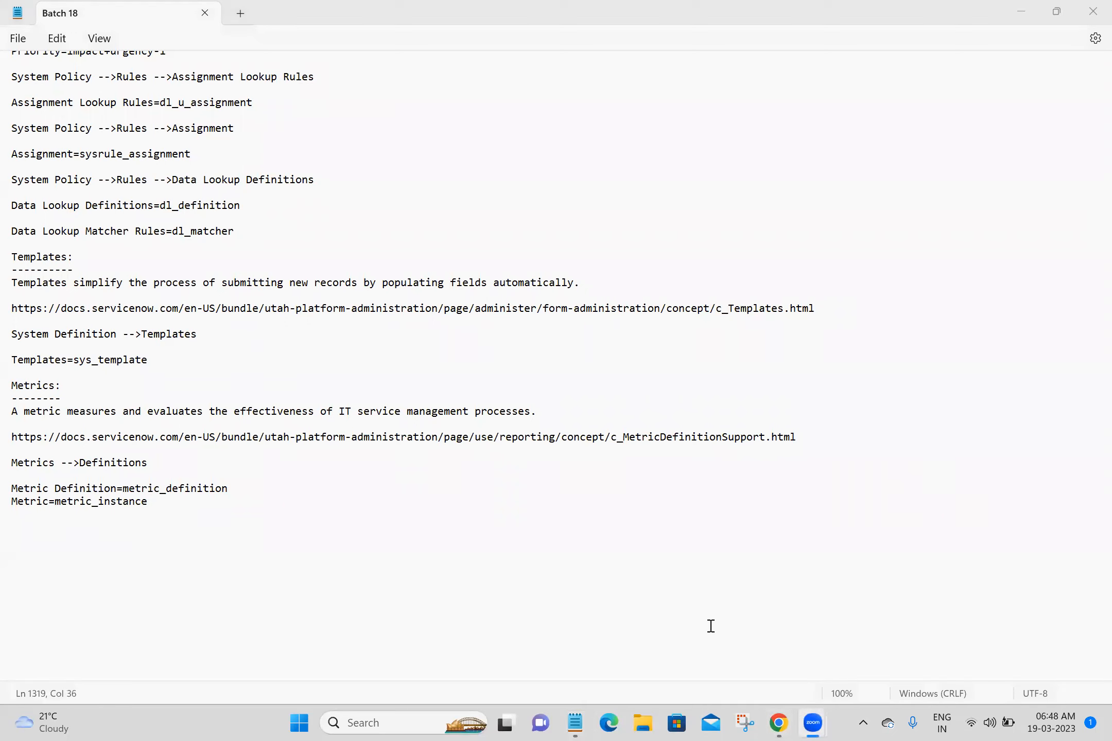
pyautogui.click(506, 631)
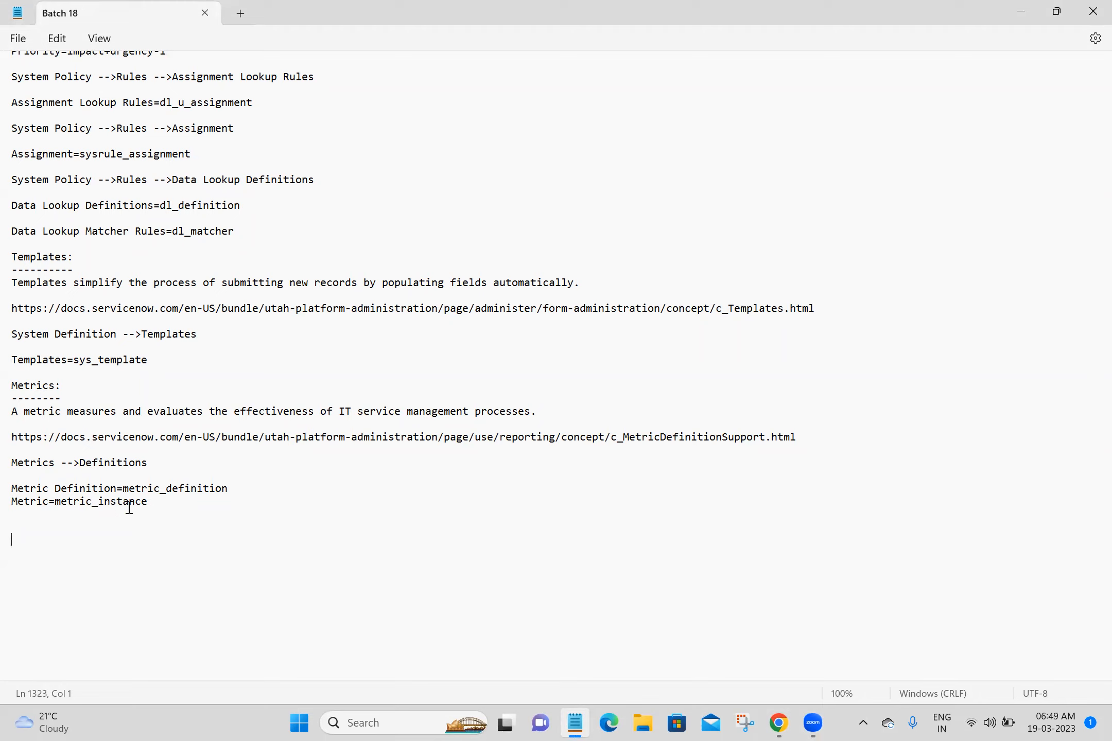
# Step: Add a "Process Flow:" heading underlined with dashes below the metric table lines in the notes and save
pyautogui.write('Process Flow:')
pyautogui.press('Return')
pyautogui.write('-------------')
pyautogui.hotkey('ctrl', 's')
# Step: In Chrome, close all tabs except the ServiceNow home page and open a blank change request form with change_request.FORM
pyautogui.click(777, 723)
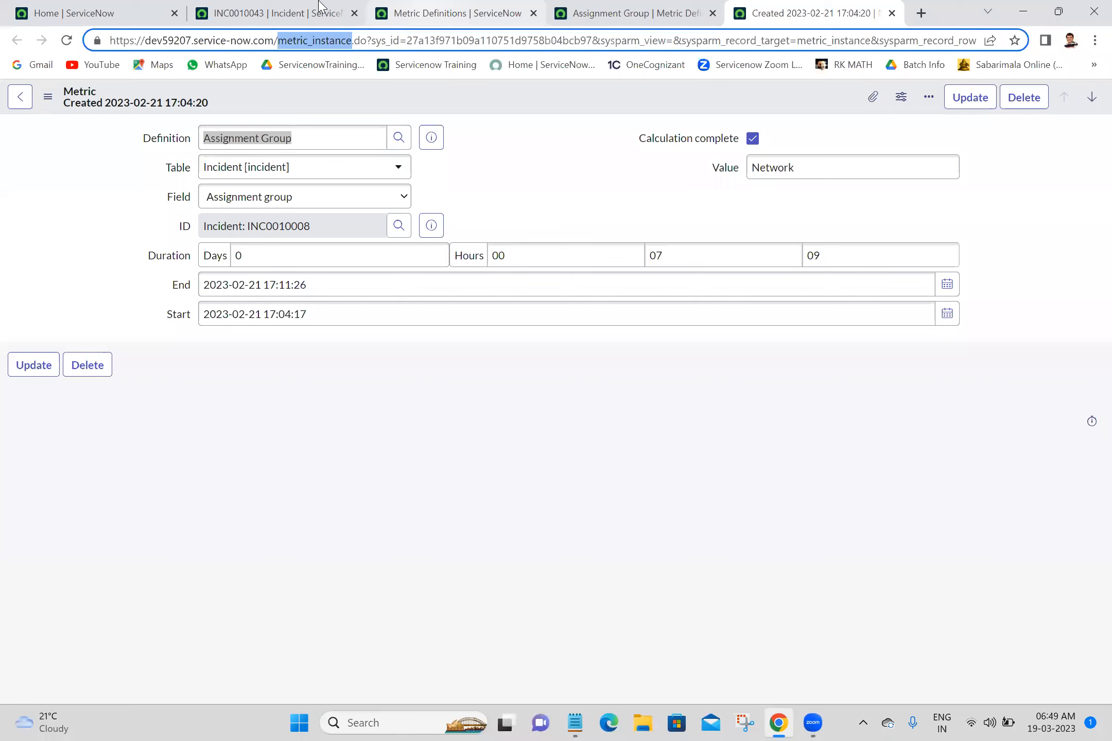
pyautogui.click(54, 9)
pyautogui.rightClick(54, 9)
pyautogui.click(159, 215)
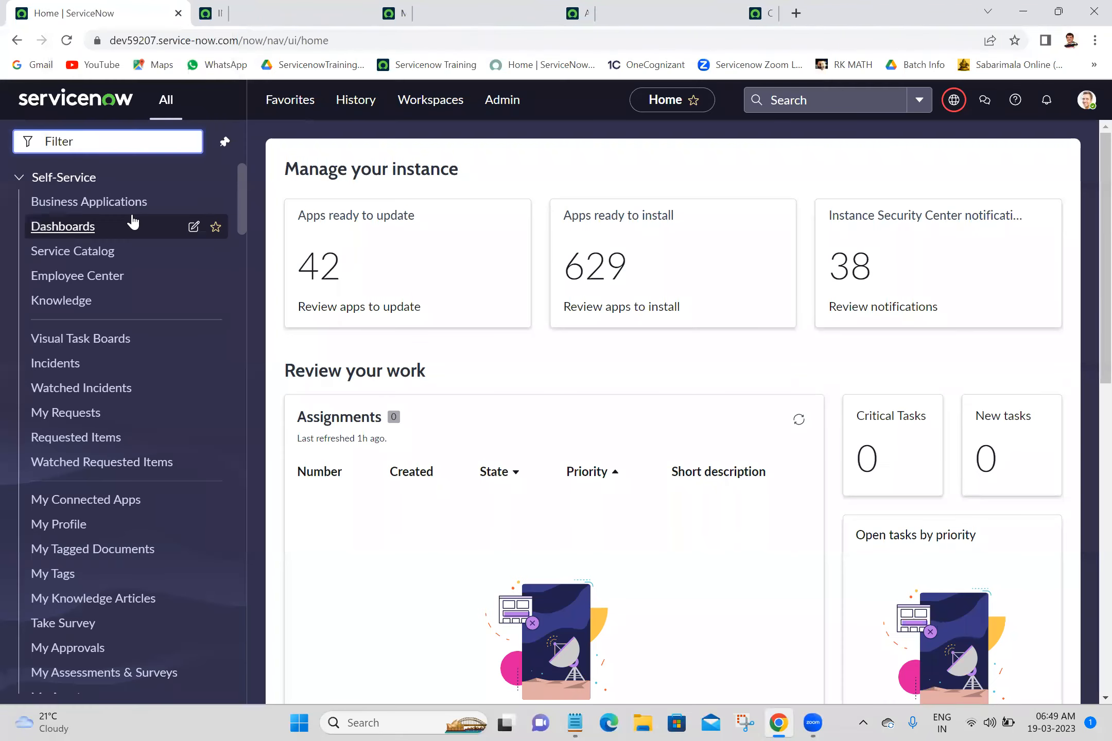
pyautogui.write('c')
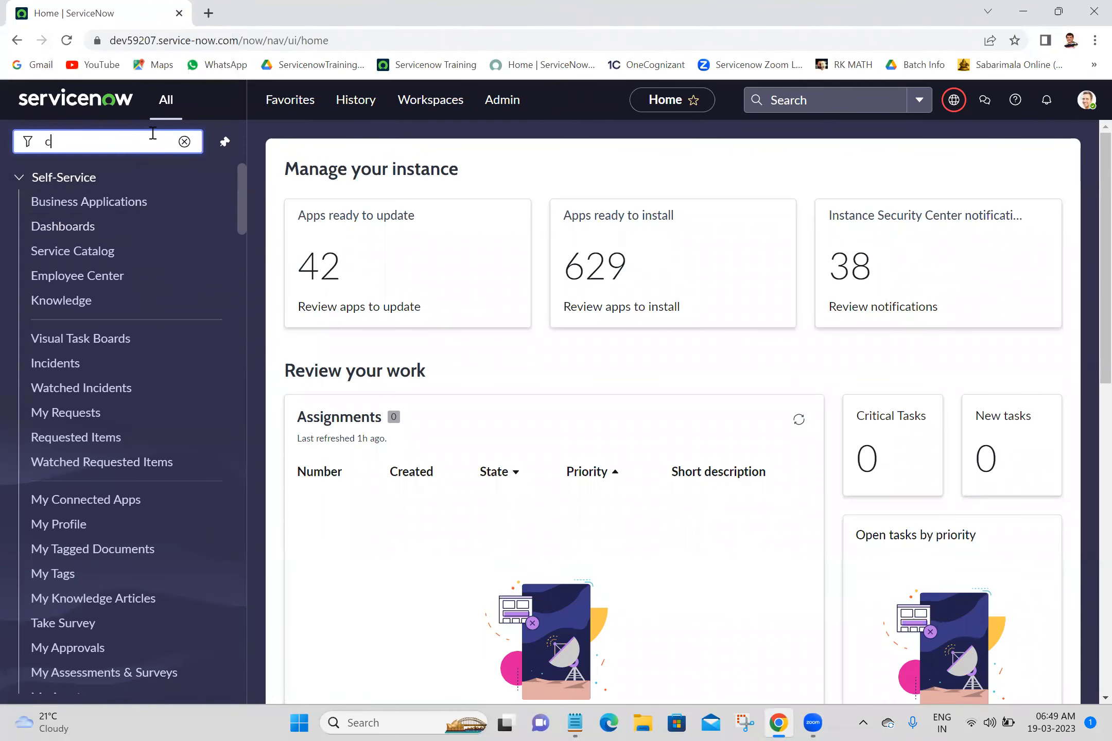
pyautogui.write('hange r')
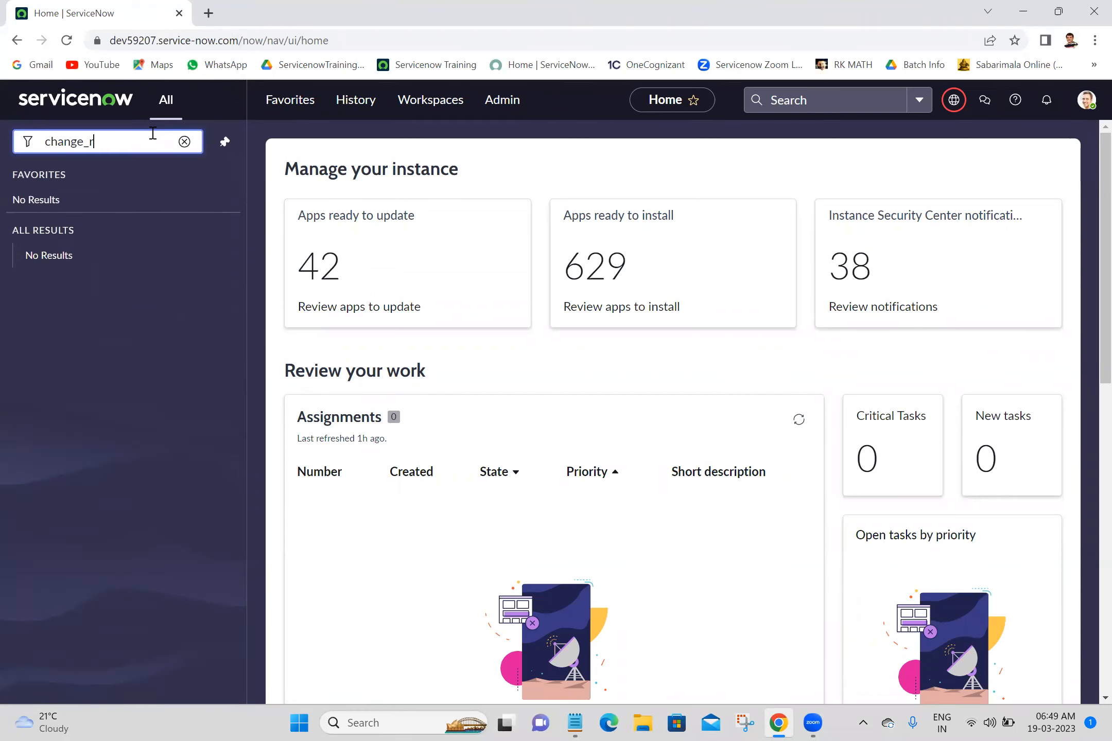
pyautogui.write('equest.FORM')
pyautogui.press('Return')
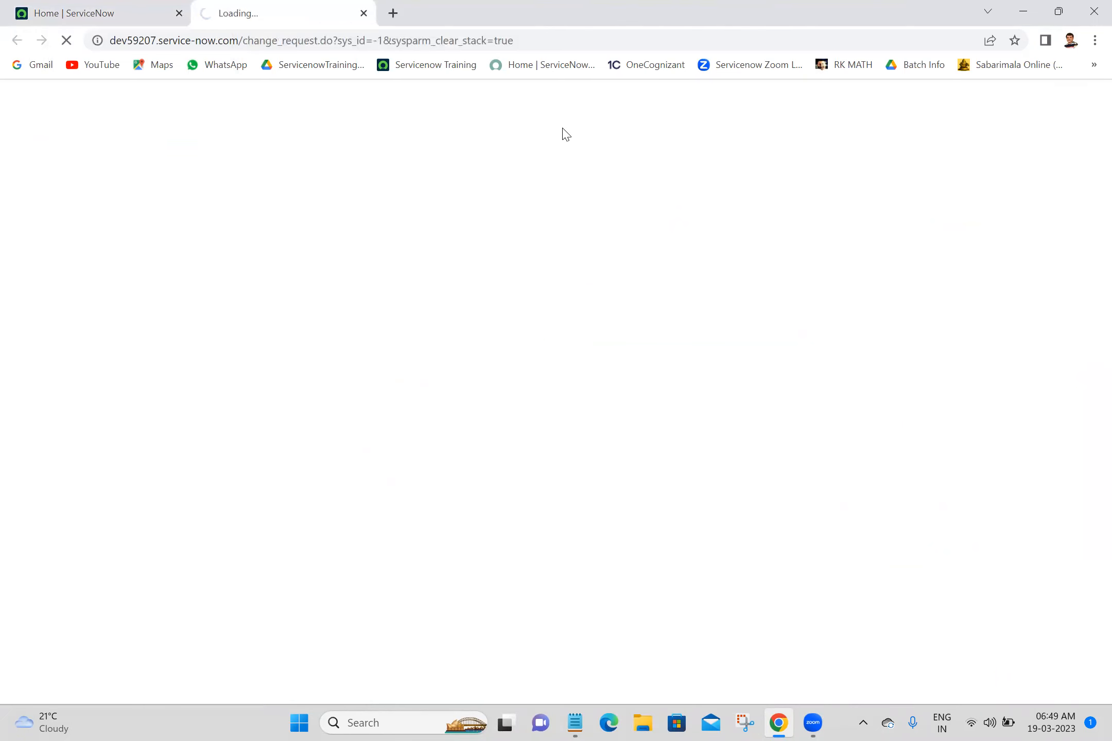
# Step: Examine the process flow stages above the fields of the new change request form
pyautogui.doubleClick(493, 147)
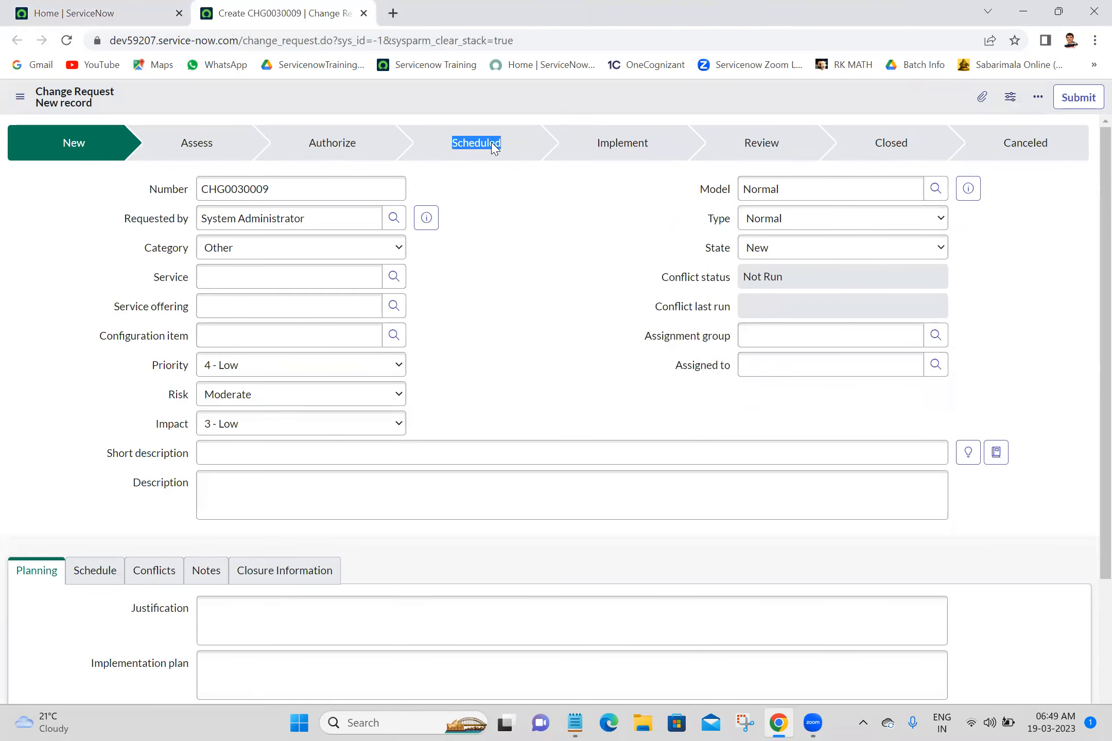
pyautogui.click(580, 203)
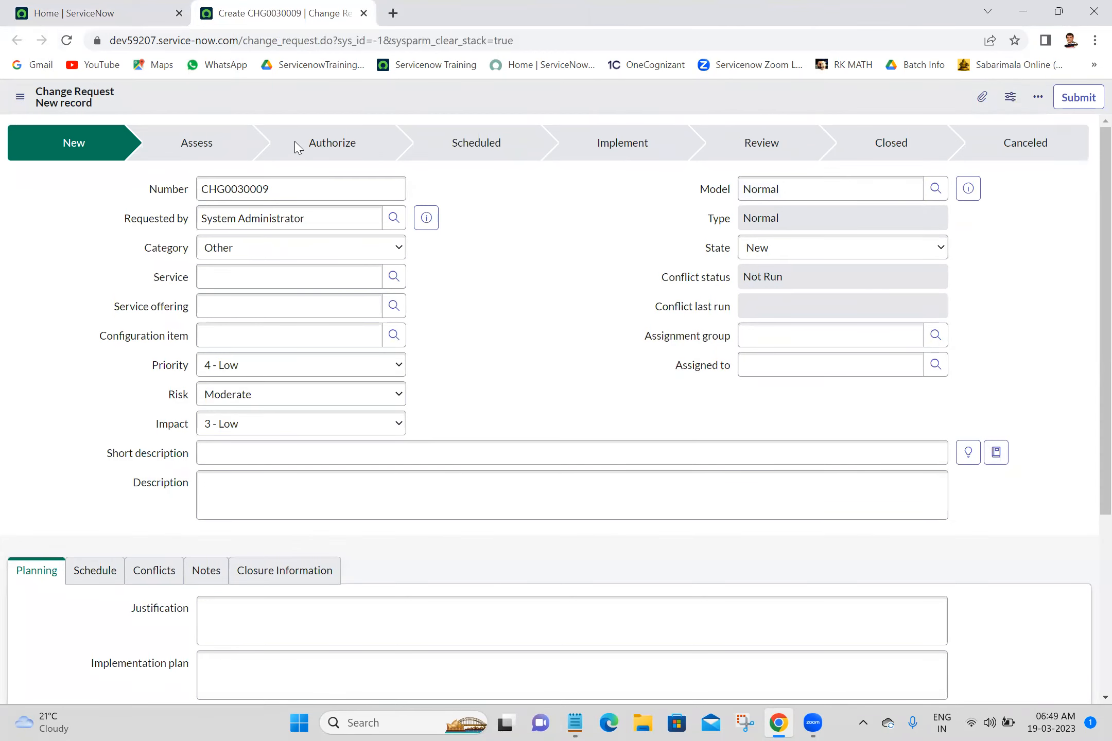
pyautogui.click(103, 11)
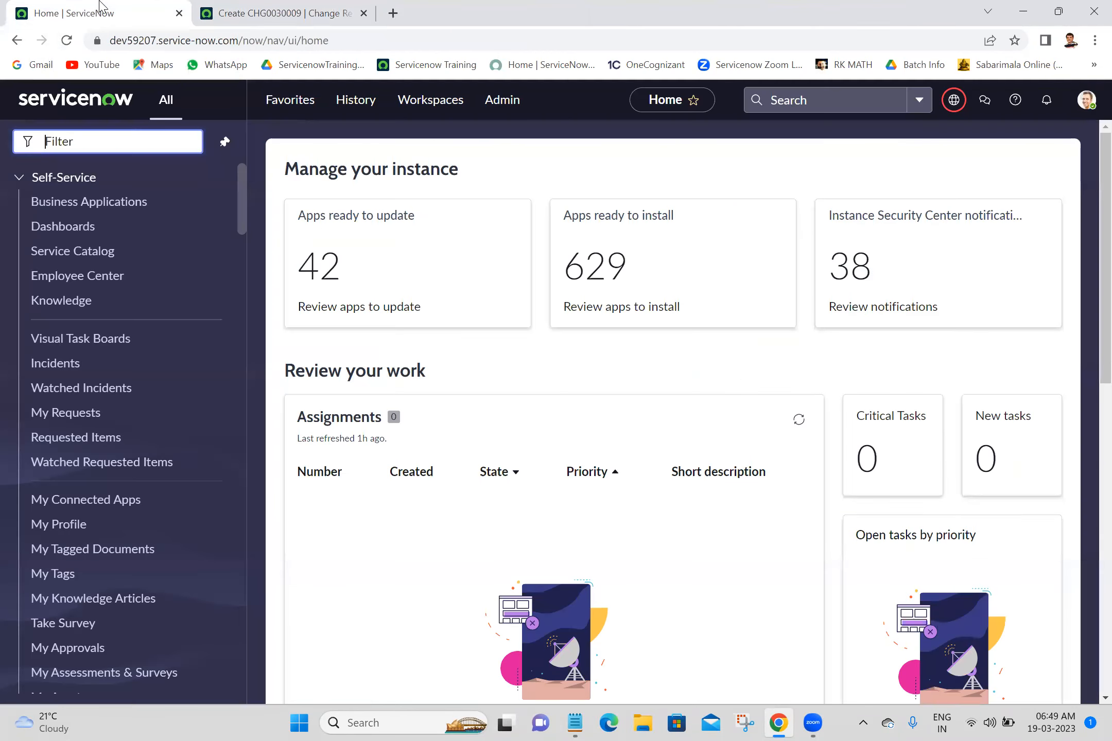
pyautogui.click(300, 9)
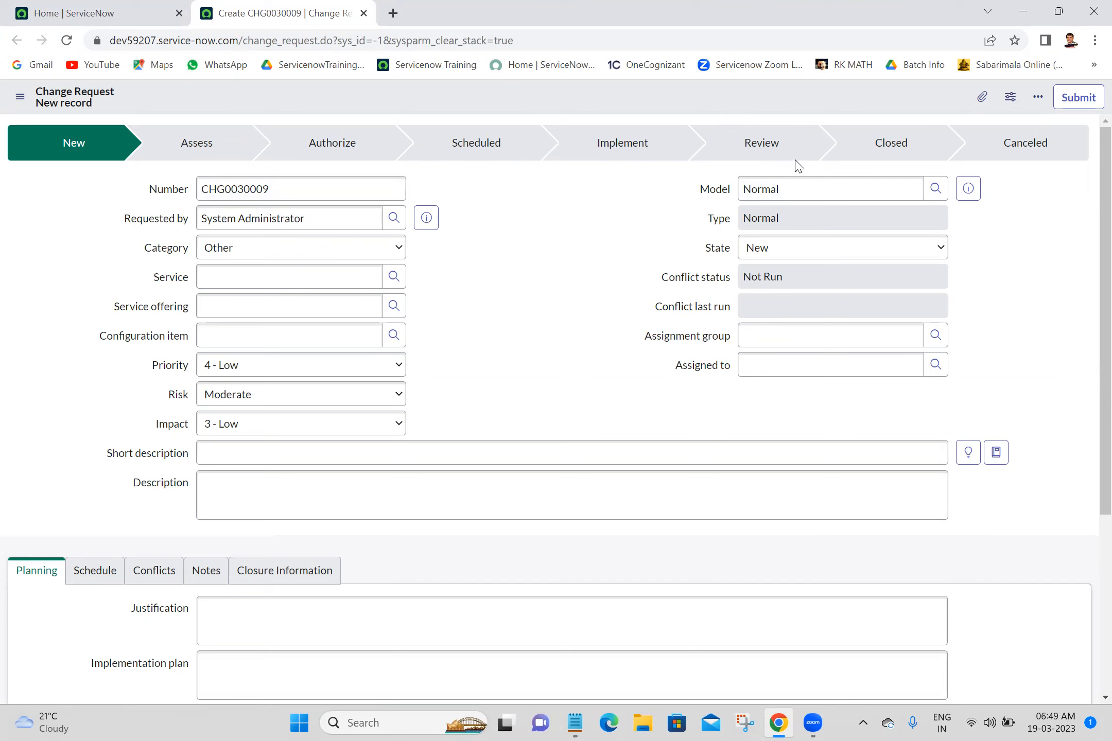
pyautogui.doubleClick(574, 158)
pyautogui.click(574, 158)
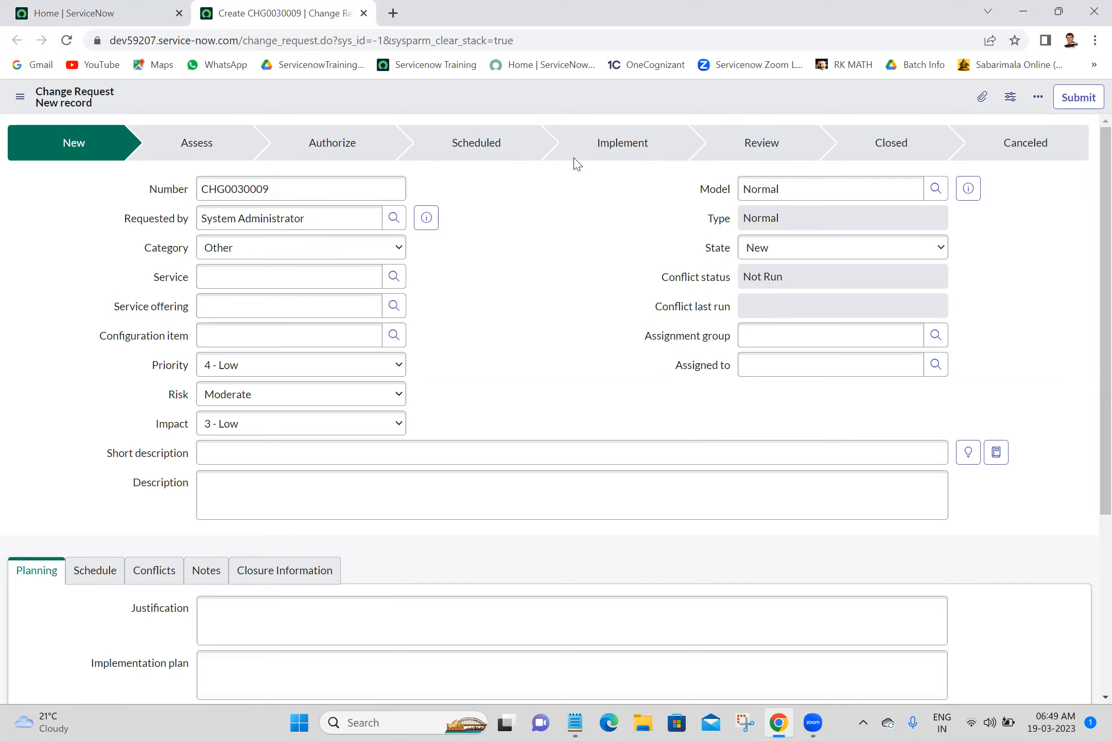
# Step: Open a blank incident form from the ServiceNow navigator in its own tab to compare it with the change request form
pyautogui.click(146, 13)
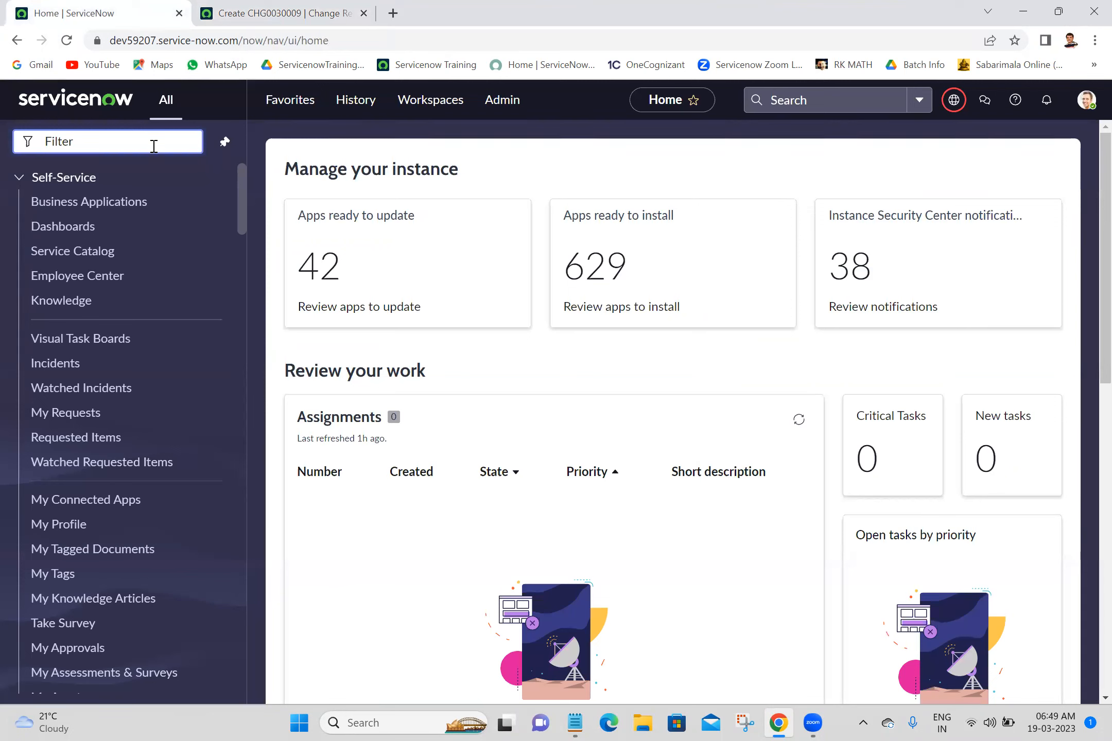
pyautogui.write('incident.')
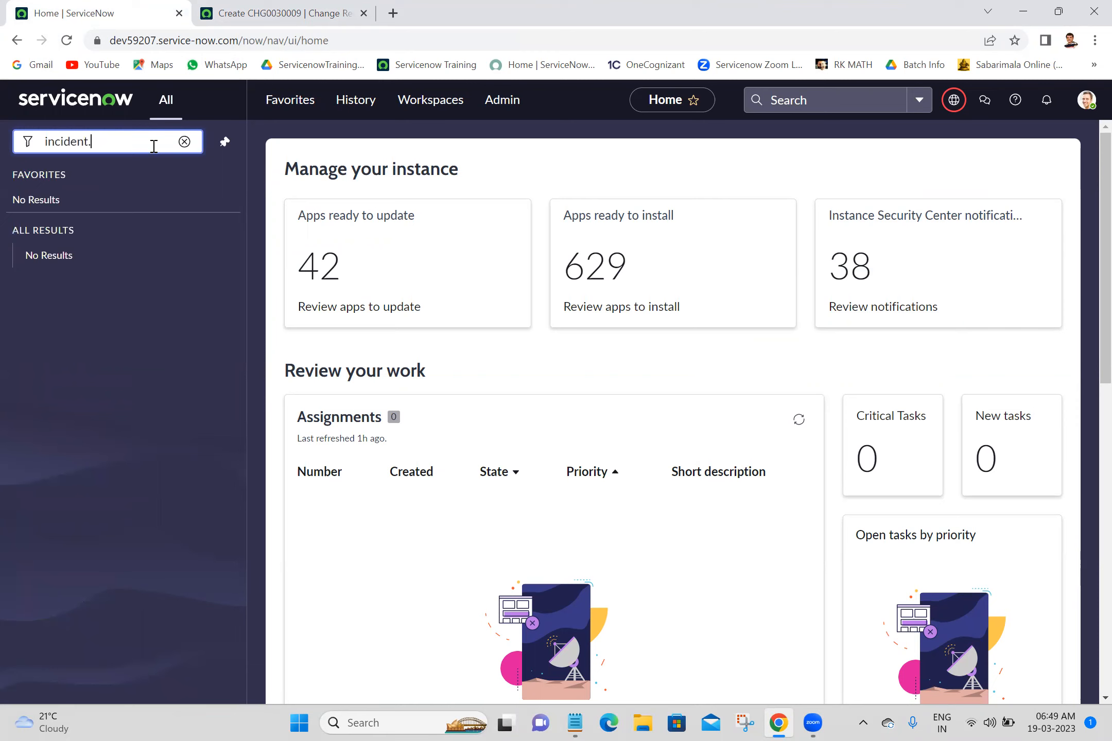
pyautogui.write('LIORM')
pyautogui.press('Return')
pyautogui.click(334, 9)
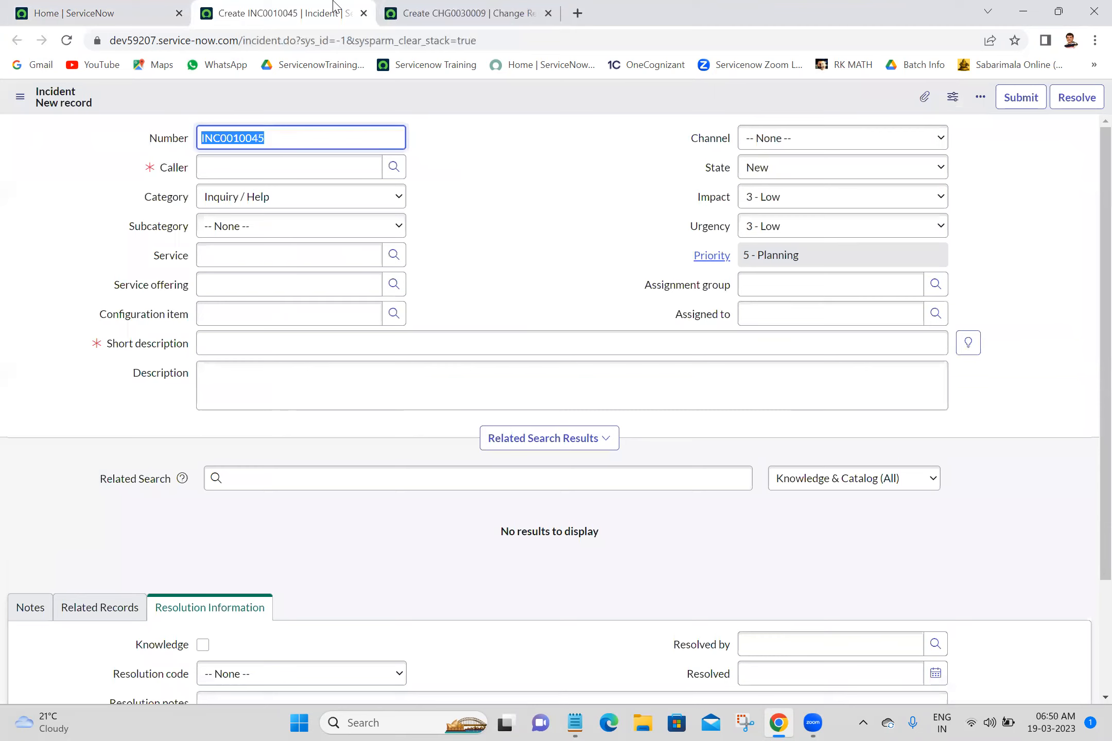
# Step: Search Google for "process flow in servicenow" and open the Process flow formatter documentation page in a new tab
pyautogui.click(578, 14)
pyautogui.write('process')
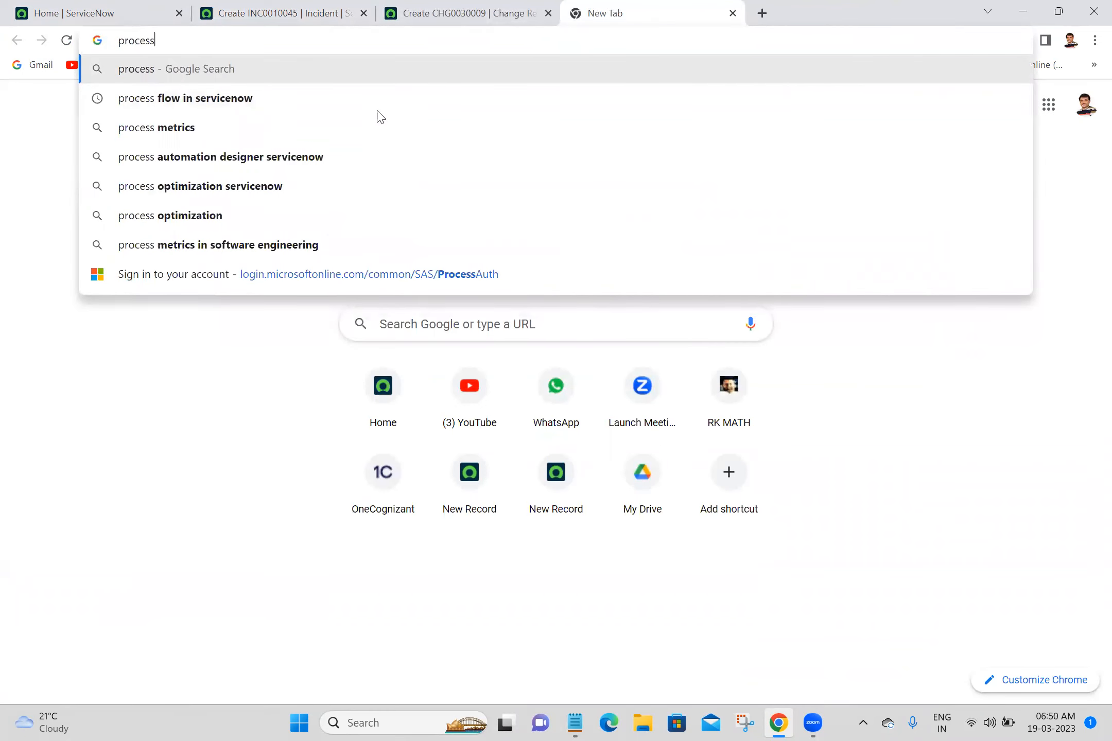
pyautogui.click(265, 109)
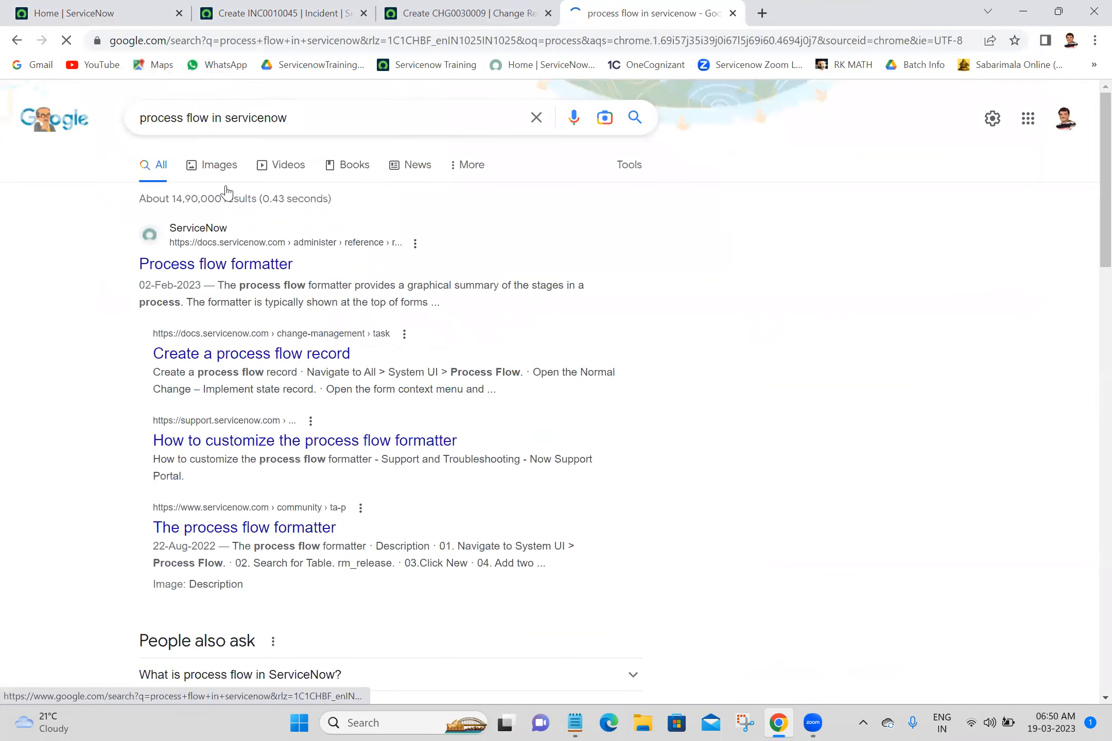
pyautogui.middleClick(205, 269)
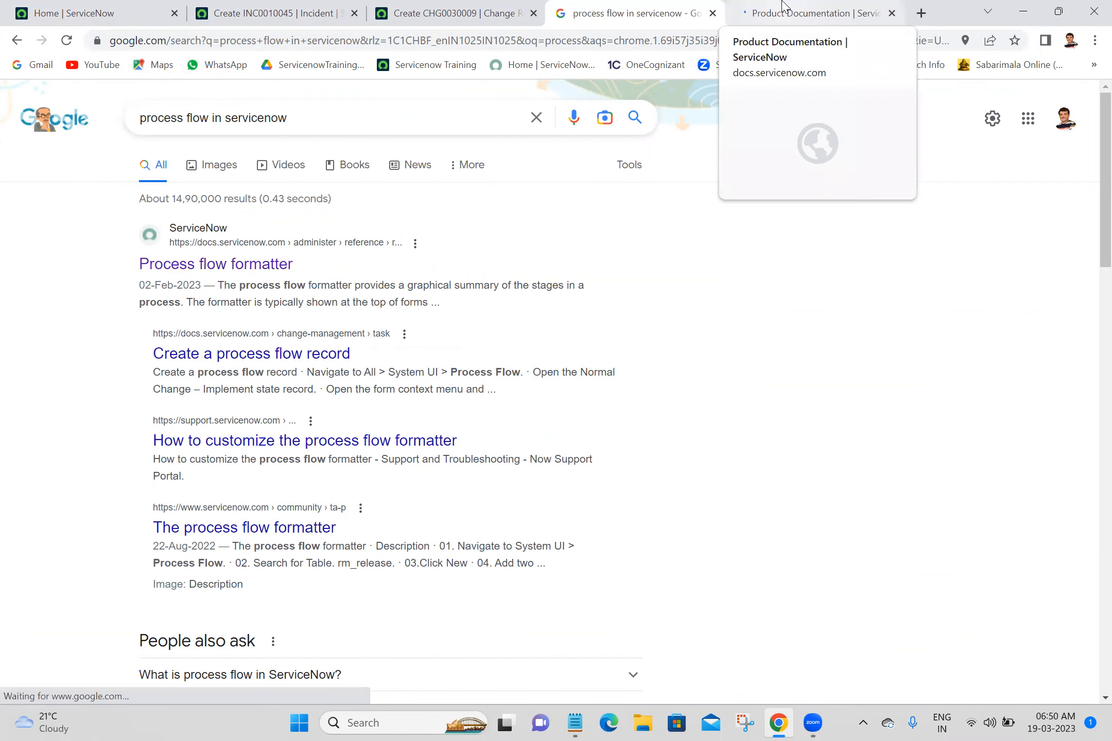
pyautogui.click(783, 6)
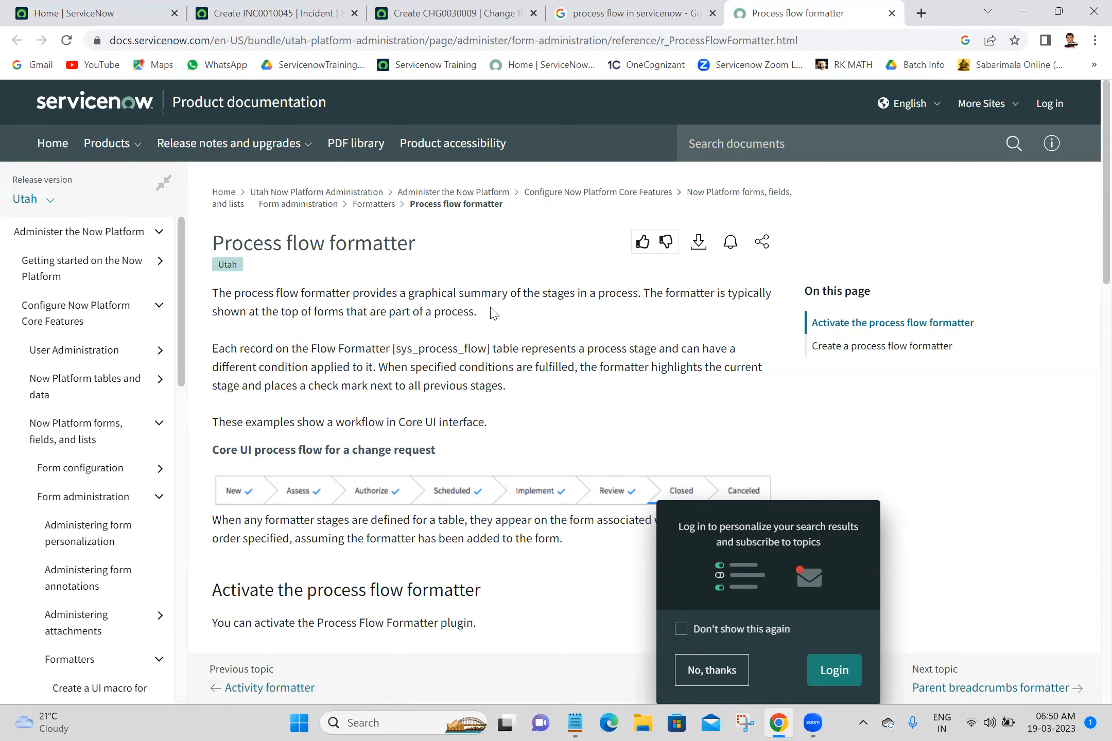
# Step: Copy the page's two-sentence formatter description under the Process Flow heading in the Batch 18 Notepad notes, one sentence per line, and save
pyautogui.moveTo(479, 312); pyautogui.dragTo(216, 295)
pyautogui.hotkey('ctrl', 'c')
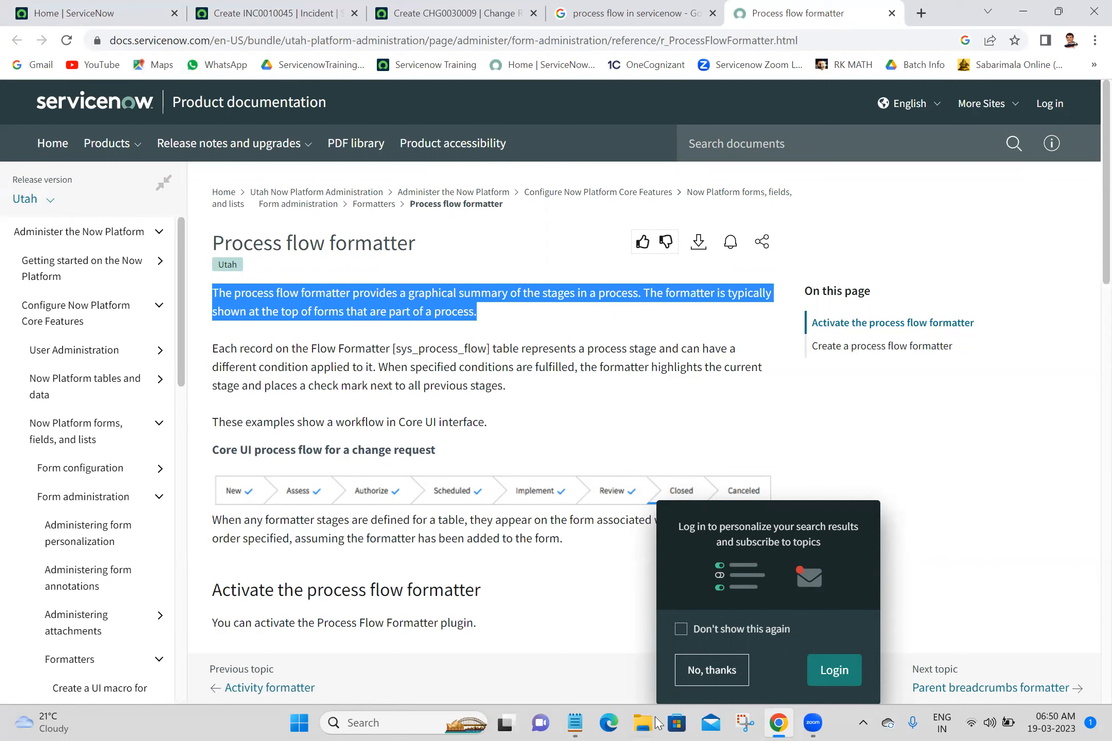
pyautogui.click(575, 723)
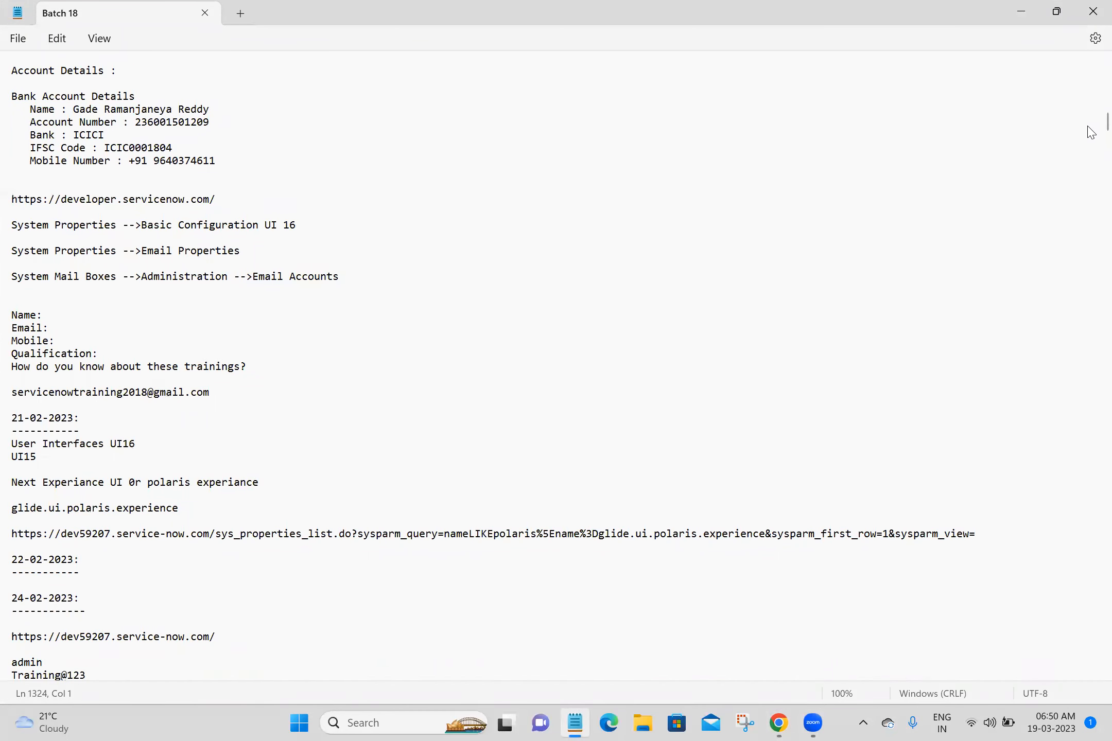
pyautogui.moveTo(1092, 125); pyautogui.dragTo(1087, 566)
pyautogui.hotkey('ctrl', 'v')
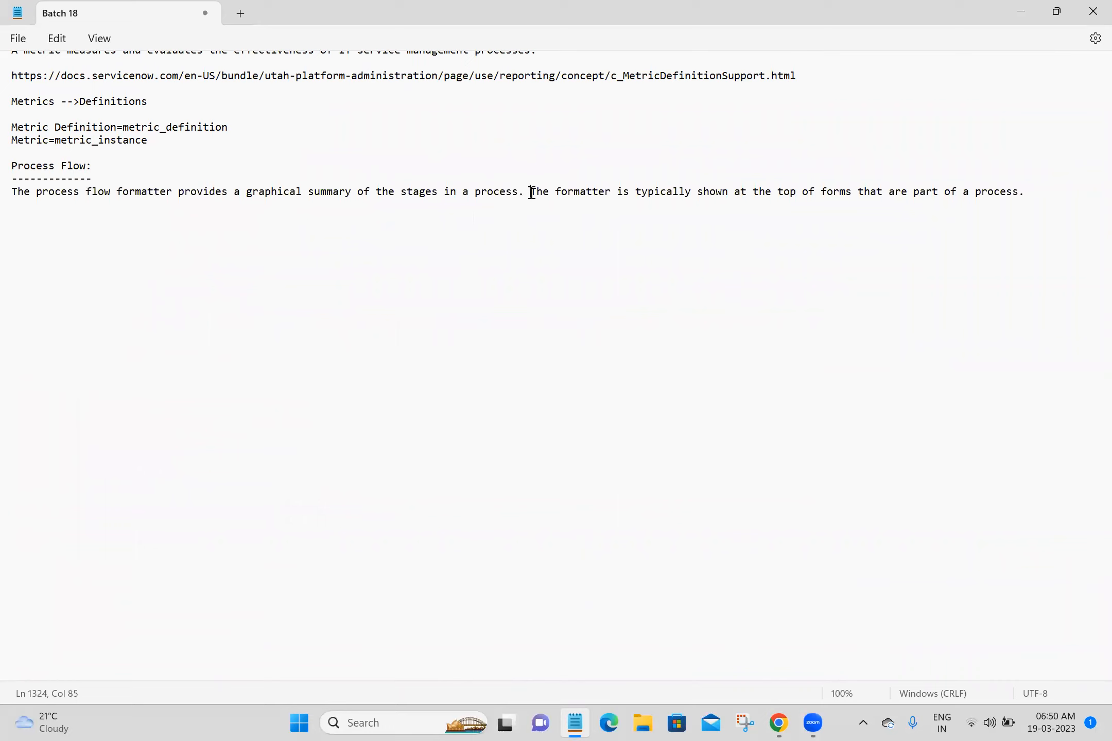
pyautogui.press('Return')
pyautogui.hotkey('ctrl', 's')
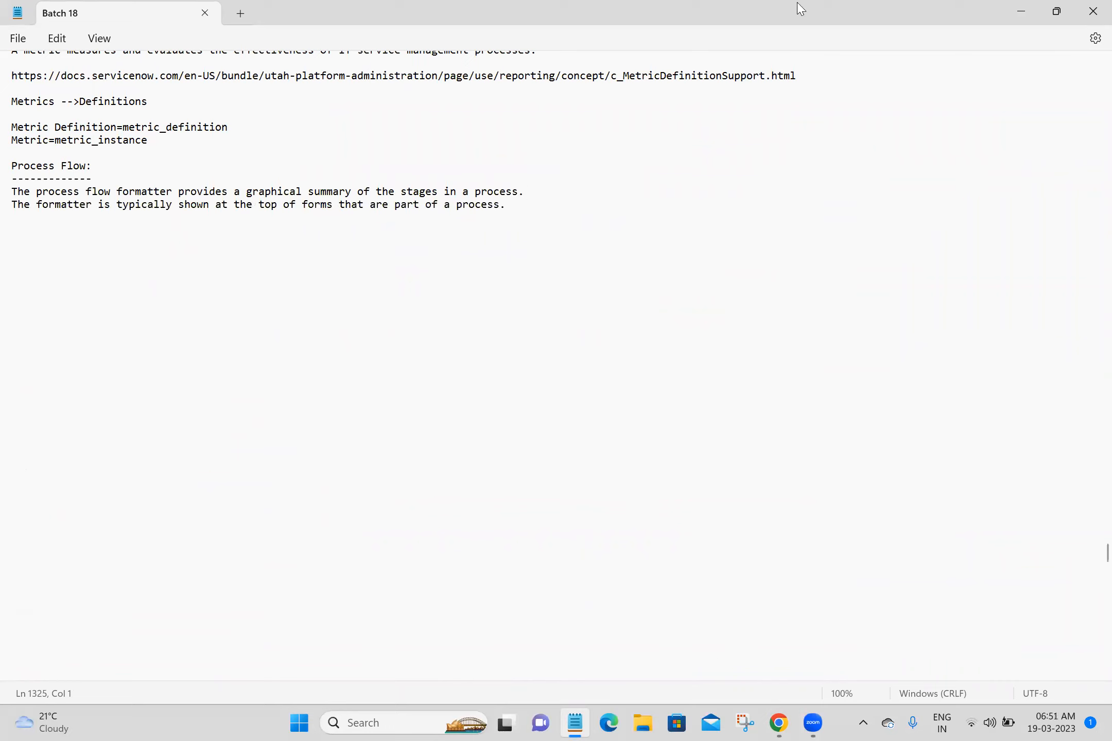
# Step: Add the URL of the Process flow formatter documentation page below the description in the Notepad notes
pyautogui.hotkey('alt', 'Tab')
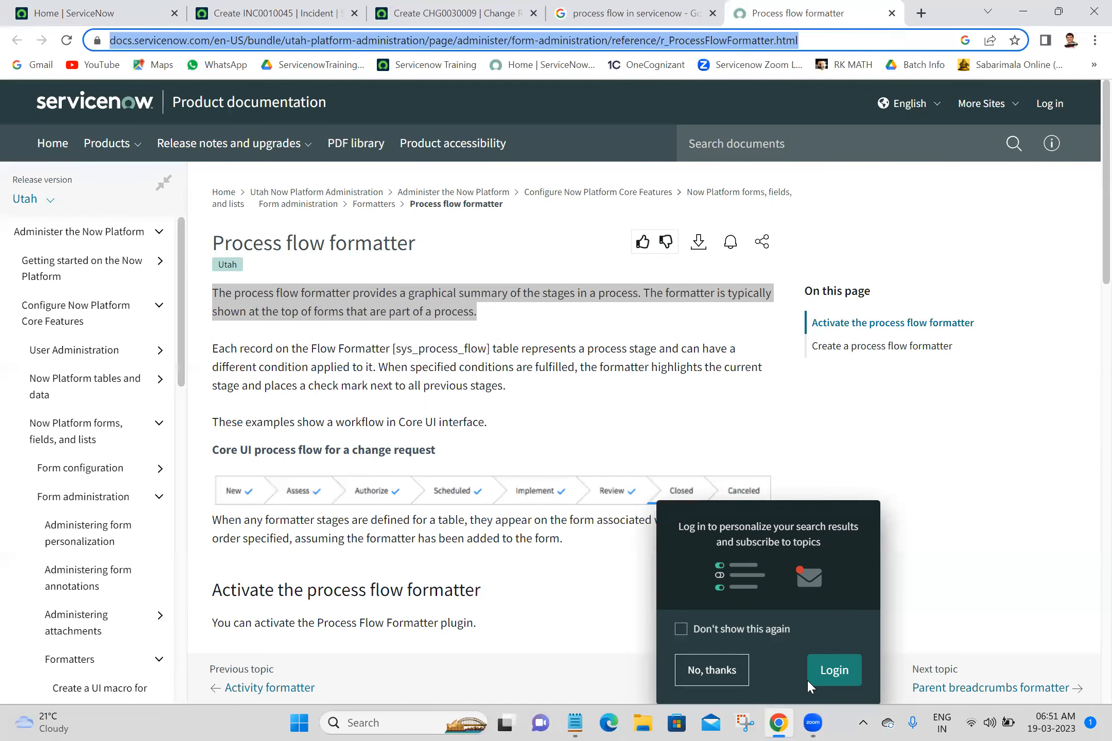
pyautogui.click(574, 723)
pyautogui.click(328, 279)
pyautogui.press('Return')
pyautogui.write('https://docs.servicenow.com/en-US/bundle/utah-platform-administration/page/administer/form-administration/reference/r_ProcessFlowFormatter.html')
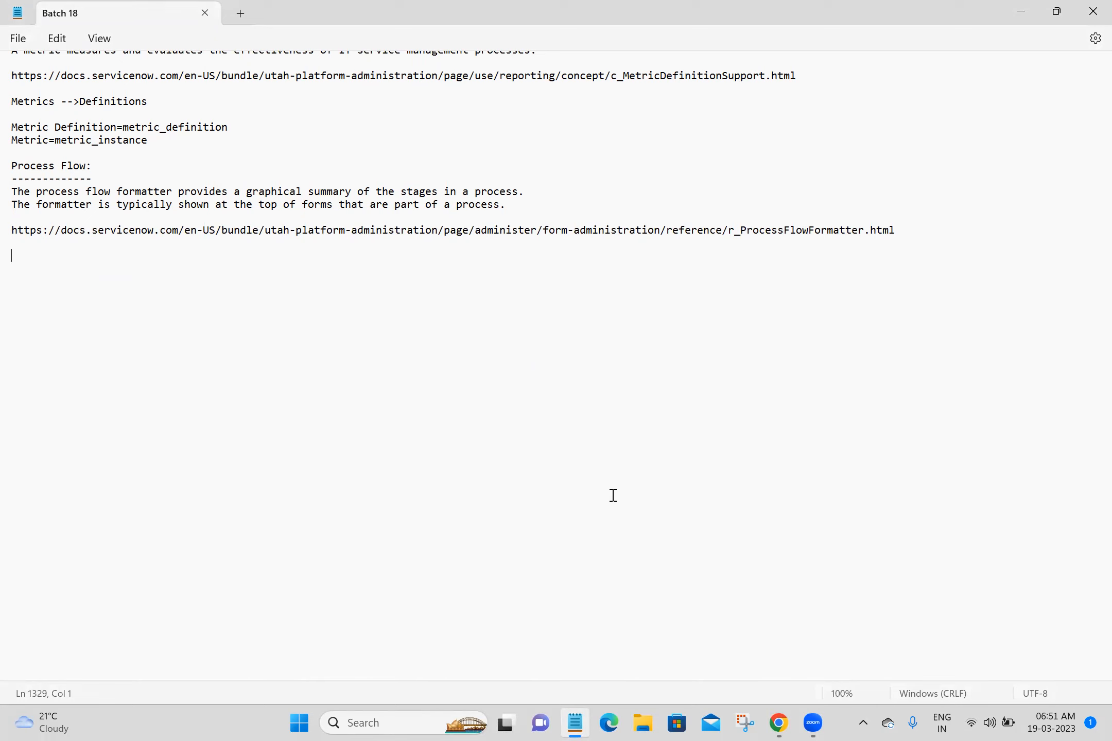
# Step: Back in Chrome, close all tabs after the new incident form
pyautogui.click(780, 722)
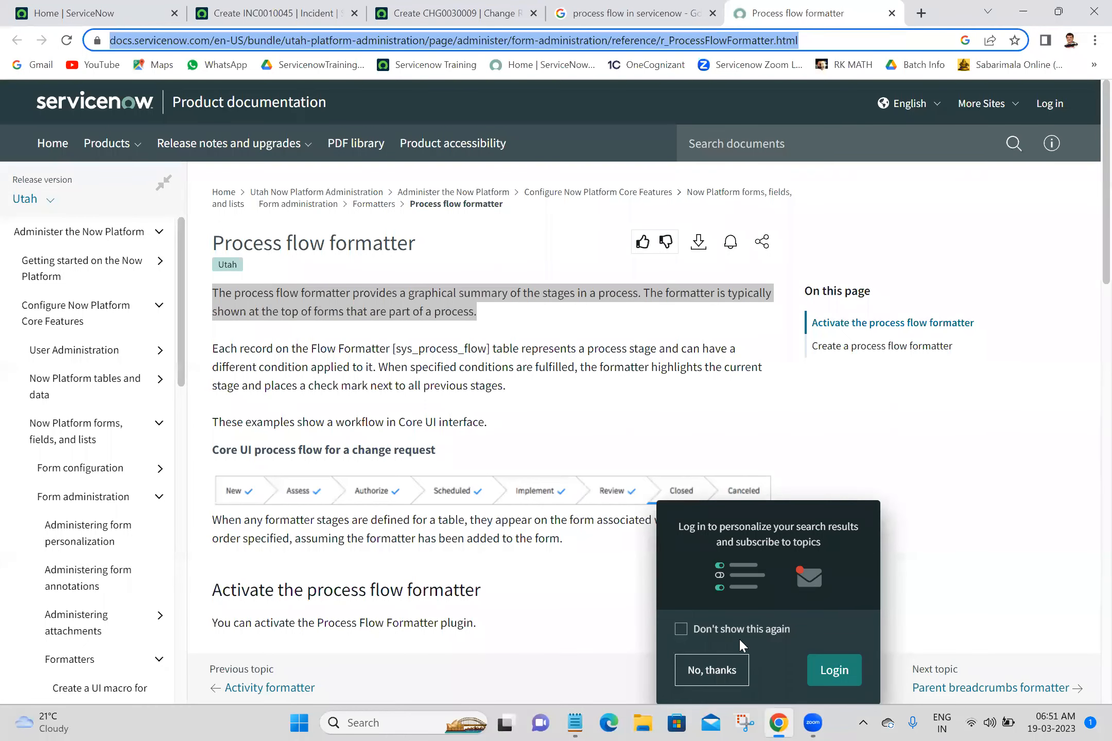
pyautogui.rightClick(73, 7)
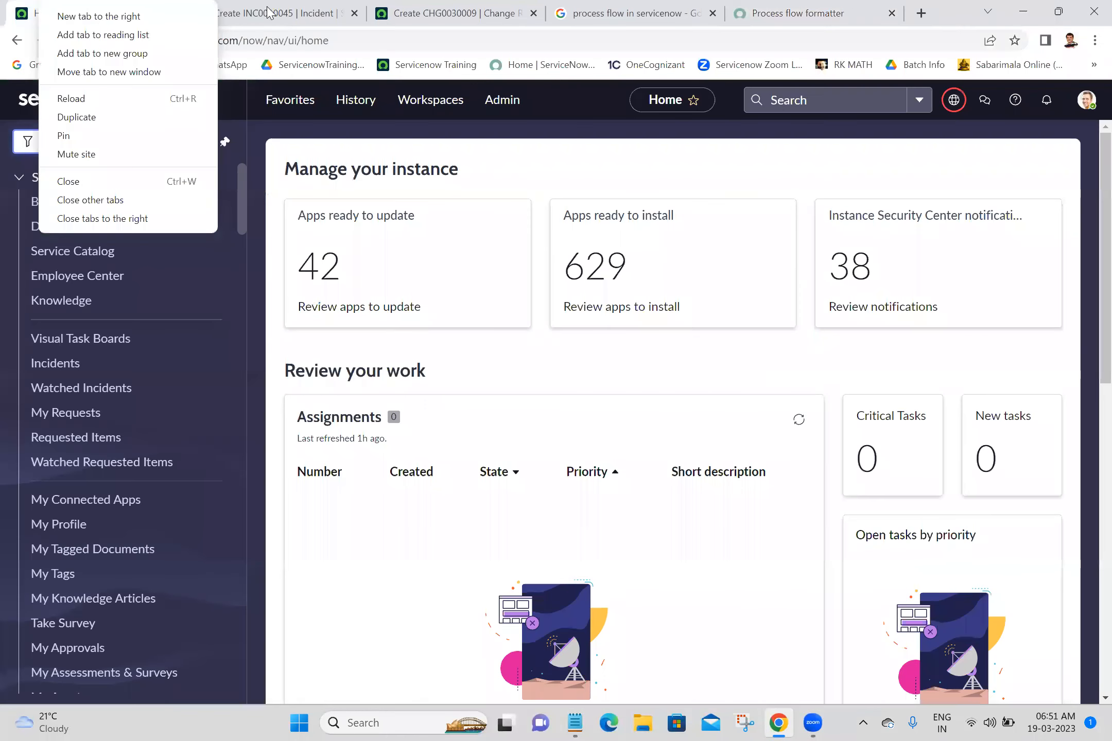
pyautogui.rightClick(267, 8)
pyautogui.click(340, 225)
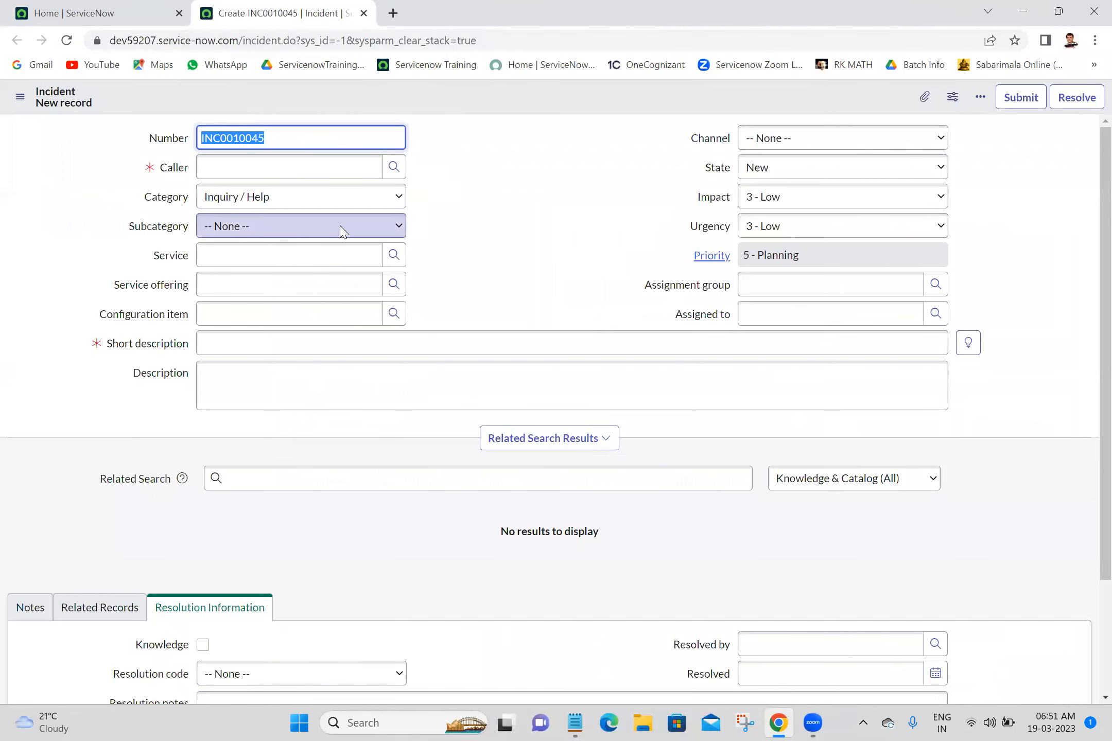
# Step: Find the Process Flow module in the ServiceNow navigator and add its path "System UI -->Process Flow" to the Notepad notes
pyautogui.click(94, 6)
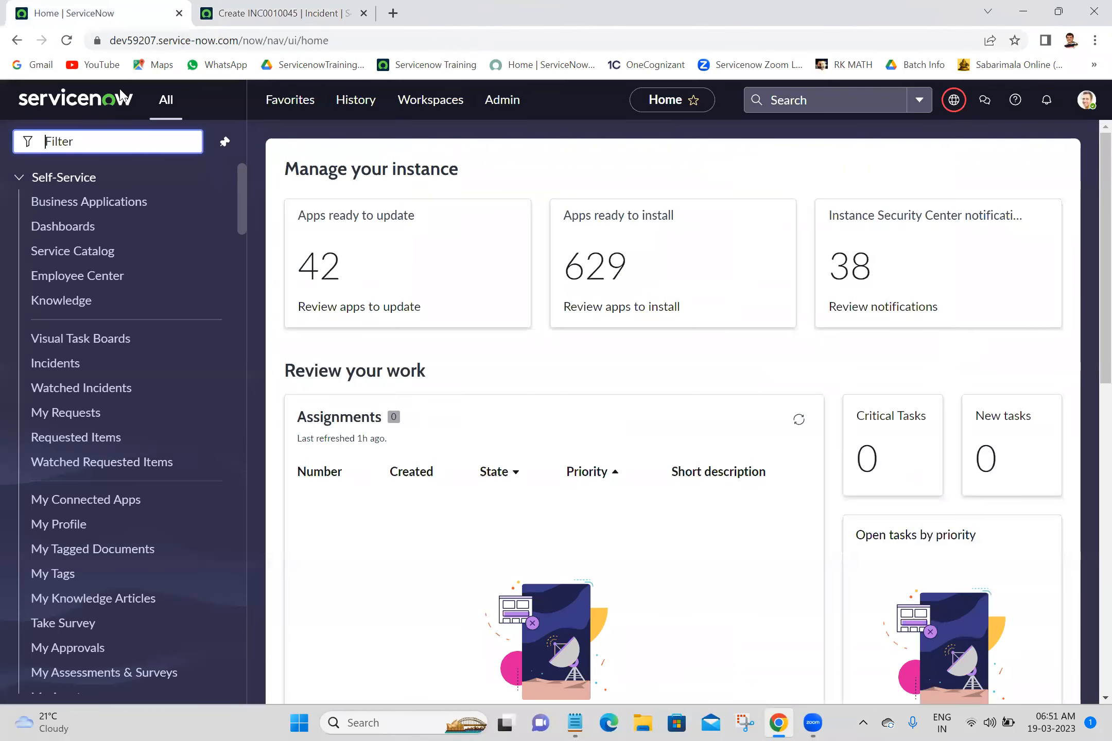
pyautogui.write('process flo')
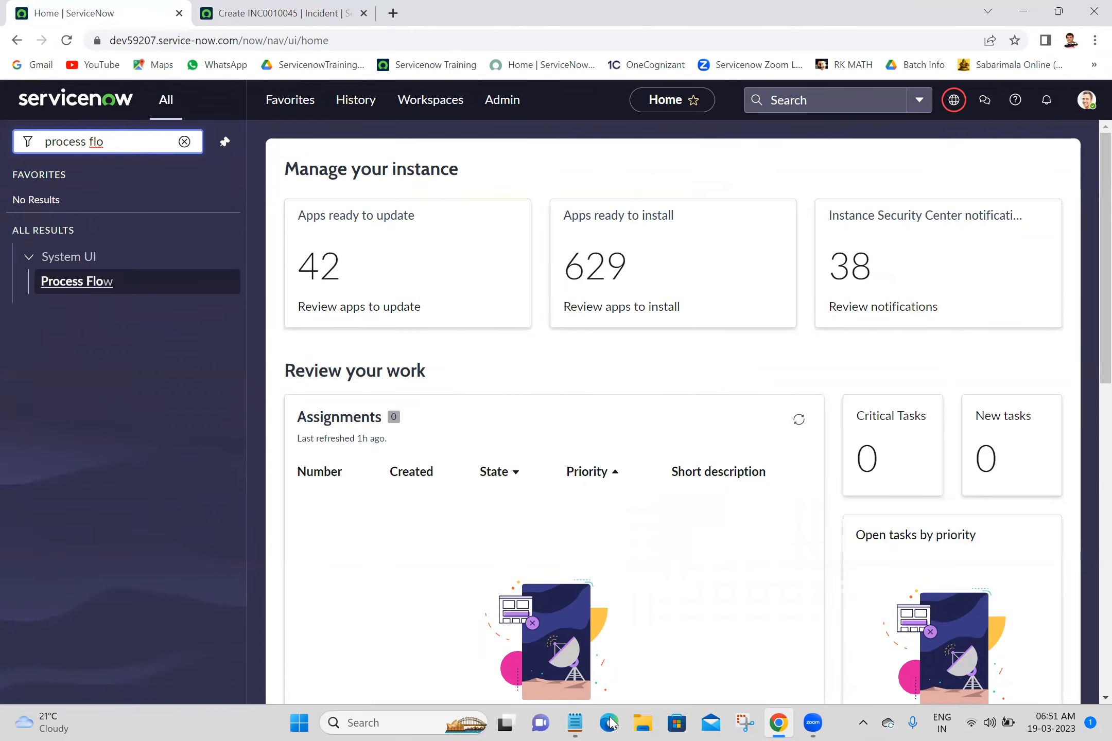
pyautogui.click(576, 723)
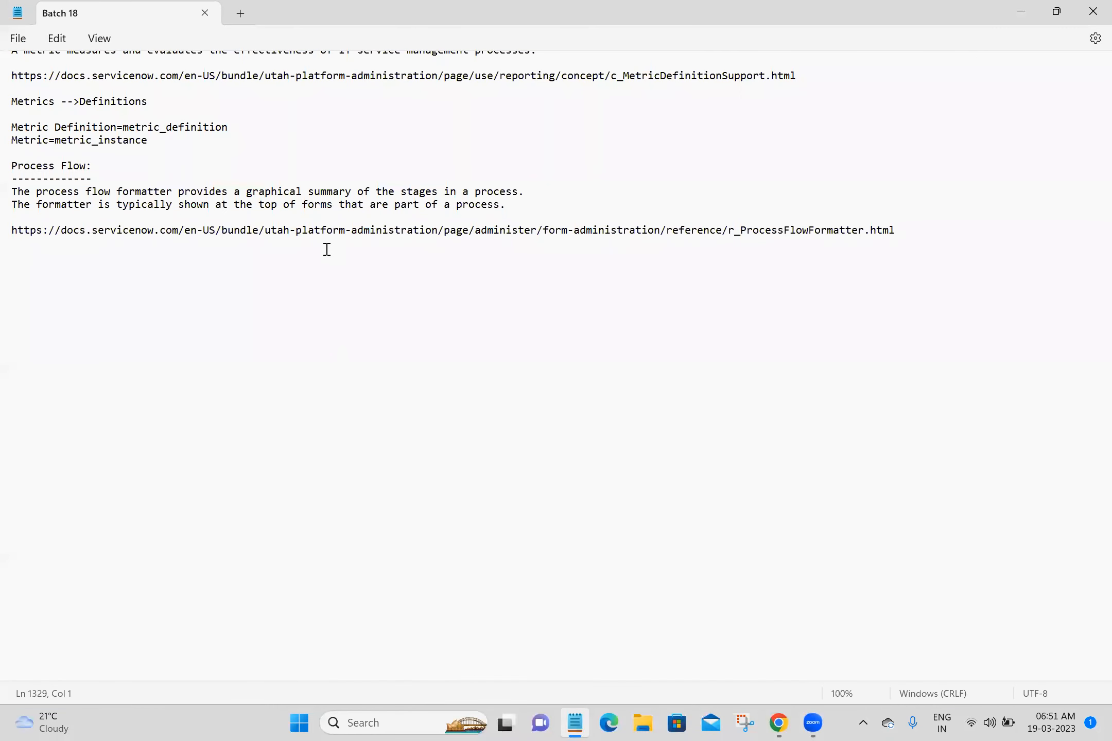
pyautogui.write('System UI -->Process Flow')
pyautogui.press('Return')
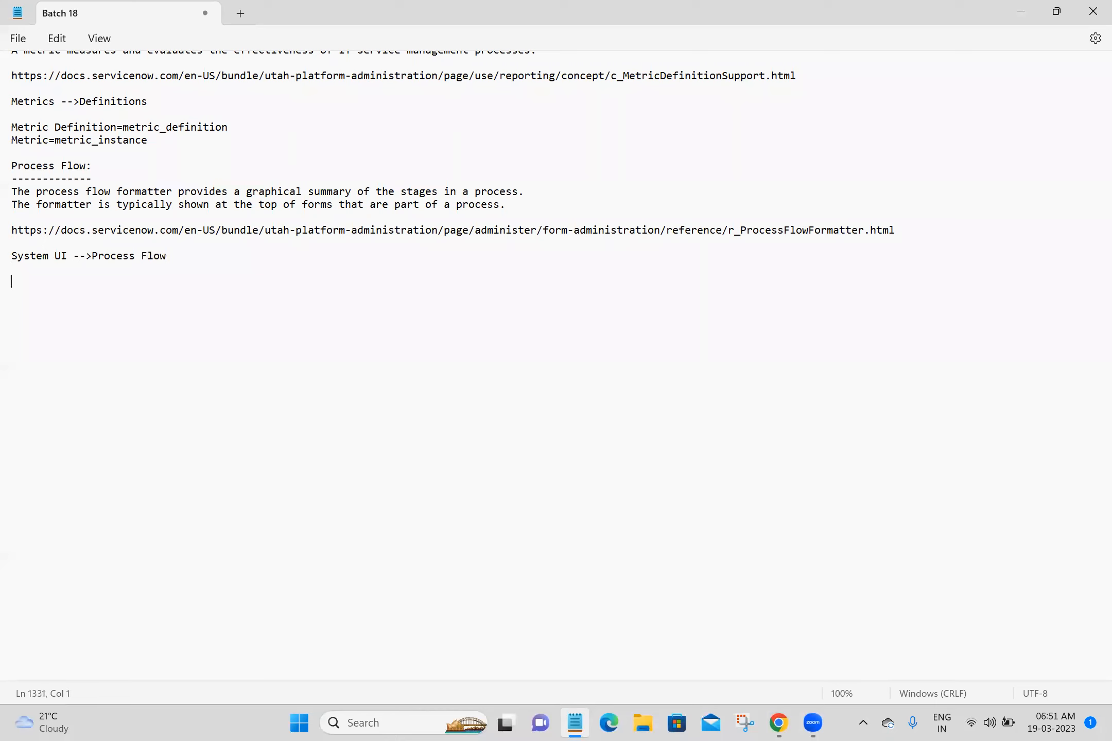
# Step: Copy the table name from the Flow Formatters list URL, add "Process Flow=sys_process_flow" below the module path in the notes, and save
pyautogui.write('Process Flow=')
pyautogui.hotkey('ctrl', 's')
pyautogui.hotkey('alt', 'Tab')
pyautogui.moveTo(245, 40); pyautogui.dragTo(323, 40)
pyautogui.hotkey('ctrl', 'c')
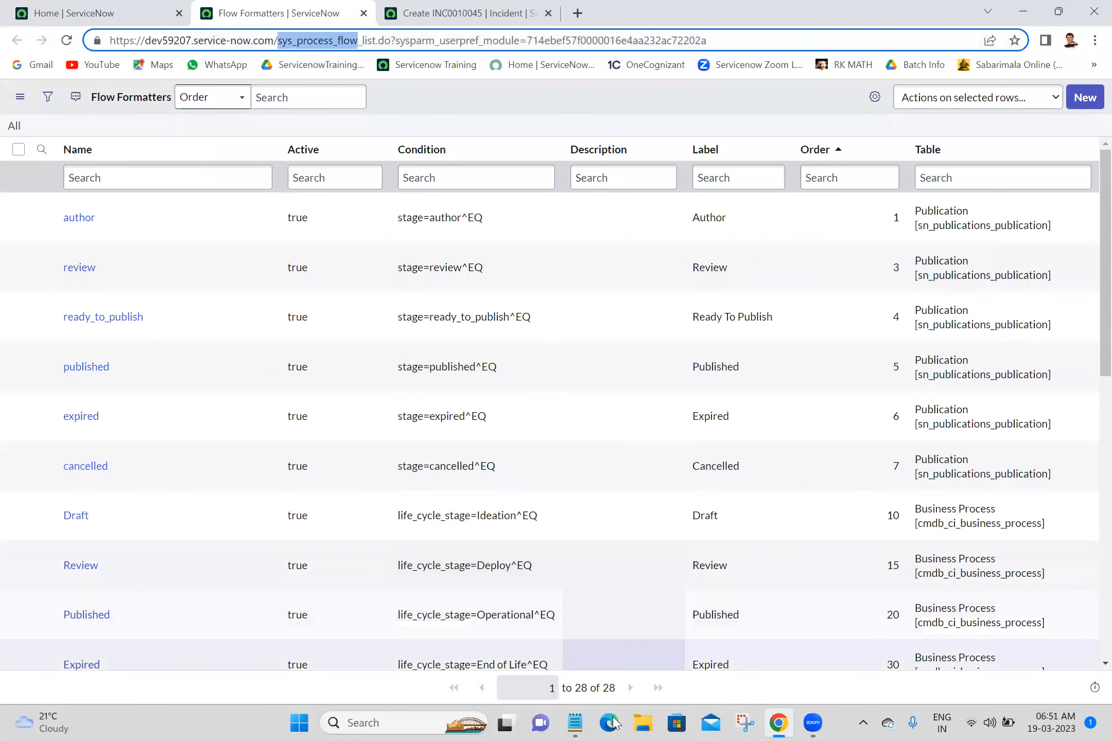
pyautogui.click(575, 722)
pyautogui.write('=')
pyautogui.hotkey('ctrl', 'v')
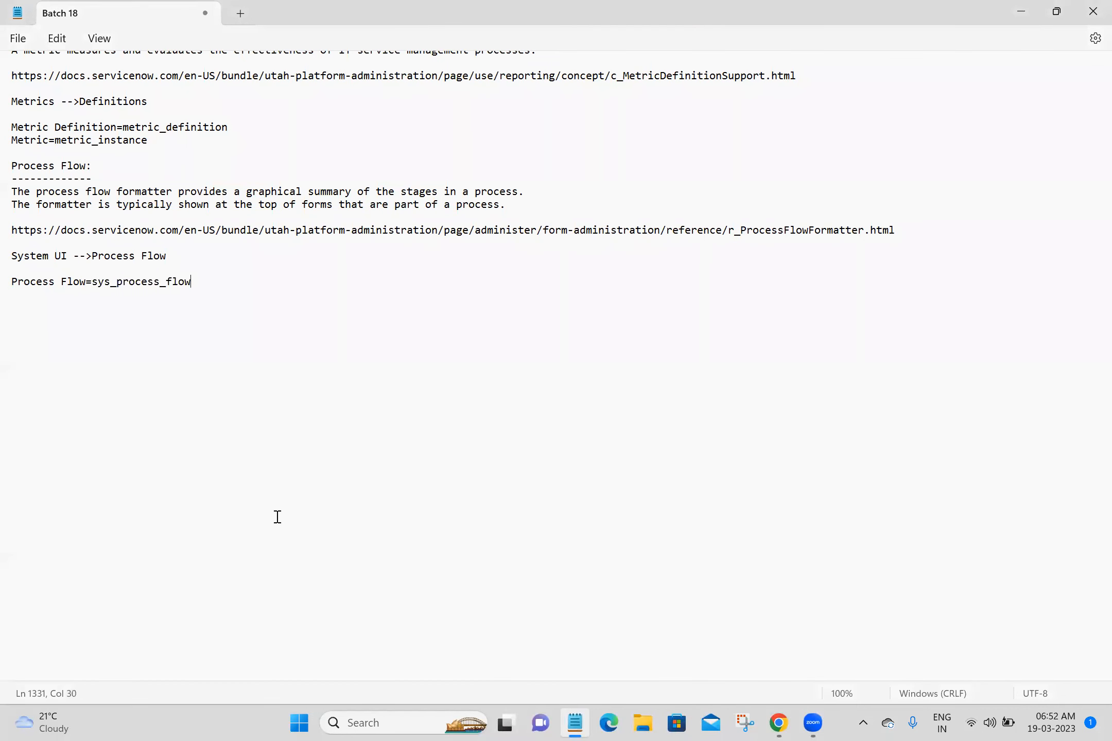
pyautogui.click(252, 425)
pyautogui.hotkey('ctrl', 's')
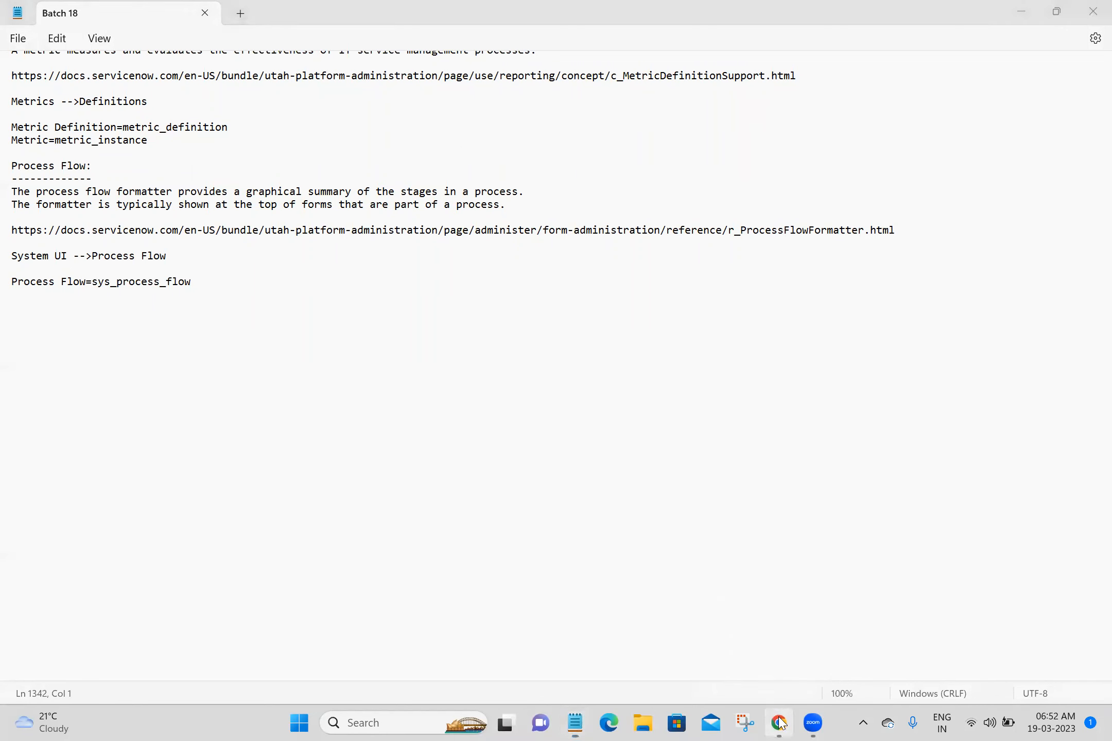
# Step: Switch to Chrome, filter the Flow Formatters list to the Change Request table to examine its entries, and clear the filter
pyautogui.click(778, 722)
pyautogui.click(513, 115)
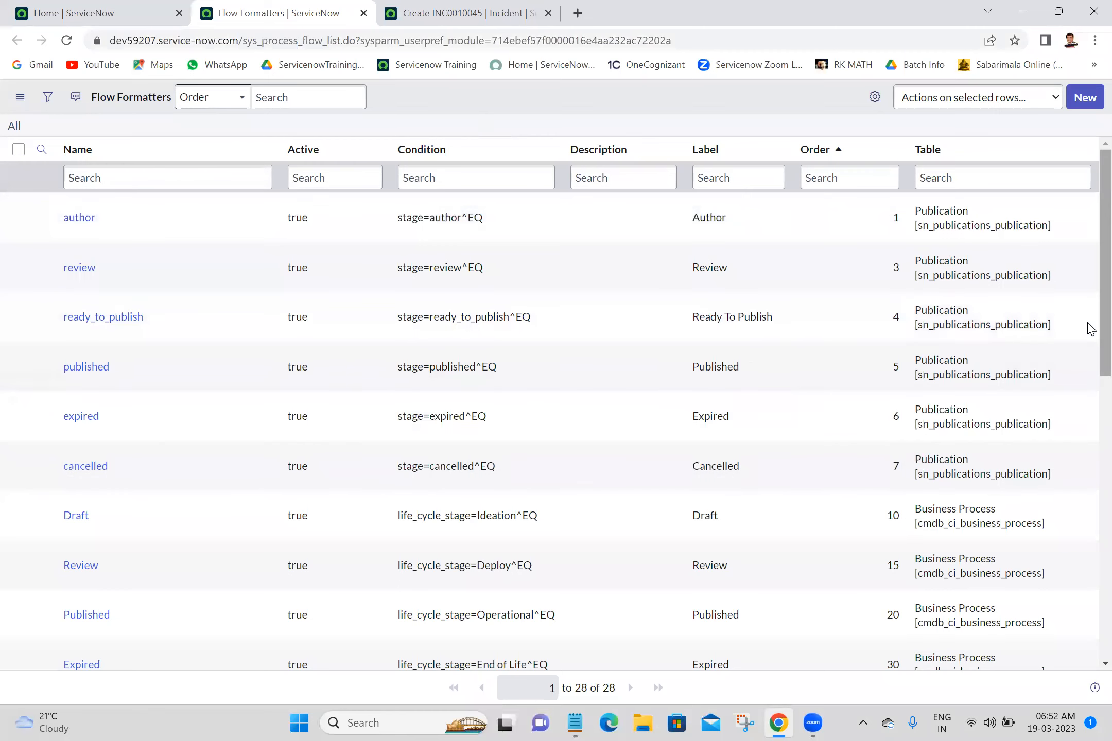
pyautogui.scroll(-10, 1088, 463)
pyautogui.scroll(1, 1069, 601)
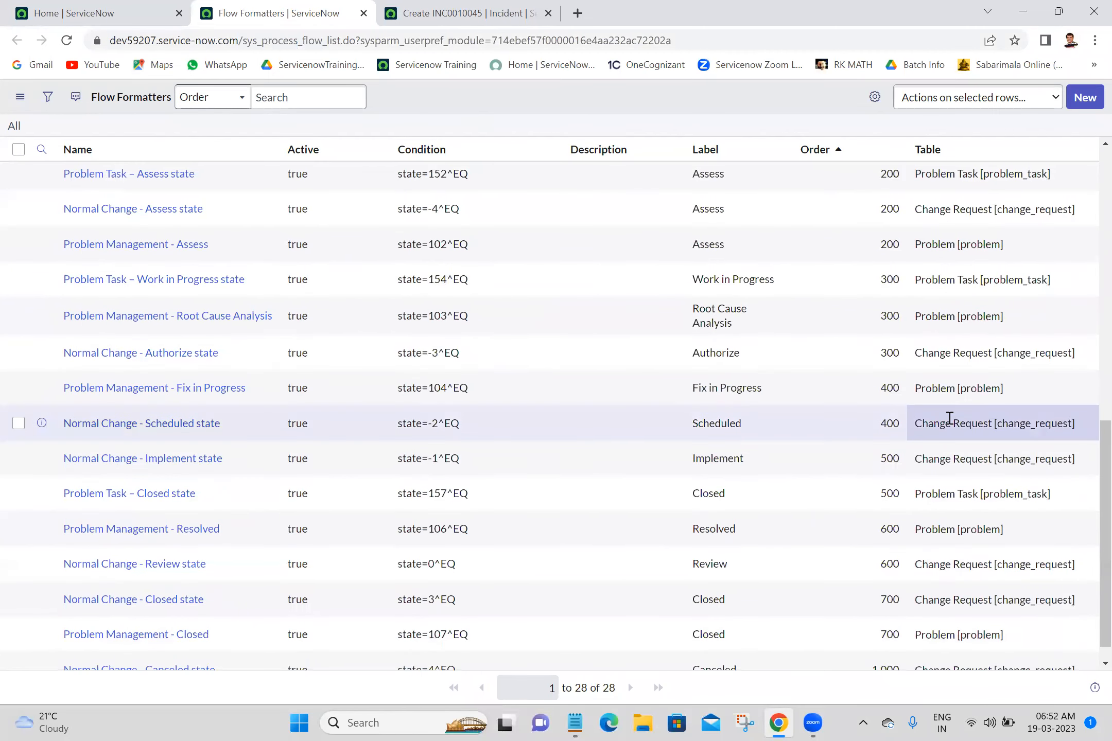
pyautogui.rightClick(957, 425)
pyautogui.click(964, 432)
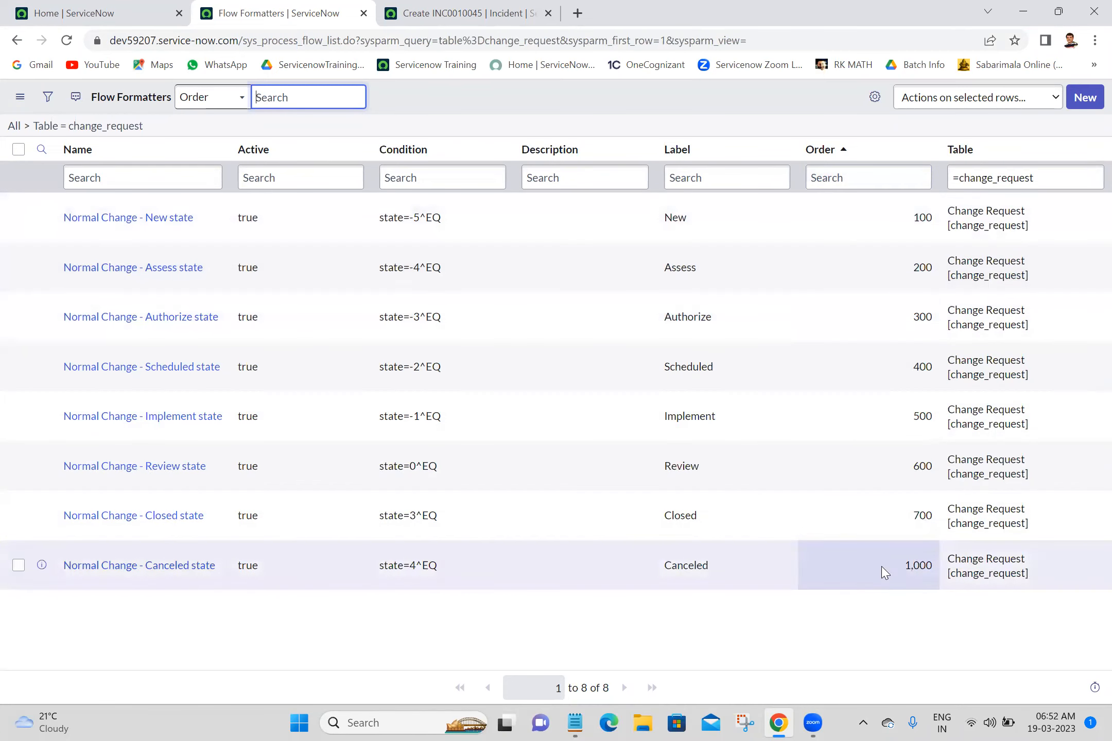
pyautogui.click(407, 8)
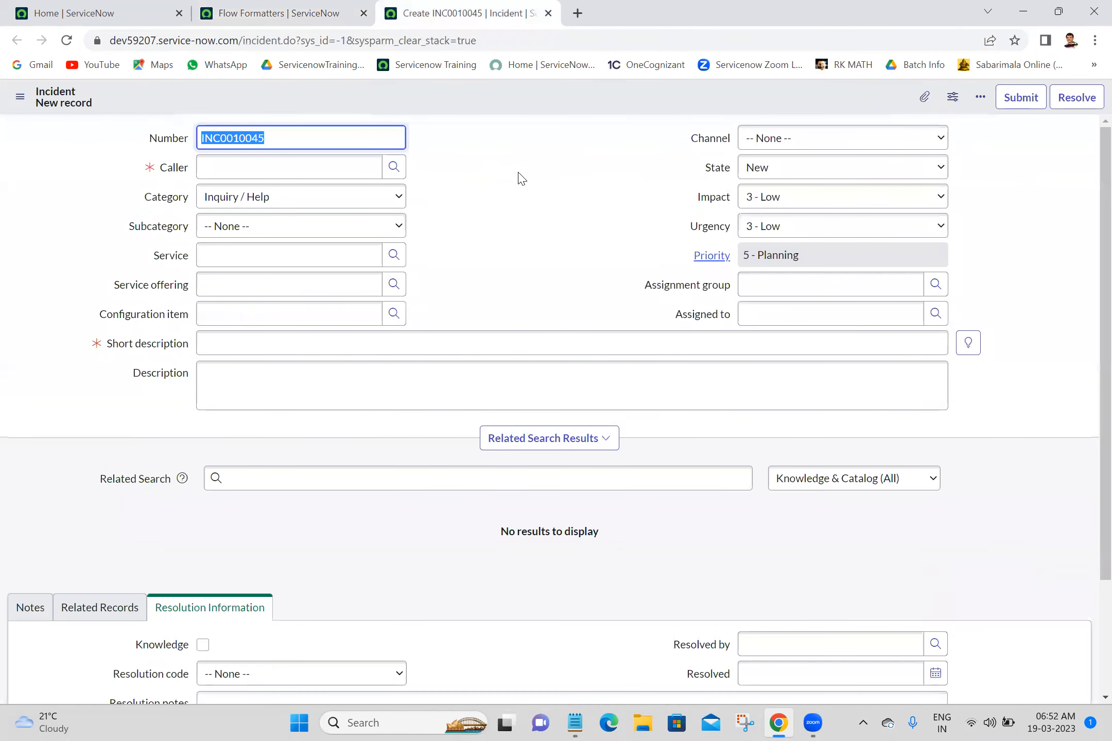
pyautogui.click(374, 7)
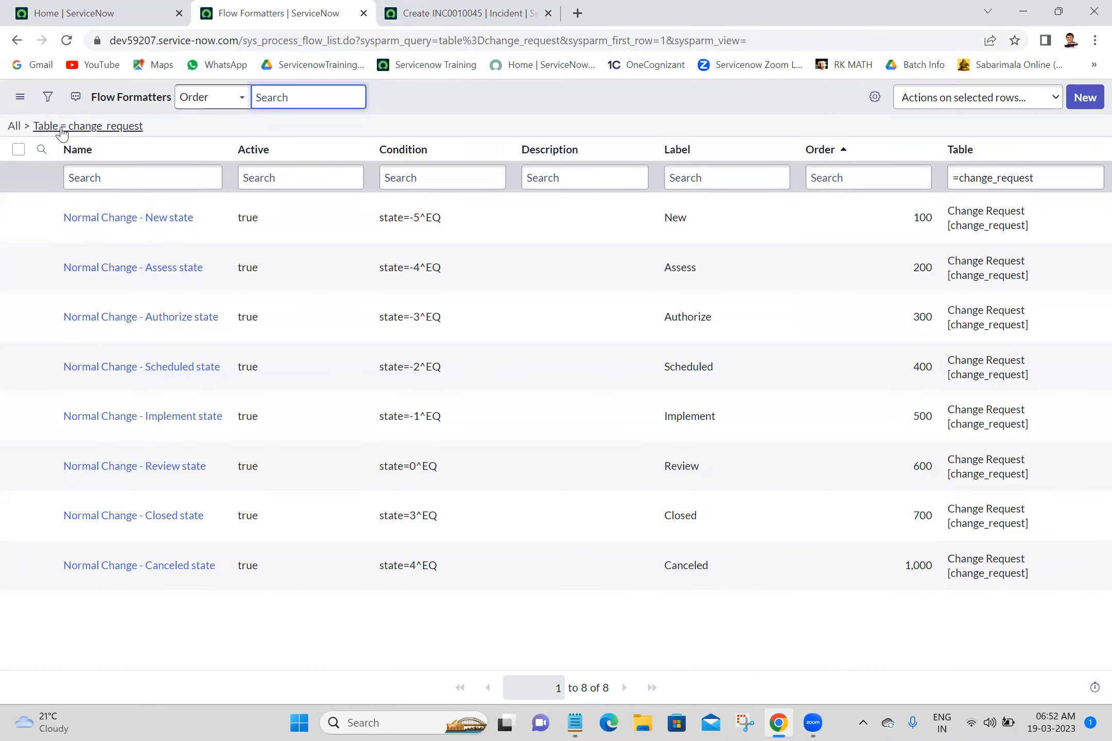
pyautogui.click(13, 127)
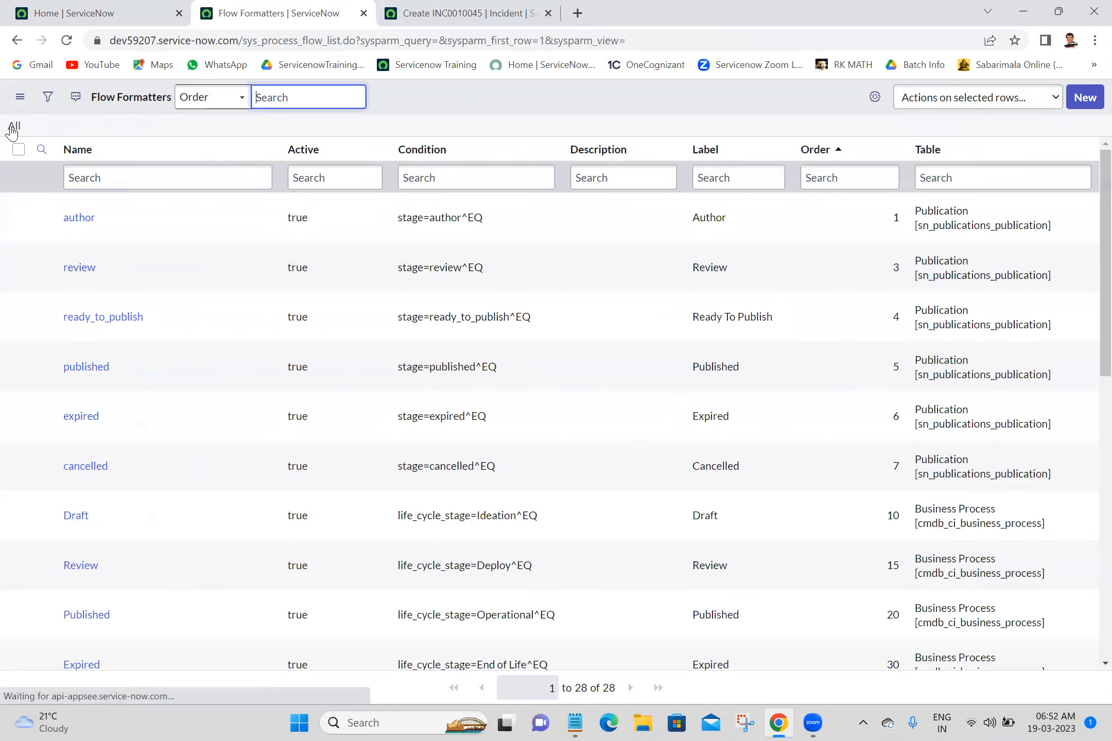
# Step: Start a new Flow Formatter record and set its table to Incident [incident]
pyautogui.click(1090, 106)
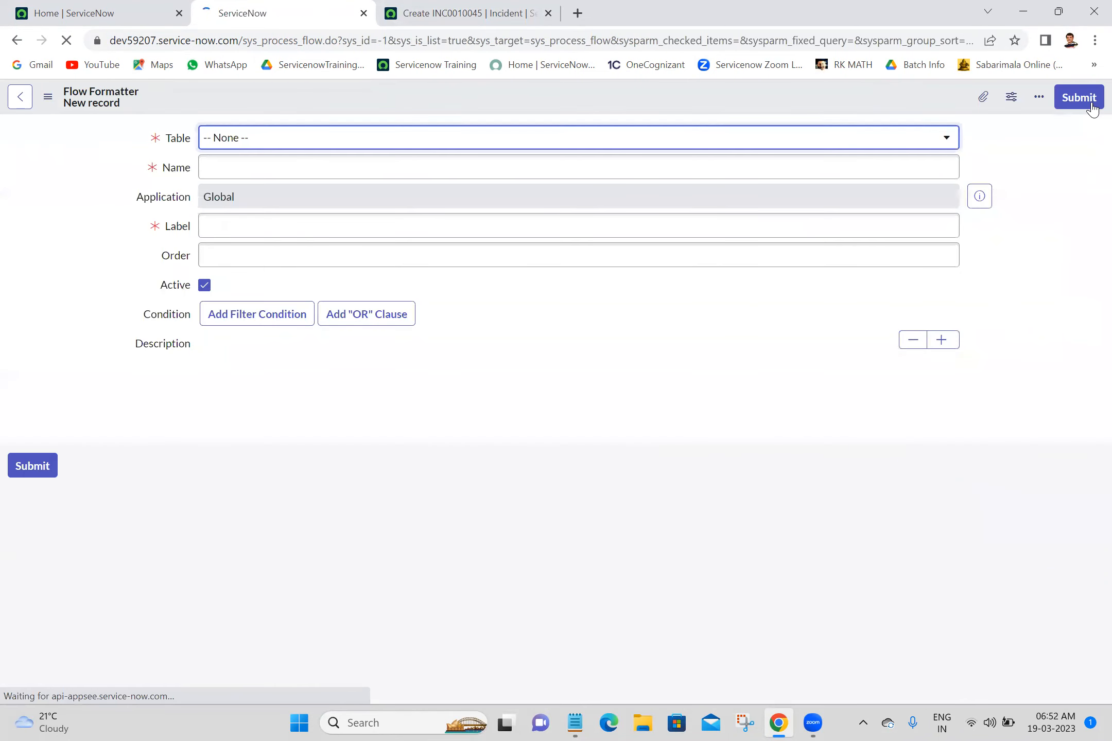
pyautogui.click(707, 149)
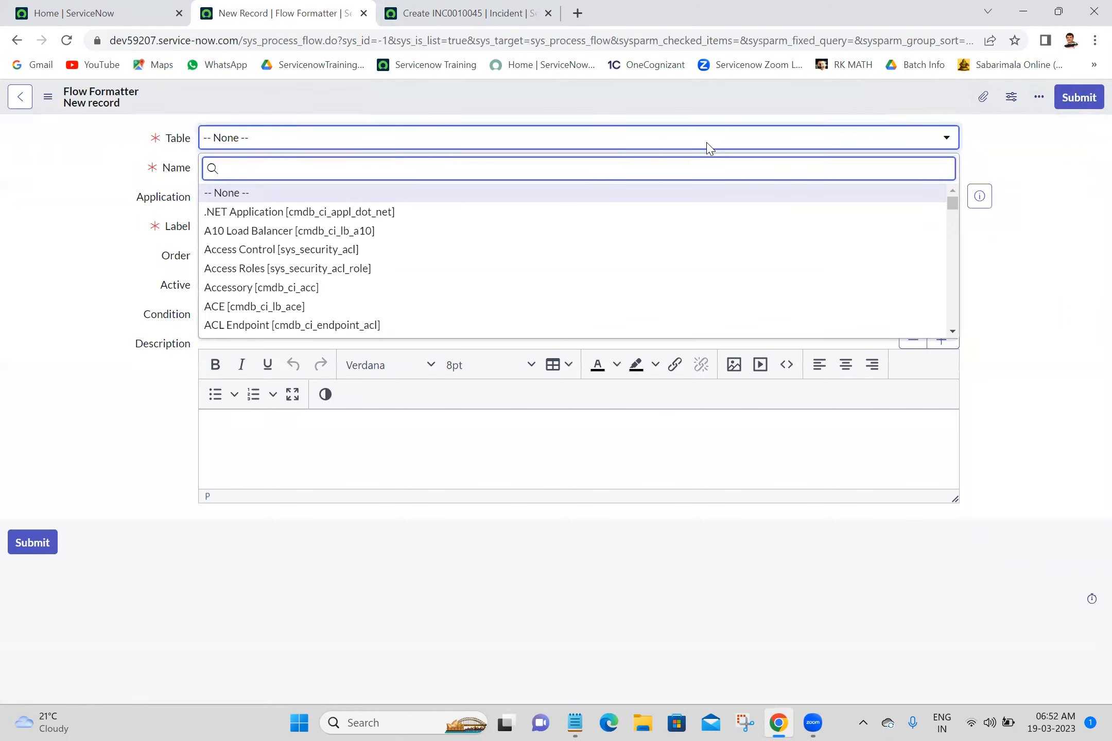
pyautogui.write('incident')
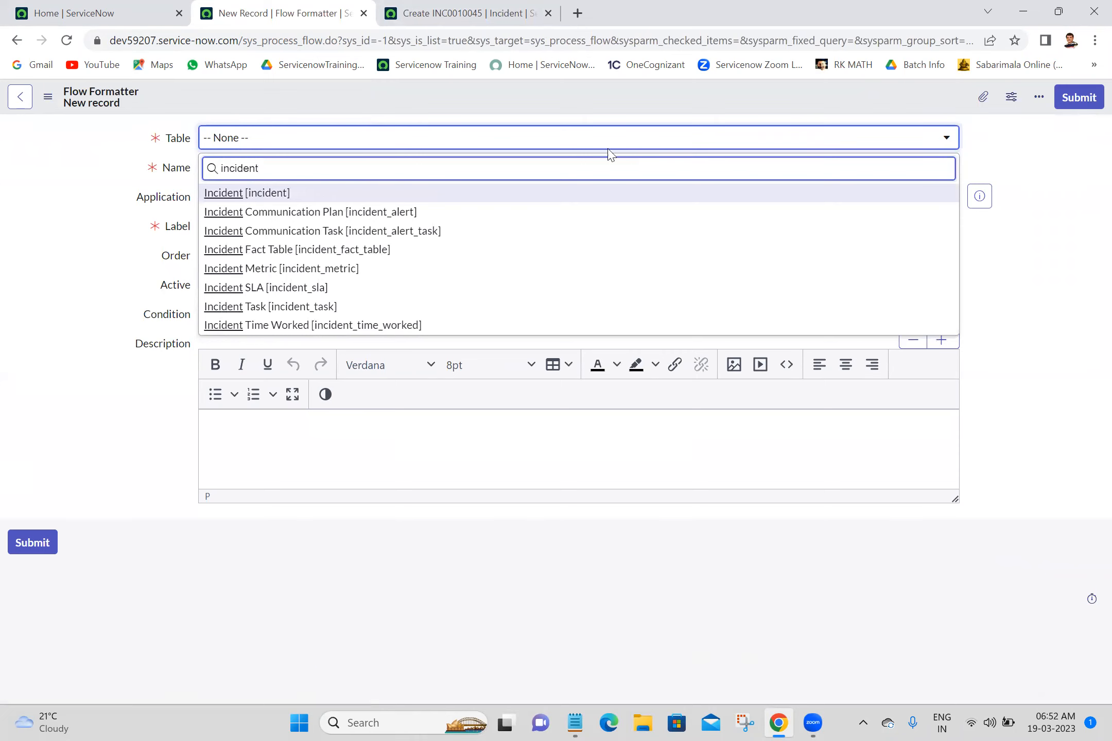
pyautogui.click(496, 200)
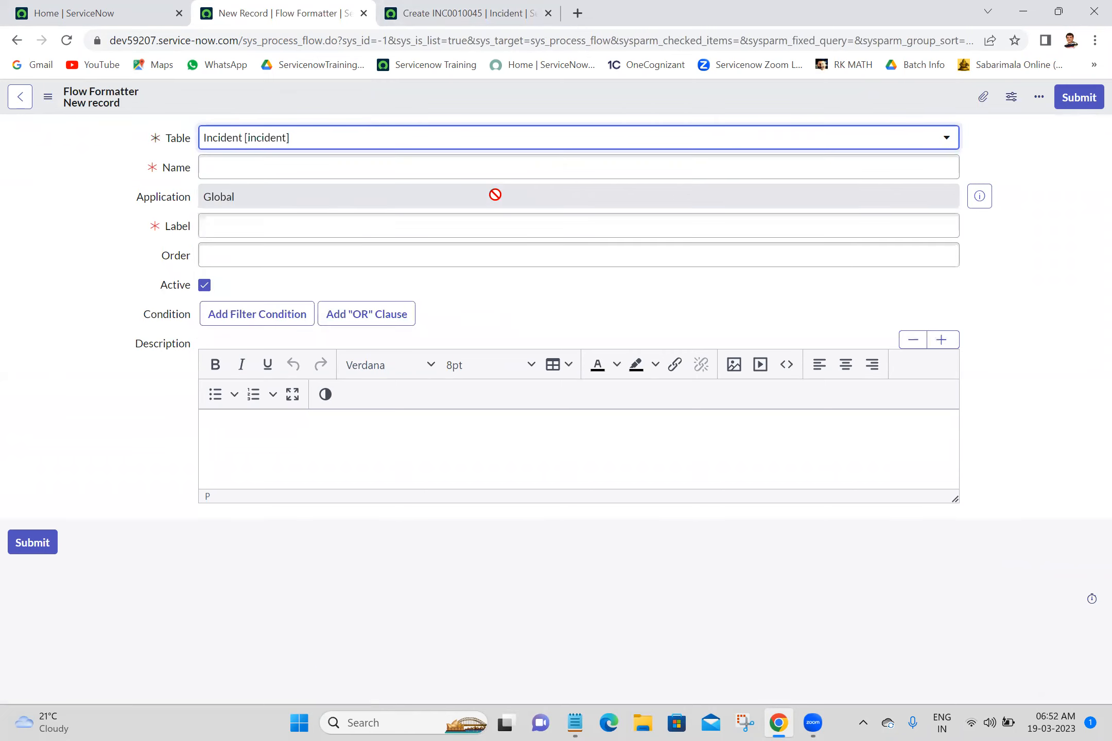
# Step: Enter New as both the name and the label of the flow formatter and set its order to 100
pyautogui.click(520, 168)
pyautogui.click(466, 13)
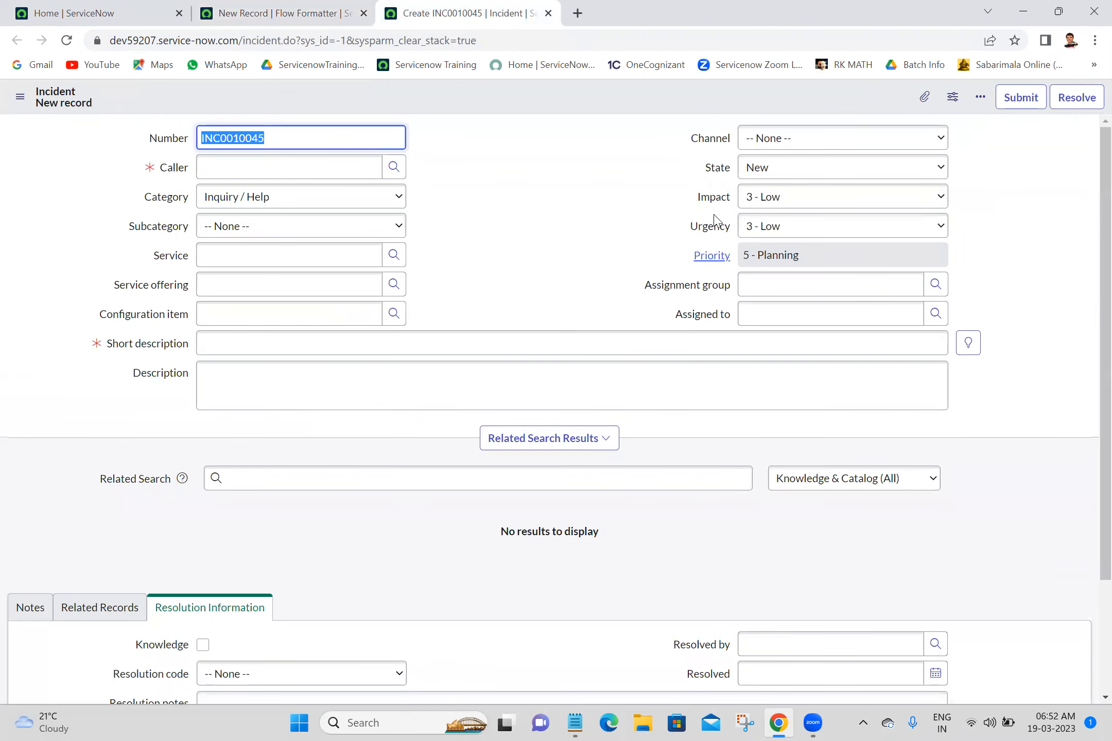
pyautogui.click(305, 7)
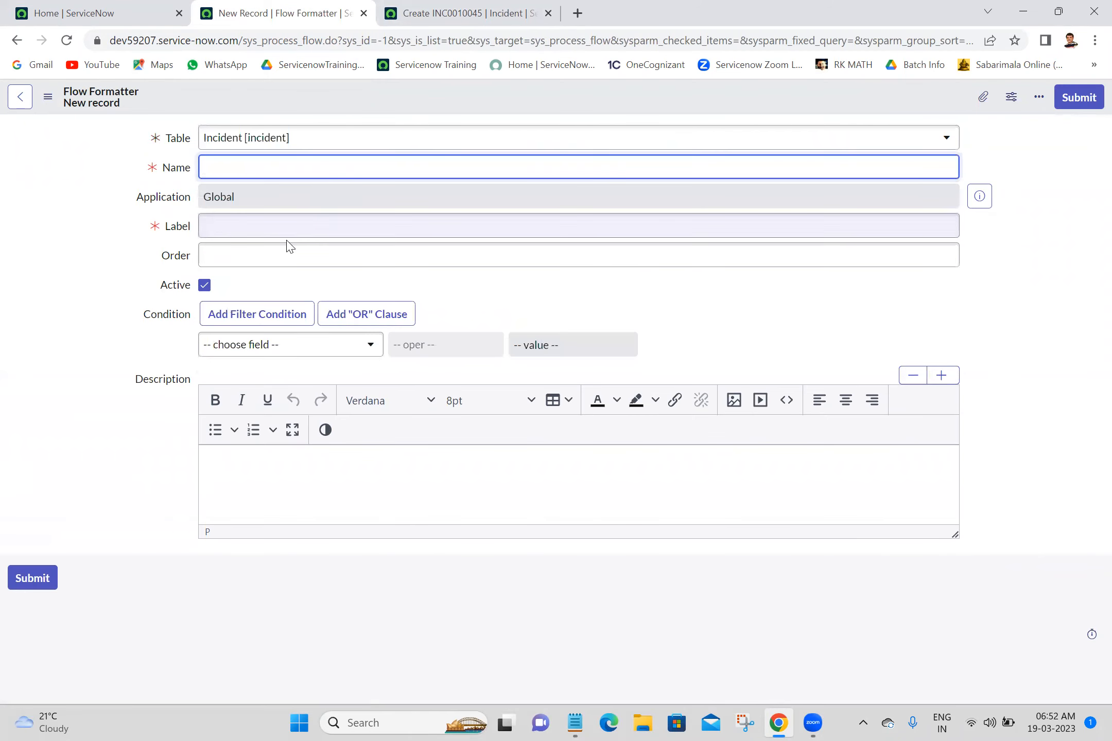
pyautogui.doubleClick(319, 171)
pyautogui.hotkey('ctrl', 'c')
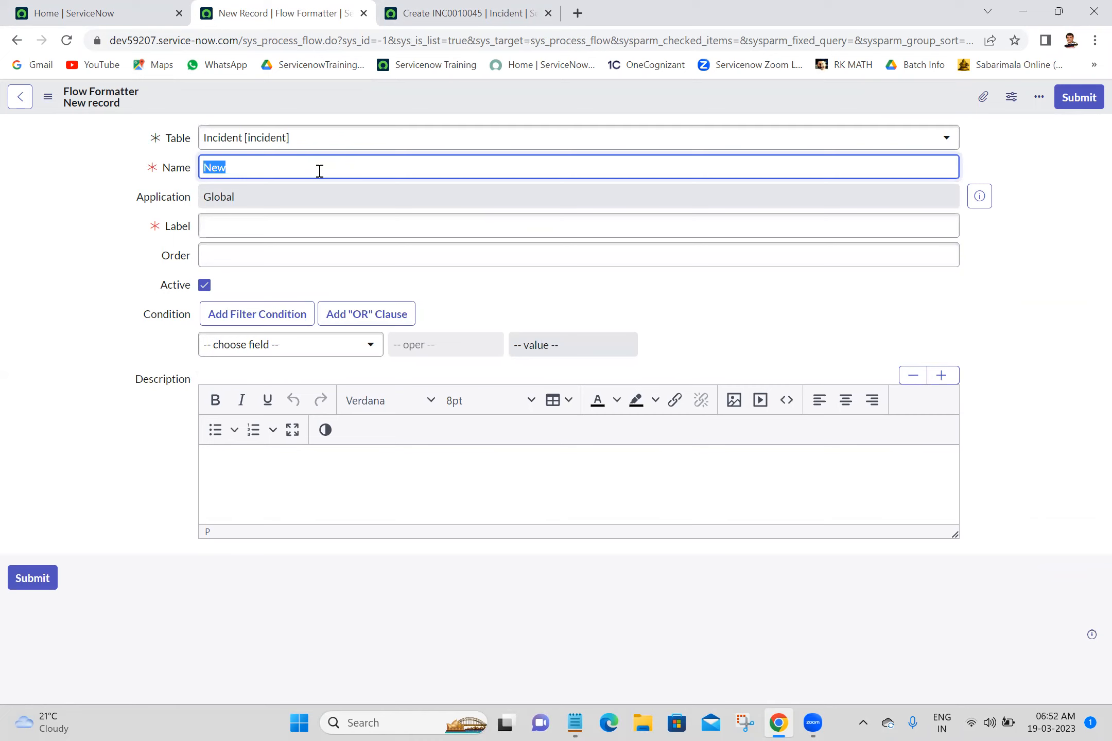
pyautogui.click(249, 234)
pyautogui.hotkey('ctrl', 'v')
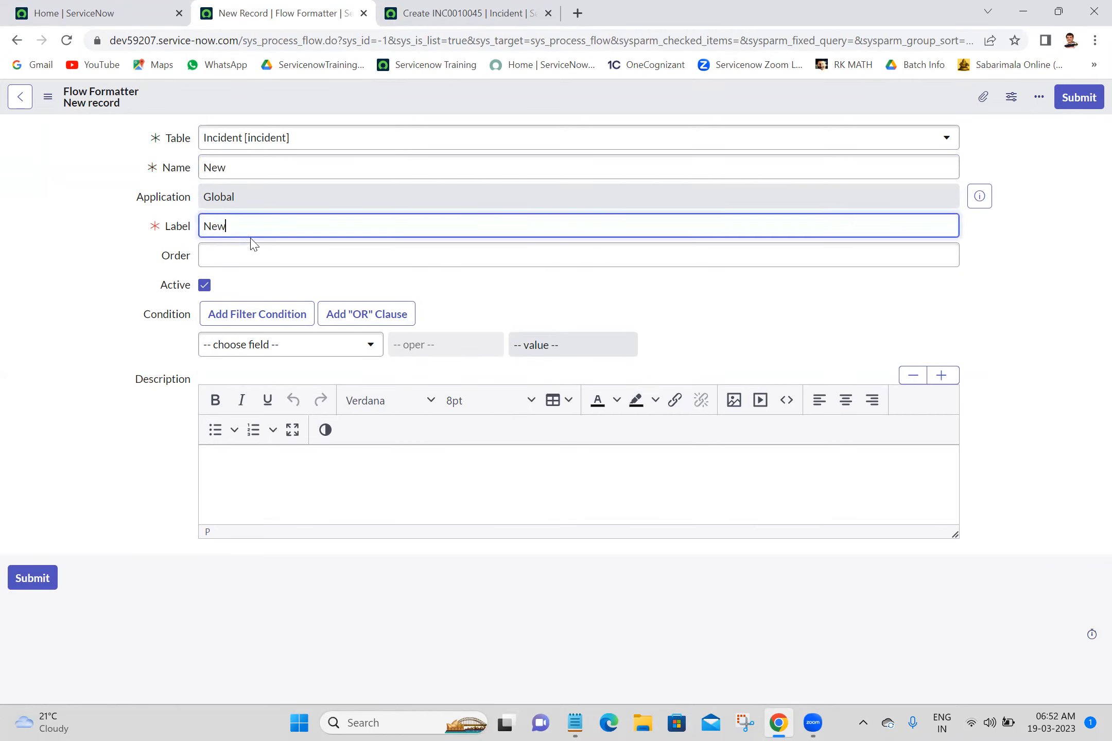
pyautogui.click(255, 252)
pyautogui.write('100')
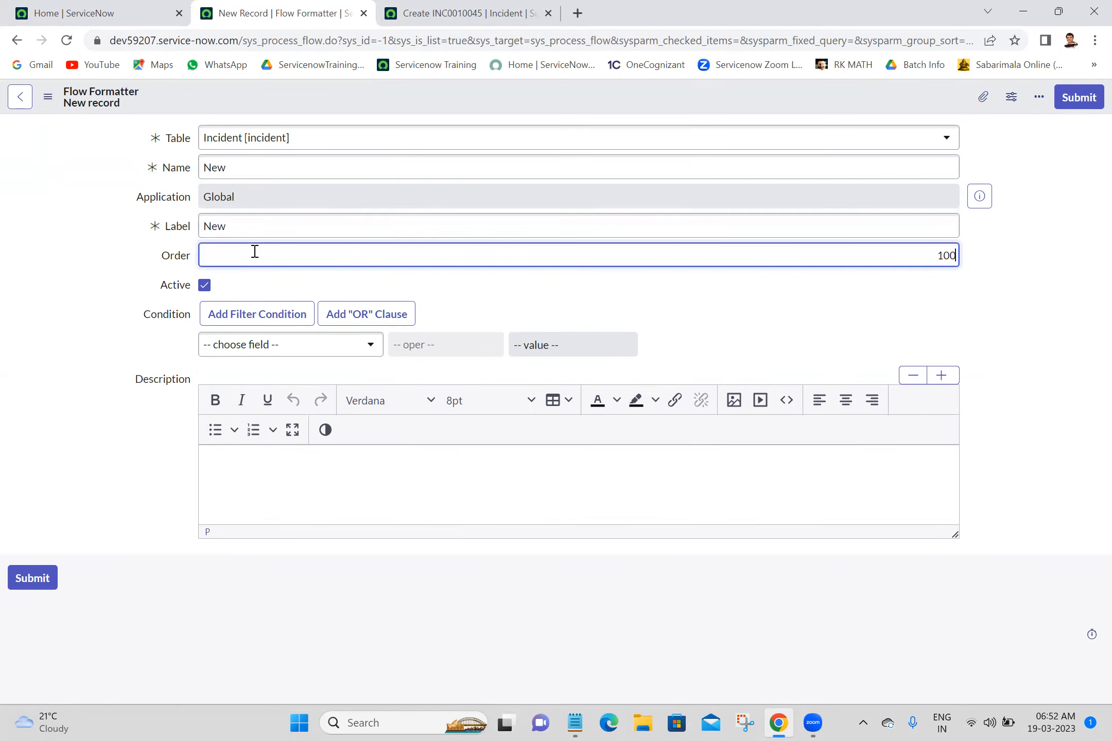
# Step: Set the flow formatter's condition to State is New and save the record
pyautogui.click(248, 347)
pyautogui.write('state')
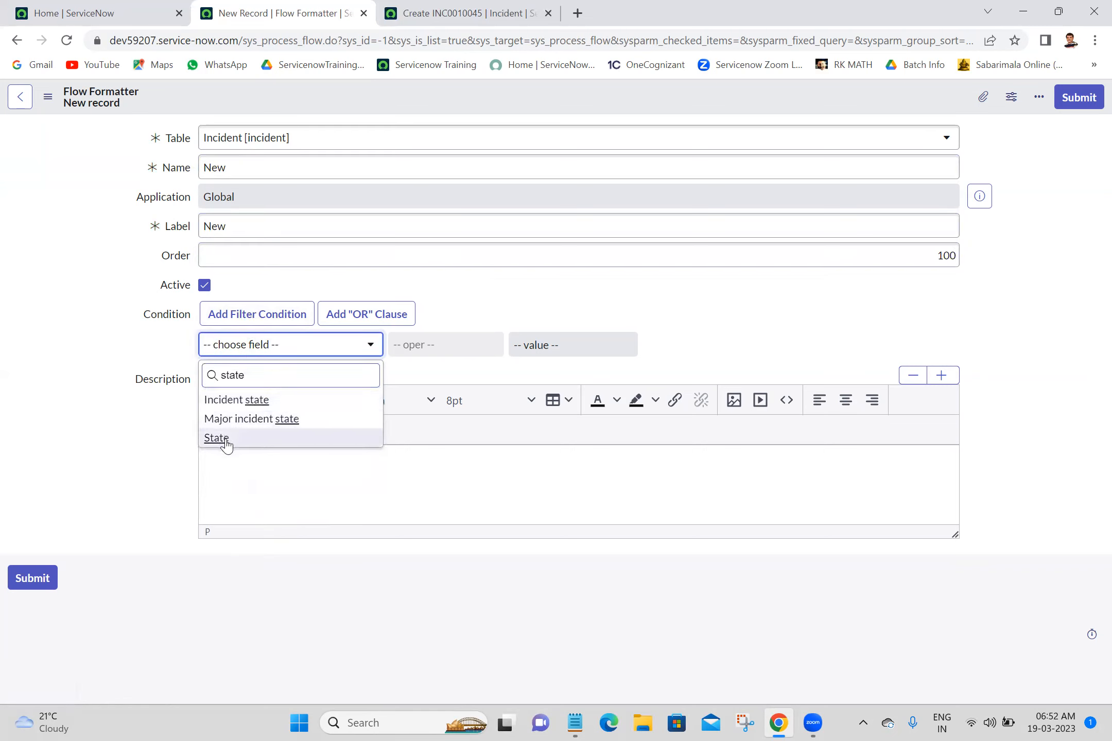
pyautogui.click(227, 440)
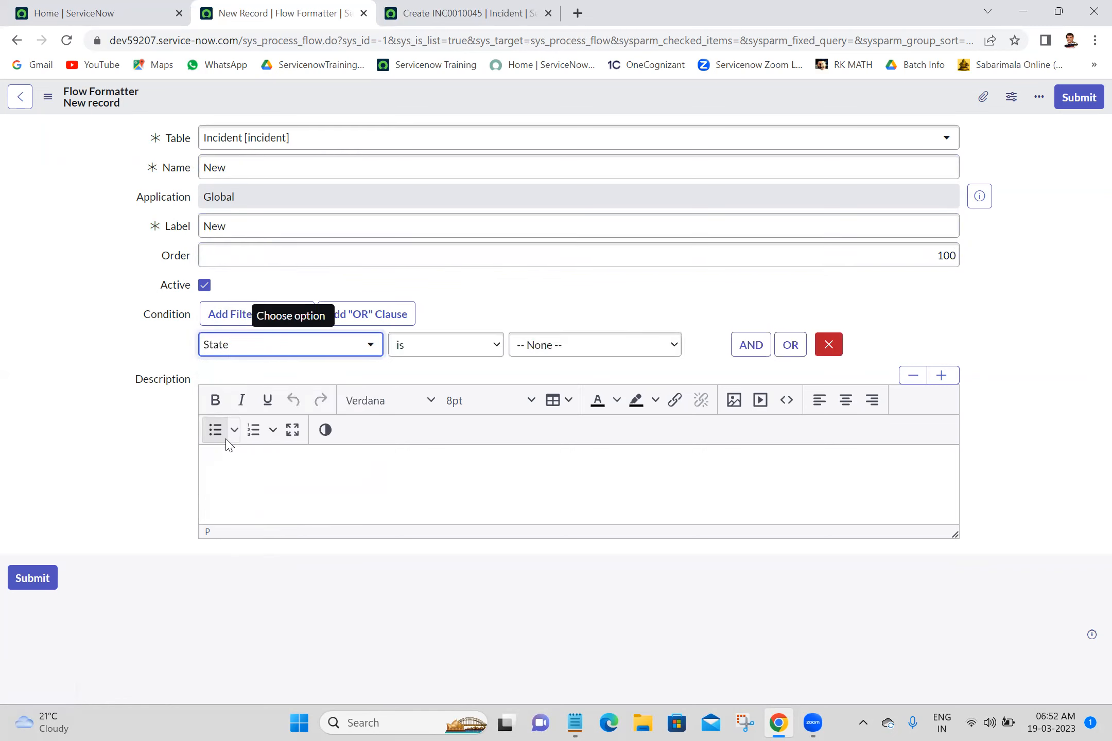
pyautogui.click(566, 345)
pyautogui.click(547, 379)
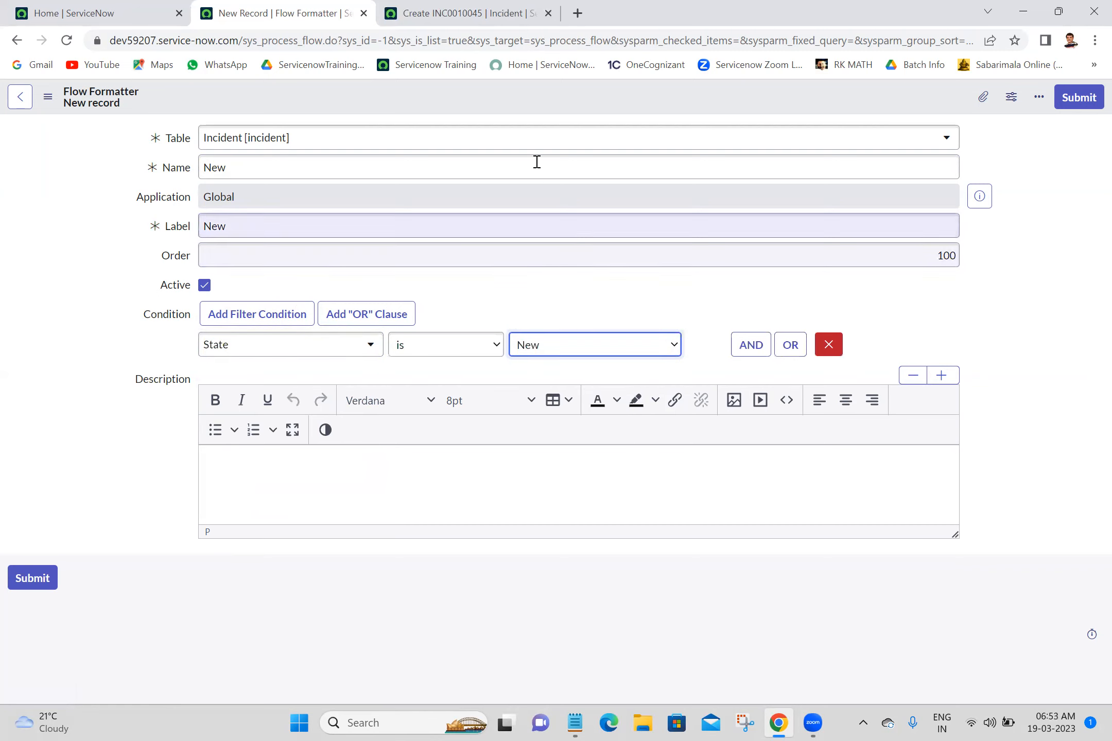
pyautogui.rightClick(474, 100)
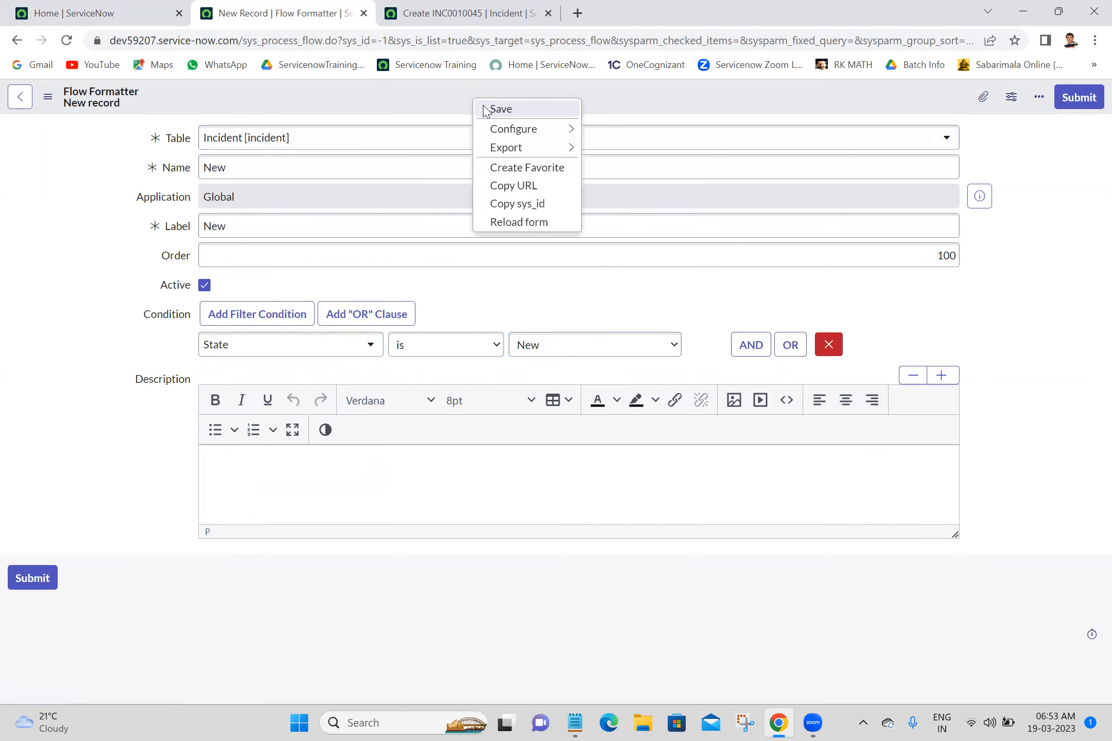
pyautogui.click(501, 110)
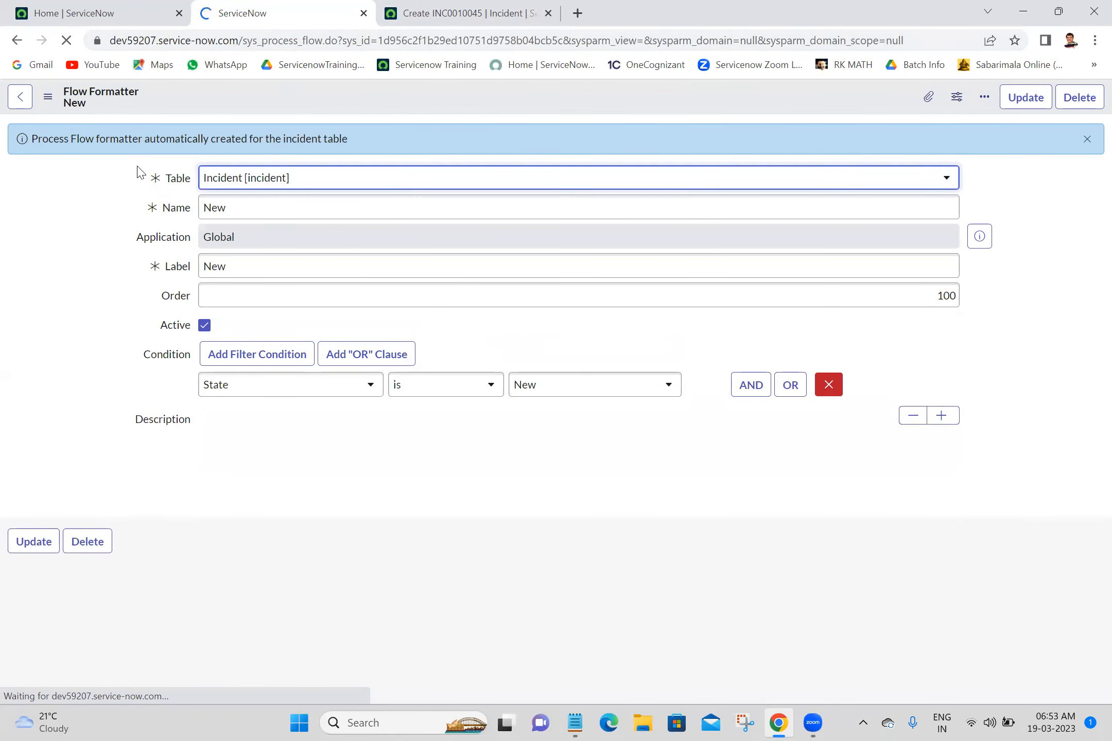
pyautogui.tripleClick(111, 140)
pyautogui.click(33, 218)
# Step: Open the Form Layout configuration of the new incident form
pyautogui.click(411, 6)
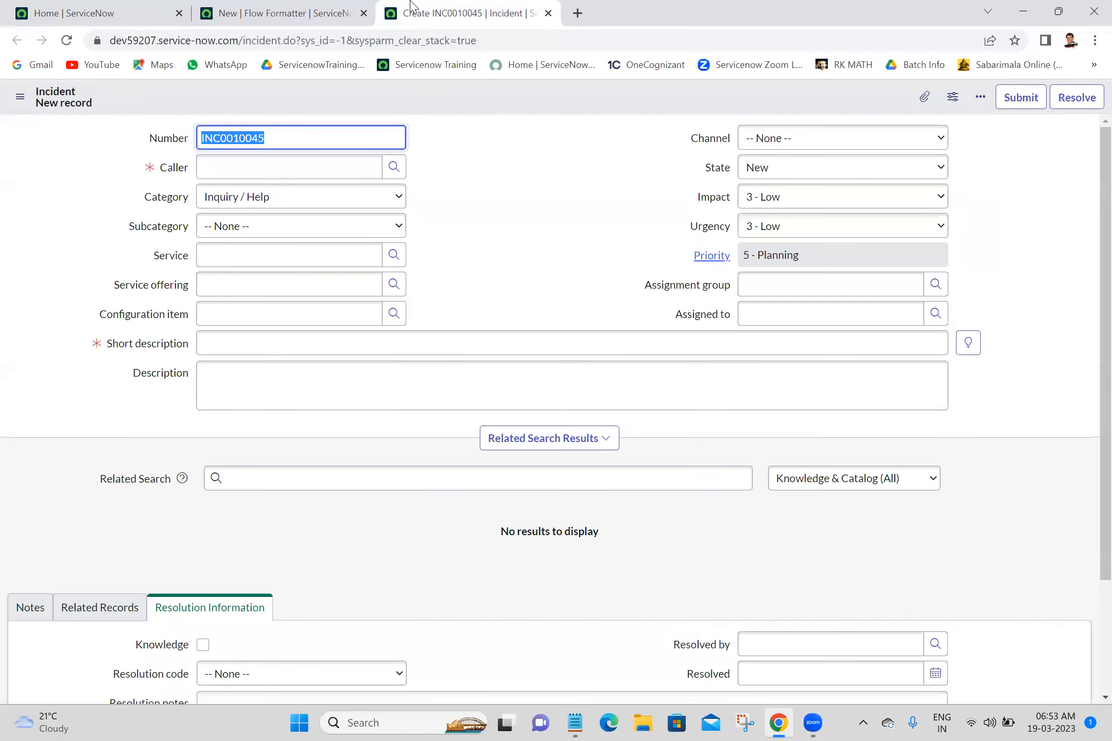
pyautogui.rightClick(436, 99)
pyautogui.moveTo(494, 129)
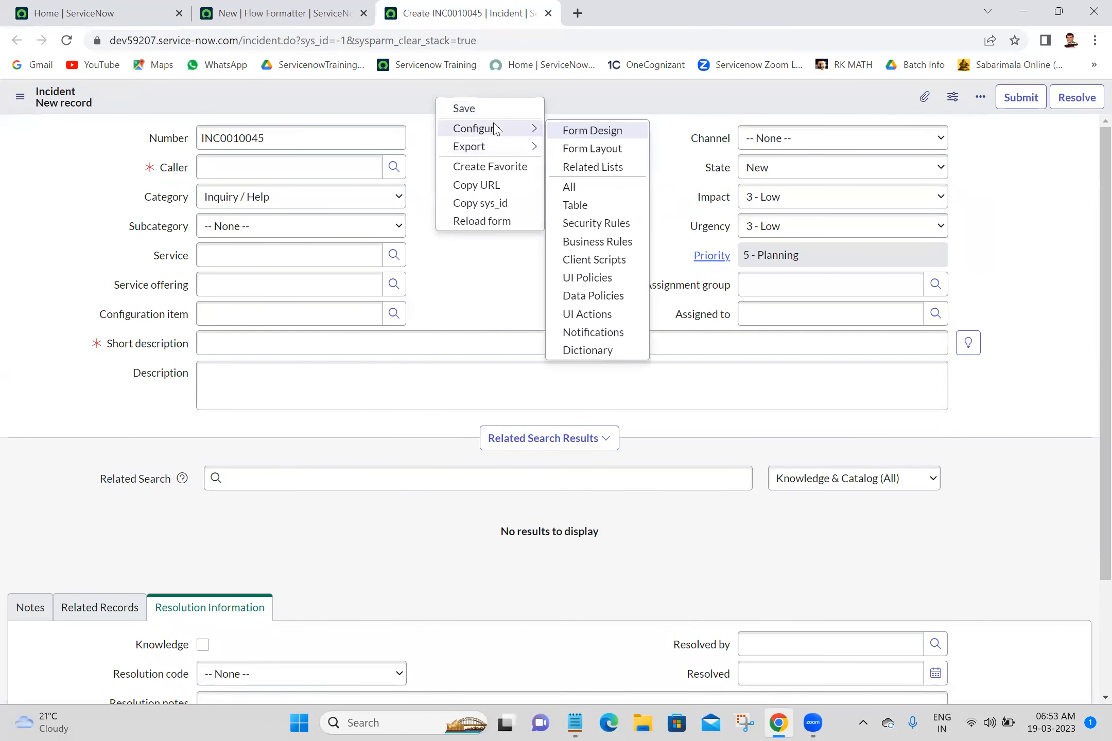
pyautogui.click(589, 149)
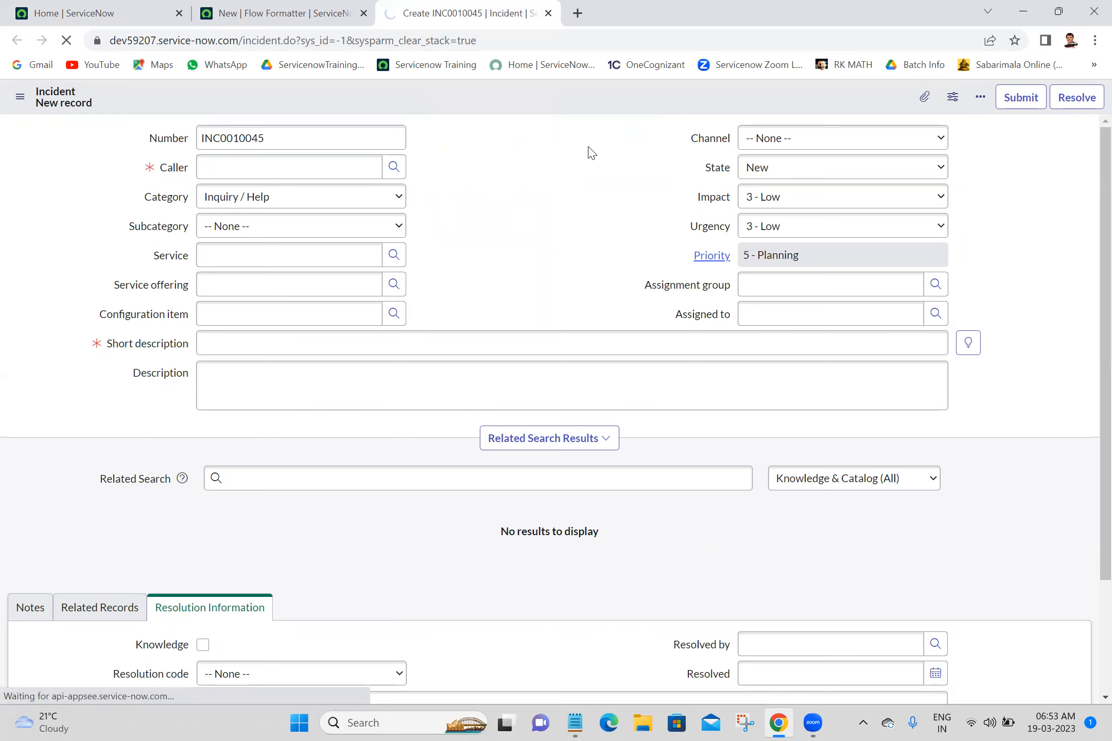
# Step: Add Process Flow and |- begin_split -| to the selected fields of the Incident form section
pyautogui.click(291, 206)
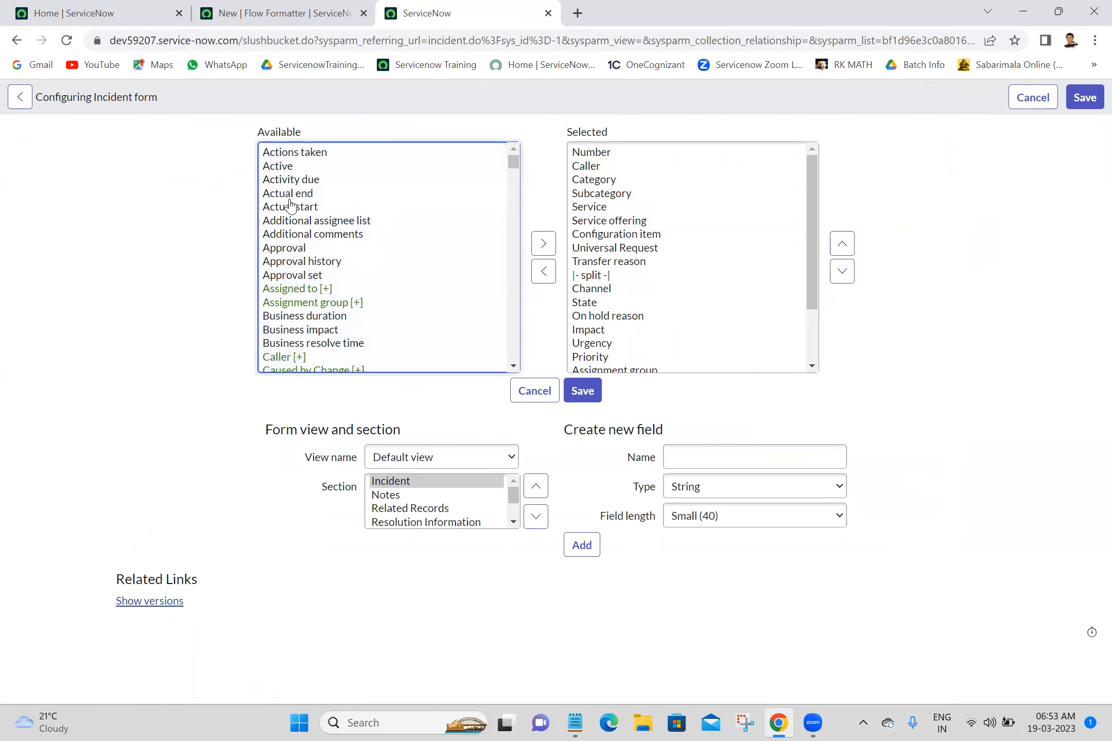
pyautogui.click(304, 222)
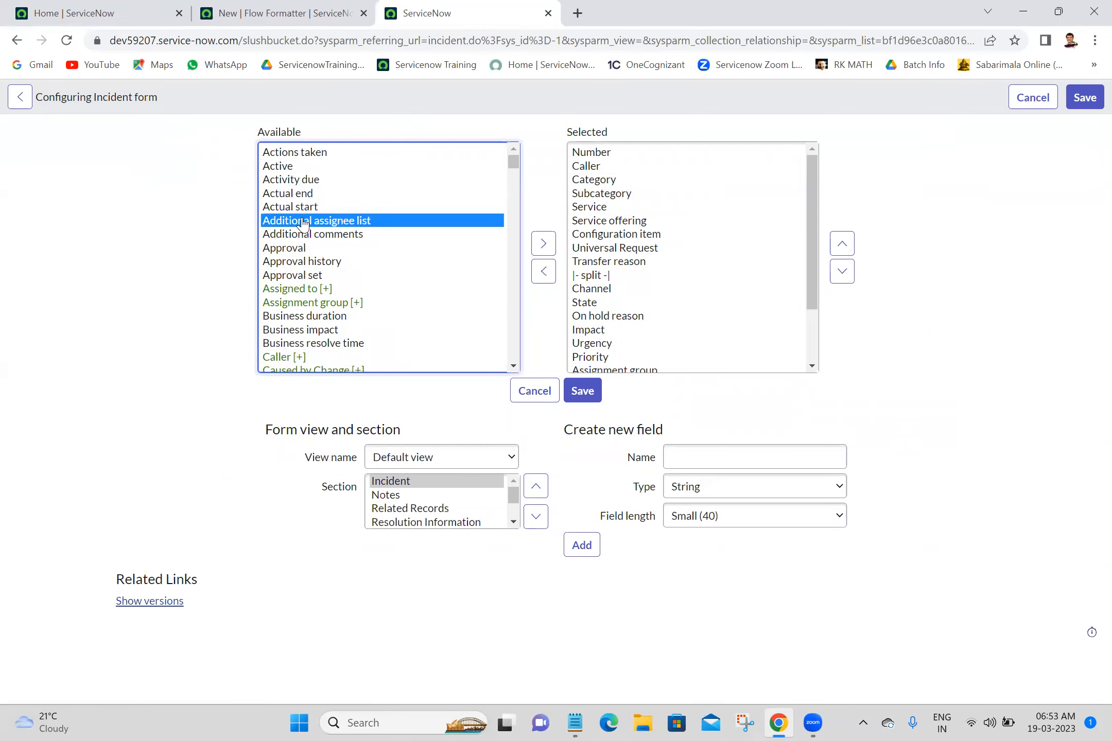
pyautogui.press('p')
pyautogui.press('p')
pyautogui.press('p')
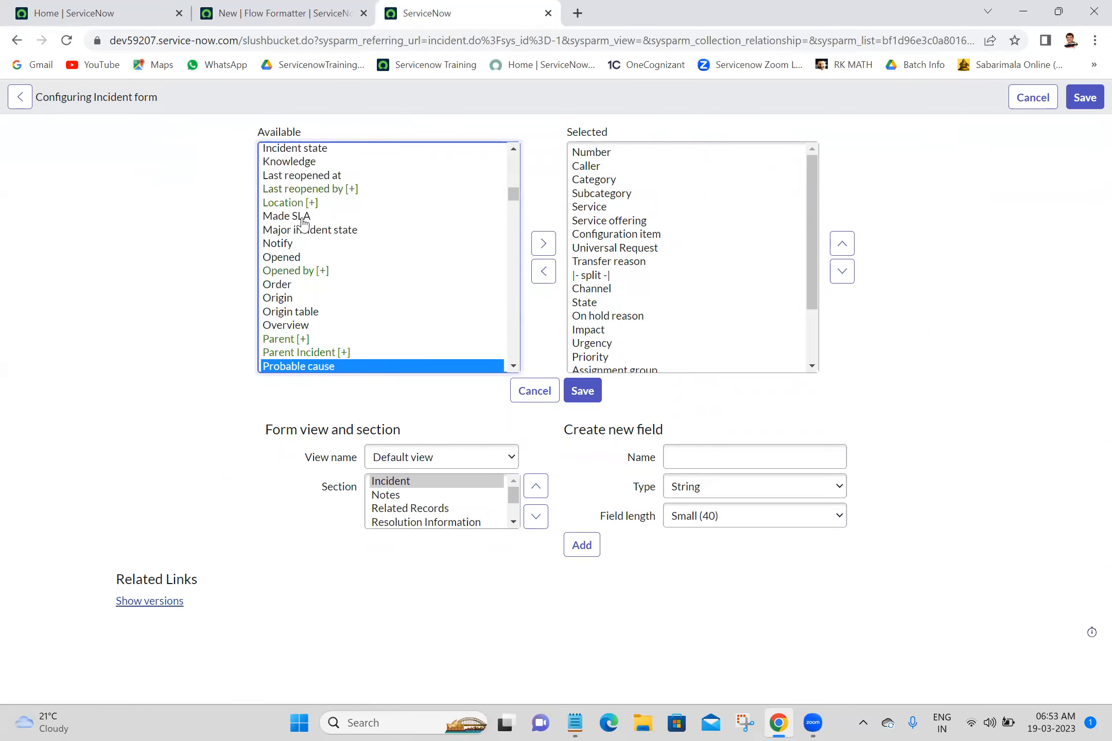
pyautogui.press('p')
pyautogui.press('p')
pyautogui.press('p')
pyautogui.press('p')
pyautogui.press('p')
pyautogui.press('p')
pyautogui.press('p')
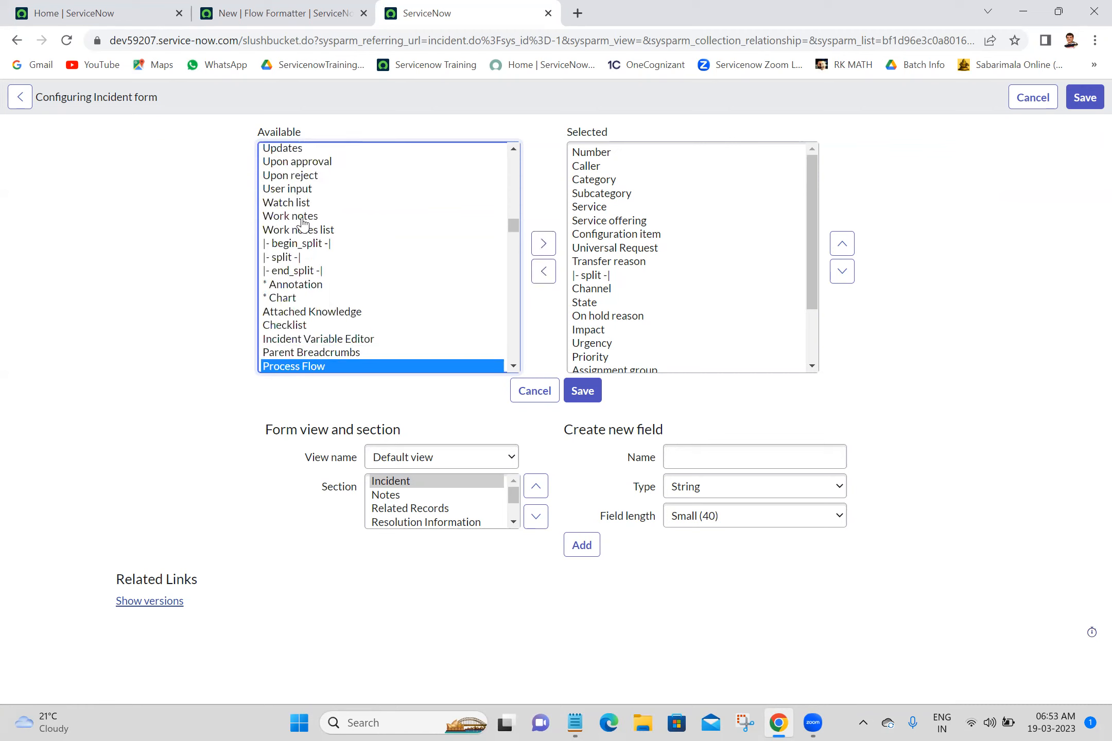
pyautogui.click(542, 243)
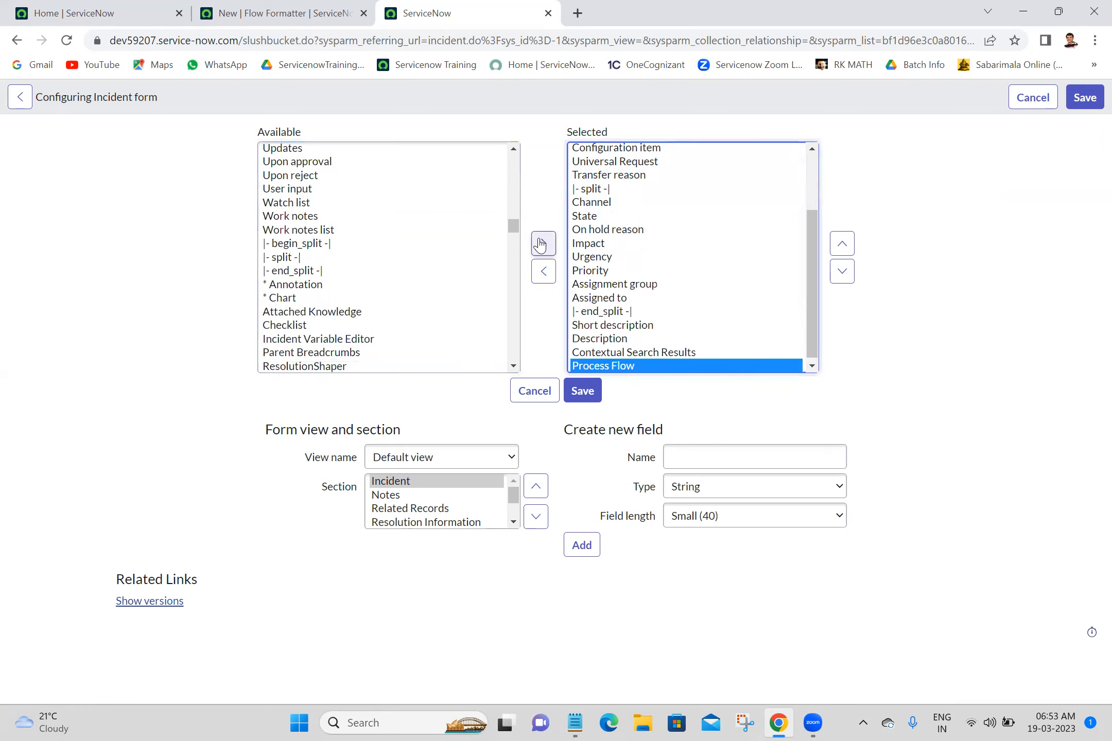
pyautogui.click(297, 246)
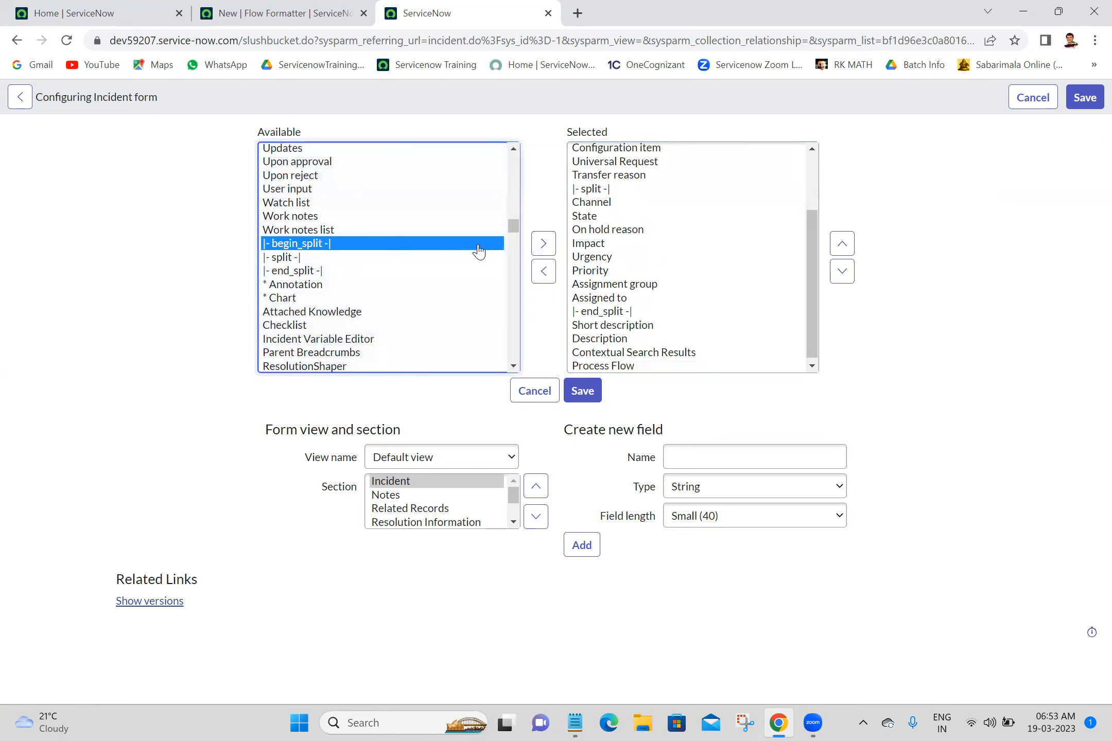
pyautogui.click(542, 242)
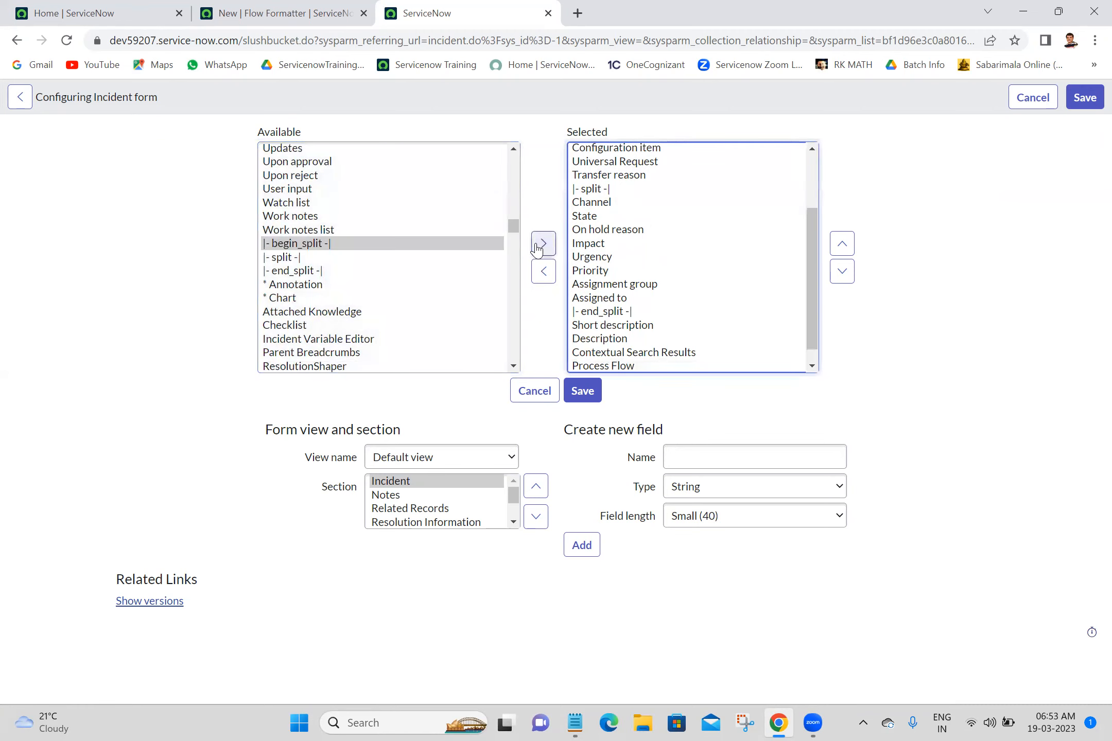
# Step: Move Process Flow and |- begin_split -| together to the start of the selected fields of the Incident section
pyautogui.click(812, 367)
pyautogui.keyDown('shift'); pyautogui.click(639, 350); pyautogui.keyUp('shift')
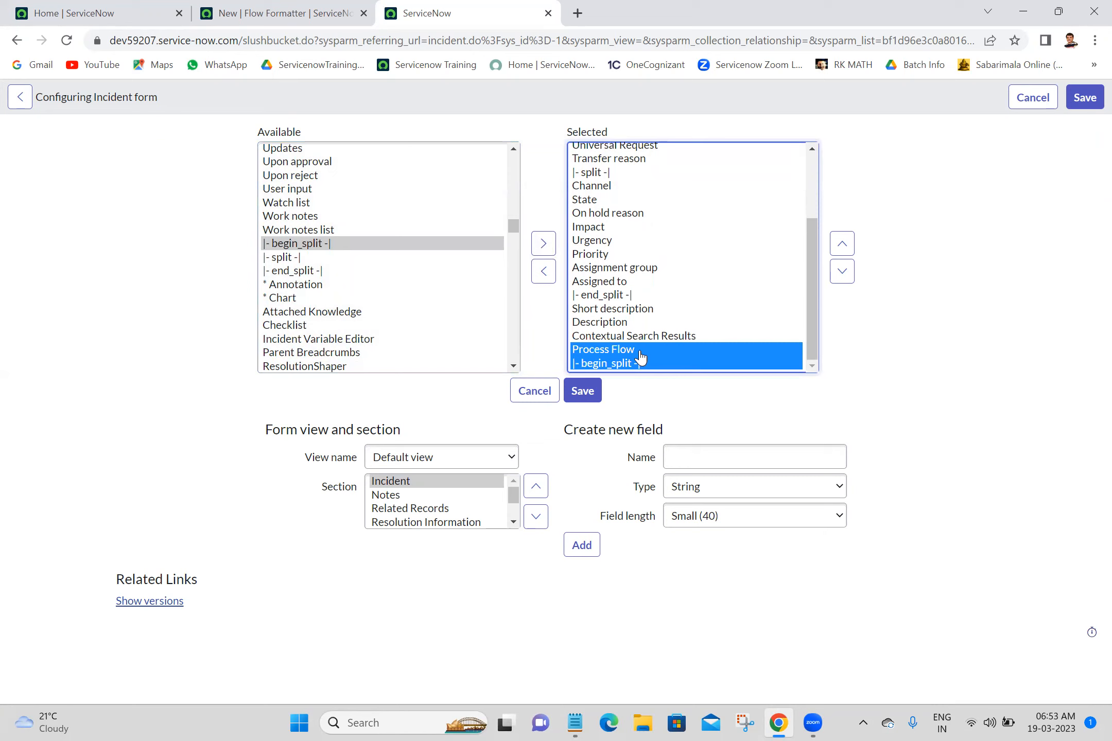
pyautogui.click(842, 244)
pyautogui.click(843, 243)
pyautogui.click(842, 244)
pyautogui.click(843, 244)
pyautogui.click(842, 244)
pyautogui.click(842, 243)
pyautogui.click(843, 244)
pyautogui.click(842, 244)
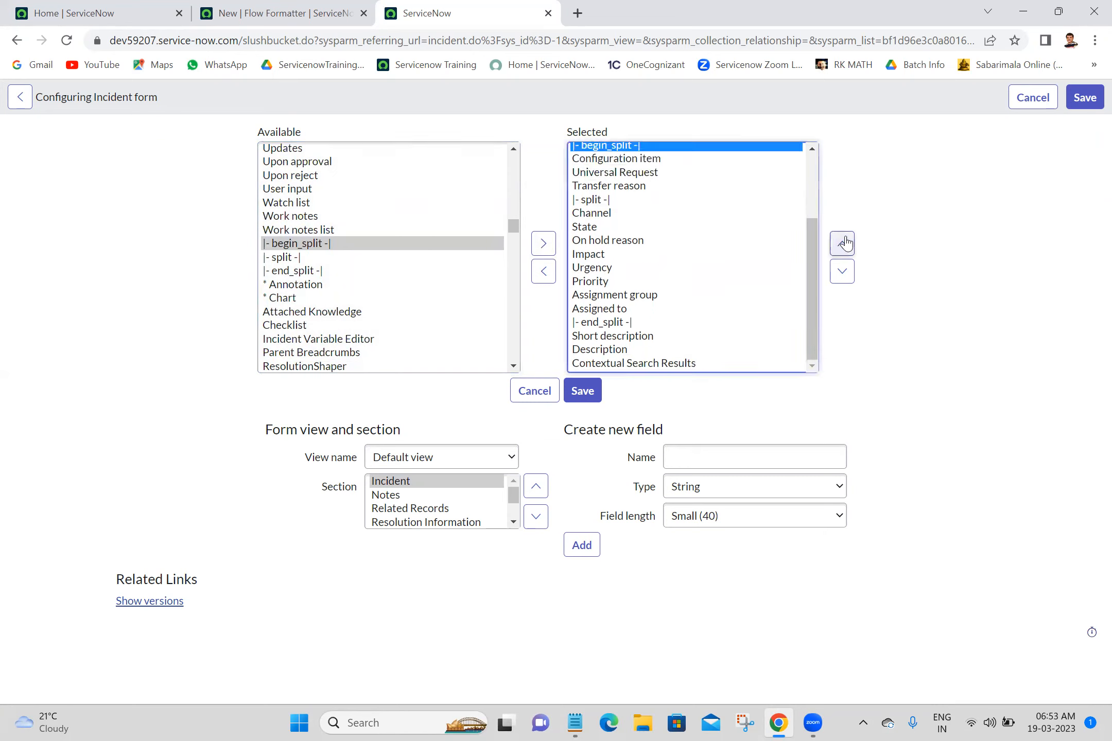
pyautogui.click(812, 173)
pyautogui.moveTo(812, 172); pyautogui.dragTo(815, 177)
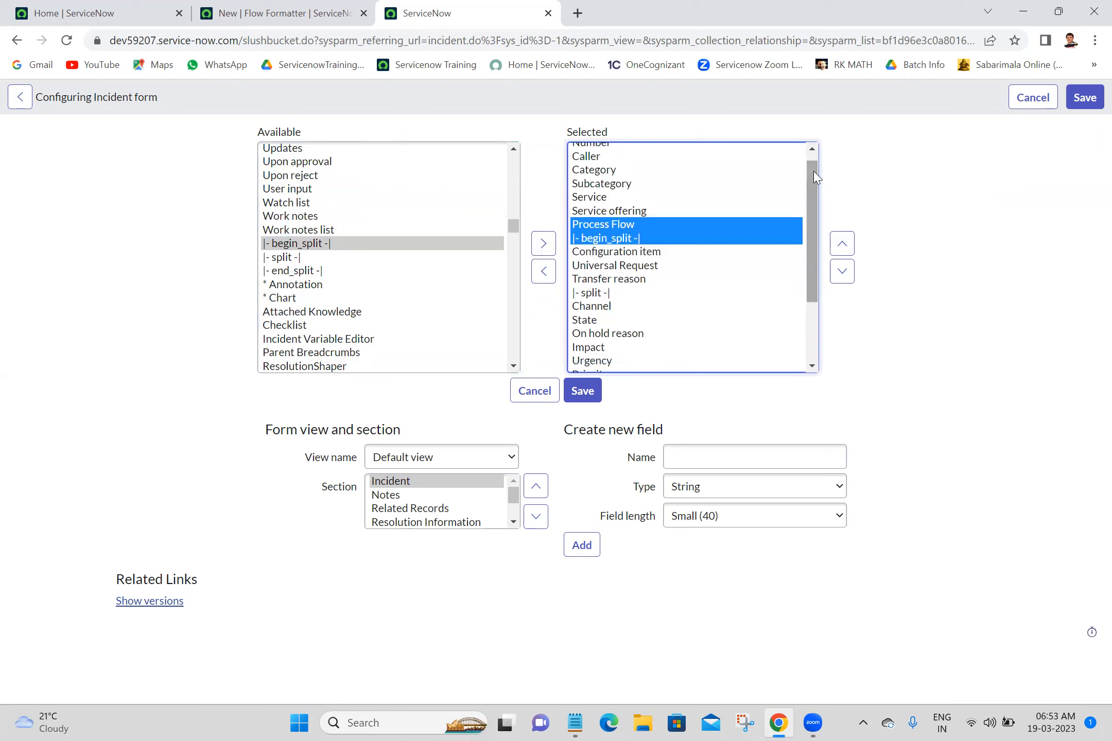
pyautogui.click(813, 150)
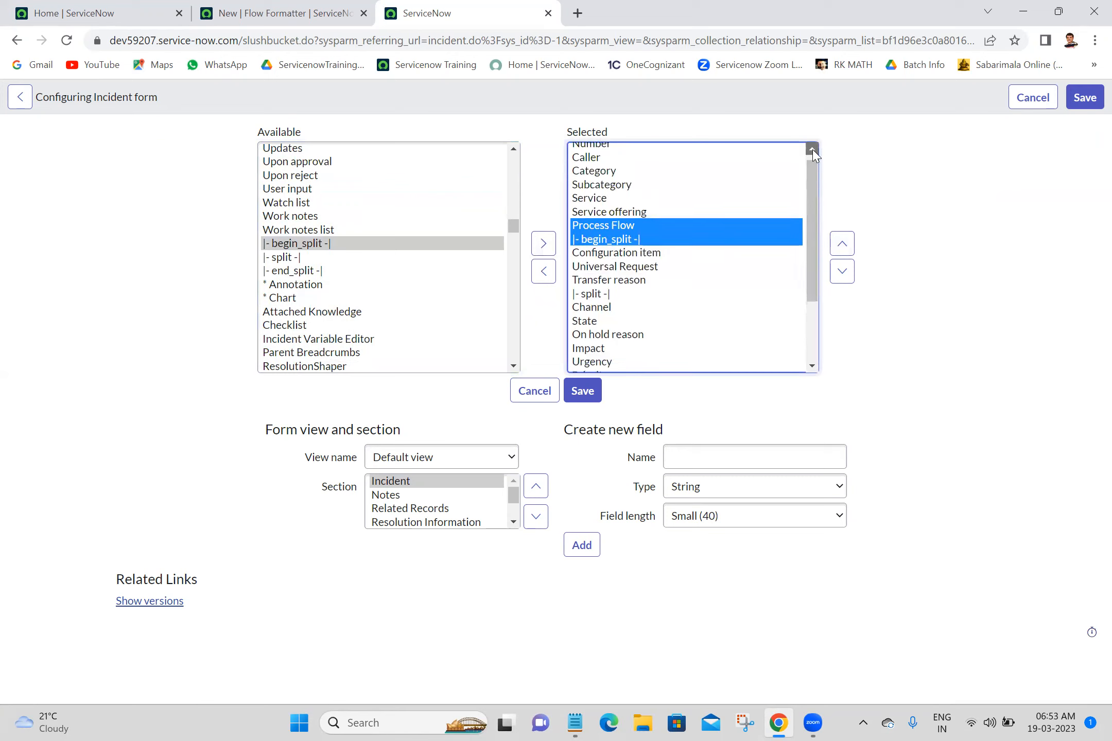
pyautogui.click(843, 244)
pyautogui.click(842, 243)
pyautogui.click(841, 245)
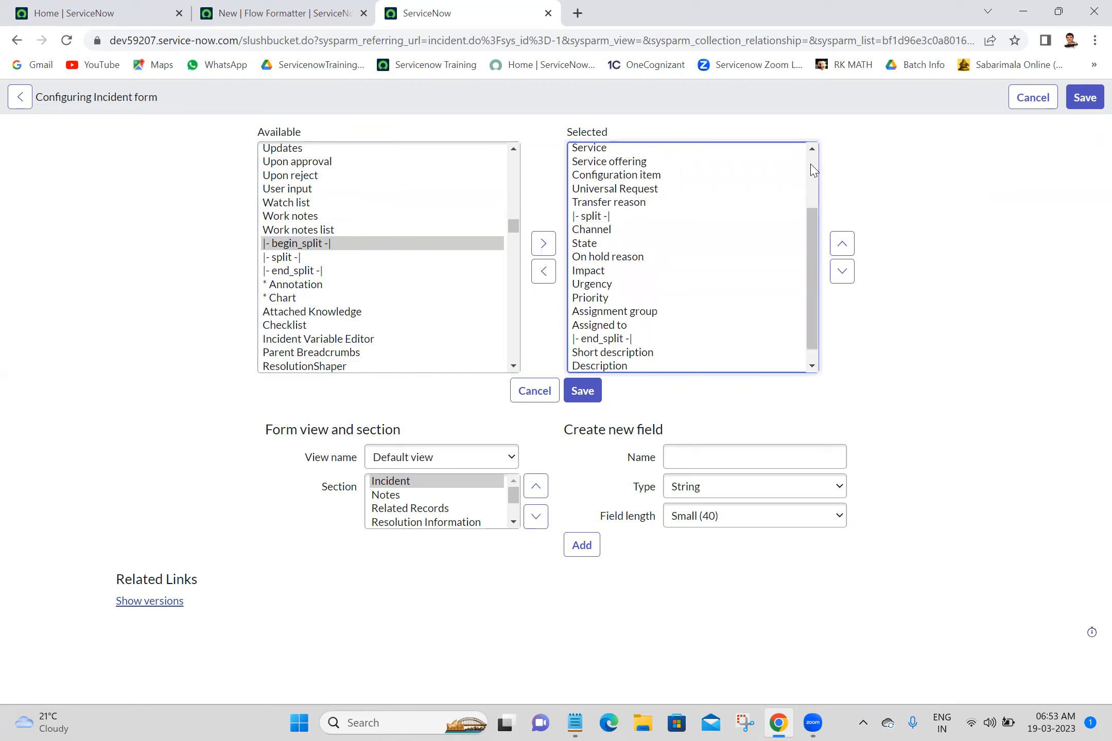
# Step: Place Process Flow above |- begin_split -| in the selected fields and save the form layout
pyautogui.click(812, 170)
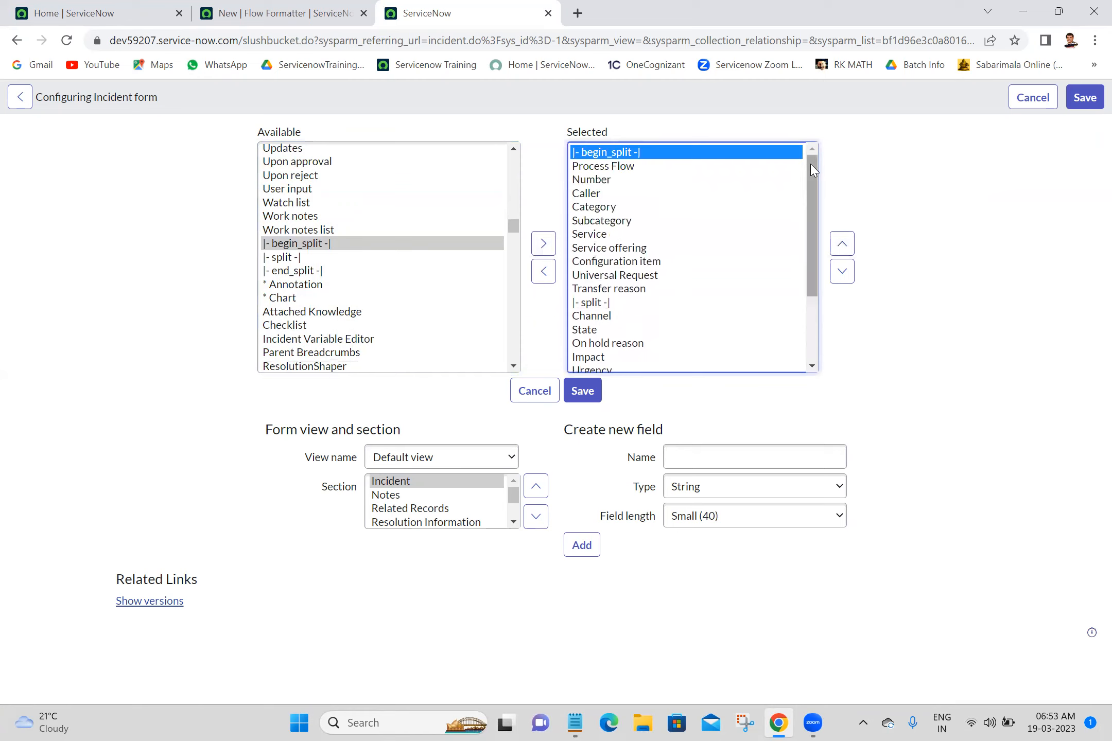
pyautogui.click(648, 169)
pyautogui.click(843, 246)
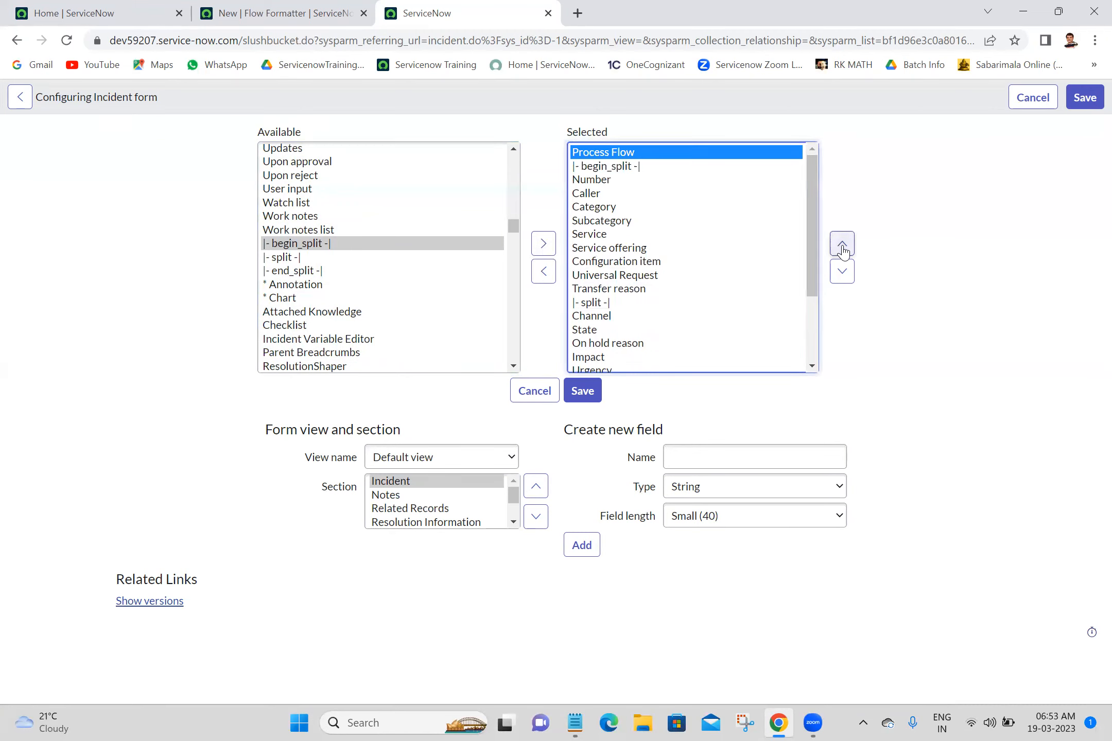
pyautogui.click(583, 393)
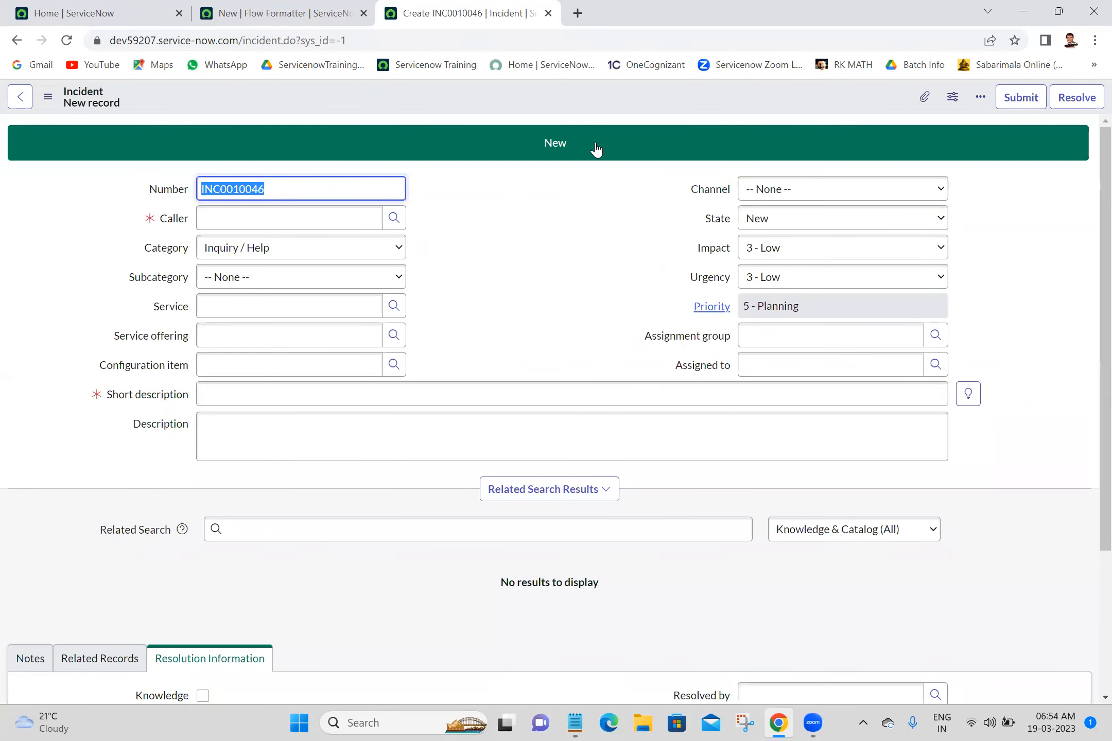
pyautogui.click(510, 234)
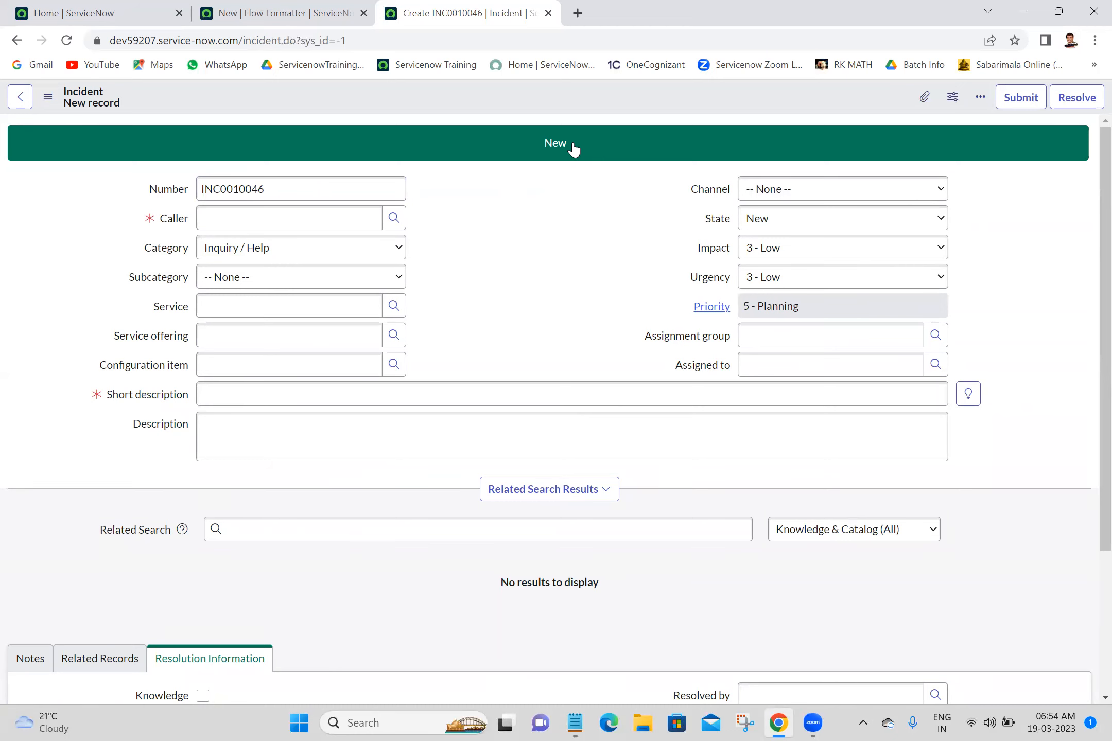
# Step: Pick In Progress as the new incident's State, and enter In Progress as both name and label of the flow formatter
pyautogui.click(306, 12)
pyautogui.click(457, 10)
pyautogui.click(801, 218)
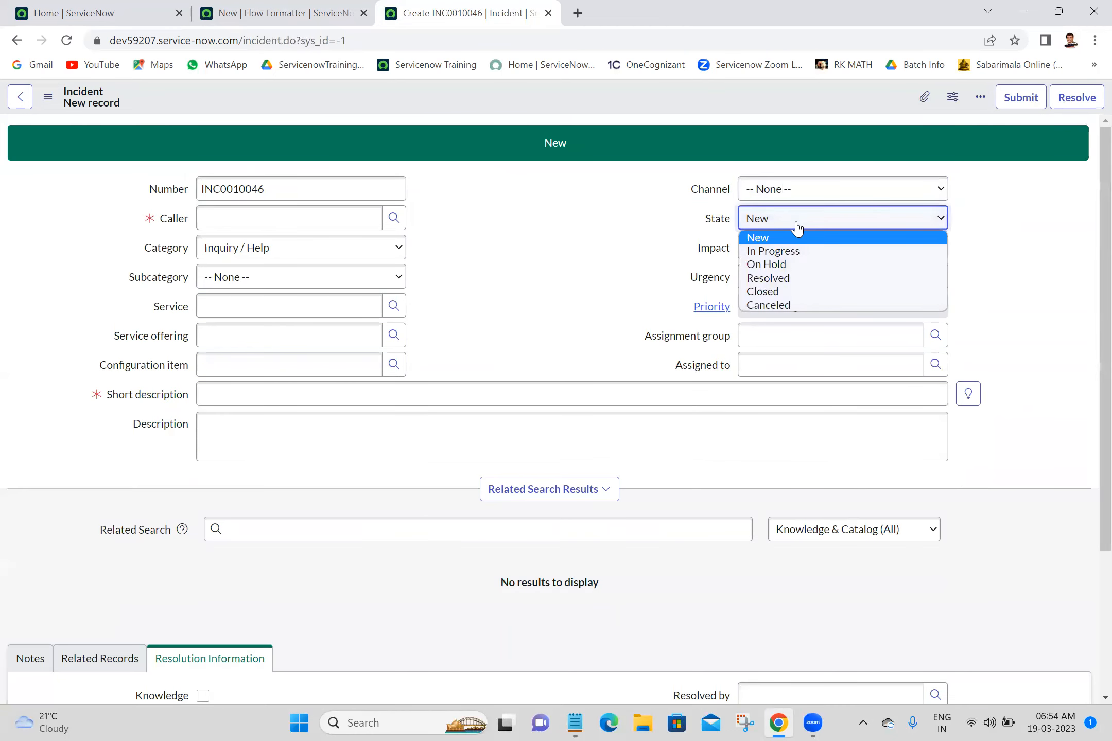
pyautogui.click(773, 256)
pyautogui.click(288, 13)
pyautogui.doubleClick(326, 212)
pyautogui.write('In Progres')
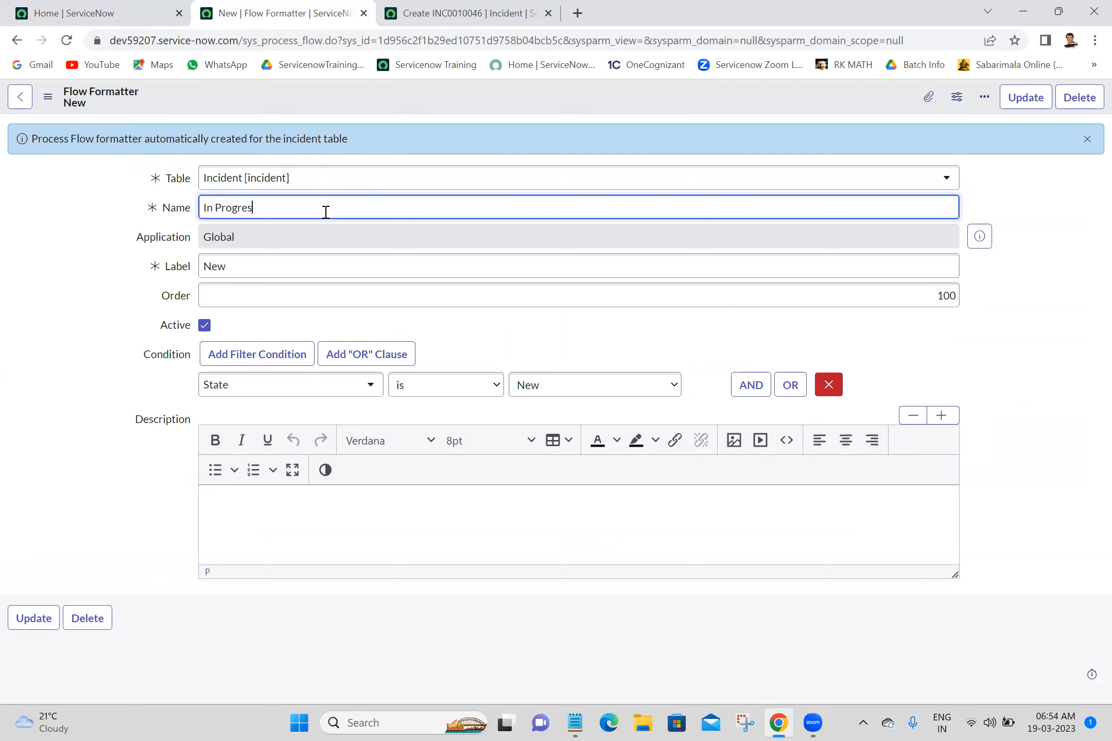
pyautogui.hotkey('ctrl', 'a')
pyautogui.hotkey('ctrl', 'c')
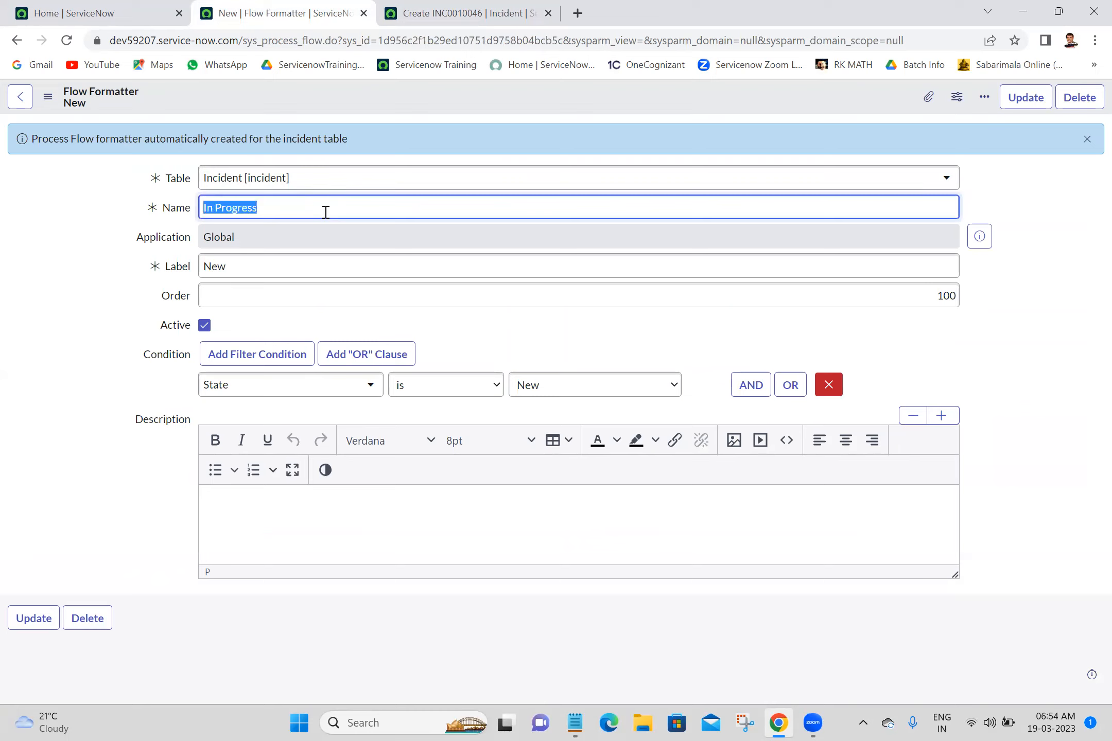
pyautogui.doubleClick(301, 277)
pyautogui.hotkey('ctrl', 'v')
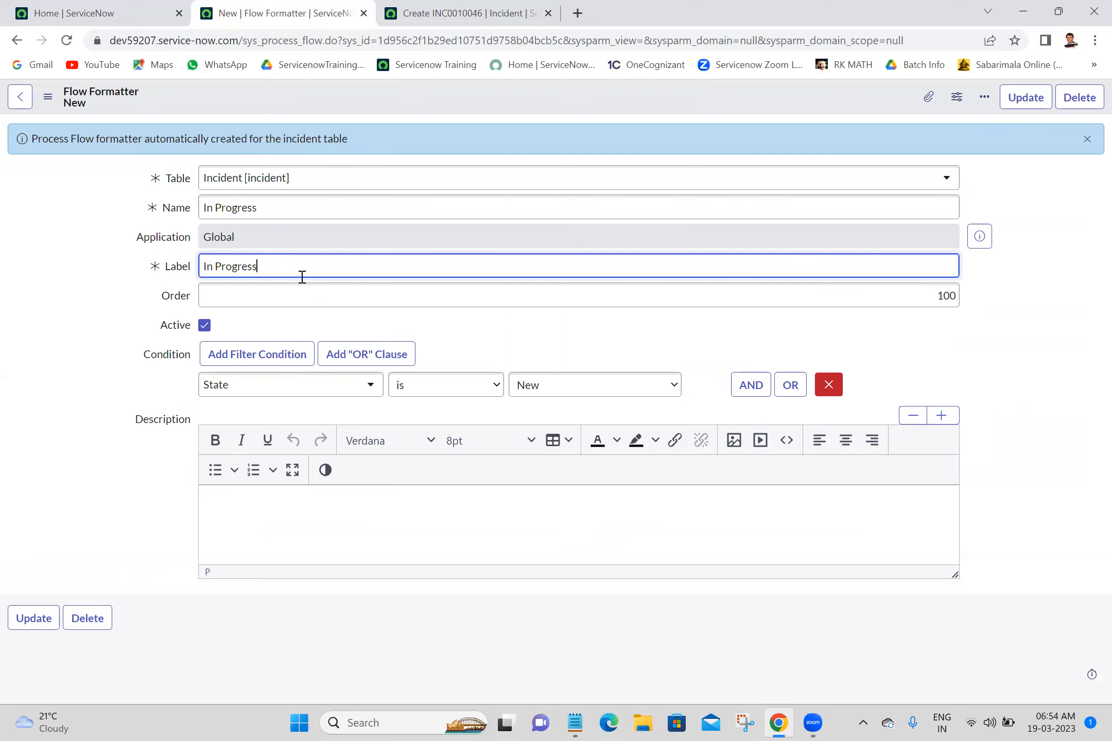
# Step: Set the order to 200 and the condition to State is In Progress, and insert this as a new flow formatter, staying on it
pyautogui.doubleClick(395, 305)
pyautogui.write('200')
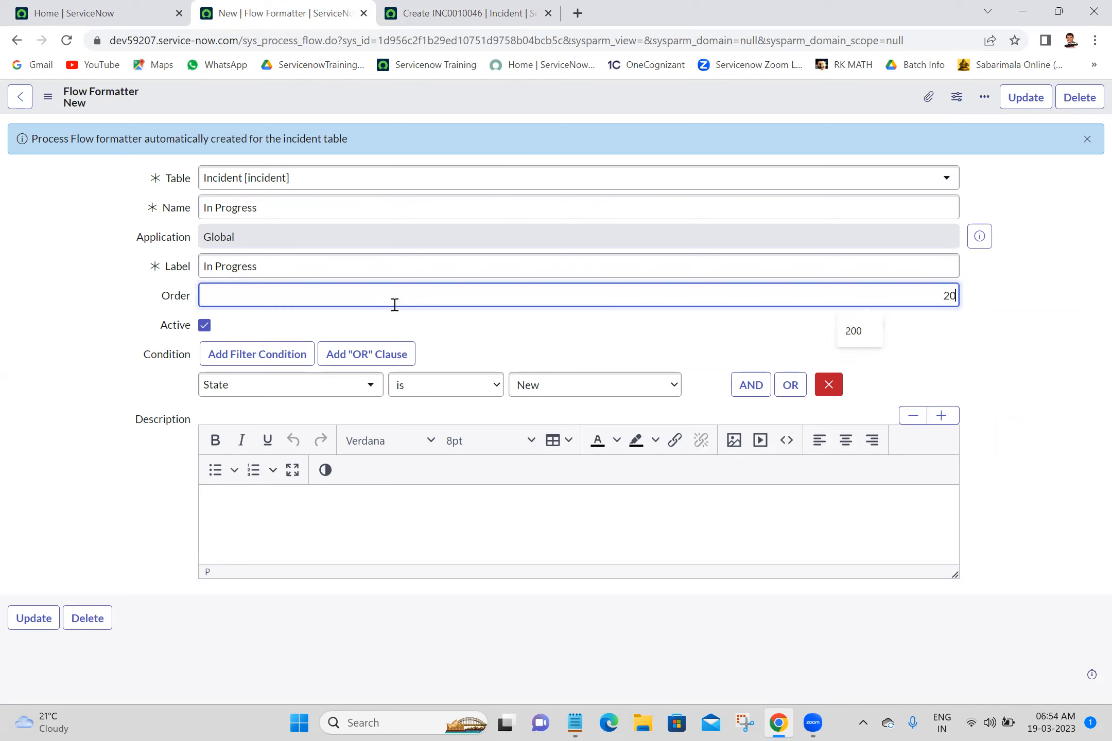
pyautogui.click(600, 389)
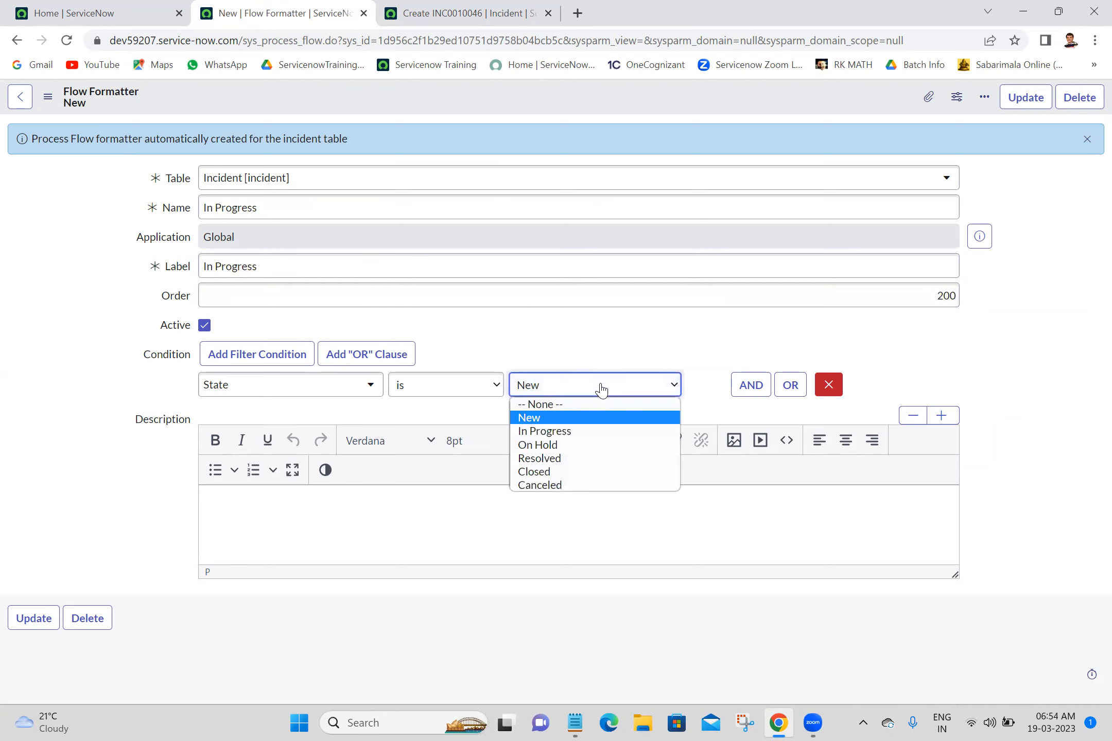
pyautogui.click(552, 432)
pyautogui.rightClick(521, 91)
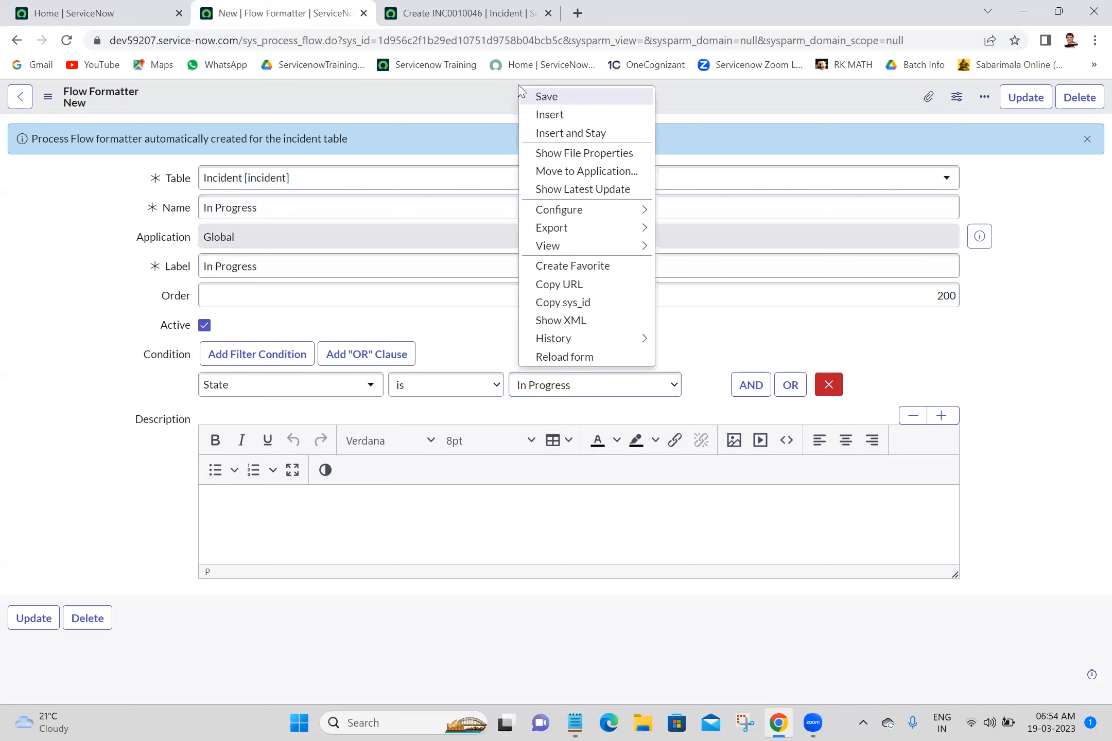
pyautogui.click(549, 134)
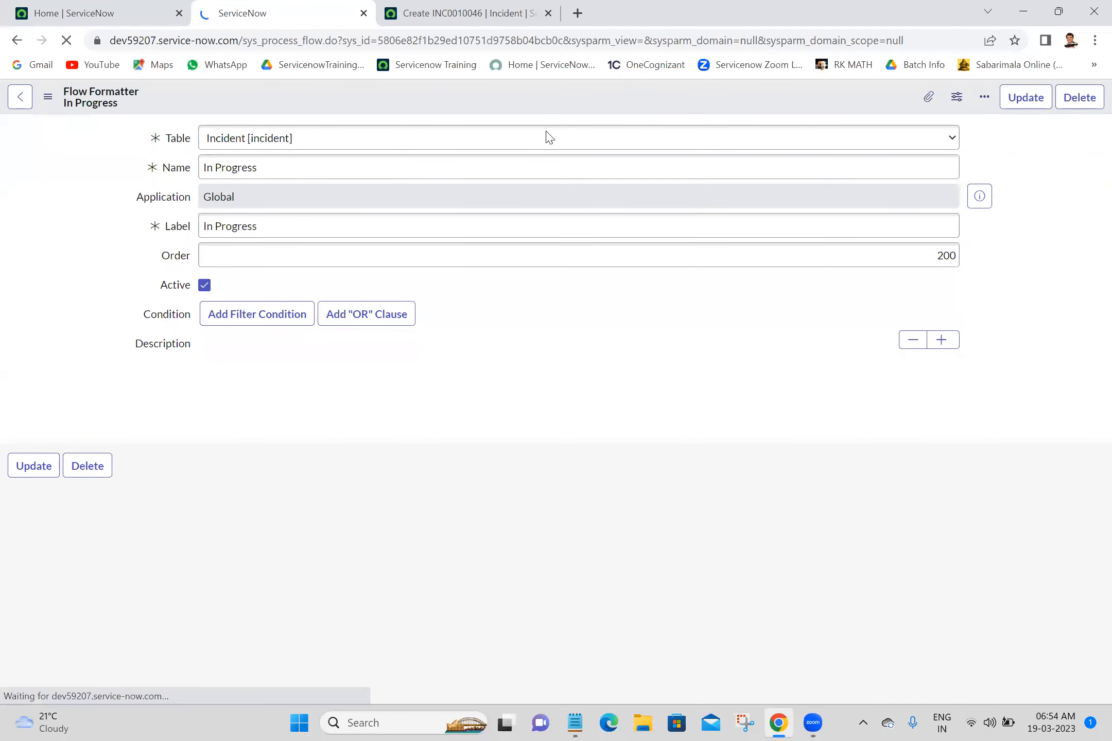
# Step: Pick On Hold as the new incident's State, and enter On Hold as both name and label of the flow formatter
pyautogui.click(459, 10)
pyautogui.click(765, 218)
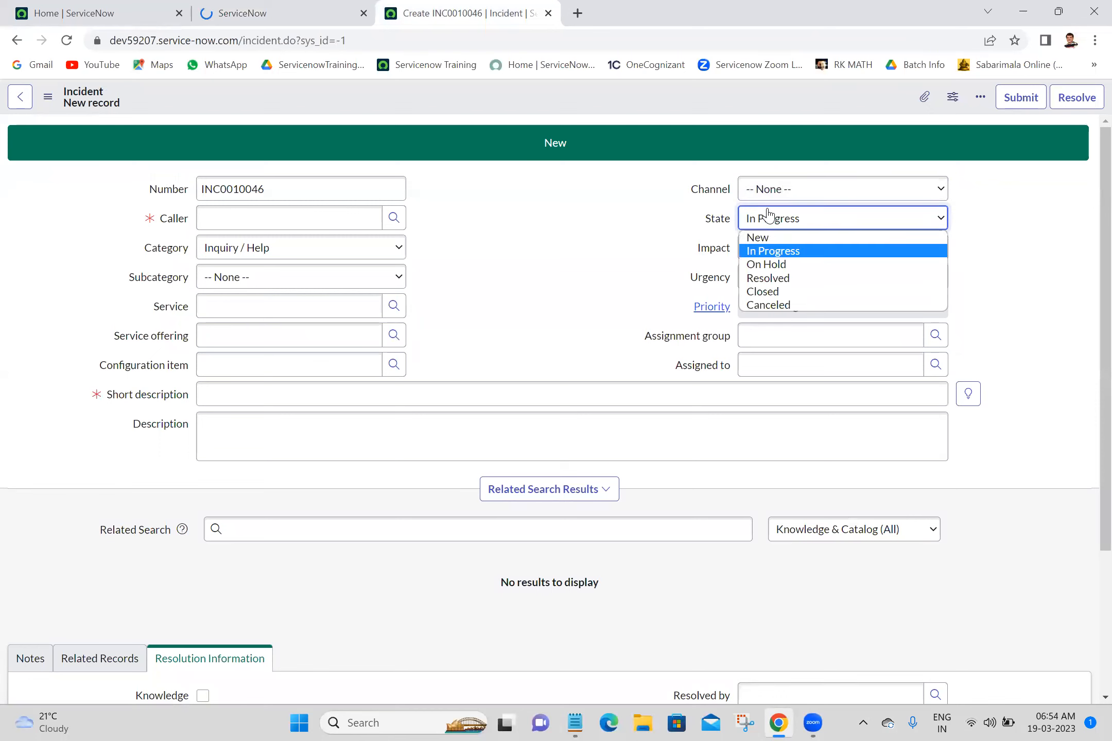
pyautogui.click(777, 265)
pyautogui.click(316, 10)
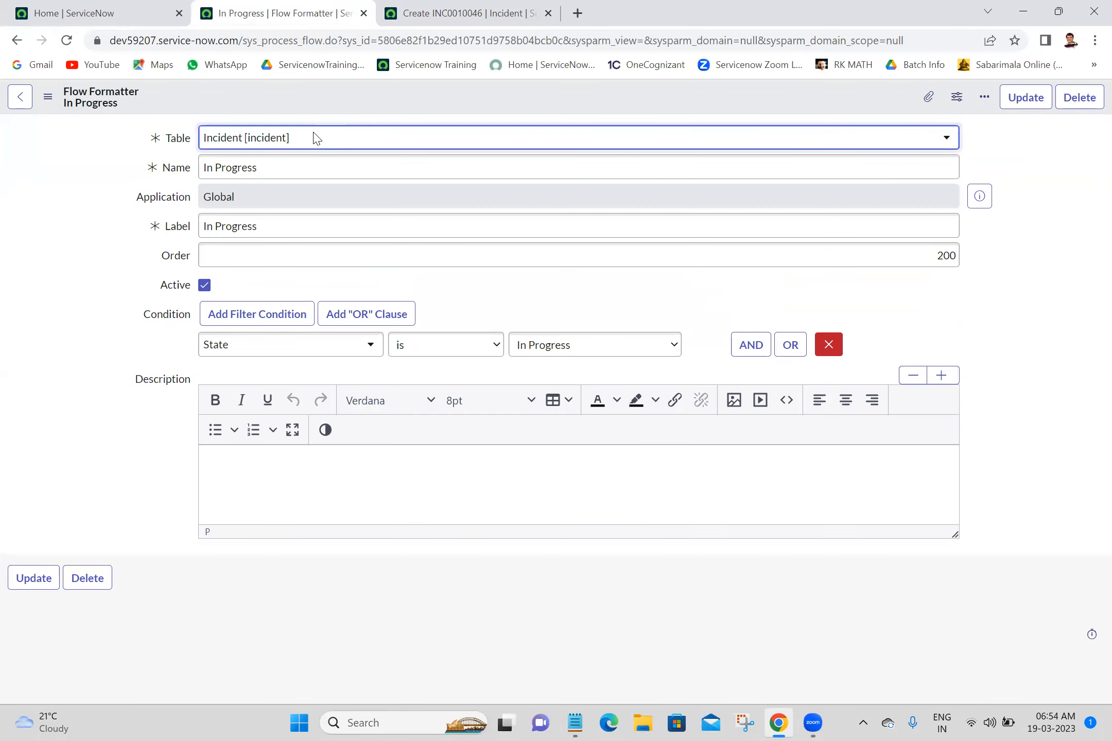
pyautogui.doubleClick(312, 163)
pyautogui.write('On Hold')
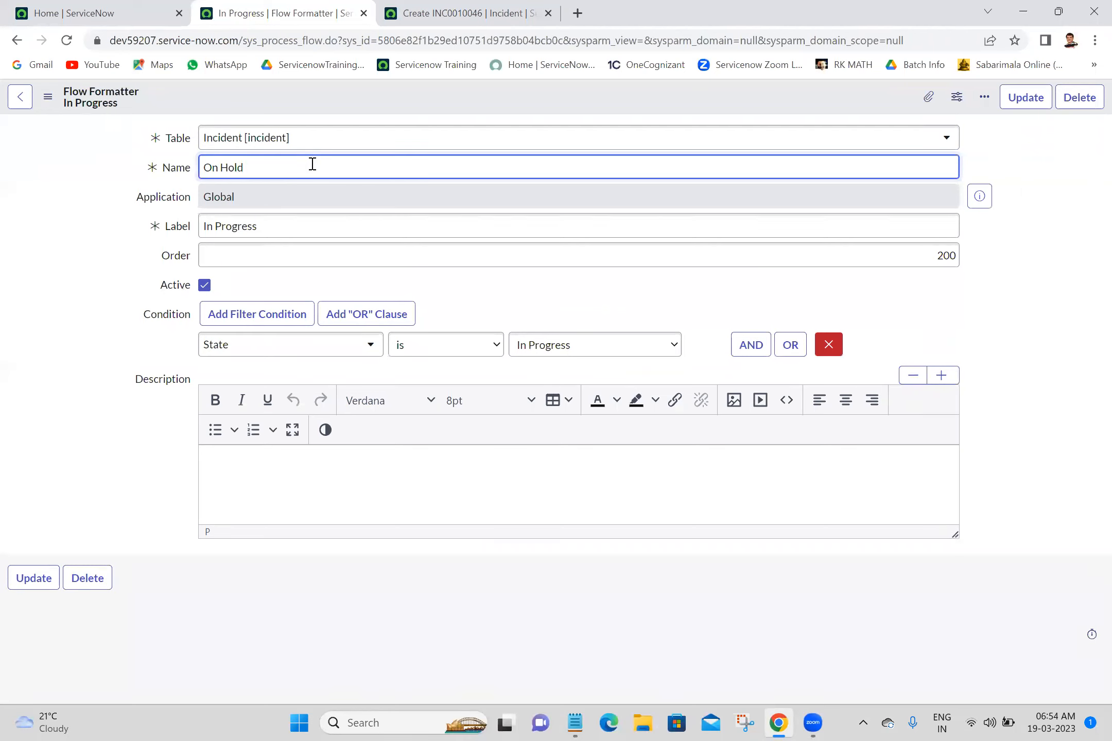
pyautogui.hotkey('ctrl', 'a')
pyautogui.hotkey('ctrl', 'c')
pyautogui.click(305, 228)
pyautogui.hotkey('ctrl', 'a')
pyautogui.hotkey('ctrl', 'v')
# Step: Set the order to 300 and the condition to State is On Hold, and insert this as a new flow formatter, staying on it
pyautogui.click(430, 266)
pyautogui.hotkey('ctrl', 'a')
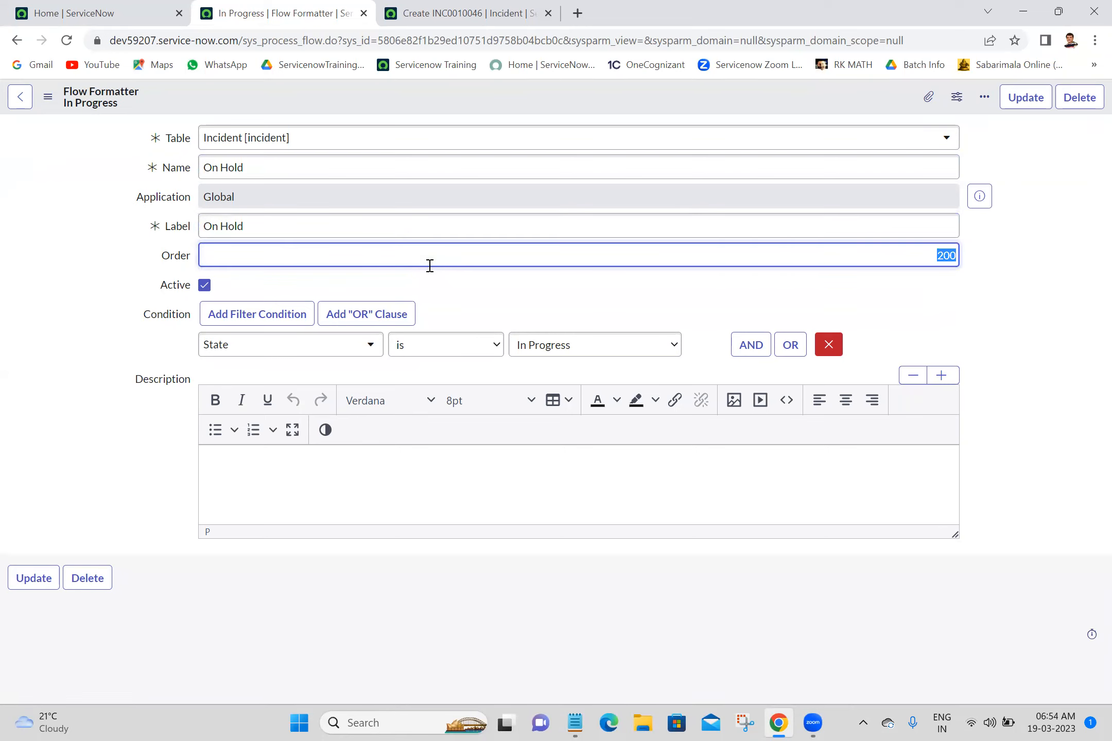
pyautogui.write('300')
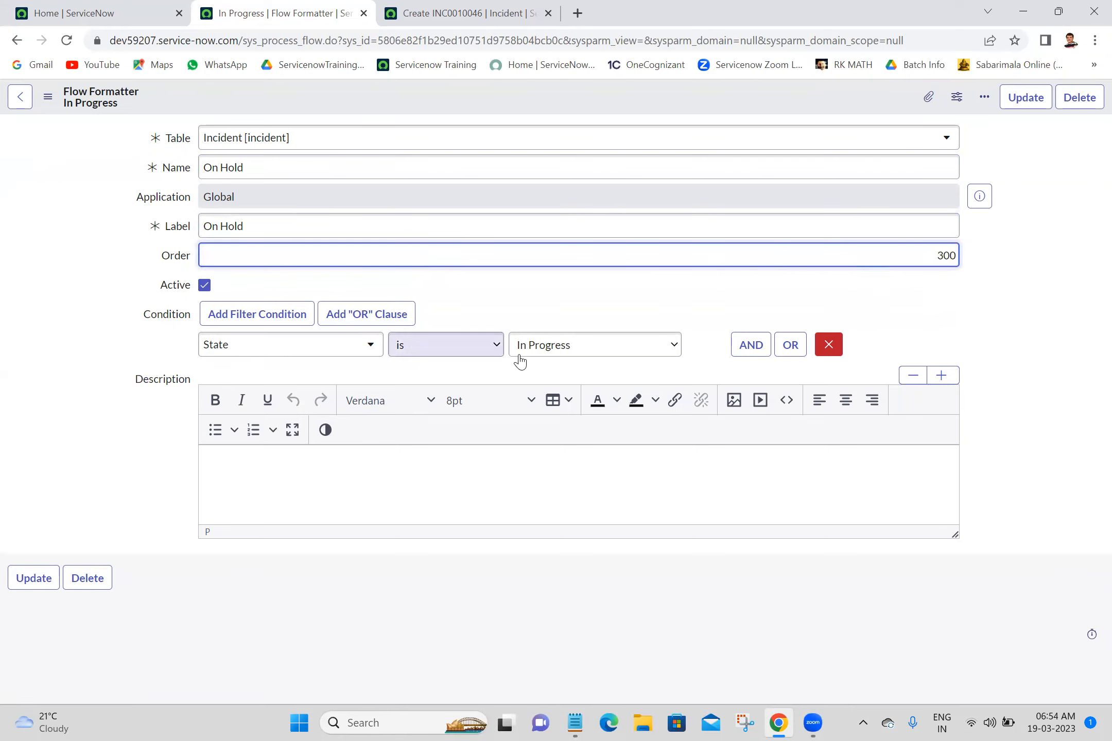
pyautogui.click(541, 355)
pyautogui.click(536, 406)
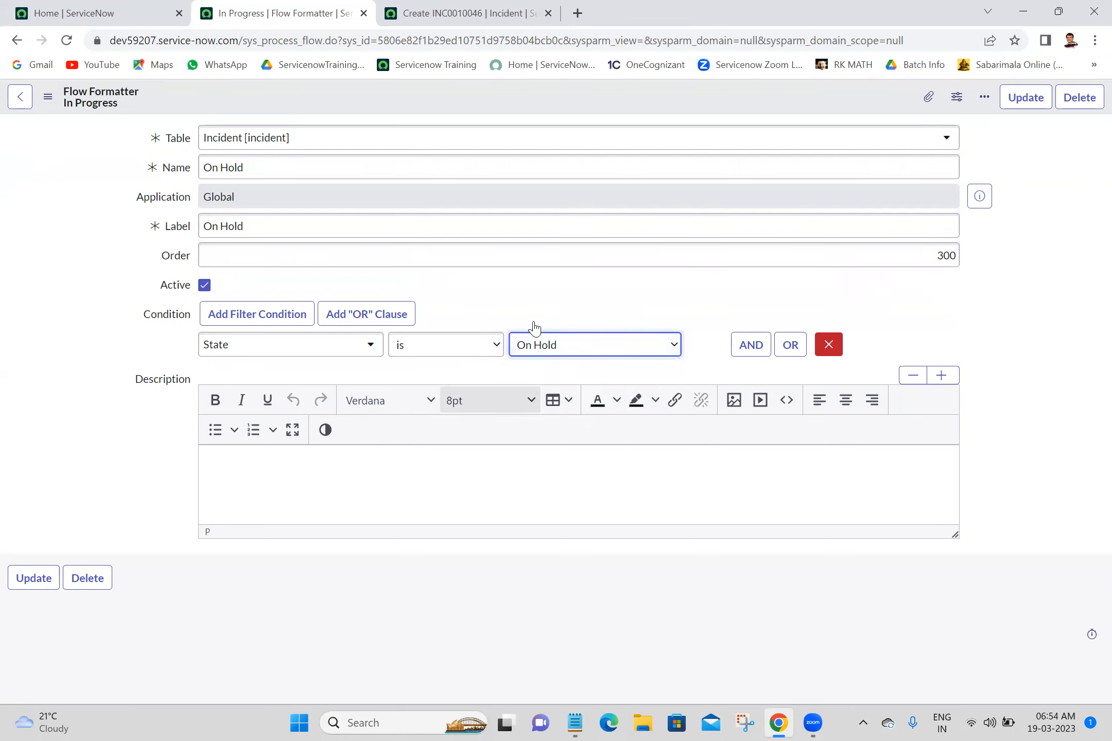
pyautogui.rightClick(485, 101)
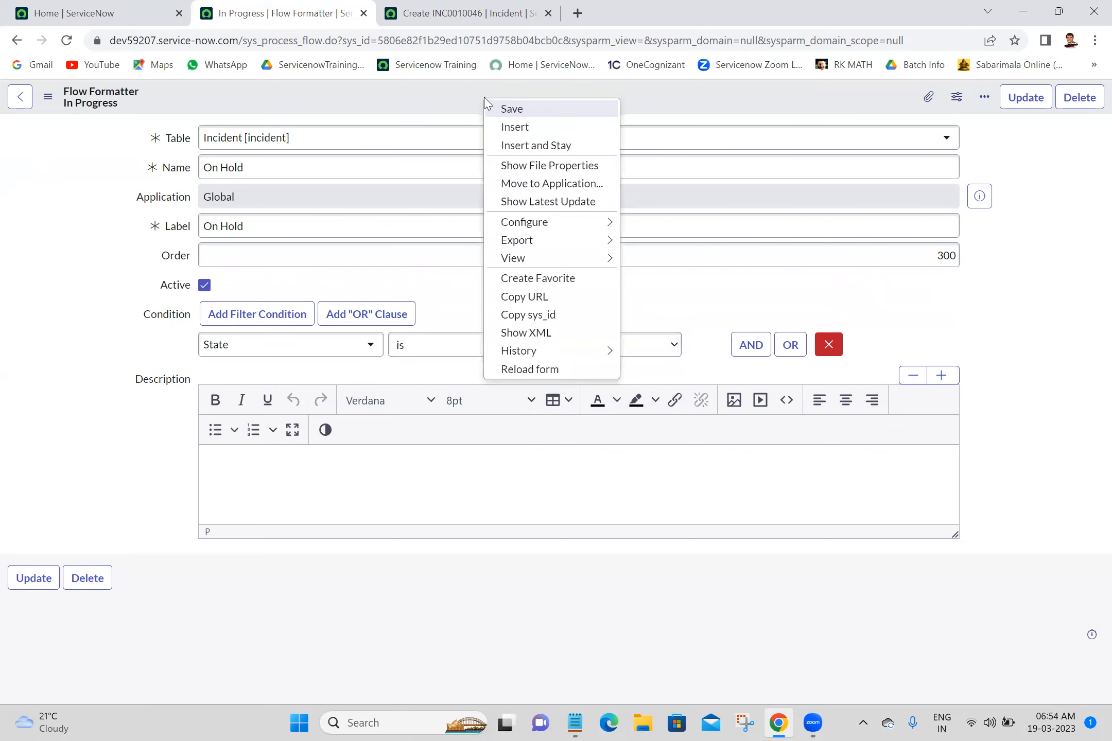
pyautogui.click(512, 146)
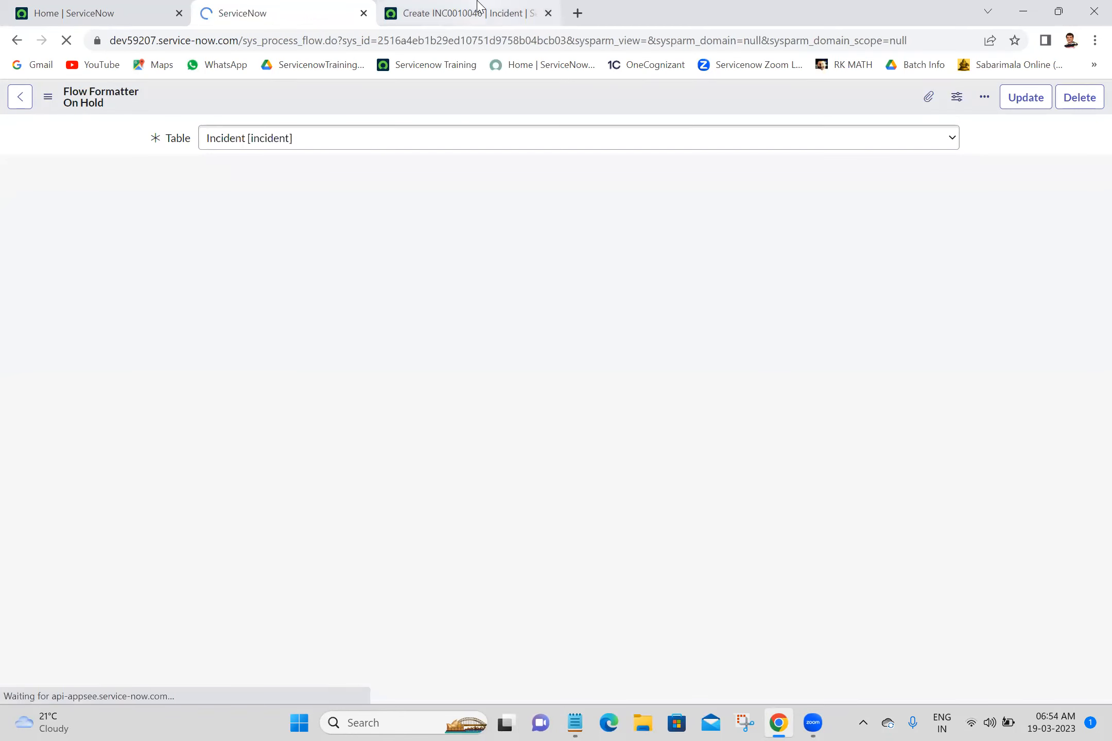
# Step: Pick Resolved as the new incident's State, and enter Resolved as both name and label of the flow formatter
pyautogui.click(481, 11)
pyautogui.click(782, 226)
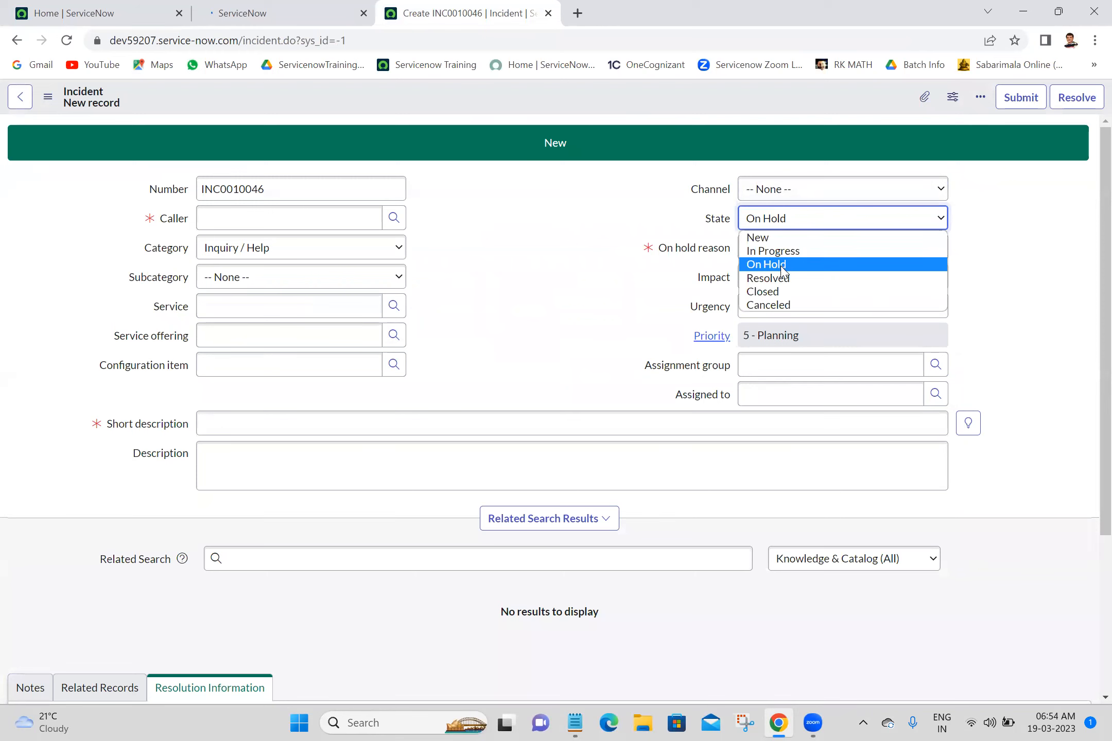
pyautogui.click(784, 278)
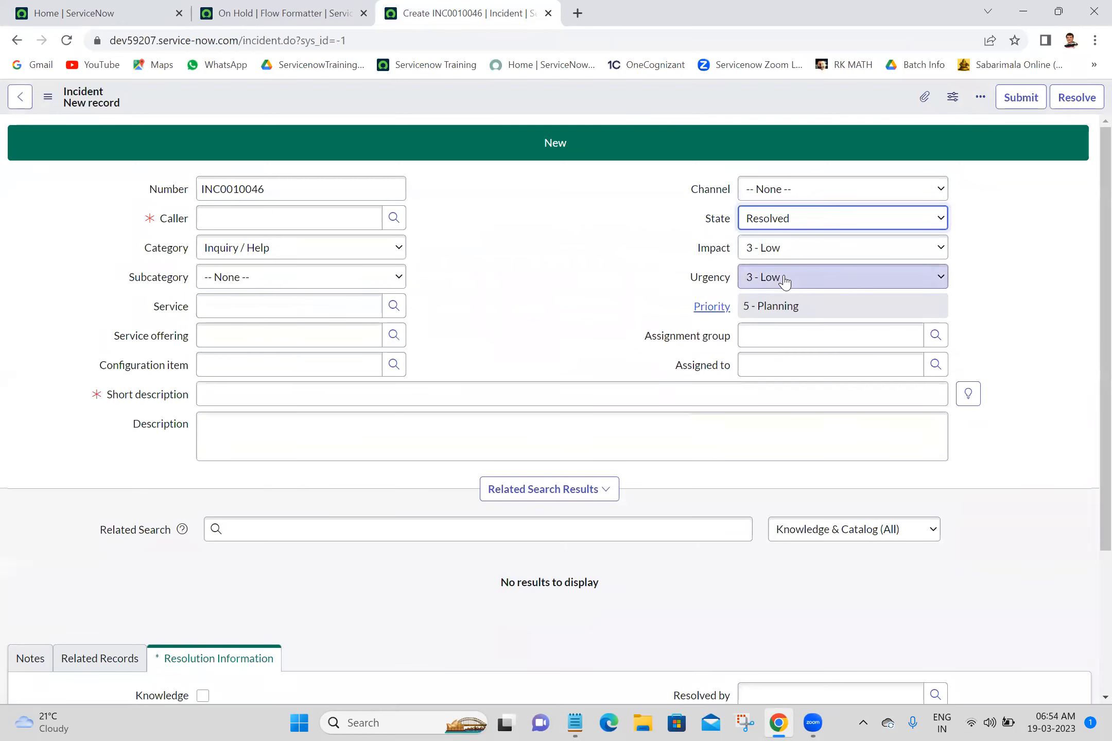
pyautogui.click(285, 11)
pyautogui.click(288, 165)
pyautogui.hotkey('ctrl', 'a')
pyautogui.write('Re')
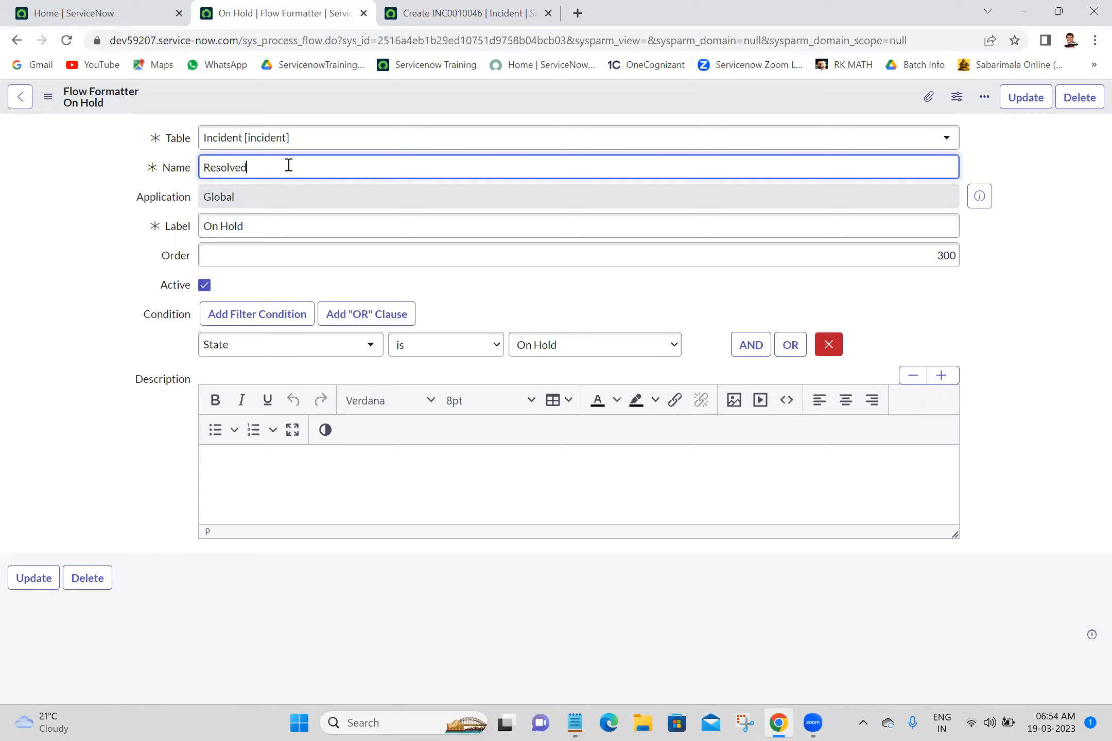
pyautogui.hotkey('ctrl', 'a')
pyautogui.hotkey('ctrl', 'c')
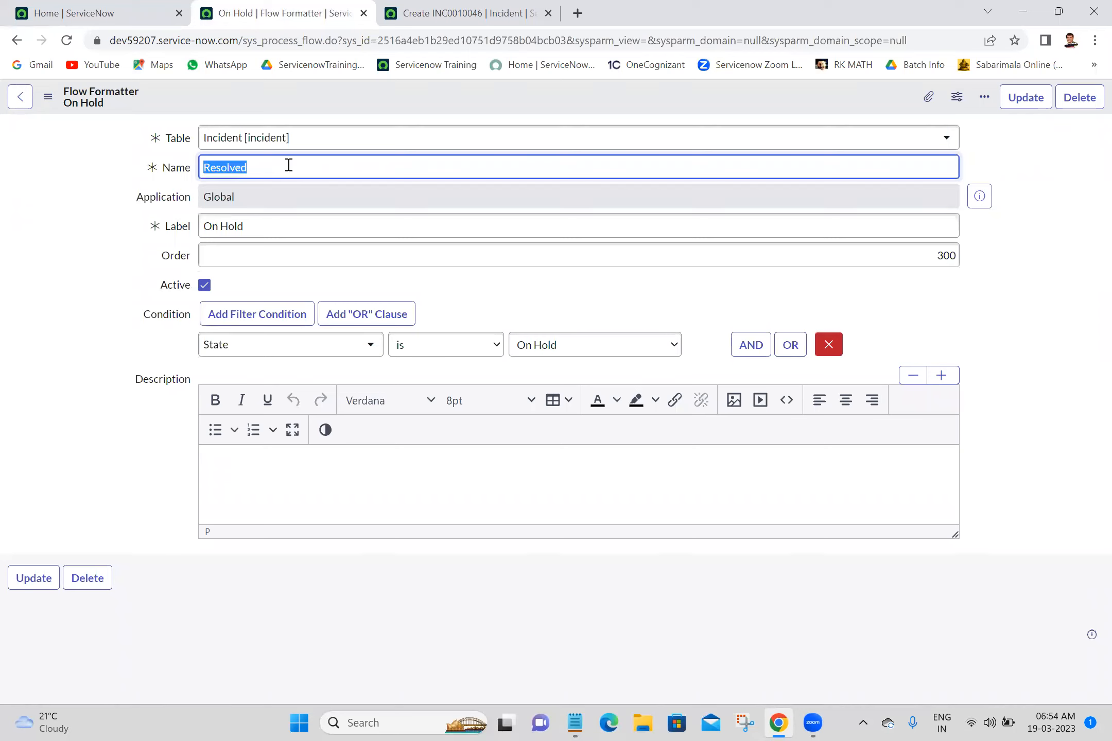
pyautogui.click(282, 225)
pyautogui.hotkey('ctrl', 'a')
pyautogui.hotkey('ctrl', 'v')
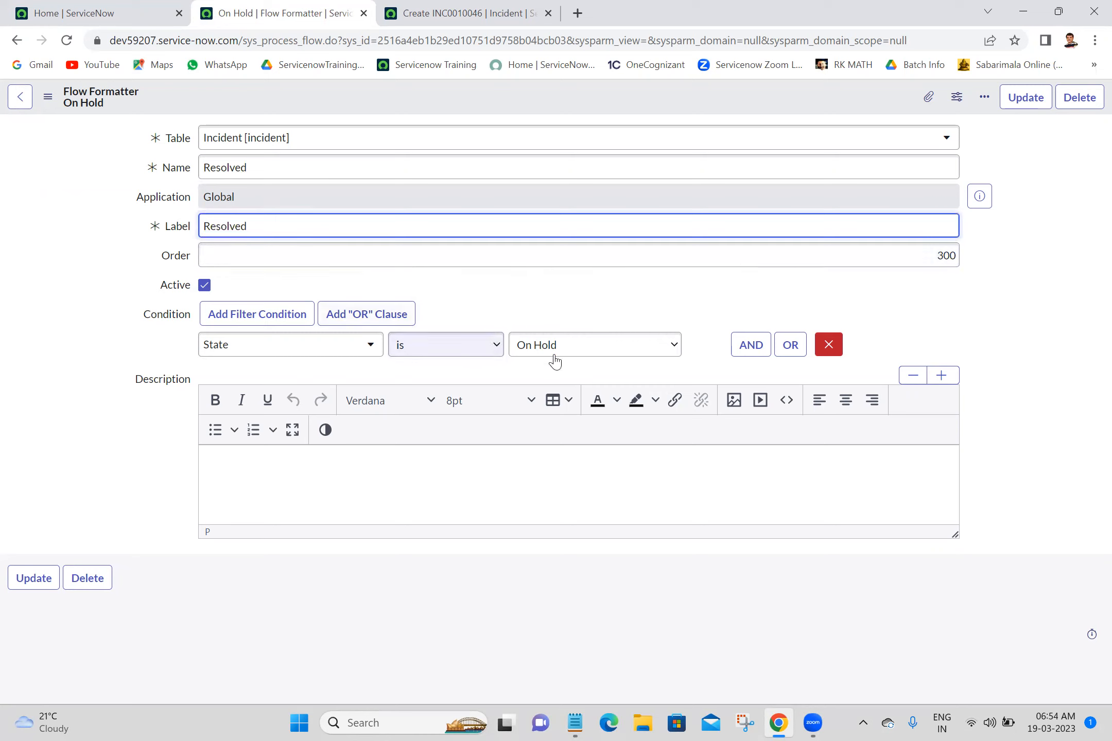
# Step: Set the condition to State is Resolved and the order to 400, and insert this as a new flow formatter, staying on it
pyautogui.click(580, 356)
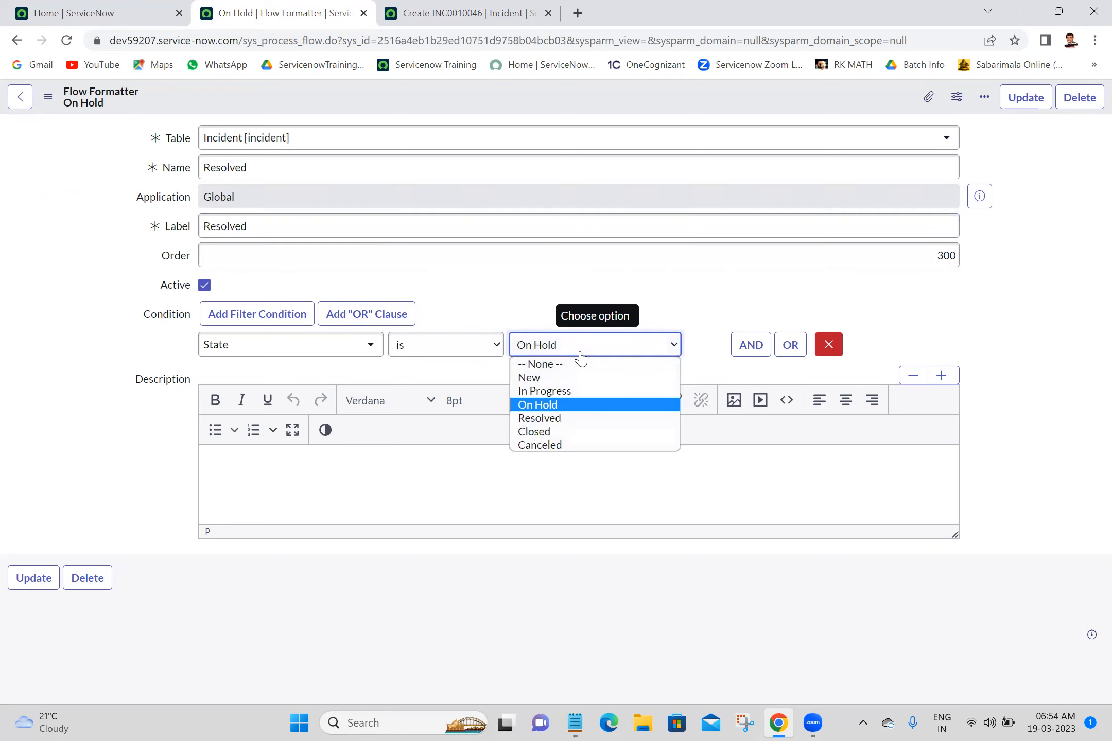
pyautogui.click(538, 424)
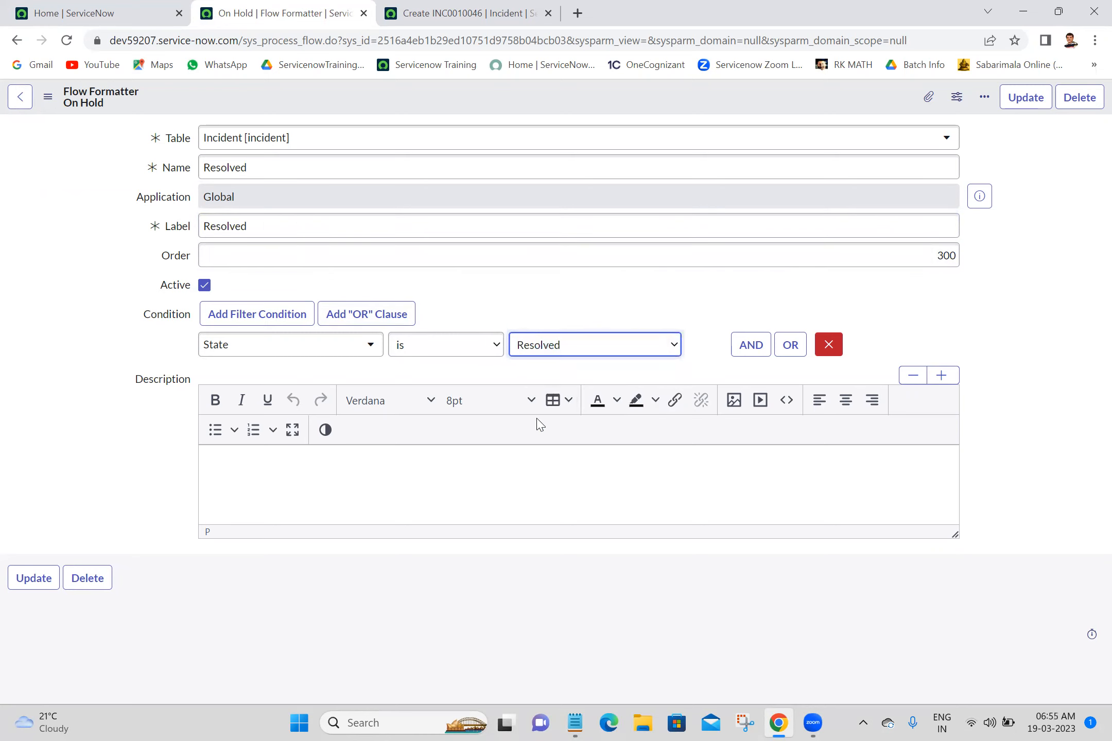
pyautogui.click(887, 254)
pyautogui.hotkey('ctrl', 'a')
pyautogui.write('400')
pyautogui.rightClick(647, 98)
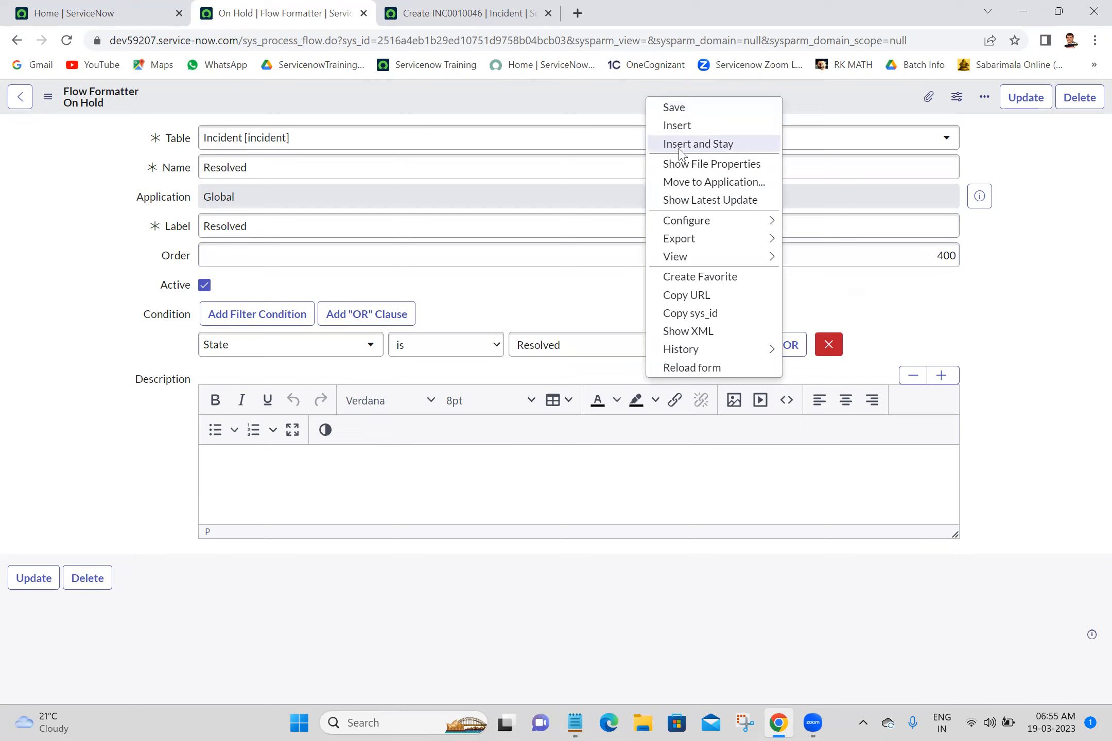
pyautogui.click(680, 146)
# Step: Check the new incident's State choices, and enter Closed as both name and label of the flow formatter
pyautogui.click(494, 10)
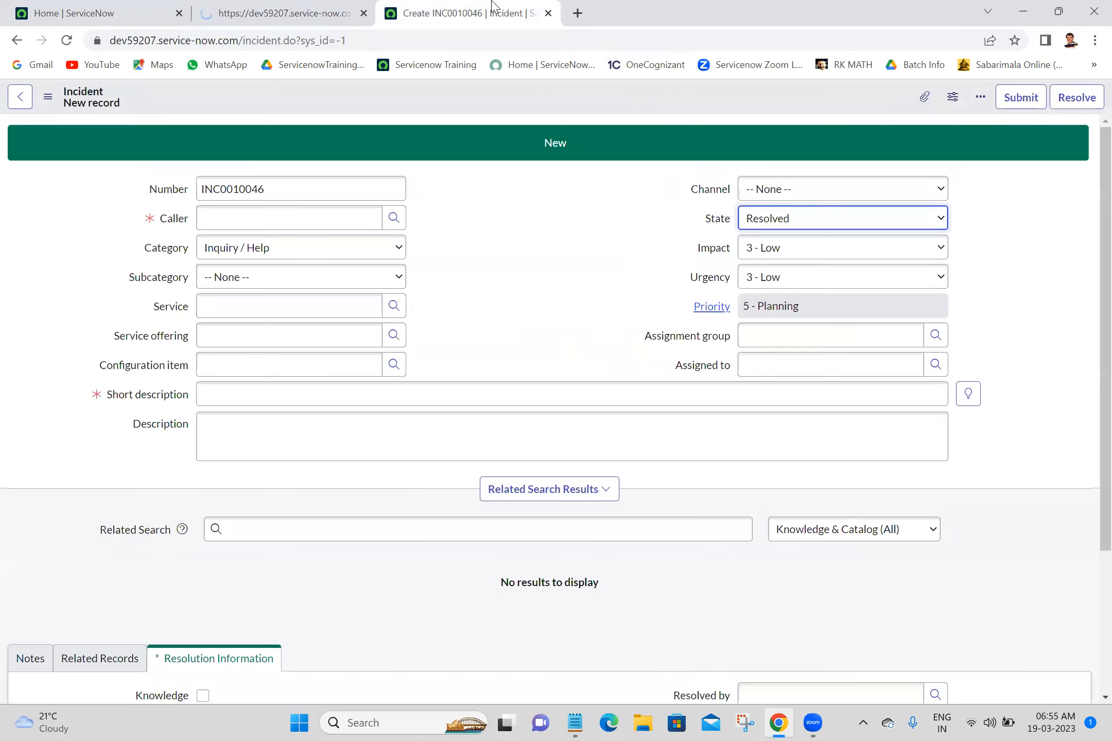
pyautogui.click(765, 224)
pyautogui.click(321, 7)
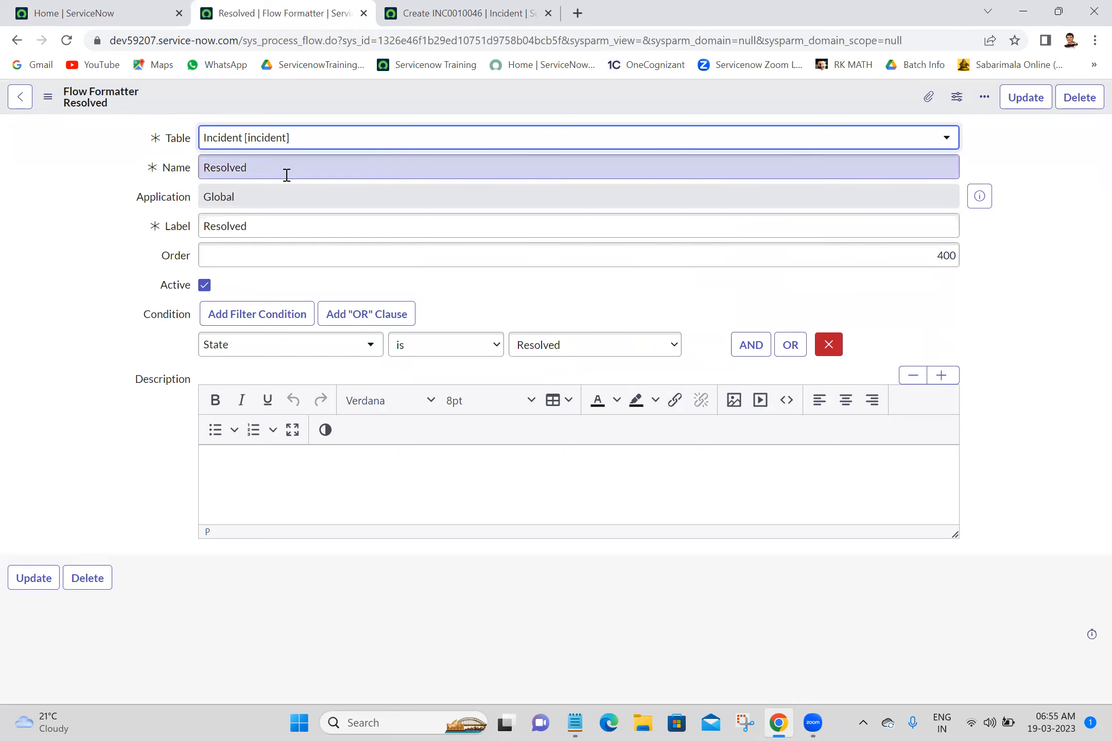
pyautogui.press('Tab')
pyautogui.write('Closed')
pyautogui.click(278, 232)
pyautogui.doubleClick(278, 231)
pyautogui.write('C')
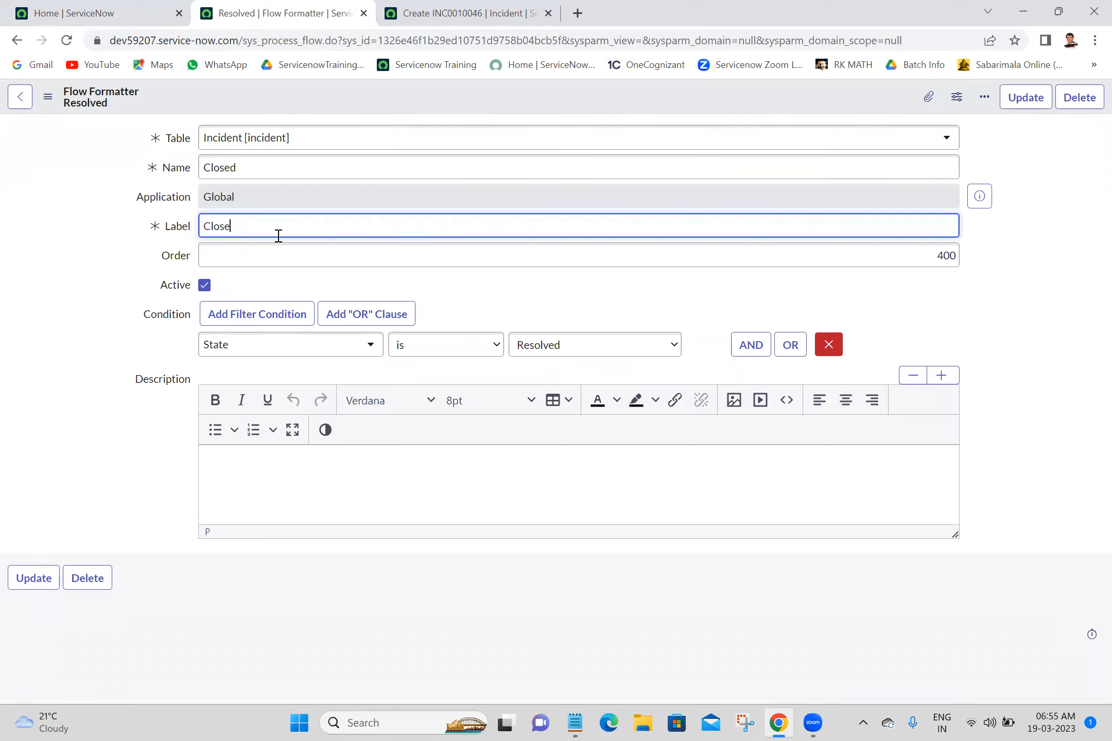
# Step: Set the order to 500 and the condition to State is Closed, and insert this as a new flow formatter, staying on it
pyautogui.click(749, 253)
pyautogui.doubleClick(749, 252)
pyautogui.write('500')
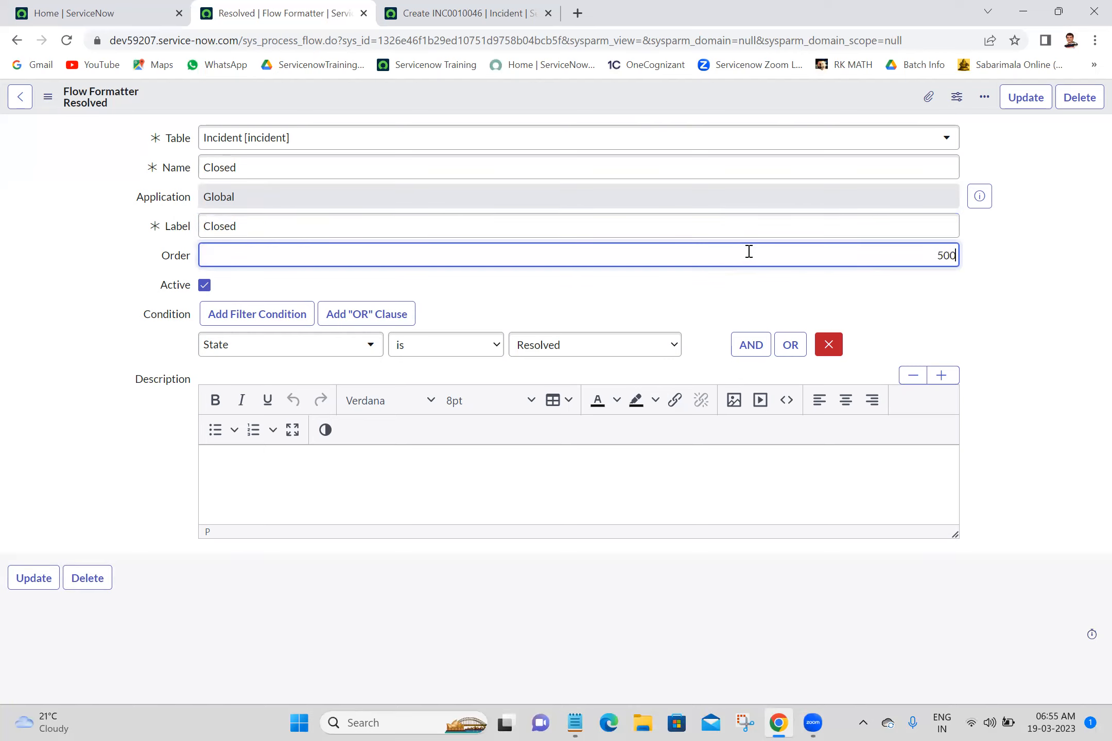
pyautogui.click(646, 339)
pyautogui.click(544, 433)
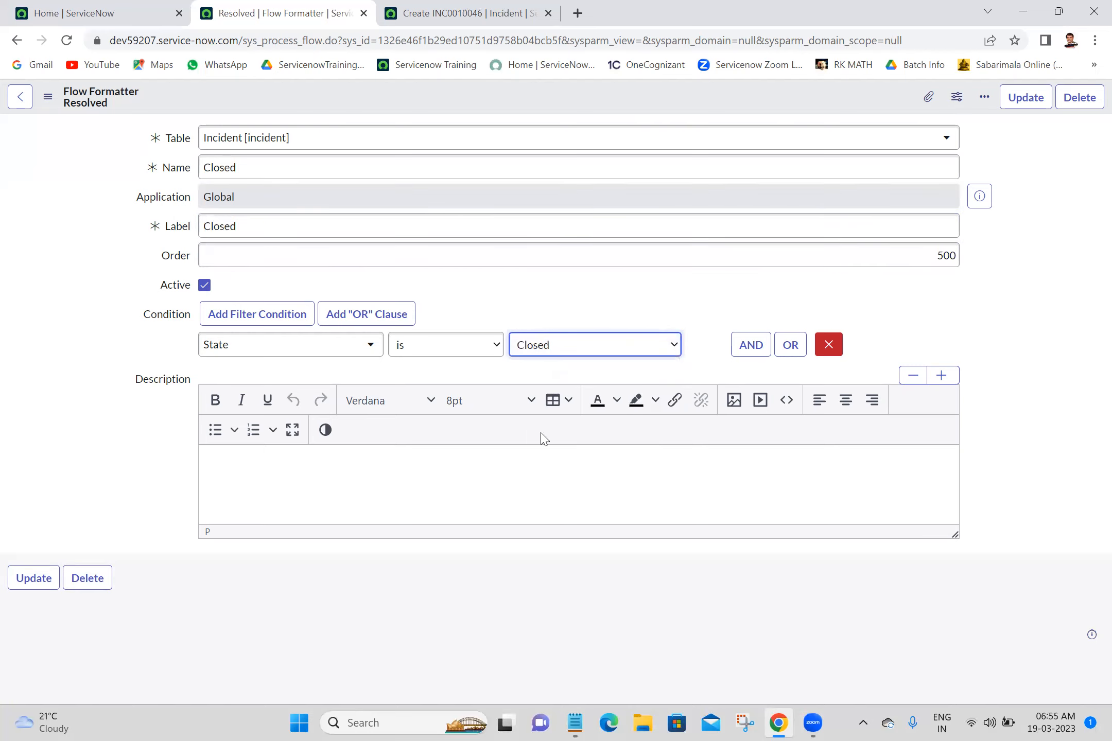
pyautogui.rightClick(493, 100)
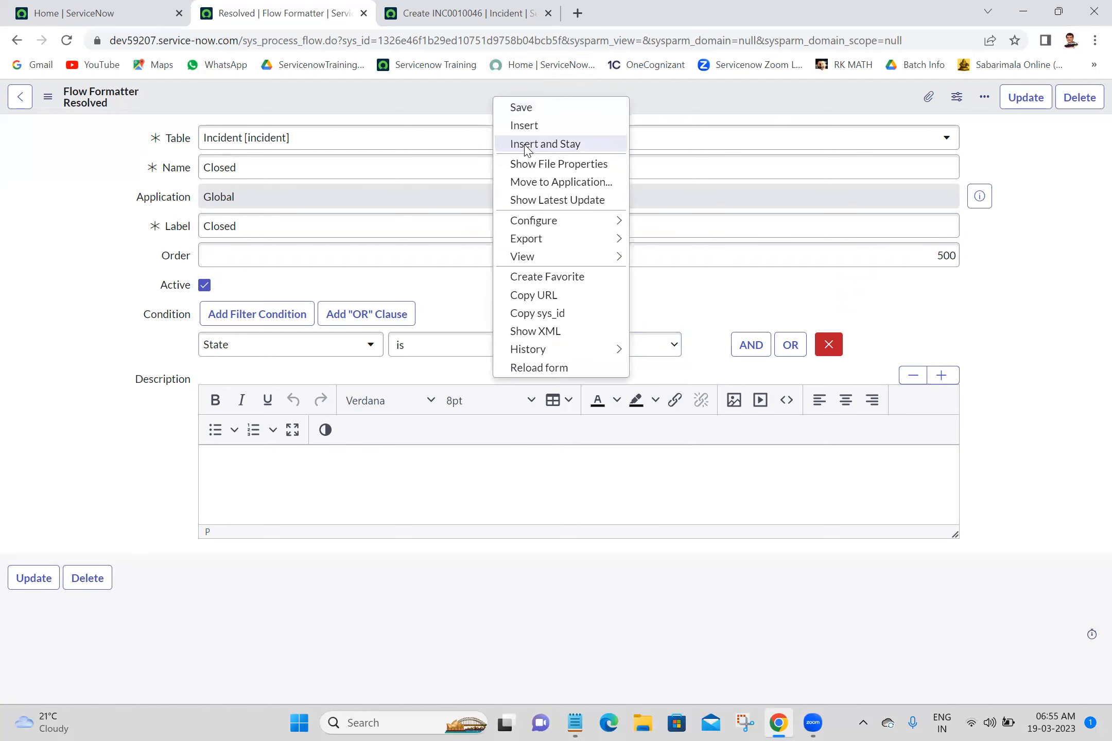
pyautogui.click(524, 146)
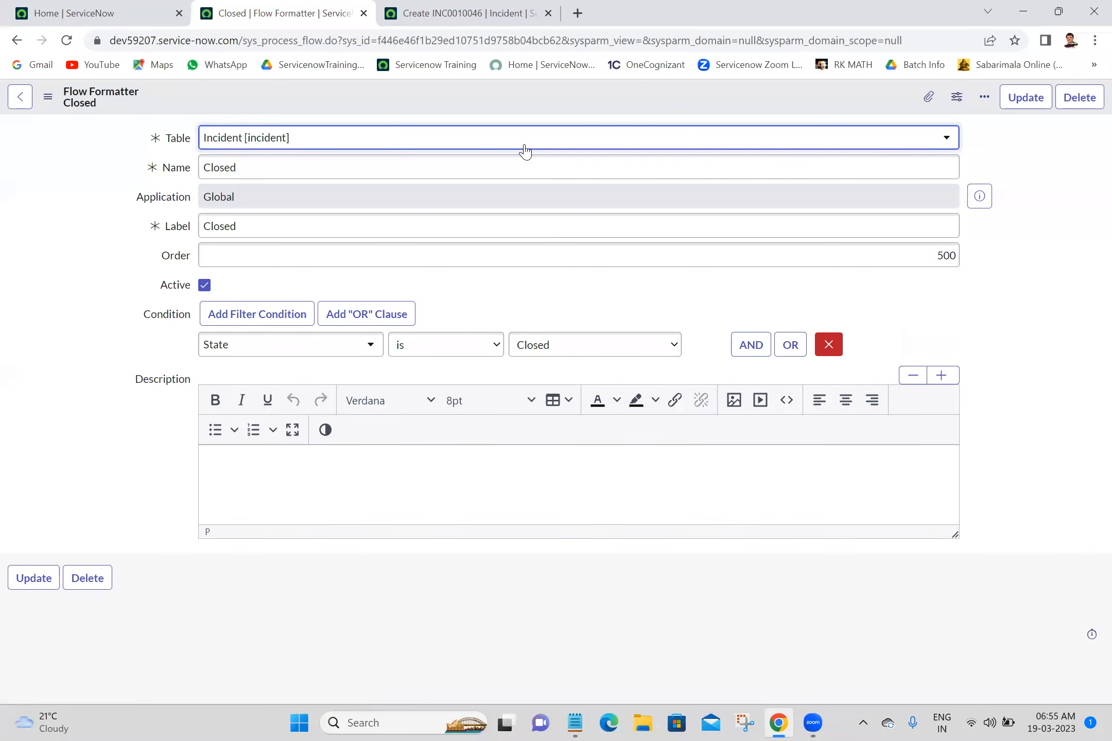
# Step: Recheck the new incident's State choices, and enter Cancelled as both name and label of the flow formatter
pyautogui.click(505, 11)
pyautogui.click(800, 219)
pyautogui.click(800, 219)
pyautogui.click(335, 7)
pyautogui.doubleClick(321, 168)
pyautogui.write('Cancell')
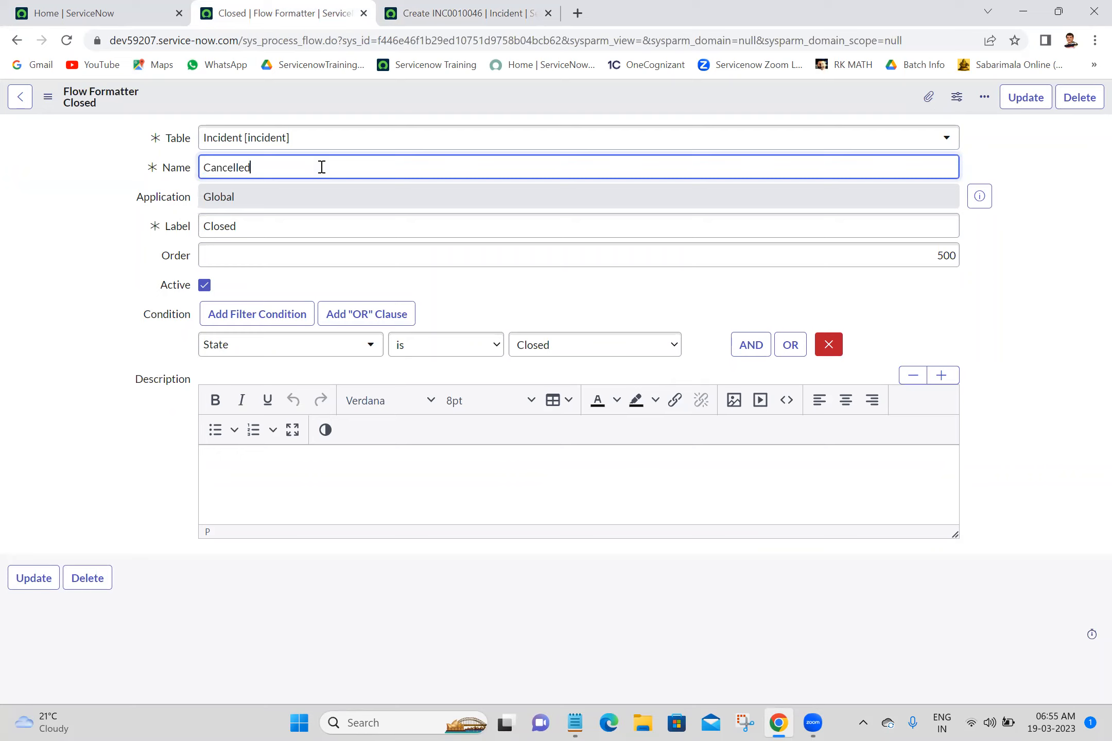
pyautogui.doubleClick(296, 225)
pyautogui.write('C')
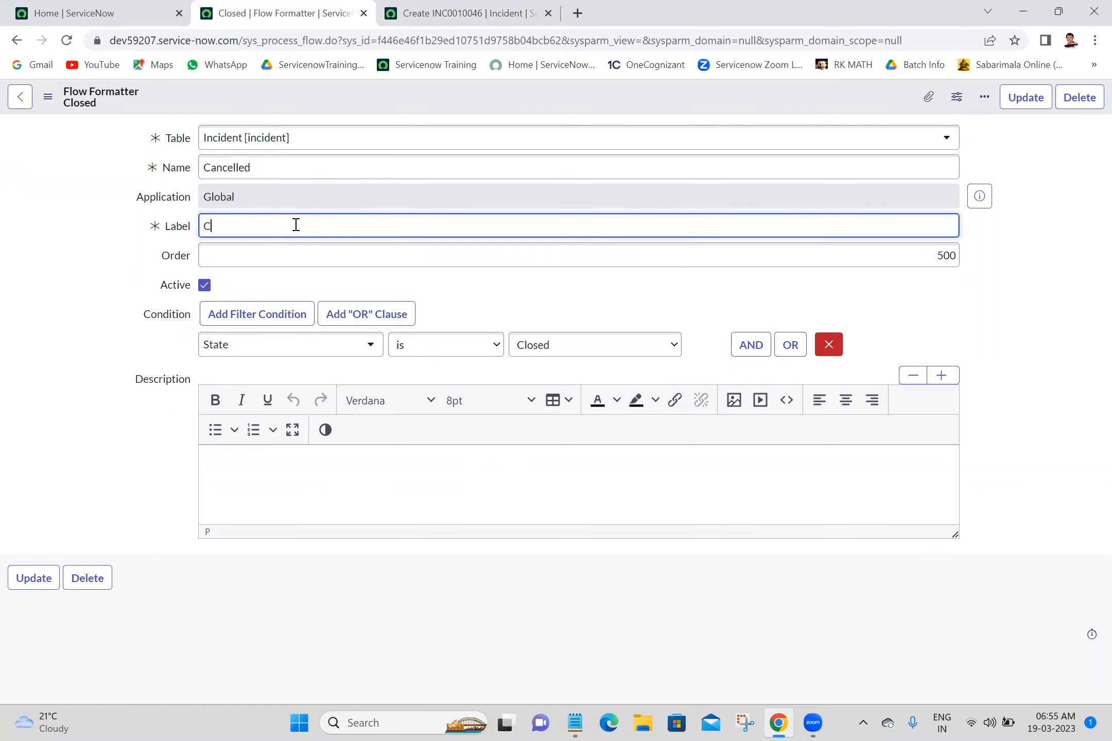
pyautogui.write('ancelled')
# Step: Set the order to 600 and the condition to State is Canceled, and insert this as a new flow formatter, staying on it
pyautogui.doubleClick(837, 263)
pyautogui.write('600')
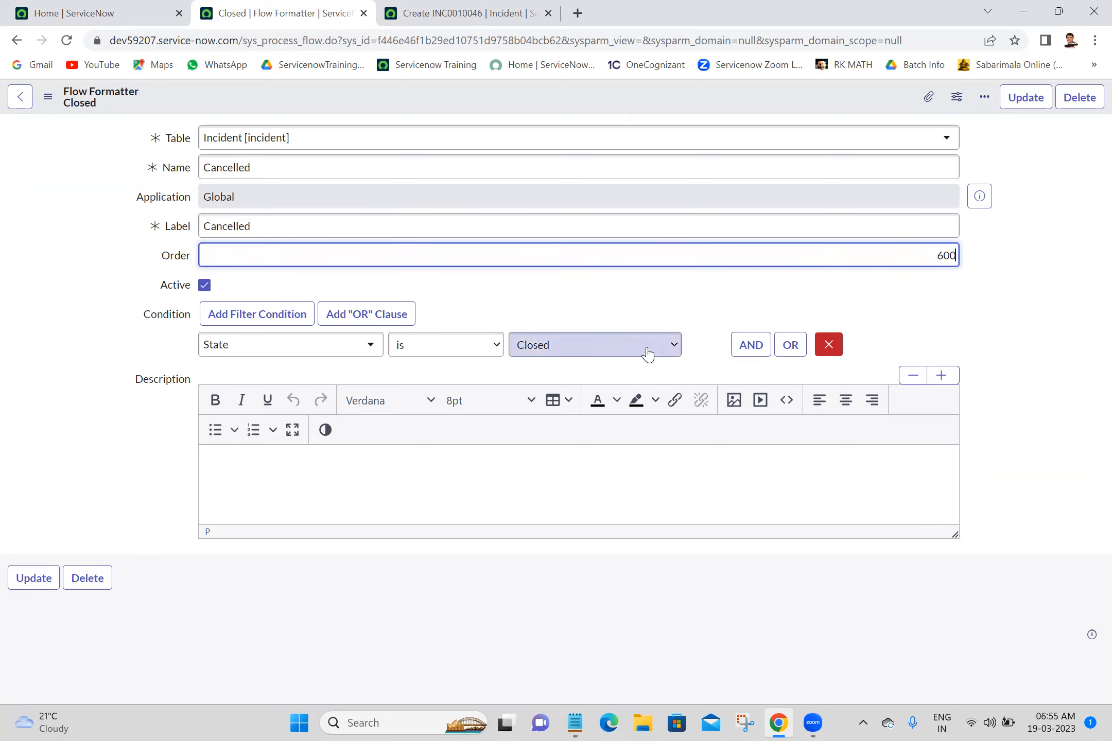
pyautogui.click(600, 350)
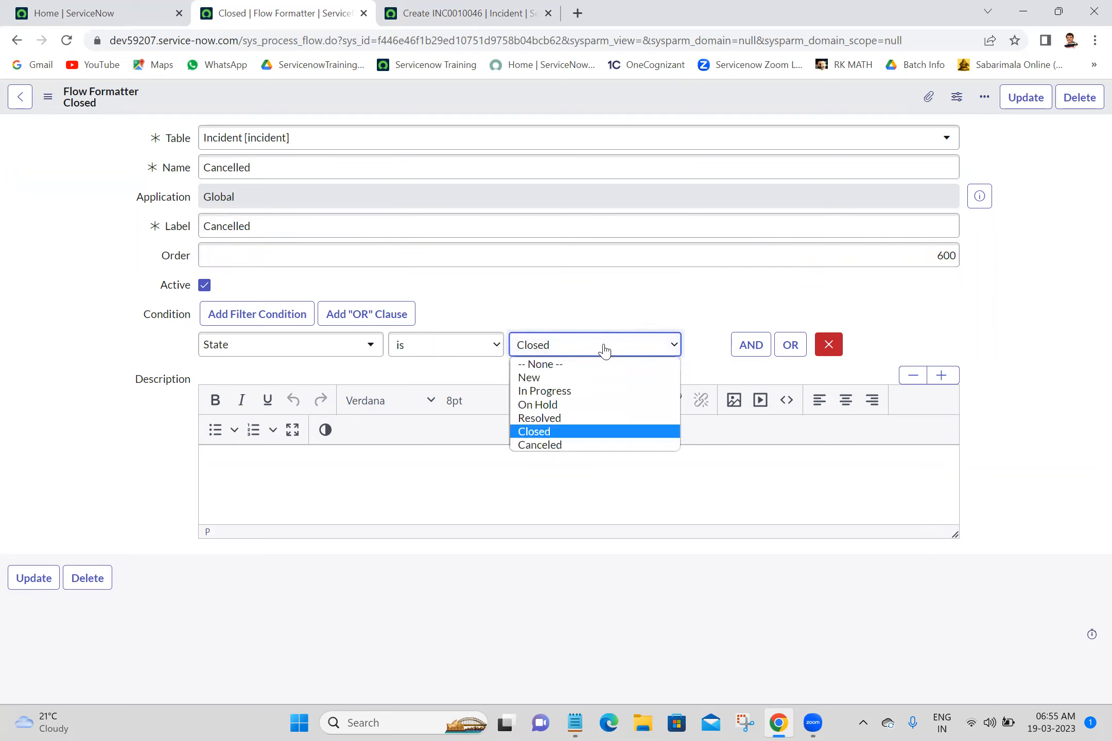
pyautogui.click(540, 446)
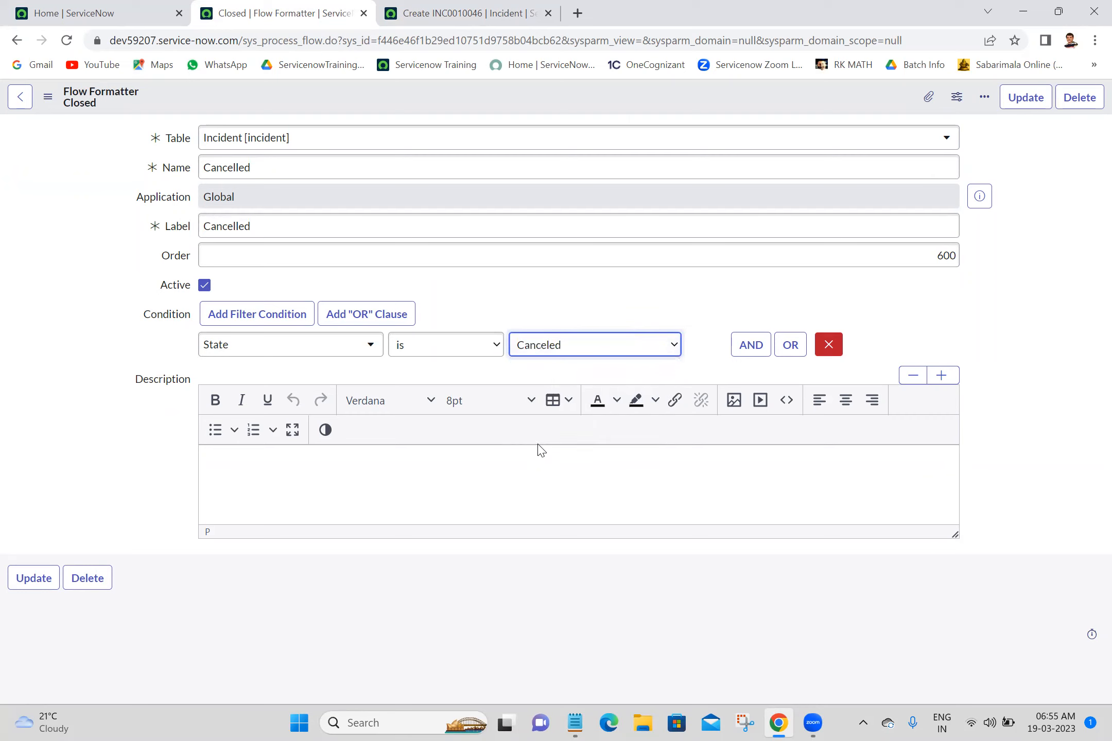
pyautogui.rightClick(527, 92)
pyautogui.click(554, 139)
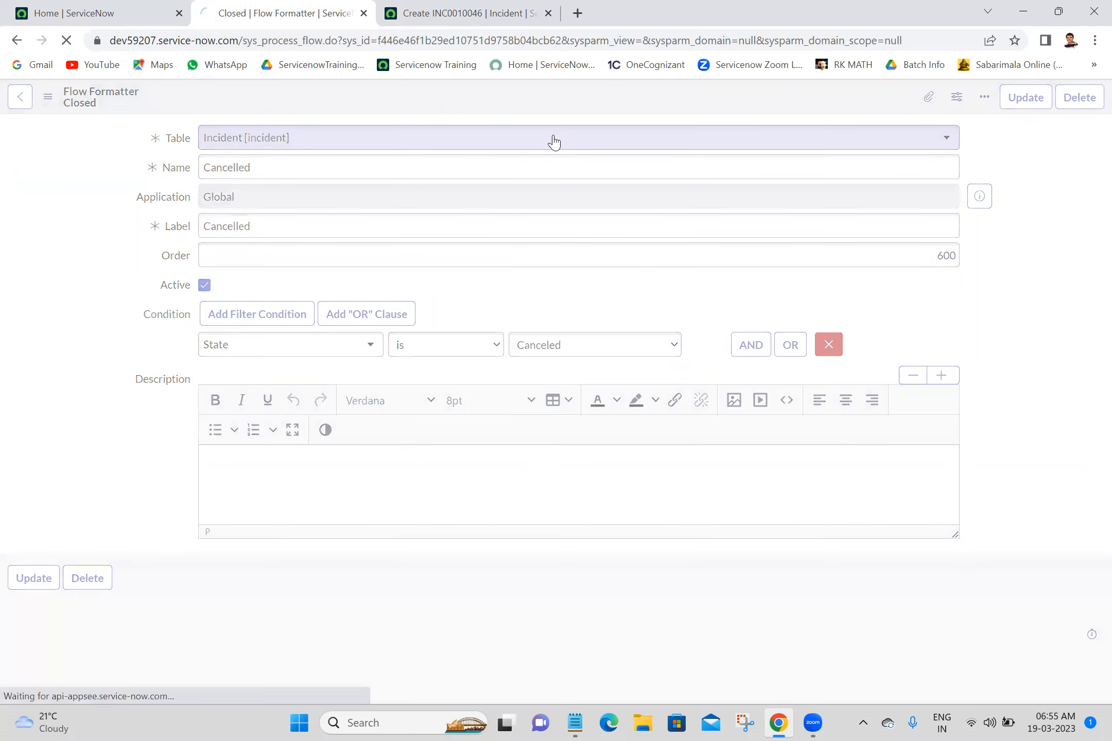
# Step: Reload the new incident form, discarding its unsaved changes, to view the process flow across the form
pyautogui.click(479, 13)
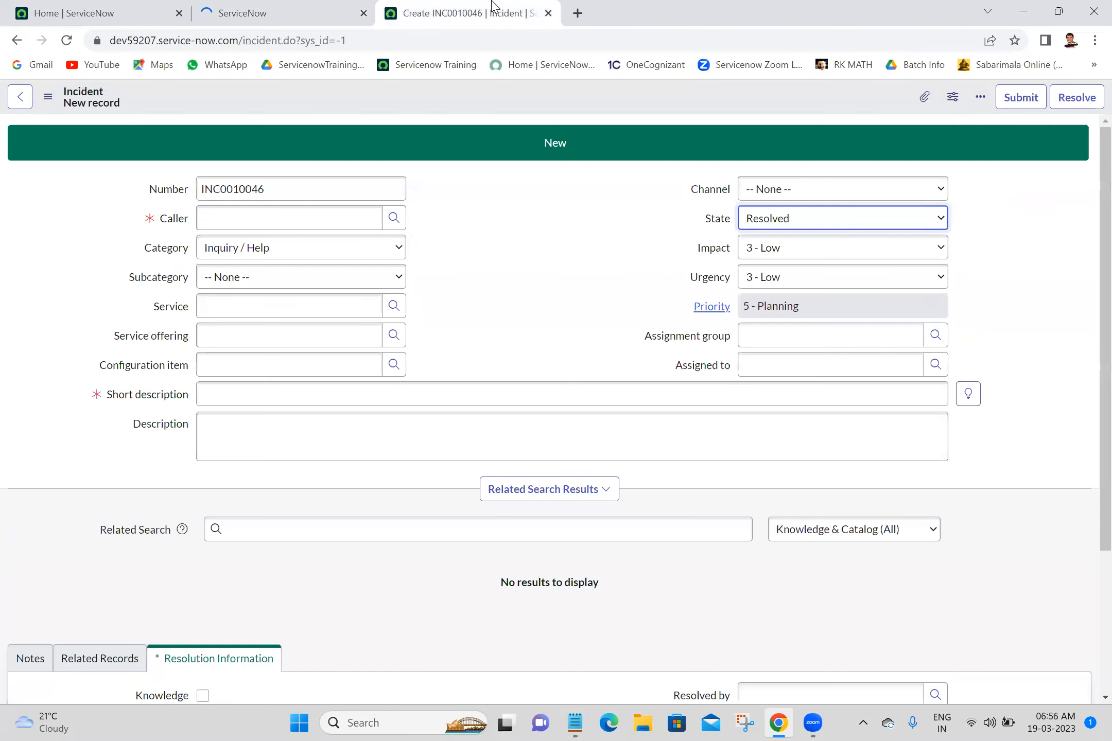
pyautogui.click(66, 40)
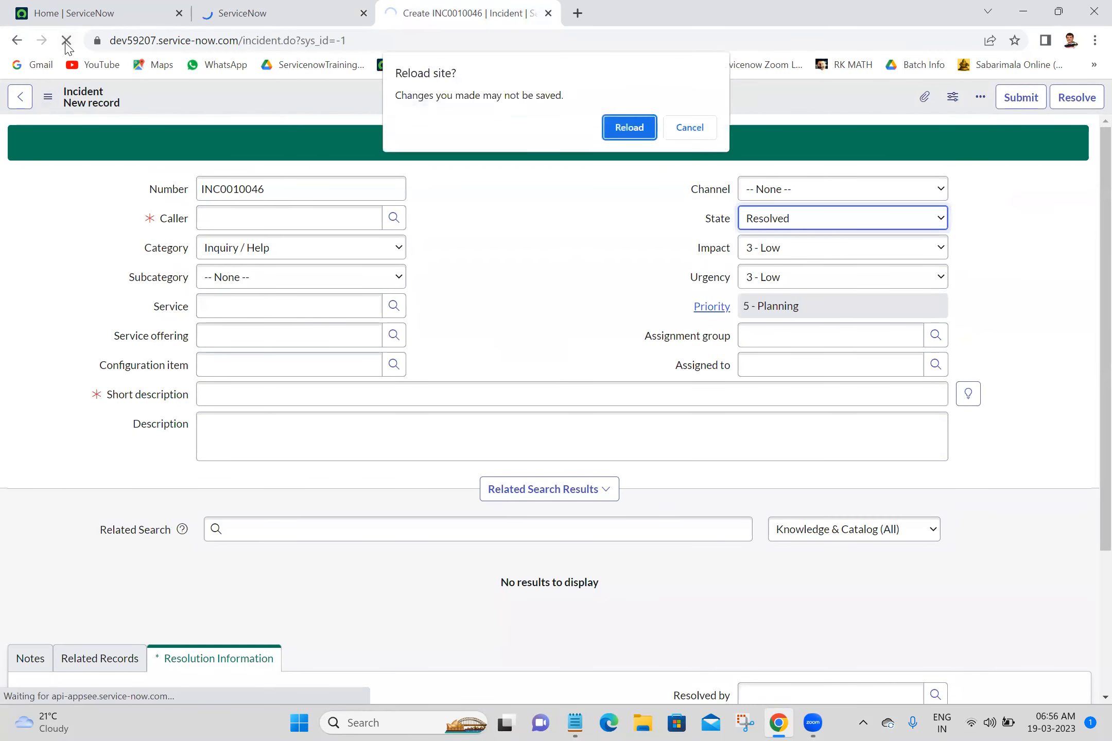
pyautogui.click(626, 129)
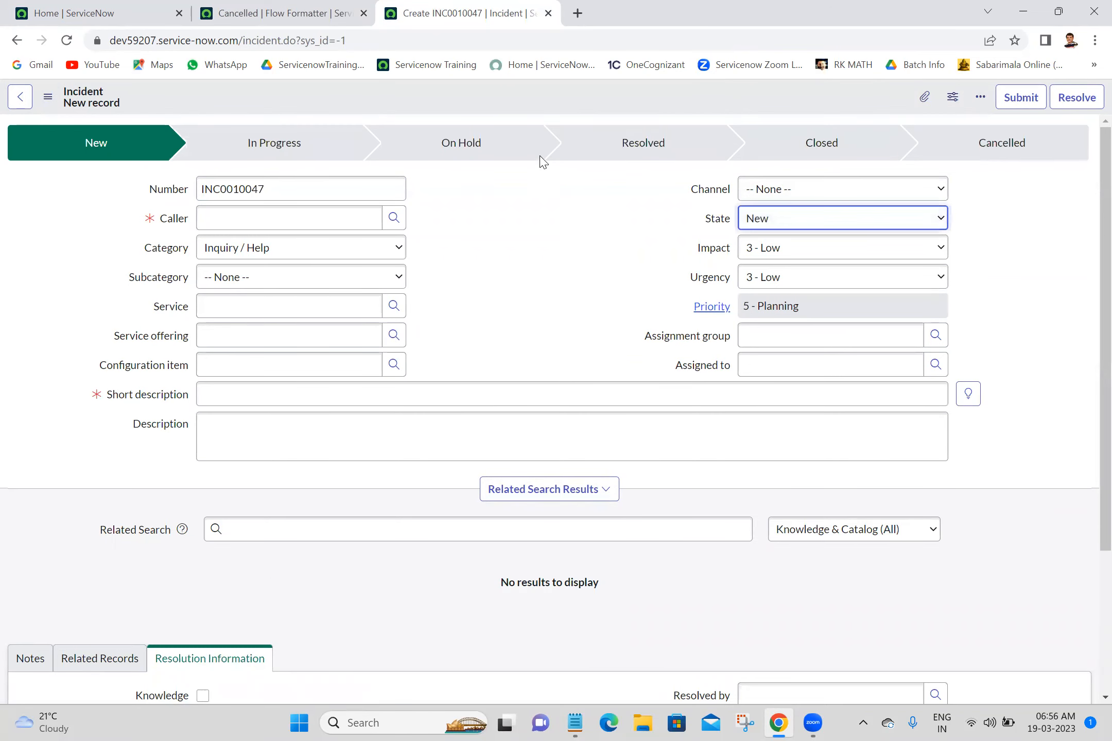
# Step: Open the Process Flow list in a separate browser tab and filter it to flow formatters of the Incident table
pyautogui.click(283, 13)
pyautogui.click(77, 13)
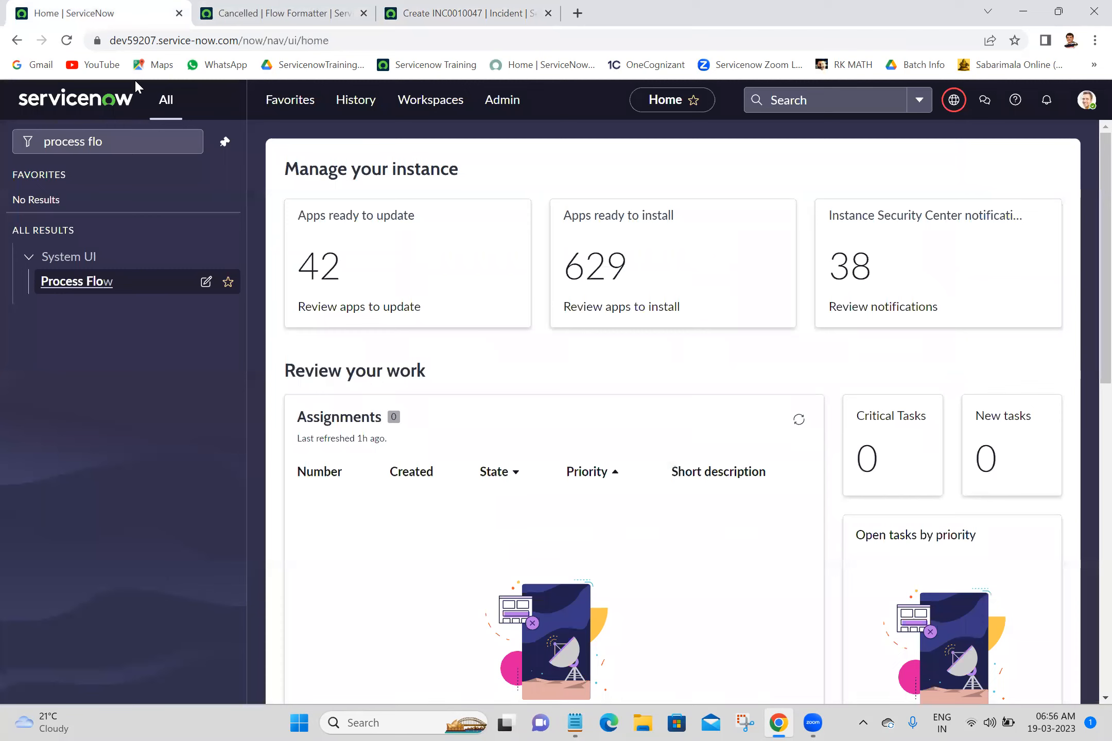
pyautogui.middleClick(89, 280)
pyautogui.click(304, 8)
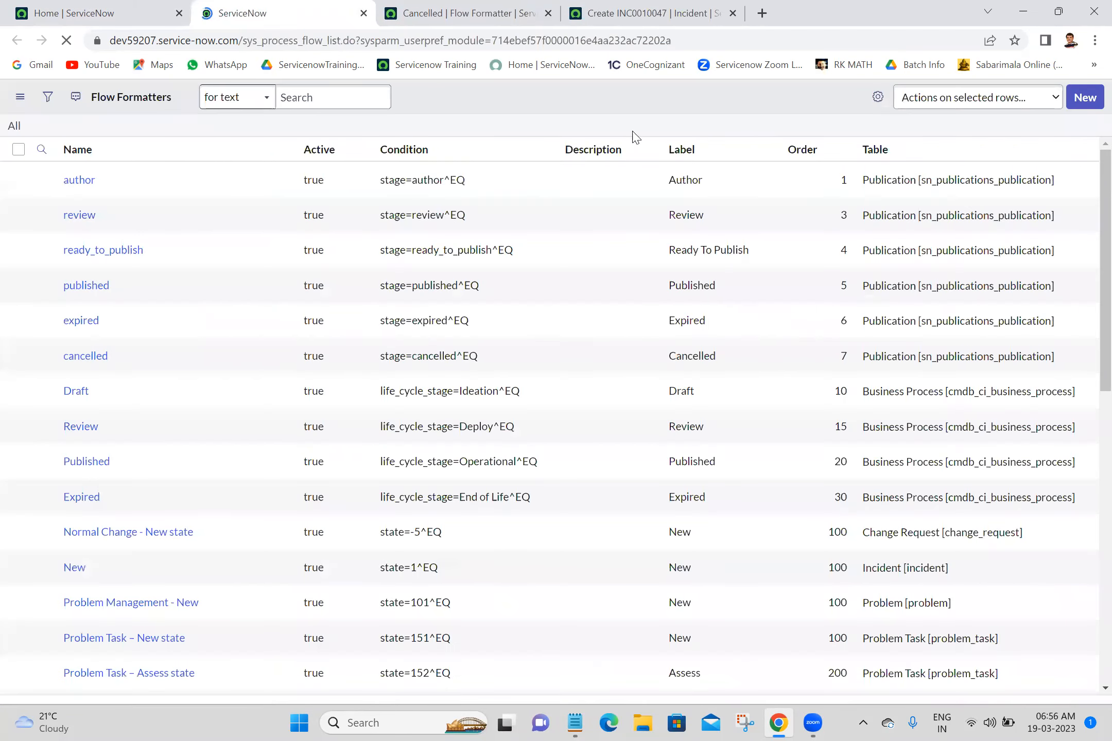
pyautogui.scroll(-10, 1087, 377)
pyautogui.scroll(3, 1053, 622)
pyautogui.scroll(-3, 1092, 680)
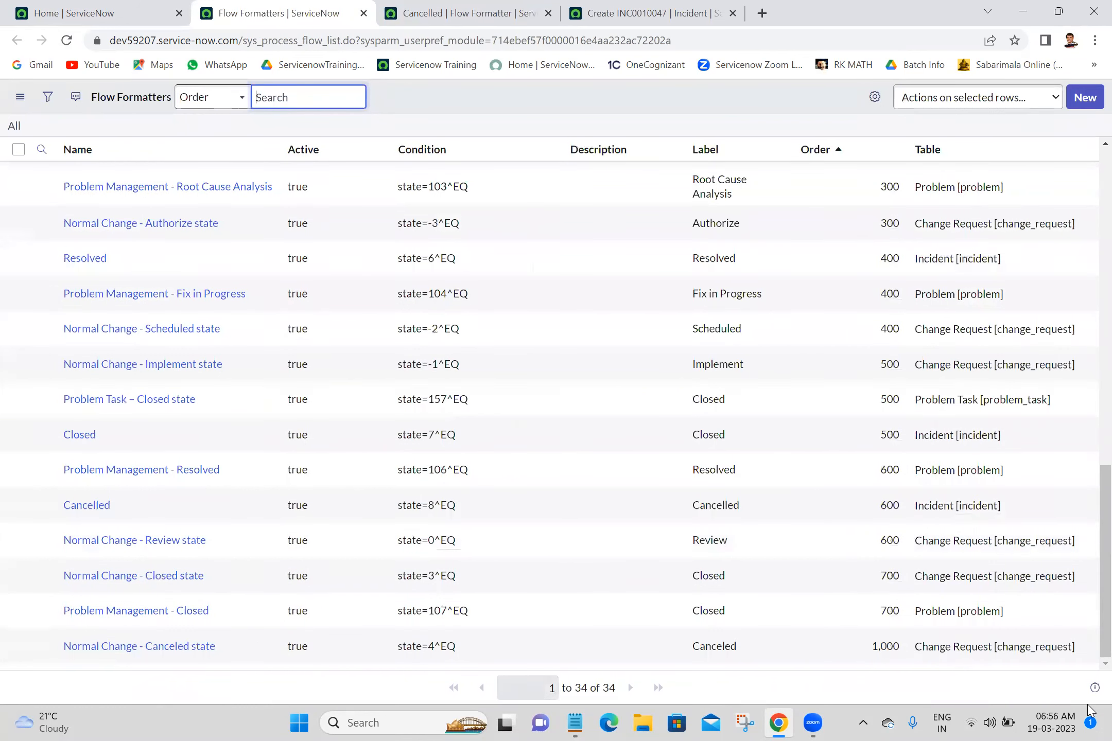
pyautogui.rightClick(952, 433)
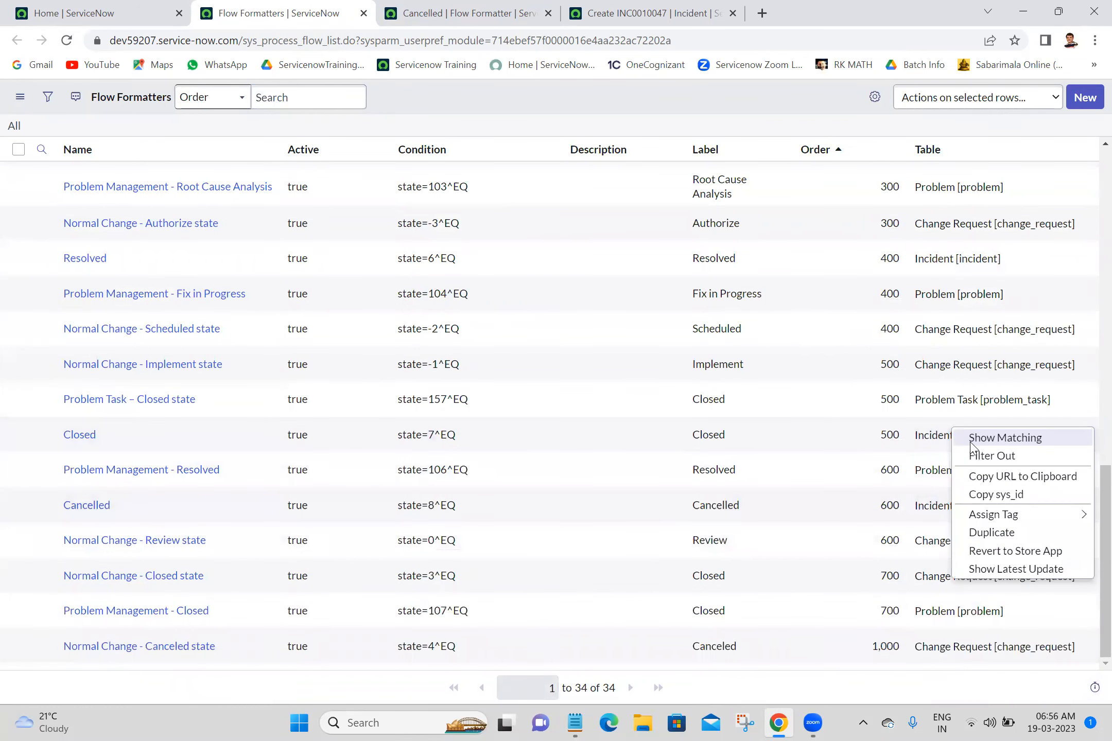
pyautogui.click(973, 438)
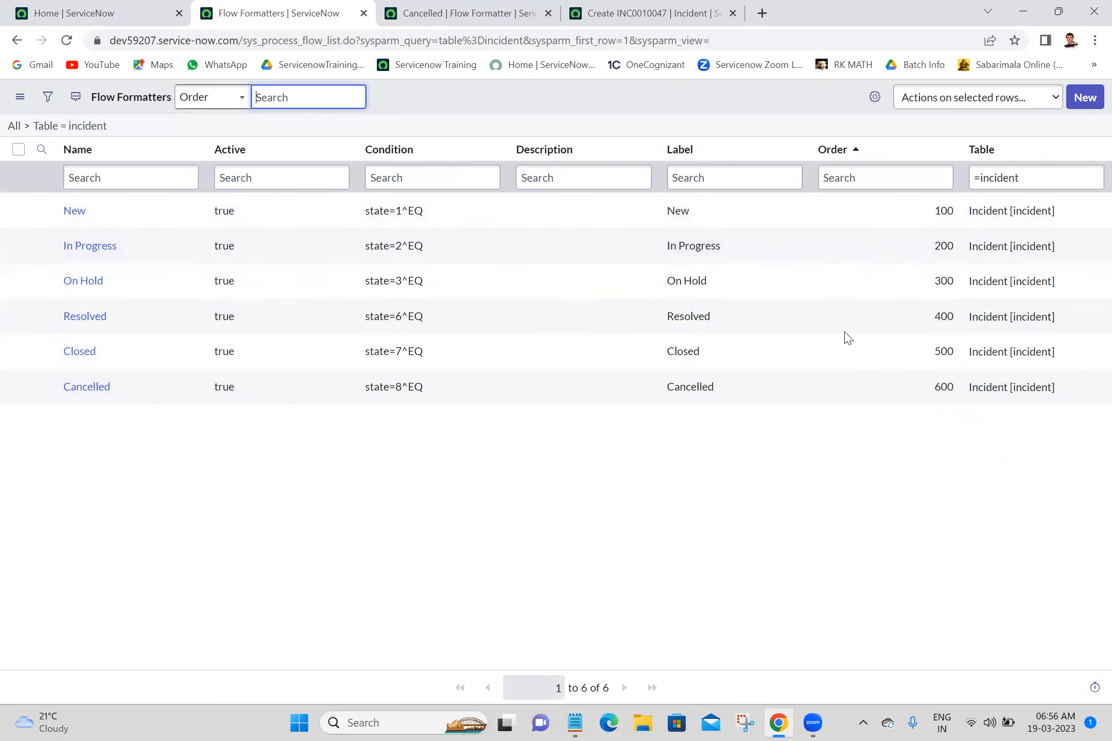
# Step: Switch to the Batch 18 notes in Notepad, add a dash-underlined "Interceptor:" heading below the Process Flow notes, and save the file
pyautogui.click(607, 7)
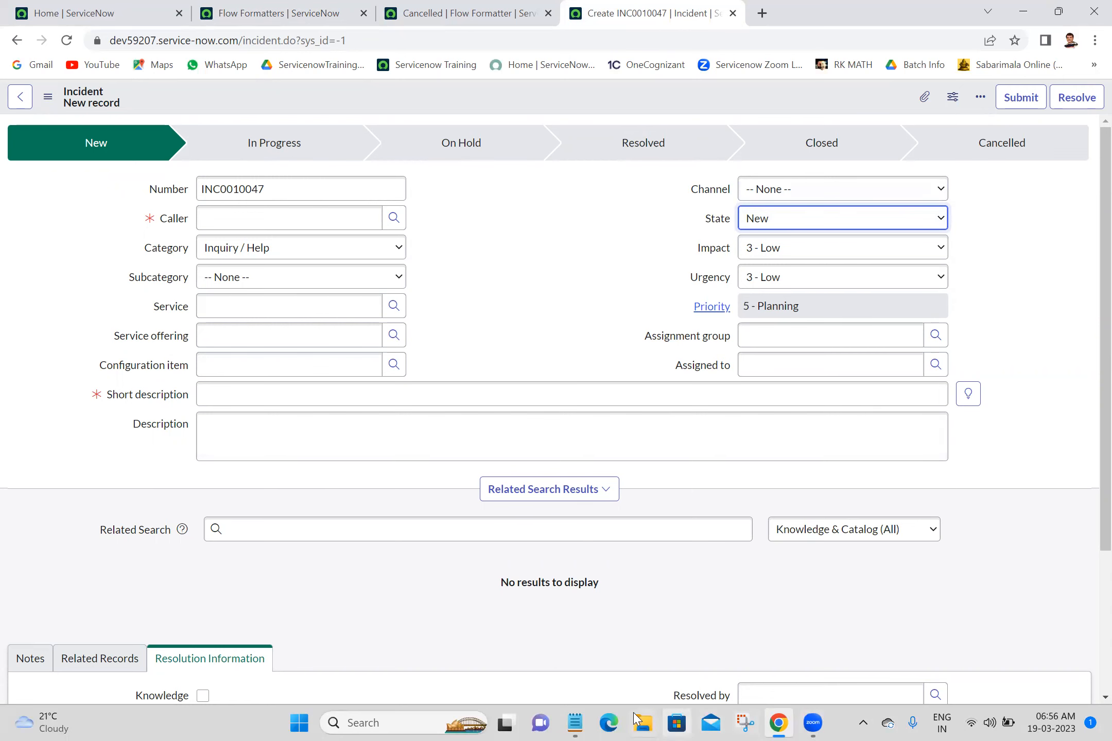
pyautogui.click(576, 723)
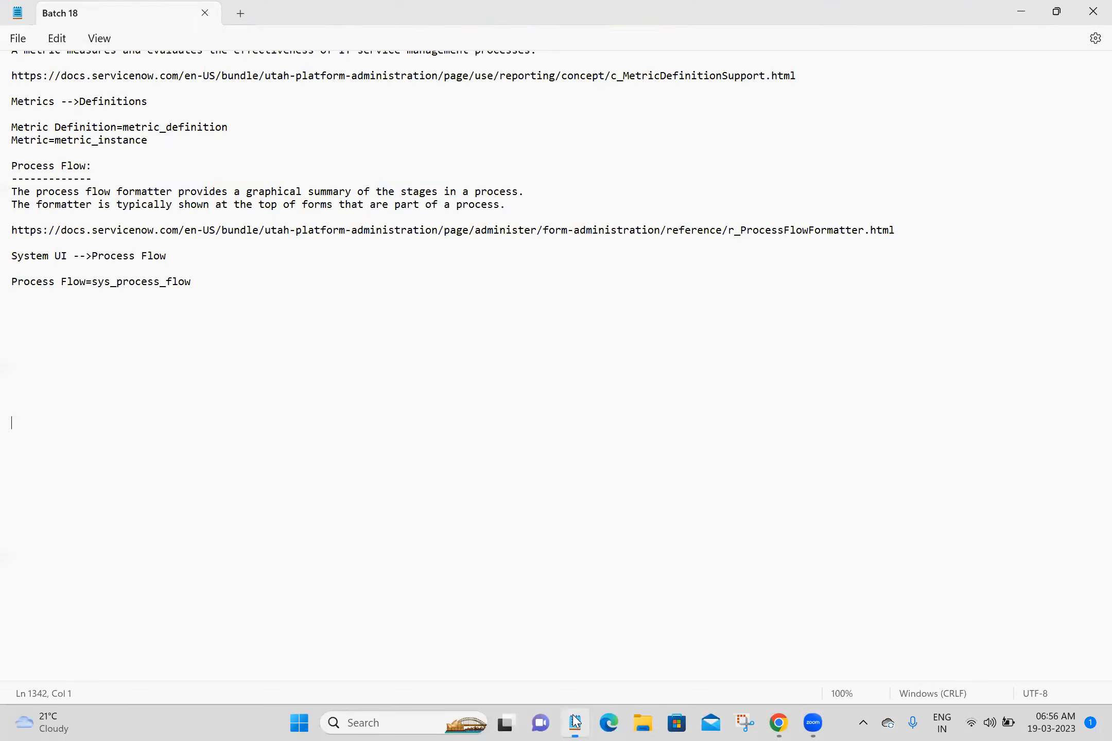
pyautogui.click(50, 310)
pyautogui.write('I')
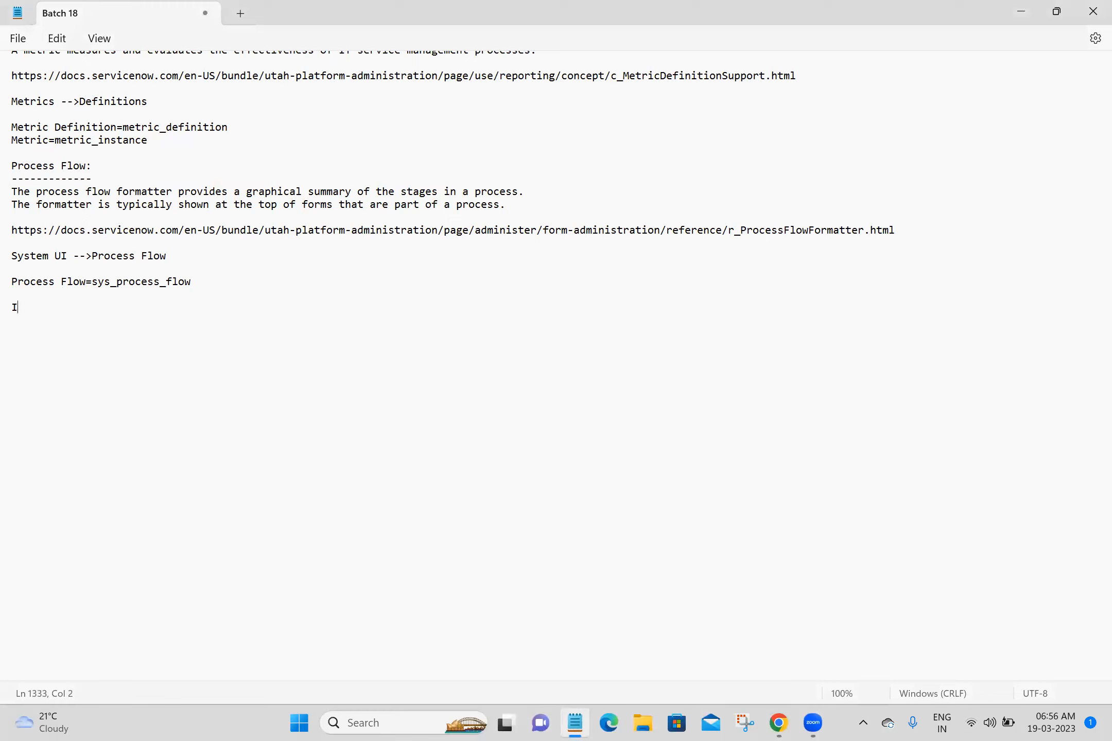
pyautogui.write('nterceptor: ------------')
pyautogui.hotkey('ctrl', 's')
# Step: Switch back to the browser and close every tab except the ServiceNow Home tab
pyautogui.hotkey('alt', 'Tab')
pyautogui.rightClick(150, 9)
pyautogui.click(182, 217)
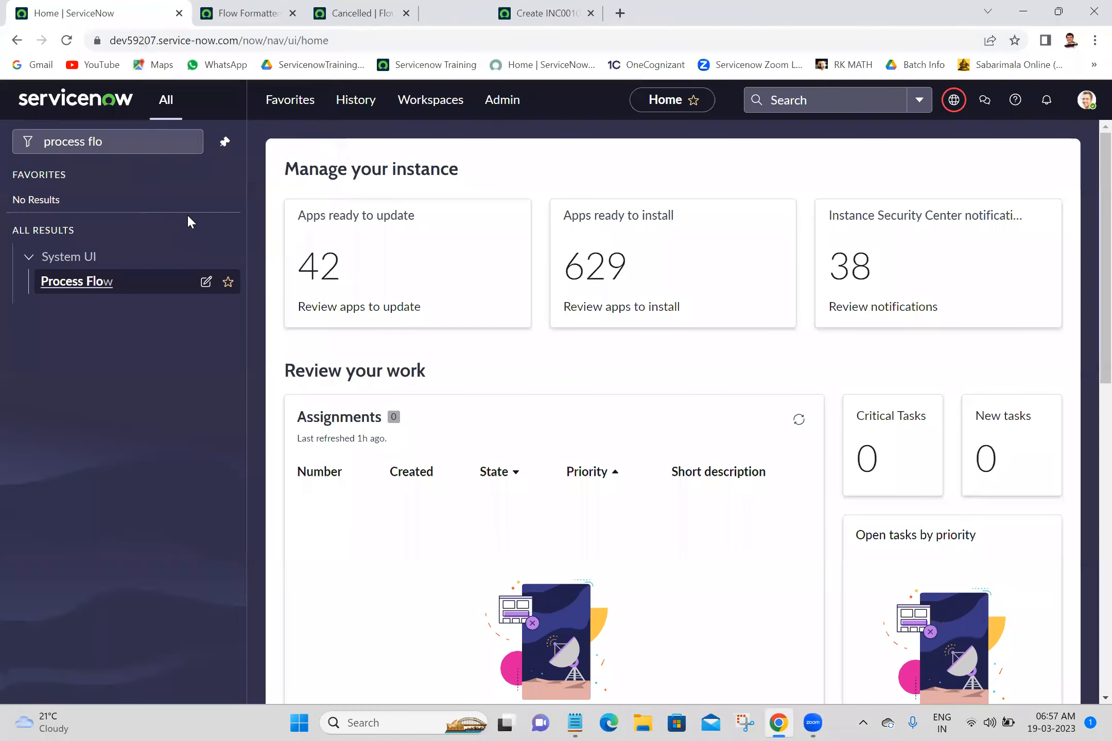
# Step: Filter the navigator for "change" and open the Change application's Create New page in a separate browser tab
pyautogui.click(125, 143)
pyautogui.hotkey('ctrl', 'a')
pyautogui.write('chan')
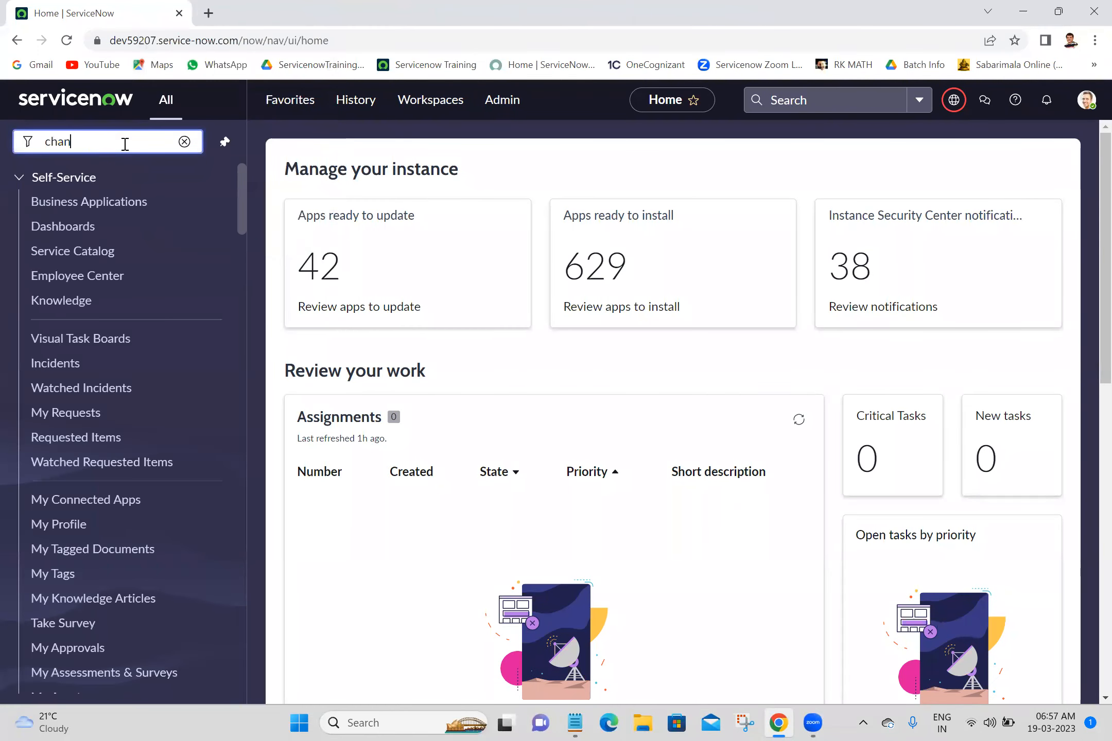
pyautogui.write('ge')
pyautogui.middleClick(62, 289)
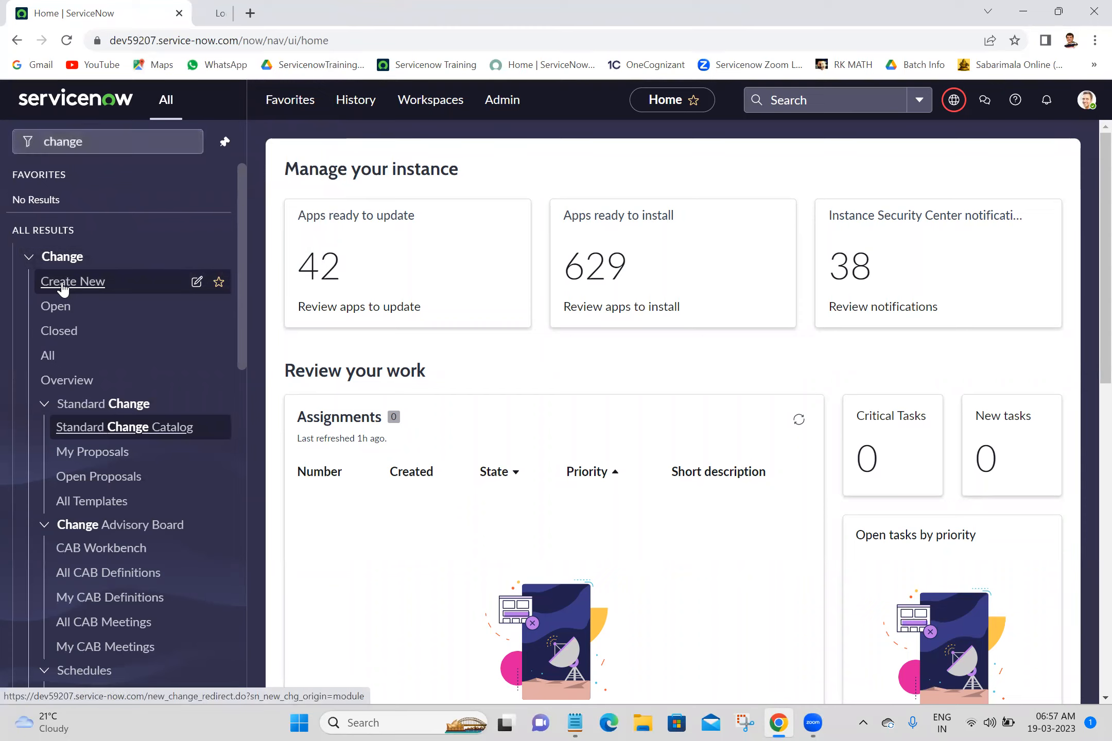
pyautogui.click(319, 12)
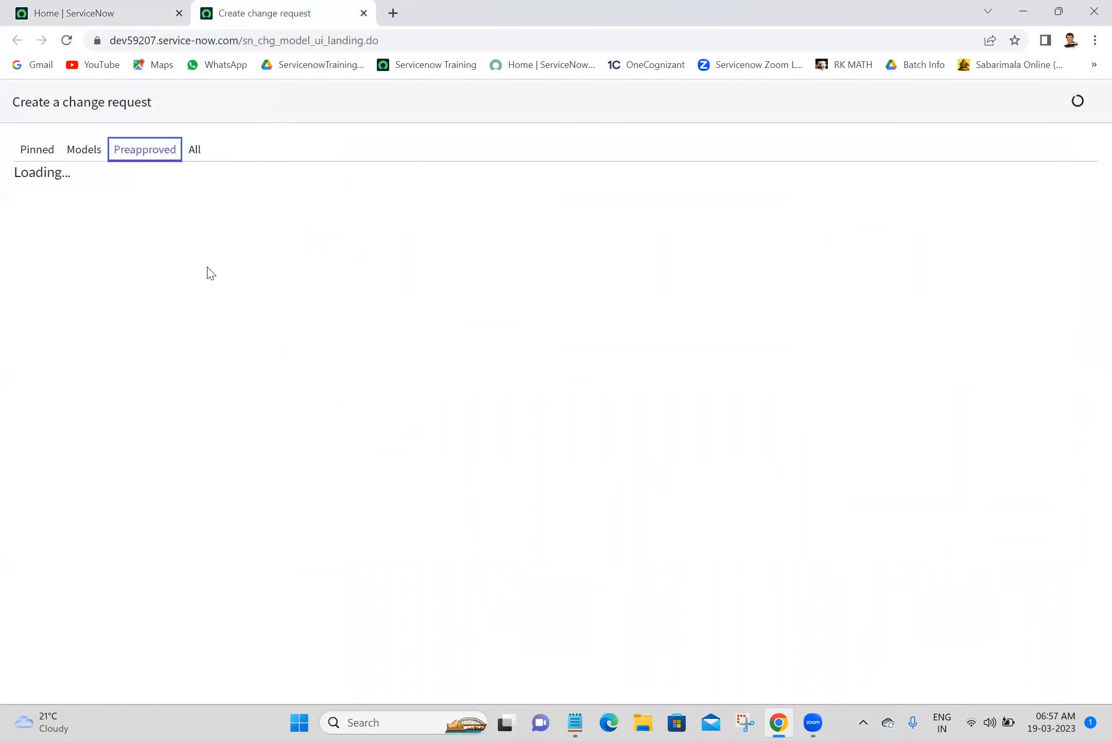
# Step: Examine the Pinned, Models, Preapproved and All categories on the change request creation page
pyautogui.click(45, 150)
pyautogui.click(84, 151)
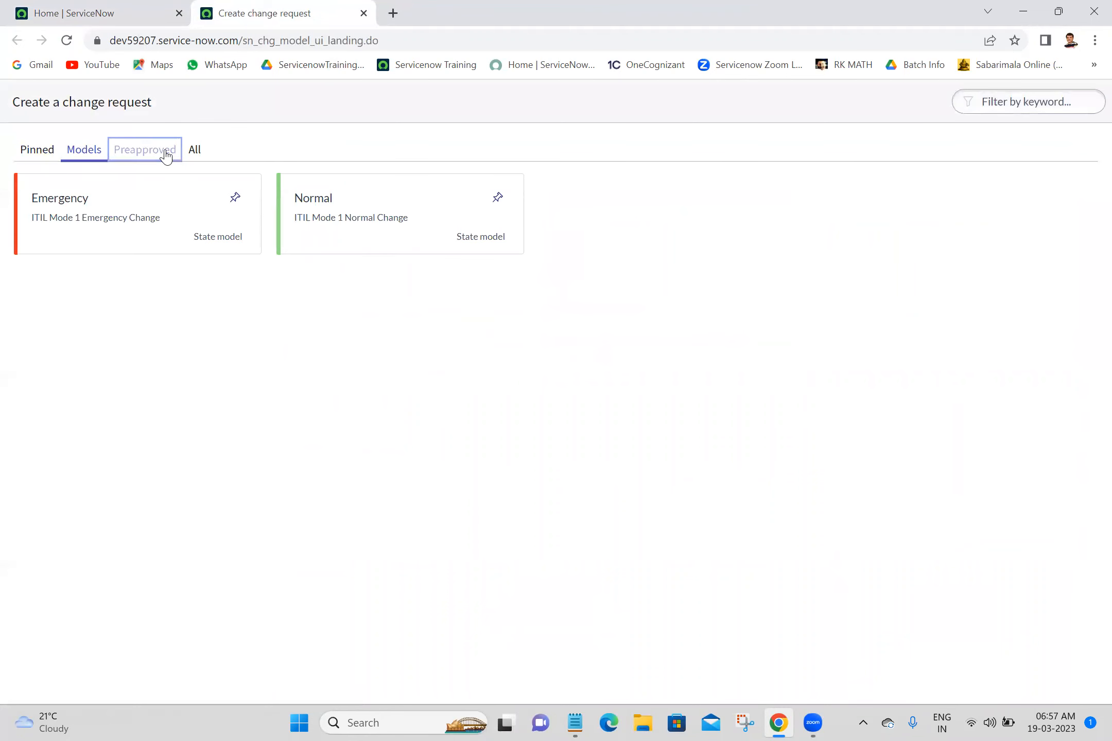
pyautogui.click(166, 155)
pyautogui.click(194, 149)
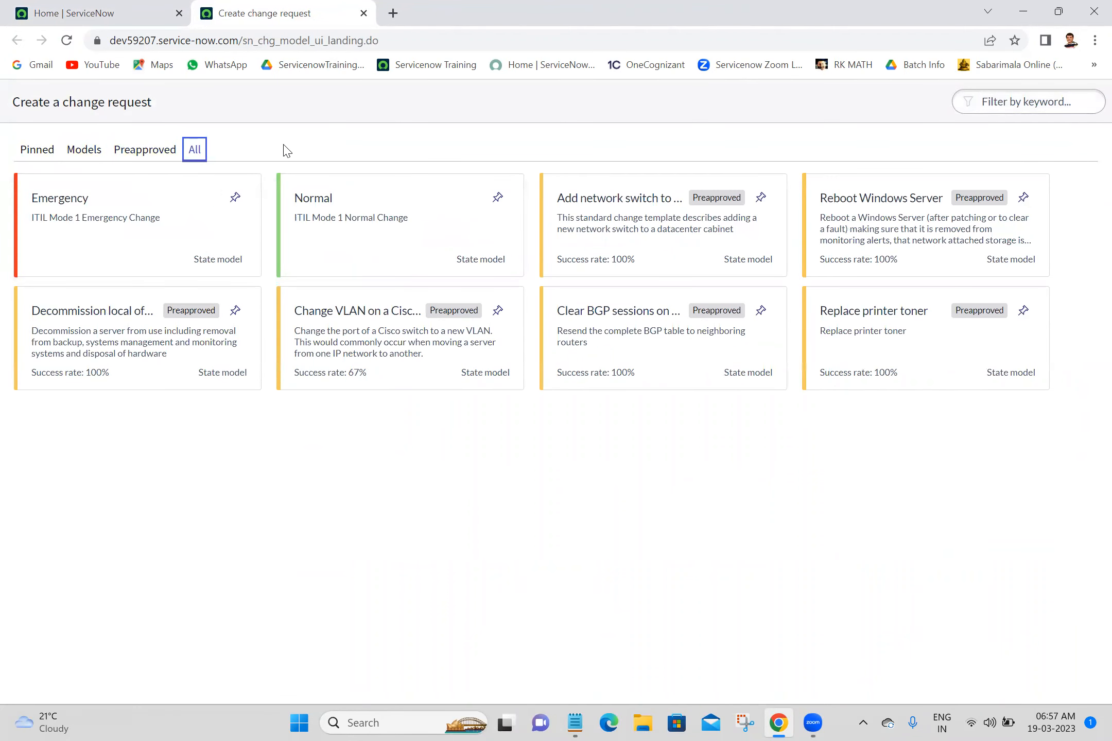
pyautogui.click(112, 152)
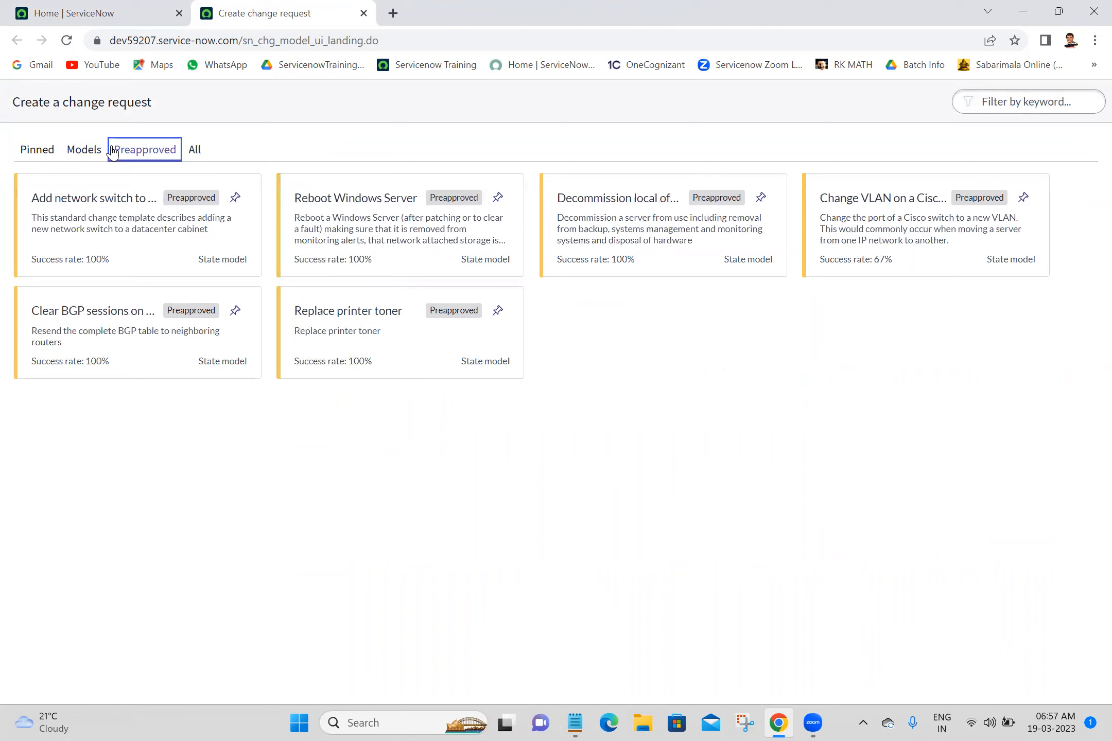
pyautogui.click(78, 152)
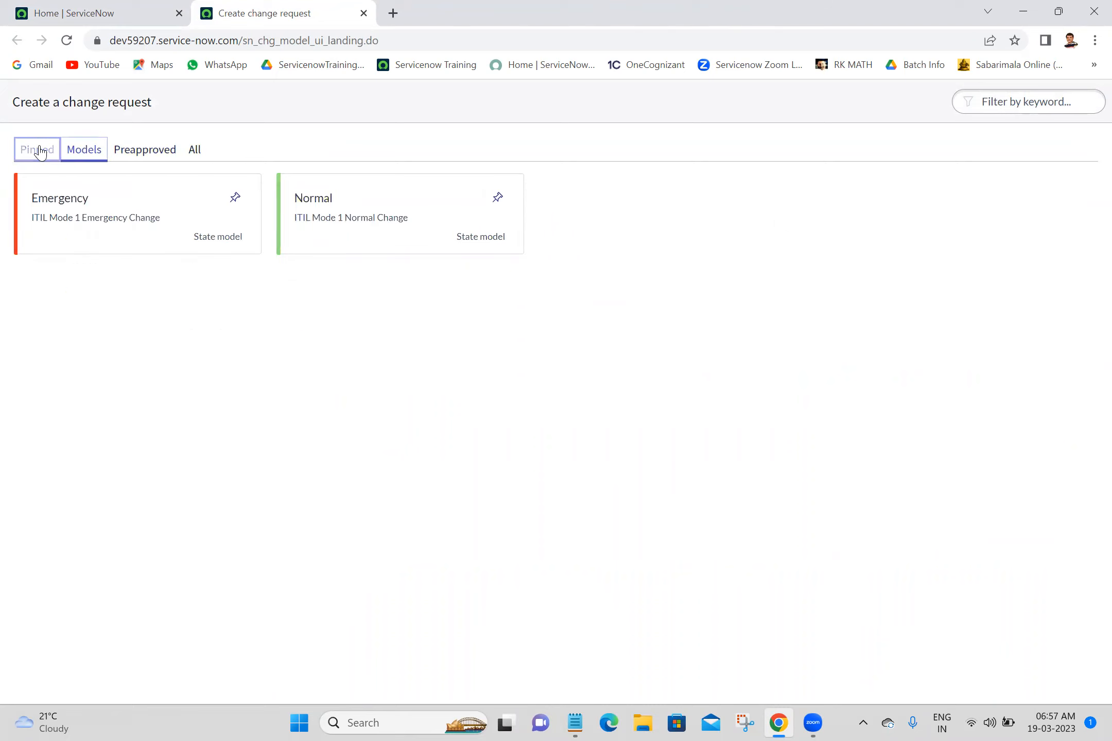
pyautogui.click(41, 153)
pyautogui.click(78, 149)
# Step: Revisit the Home page, go through the four change request categories once more, and open a blank browser tab
pyautogui.click(64, 13)
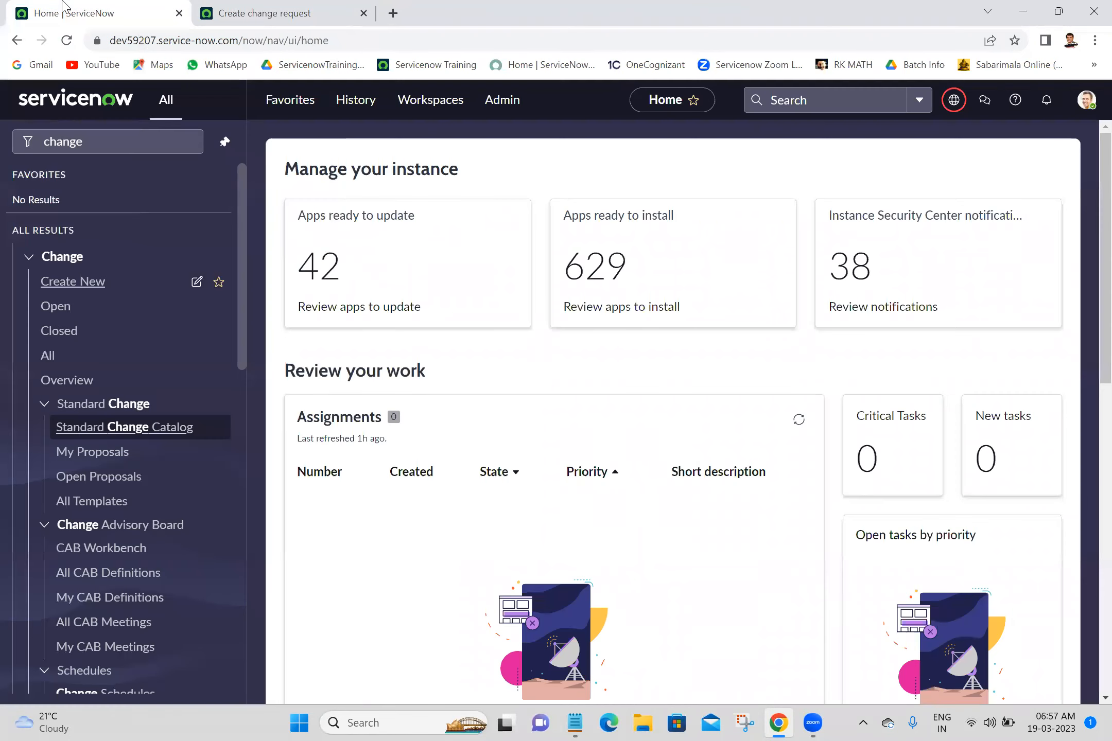
pyautogui.click(280, 11)
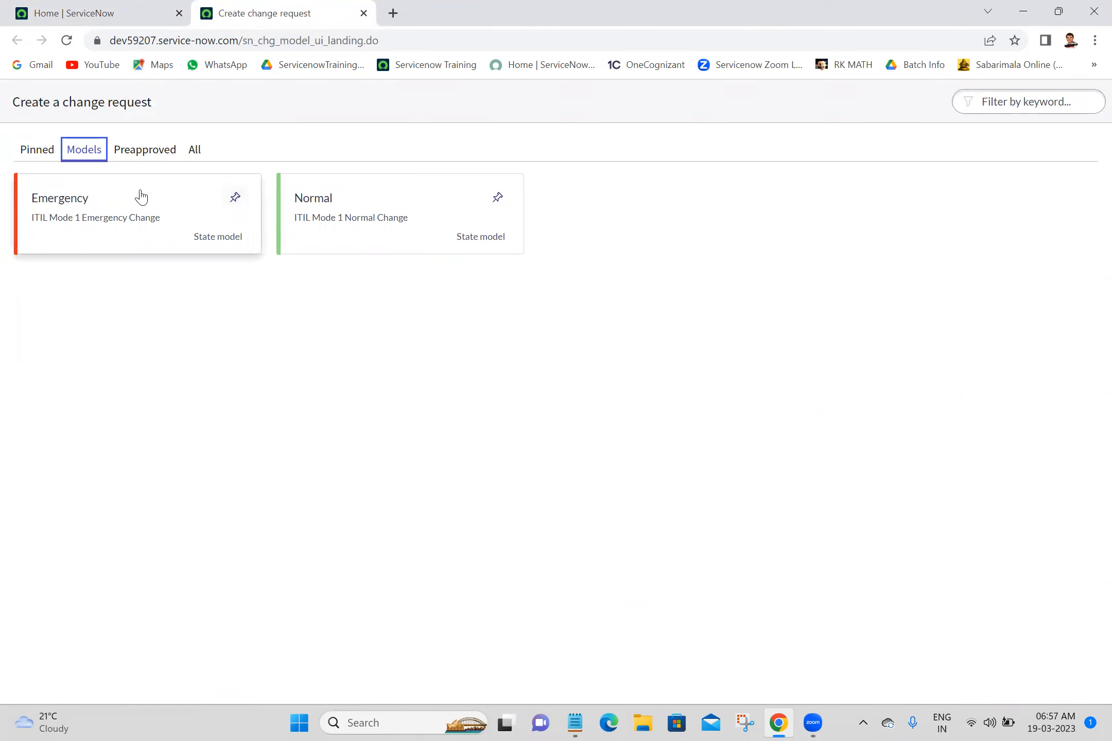
pyautogui.click(49, 150)
pyautogui.click(75, 154)
pyautogui.click(129, 154)
pyautogui.click(195, 150)
pyautogui.click(393, 13)
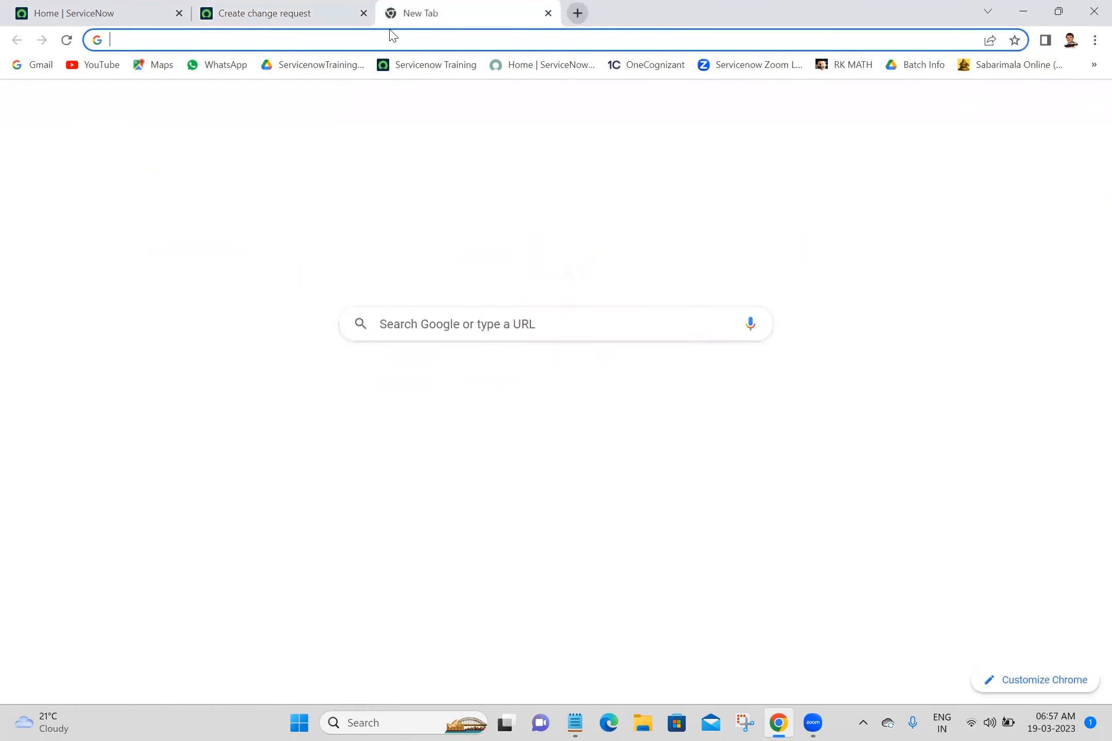
# Step: Search Google for "interceptors in servicenow docs"
pyautogui.click(390, 45)
pyautogui.write('inte')
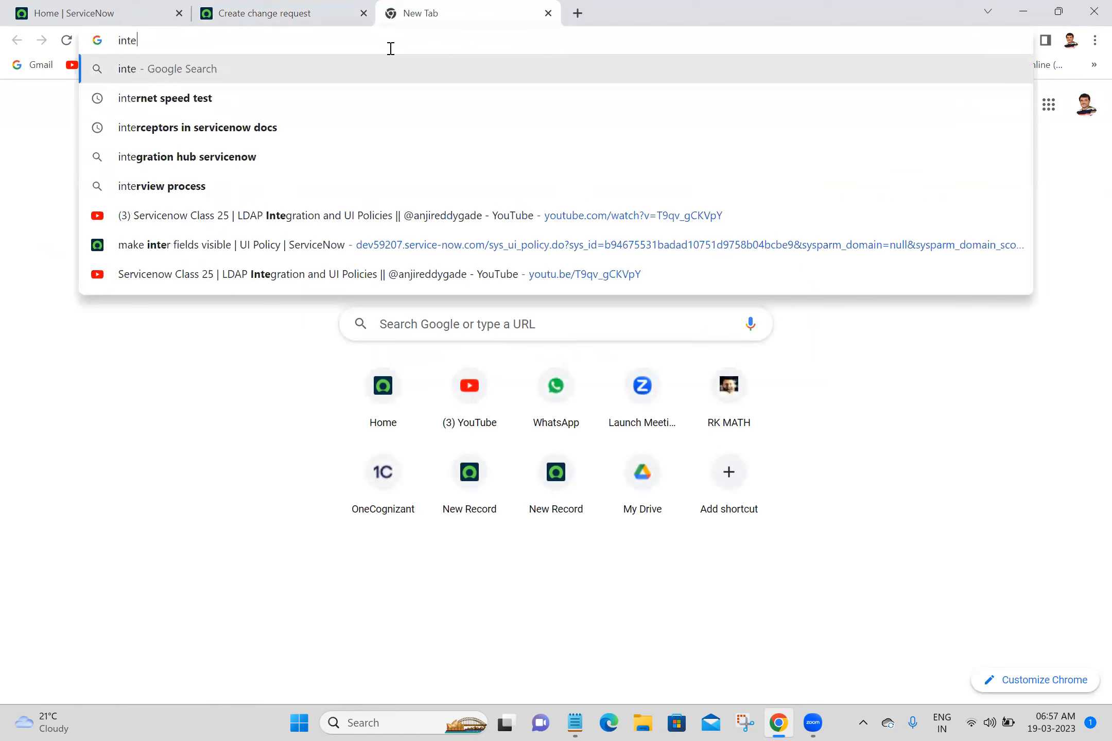
pyautogui.write('rceptor')
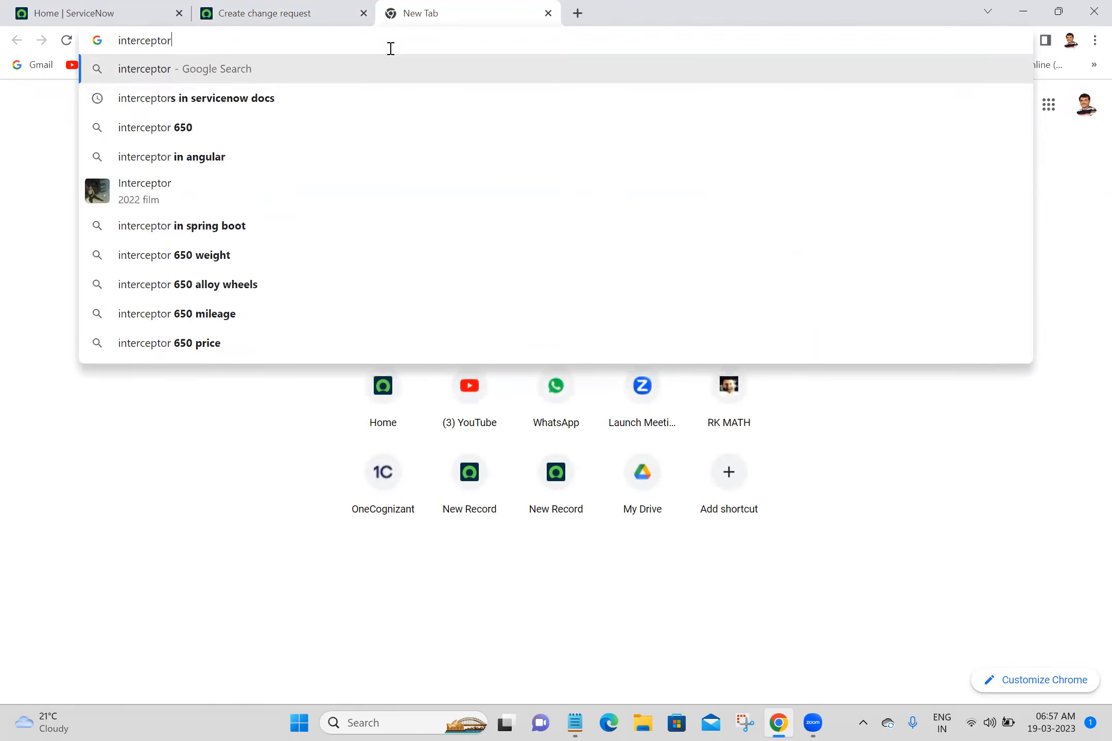
pyautogui.click(302, 100)
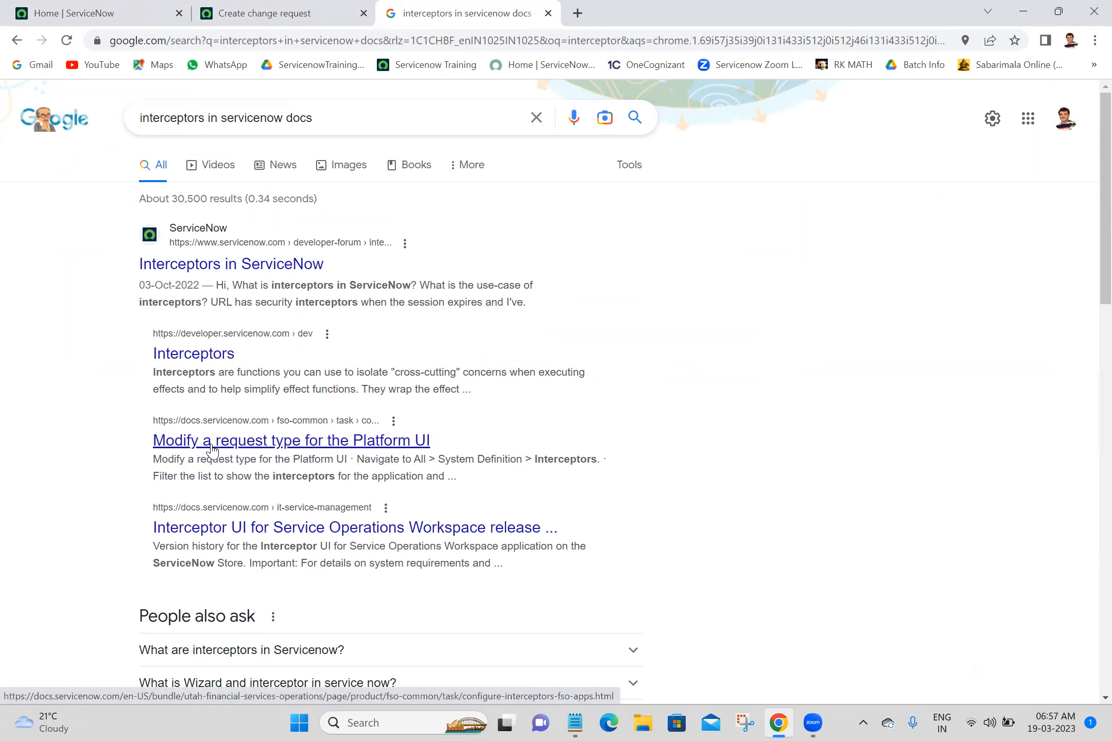
# Step: Open the Interceptor UI release notes, the Interceptors in ServiceNow thread and the developer Interceptors guide in separate background tabs
pyautogui.keyDown('ctrl'); pyautogui.click(205, 537); pyautogui.keyUp('ctrl')
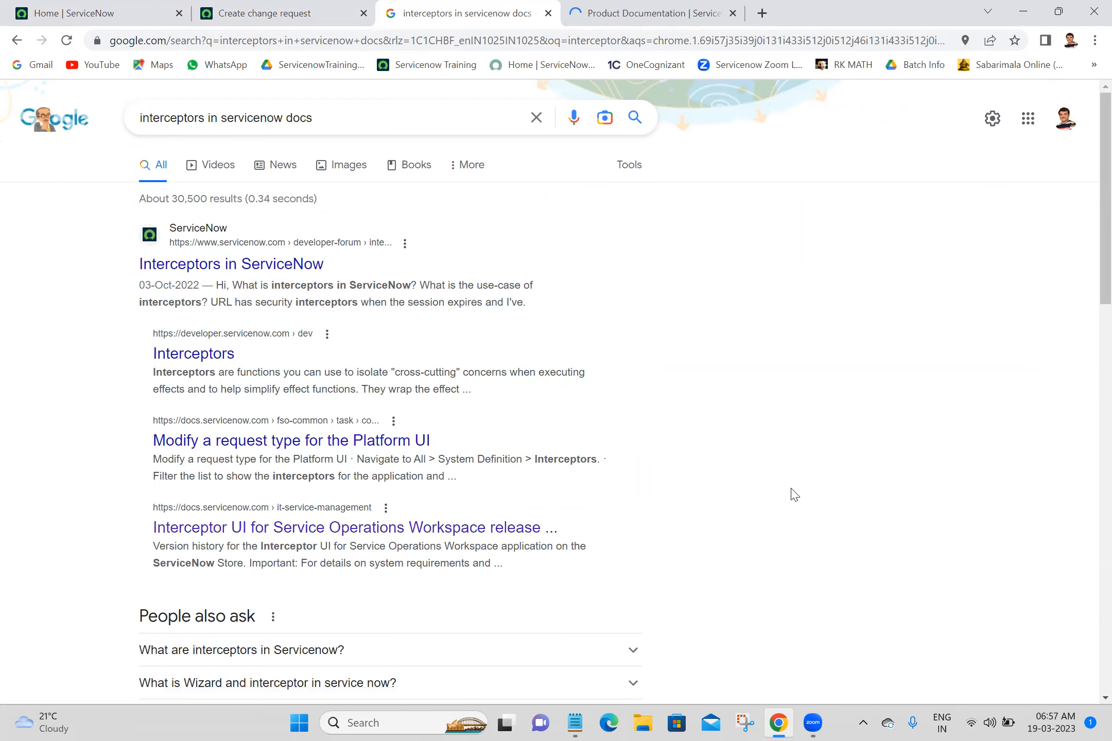
pyautogui.moveTo(1088, 234); pyautogui.dragTo(1088, 203)
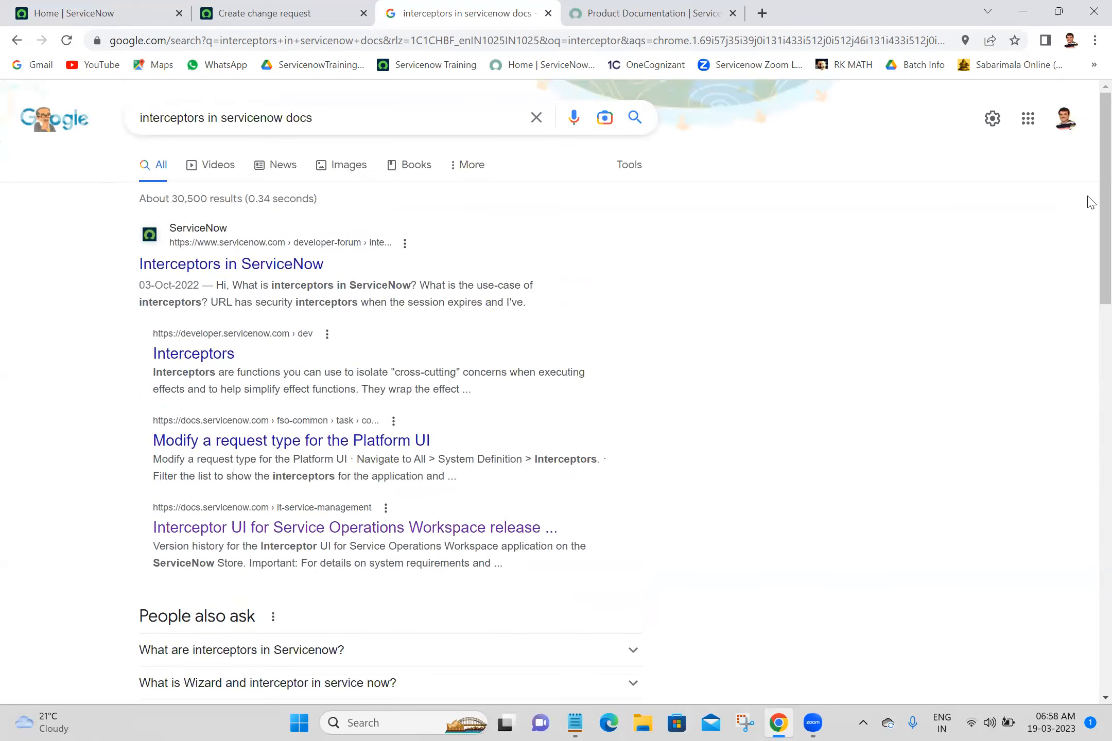
pyautogui.middleClick(282, 278)
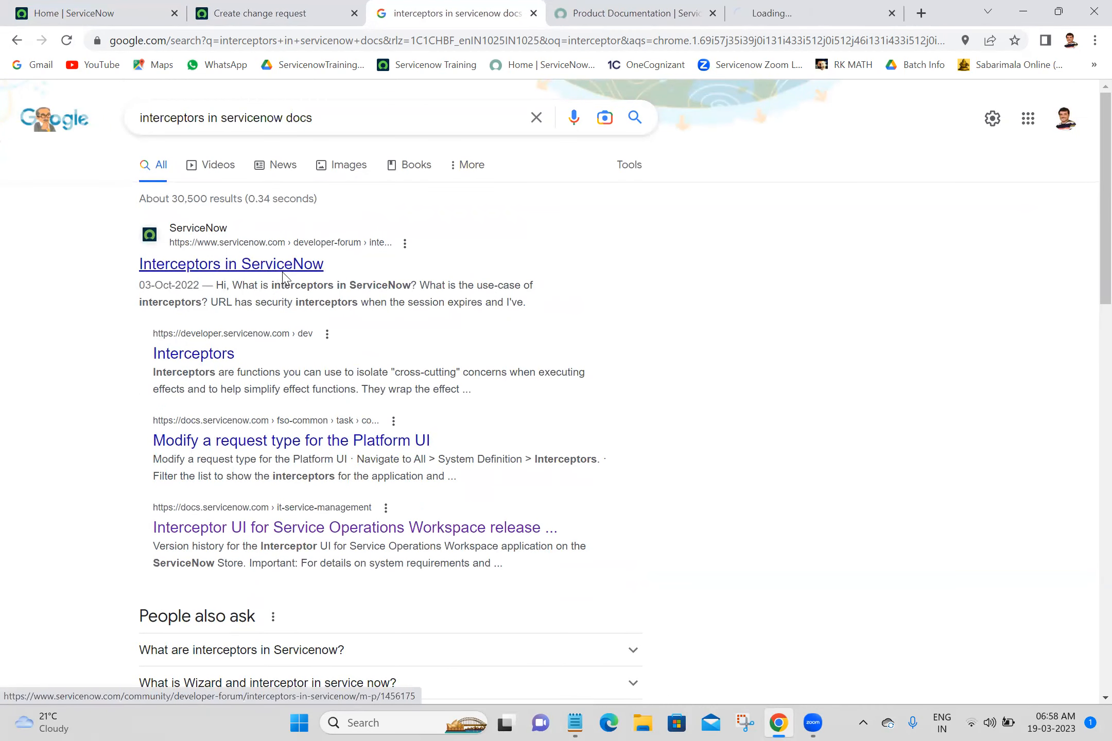
pyautogui.middleClick(216, 361)
# Step: Review the release notes, the community thread and the developer guide's examples on interceptors, and return to the search results
pyautogui.click(488, 8)
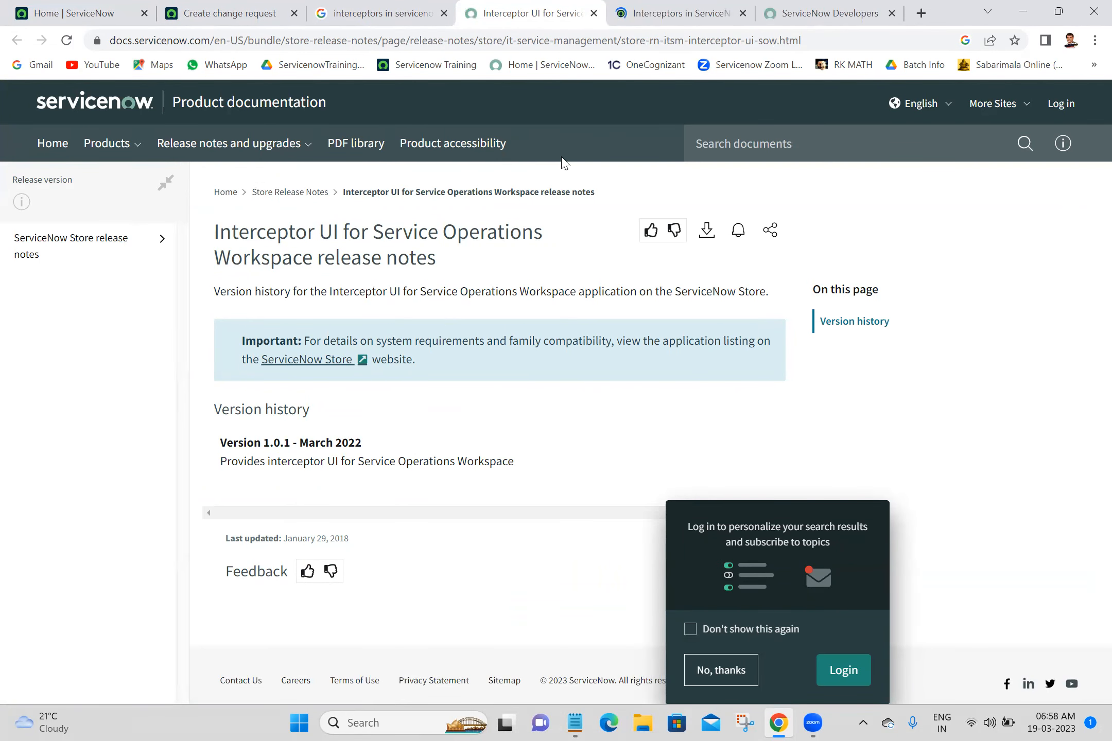
pyautogui.click(687, 7)
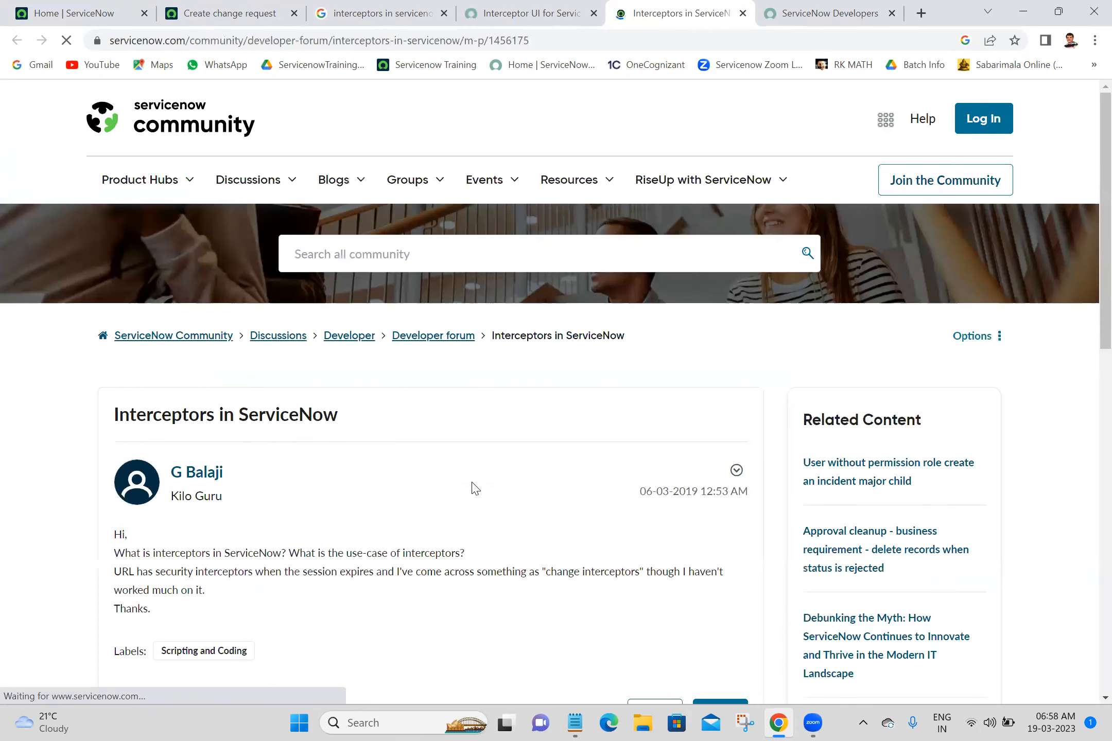
pyautogui.click(781, 7)
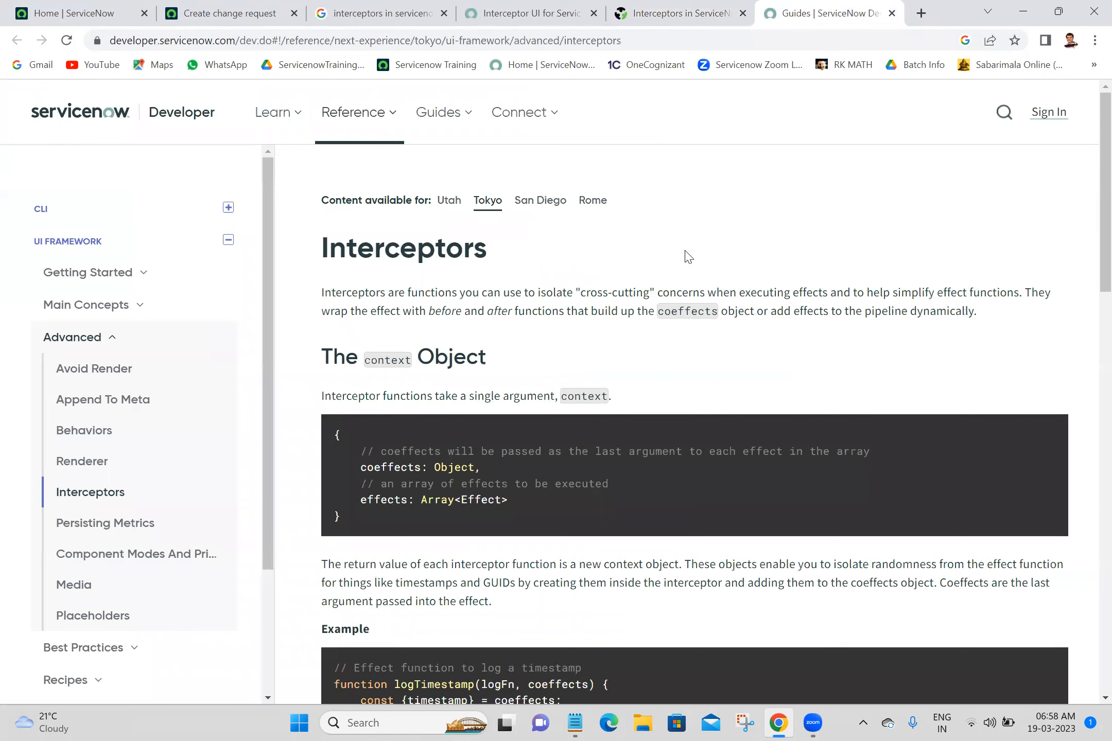
pyautogui.scroll(-10, 689, 256)
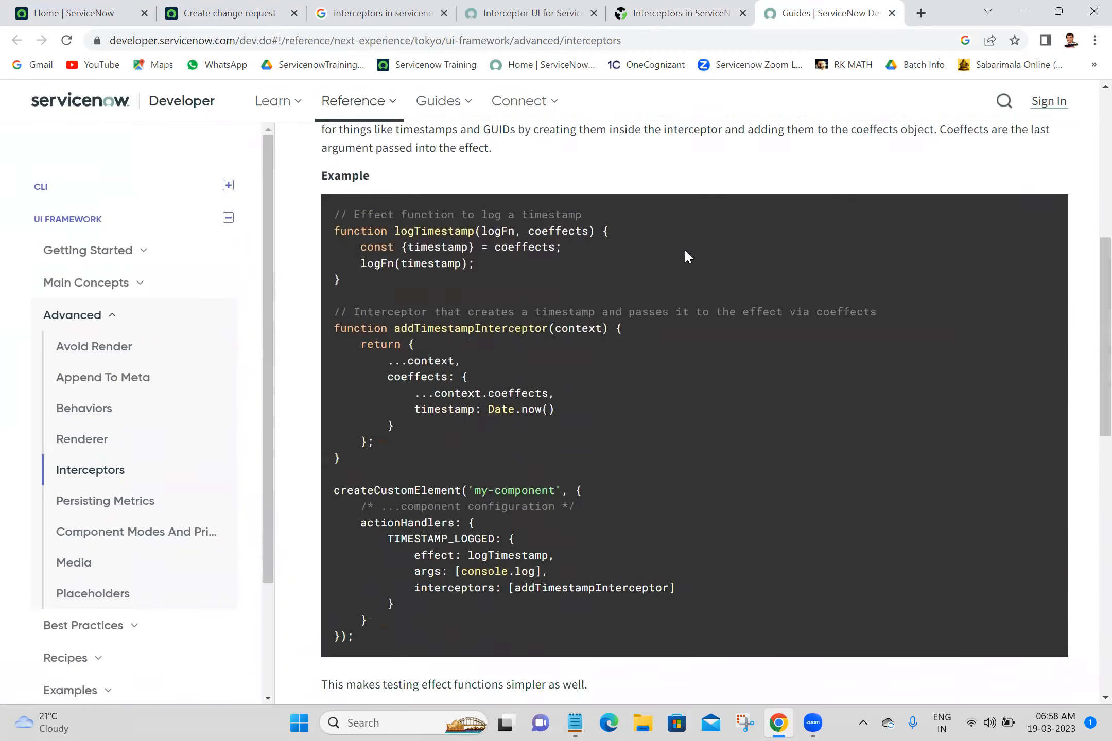
pyautogui.scroll(-10, 685, 249)
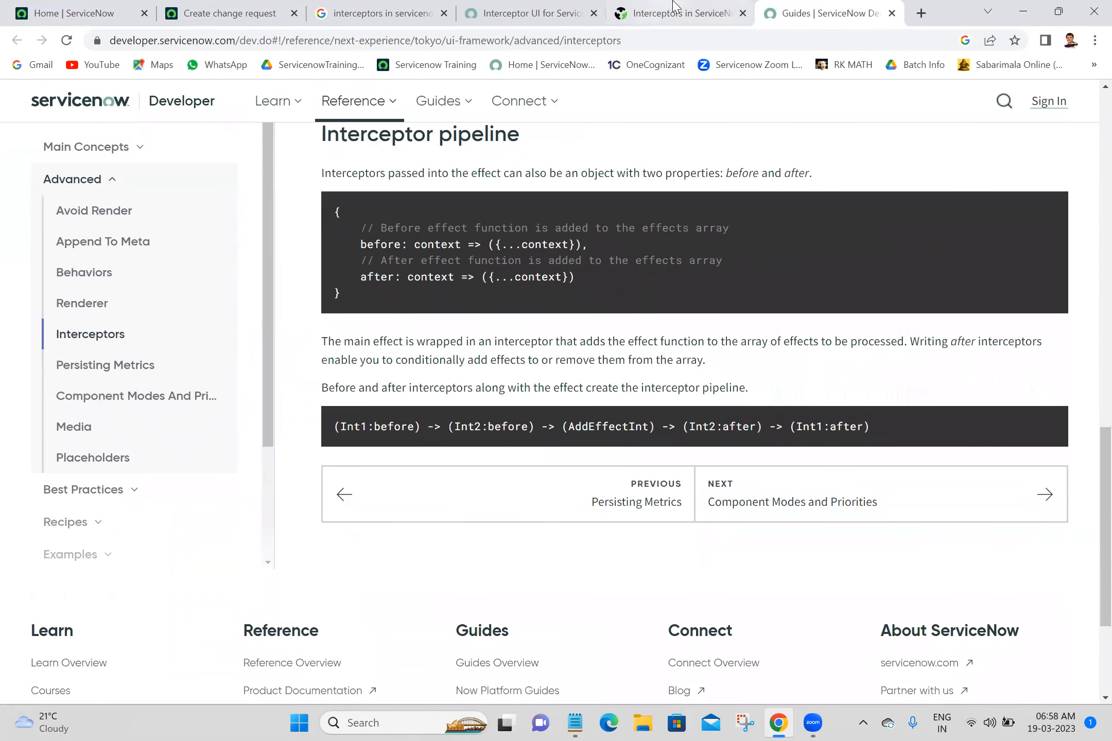
pyautogui.click(674, 13)
pyautogui.click(535, 9)
pyautogui.click(427, 8)
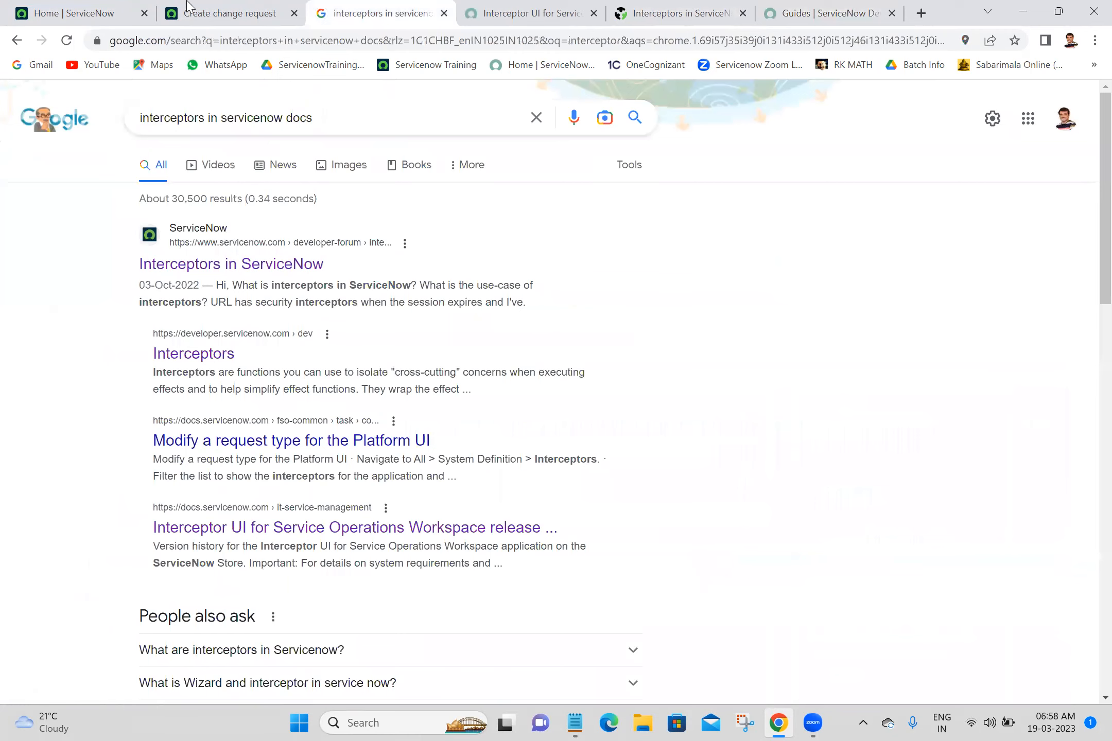
# Step: Return to the Create change request tab and close all browser tabs that follow it
pyautogui.click(189, 6)
pyautogui.rightClick(187, 6)
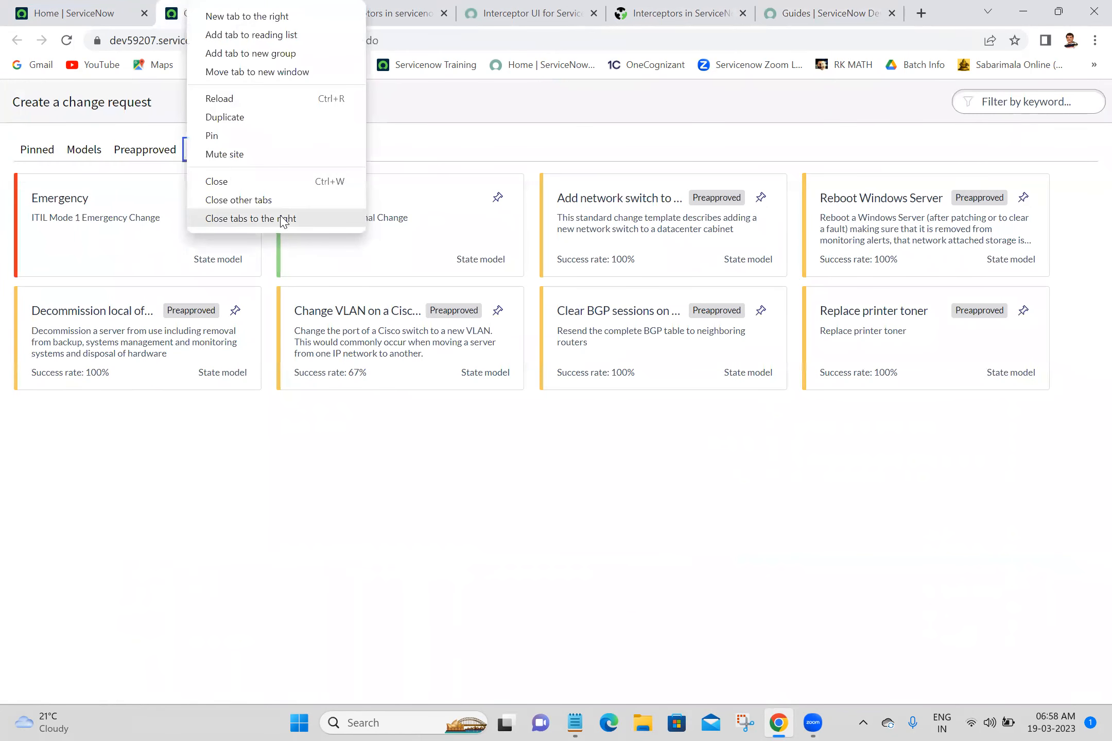
pyautogui.click(283, 221)
pyautogui.click(452, 132)
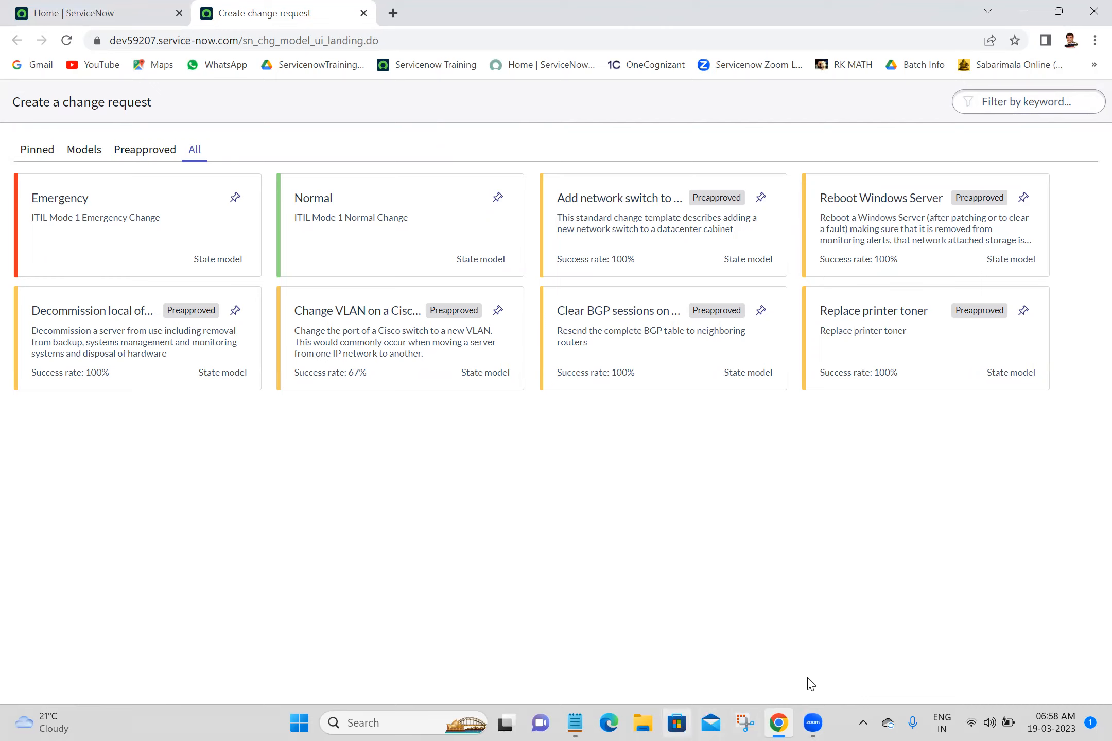
# Step: Switch to the Batch 18 notes in Notepad and read the Interceptor section, highlighting its definition line
pyautogui.hotkey('alt', 'Tab')
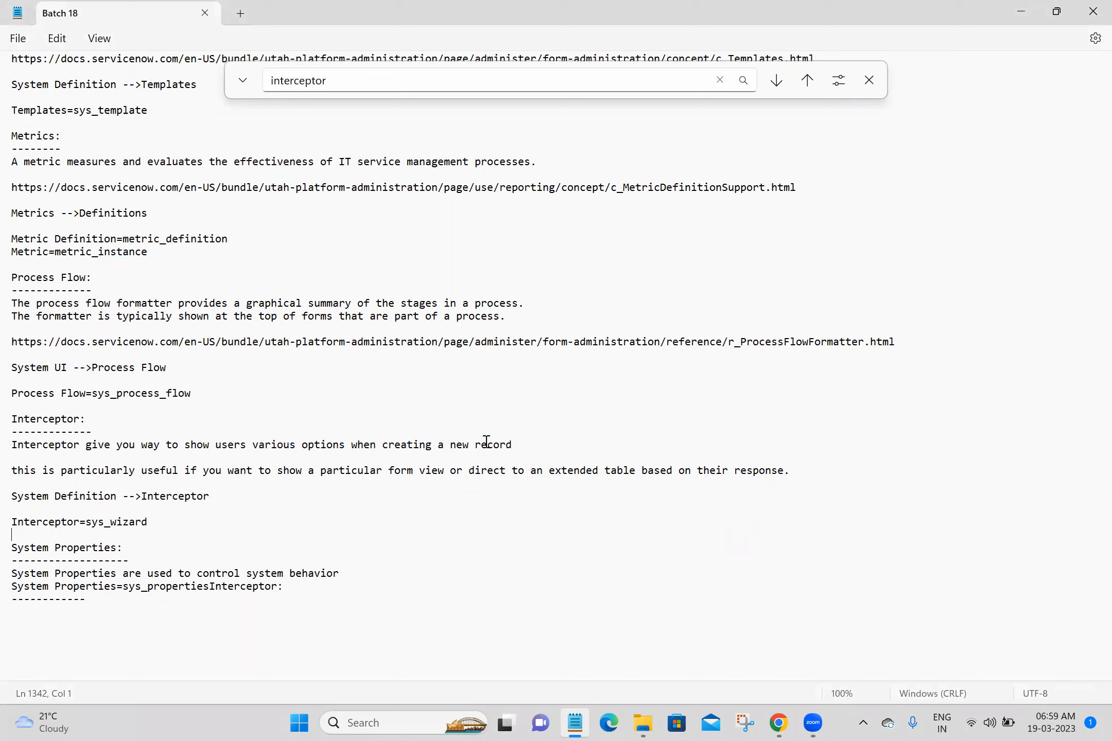
pyautogui.click(531, 436)
pyautogui.tripleClick(531, 437)
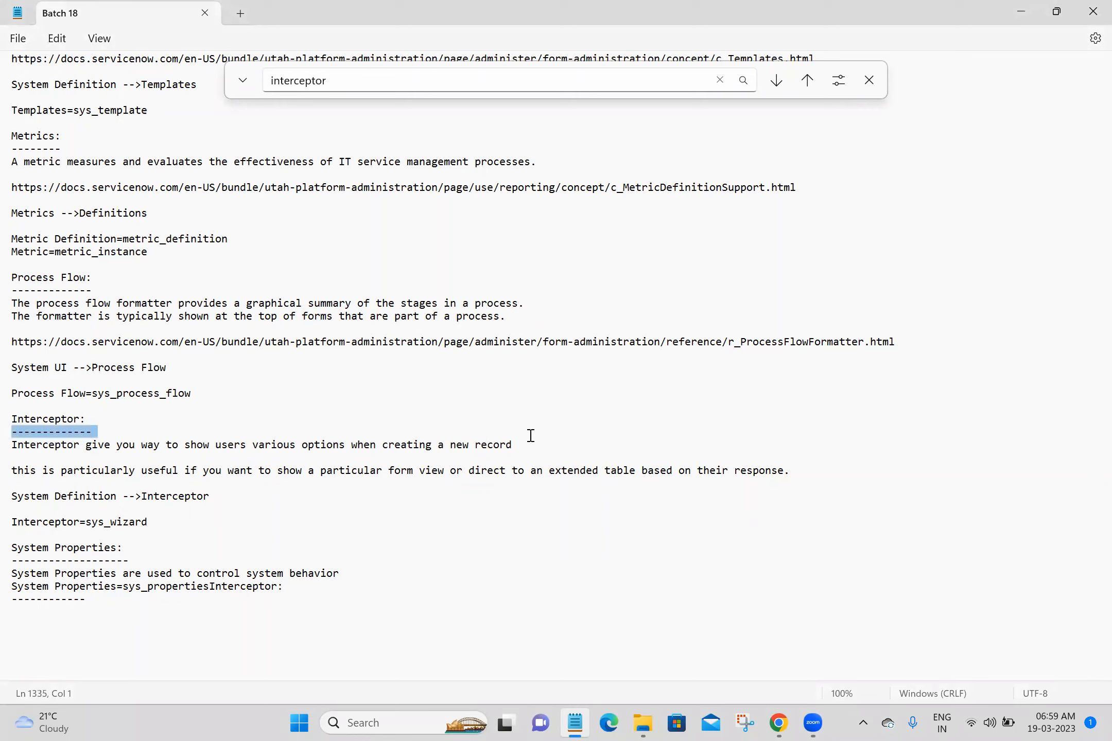
pyautogui.click(565, 435)
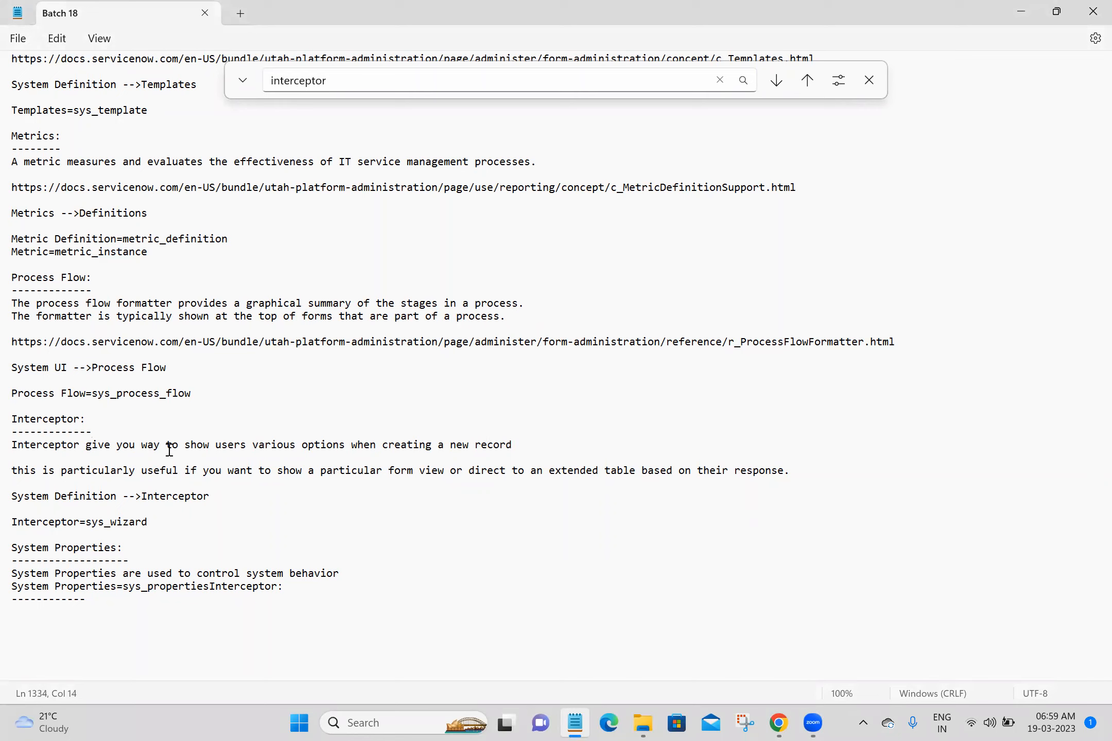
pyautogui.tripleClick(539, 447)
pyautogui.click(582, 428)
pyautogui.tripleClick(557, 451)
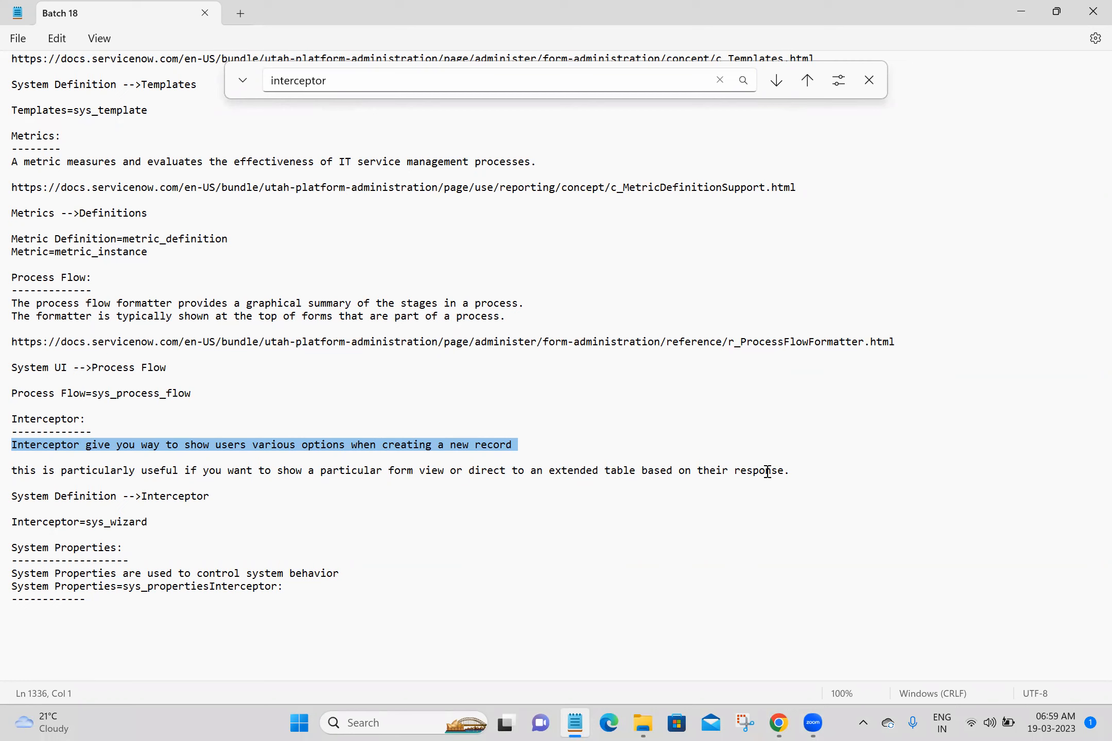
pyautogui.click(807, 470)
pyautogui.click(635, 441)
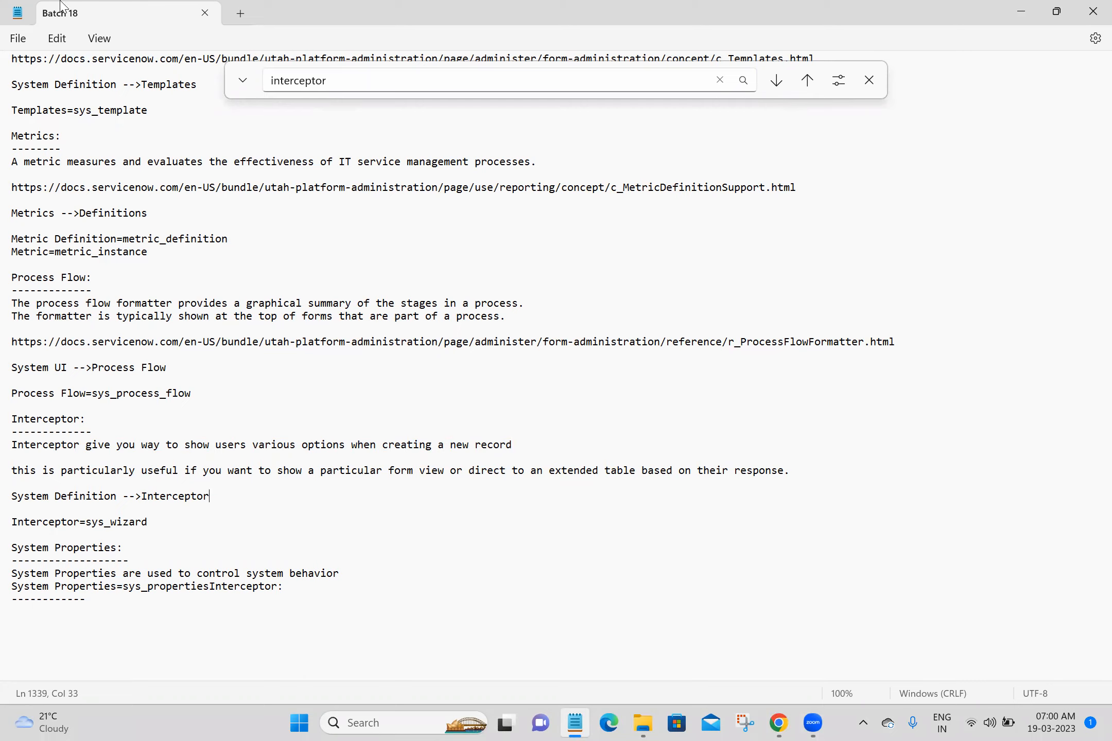
# Step: Switch to the browser, filter the ServiceNow navigator for "intercept" and open the System Definition Interceptors list in a separate tab
pyautogui.click(779, 723)
pyautogui.click(120, 153)
pyautogui.write('i')
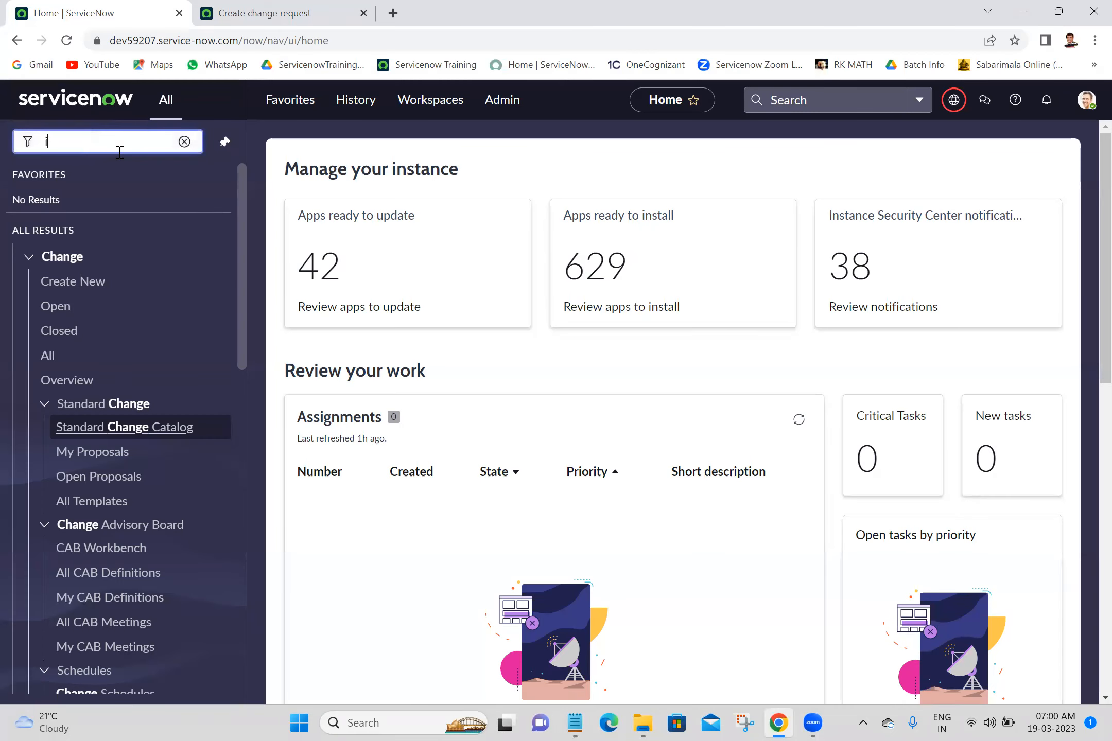
pyautogui.write('ntercept')
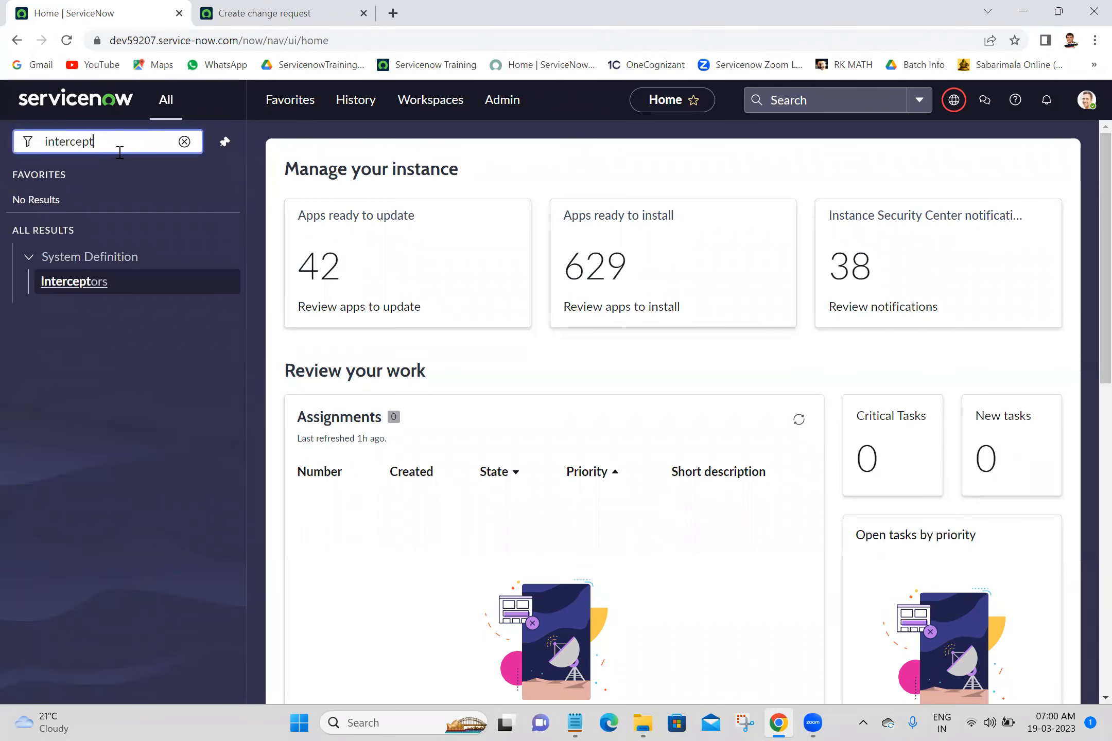
pyautogui.middleClick(65, 291)
pyautogui.click(260, 6)
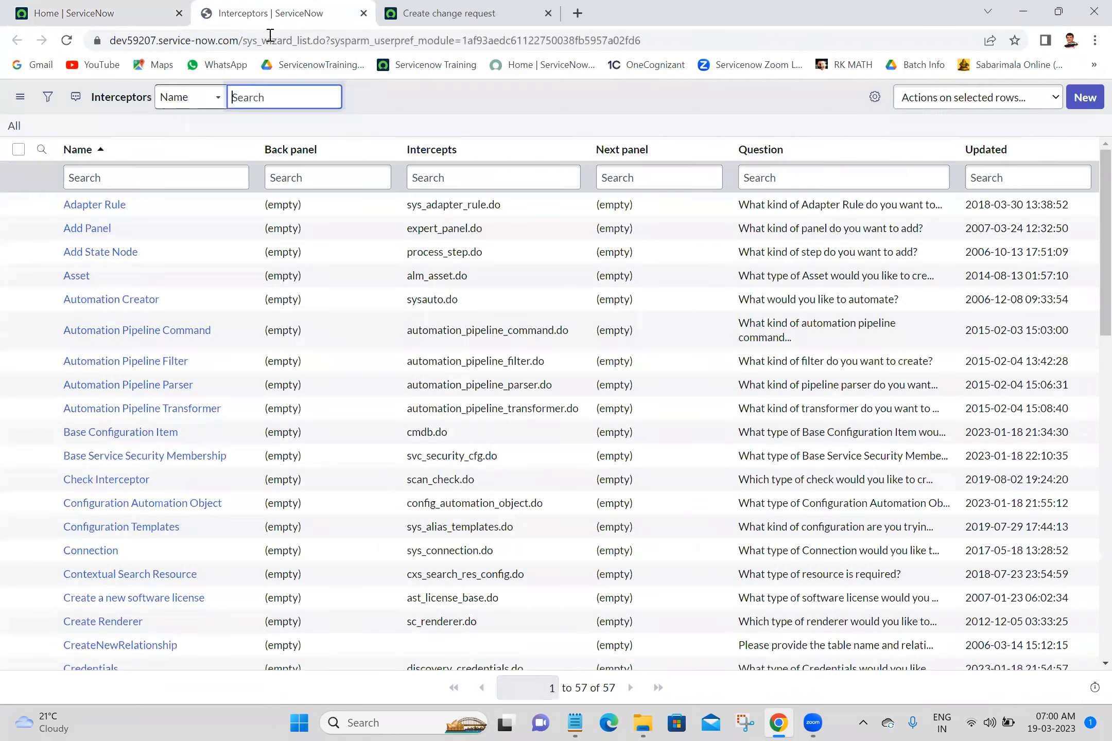
# Step: Examine the sys_wizard_list table name in the address and the full list of interceptors, and switch back to the Notepad notes
pyautogui.doubleClick(257, 38)
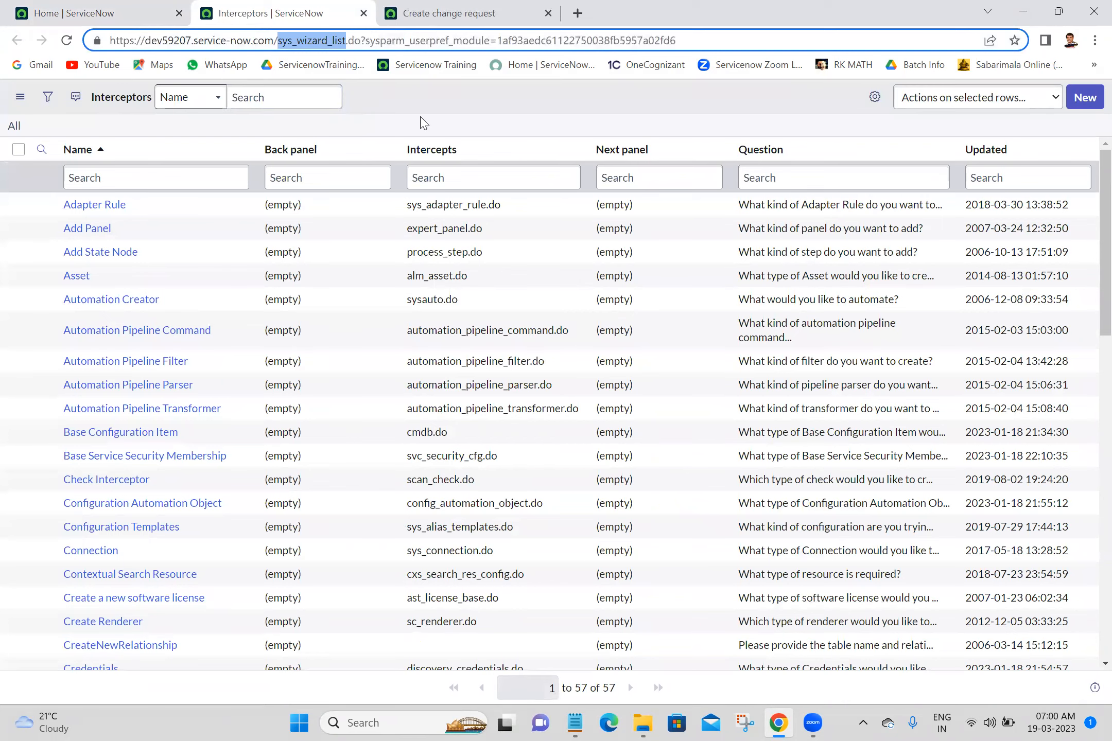
pyautogui.click(616, 133)
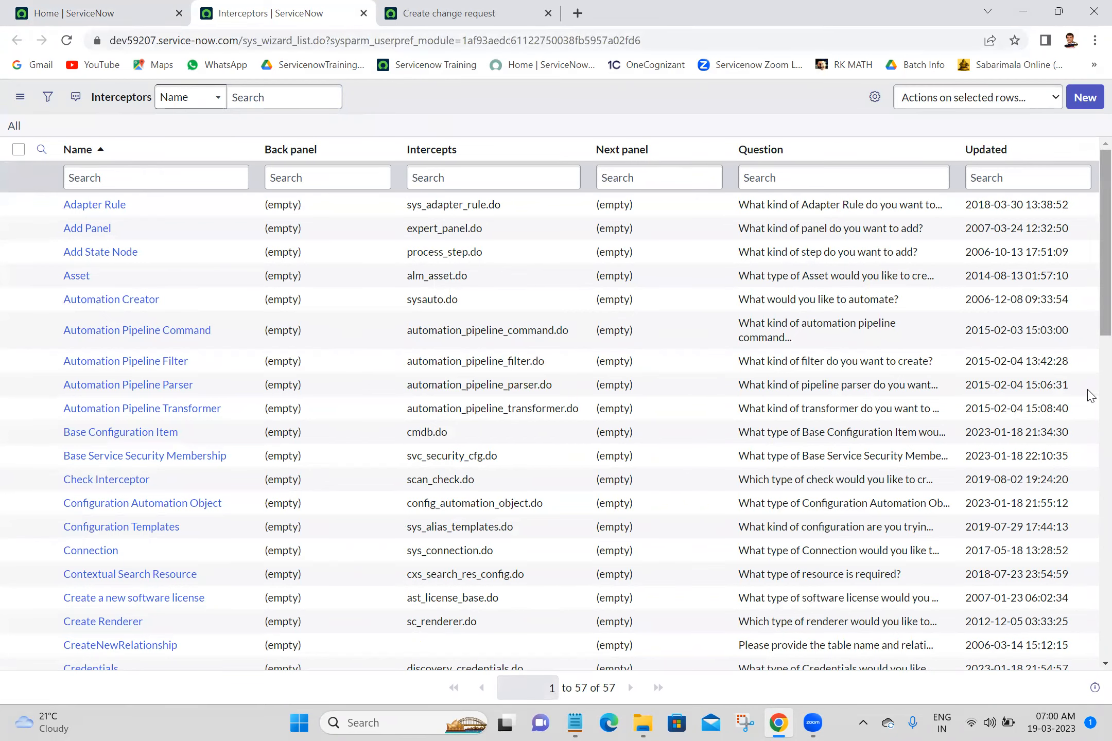
pyautogui.scroll(-6, 1090, 399)
pyautogui.scroll(-6, 1090, 550)
pyautogui.scroll(8, 1095, 515)
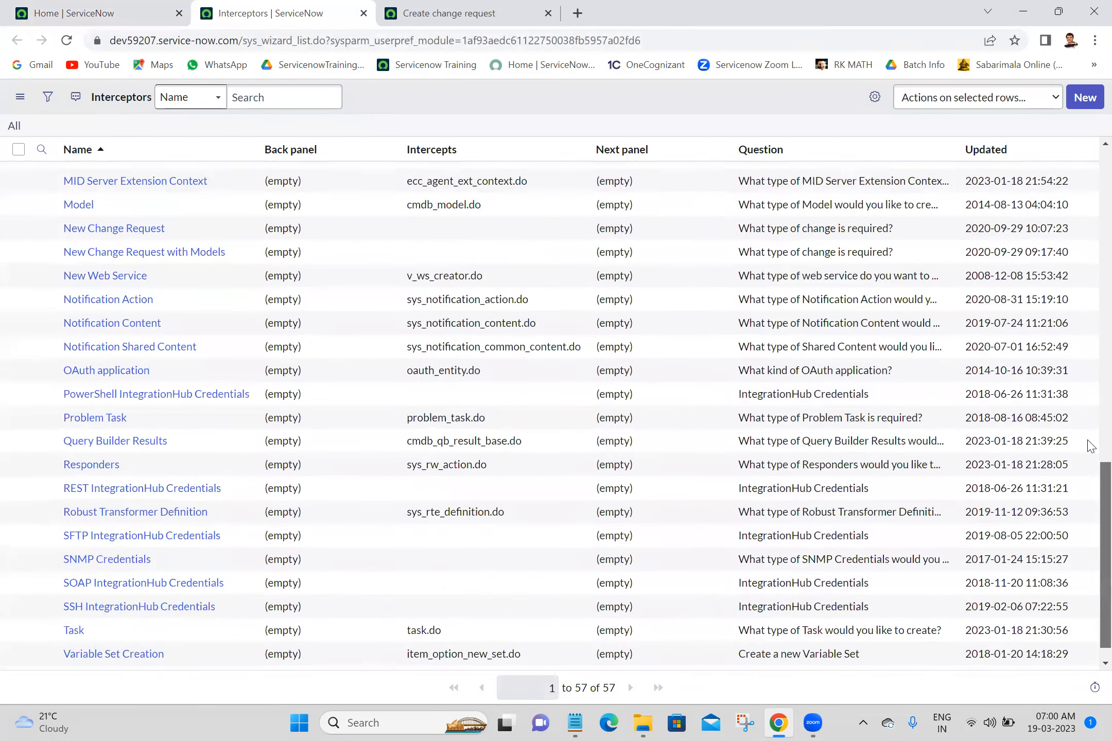
pyautogui.scroll(6, 1088, 228)
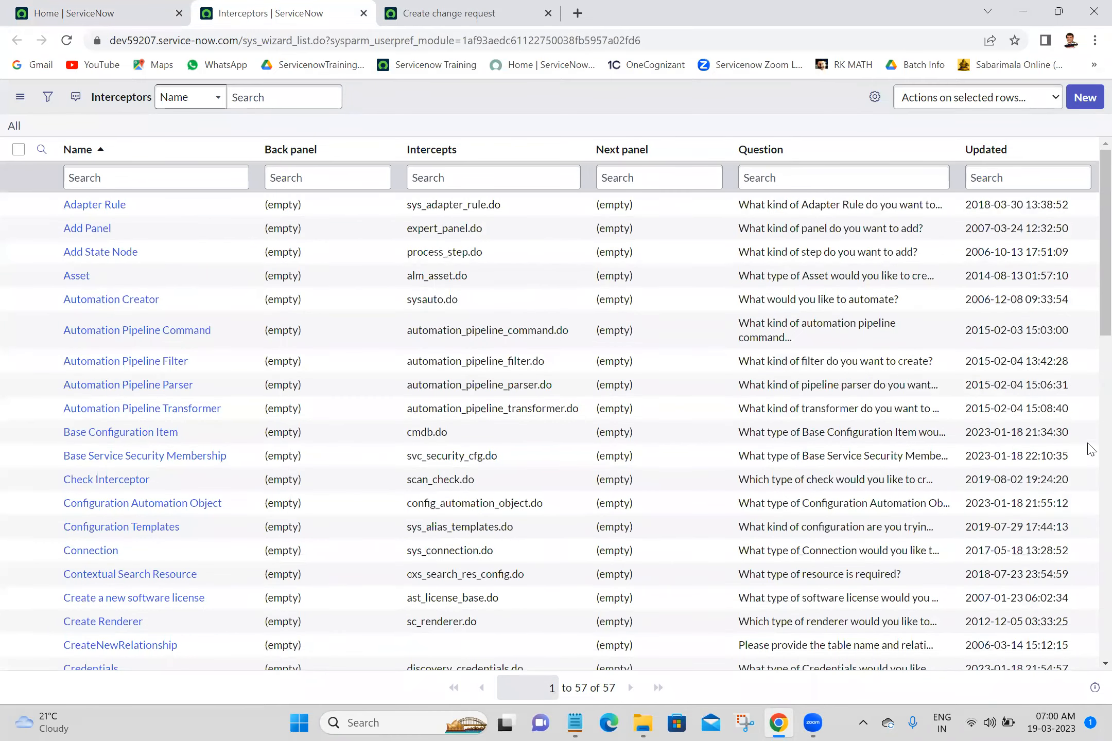
pyautogui.scroll(-9, 1088, 451)
pyautogui.scroll(-6, 1085, 566)
pyautogui.scroll(6, 1088, 405)
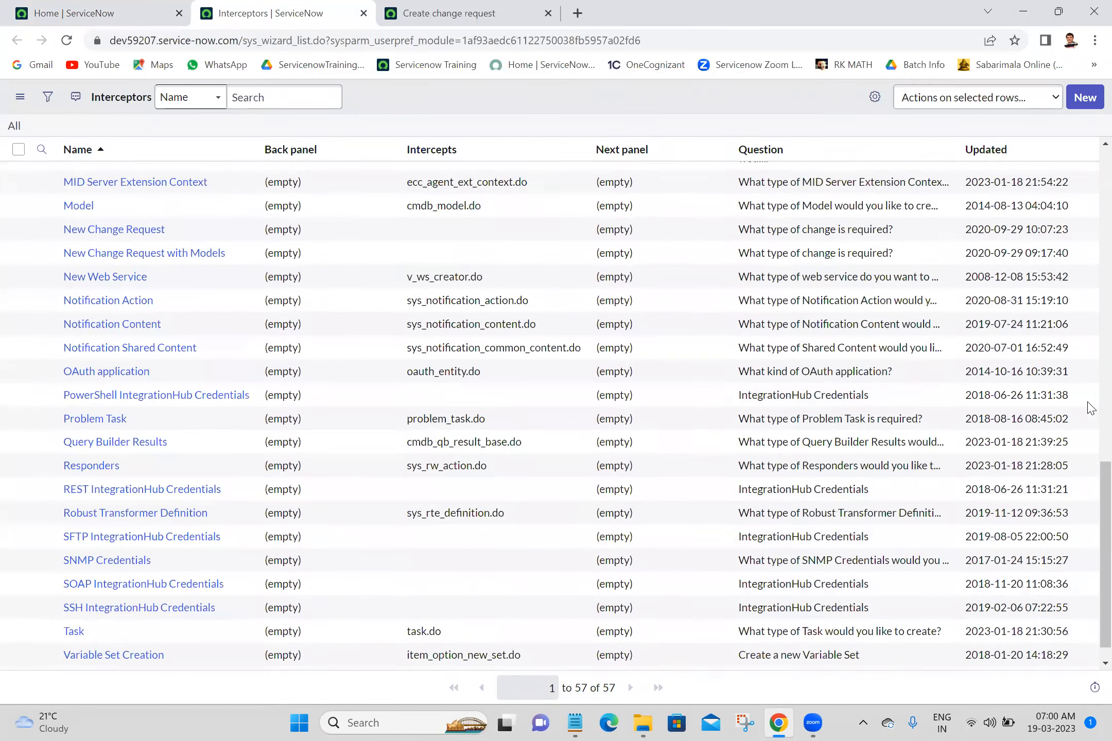
pyautogui.scroll(8, 1092, 247)
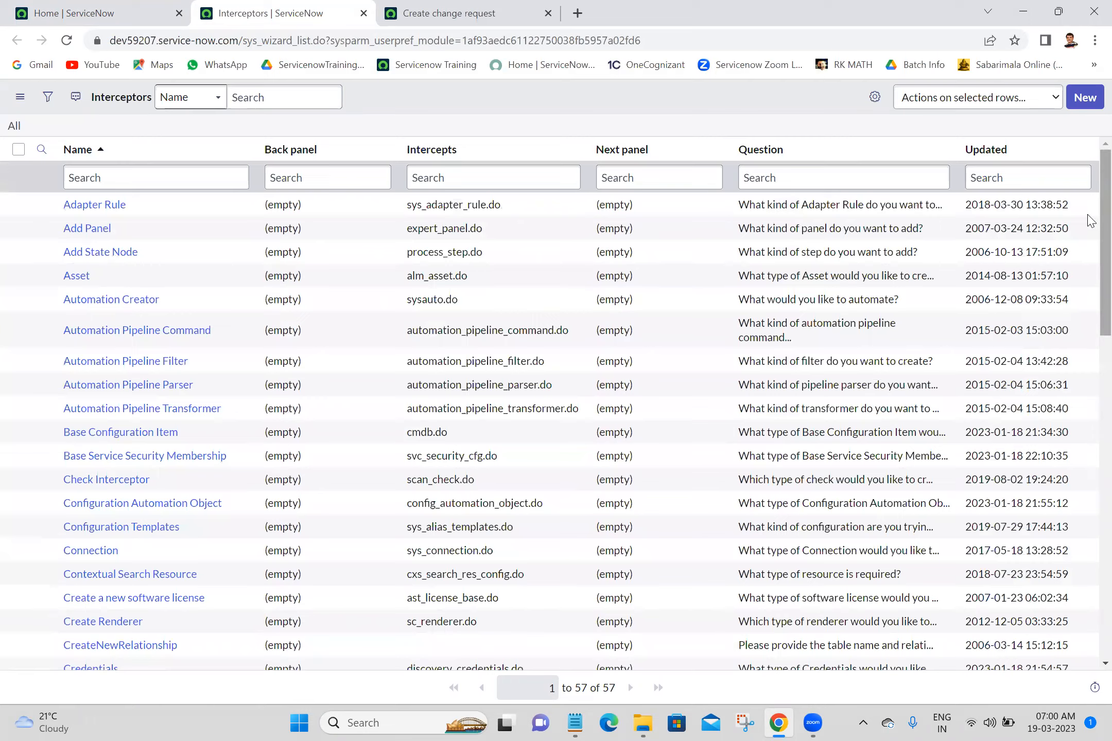
pyautogui.scroll(-9, 1089, 394)
pyautogui.scroll(-9, 1092, 622)
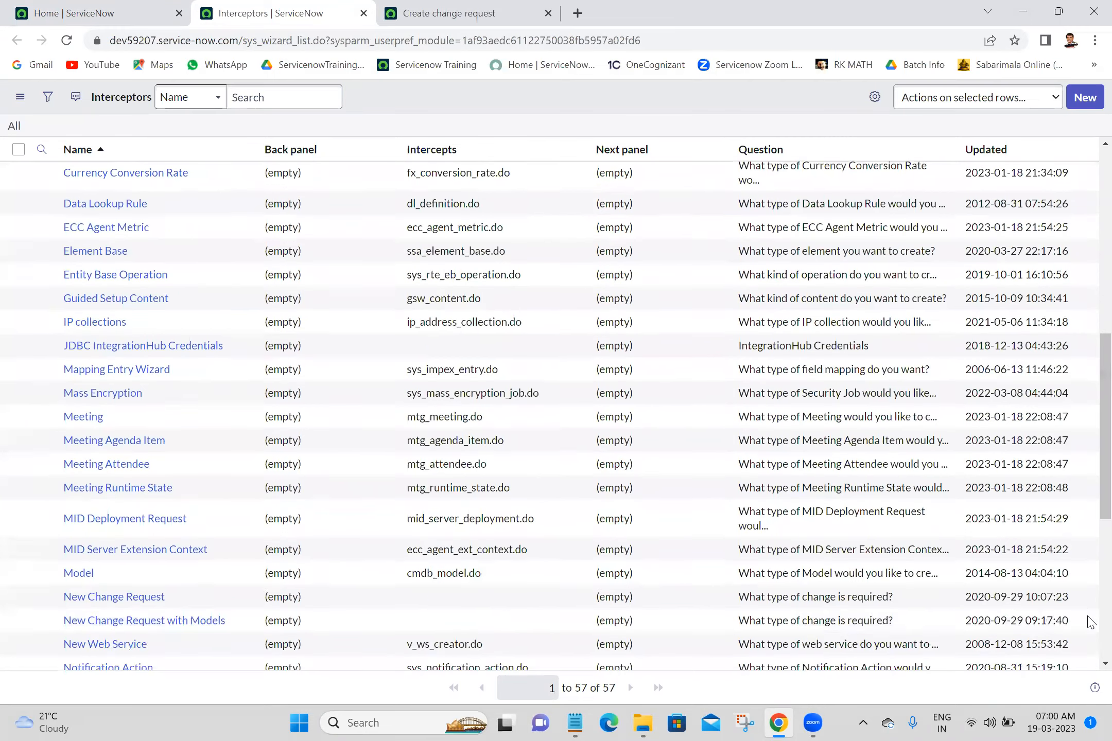
pyautogui.scroll(9, 1089, 348)
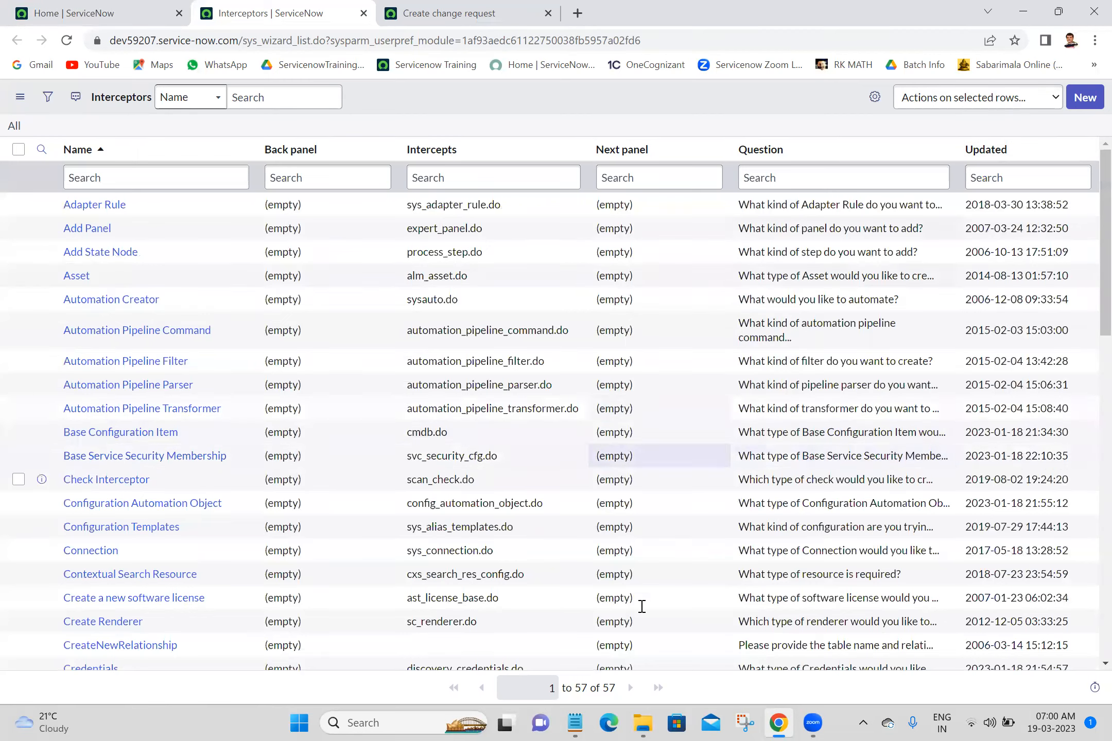
pyautogui.scroll(-9, 1088, 615)
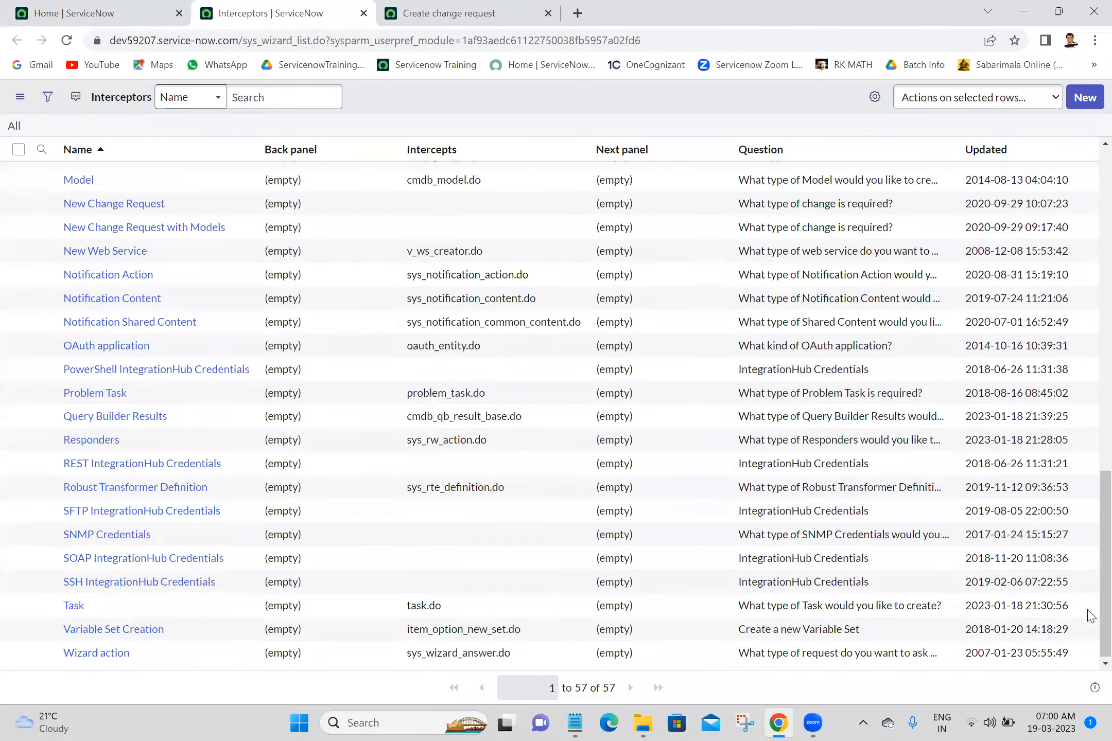
pyautogui.scroll(5, 1088, 350)
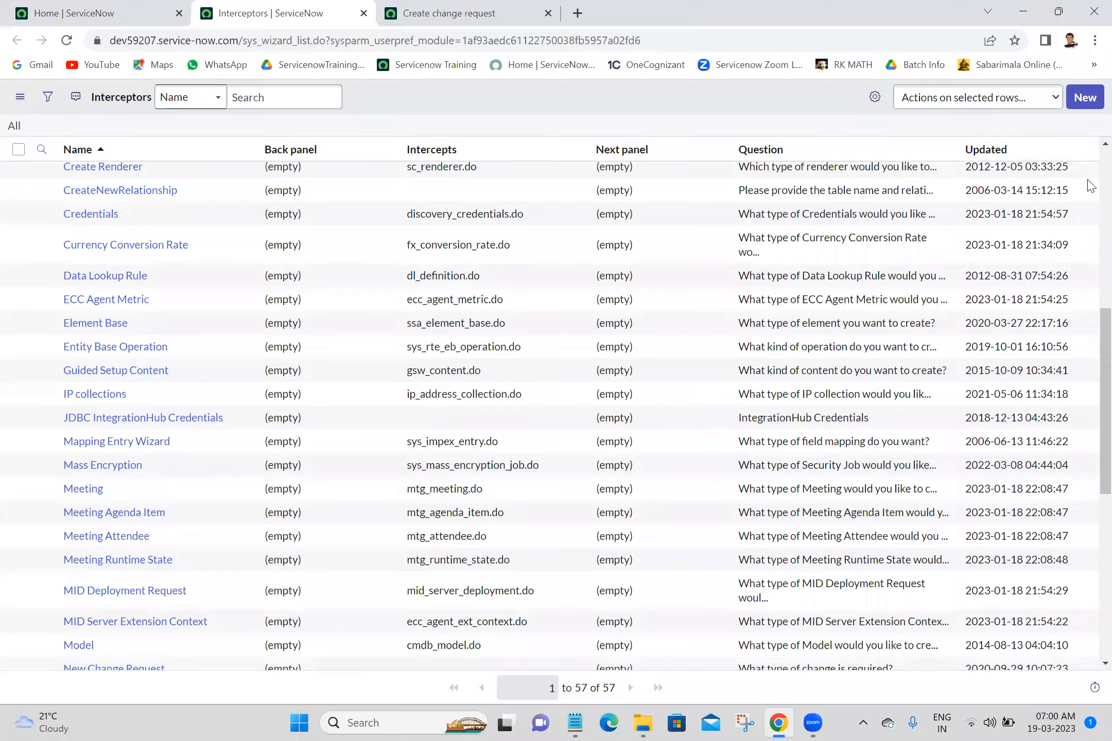
pyautogui.scroll(4, 1088, 350)
pyautogui.scroll(-9, 1090, 588)
pyautogui.scroll(9, 1087, 272)
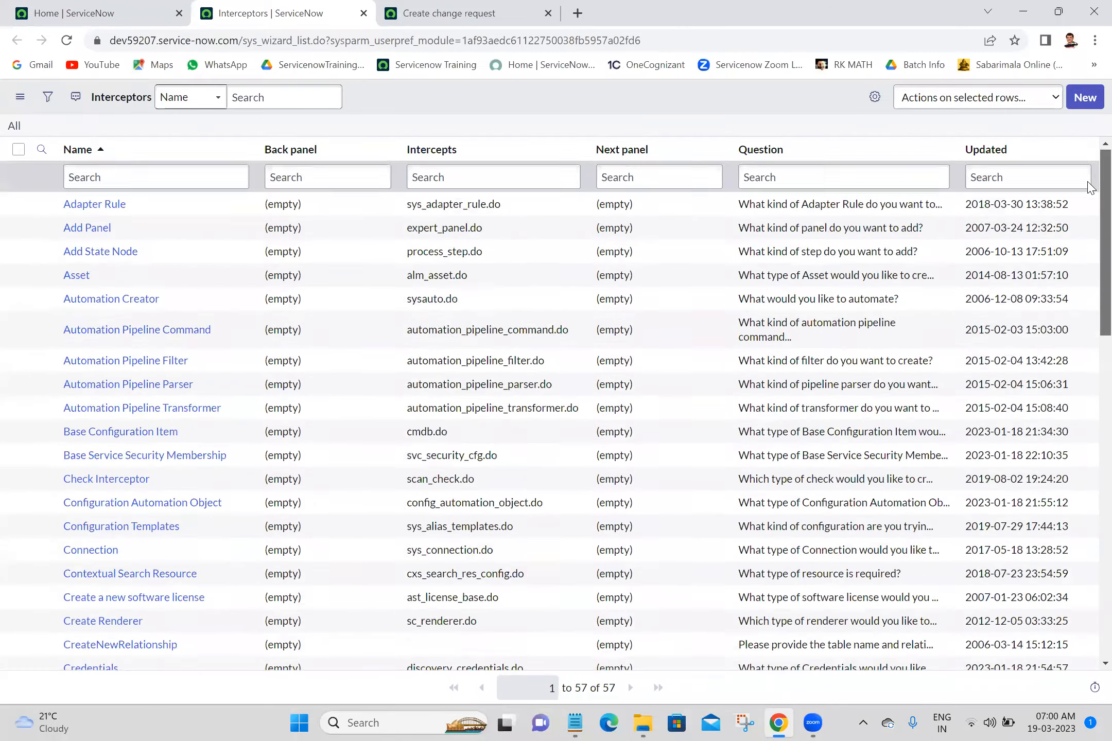
pyautogui.scroll(-9, 1086, 509)
pyautogui.moveTo(1088, 479); pyautogui.dragTo(1082, 210)
pyautogui.scroll(-9, 1083, 216)
pyautogui.scroll(4, 1076, 216)
pyautogui.scroll(5, 1076, 216)
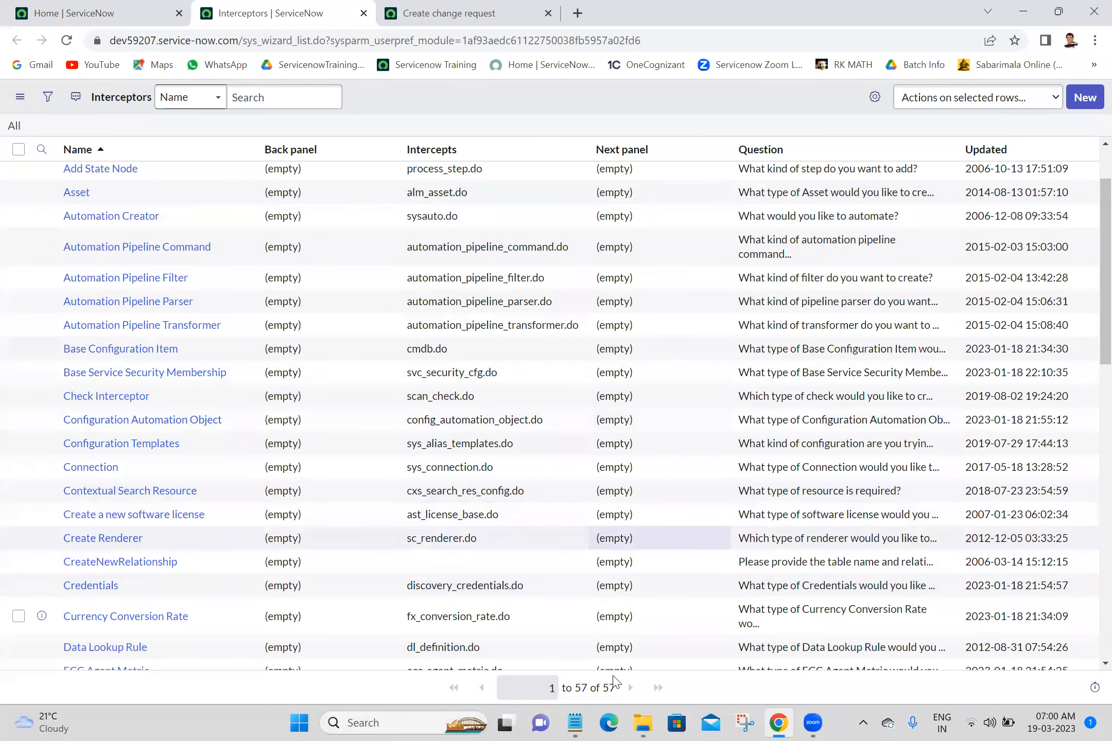
pyautogui.click(576, 723)
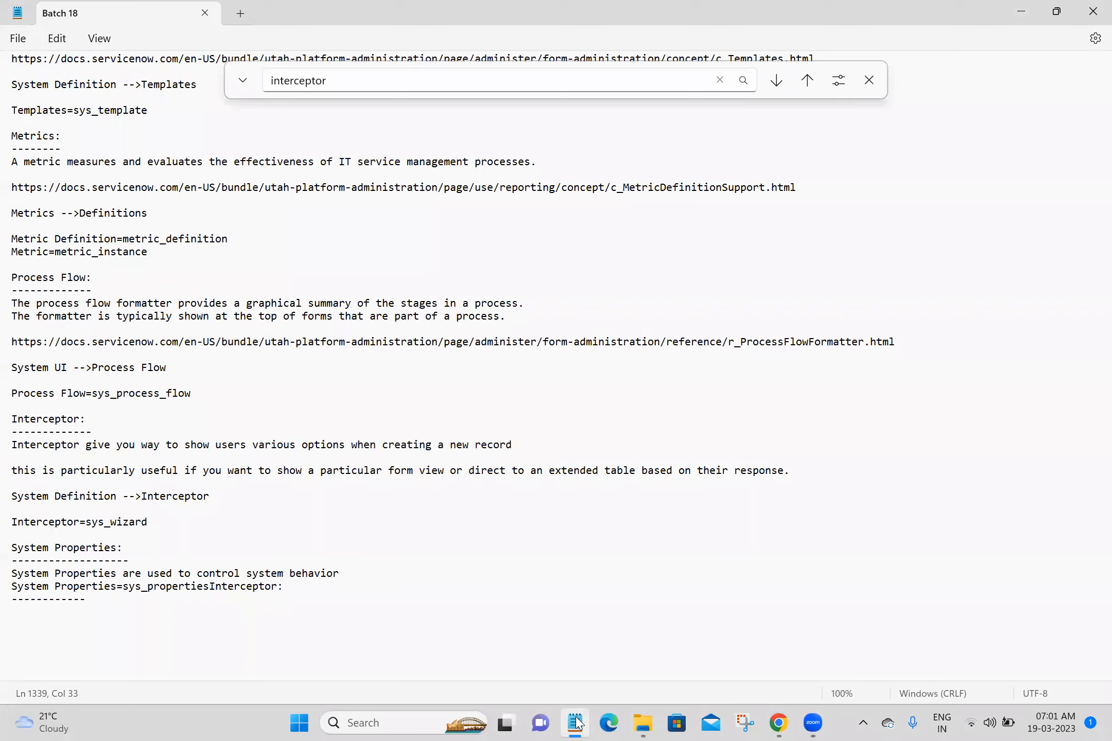
# Step: Delete the stray dashed line below the System Properties section at the end of the notes and save the file
pyautogui.click(190, 607)
pyautogui.click(97, 600)
pyautogui.press('BackSpace')
pyautogui.press('BackSpace')
pyautogui.press('BackSpace')
pyautogui.press('BackSpace')
pyautogui.press('BackSpace')
pyautogui.press('BackSpace')
pyautogui.press('BackSpace')
pyautogui.press('BackSpace')
pyautogui.press('BackSpace')
pyautogui.press('BackSpace')
pyautogui.press('BackSpace')
pyautogui.press('BackSpace')
pyautogui.hotkey('ctrl', 's')
pyautogui.press('Down')
pyautogui.press('Down')
pyautogui.press('Down')
pyautogui.press('Down')
pyautogui.press('Down')
pyautogui.press('Down')
pyautogui.press('Down')
pyautogui.press('Down')
pyautogui.press('Down')
pyautogui.press('Down')
pyautogui.press('Down')
pyautogui.press('Down')
pyautogui.press('Down')
pyautogui.press('Down')
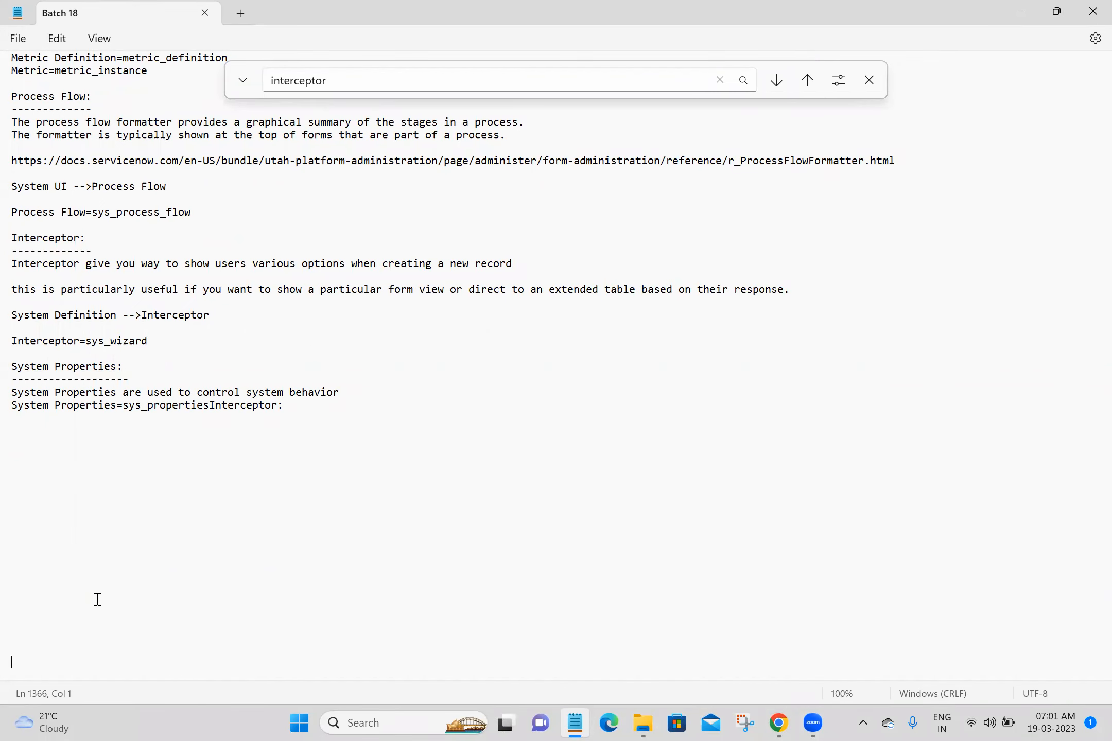
# Step: Remove the stray "Interceptor:" text so the last notes line reads System Properties=sys_properties
pyautogui.doubleClick(212, 405)
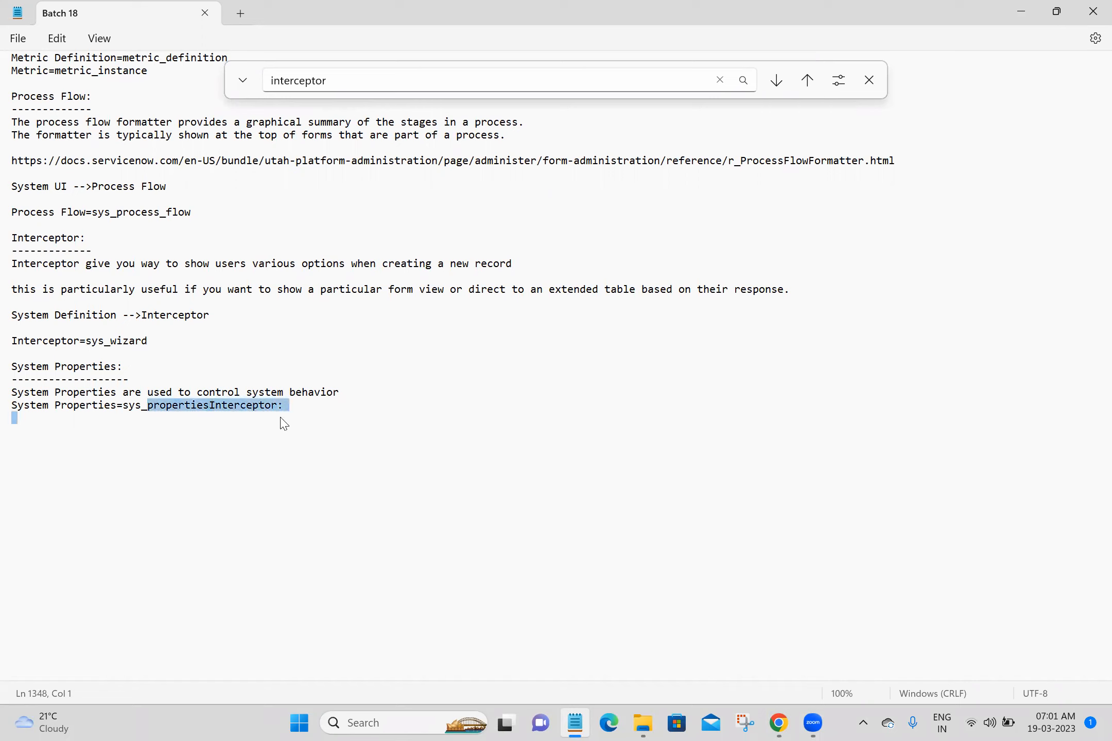
pyautogui.click(301, 404)
pyautogui.press('BackSpace')
pyautogui.press('BackSpace')
pyautogui.press('BackSpace')
pyautogui.press('BackSpace')
pyautogui.press('BackSpace')
pyautogui.press('BackSpace')
pyautogui.press('BackSpace')
pyautogui.press('BackSpace')
pyautogui.press('BackSpace')
pyautogui.press('BackSpace')
pyautogui.press('BackSpace')
pyautogui.press('BackSpace')
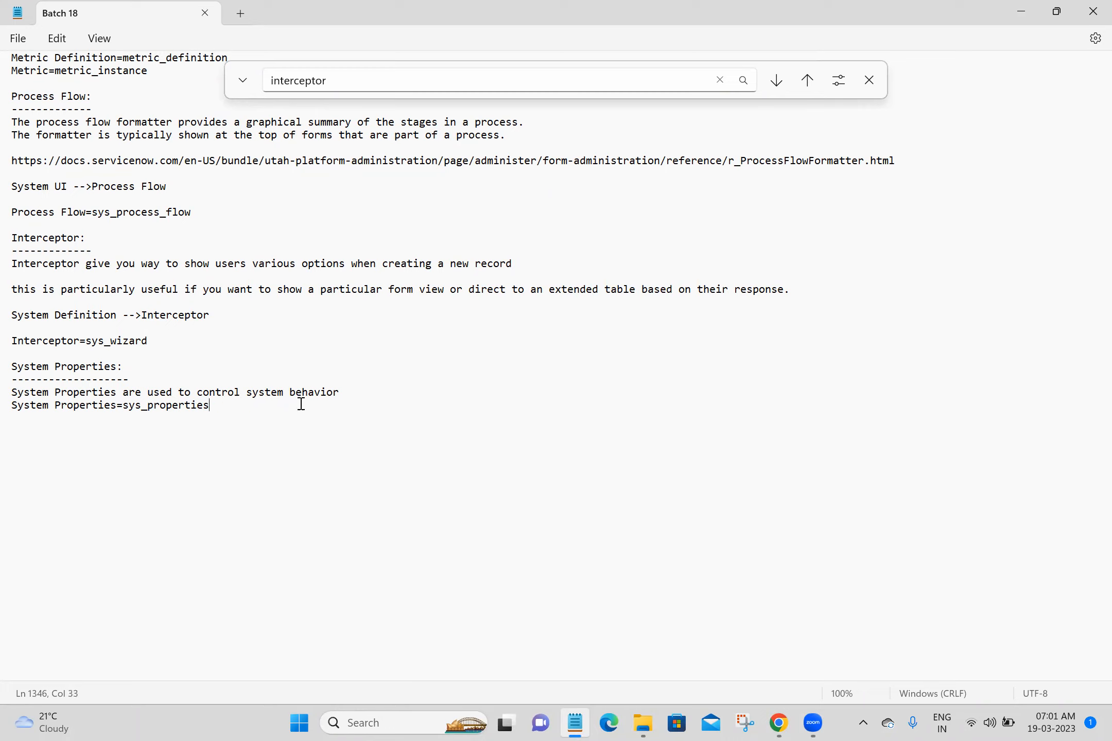
pyautogui.click(175, 460)
# Step: Switch to the browser's ServiceNow Home tab, filter the navigator for "properties" and look over the matching modules
pyautogui.click(781, 723)
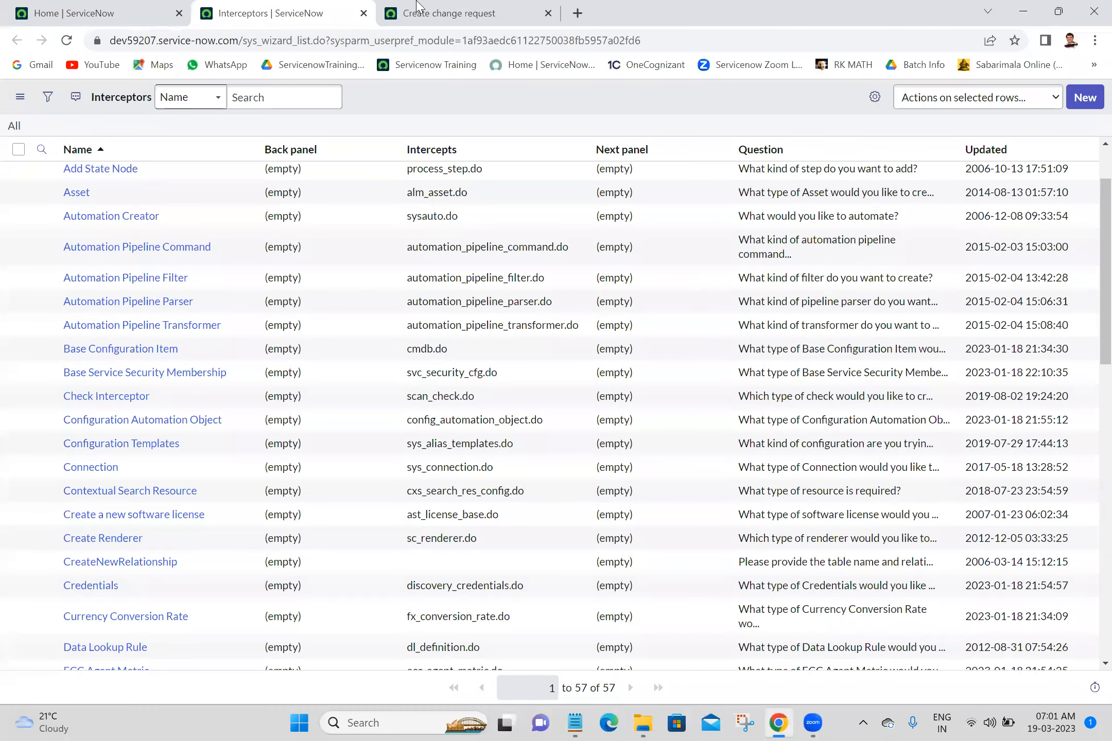
pyautogui.click(121, 11)
pyautogui.click(149, 144)
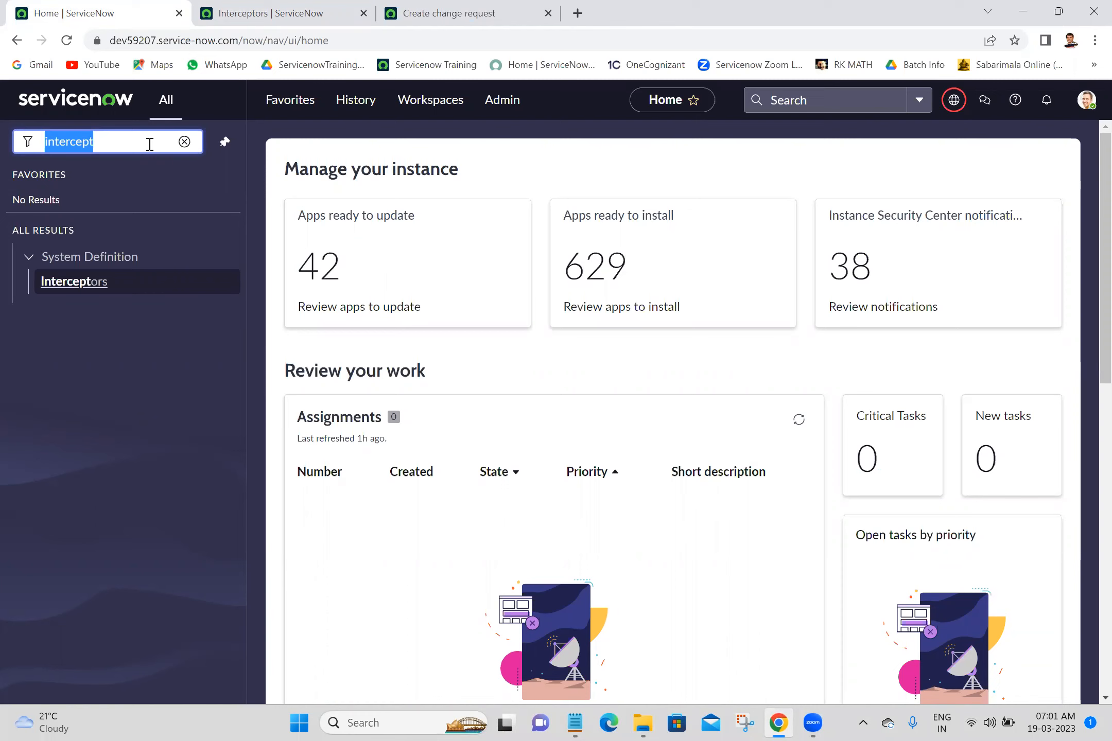
pyautogui.write('email')
pyautogui.press('BackSpace')
pyautogui.press('BackSpace')
pyautogui.press('BackSpace')
pyautogui.press('BackSpace')
pyautogui.press('BackSpace')
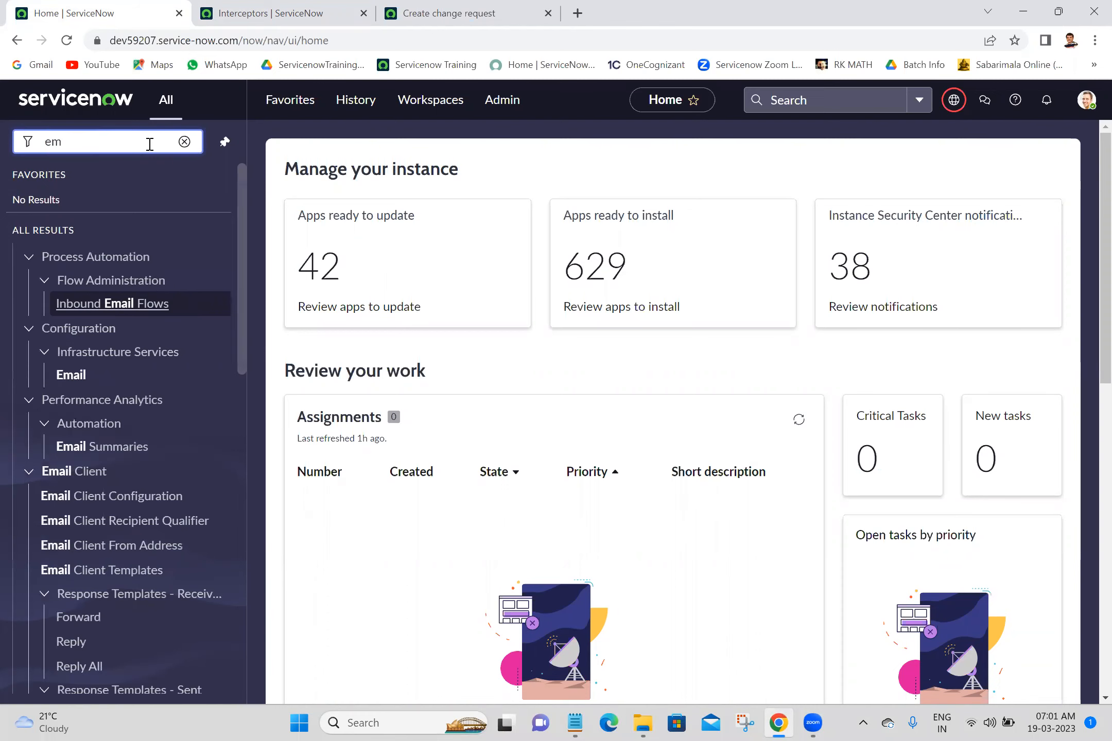
pyautogui.write('properties')
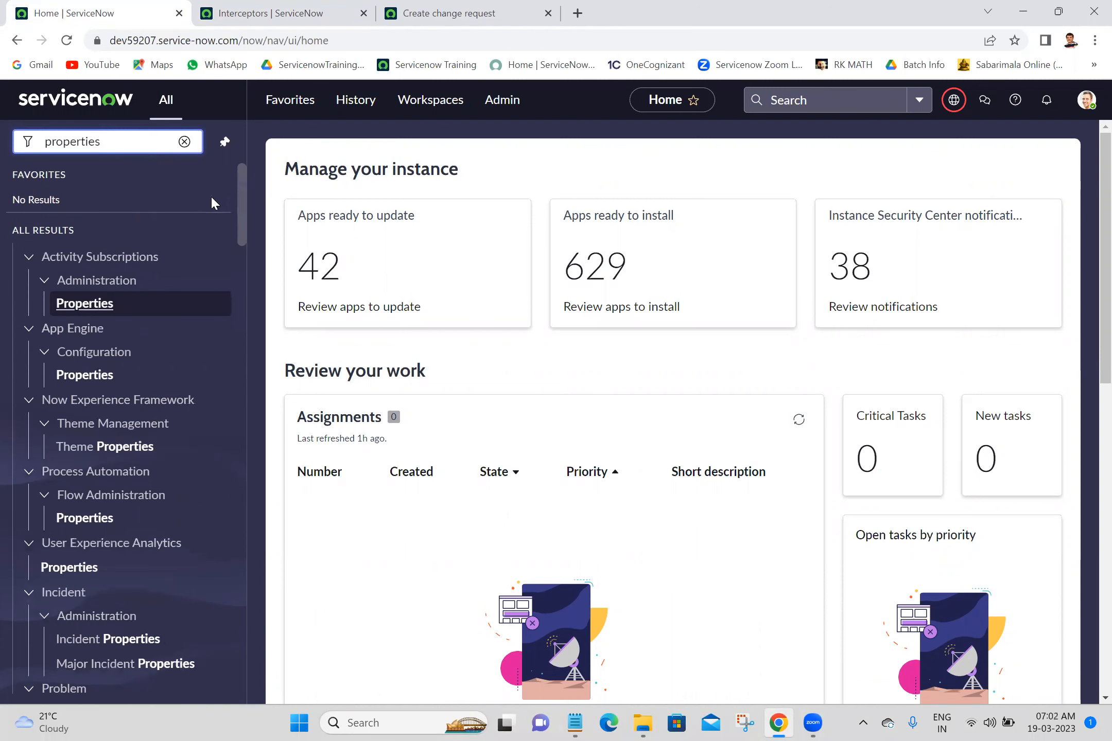
pyautogui.moveTo(243, 210); pyautogui.dragTo(240, 140)
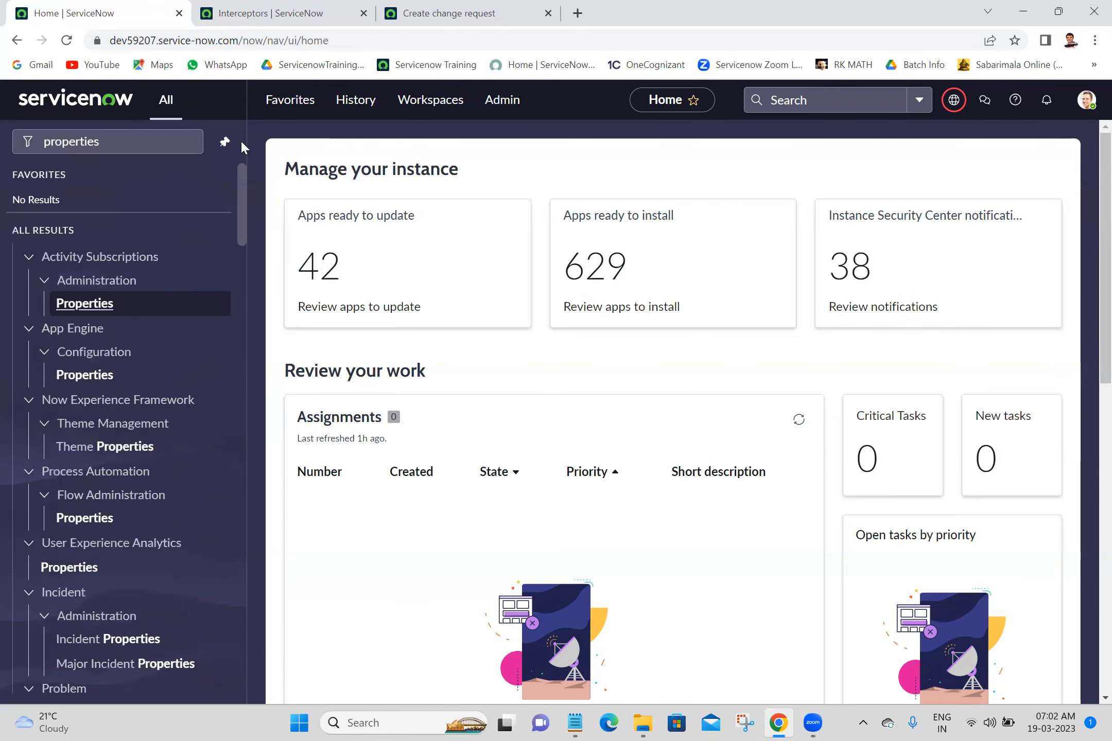
# Step: Open the System Properties table list in a separate tab by entering sys_properties.LIST in the navigator filter
pyautogui.click(155, 137)
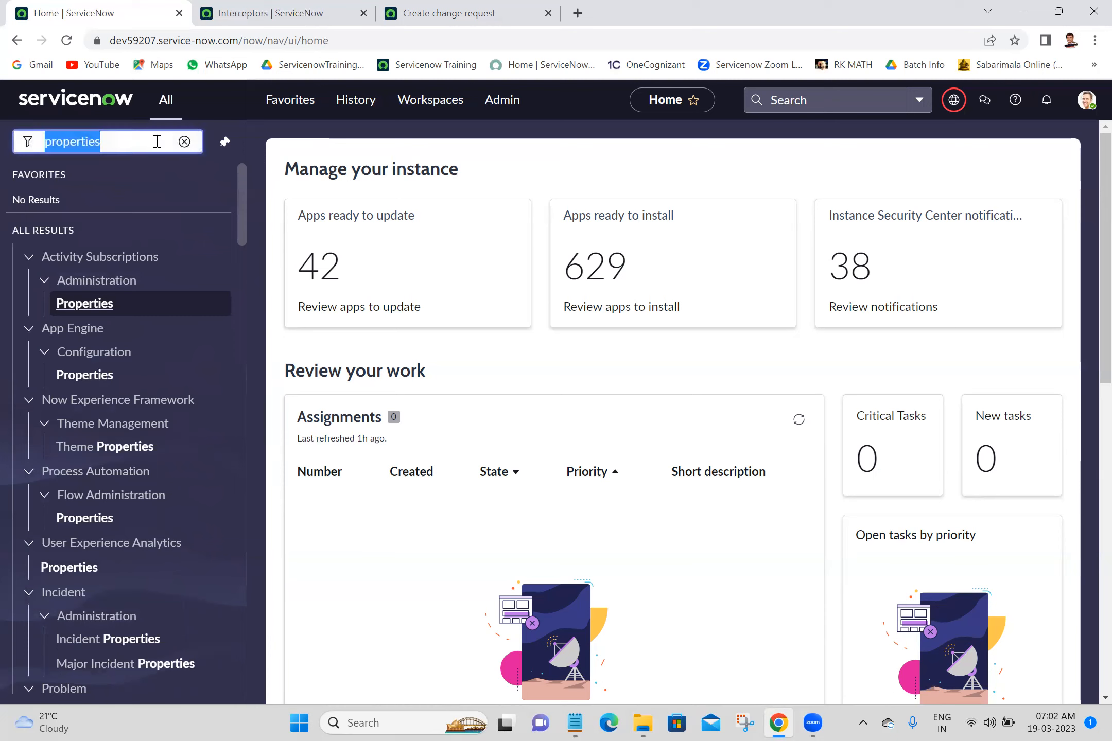
pyautogui.write('sys_p')
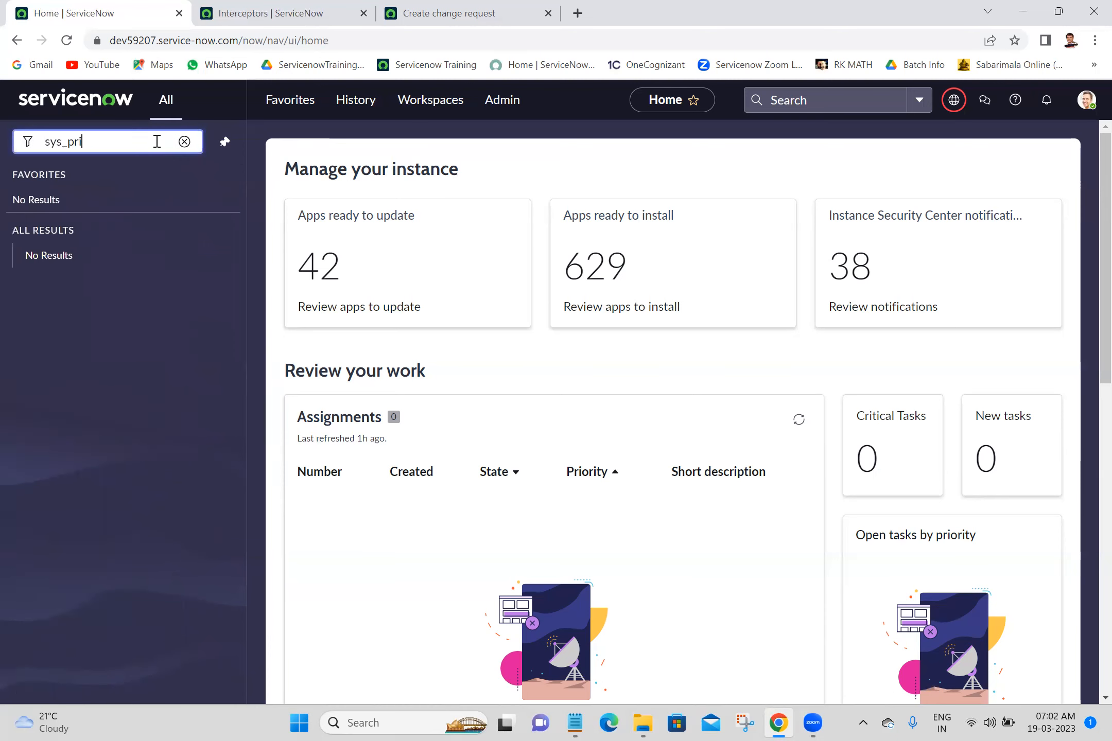
pyautogui.write('roperties.LIST')
pyautogui.press('Return')
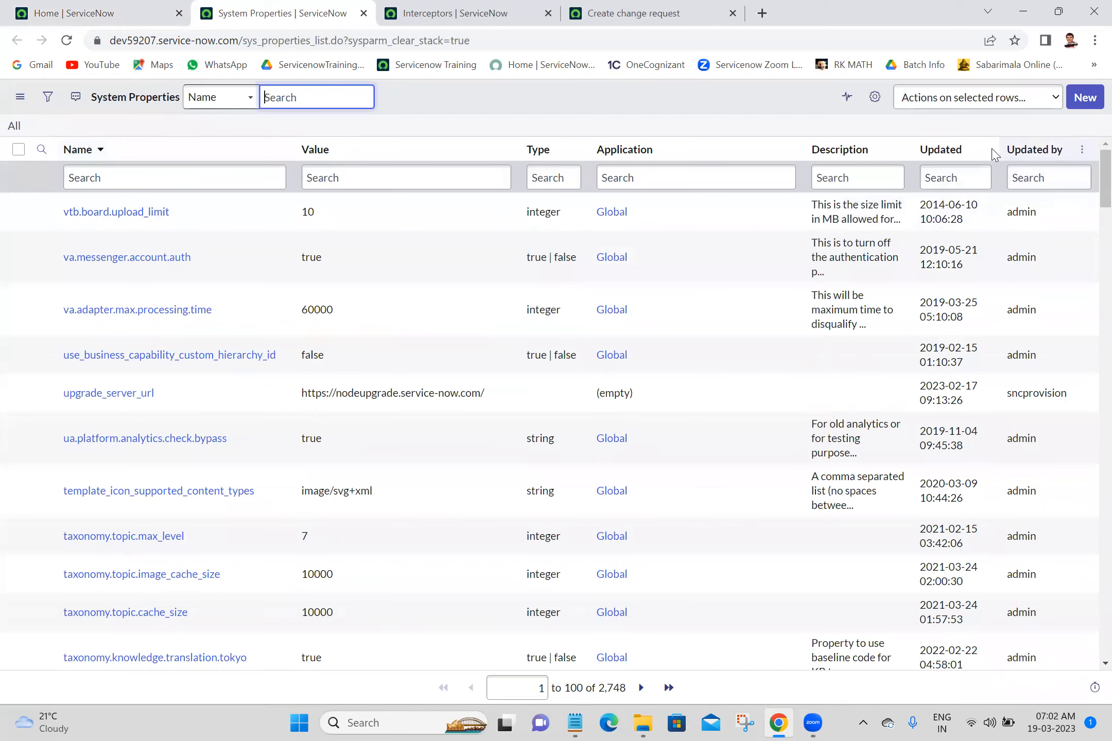
# Step: Sort the System Properties list by Updated, newest first, and look through the most recently changed properties
pyautogui.rightClick(945, 150)
pyautogui.press('Escape')
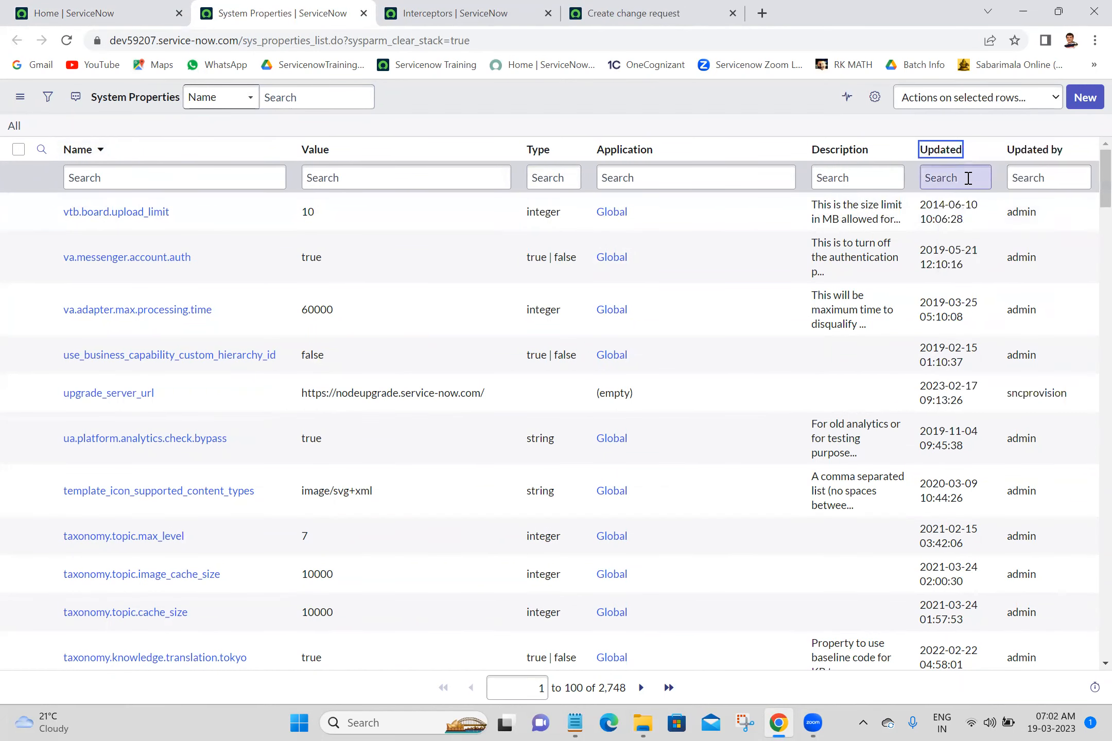
pyautogui.click(945, 149)
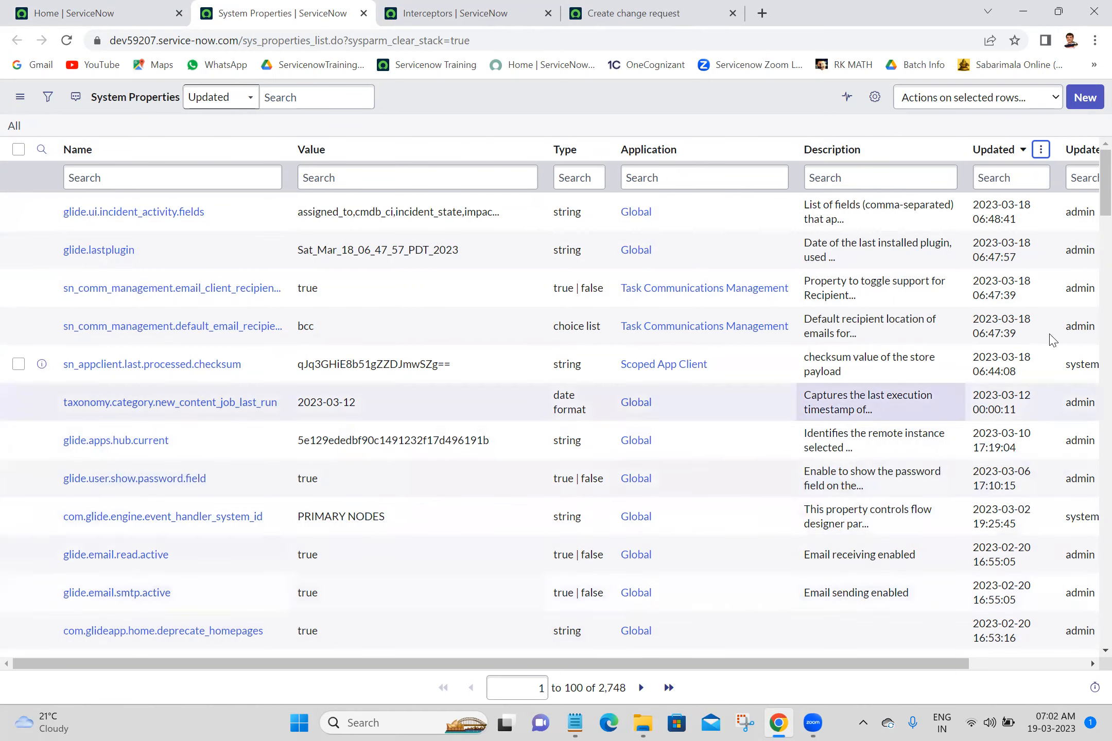
pyautogui.scroll(-2, 1090, 214)
pyautogui.scroll(-3, 1089, 216)
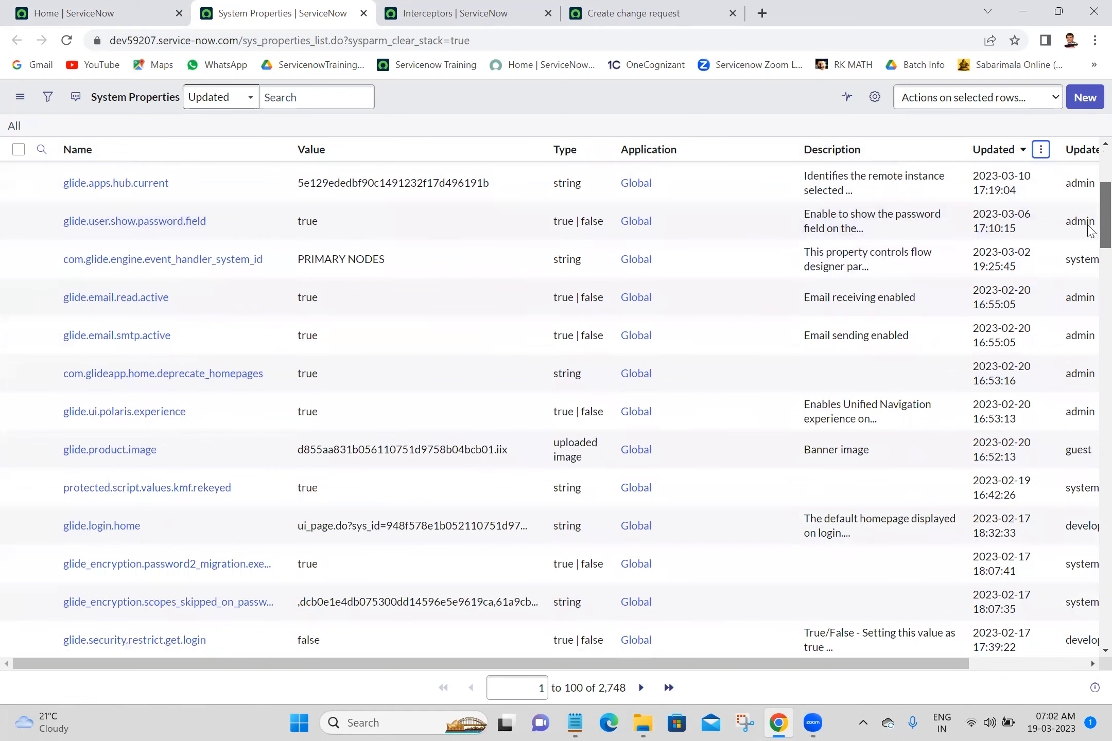
pyautogui.scroll(-3, 1090, 231)
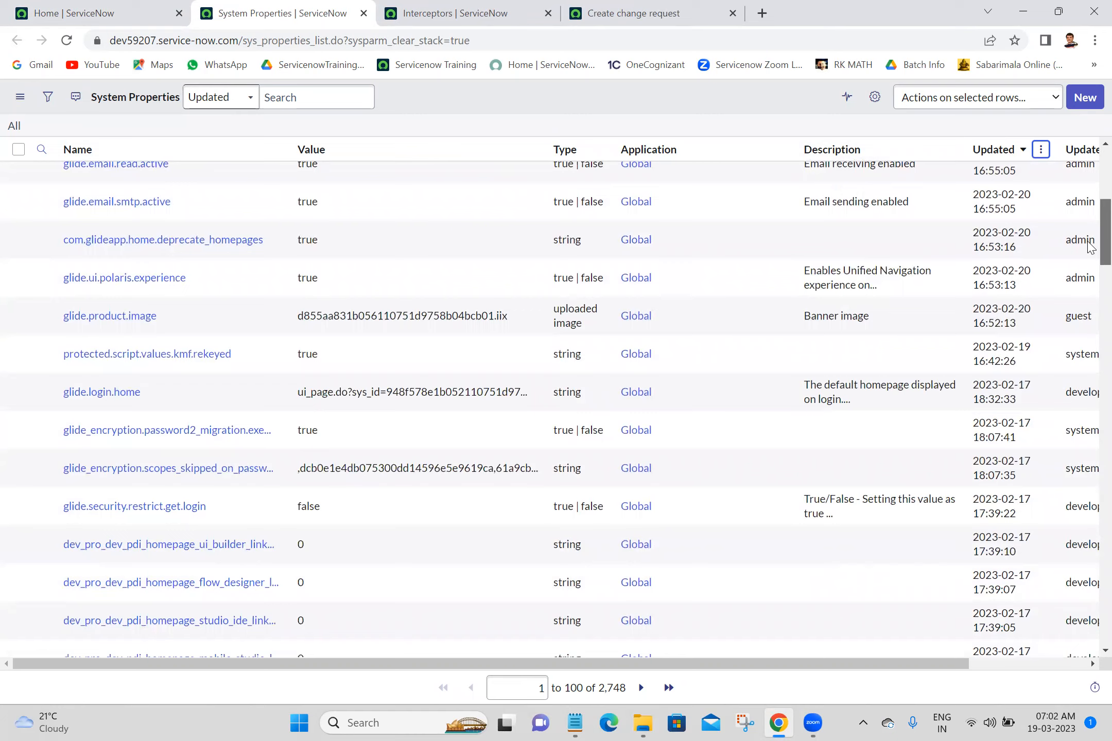
pyautogui.scroll(10, 1090, 247)
pyautogui.click(188, 180)
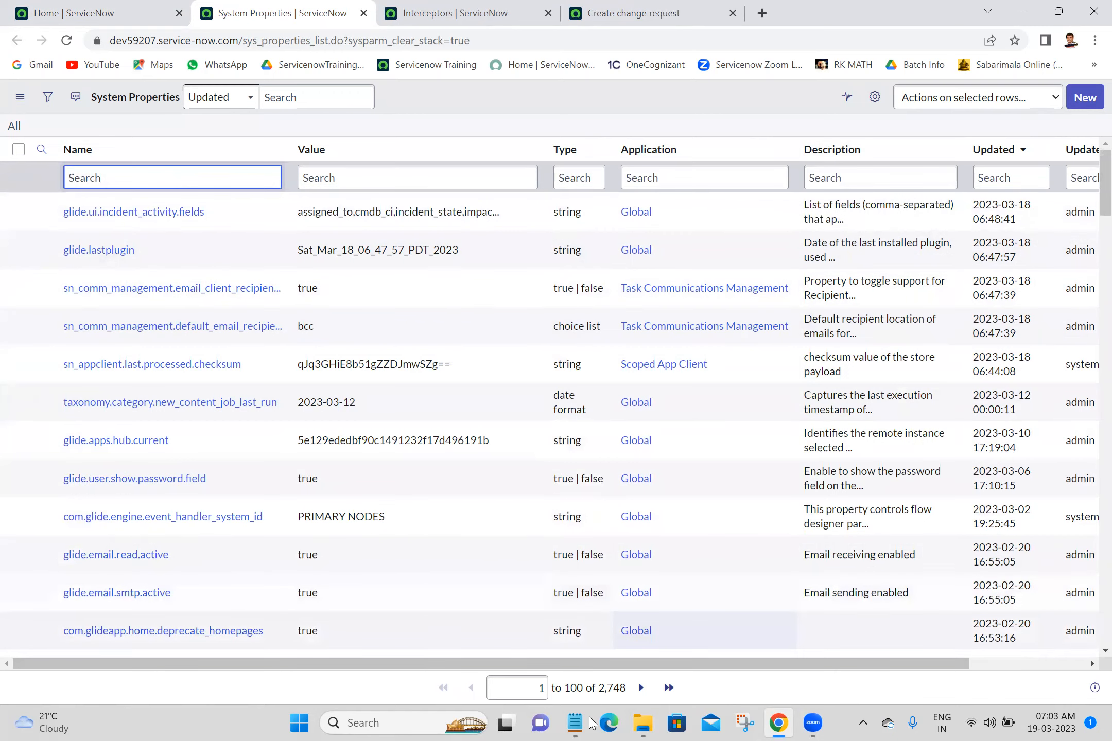
# Step: Switch to the Batch 18 notes in Notepad, review the earlier system property entries and return to the end of the file
pyautogui.click(578, 723)
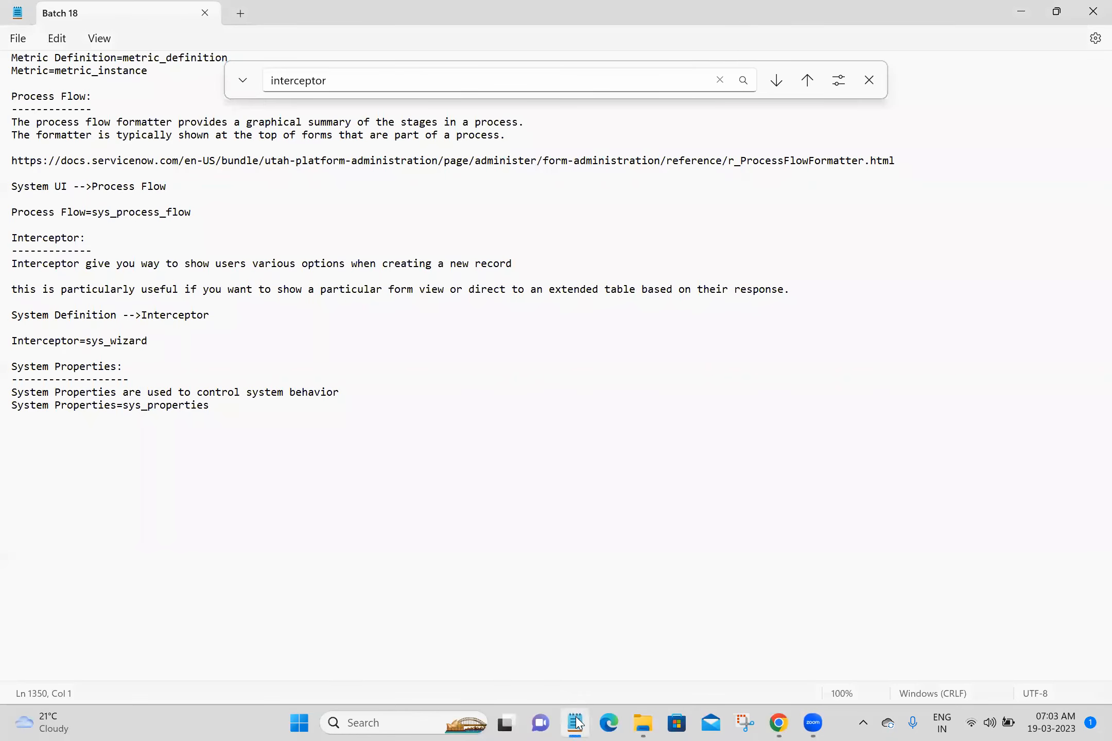
pyautogui.click(577, 723)
pyautogui.click(577, 723)
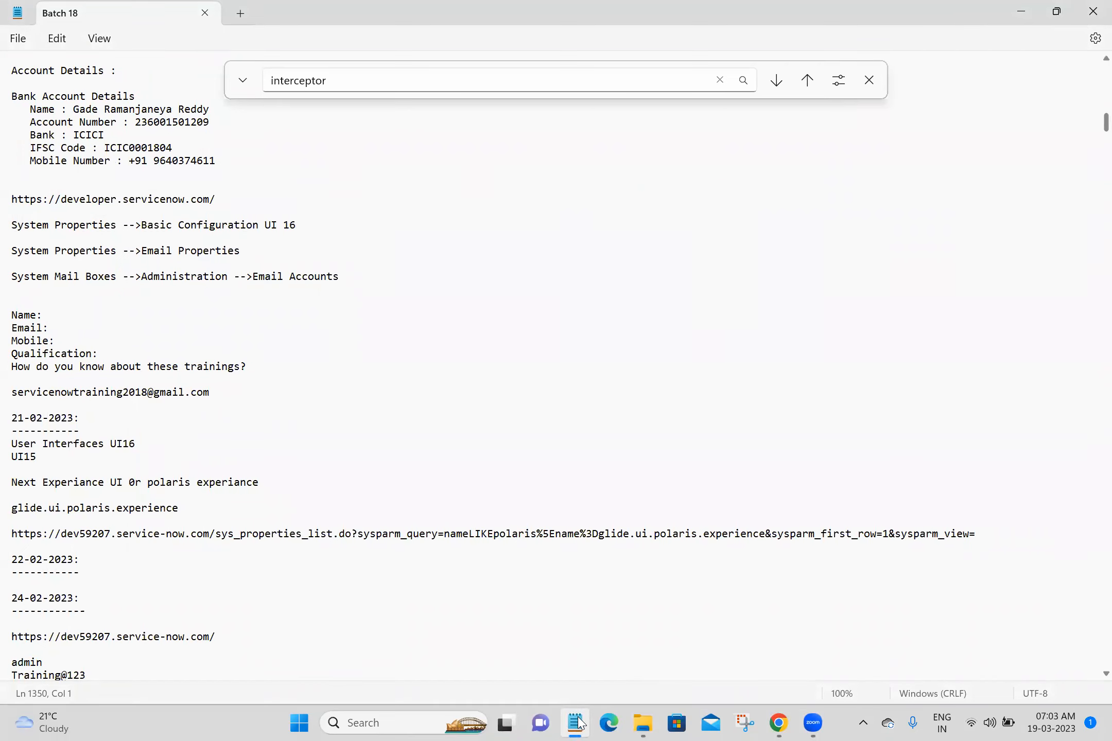
pyautogui.moveTo(1087, 121); pyautogui.dragTo(1090, 575)
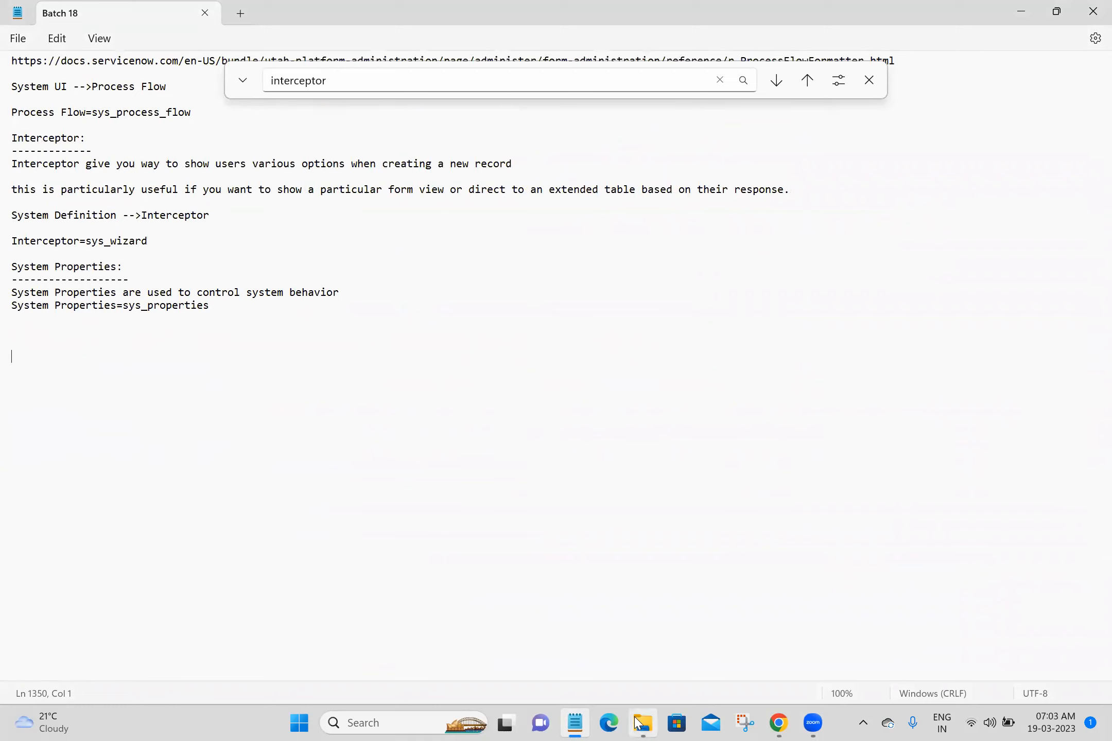
# Step: Switch to File Explorer, go to the Batch 18 folder and open the ServiceNow Syllabus document in Word
pyautogui.hotkey('alt', 'Tab')
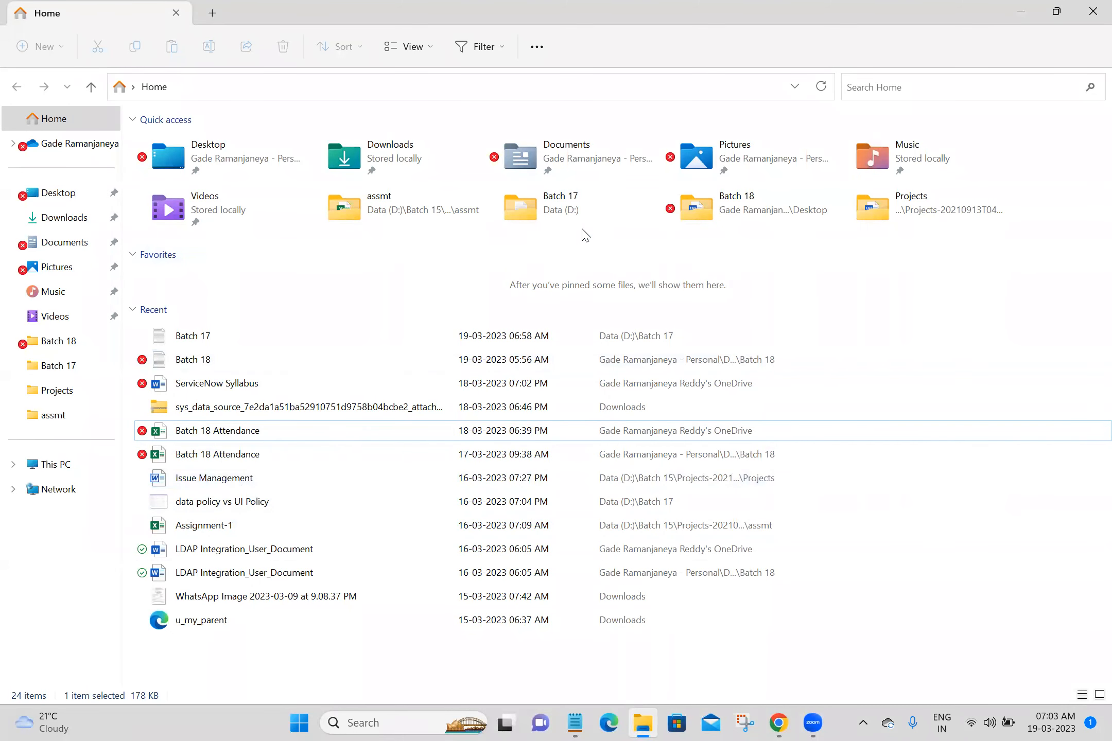
pyautogui.doubleClick(731, 221)
pyautogui.scroll(-9, 1087, 546)
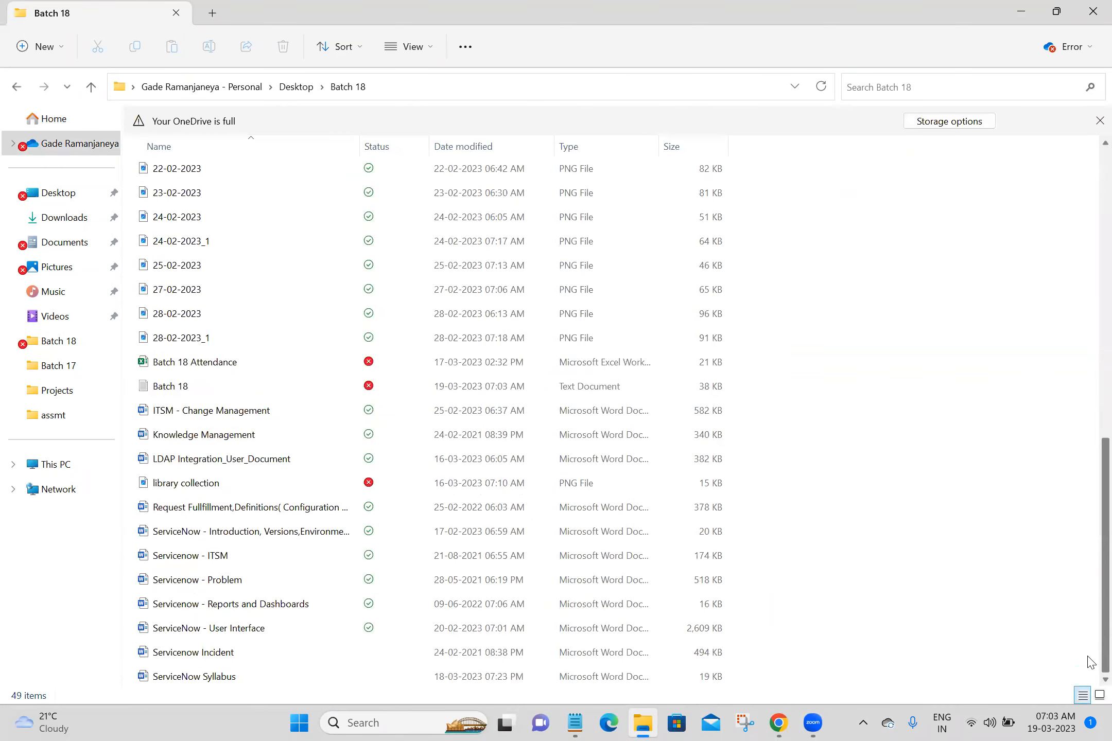
pyautogui.doubleClick(229, 679)
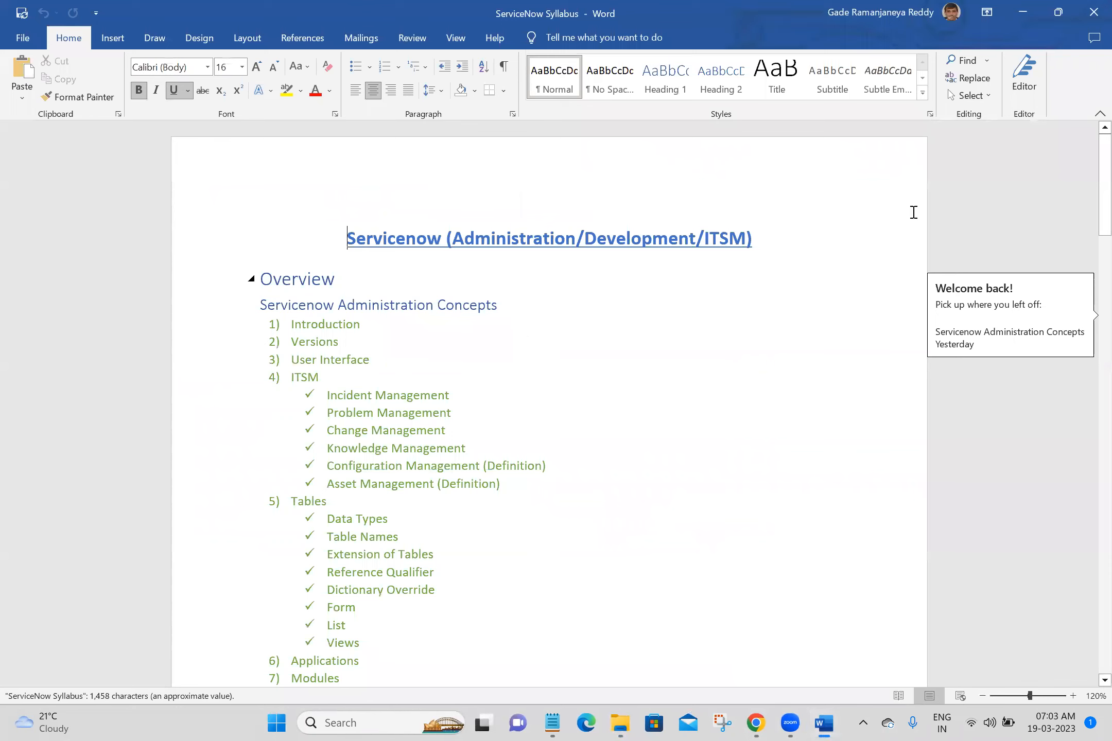
# Step: Color syllabus items 19 to 21 (System Properties, Interceptor, Process Flow) in the green theme font color
pyautogui.moveTo(1101, 205); pyautogui.dragTo(1090, 369)
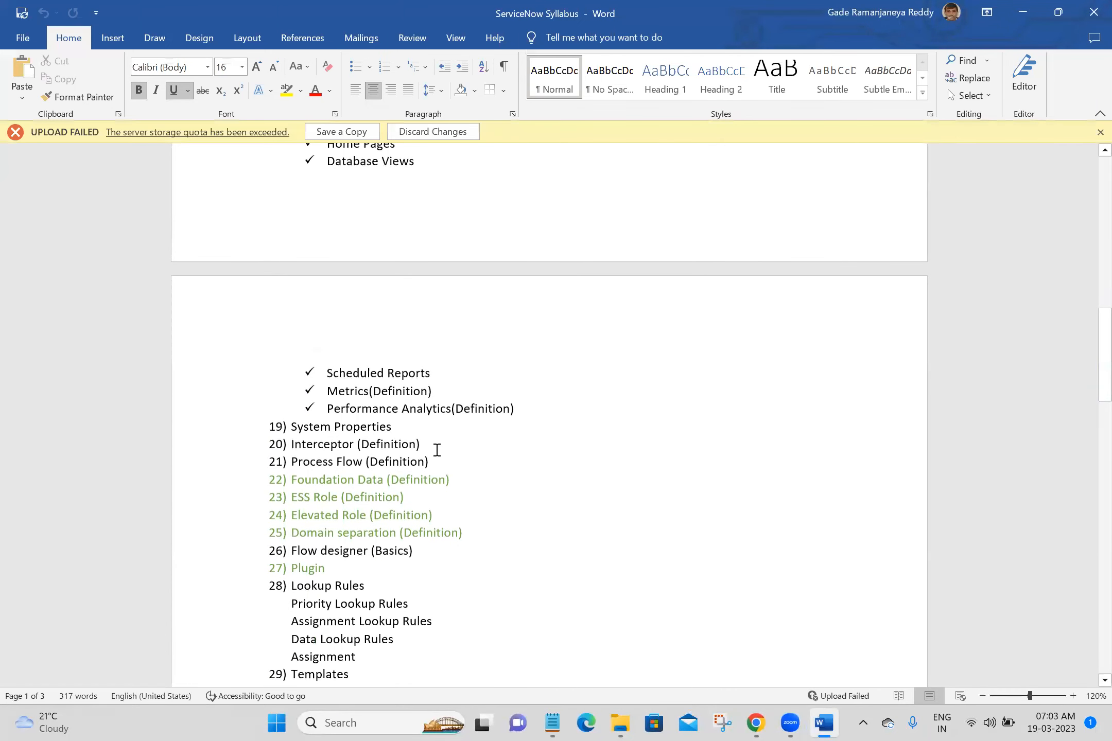
pyautogui.click(439, 451)
pyautogui.click(441, 463)
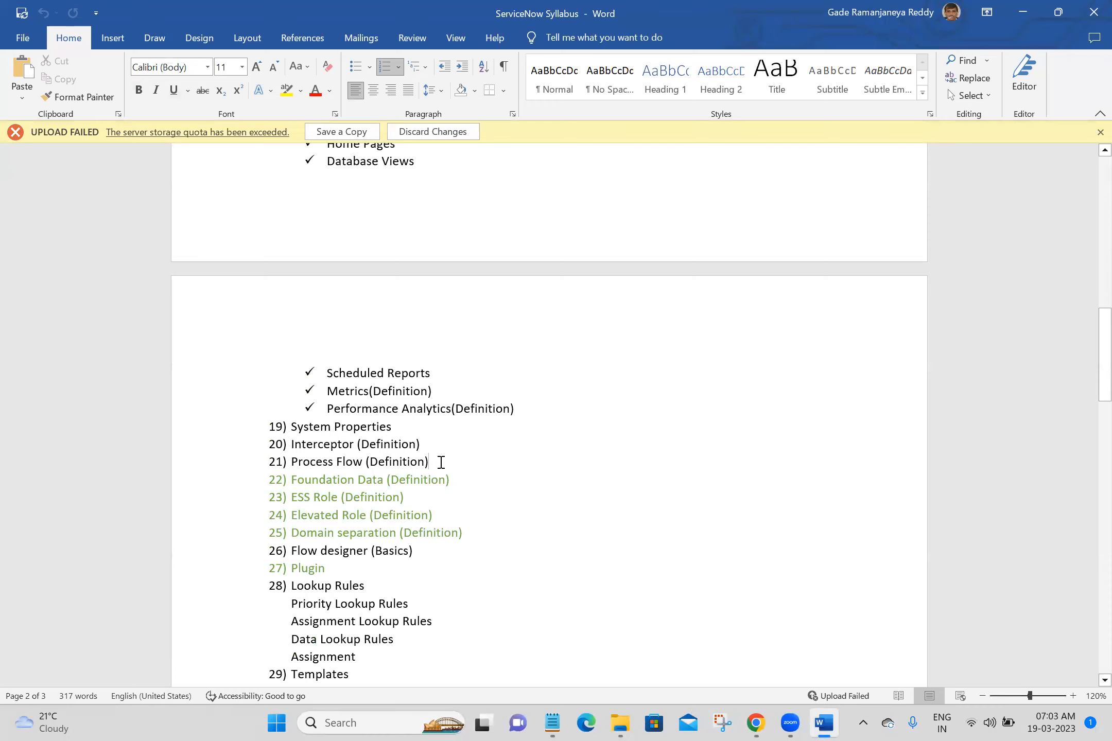
pyautogui.moveTo(441, 462); pyautogui.dragTo(284, 432)
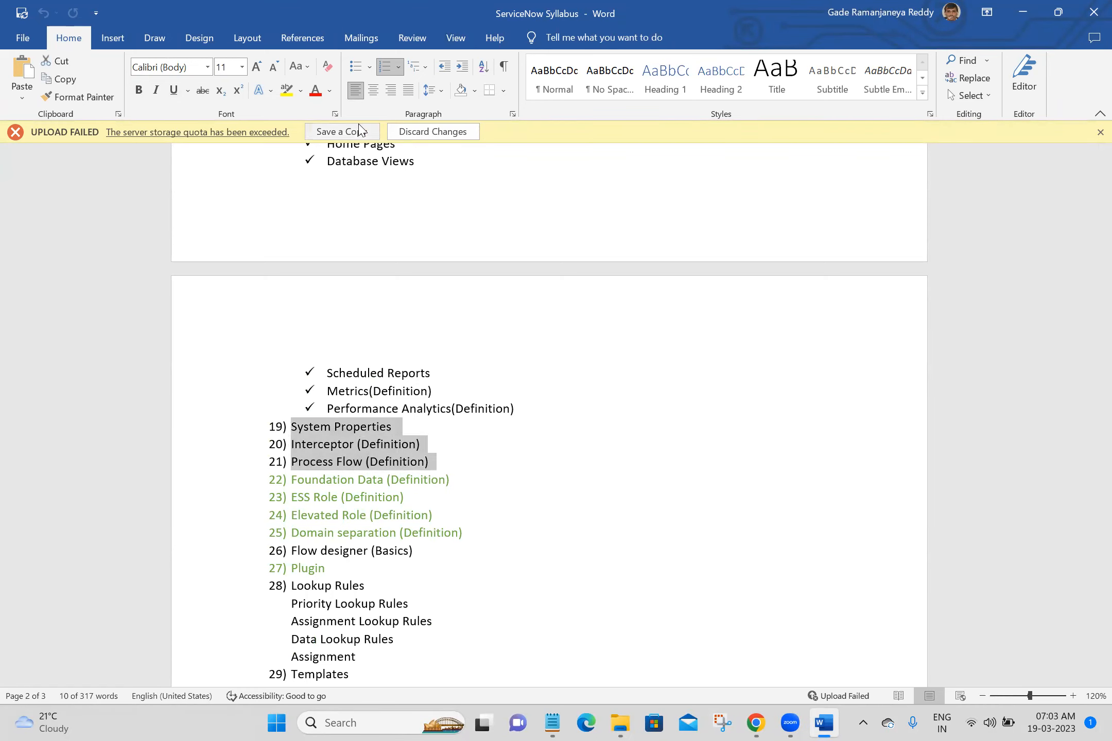
pyautogui.click(330, 91)
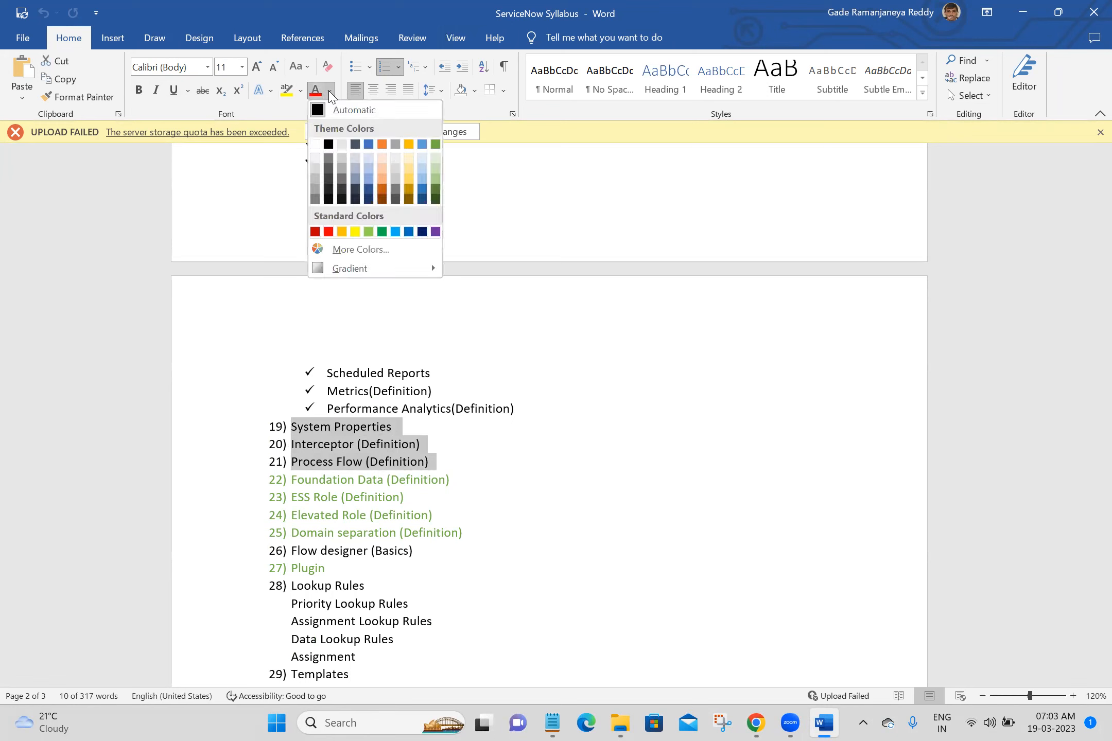
pyautogui.click(436, 145)
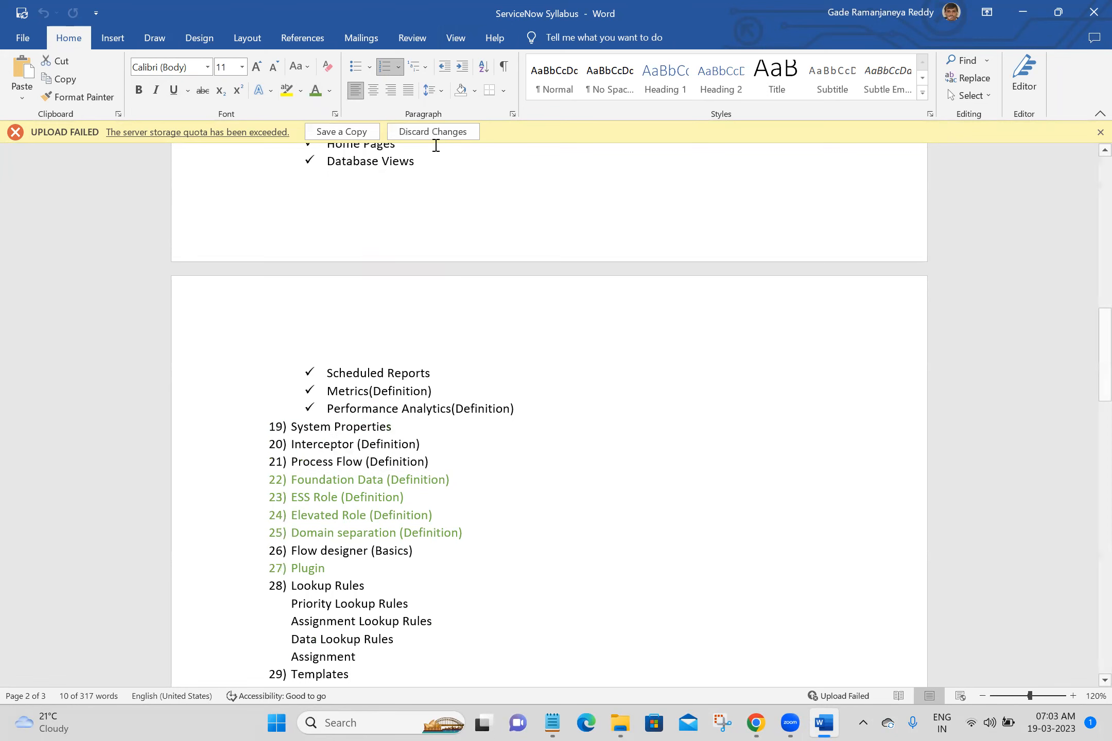
pyautogui.click(482, 556)
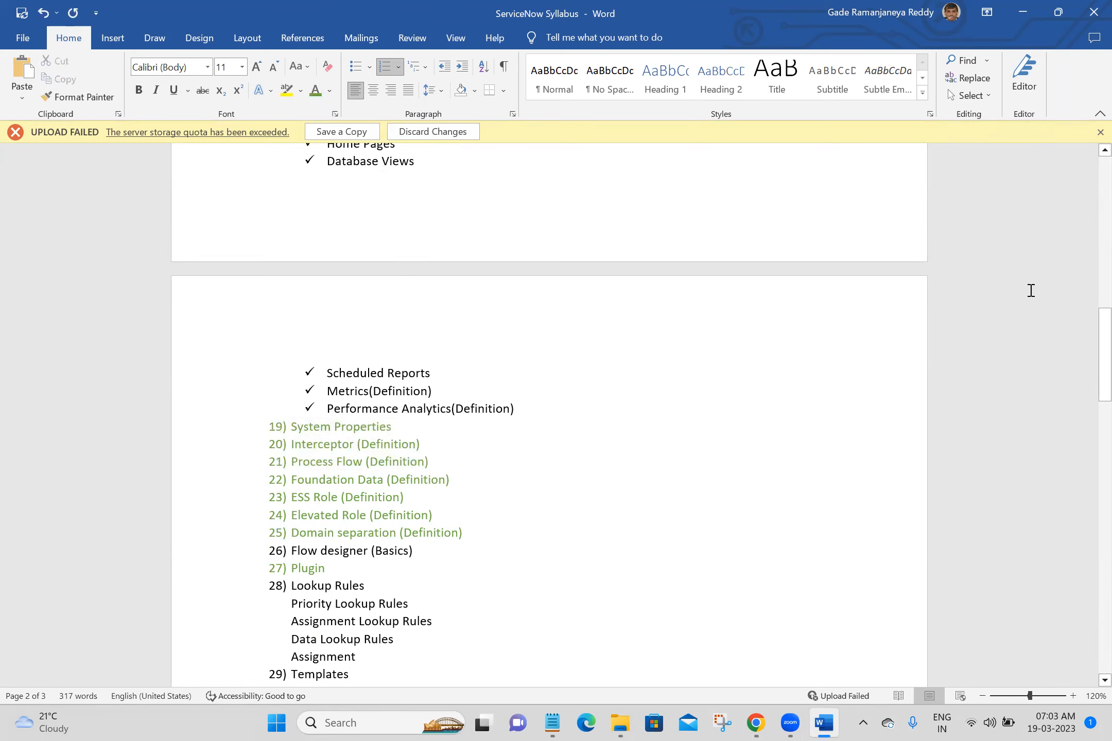
# Step: Apply the same green font color to syllabus items 28 to 30, from Lookup Rules through Metrics (Basics)
pyautogui.moveTo(1092, 340); pyautogui.dragTo(1093, 352)
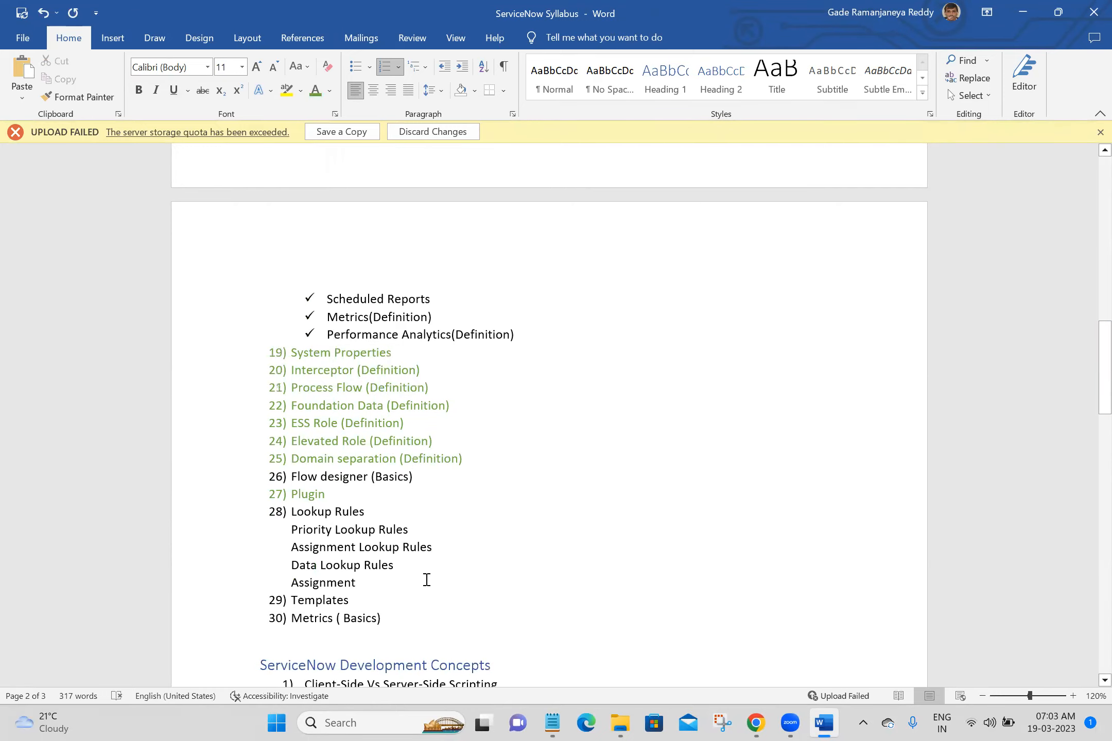
pyautogui.click(365, 582)
pyautogui.click(396, 620)
pyautogui.moveTo(397, 619); pyautogui.dragTo(288, 515)
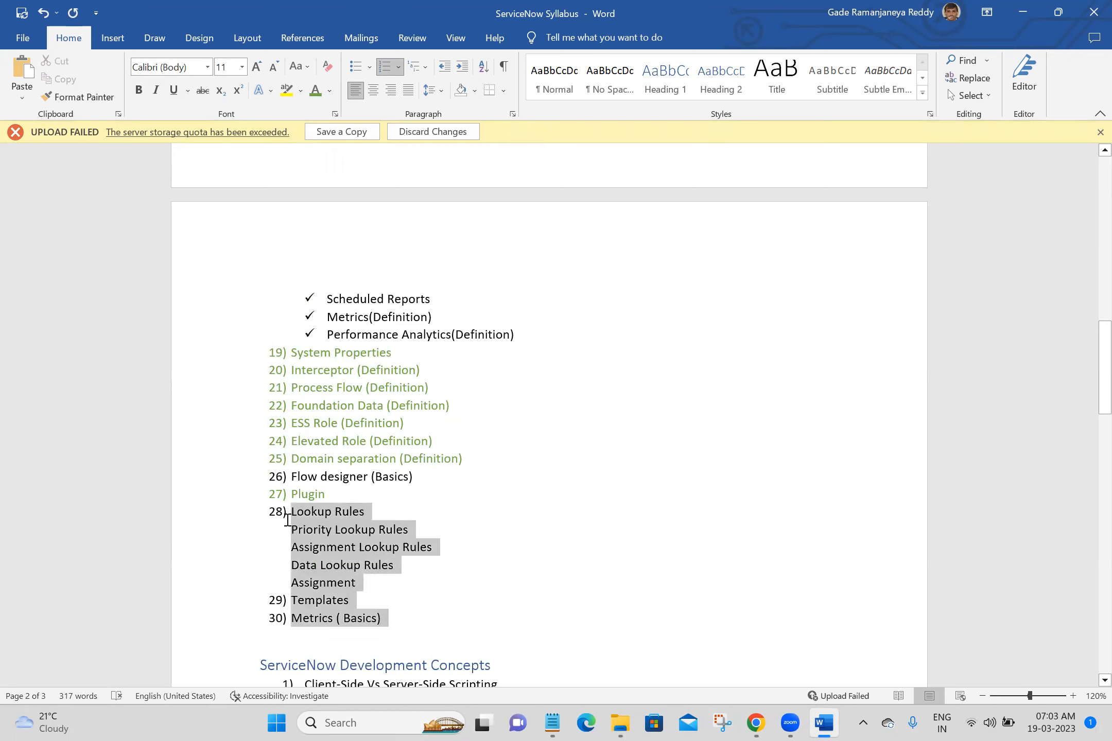
pyautogui.click(316, 90)
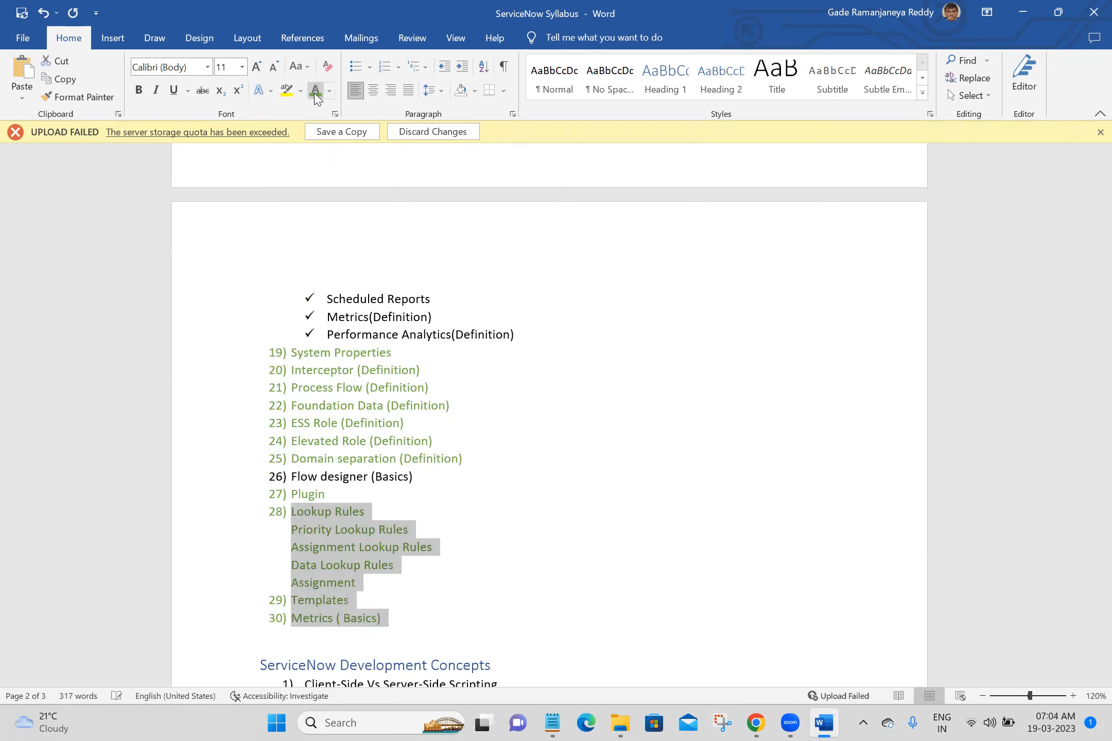
pyautogui.click(593, 345)
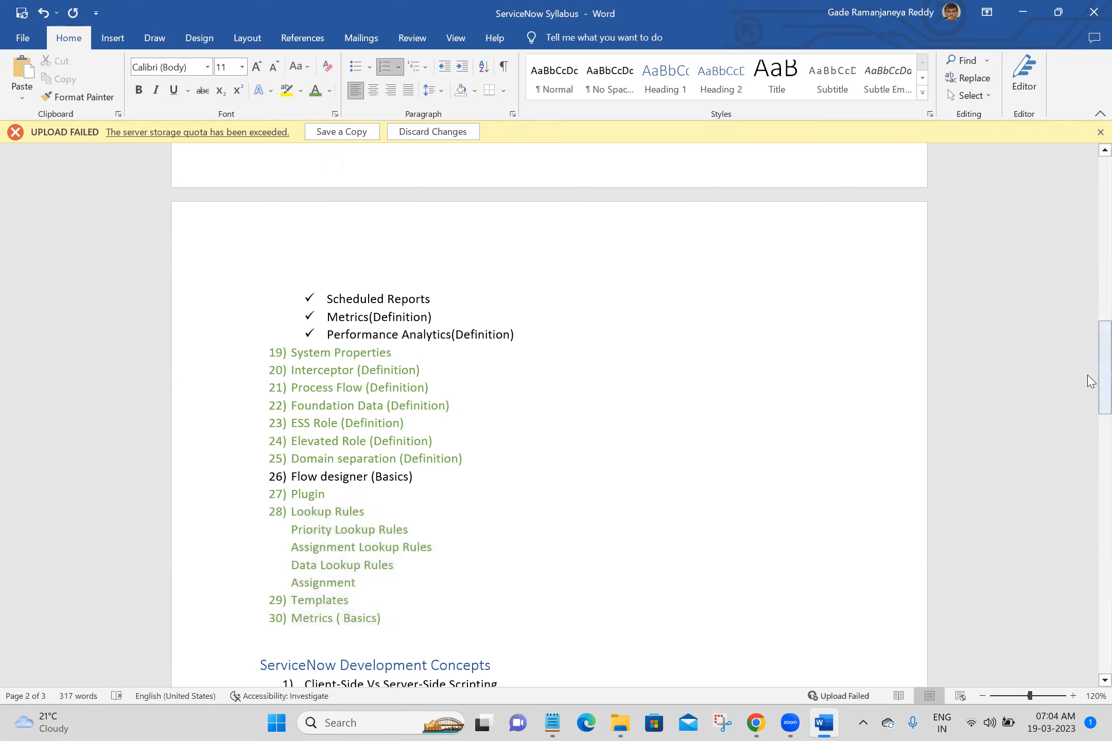
# Step: Close the ServiceNow Syllabus document and switch back to the Batch 18 notes in Notepad
pyautogui.click(1104, 379)
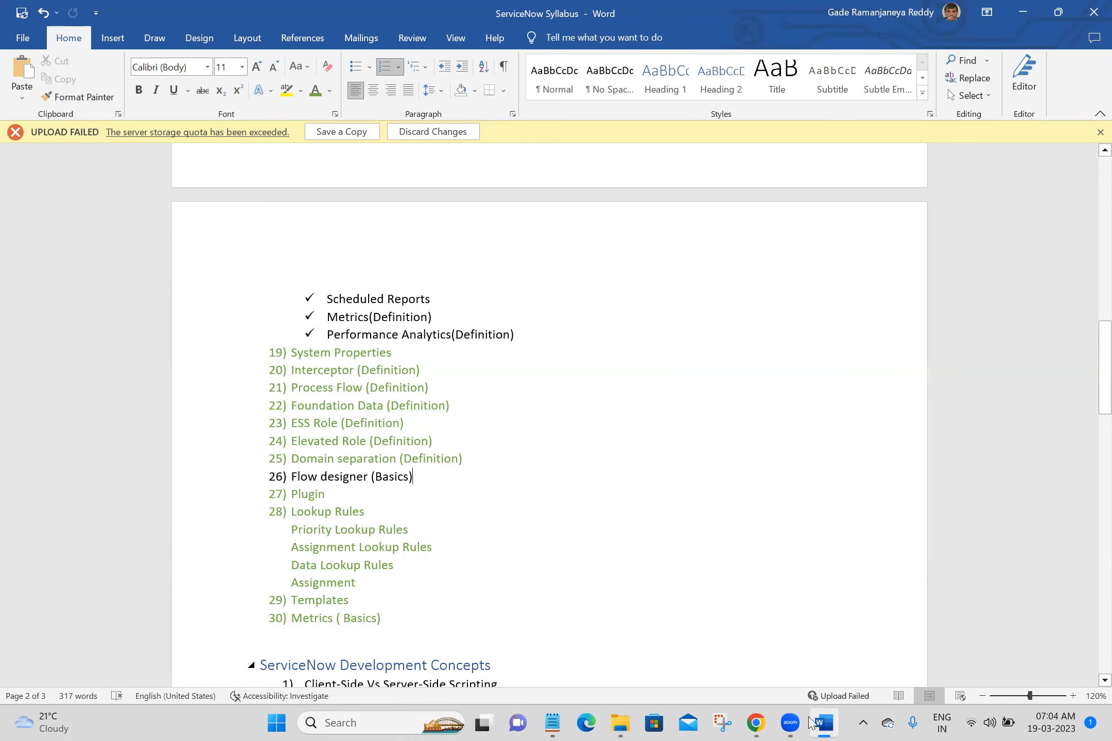
pyautogui.click(1092, 13)
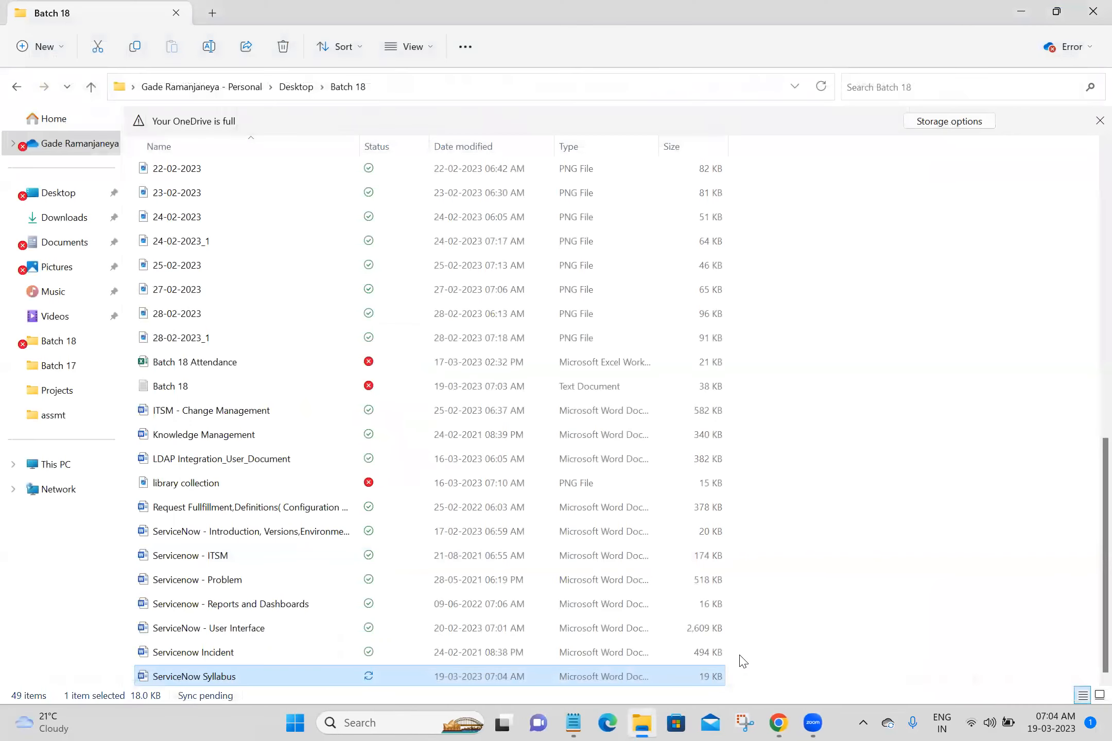
pyautogui.click(573, 723)
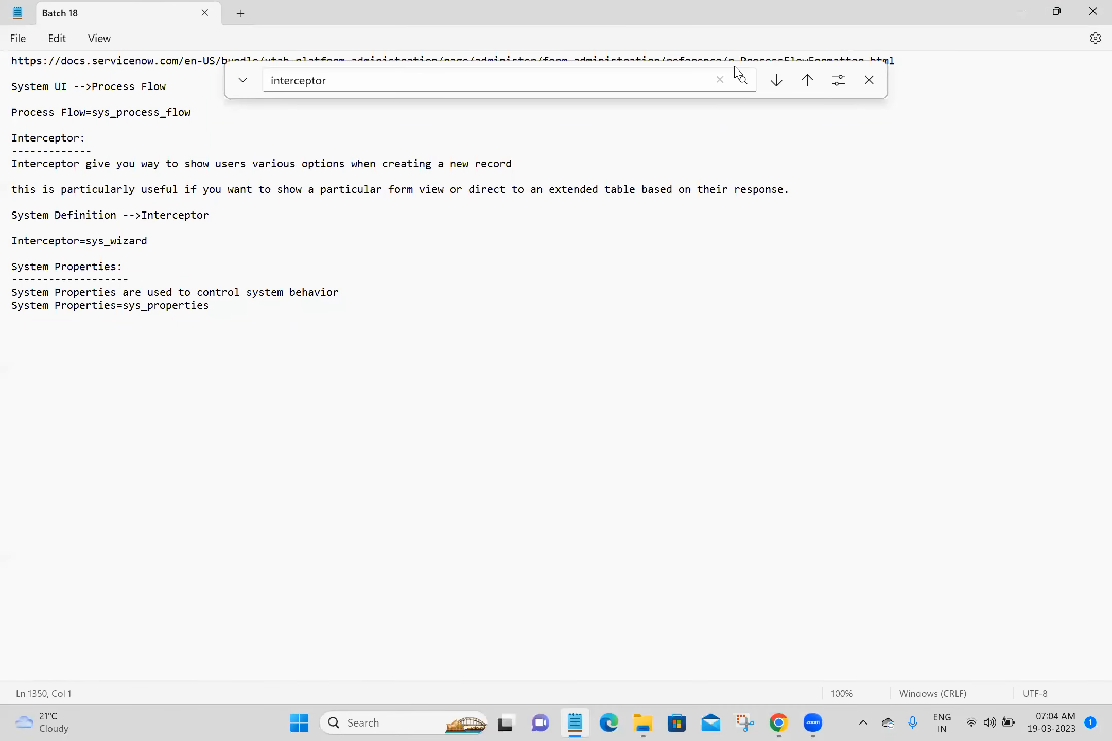
# Step: Close the search, add a "Flow Designer:" heading with a dashed underline below the System Properties notes, and save the file
pyautogui.click(869, 79)
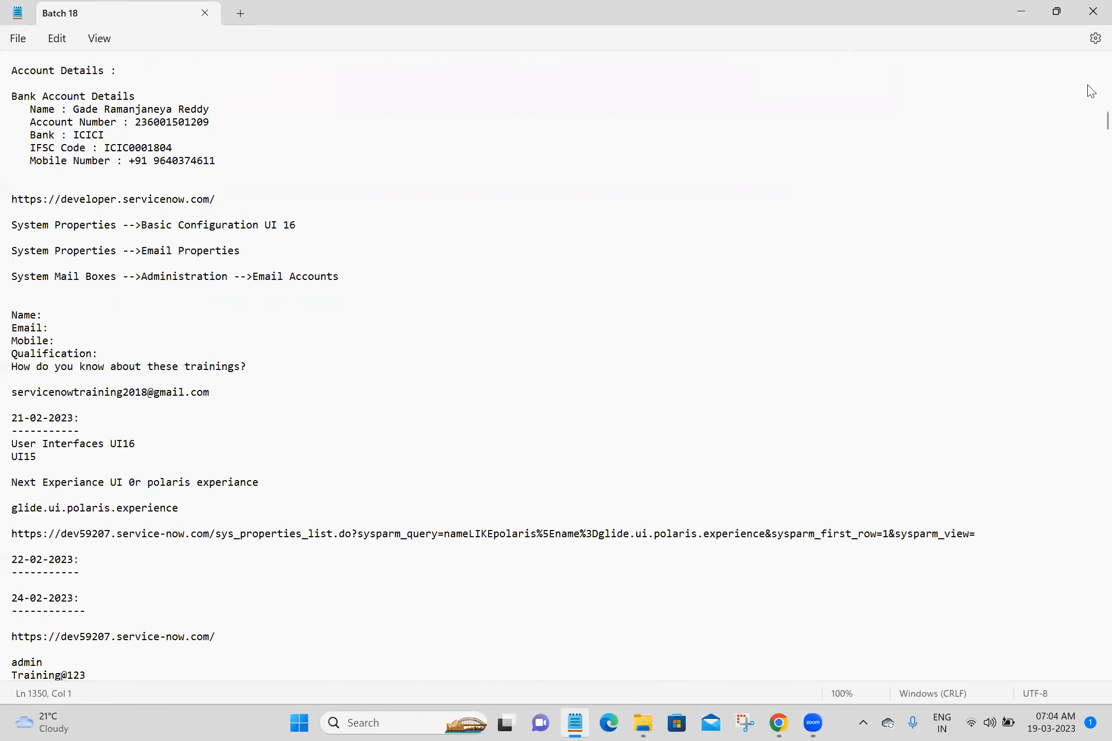
pyautogui.moveTo(1100, 116); pyautogui.dragTo(1092, 566)
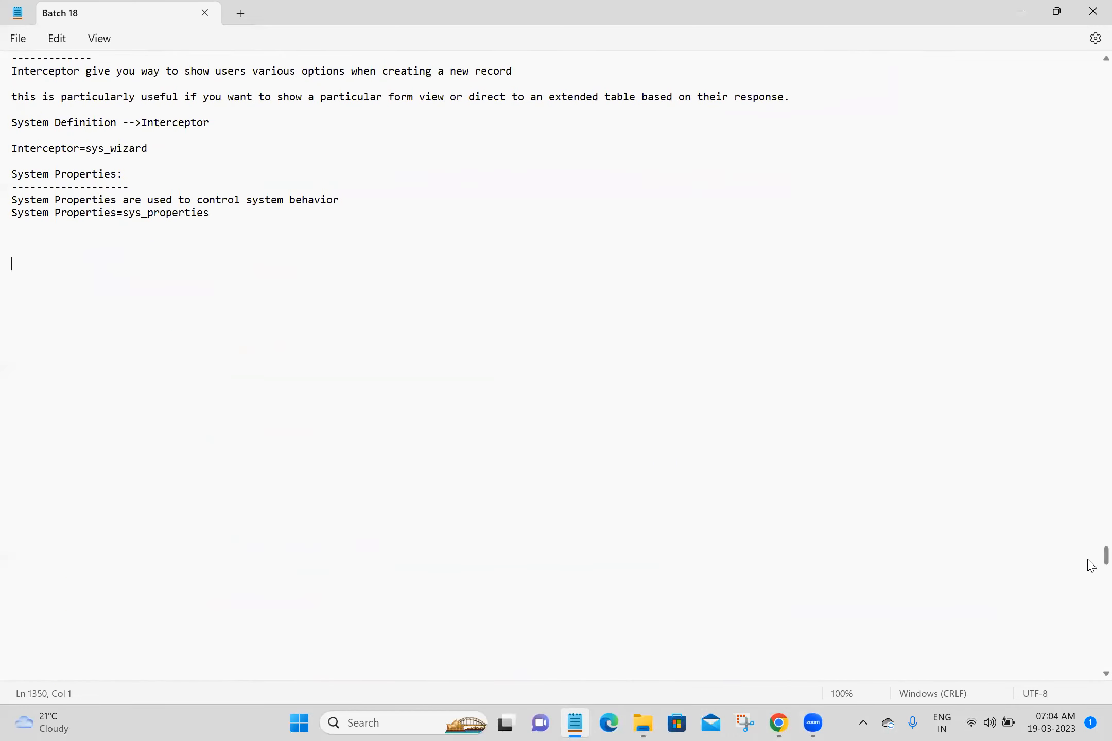
pyautogui.click(73, 240)
pyautogui.write('Flow Designer:')
pyautogui.press('Return')
pyautogui.write('-----------')
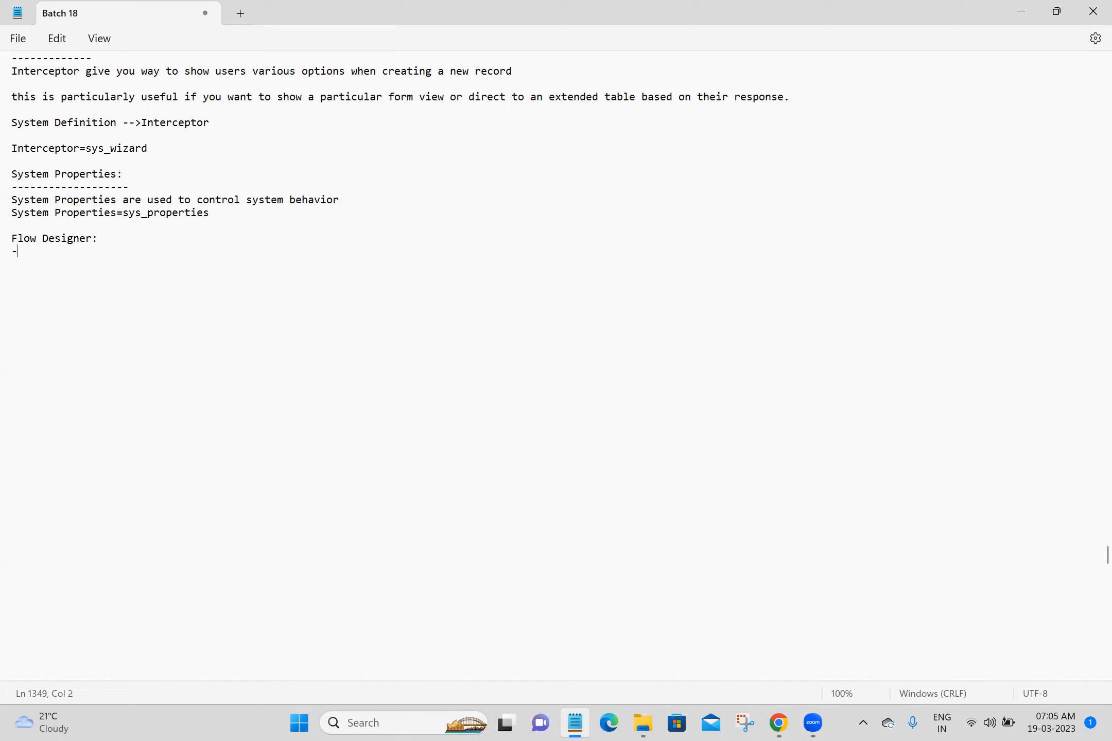
pyautogui.write('----')
pyautogui.press('Return')
pyautogui.hotkey('ctrl', 's')
# Step: Switch to Chrome and close all tabs to the right of the ServiceNow Home tab
pyautogui.click(780, 723)
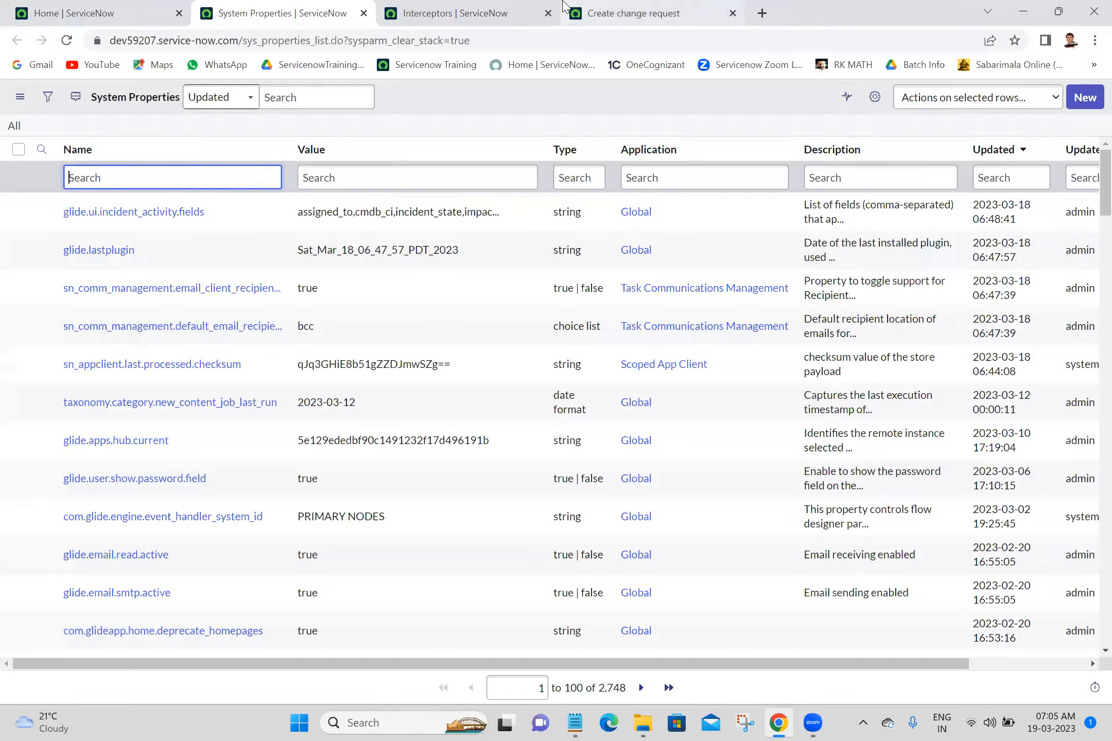
pyautogui.click(90, 10)
pyautogui.rightClick(90, 11)
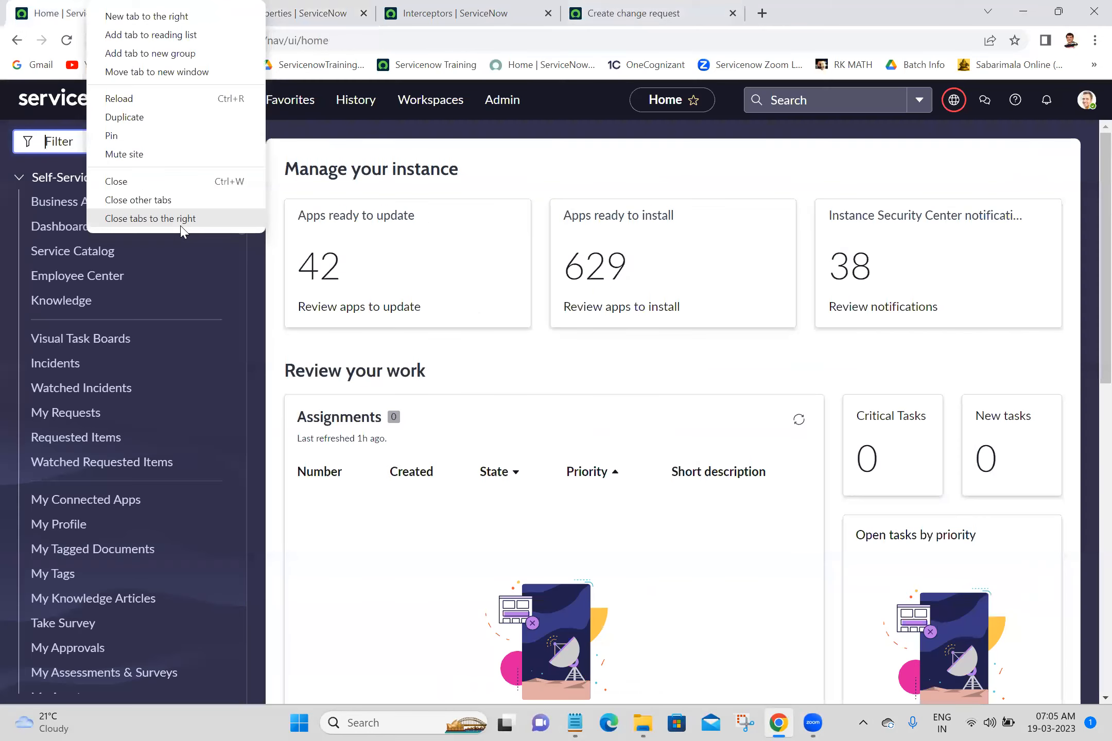
pyautogui.click(129, 224)
# Step: Search Google for "flow designer in servicenow" and open the ServiceNow docs result for Flow Designer in a new tab
pyautogui.click(209, 13)
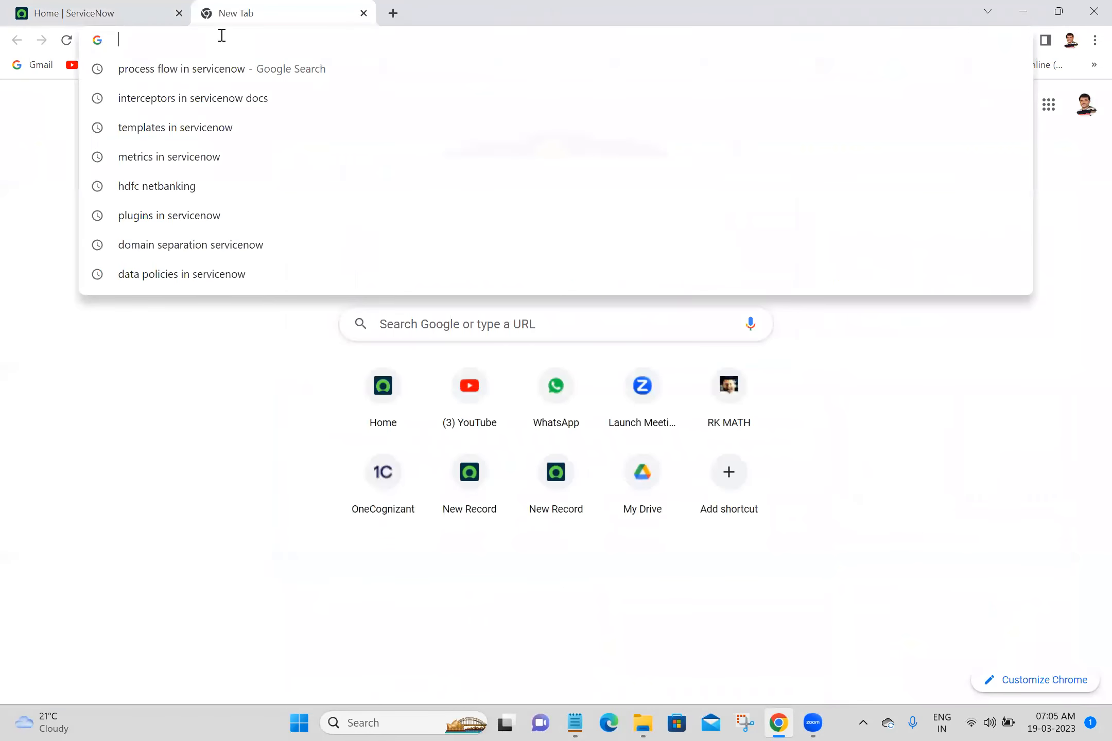
pyautogui.write('flow designer')
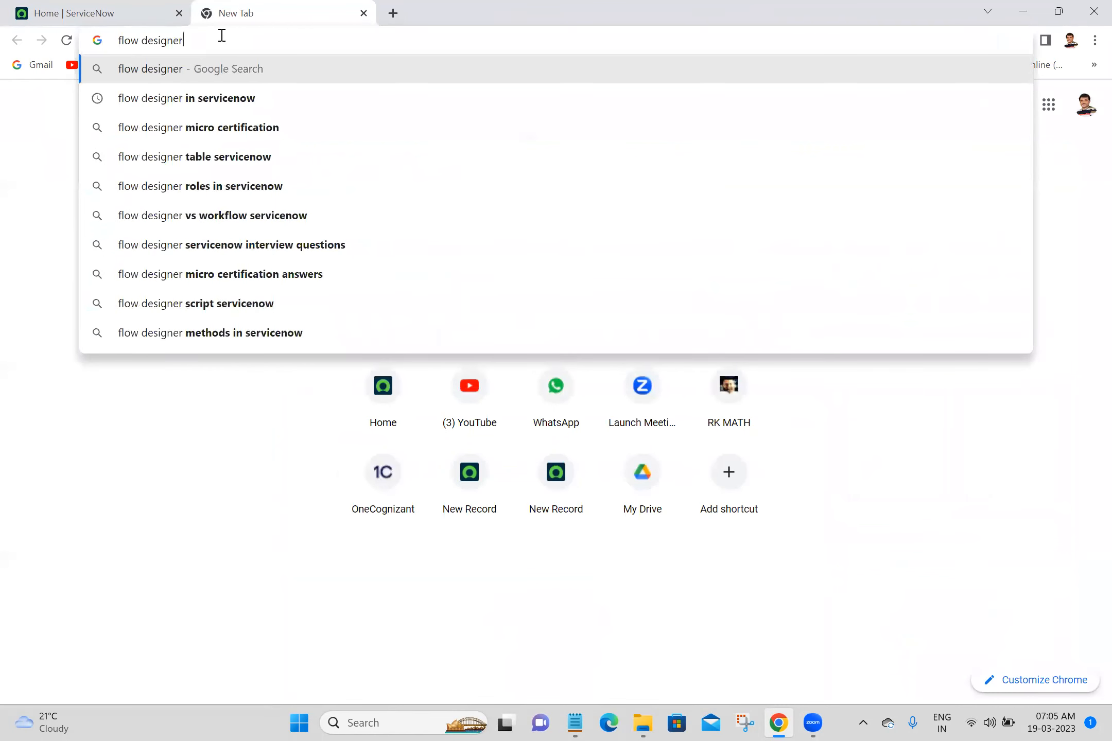
pyautogui.click(241, 103)
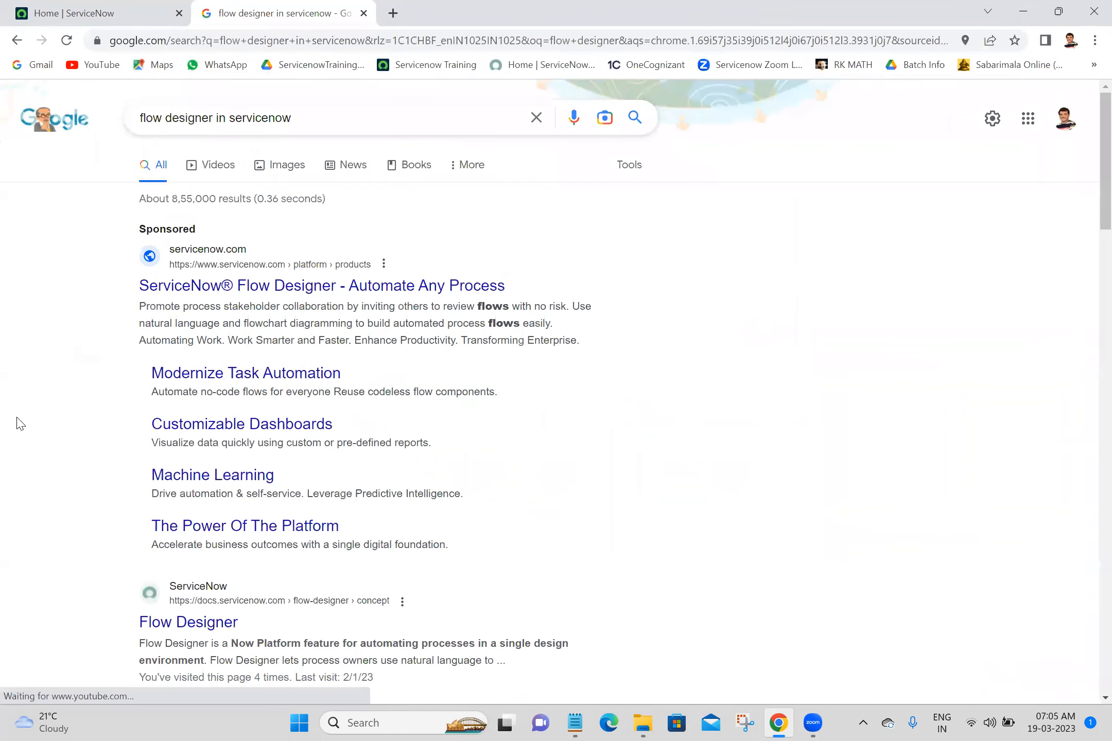
pyautogui.moveTo(1106, 210); pyautogui.dragTo(1106, 280)
pyautogui.keyDown('ctrl'); pyautogui.click(190, 280); pyautogui.keyUp('ctrl')
pyautogui.scroll(-2, 1092, 287)
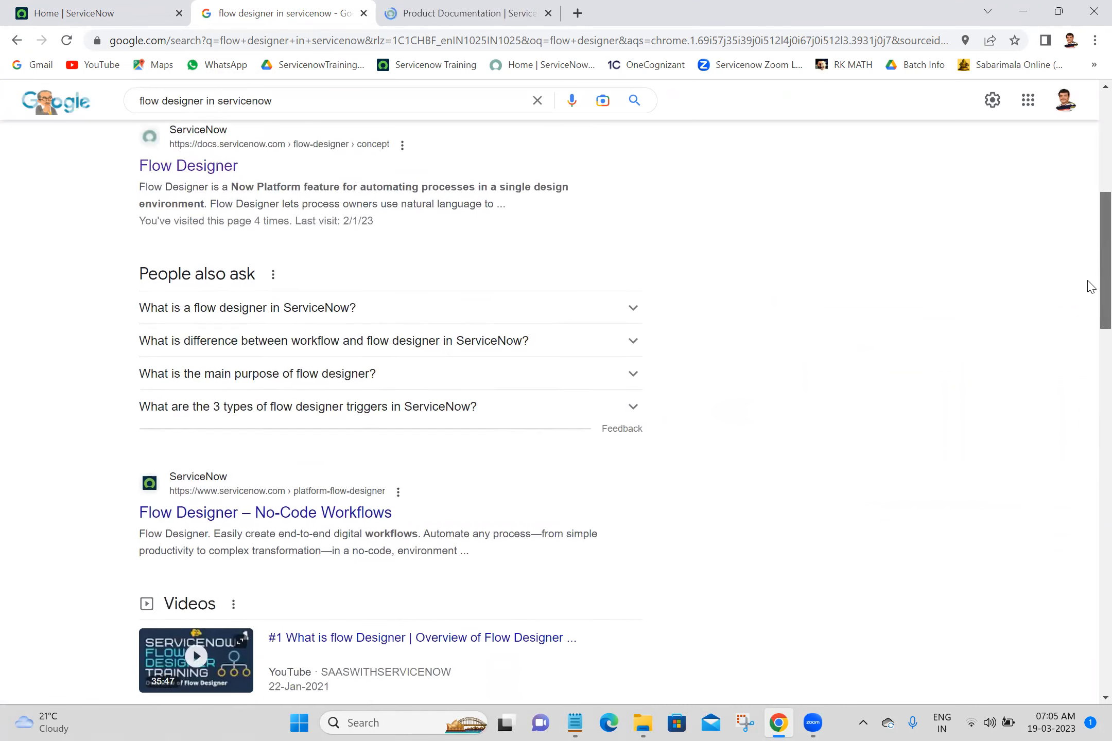
# Step: View the opened documentation page, dismiss its login prompt and search the page for "flow"
pyautogui.click(513, 7)
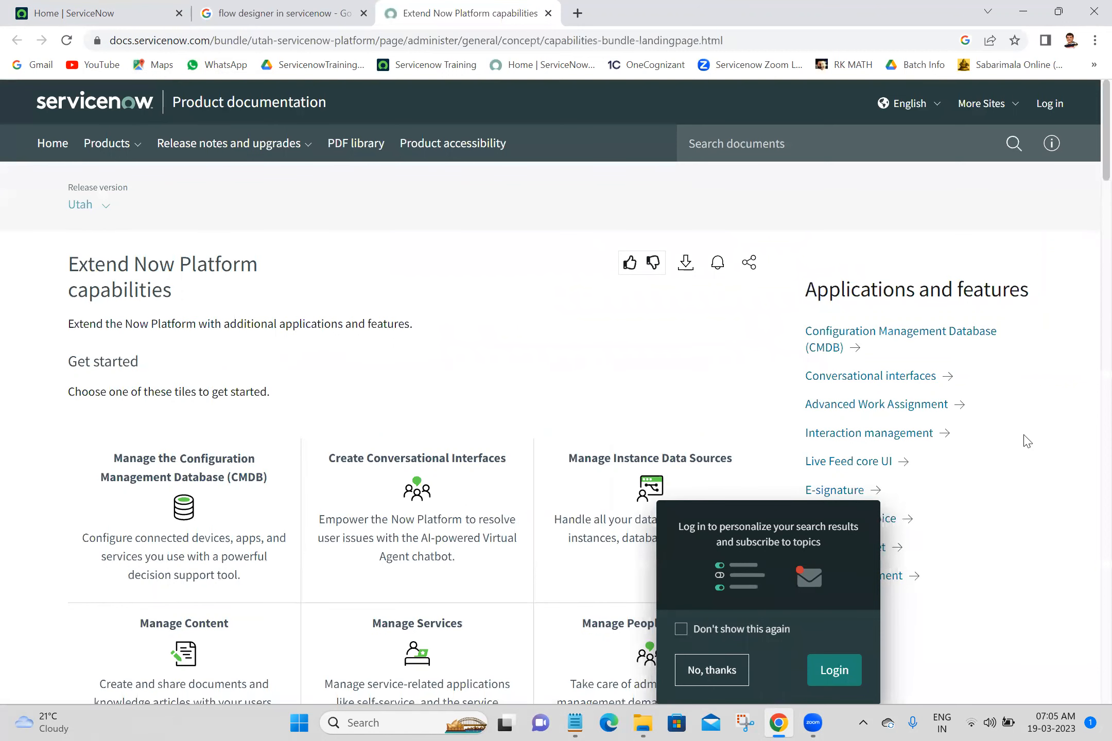
pyautogui.click(710, 671)
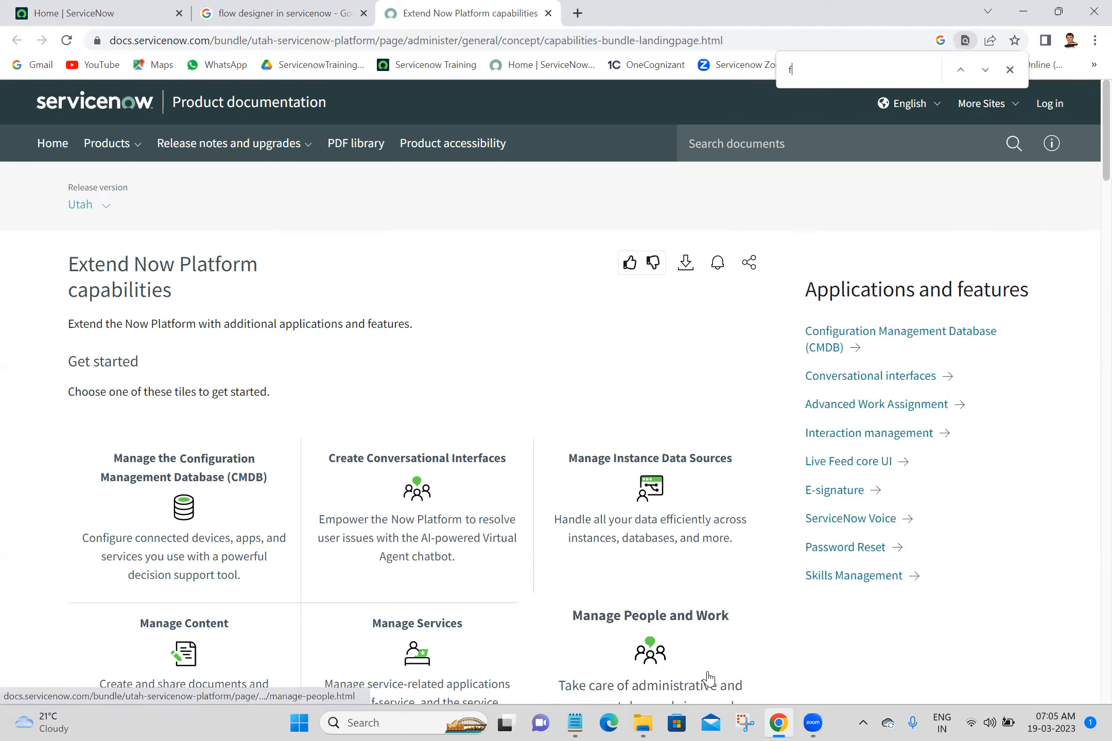
pyautogui.write('flow')
pyautogui.press('BackSpace')
pyautogui.press('BackSpace')
pyautogui.press('BackSpace')
pyautogui.press('BackSpace')
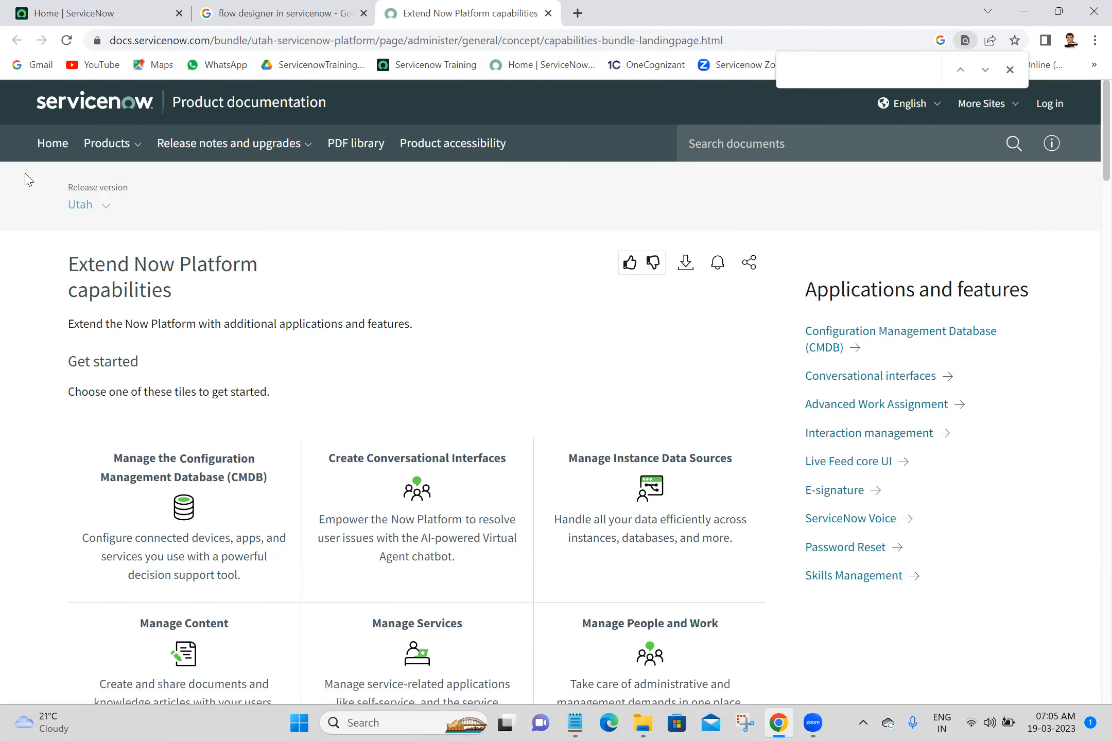
# Step: Load the Quebec flow-designer.html documentation URL from the notes in a new tab, close the earlier documentation tab and look through the page
pyautogui.click(229, 13)
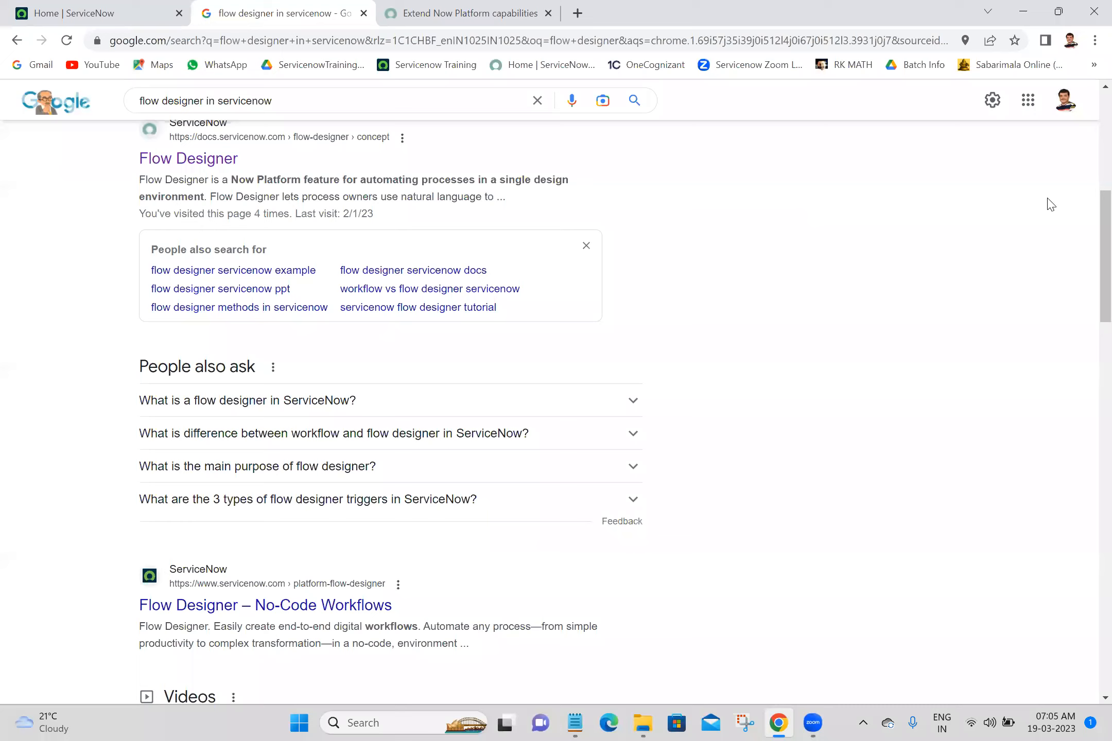
pyautogui.moveTo(1090, 210)
pyautogui.mouseDown()
pyautogui.moveTo(1090, 232)
pyautogui.moveTo(1088, 212)
pyautogui.mouseUp()
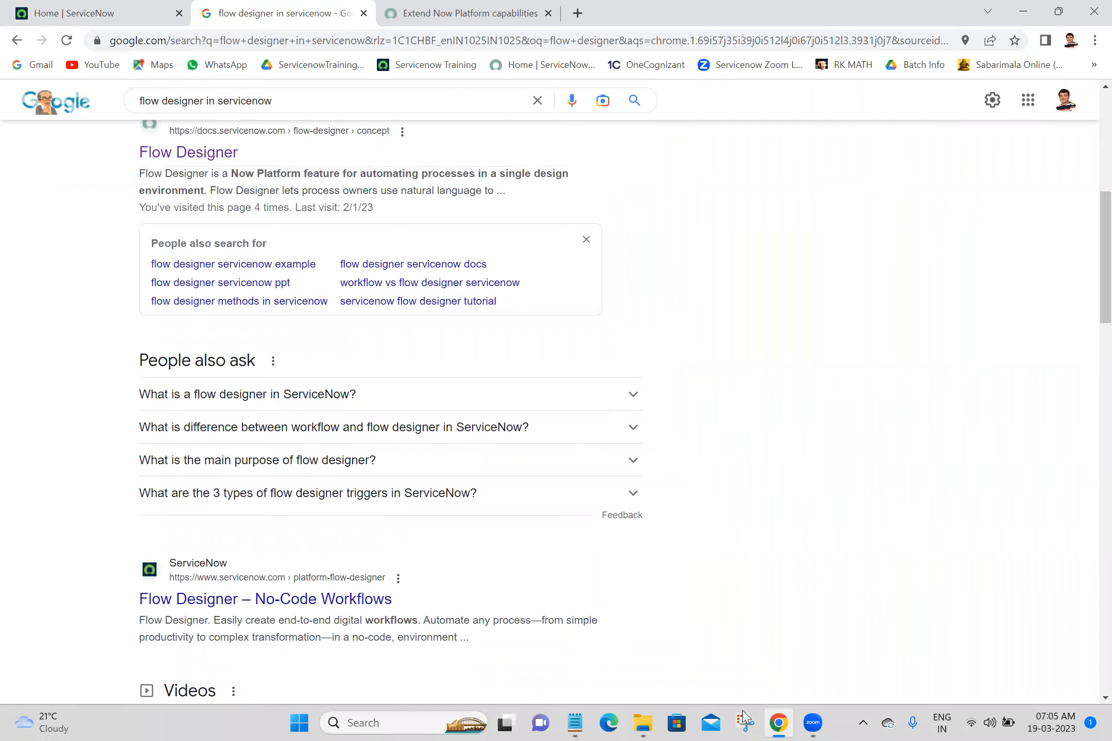
pyautogui.hotkey('alt', 'Tab')
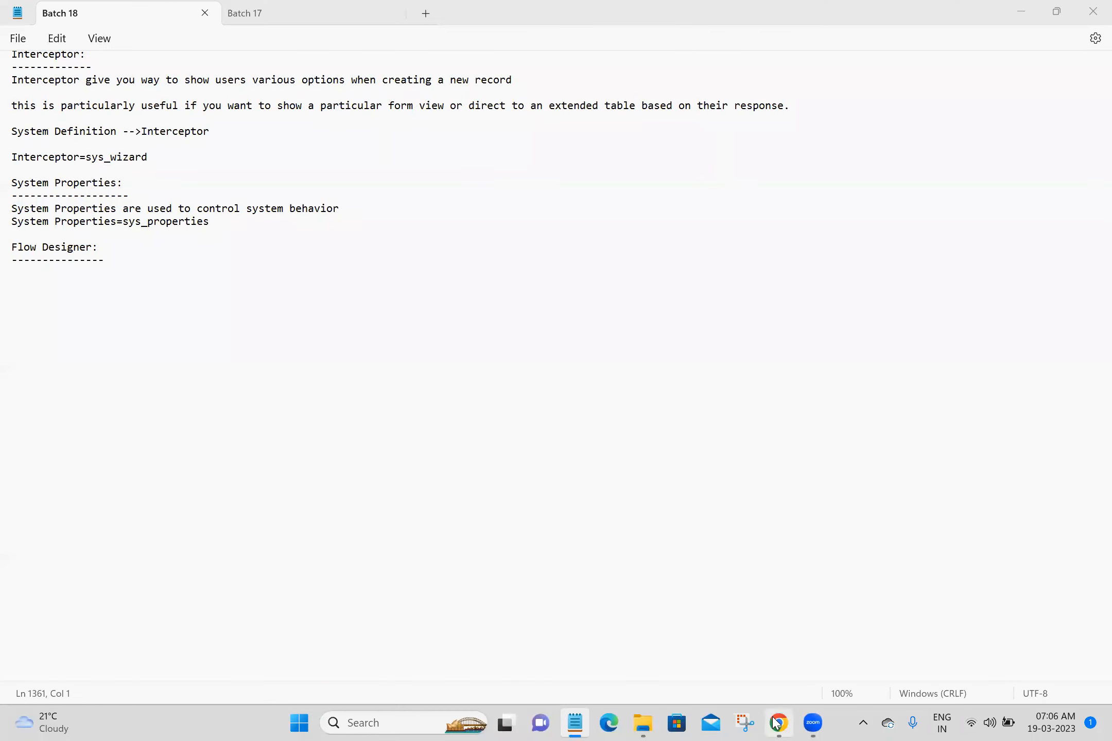
pyautogui.hotkey('alt', 'Tab')
pyautogui.hotkey('ctrl', 't')
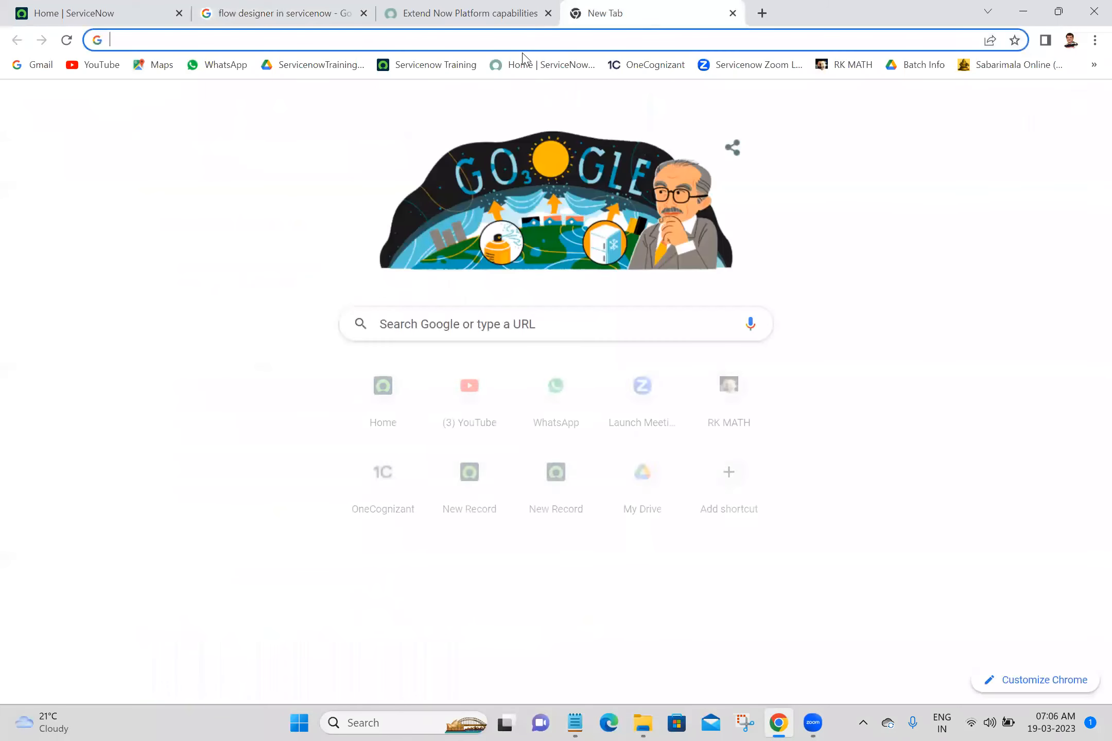
pyautogui.click(525, 41)
pyautogui.write('https://docs.servicenow.com/bundle/utah-servicenow-platform/page/administer/flow-designer/concept/flow-designer.html')
pyautogui.press('Return')
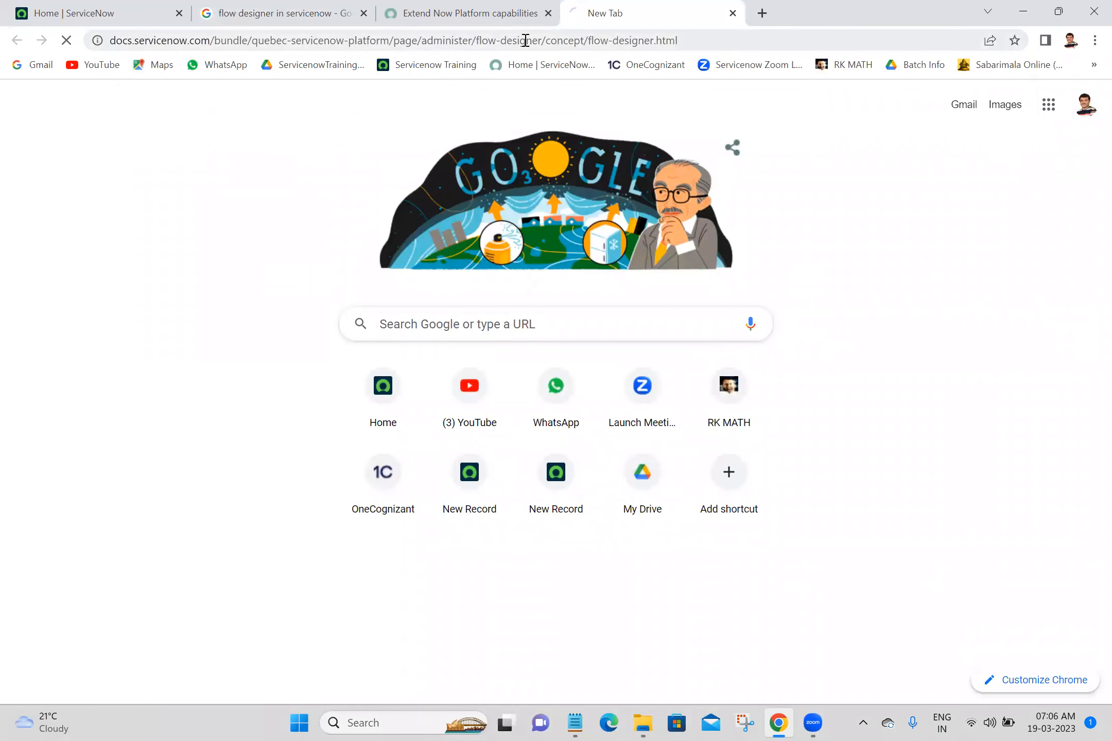
pyautogui.click(548, 13)
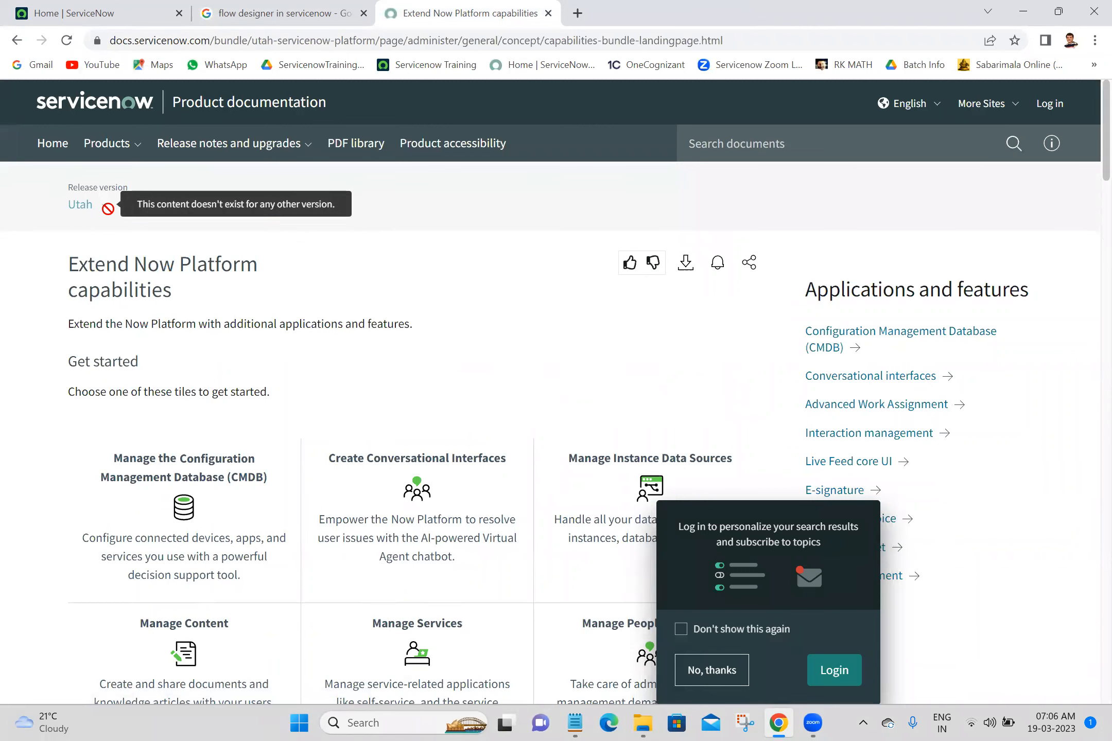
pyautogui.scroll(-7, 1088, 405)
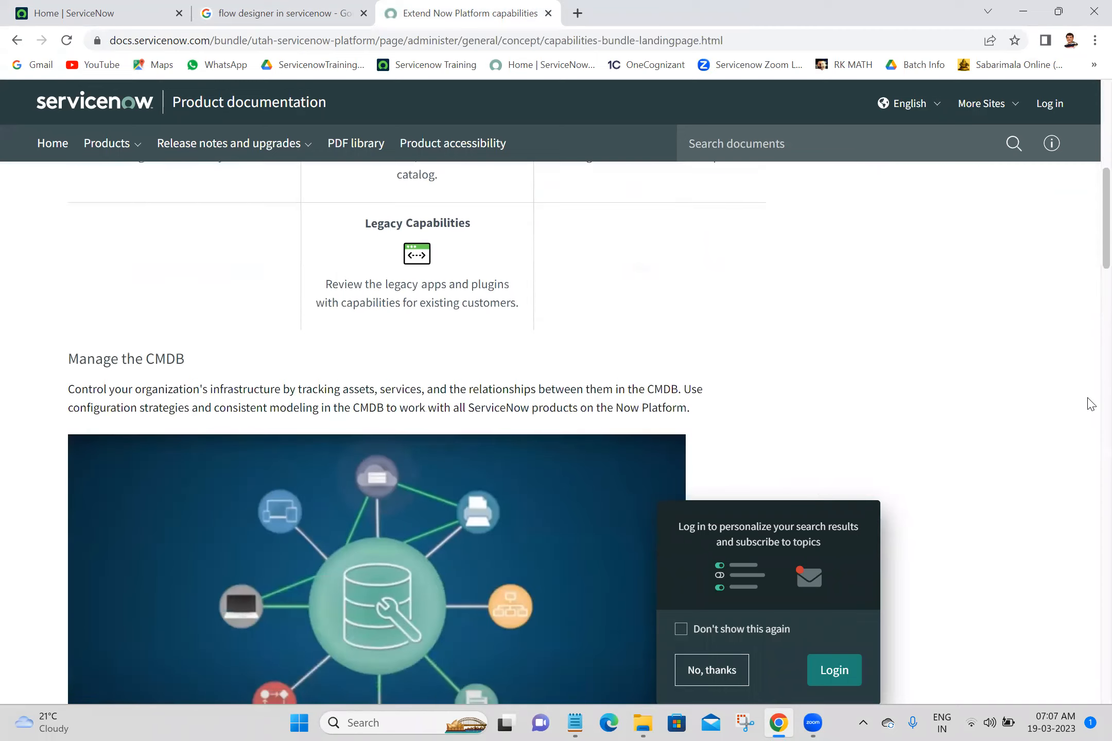
pyautogui.scroll(-15, 1090, 404)
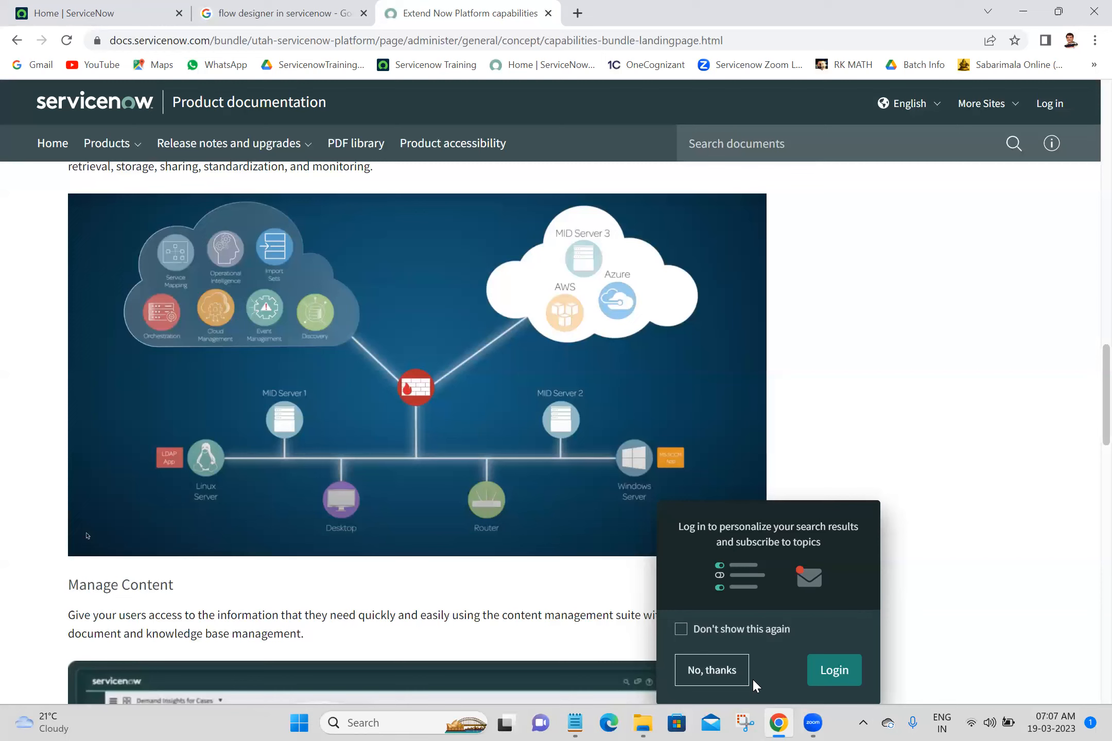
# Step: Switch to the Batch 18 notes in Notepad and review the Flow Designer definition, its documentation and video links, and the components
pyautogui.hotkey('alt', 'Tab')
pyautogui.click(775, 424)
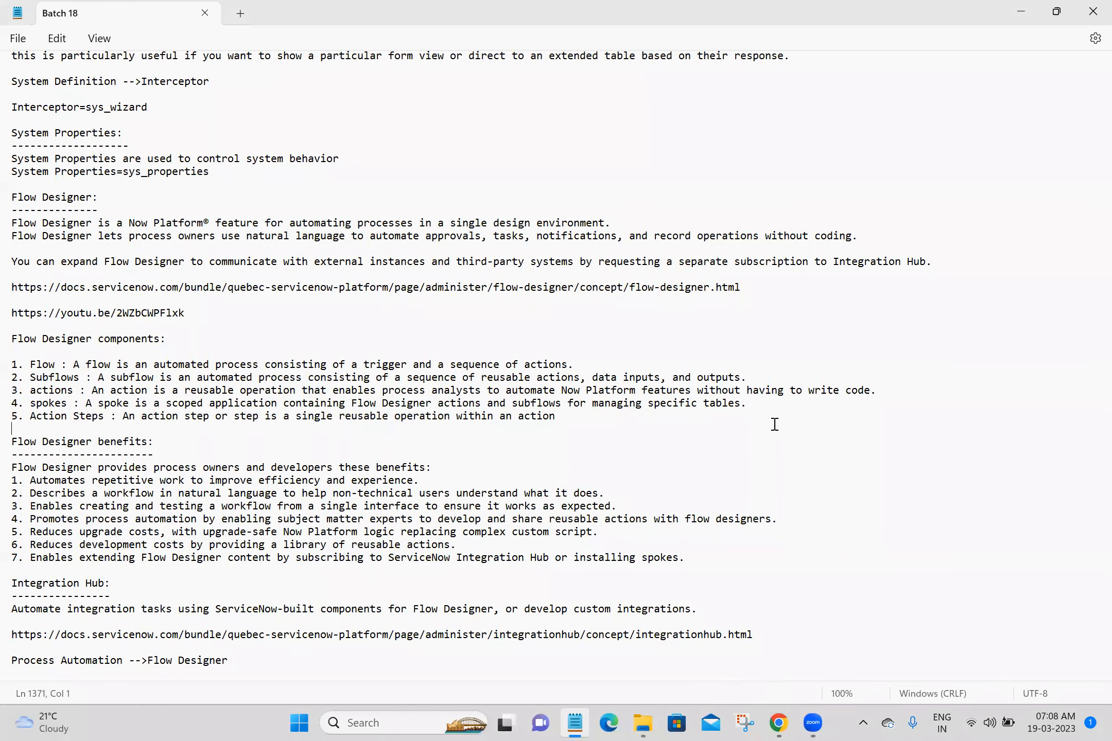
pyautogui.click(238, 205)
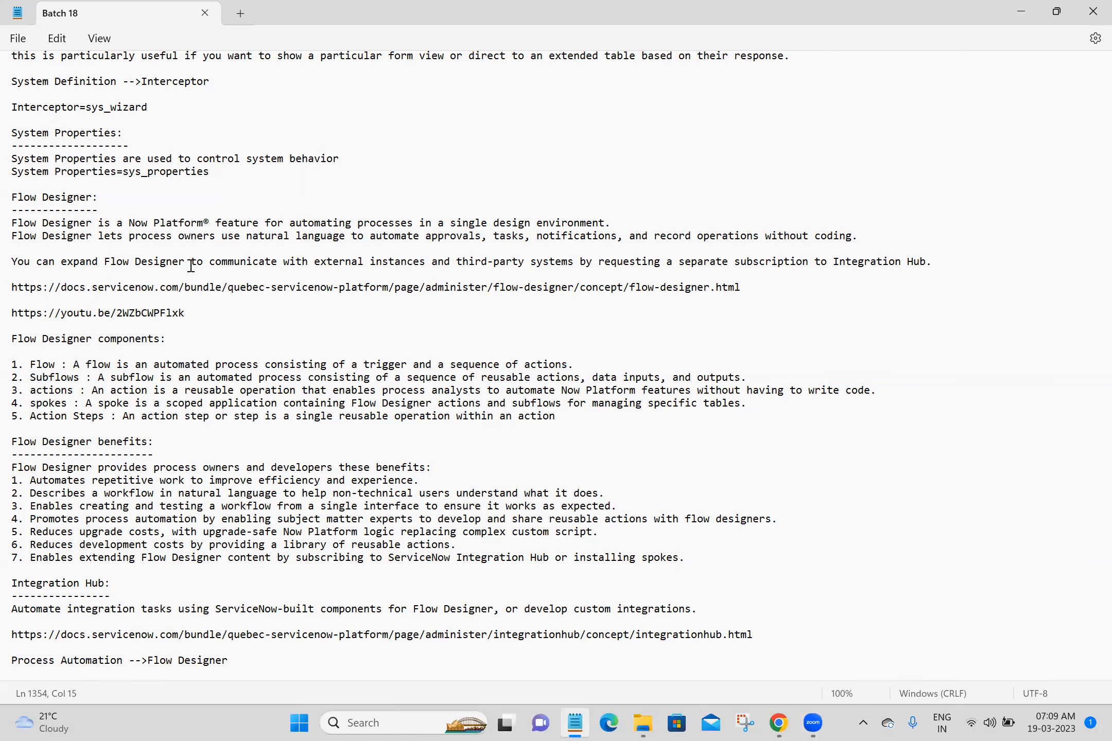
pyautogui.tripleClick(190, 313)
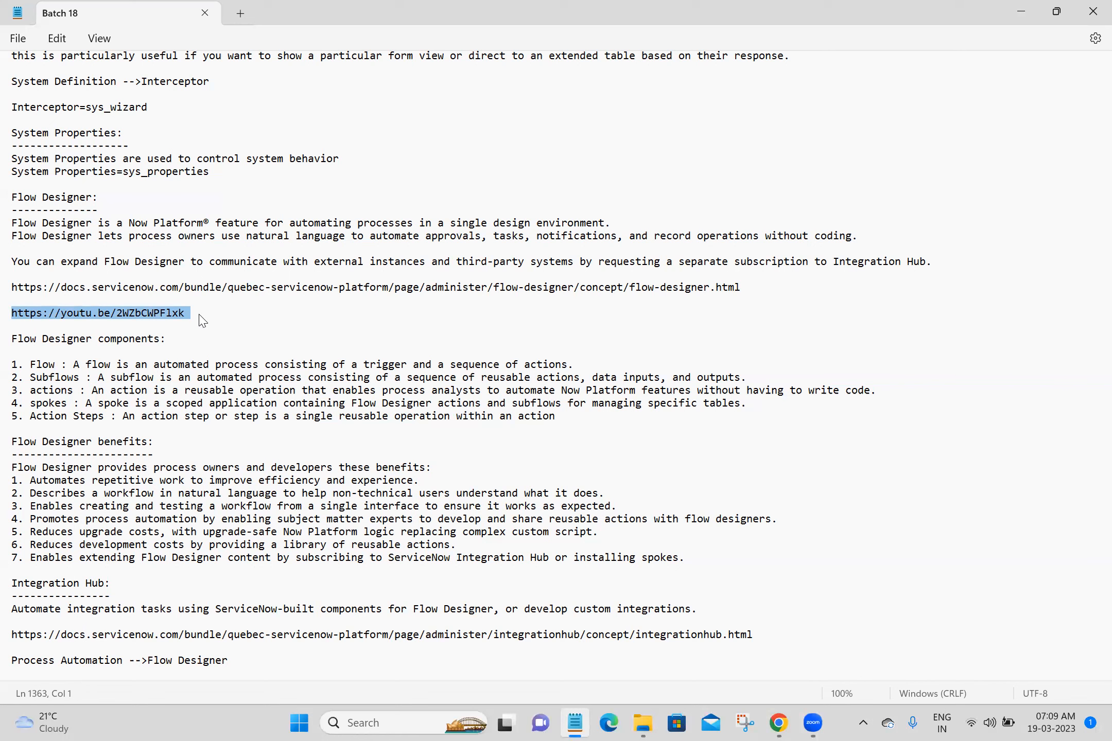
pyautogui.click(283, 278)
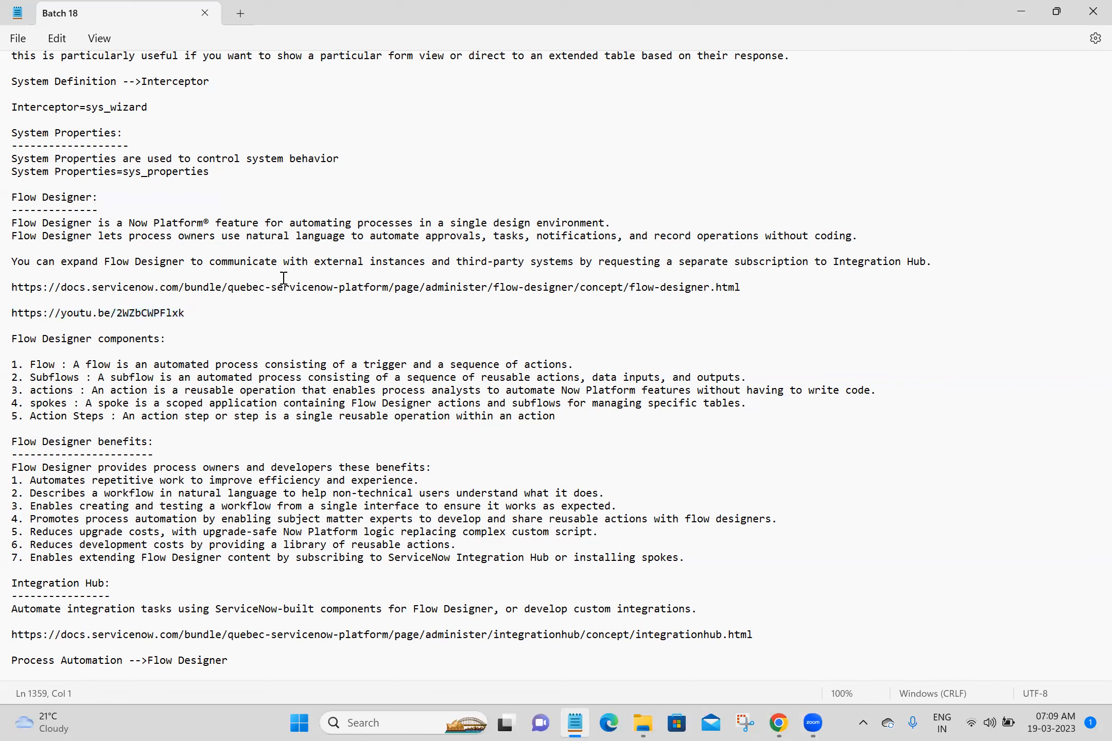
pyautogui.doubleClick(290, 290)
pyautogui.click(289, 290)
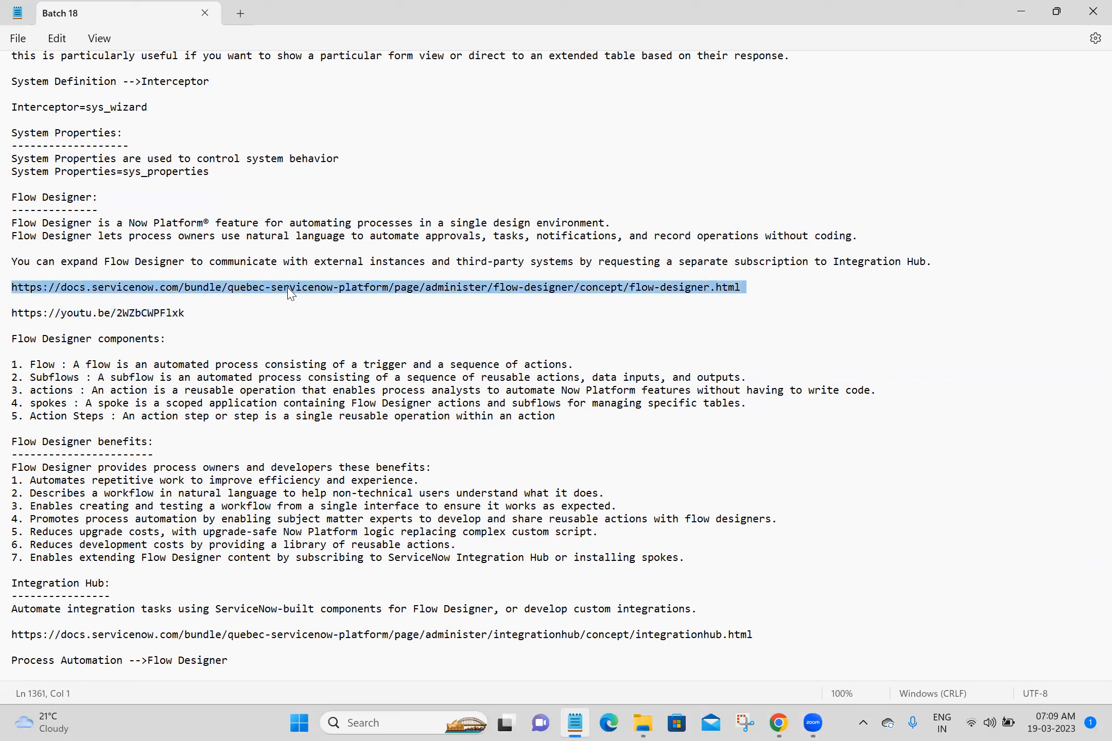
pyautogui.click(294, 315)
pyautogui.click(265, 341)
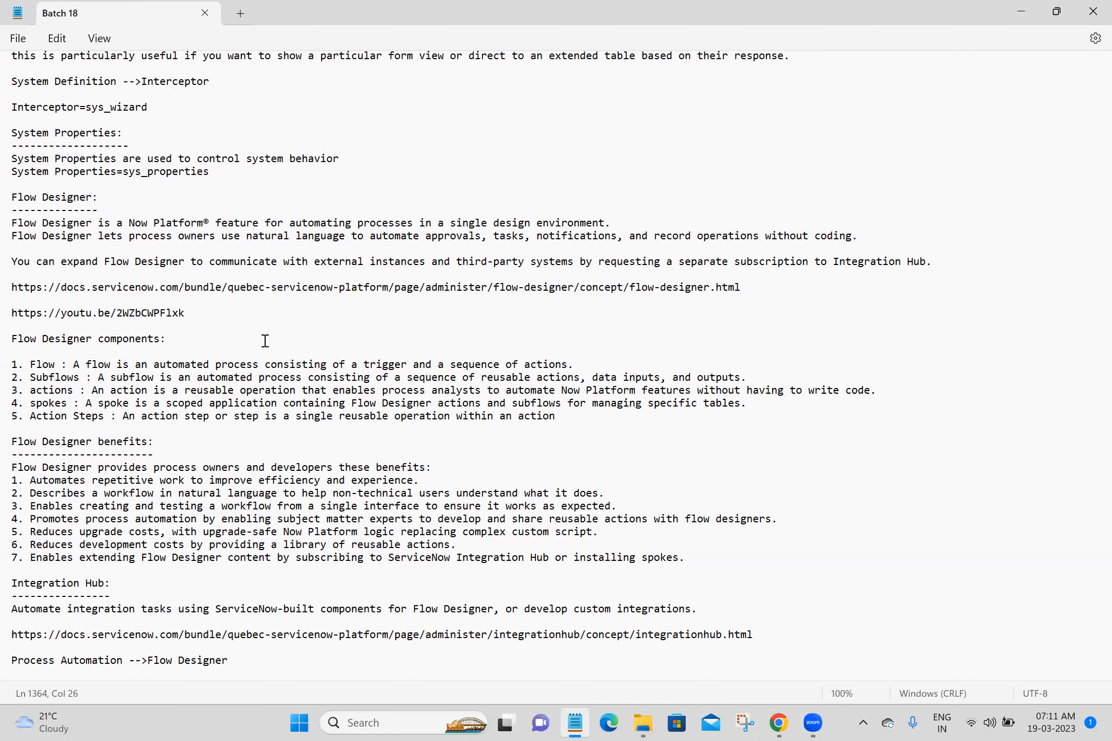
# Step: Read through the Flow Designer benefits list and on to the Integration Hub section of the notes
pyautogui.click(31, 494)
pyautogui.click(26, 505)
pyautogui.click(25, 518)
pyautogui.click(30, 541)
pyautogui.click(34, 549)
pyautogui.press('Down')
pyautogui.press('Down')
pyautogui.press('Down')
pyautogui.press('Down')
pyautogui.press('Down')
pyautogui.press('Down')
pyautogui.press('Down')
pyautogui.press('Down')
pyautogui.press('Down')
pyautogui.press('Down')
pyautogui.press('Down')
pyautogui.press('Down')
pyautogui.press('Down')
pyautogui.press('Down')
pyautogui.press('Down')
pyautogui.press('Down')
pyautogui.press('Down')
pyautogui.press('Down')
pyautogui.press('Down')
pyautogui.press('Down')
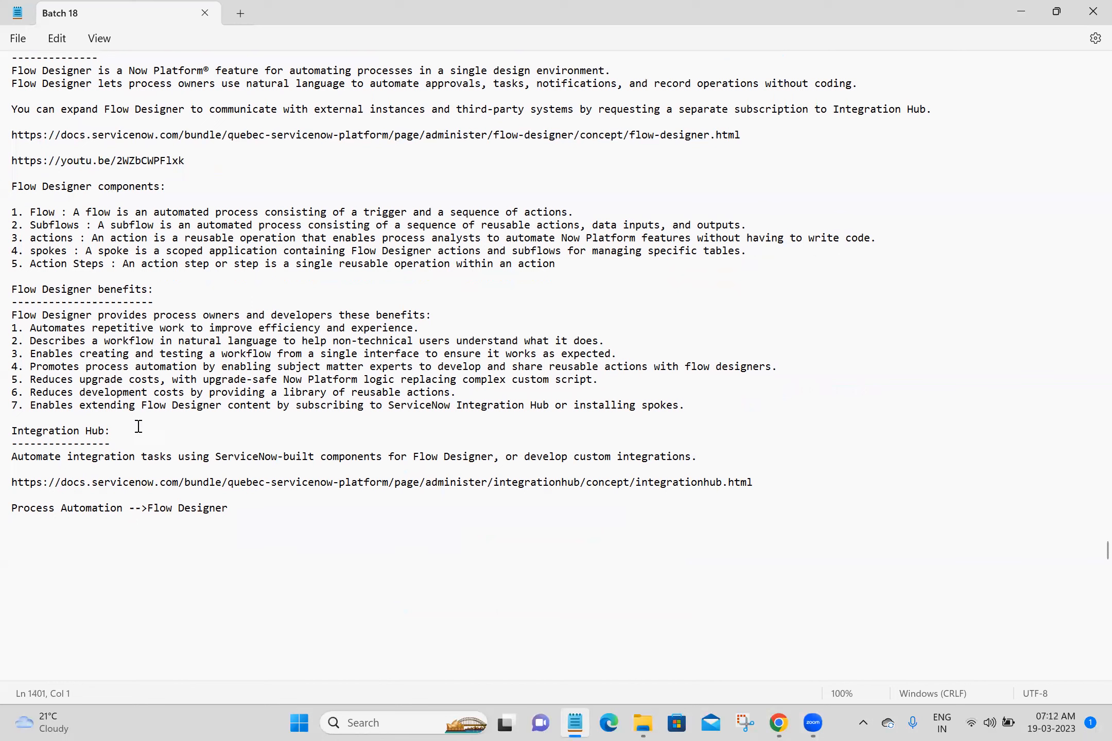
pyautogui.click(170, 425)
pyautogui.click(525, 545)
# Step: Go back up to the System Properties notes and review everything down to the Process Automation -->Flow Designer line
pyautogui.press('Up')
pyautogui.press('Up')
pyautogui.press('Up')
pyautogui.press('Up')
pyautogui.press('Up')
pyautogui.press('Up')
pyautogui.press('Up')
pyautogui.press('Up')
pyautogui.press('Up')
pyautogui.press('Up')
pyautogui.press('Up')
pyautogui.press('Up')
pyautogui.press('Up')
pyautogui.press('Up')
pyautogui.press('Up')
pyautogui.press('Up')
pyautogui.press('Up')
pyautogui.press('Up')
pyautogui.press('Up')
pyautogui.press('Up')
pyautogui.press('Up')
pyautogui.press('Up')
pyautogui.press('Up')
pyautogui.press('Up')
pyautogui.press('Up')
pyautogui.press('Up')
pyautogui.press('Up')
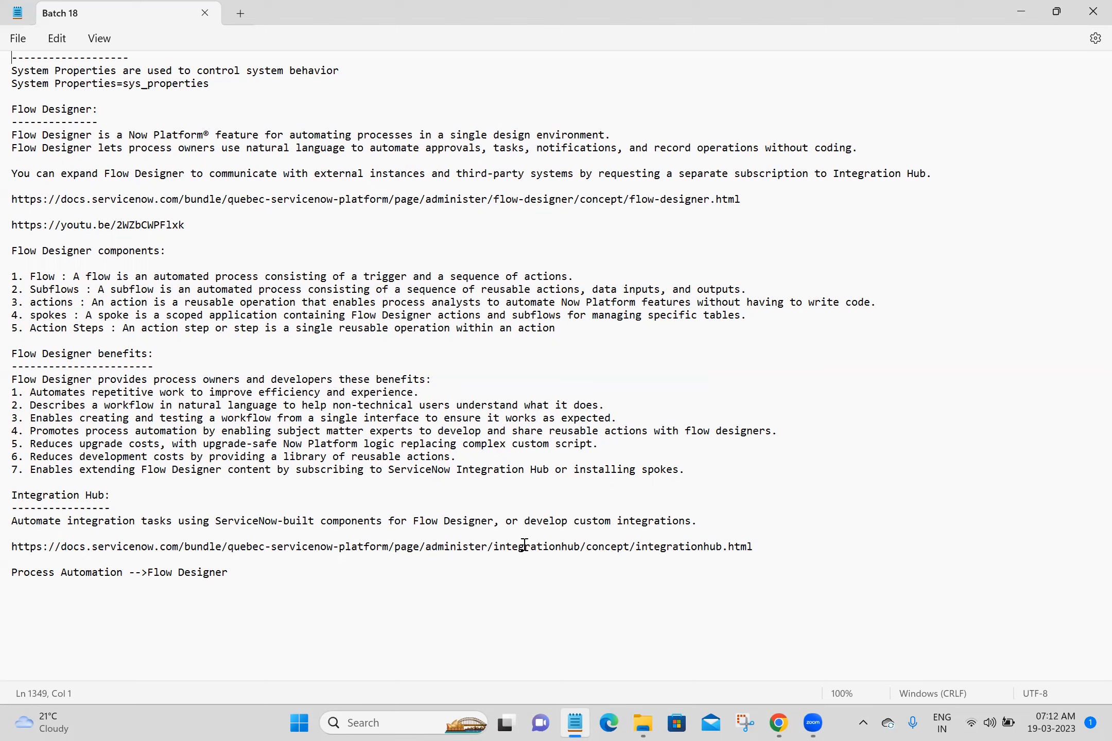
pyautogui.press('Up')
pyautogui.press('Up')
pyautogui.press('Up')
pyautogui.press('Up')
pyautogui.press('Up')
pyautogui.press('Up')
pyautogui.press('Up')
pyautogui.press('Up')
pyautogui.press('Up')
pyautogui.press('Up')
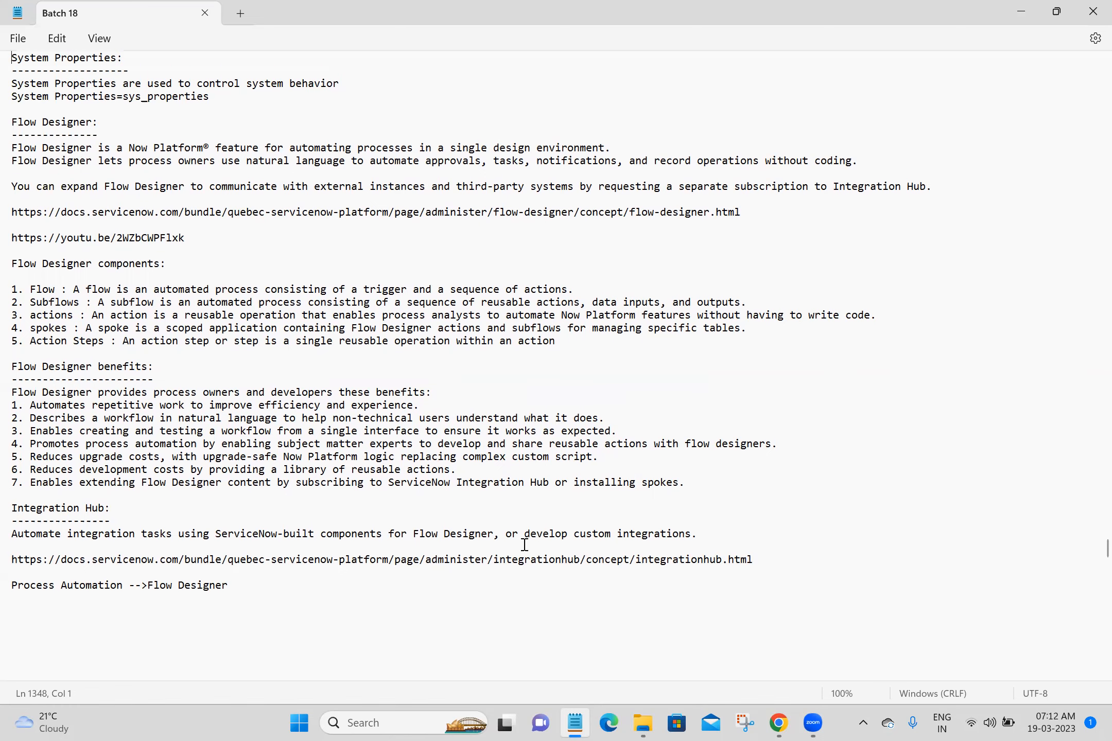
pyautogui.press('Down')
pyautogui.press('Down')
pyautogui.press('Down')
pyautogui.press('Down')
pyautogui.press('Down')
pyautogui.press('Down')
pyautogui.press('Down')
pyautogui.press('Down')
pyautogui.press('Down')
pyautogui.press('Down')
pyautogui.press('Down')
pyautogui.press('Down')
pyautogui.press('Down')
pyautogui.press('Down')
pyautogui.press('Down')
pyautogui.press('Down')
pyautogui.press('Down')
pyautogui.press('Down')
pyautogui.press('Down')
pyautogui.press('Down')
pyautogui.press('Down')
pyautogui.press('Down')
pyautogui.press('Down')
pyautogui.press('Down')
pyautogui.press('Down')
pyautogui.press('Down')
pyautogui.press('Down')
pyautogui.press('Down')
pyautogui.press('Down')
pyautogui.press('Down')
pyautogui.press('Down')
pyautogui.press('Down')
pyautogui.press('Down')
pyautogui.press('Down')
pyautogui.press('Down')
pyautogui.press('Down')
pyautogui.press('Down')
pyautogui.press('Down')
pyautogui.press('Down')
pyautogui.press('Down')
pyautogui.press('Down')
pyautogui.press('Down')
pyautogui.press('Down')
pyautogui.press('Down')
pyautogui.press('Down')
pyautogui.press('Down')
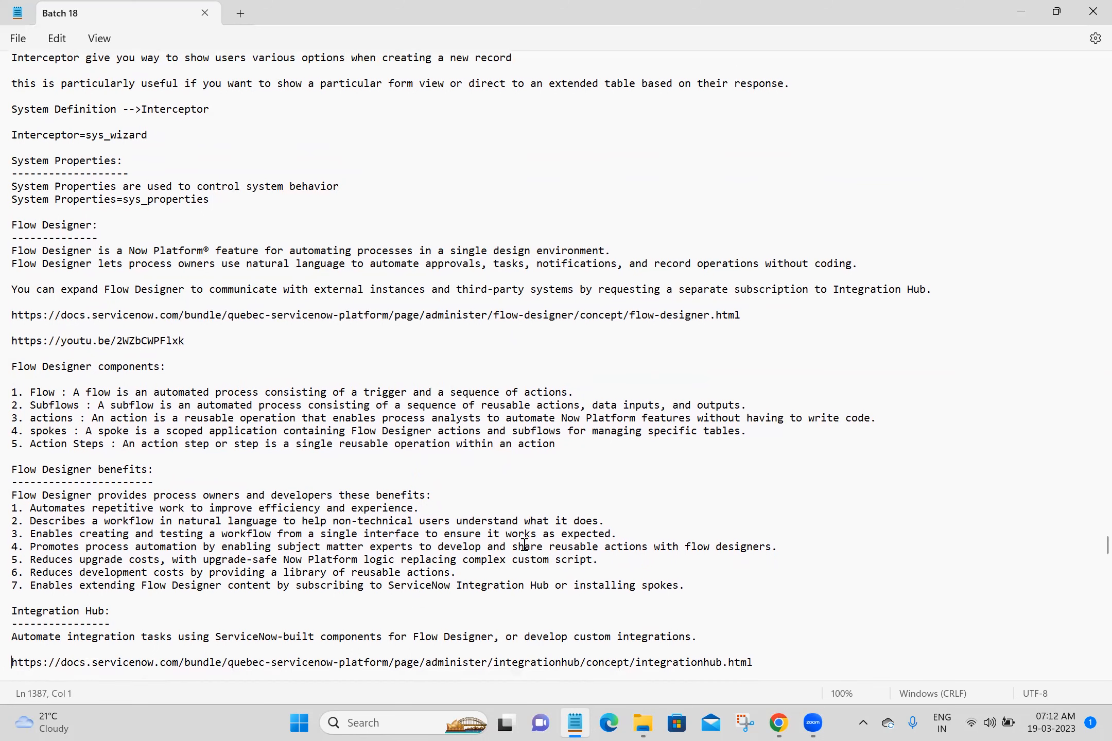
pyautogui.press('Down')
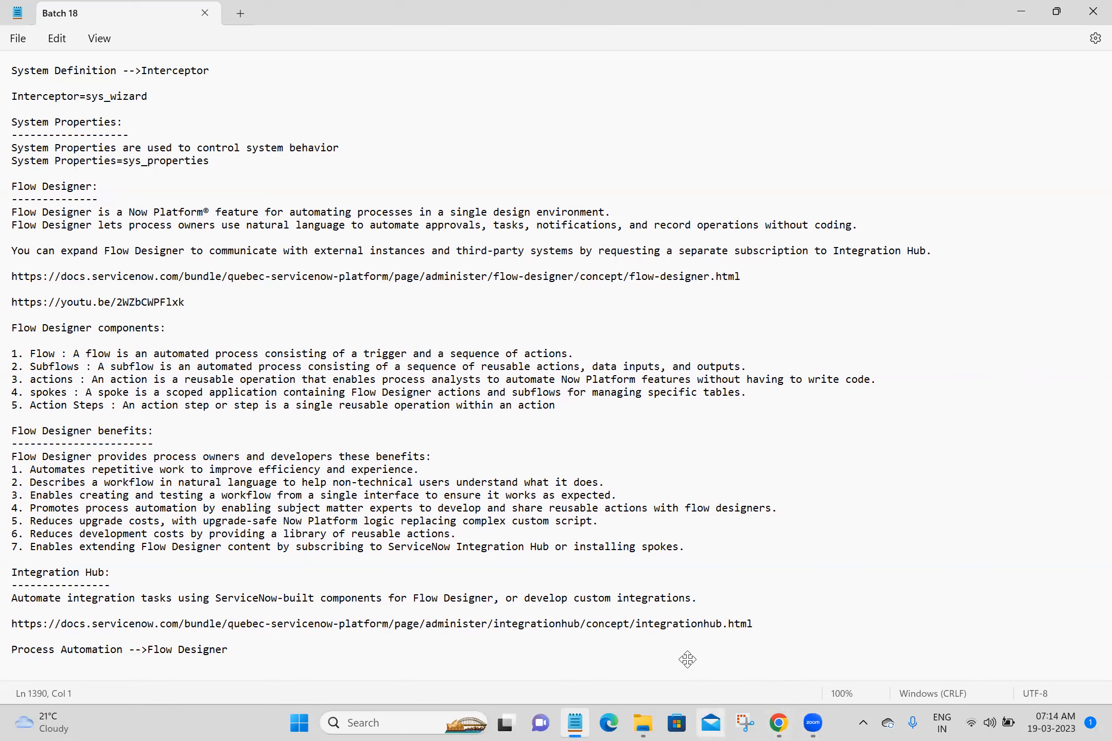
# Step: Capture a rectangular snip of the meeting's Participants list with Snipping Tool and open the captured image
pyautogui.click(598, 571)
pyautogui.press('Down')
pyautogui.click(737, 718)
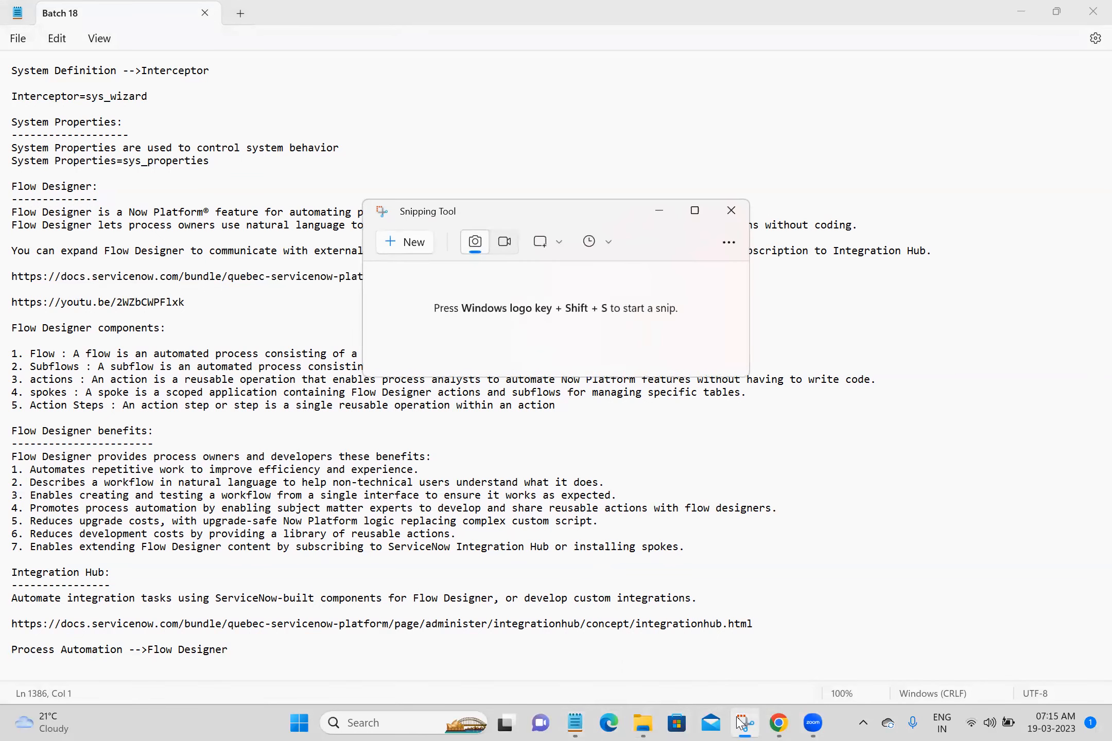
pyautogui.click(405, 243)
pyautogui.moveTo(404, 34); pyautogui.dragTo(710, 345)
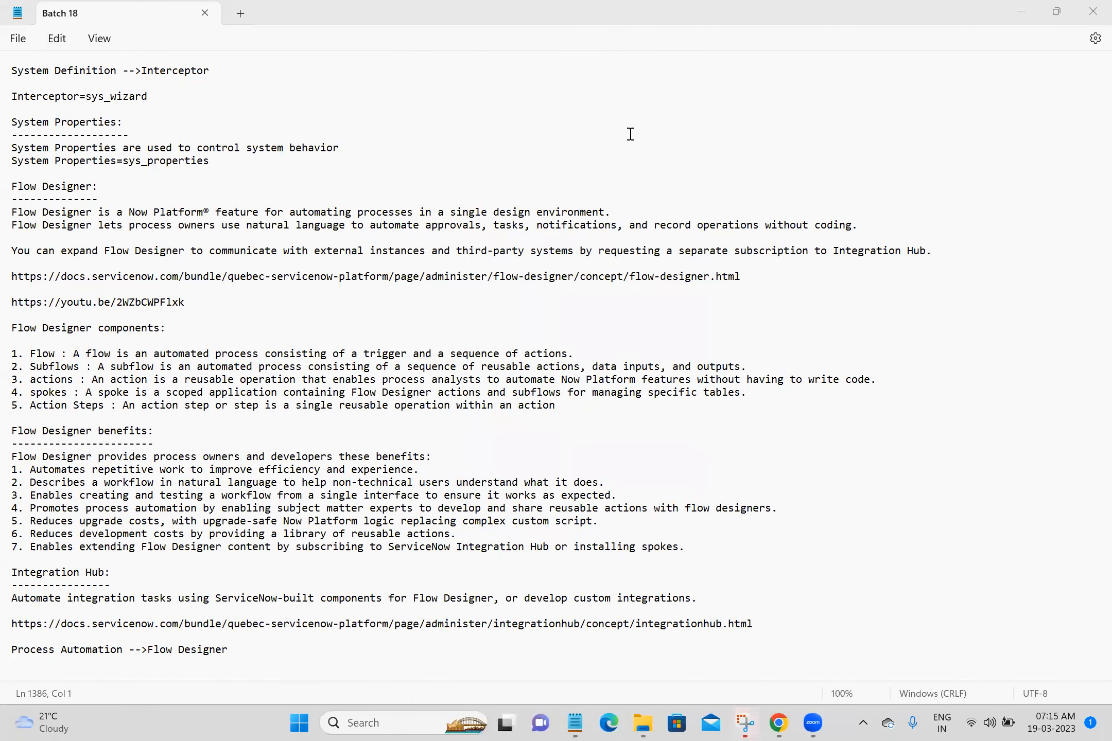
pyautogui.click(745, 724)
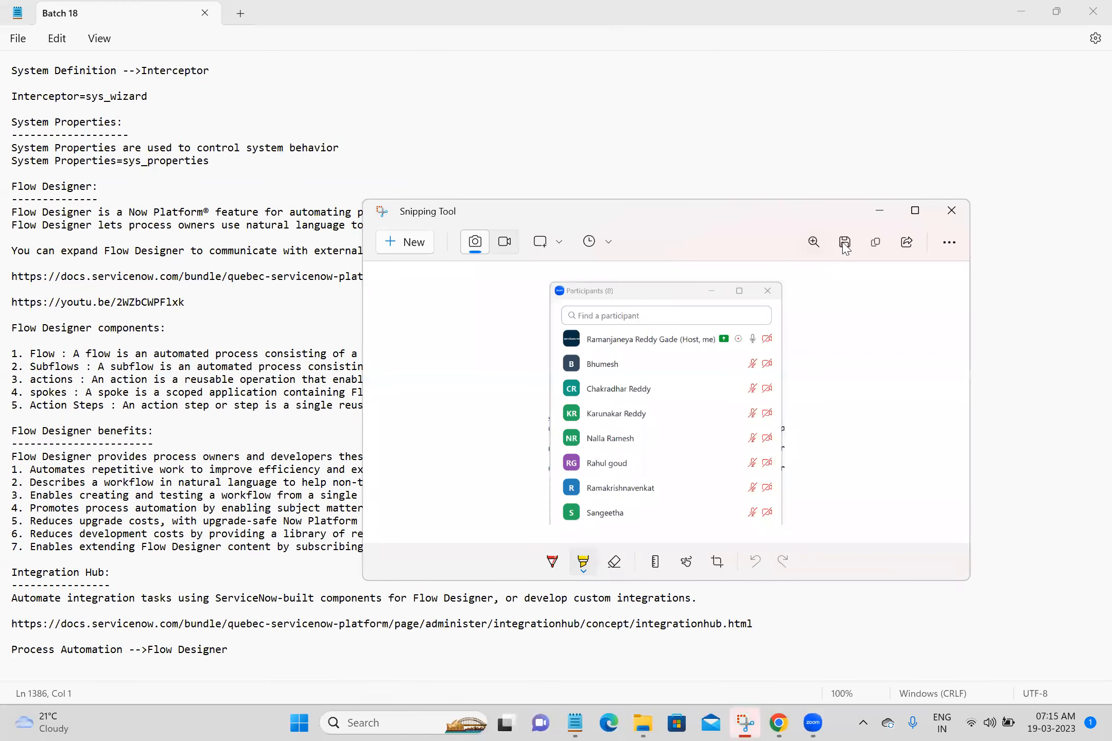
# Step: Save the snip as PNG file 19-03-2023 in the Batch 18 folder, close Snipping Tool and return to the notes
pyautogui.click(845, 243)
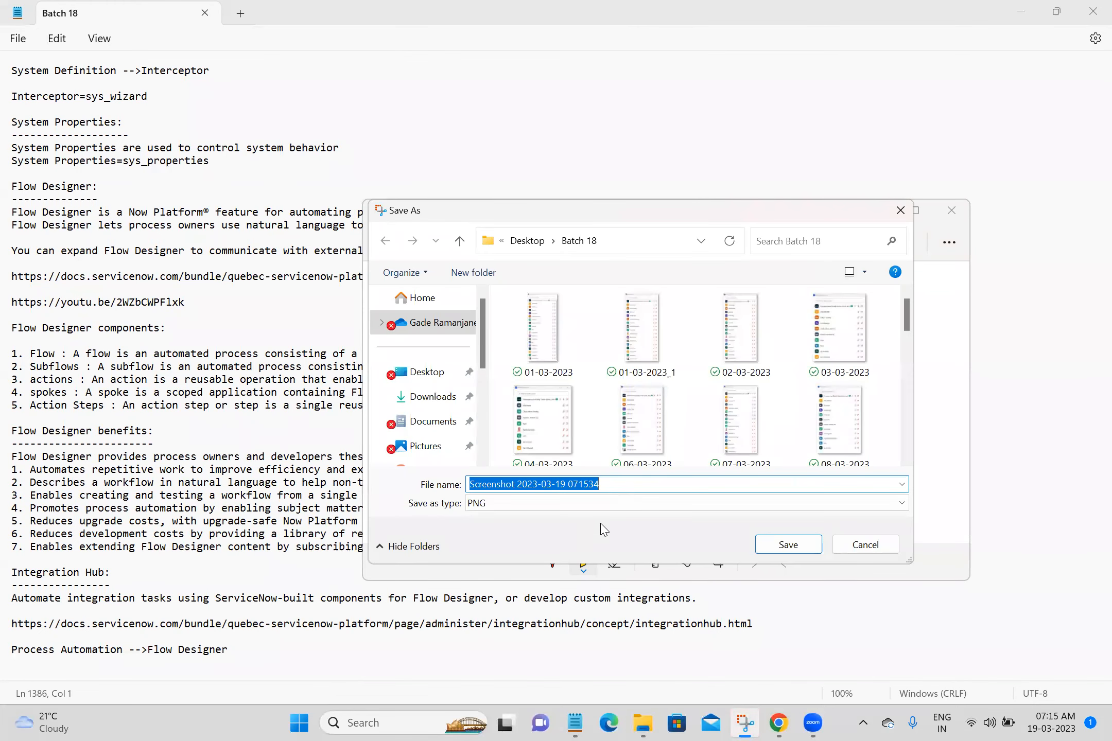
pyautogui.write('19-0')
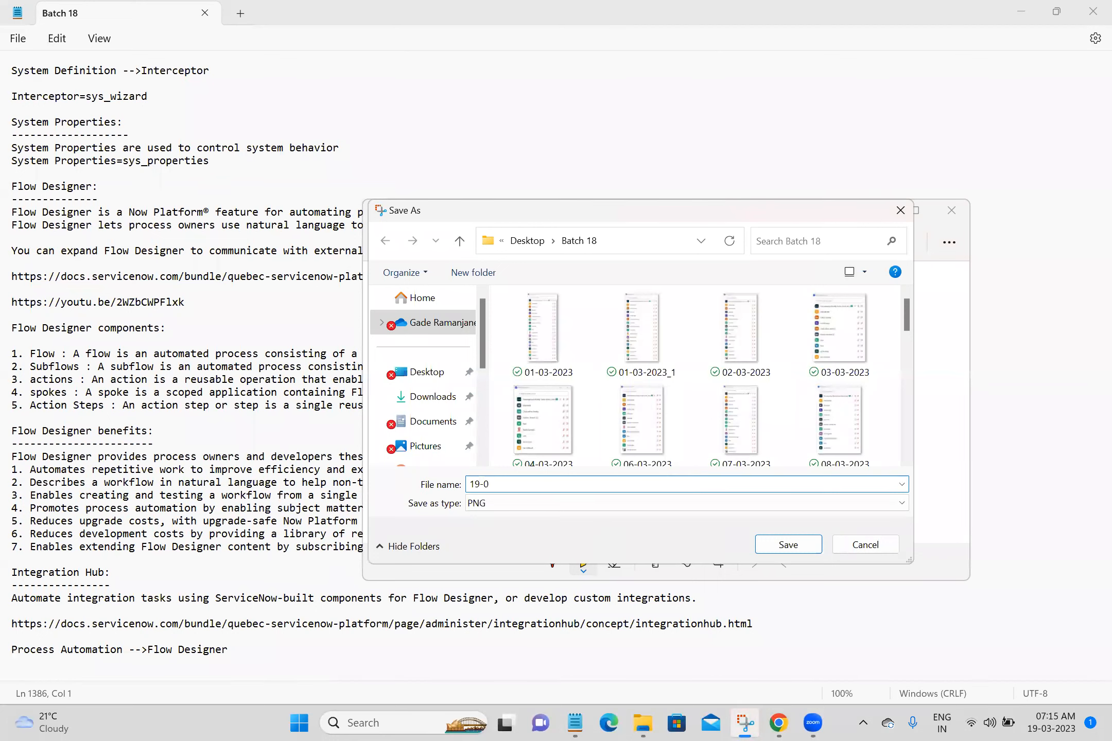
pyautogui.write('3-2023')
pyautogui.click(761, 551)
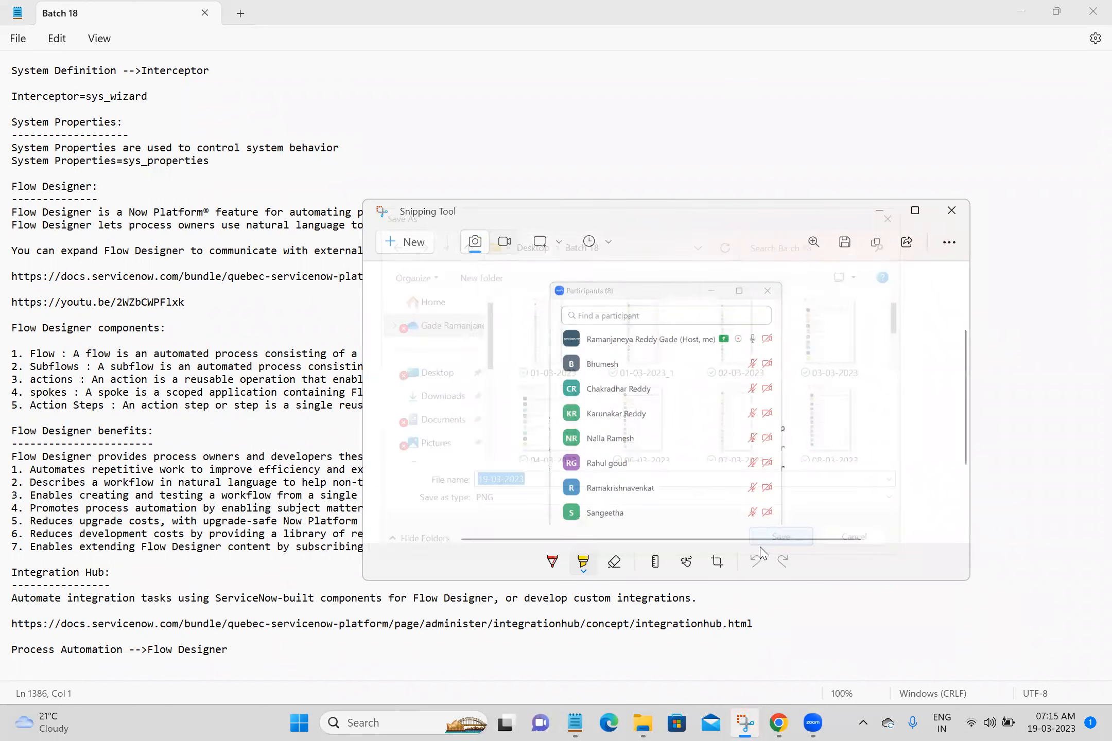
pyautogui.click(962, 213)
pyautogui.click(401, 508)
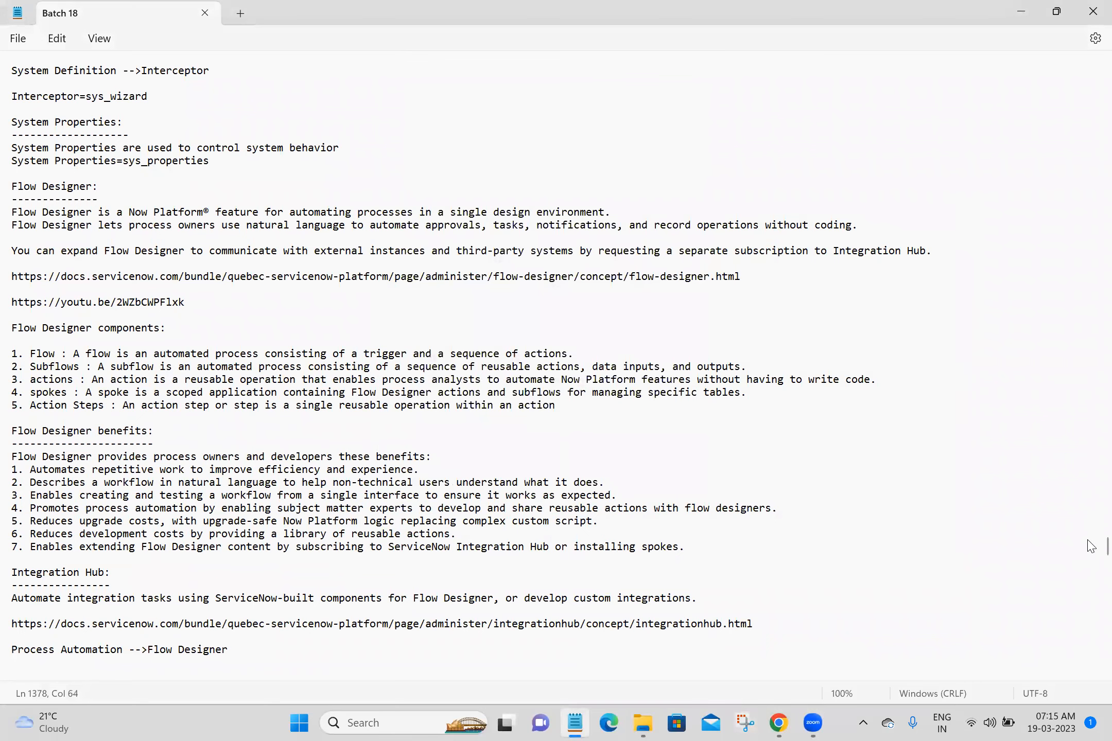
# Step: Copy the Users, Roles and Groups block, including the group-to-role assignments, from just above the 18-03-2023 heading in the notes
pyautogui.moveTo(1091, 546); pyautogui.dragTo(1090, 469)
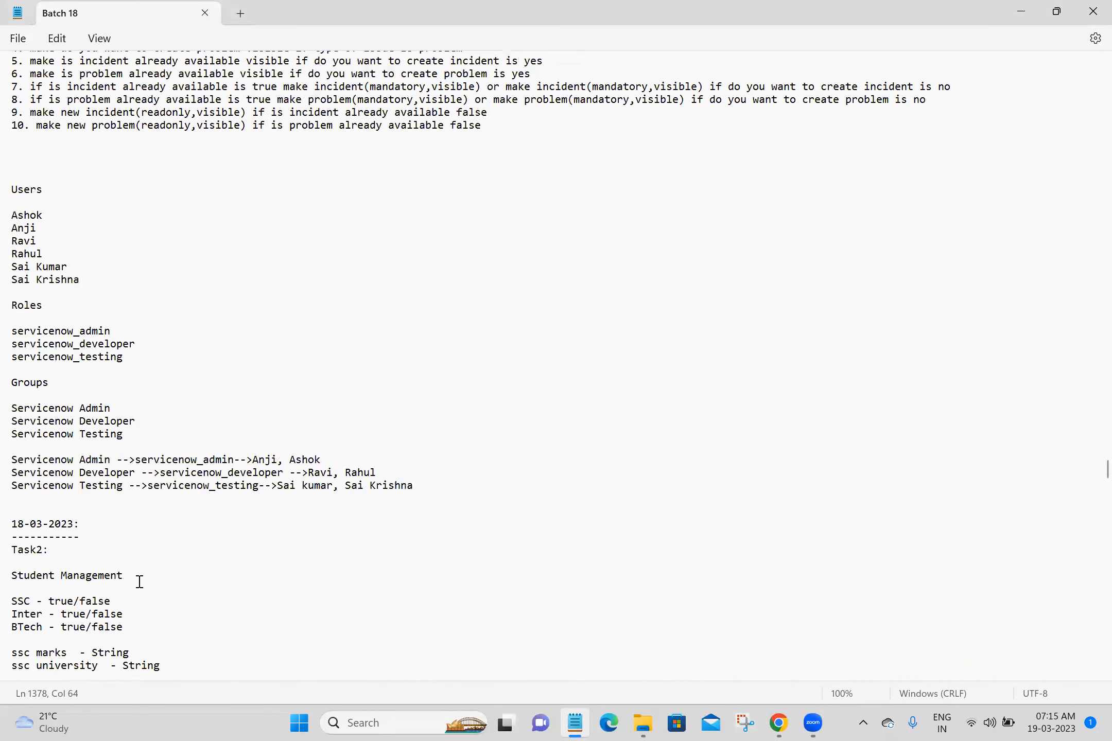
pyautogui.click(115, 500)
pyautogui.click(157, 255)
pyautogui.click(88, 284)
pyautogui.moveTo(31, 498); pyautogui.dragTo(20, 194)
pyautogui.hotkey('ctrl', 'c')
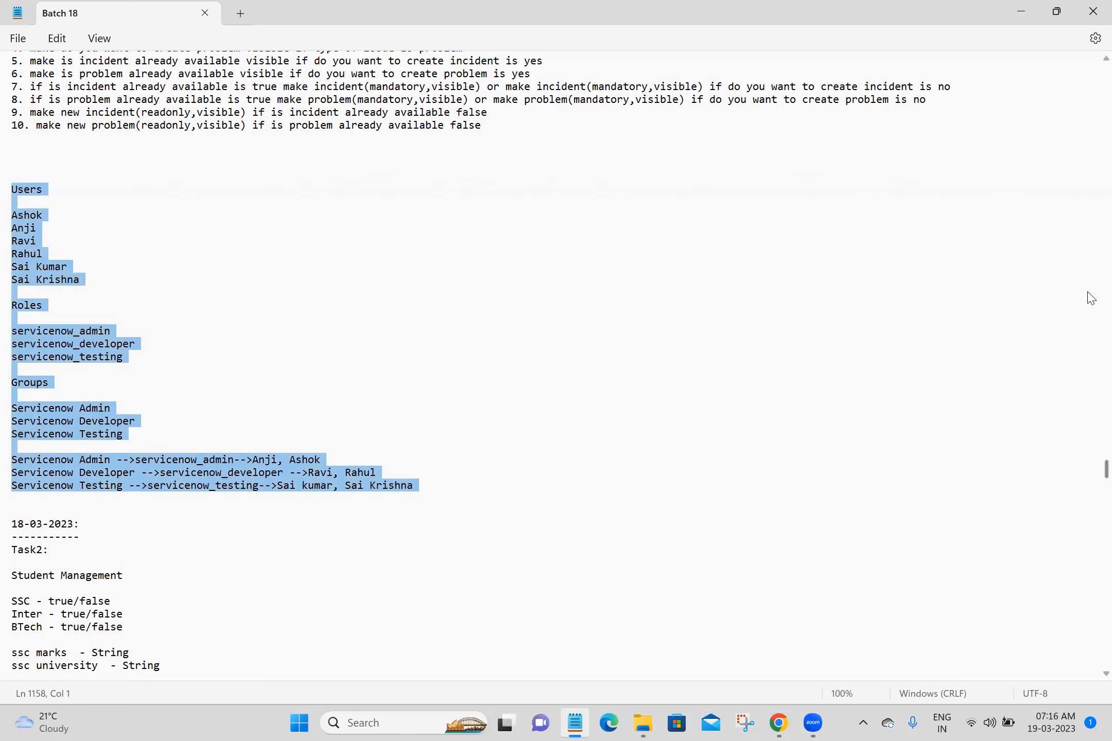
# Step: Paste the copied Users, Roles and Groups block beneath the Process Automation -->Flow Designer line at the end of the notes
pyautogui.scroll(16, 1090, 342)
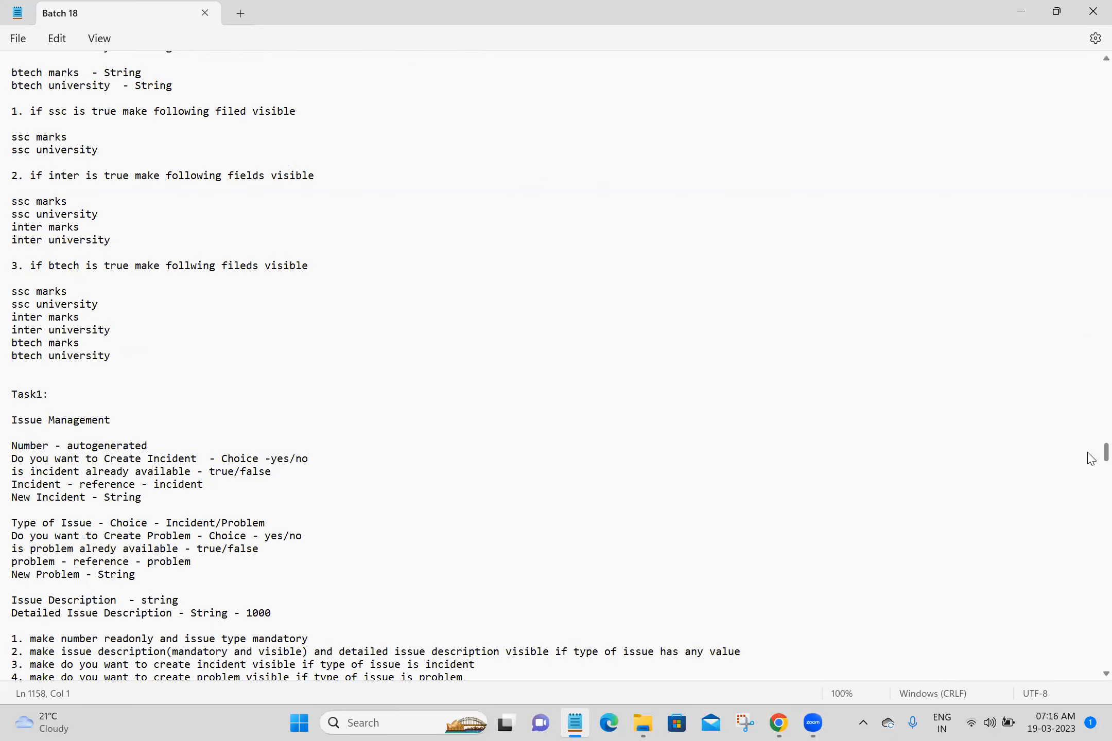
pyautogui.moveTo(1101, 456); pyautogui.dragTo(1089, 561)
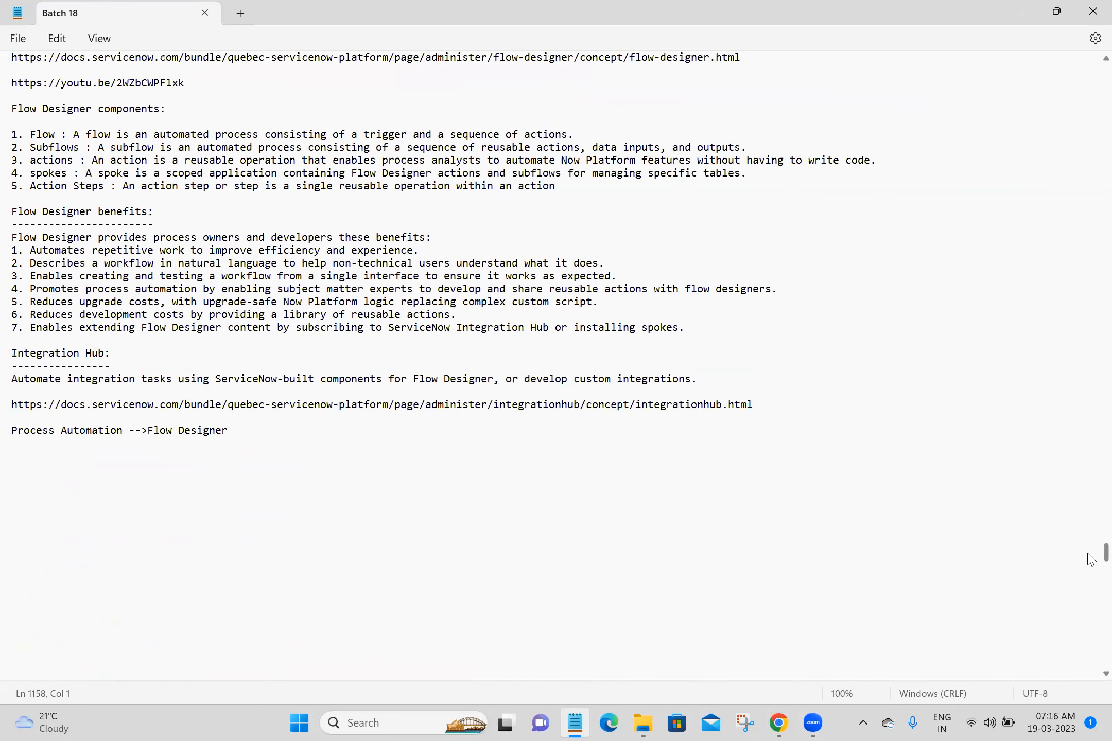
pyautogui.click(41, 464)
pyautogui.hotkey('ctrl', 'v')
pyautogui.click(236, 514)
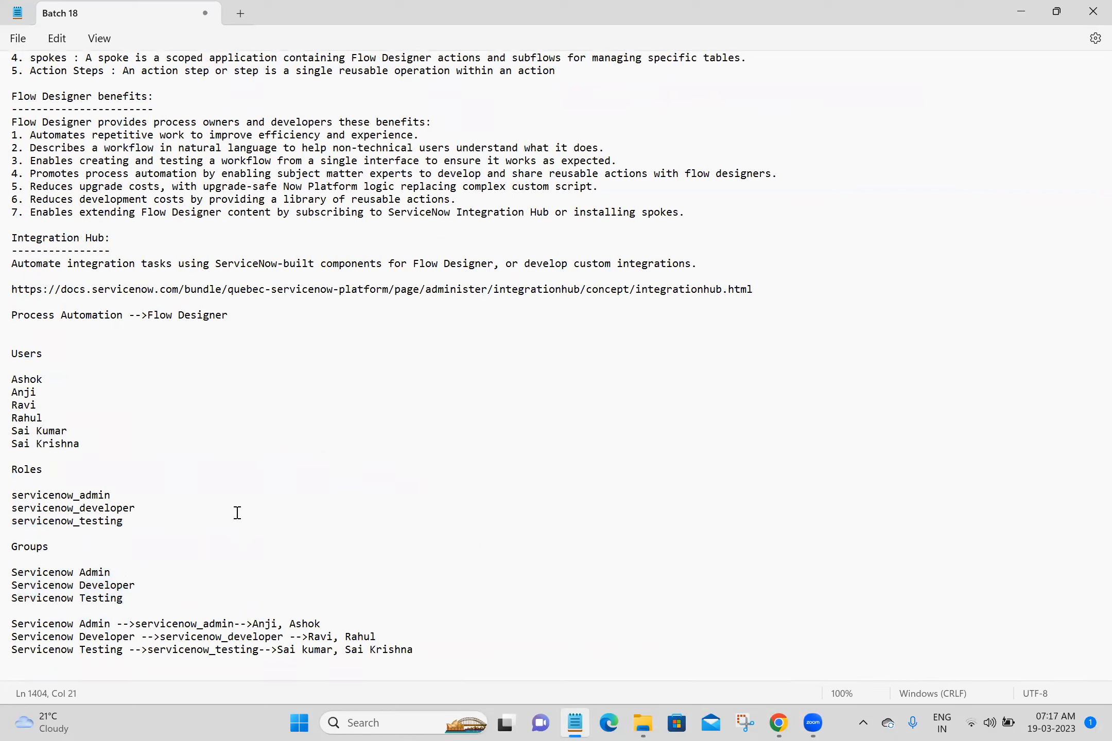
# Step: Highlight the pasted Users, Roles and Groups block for review, and place the cursor back in the Users list
pyautogui.moveTo(449, 663); pyautogui.dragTo(17, 358)
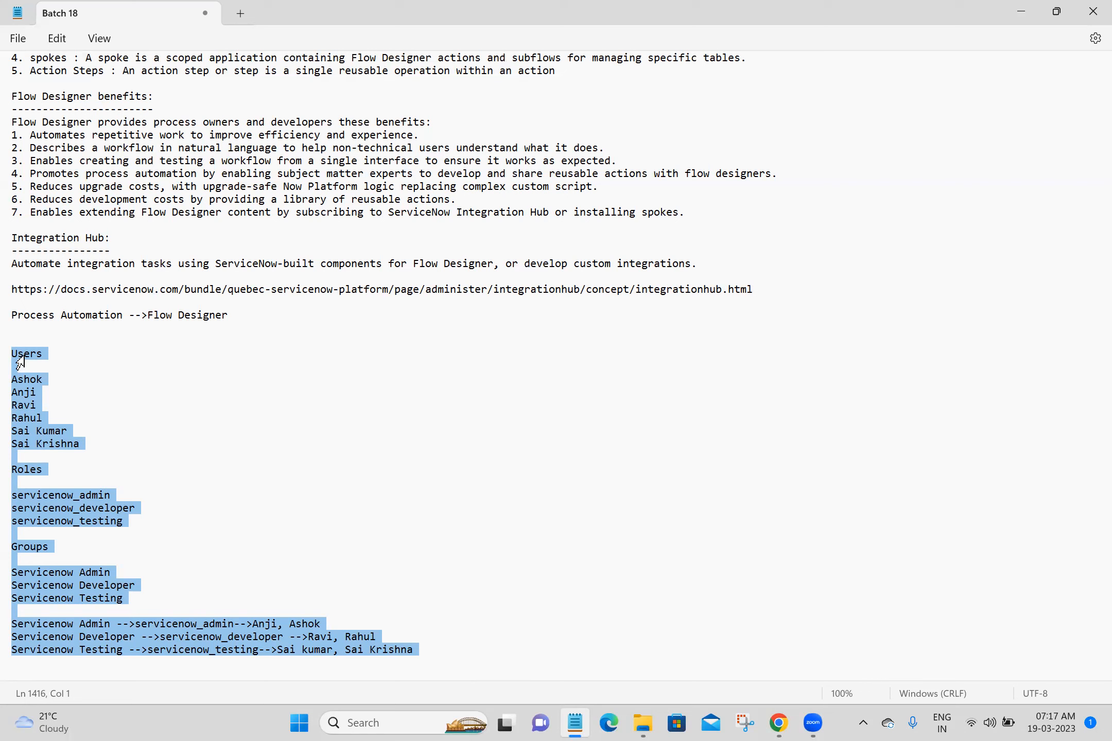
pyautogui.click(541, 443)
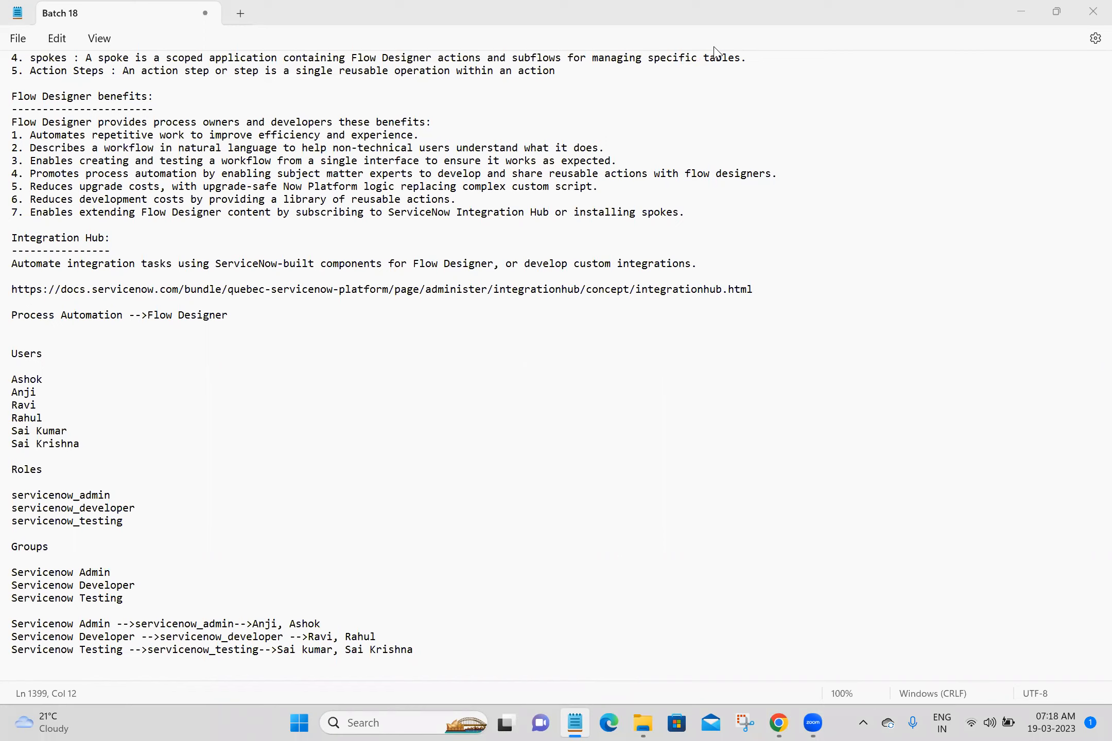
pyautogui.click(272, 377)
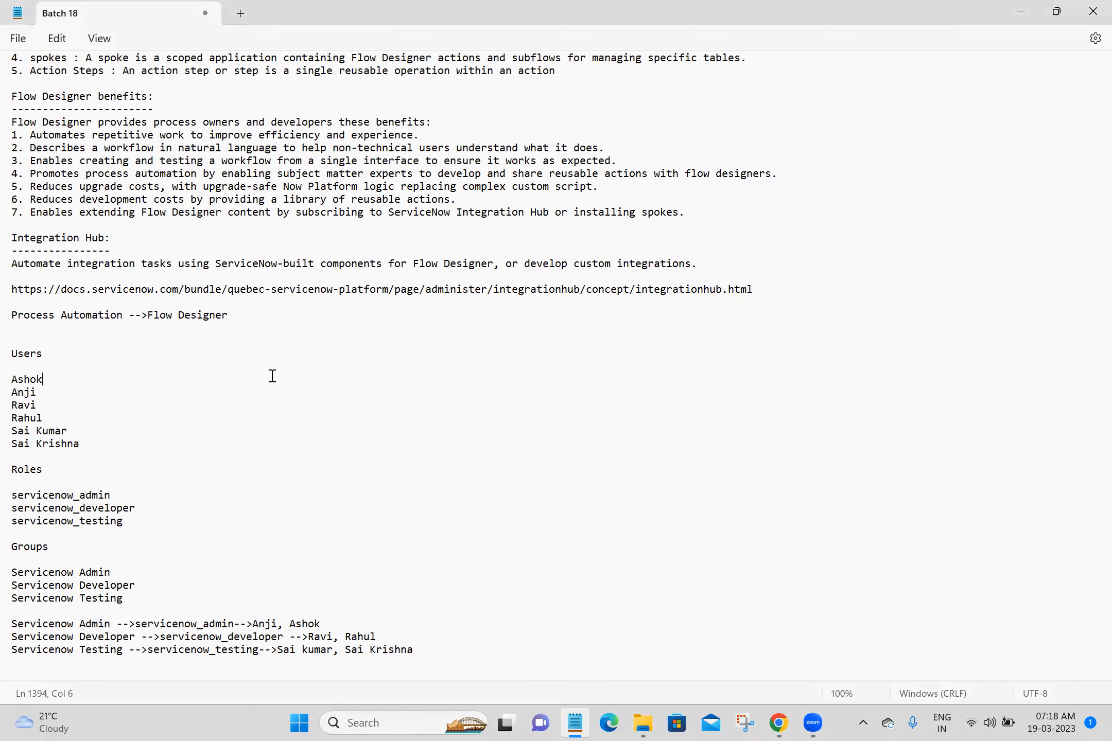